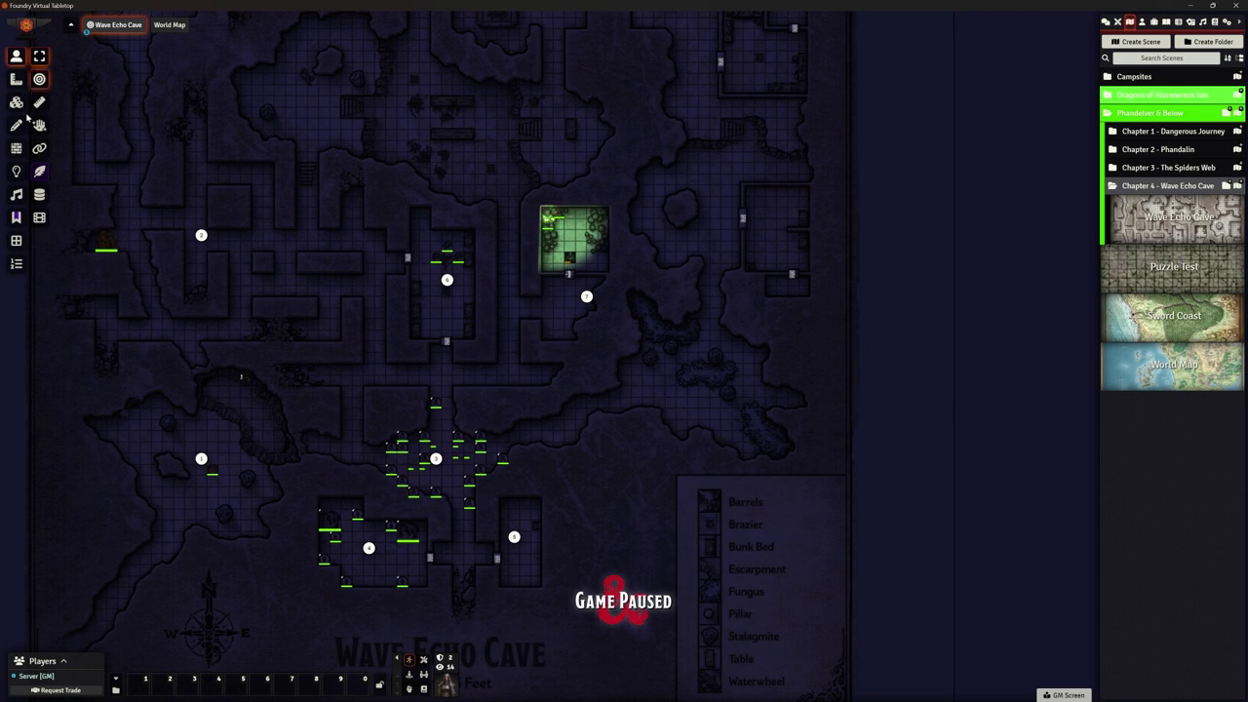
Transition the Wave Echo Cave scene's lighting from darkness to daylight.
{"action": "left_click", "coordinate": [16, 171]}
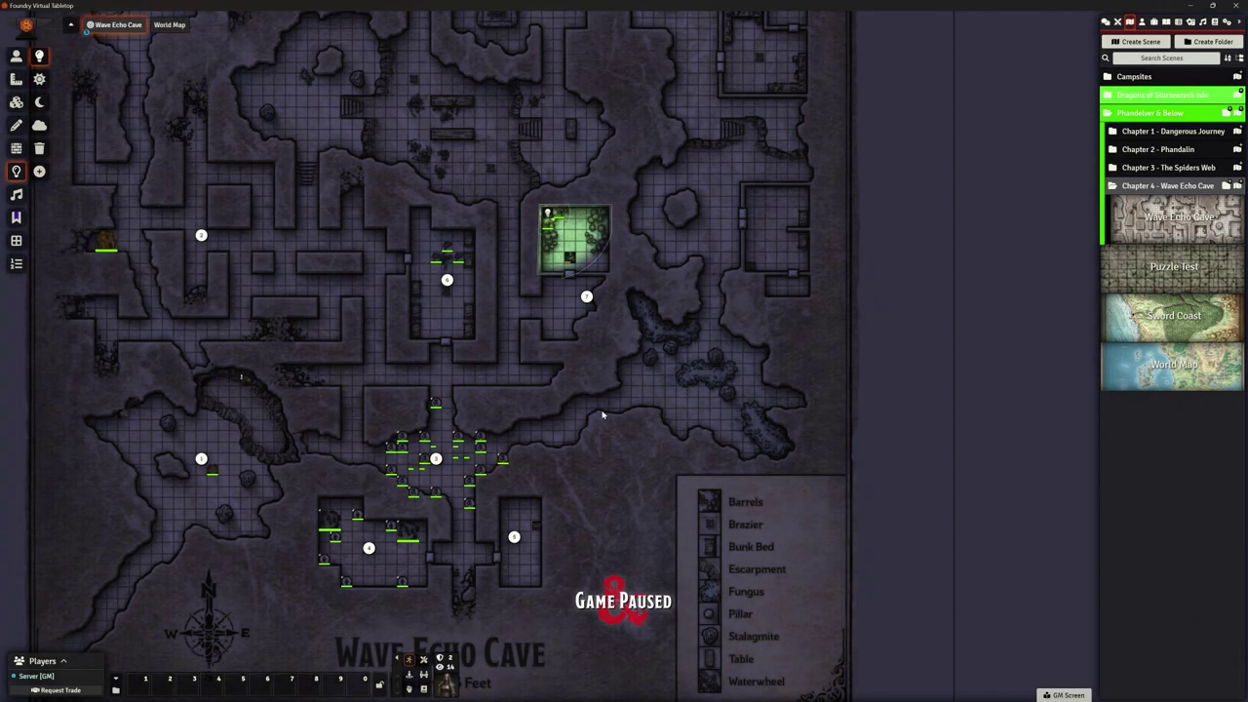
{"action": "scroll", "coordinate": [467, 334], "scroll_direction": "up", "scroll_amount": 2}
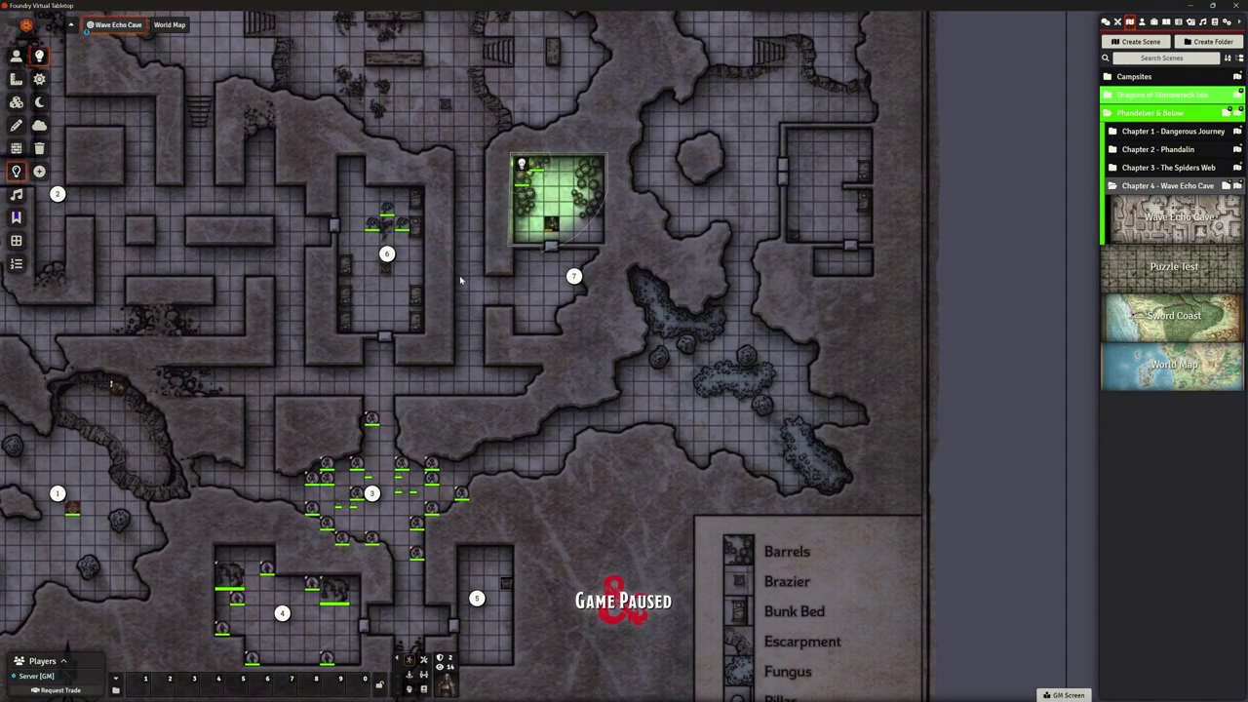
{"action": "scroll", "coordinate": [460, 278], "scroll_direction": "down", "scroll_amount": 3}
{"action": "scroll", "coordinate": [450, 269], "scroll_direction": "up", "scroll_amount": 2}
{"action": "scroll", "coordinate": [448, 265], "scroll_direction": "up", "scroll_amount": 2}
{"action": "scroll", "coordinate": [459, 252], "scroll_direction": "down", "scroll_amount": 4}
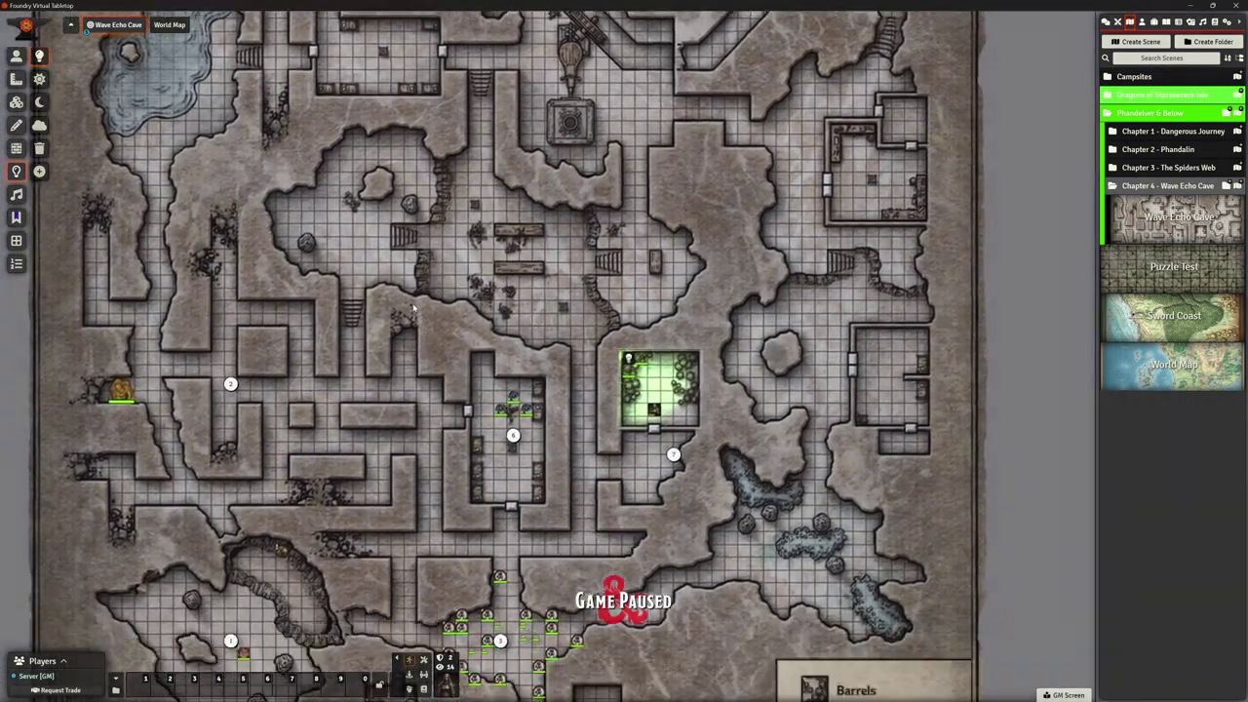
{"action": "scroll", "coordinate": [655, 283], "scroll_direction": "up", "scroll_amount": 1}
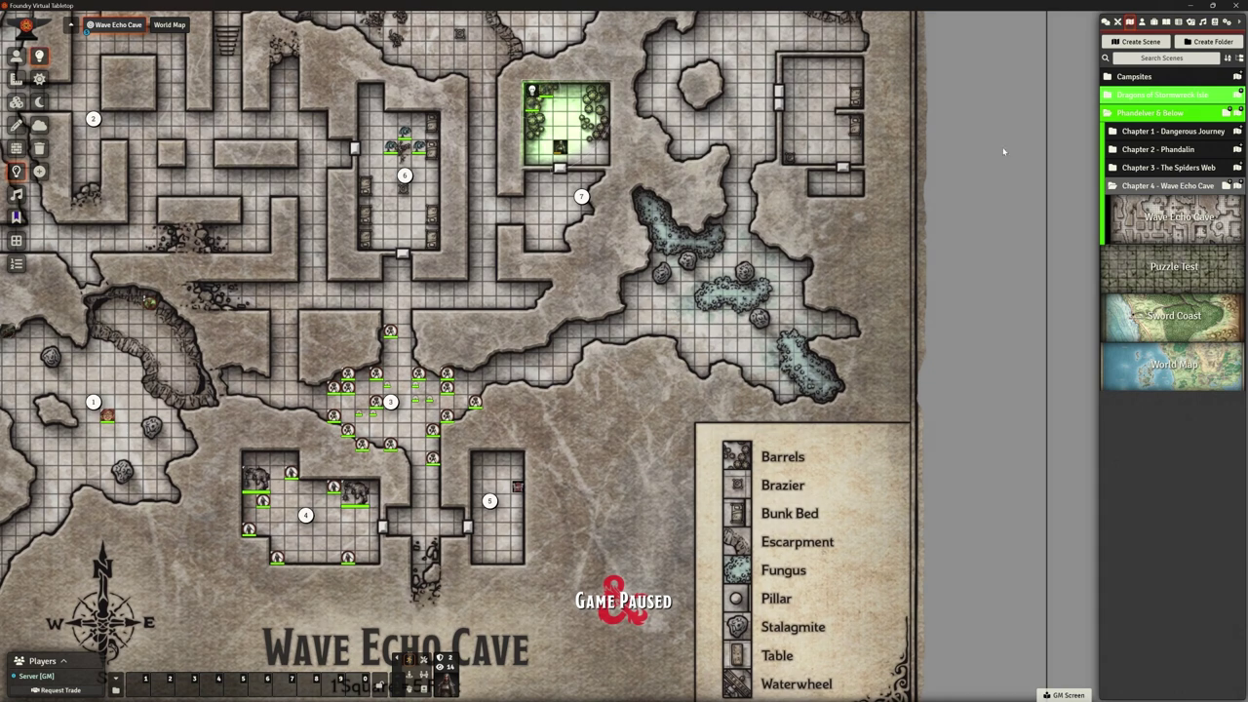
Open the Wave Echo Cave journal under Phandelver's Chapter 4, move it off the fungus cavern area, and show the Ruined Storeroom page.
{"action": "left_click", "coordinate": [1142, 22]}
{"action": "left_click", "coordinate": [1155, 22]}
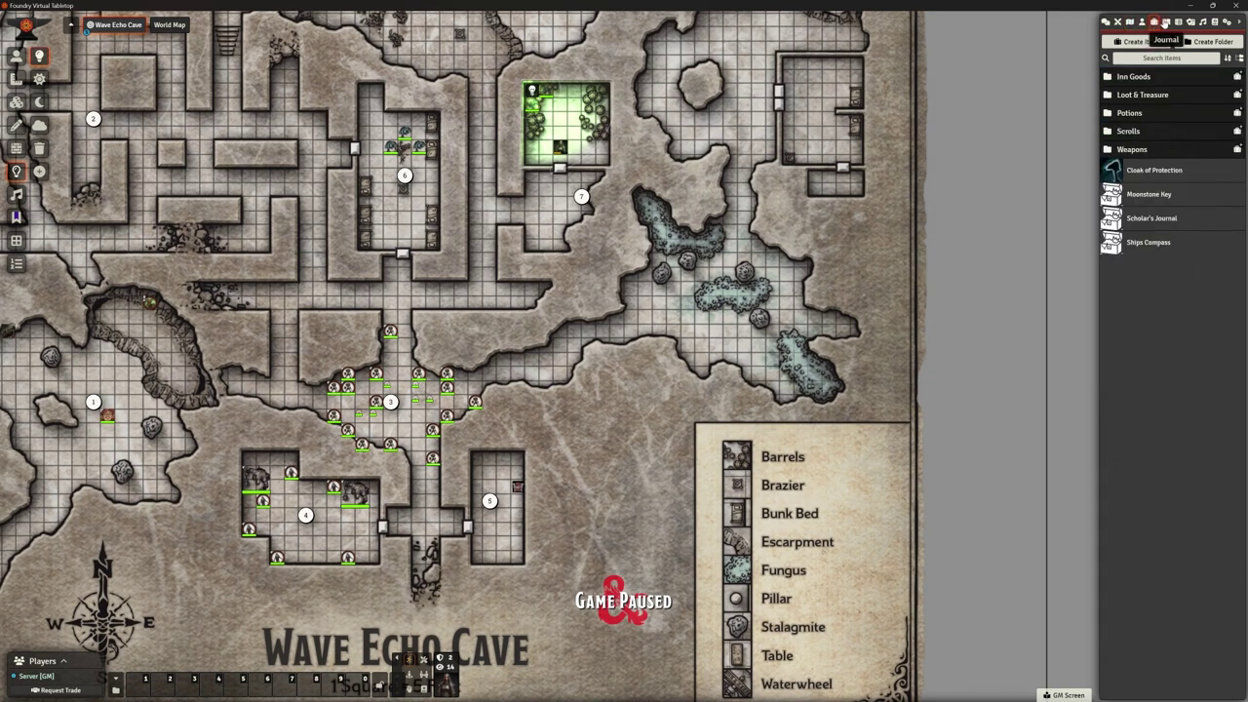
{"action": "left_click", "coordinate": [1165, 21]}
{"action": "left_click", "coordinate": [1132, 78]}
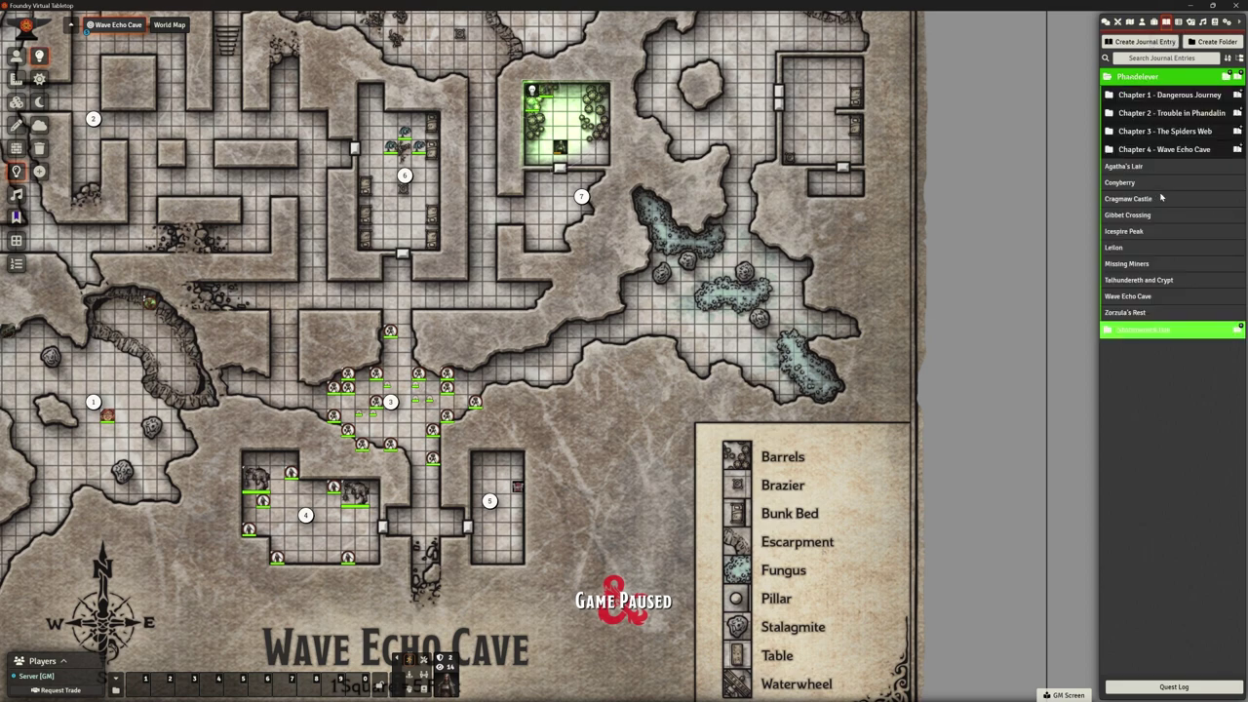
{"action": "left_click", "coordinate": [1164, 149]}
{"action": "left_click", "coordinate": [1139, 167]}
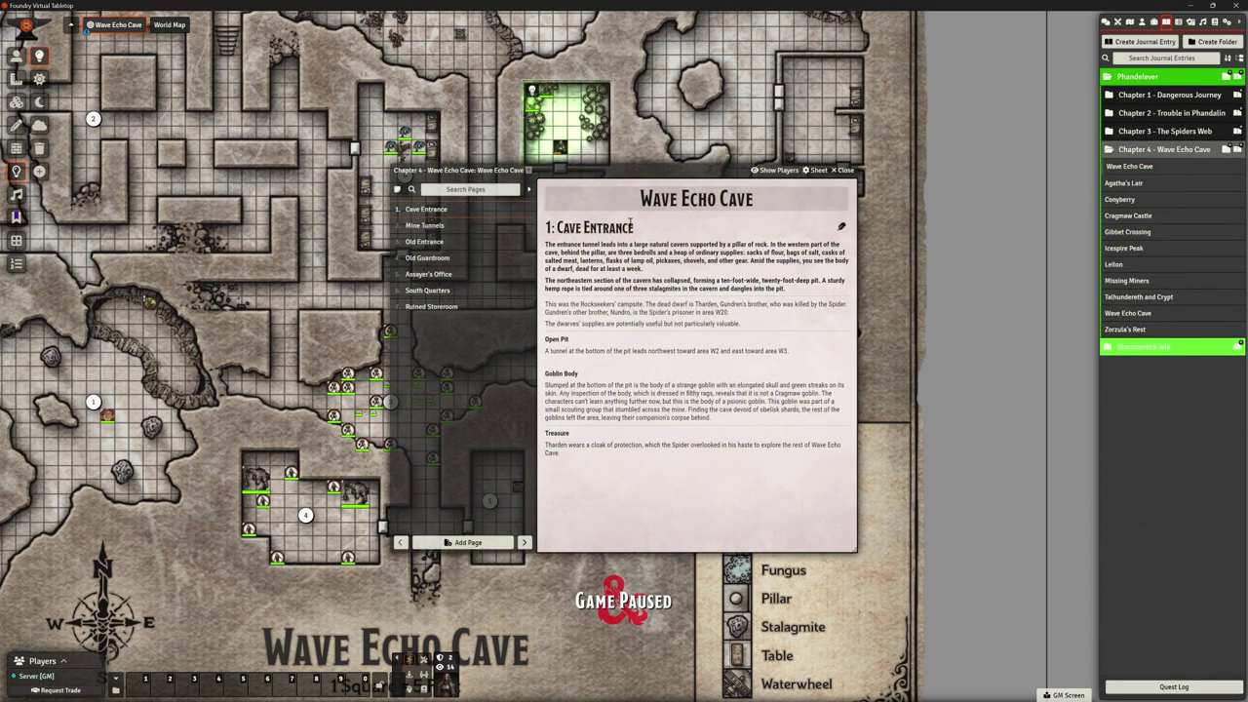
{"action": "left_click_drag", "start_coordinate": [638, 172], "coordinate": [828, 95]}
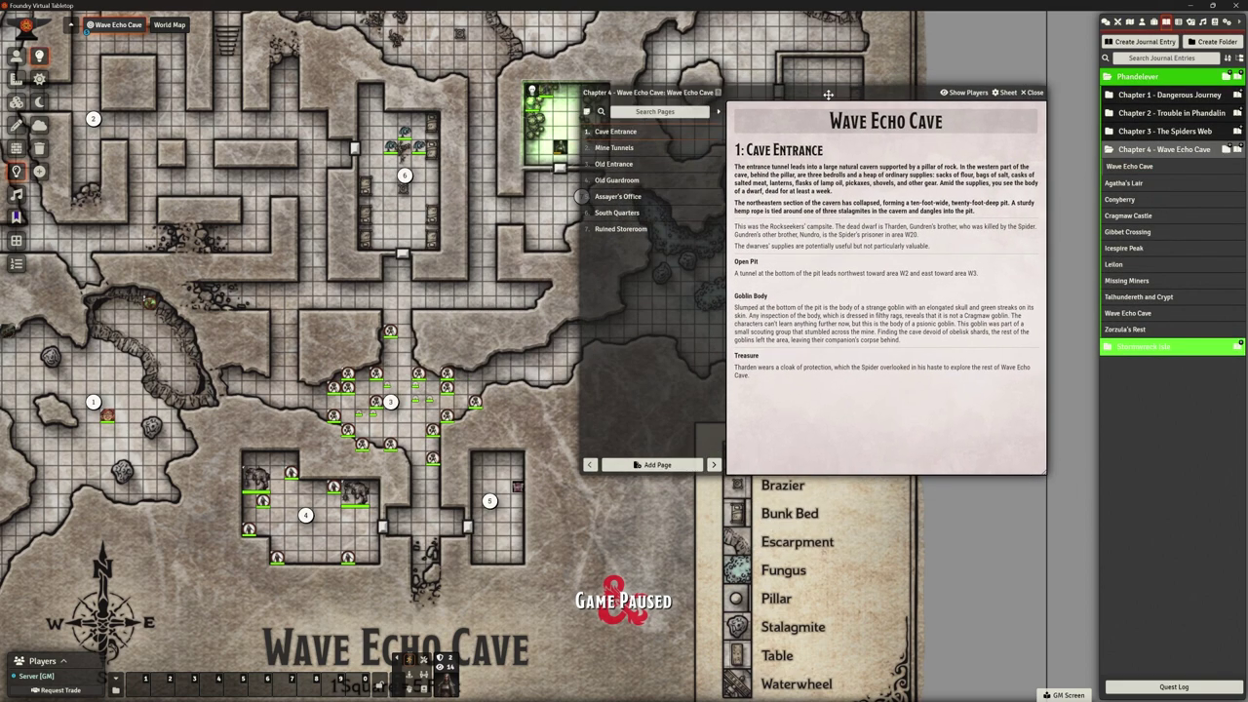
{"action": "left_click", "coordinate": [618, 230]}
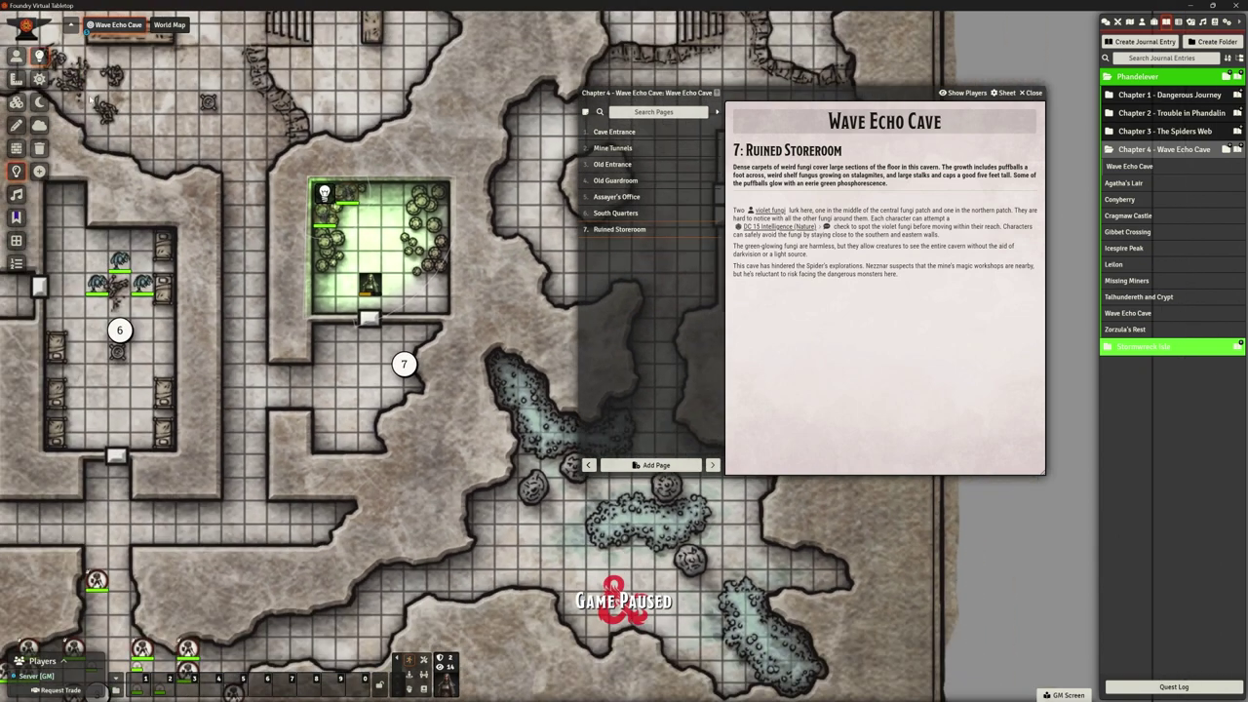
Add a Map Location page named Fungi Cavern to the Wave Echo Cave journal.
{"action": "left_click", "coordinate": [16, 56]}
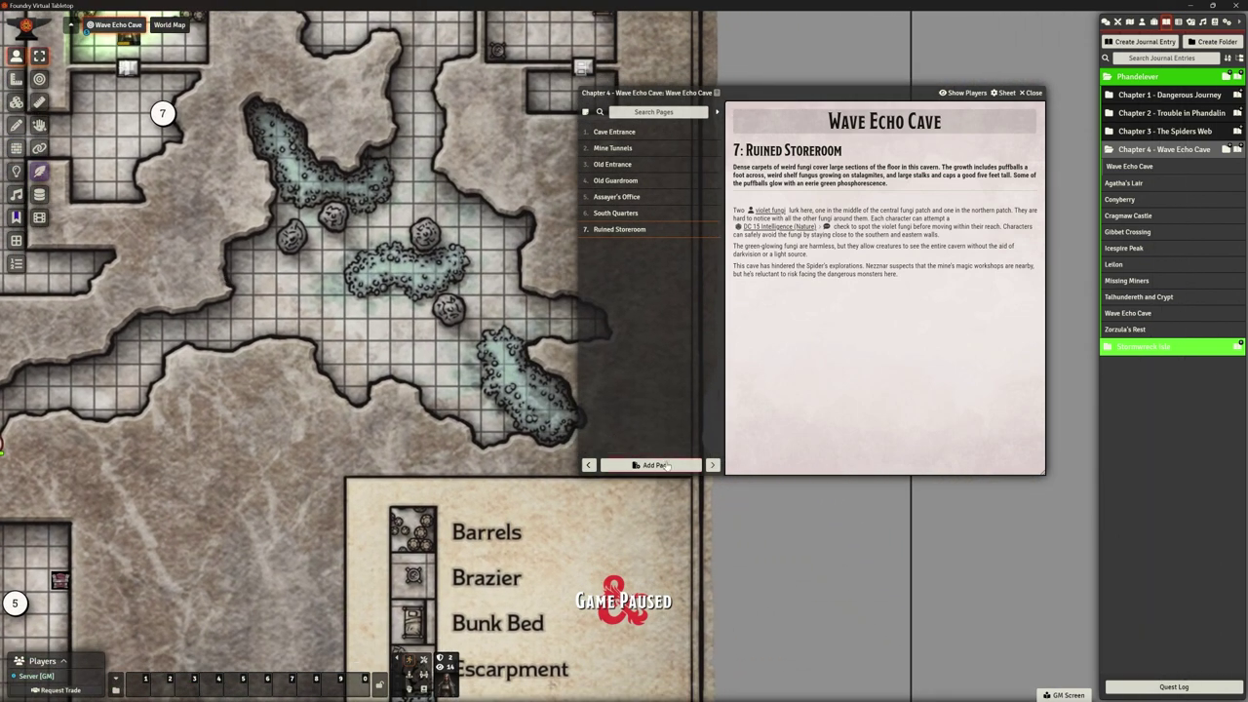
{"action": "left_click", "coordinate": [656, 465]}
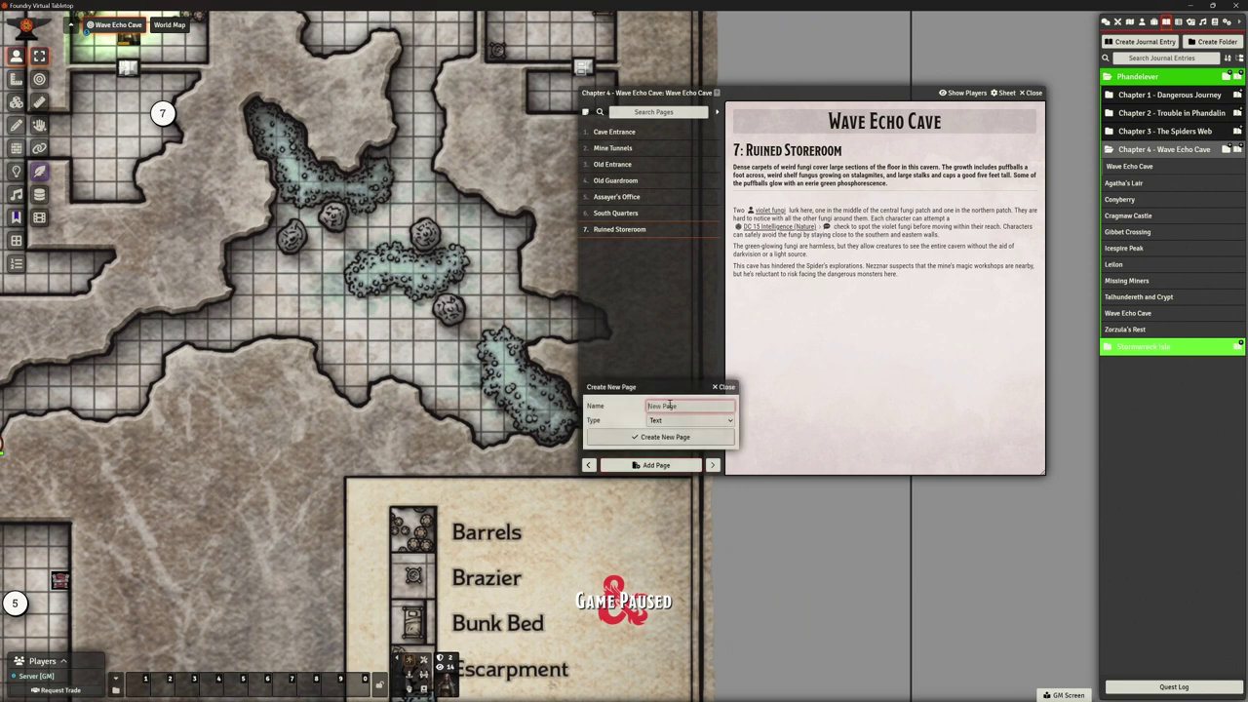
{"action": "type", "text": "Fungi Cavern"}
{"action": "left_click", "coordinate": [651, 423]}
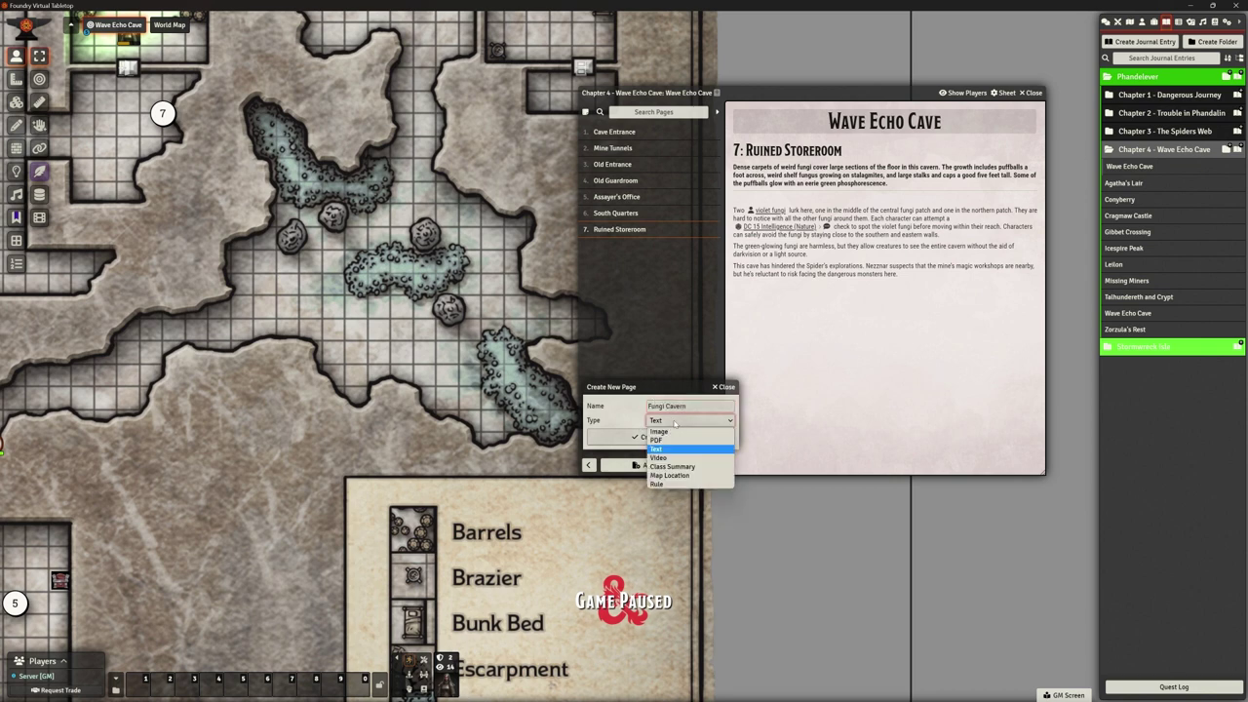
{"action": "left_click", "coordinate": [673, 476]}
{"action": "left_click", "coordinate": [661, 441]}
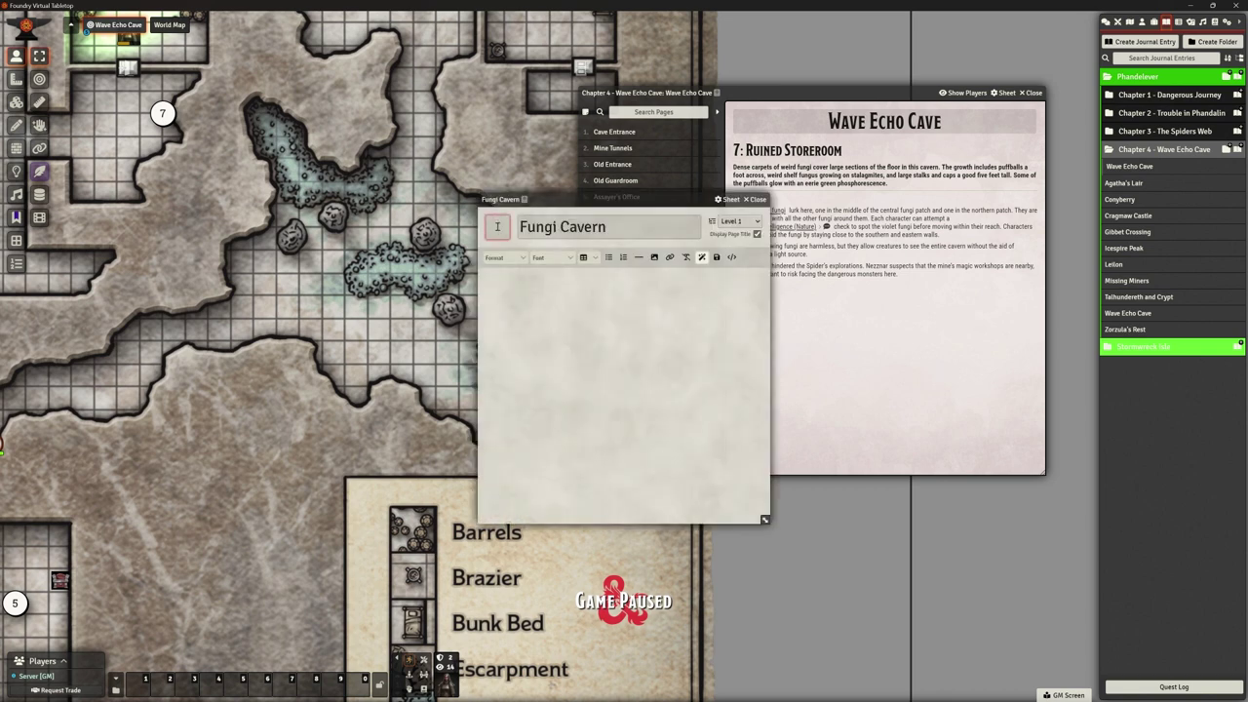
Set the page's location code to 9 and enter the read-aloud description of the weird fungi carpets in bold.
{"action": "type", "text": "9"}
{"action": "left_click", "coordinate": [563, 283]}
{"action": "type", "text": "Dense carpets of weird fungi cover large sections of the floor in this cavern. The growth includes puffballs a foot across, weird shelf fungus growing on stalagmites, and large stalks and caps a good five feet tall. Some of the puffballs glow with an eerie green phosphorescence."}
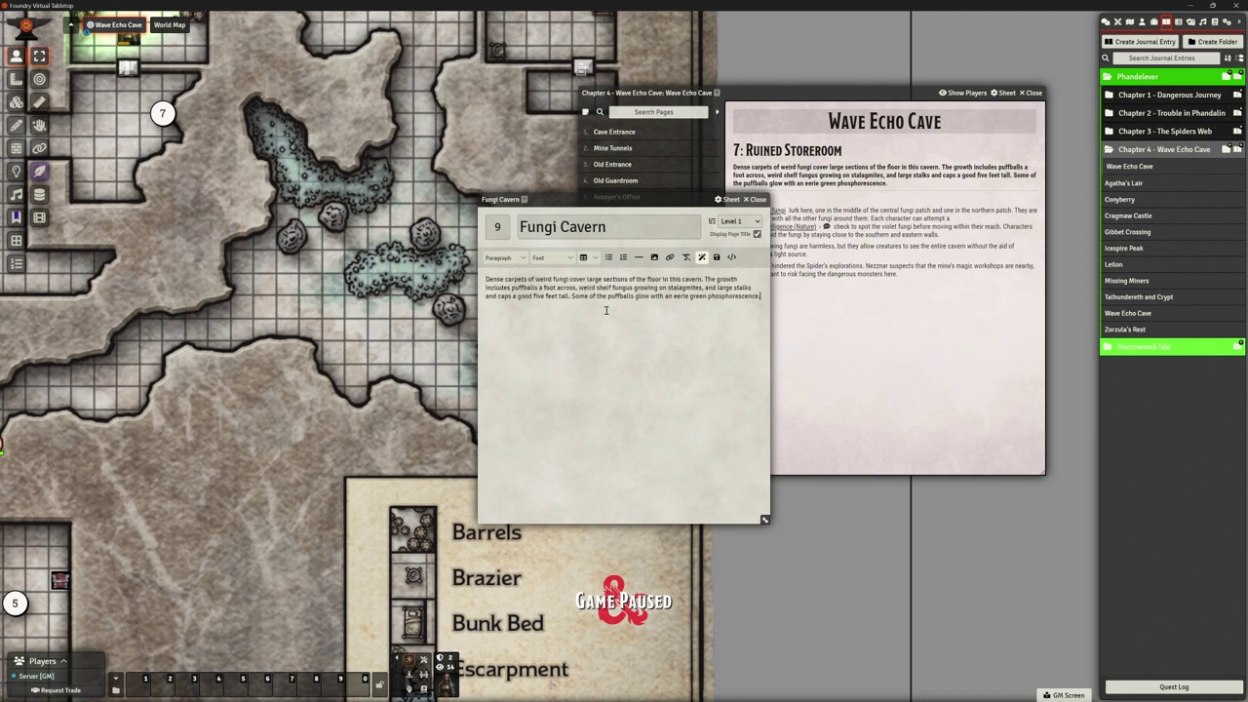
{"action": "left_click_drag", "start_coordinate": [759, 295], "coordinate": [486, 280]}
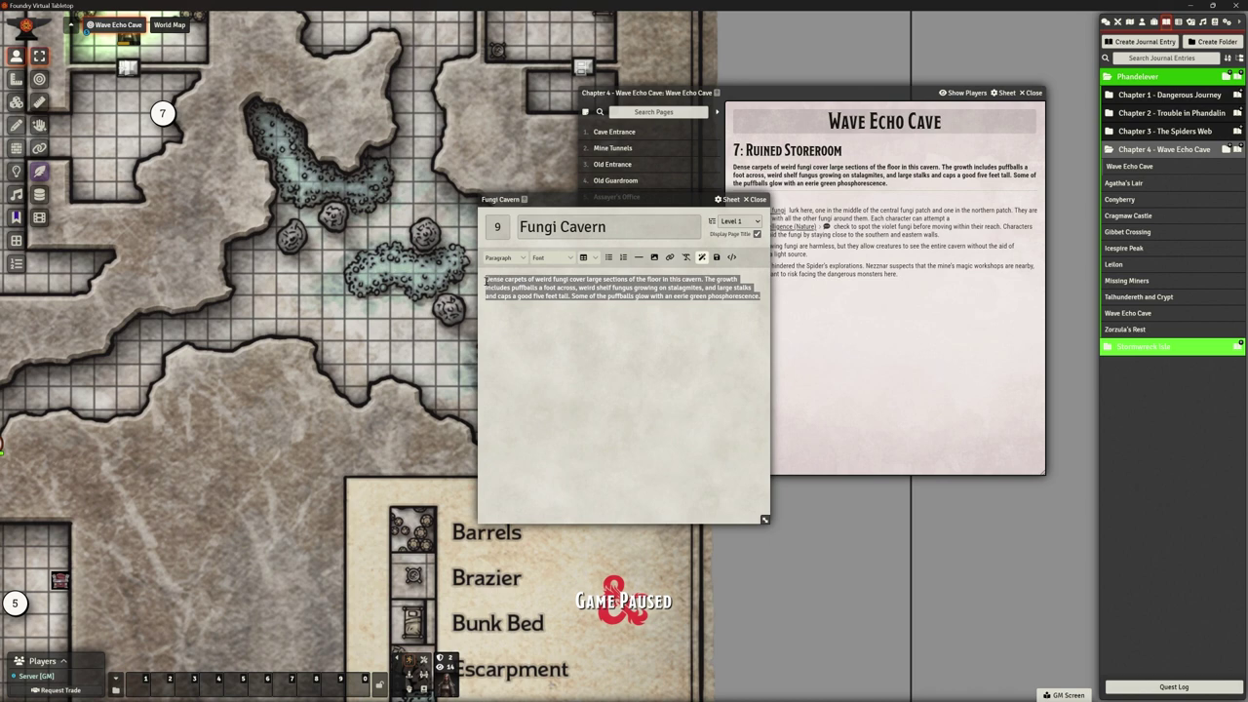
{"action": "key", "text": "ctrl+b"}
Add the game master notes about the two violet fungi, the green-glowing fungi and the Spider's explorations below the bold description.
{"action": "left_click", "coordinate": [687, 313]}
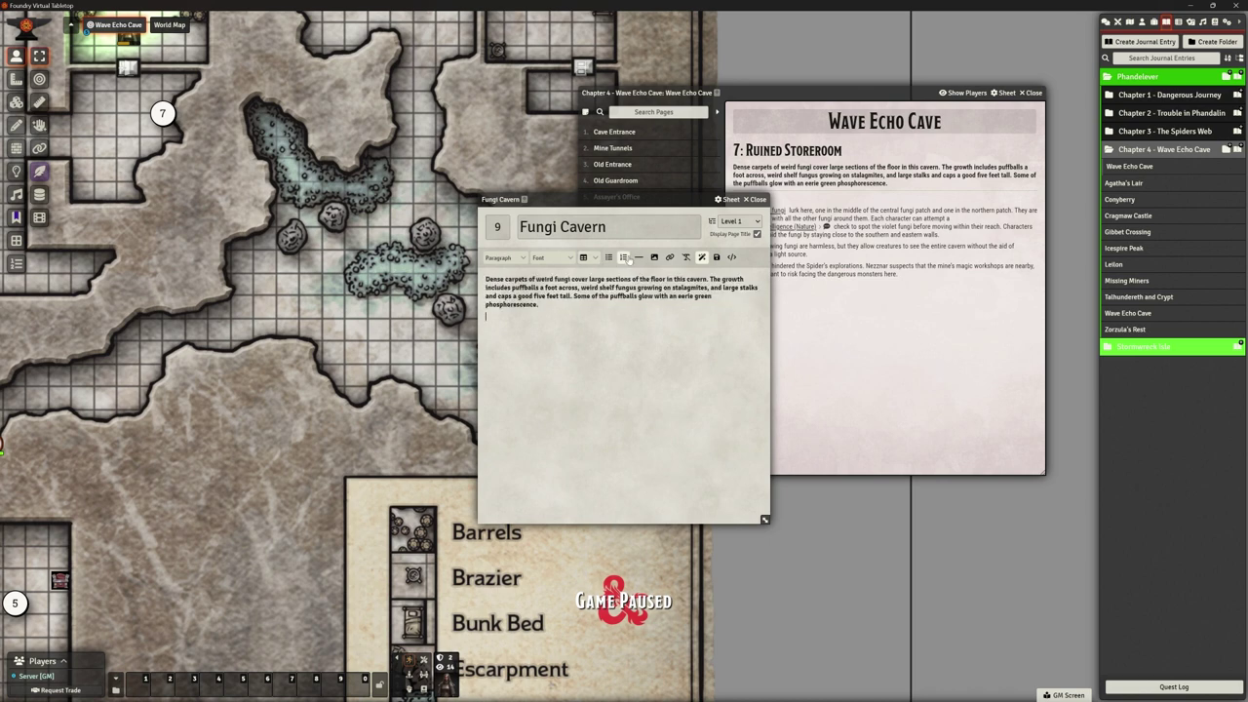
{"action": "left_click", "coordinate": [610, 326]}
{"action": "type", "text": "Two violet fungi lurk here, one in the middle of the central fungi patch and one in the northern patch. They are hard to notice with all the other fungi around them. Each character can attempt a DC 15 Intelligence (Nature) check to spot the violet fungi before moving within their reach. Characters can safely avoid the fungi by staying close to the southern and eastern walls. The green-glowing fungi are harmless, but they allow creatures to see the entire cavern without the aid of darkvision or a light source. This cave has hindered the Spider's explorations. Nezznar suspects that the mine's magic workshops are nearby, but he's reluctant to risk facing the dangerous monsters here."}
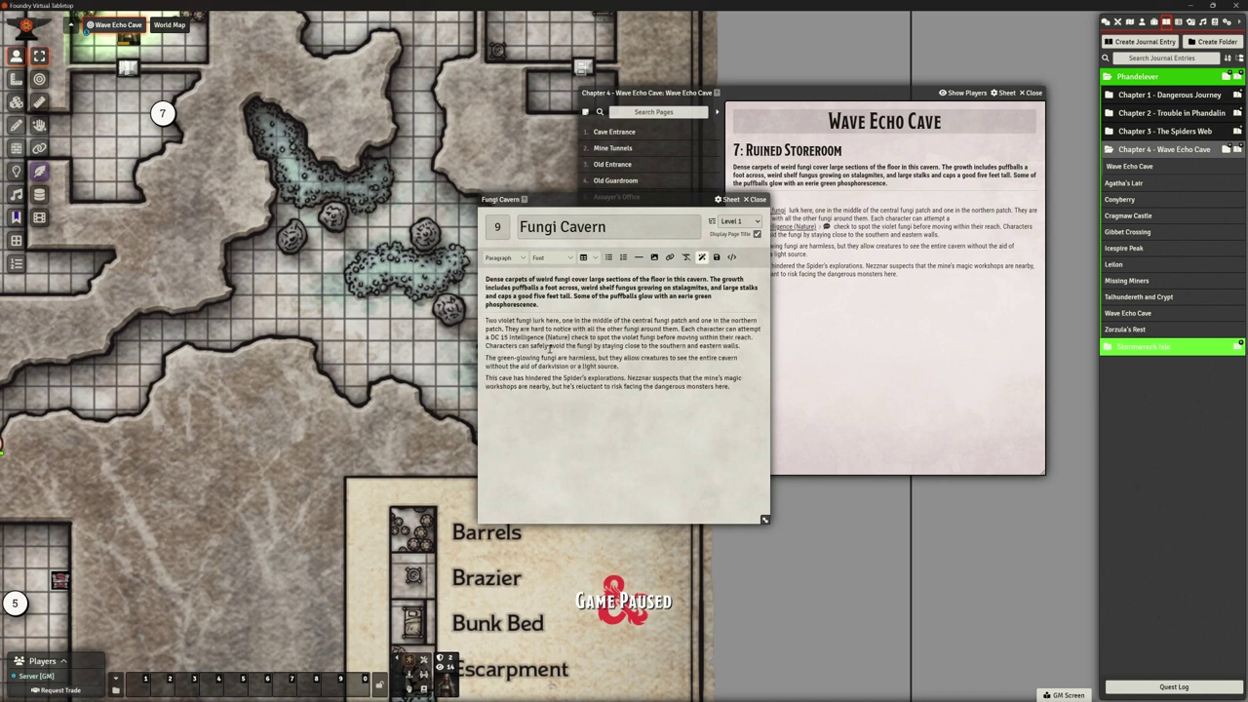
Replace the "violet fungi" mention in the notes with a link to the Violet Fungus actor and save the page.
{"action": "left_click", "coordinate": [1142, 22]}
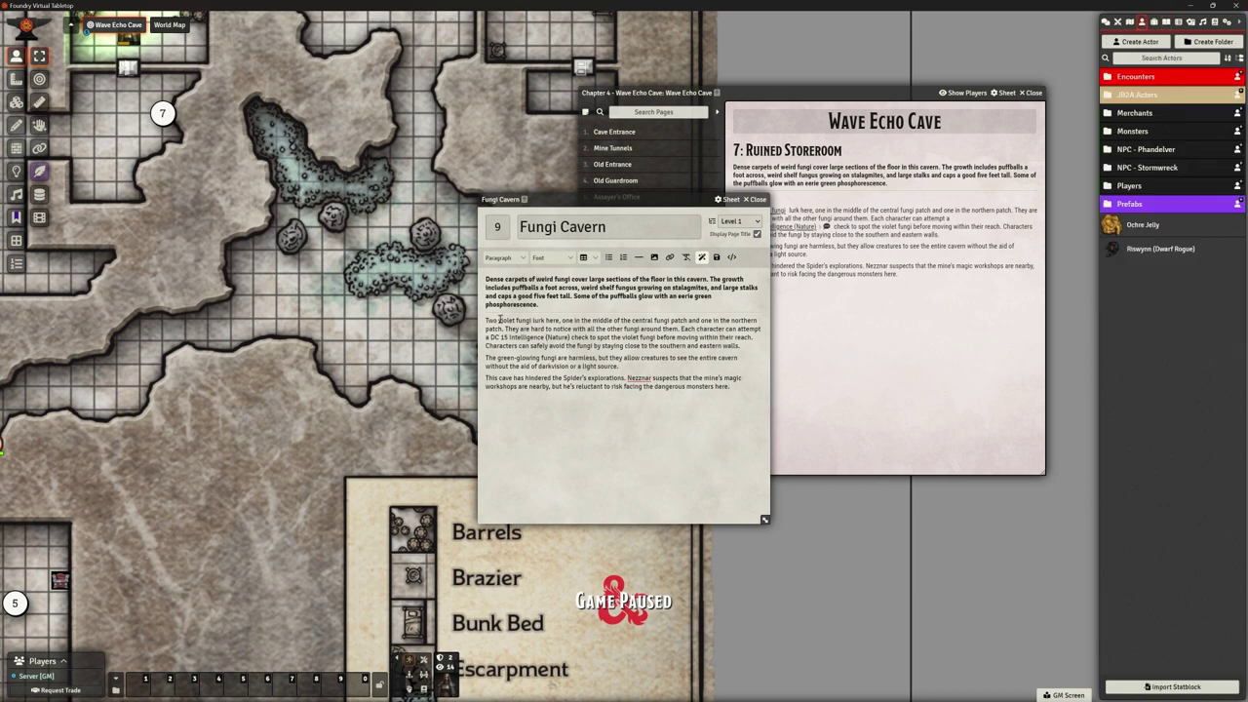
{"action": "left_click_drag", "start_coordinate": [498, 320], "coordinate": [530, 319]}
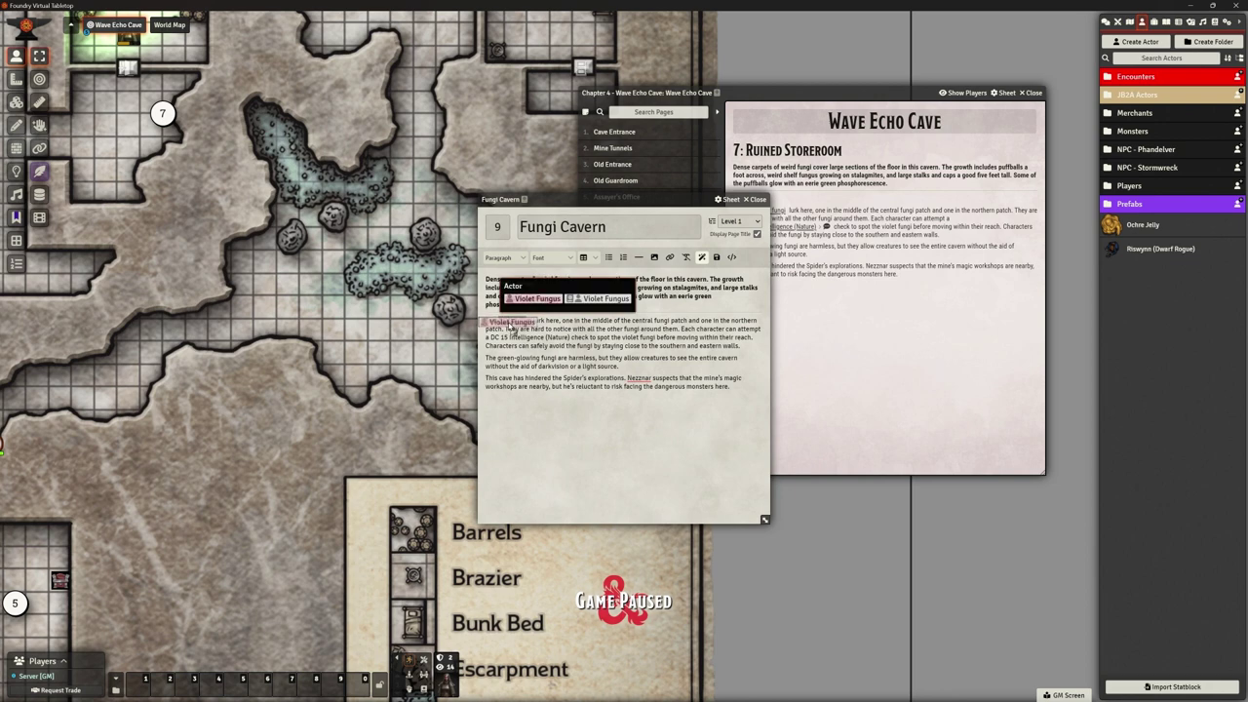
{"action": "left_click", "coordinate": [534, 299]}
{"action": "left_click", "coordinate": [633, 324]}
{"action": "key", "text": "Delete"}
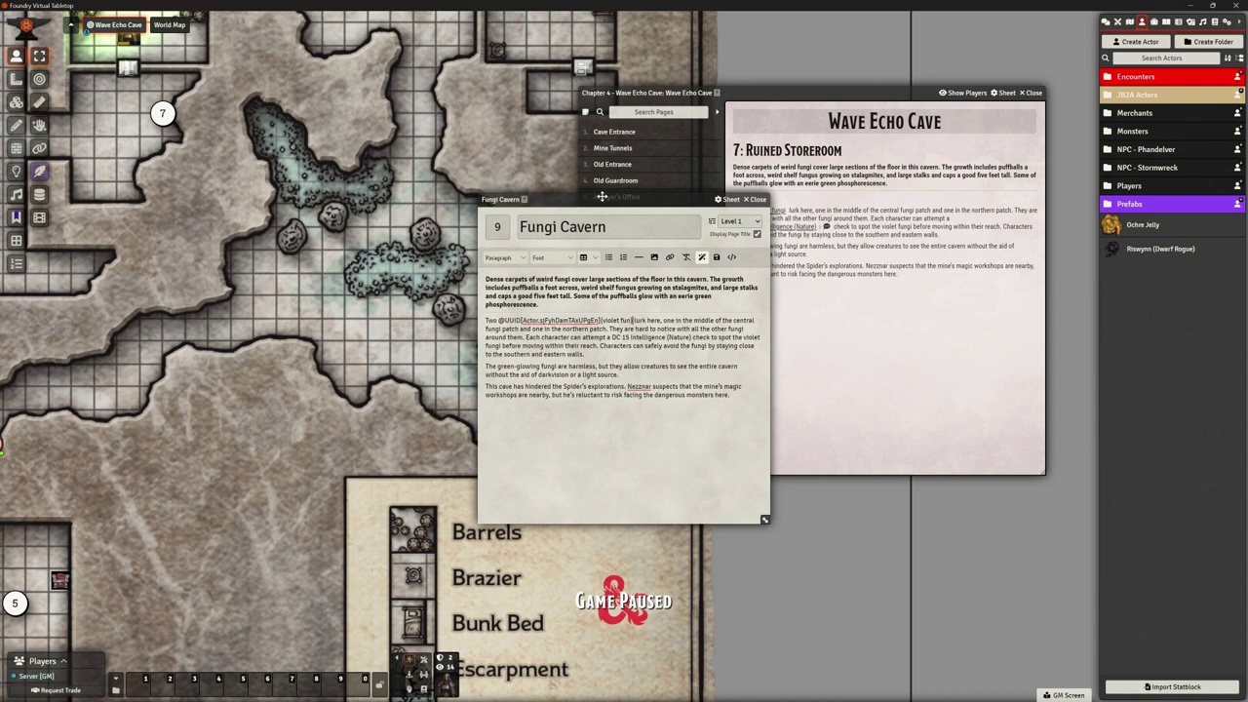
{"action": "left_click_drag", "start_coordinate": [602, 196], "coordinate": [737, 201]}
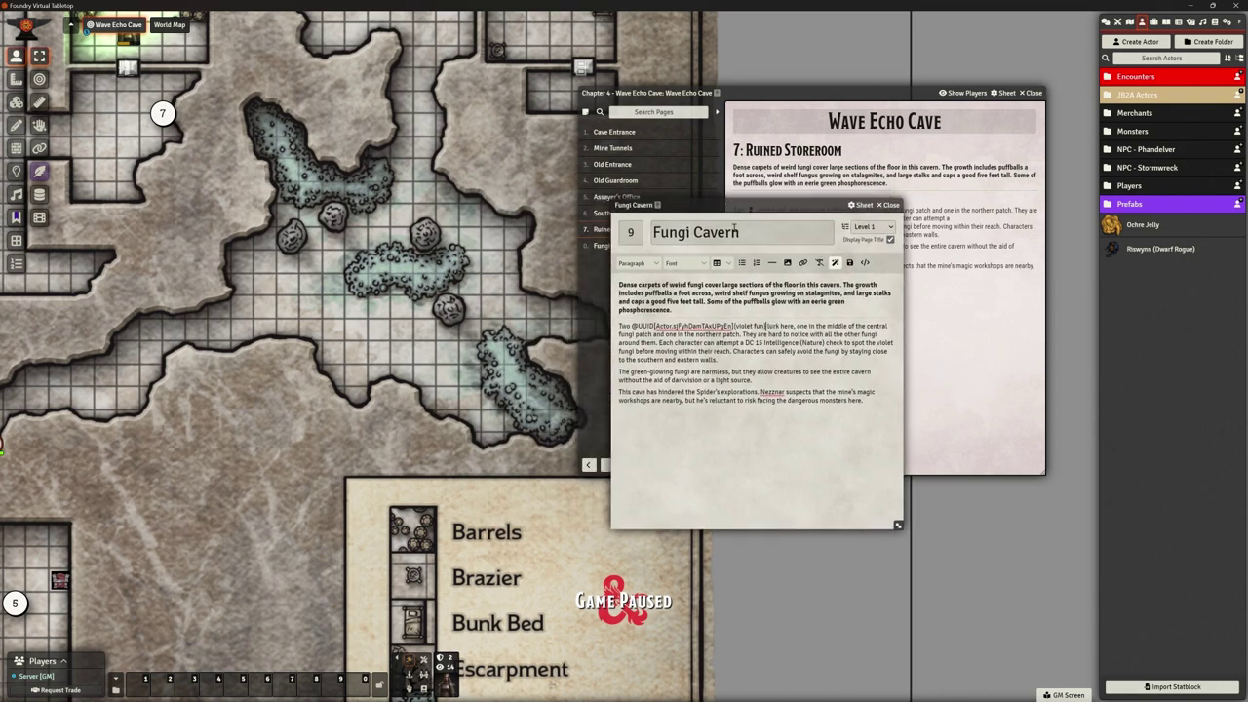
{"action": "left_click", "coordinate": [849, 263]}
{"action": "left_click_drag", "start_coordinate": [620, 392], "coordinate": [841, 439]}
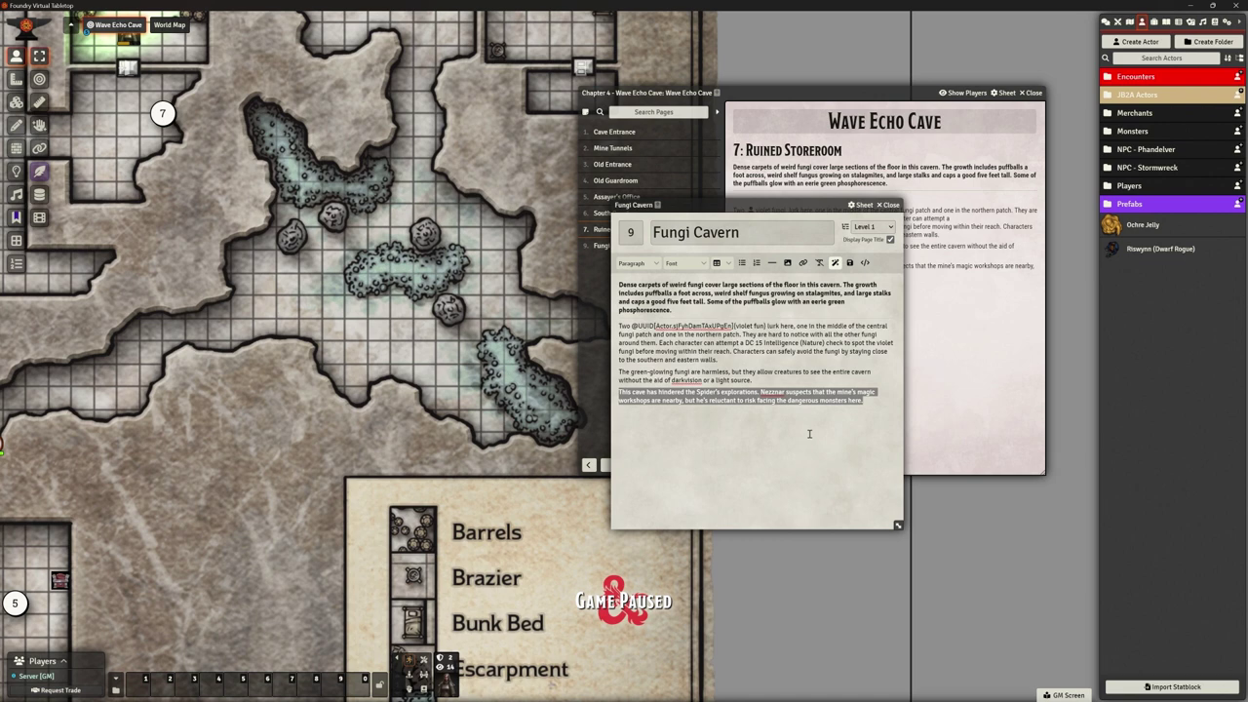
{"action": "left_click_drag", "start_coordinate": [632, 375], "coordinate": [844, 373]}
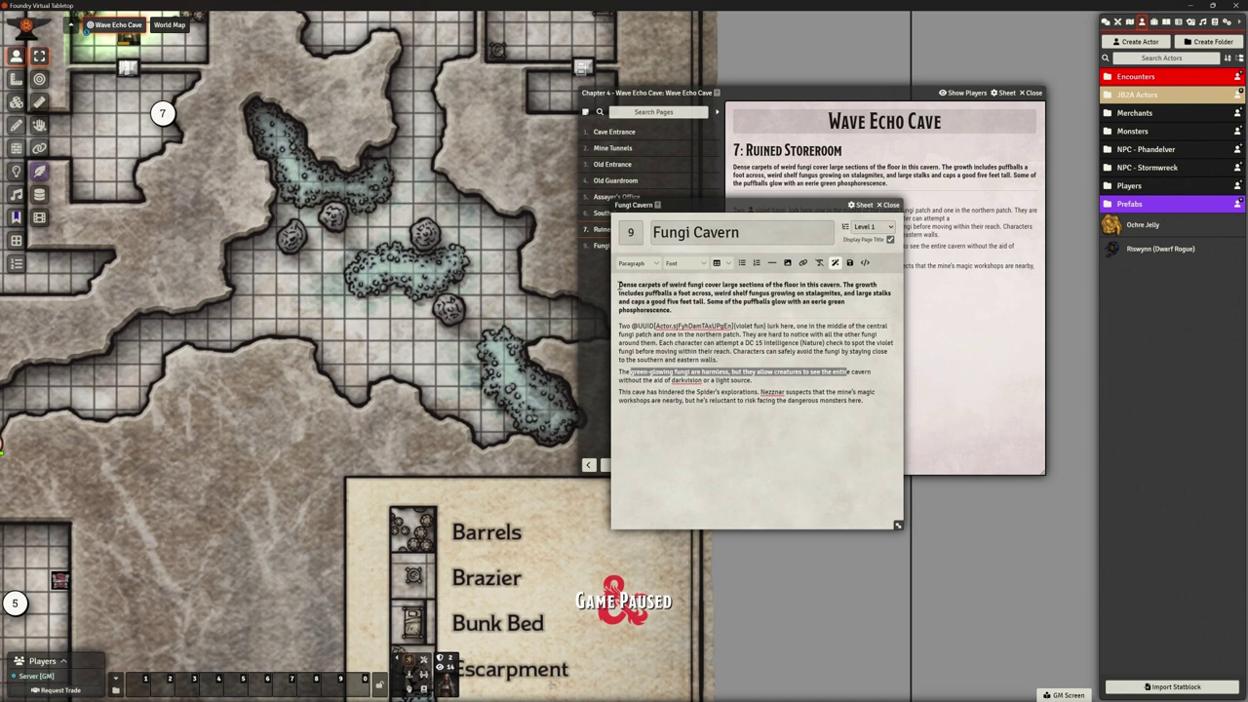
{"action": "left_click_drag", "start_coordinate": [619, 284], "coordinate": [785, 295]}
{"action": "left_click", "coordinate": [745, 304]}
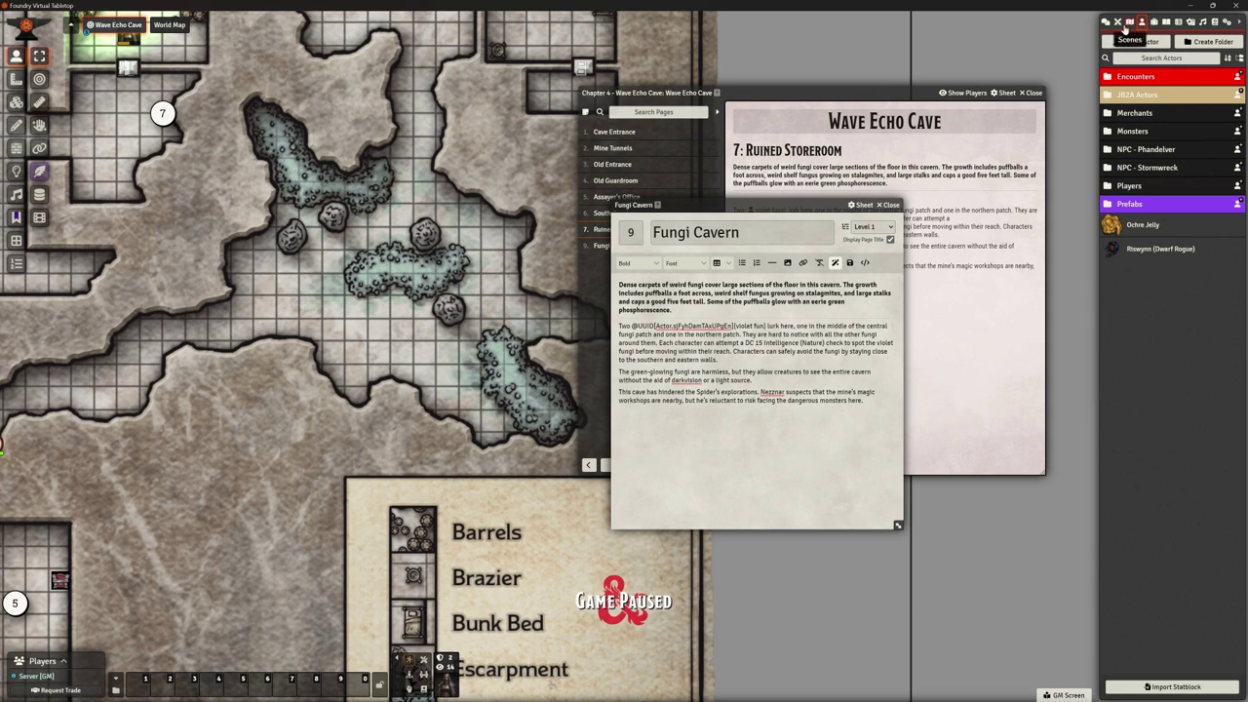
Place Violet Fungus tokens from the Plant monsters on the northern and central fungus patches, and hide both from players.
{"action": "left_click", "coordinate": [1132, 135]}
{"action": "left_click", "coordinate": [1130, 315]}
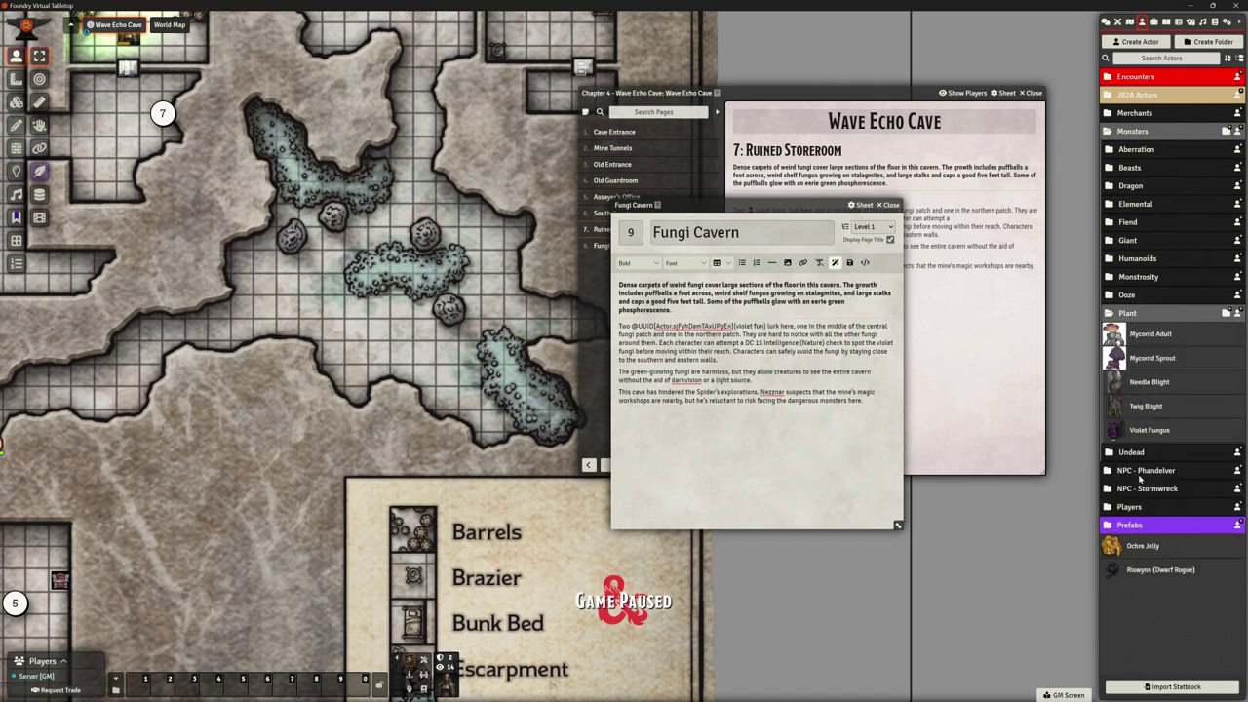
{"action": "left_click_drag", "start_coordinate": [1144, 437], "coordinate": [332, 193]}
{"action": "left_click_drag", "start_coordinate": [1149, 430], "coordinate": [392, 261]}
{"action": "right_click", "coordinate": [400, 261]}
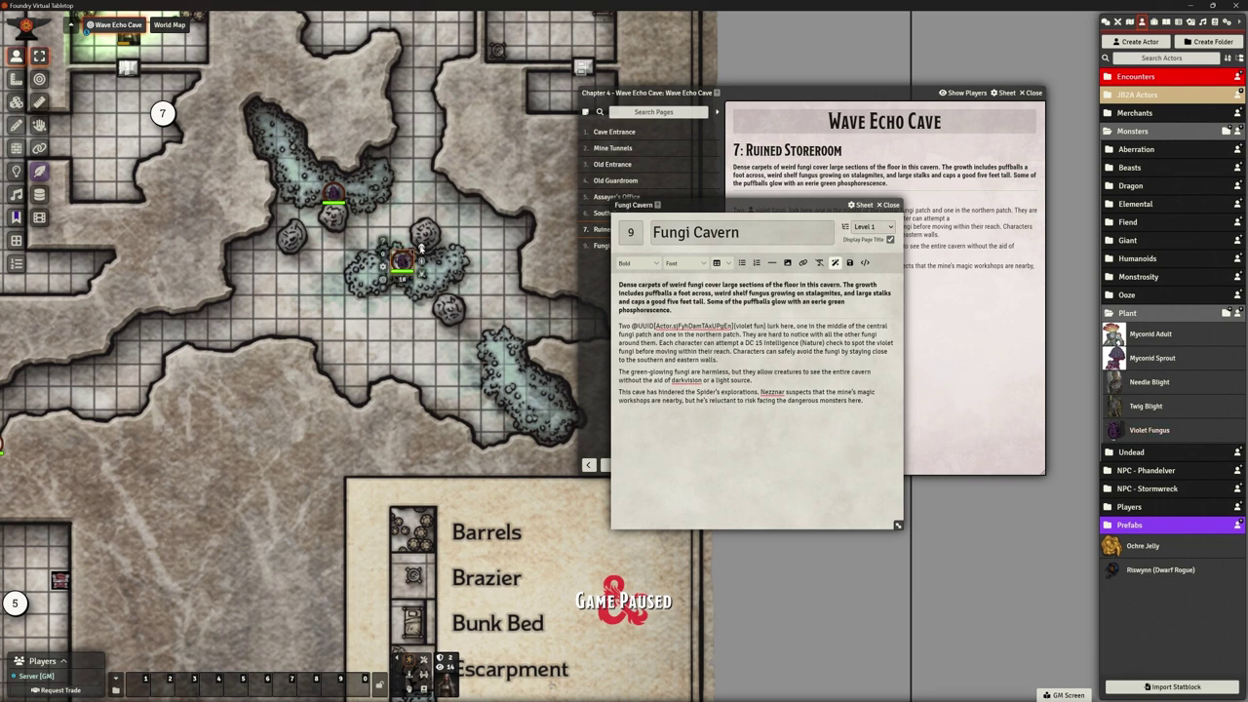
{"action": "right_click", "coordinate": [343, 195]}
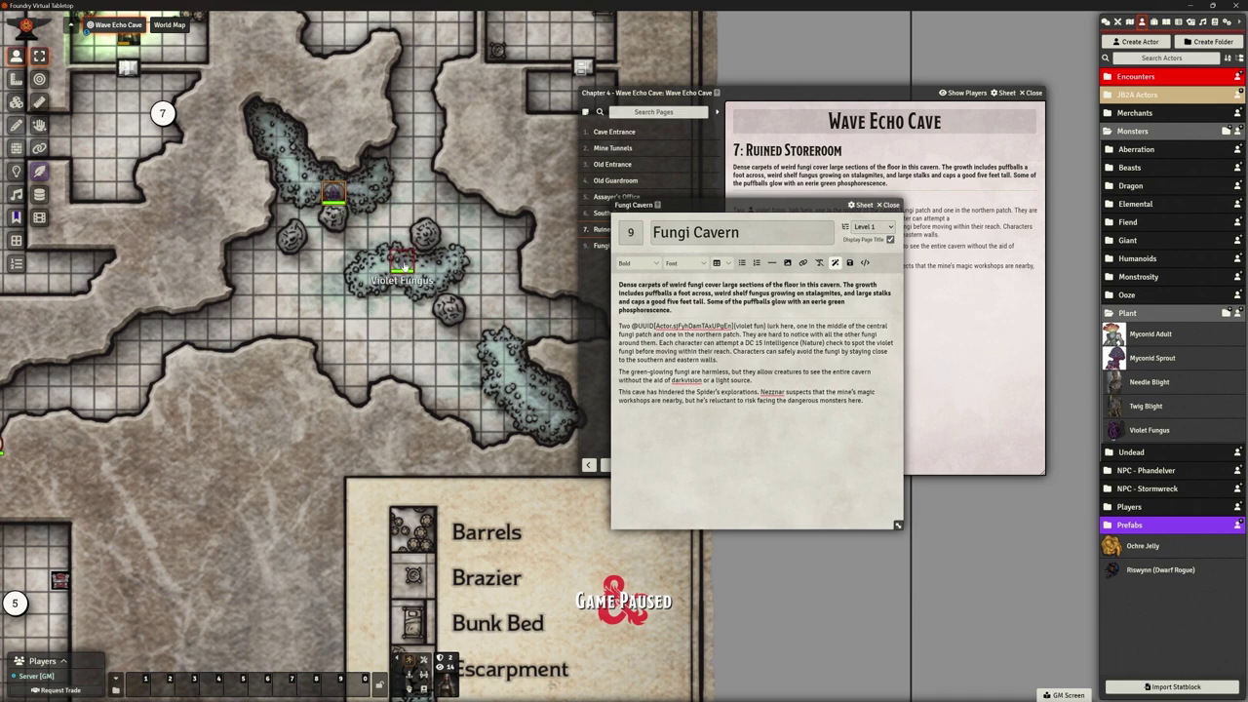
Examine the Violet Fungus token's stat sheet beside the cavern notes, and close the sheet.
{"action": "double_click", "coordinate": [403, 265]}
{"action": "left_click_drag", "start_coordinate": [576, 199], "coordinate": [370, 76]}
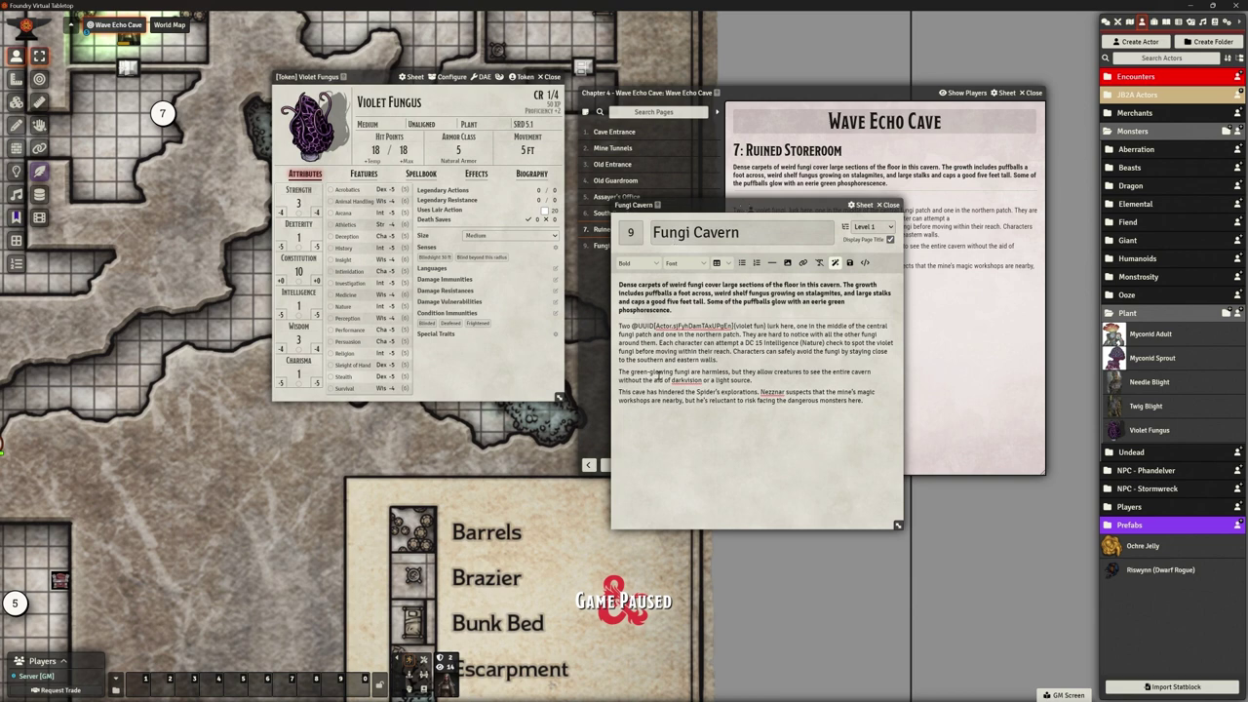
{"action": "left_click_drag", "start_coordinate": [627, 391], "coordinate": [825, 392]}
{"action": "left_click_drag", "start_coordinate": [640, 400], "coordinate": [855, 401]}
{"action": "left_click", "coordinate": [824, 421]}
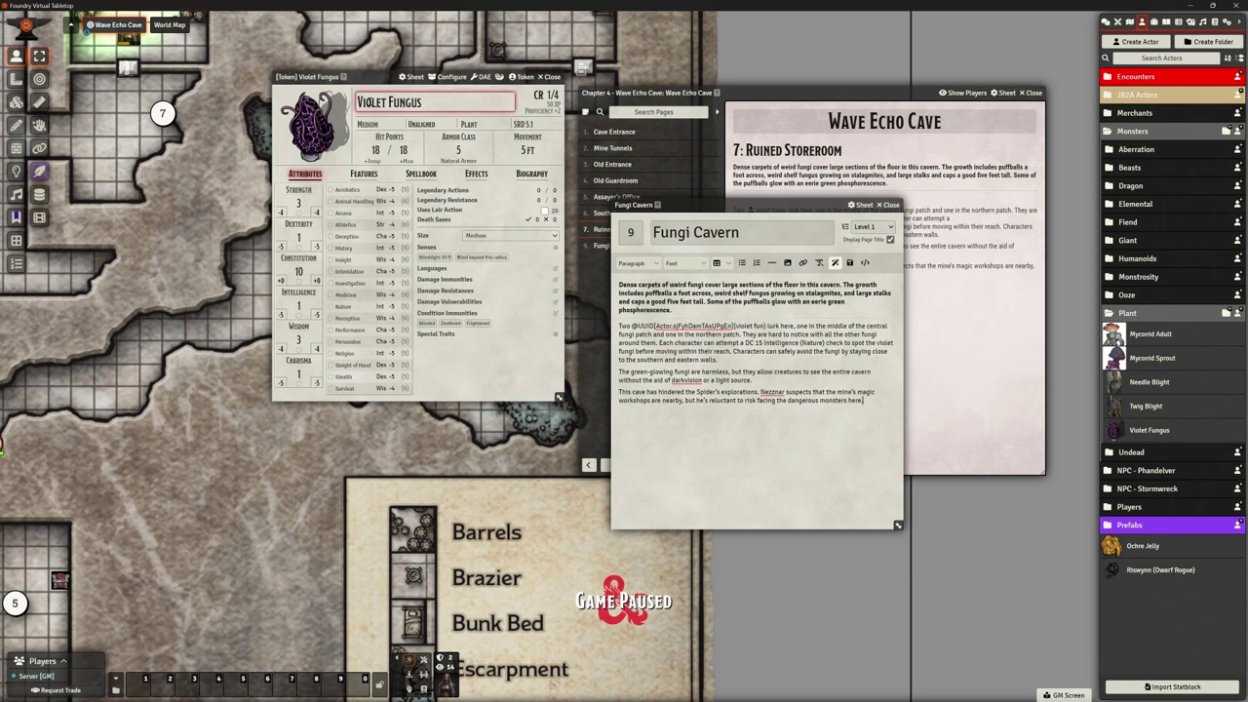
{"action": "left_click_drag", "start_coordinate": [463, 94], "coordinate": [474, 245]}
{"action": "left_click", "coordinate": [563, 227]}
Save and close the Fungi Cavern page, place it as map note 9 beside the central fungus patch, and close the journal.
{"action": "left_click", "coordinate": [849, 262]}
{"action": "left_click", "coordinate": [890, 205]}
{"action": "left_click_drag", "start_coordinate": [605, 241], "coordinate": [310, 285]}
{"action": "left_click", "coordinate": [457, 532]}
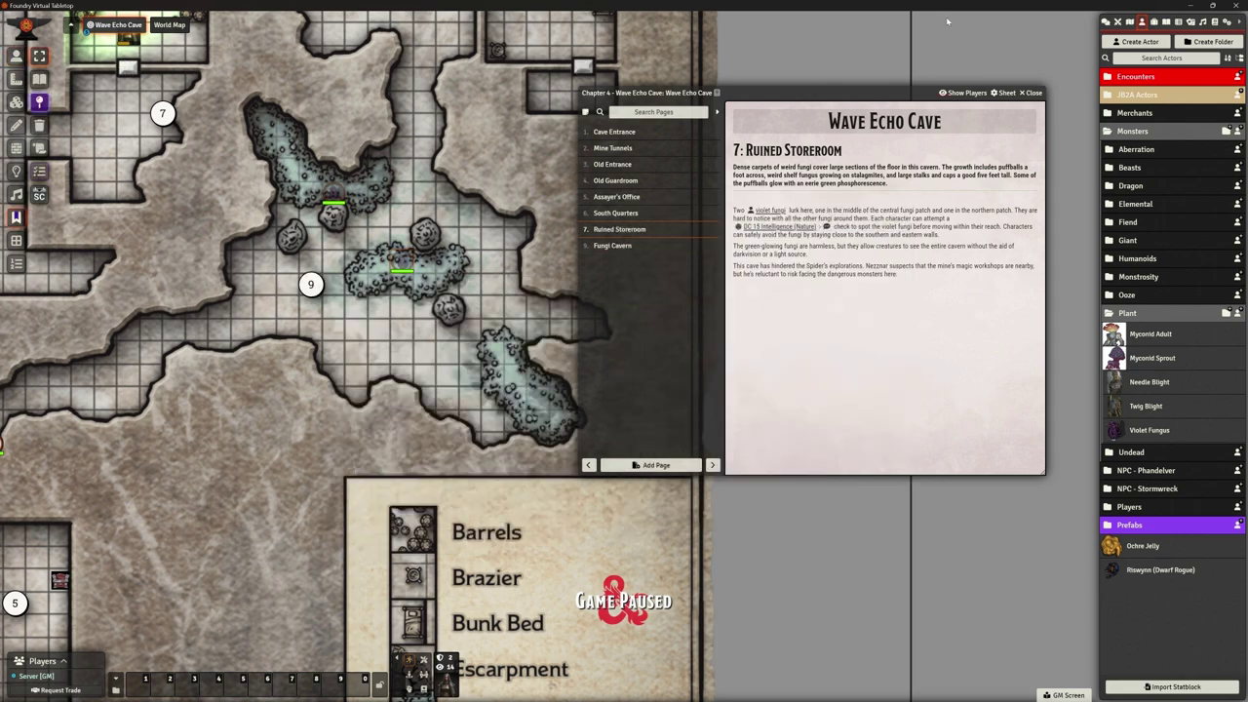
{"action": "key", "text": "Escape"}
{"action": "scroll", "coordinate": [664, 365], "scroll_direction": "down", "scroll_amount": 10}
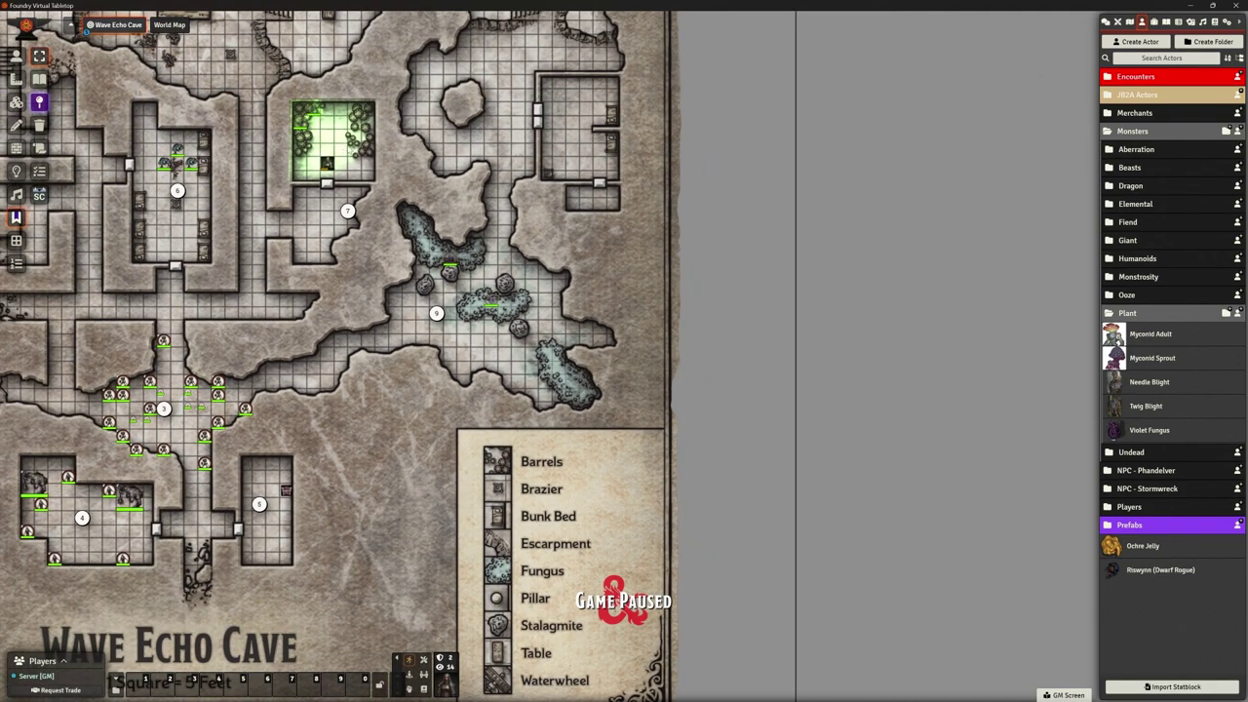
{"action": "scroll", "coordinate": [663, 365], "scroll_direction": "down", "scroll_amount": 3}
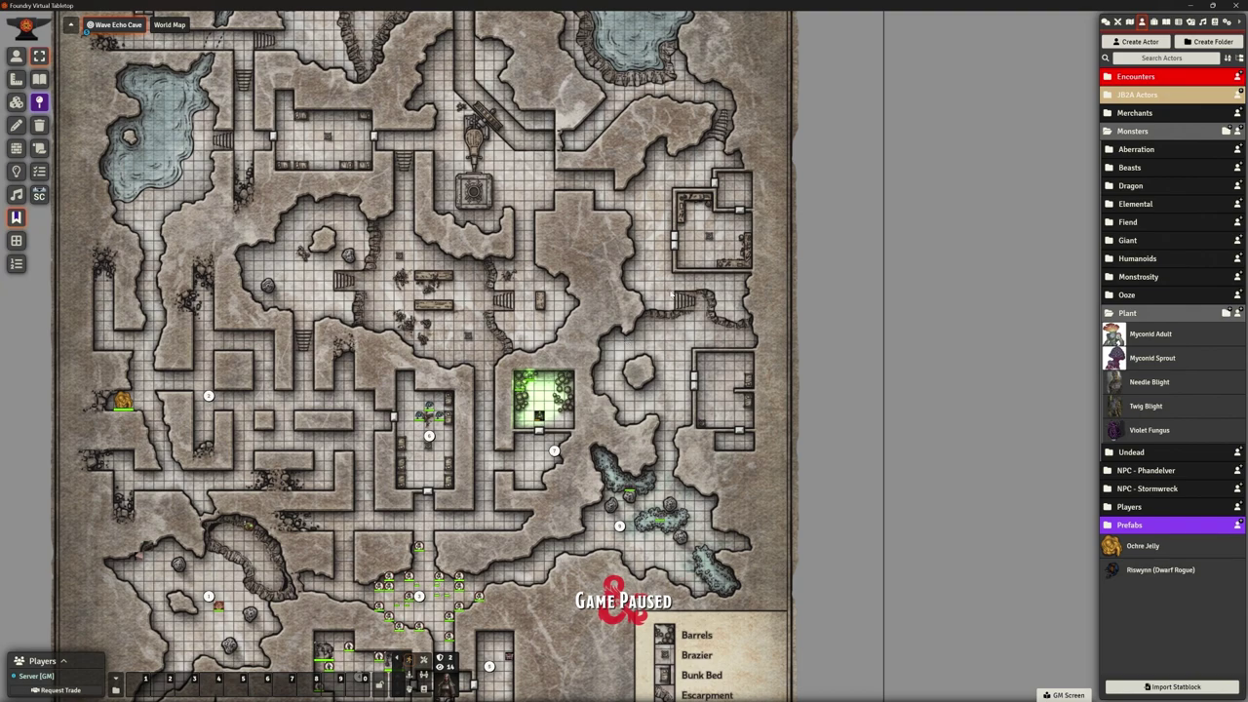
{"action": "scroll", "coordinate": [712, 240], "scroll_direction": "up", "scroll_amount": 5}
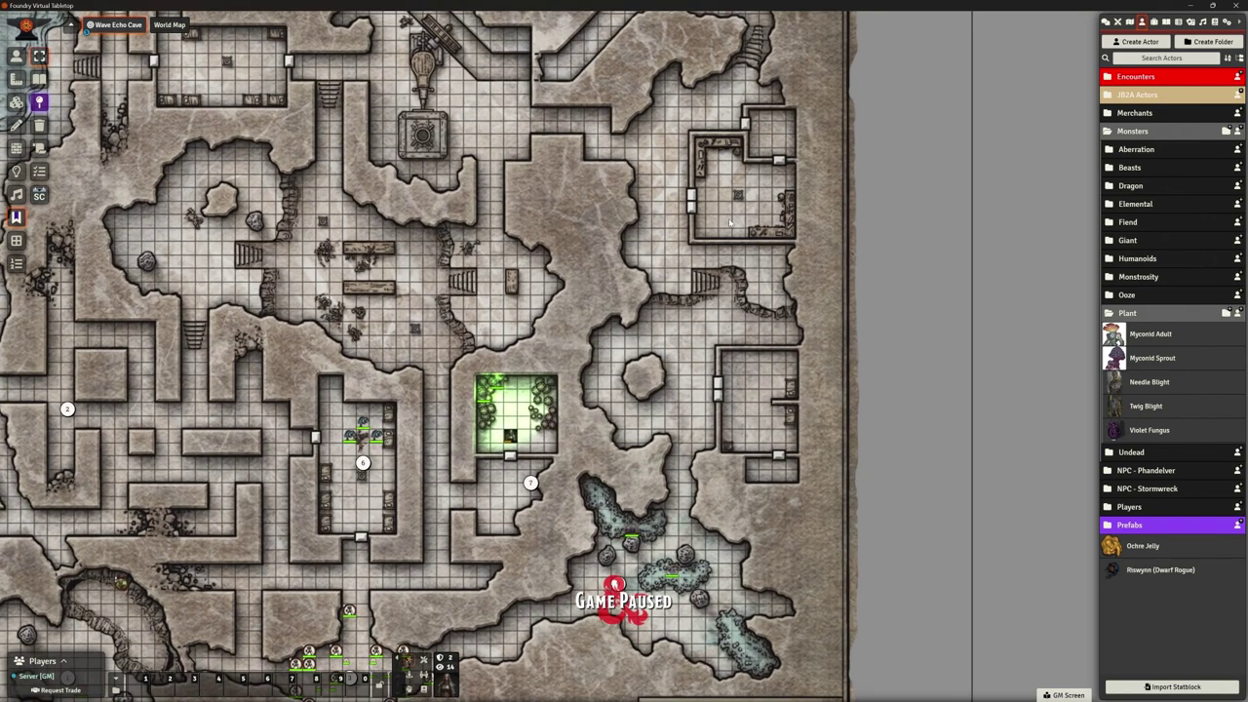
{"action": "scroll", "coordinate": [553, 361], "scroll_direction": "up", "scroll_amount": 10}
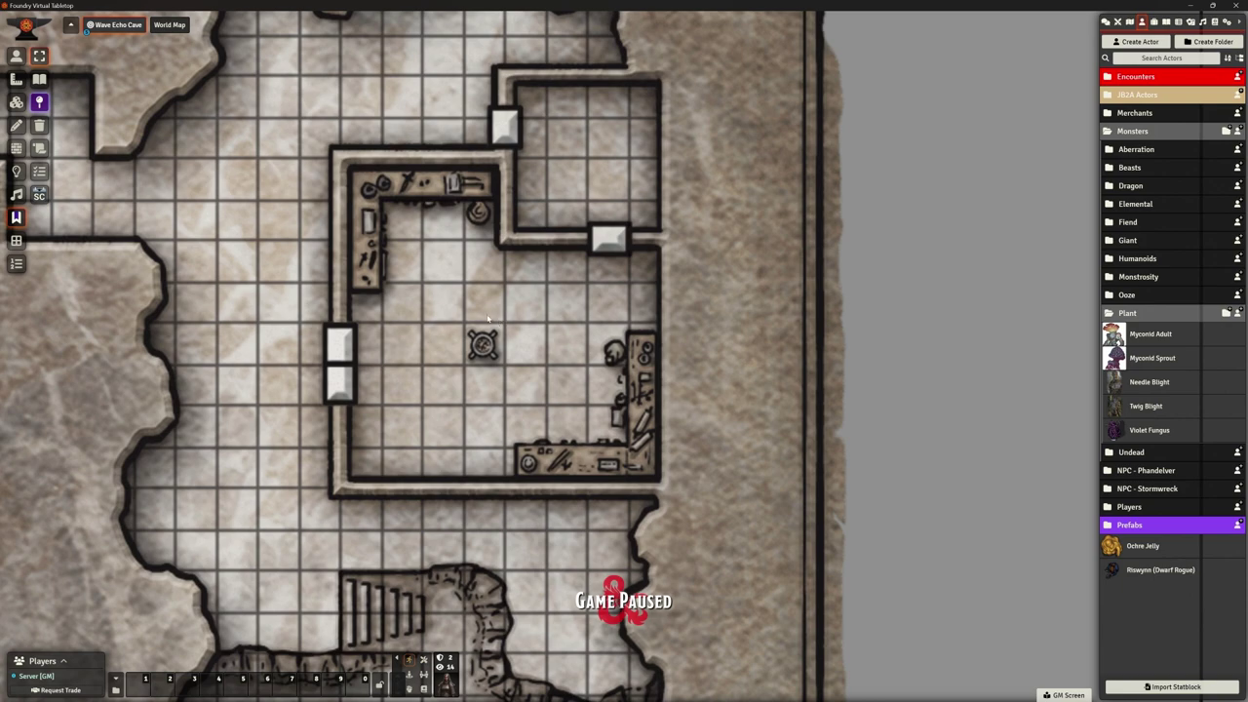
{"action": "scroll", "coordinate": [488, 319], "scroll_direction": "down", "scroll_amount": 5}
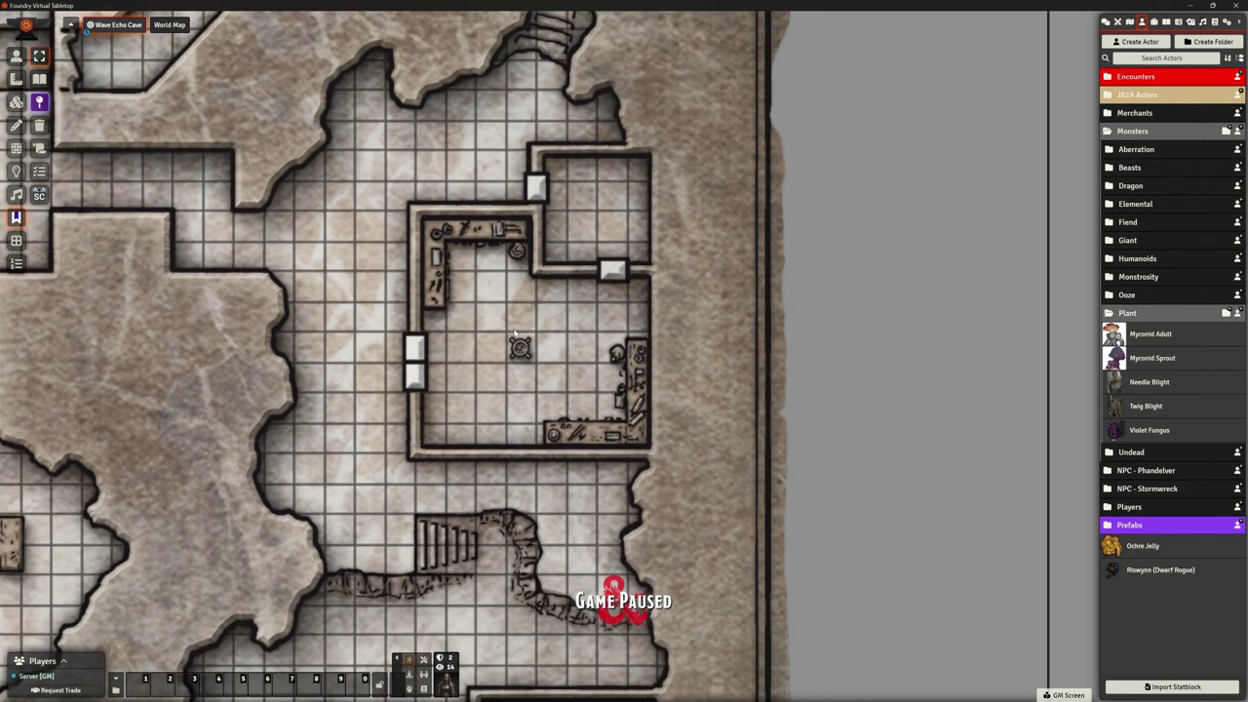
Survey the eastern half of the cave map, from the walled workshop room to the smelter cavern with the waterwheel.
{"action": "scroll", "coordinate": [514, 335], "scroll_direction": "down", "scroll_amount": 4}
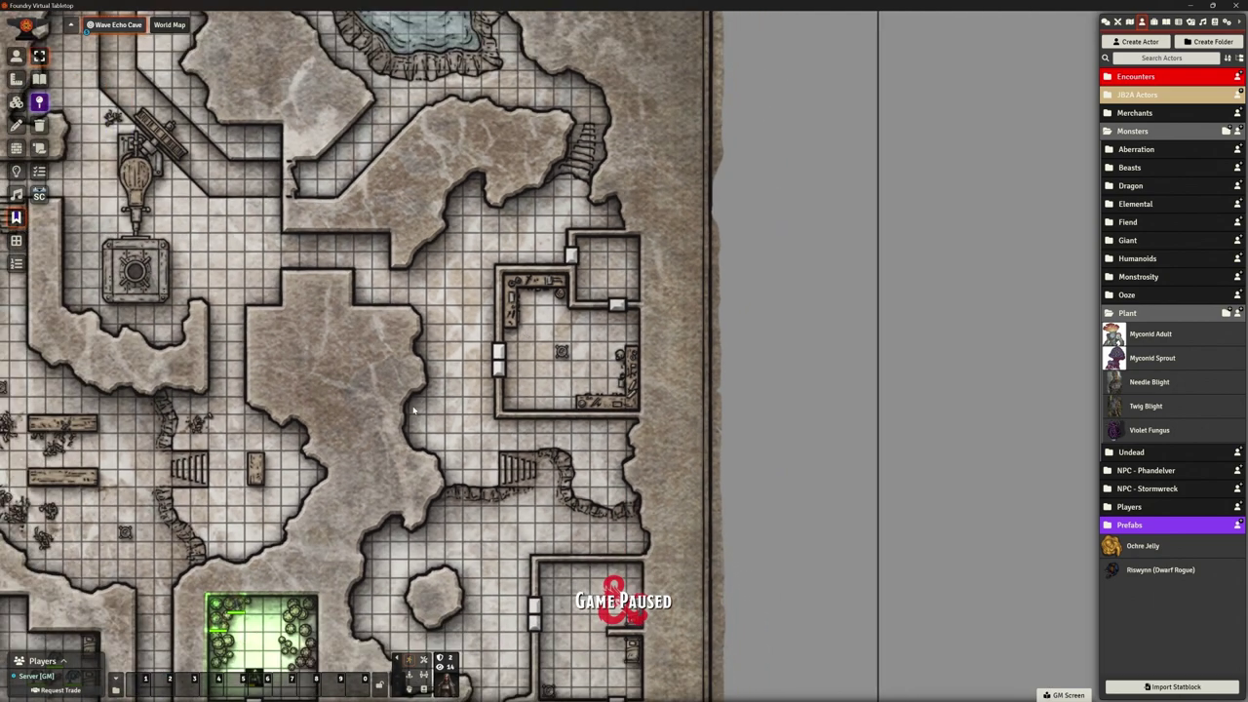
{"action": "scroll", "coordinate": [414, 410], "scroll_direction": "down", "scroll_amount": 2}
{"action": "scroll", "coordinate": [434, 398], "scroll_direction": "down", "scroll_amount": 2}
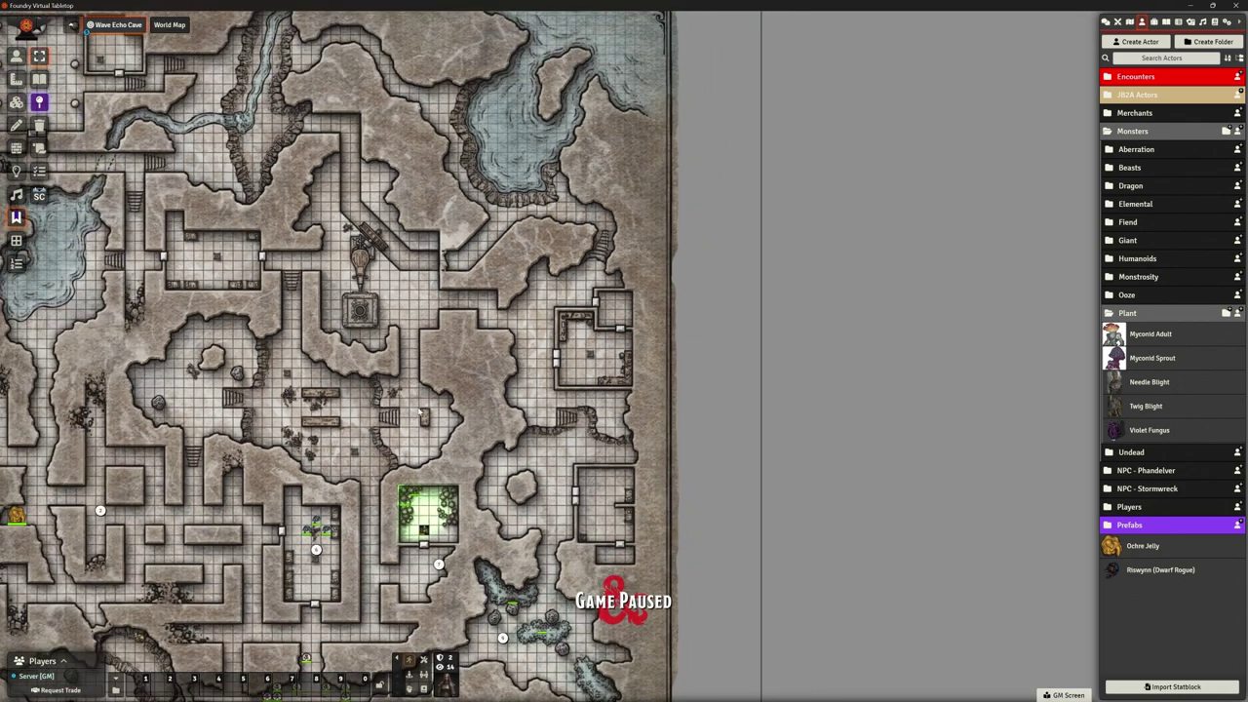
{"action": "scroll", "coordinate": [352, 377], "scroll_direction": "down", "scroll_amount": 3}
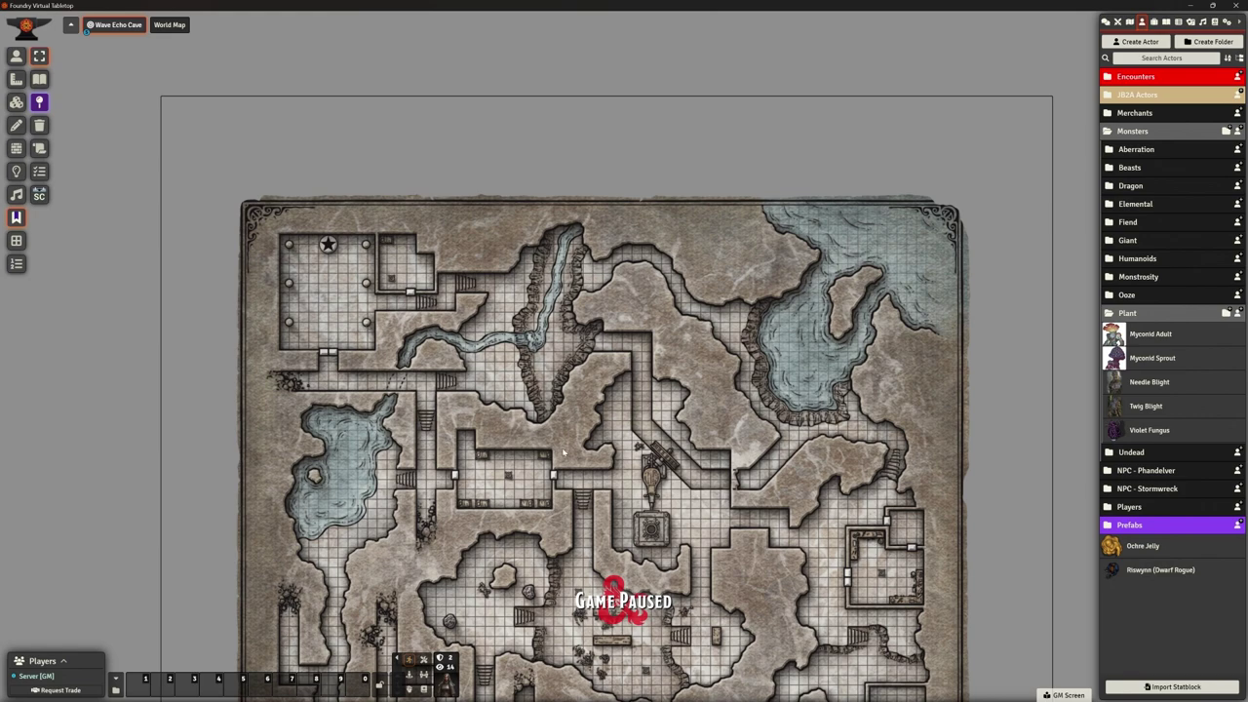
{"action": "key", "text": "Right"}
{"action": "key", "text": "Down"}
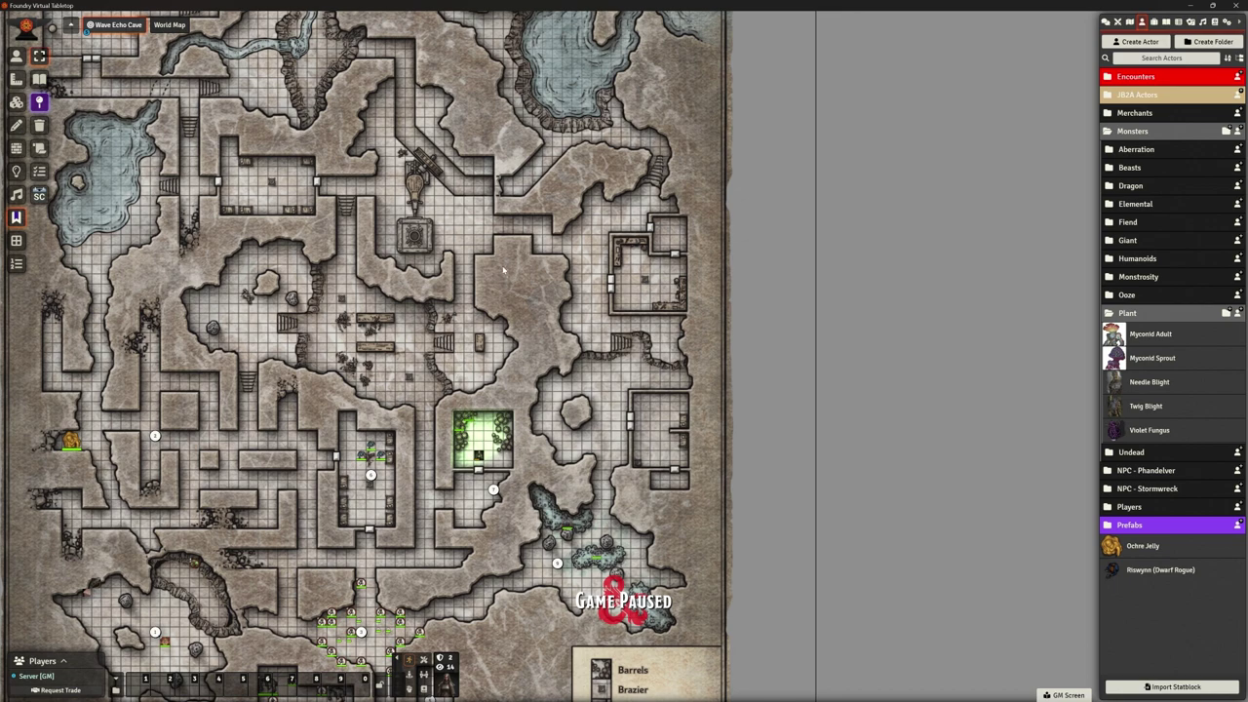
{"action": "left_click_drag", "start_coordinate": [503, 270], "coordinate": [507, 404]}
{"action": "scroll", "coordinate": [519, 405], "scroll_direction": "up", "scroll_amount": 2}
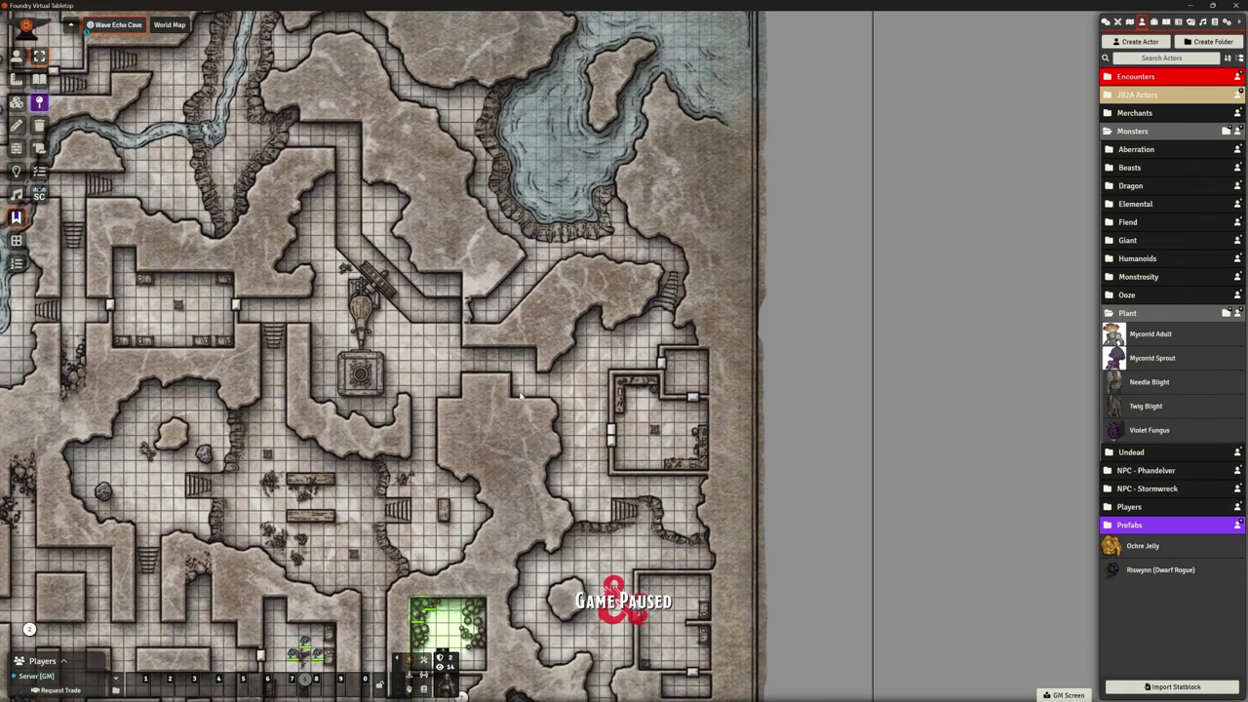
{"action": "scroll", "coordinate": [487, 361], "scroll_direction": "up", "scroll_amount": 3}
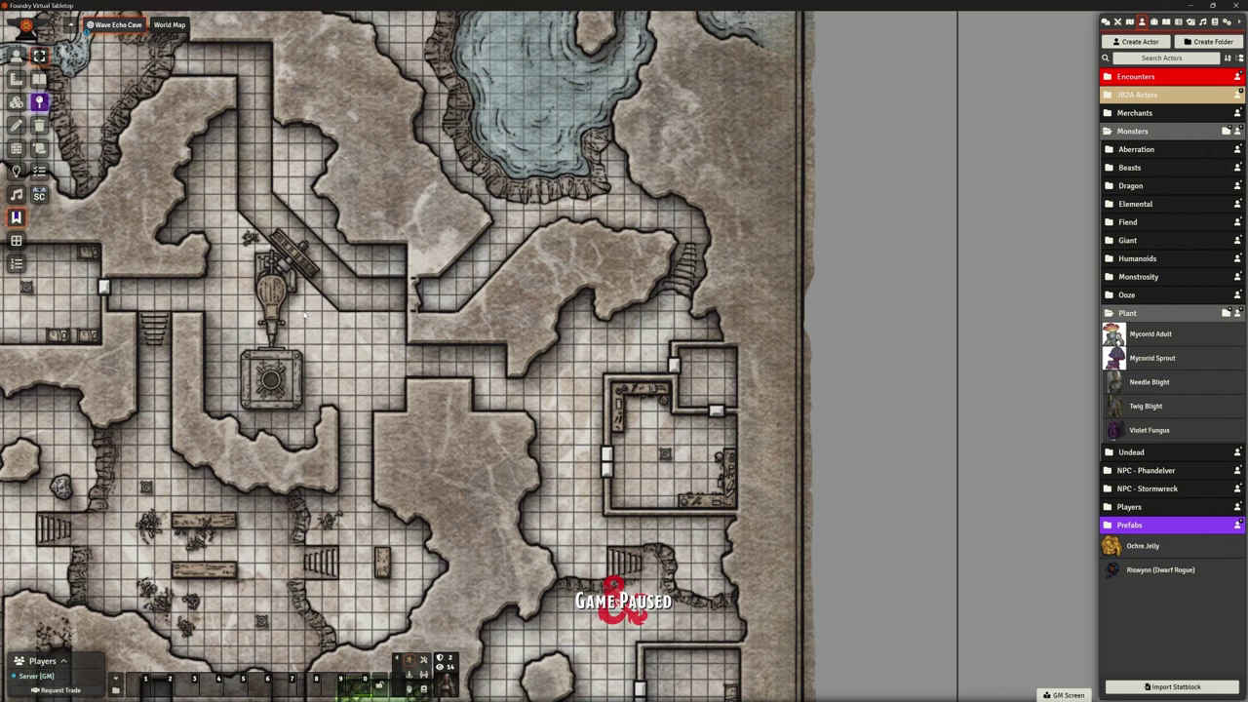
{"action": "scroll", "coordinate": [314, 322], "scroll_direction": "up", "scroll_amount": 3}
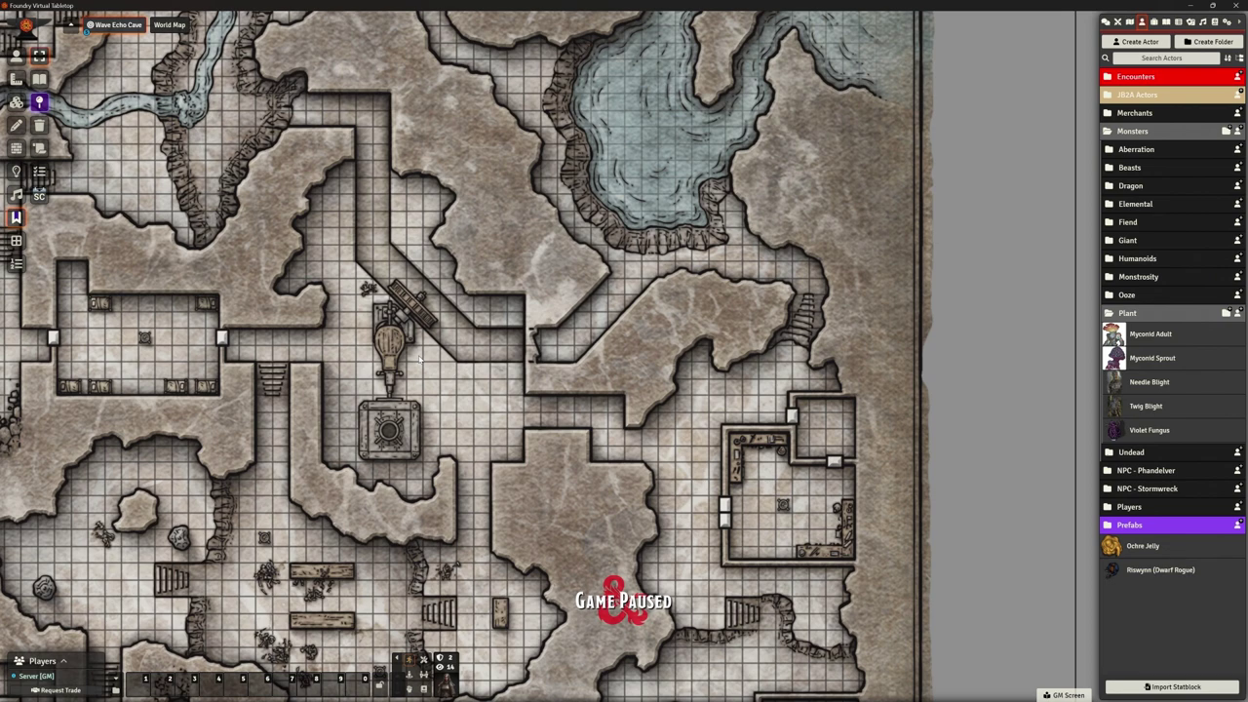
Examine the northern passages between the river chasm, the smelter cavern and the large northeastern lake.
{"action": "scroll", "coordinate": [419, 359], "scroll_direction": "down", "scroll_amount": 2}
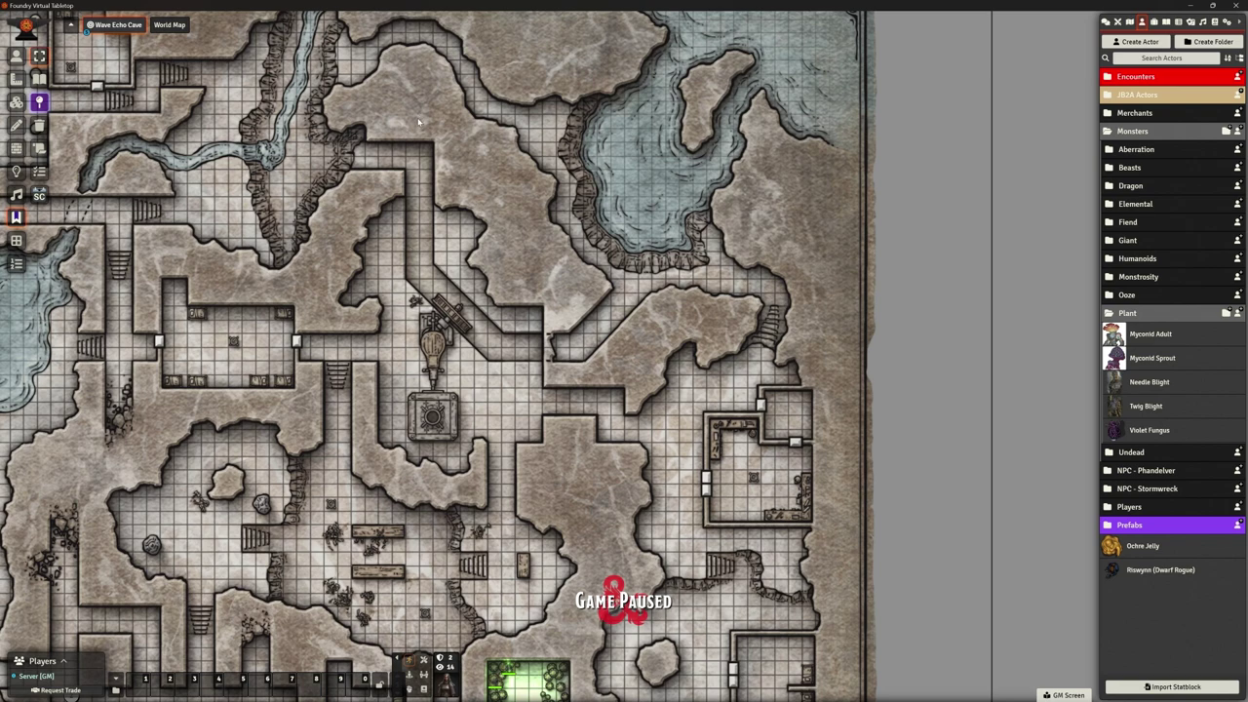
{"action": "scroll", "coordinate": [420, 134], "scroll_direction": "down", "scroll_amount": 3}
{"action": "scroll", "coordinate": [292, 444], "scroll_direction": "up", "scroll_amount": 3}
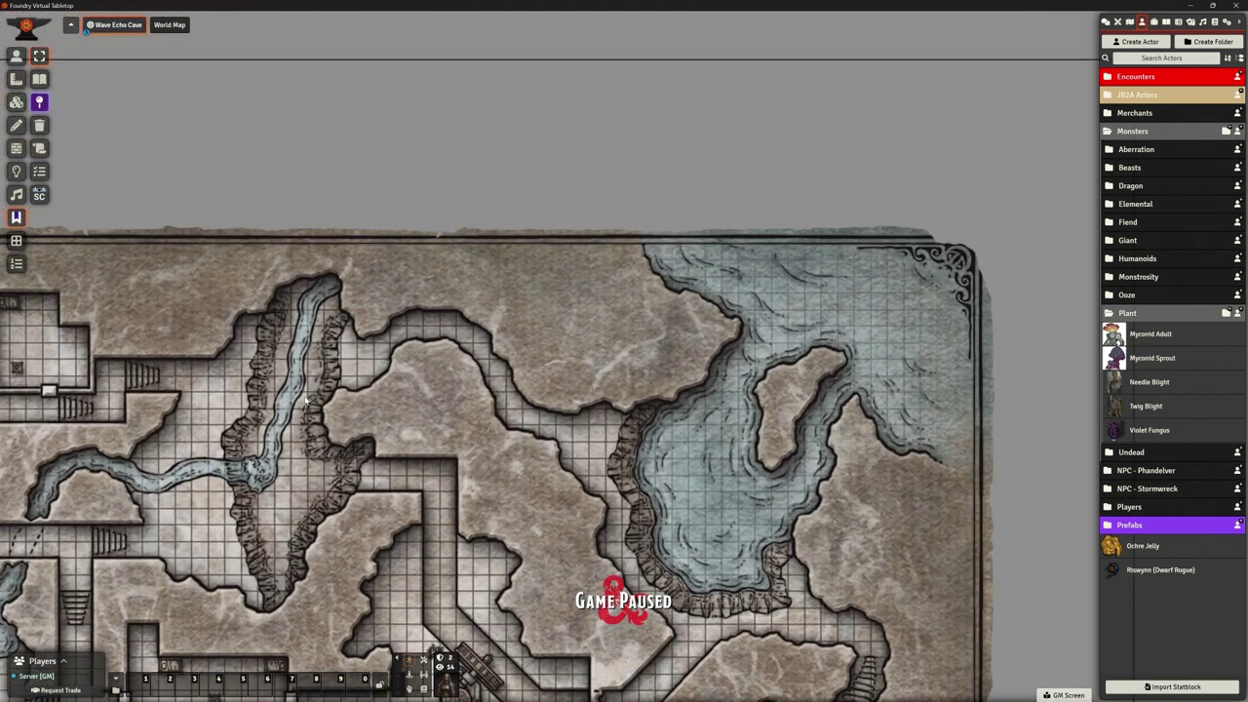
{"action": "left_click_drag", "start_coordinate": [601, 500], "coordinate": [382, 331]}
{"action": "scroll", "coordinate": [529, 515], "scroll_direction": "up", "scroll_amount": 2}
{"action": "left_click_drag", "start_coordinate": [529, 515], "coordinate": [651, 422]}
{"action": "scroll", "coordinate": [524, 223], "scroll_direction": "down", "scroll_amount": 3}
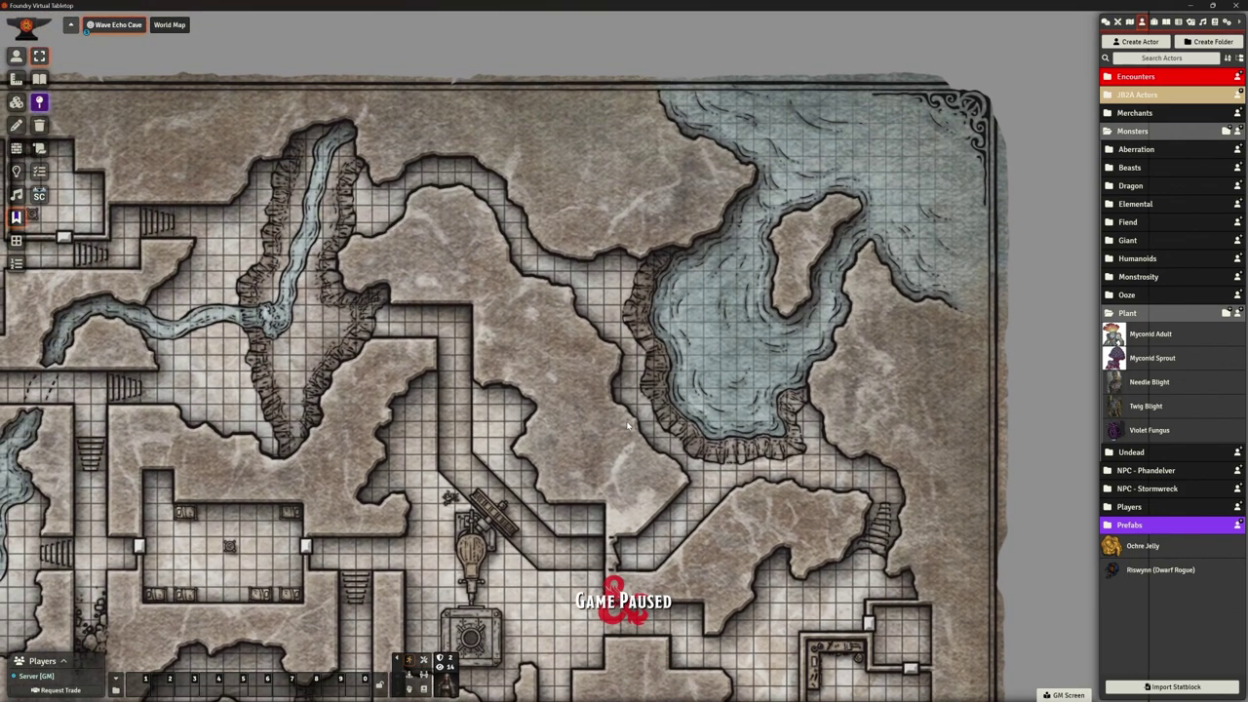
{"action": "scroll", "coordinate": [370, 223], "scroll_direction": "down", "scroll_amount": 3}
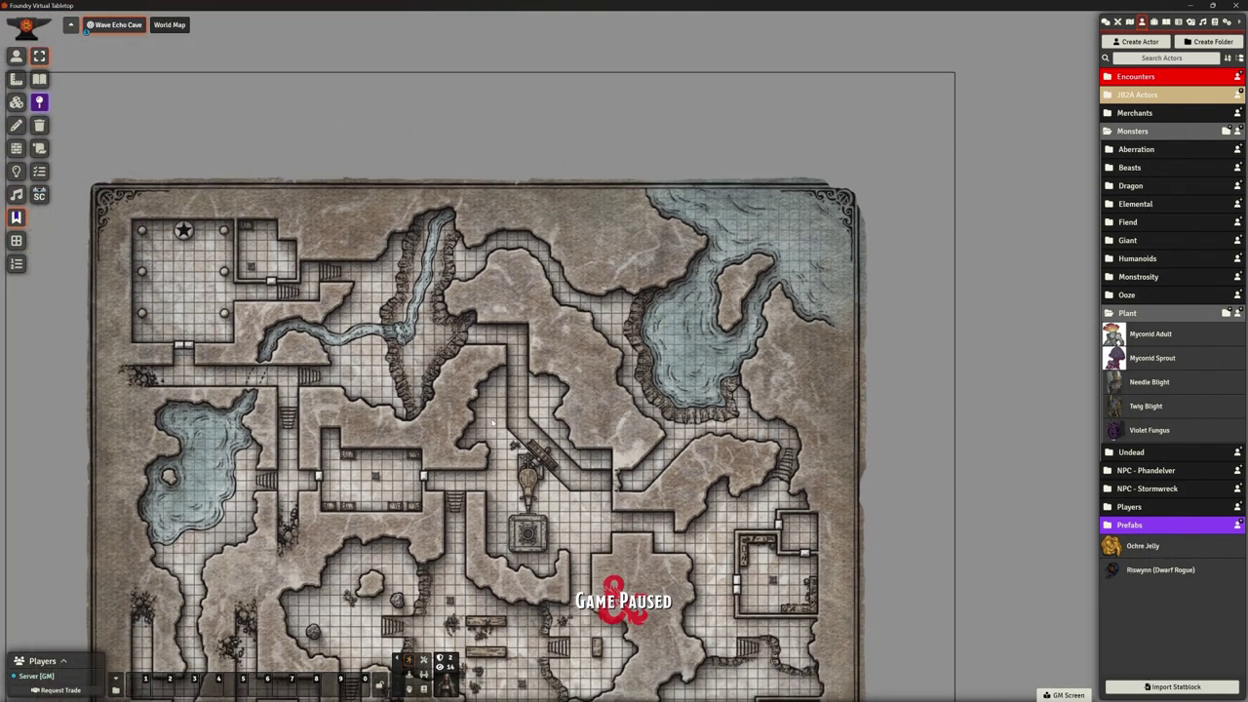
{"action": "left_click_drag", "start_coordinate": [605, 543], "coordinate": [597, 429]}
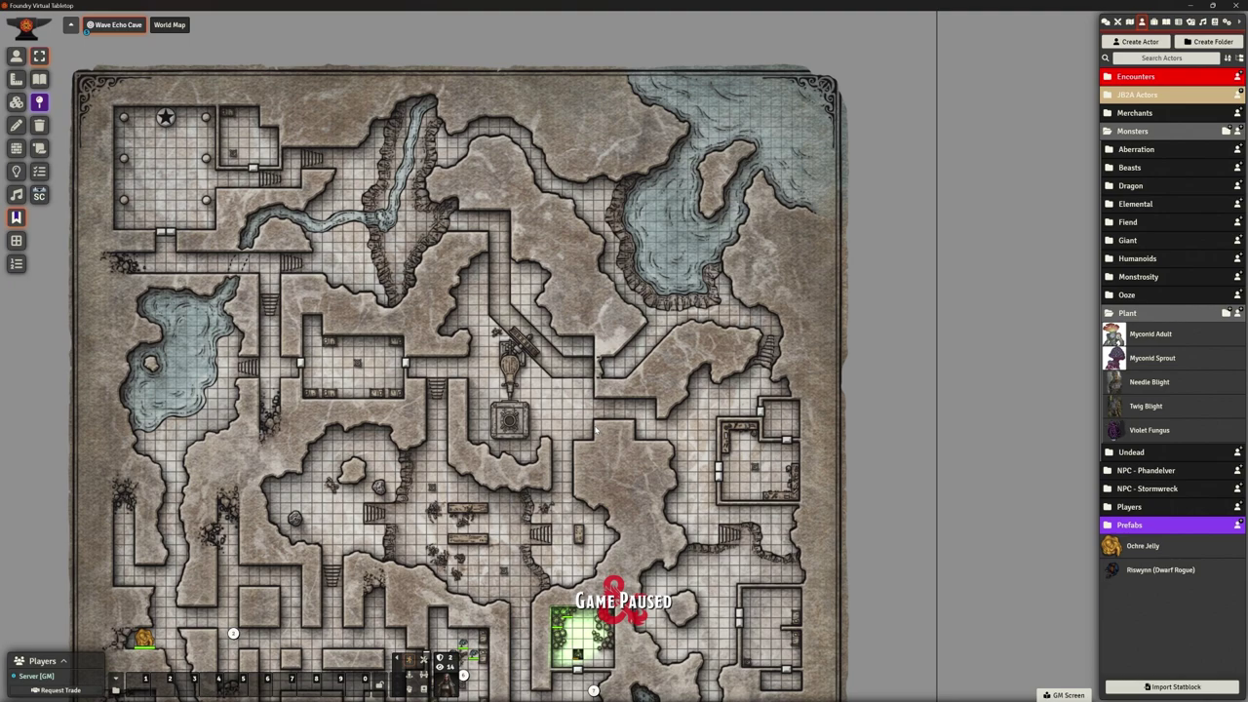
Check the Fungi Cavern around map note 9, and compare its location with the waterwheel and smelter cavern farther north.
{"action": "key", "text": "Down"}
{"action": "key", "text": "Down"}
{"action": "key", "text": "Right"}
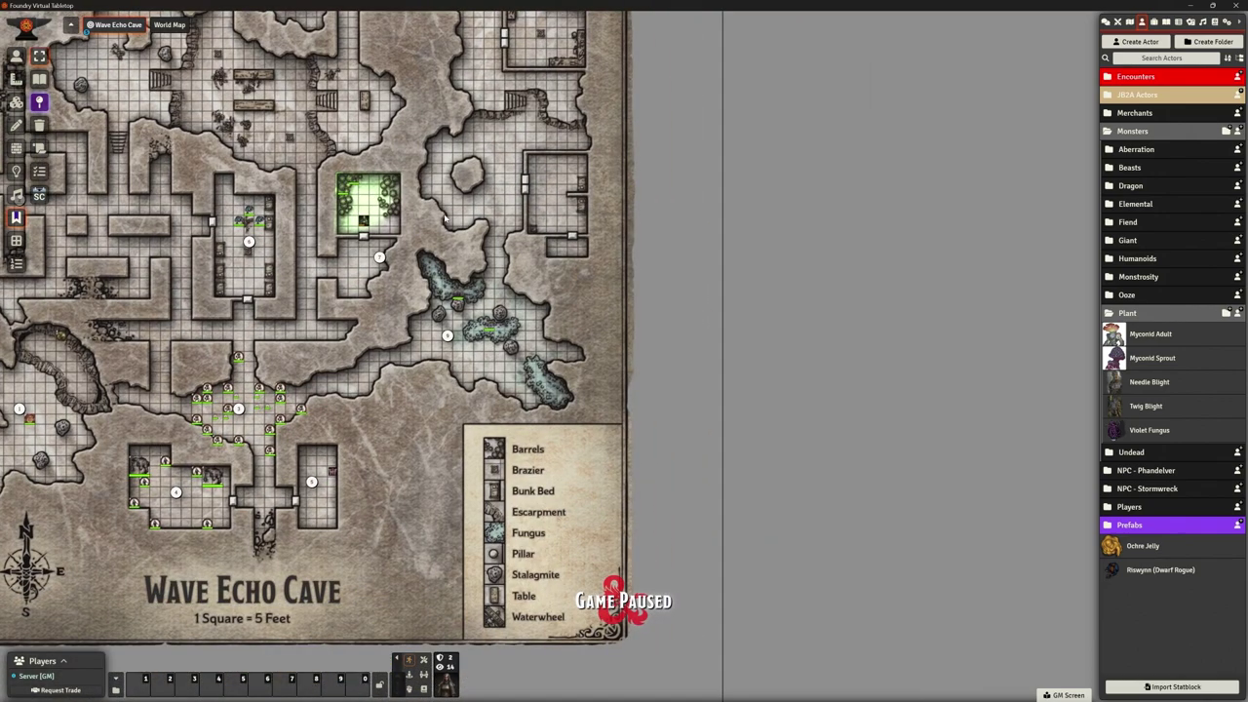
{"action": "scroll", "coordinate": [444, 221], "scroll_direction": "up", "scroll_amount": 5}
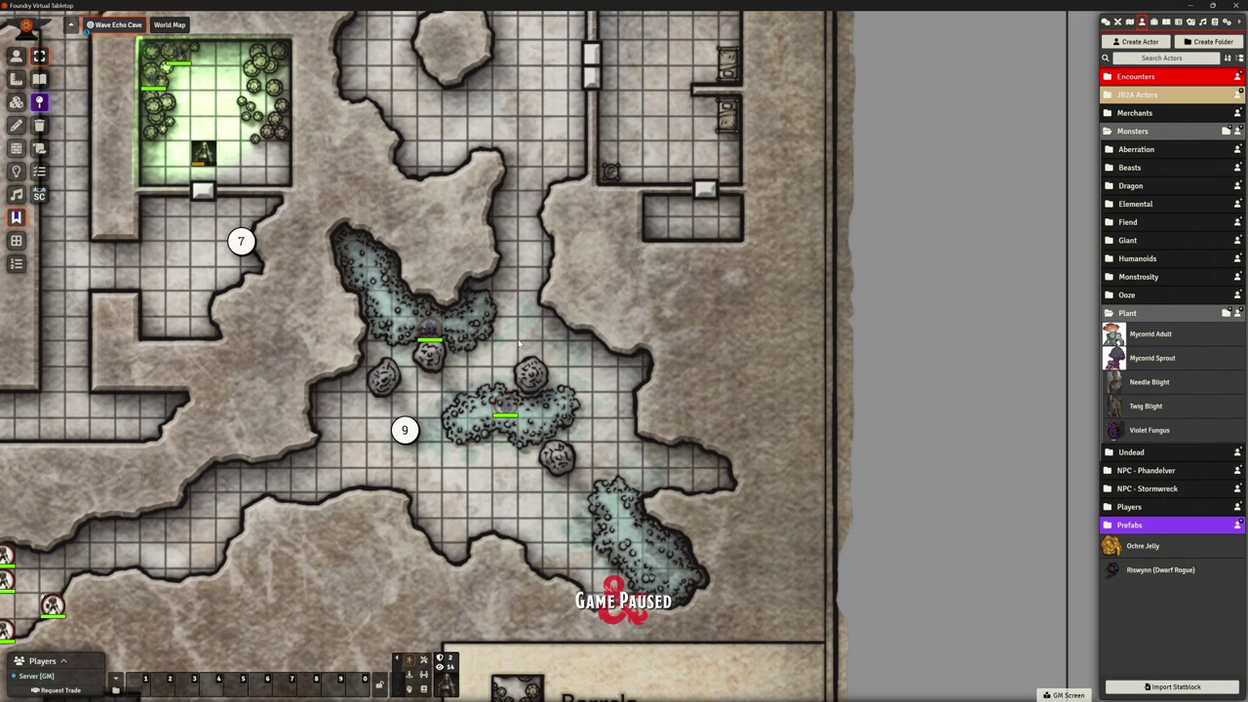
{"action": "scroll", "coordinate": [302, 447], "scroll_direction": "down", "scroll_amount": 1}
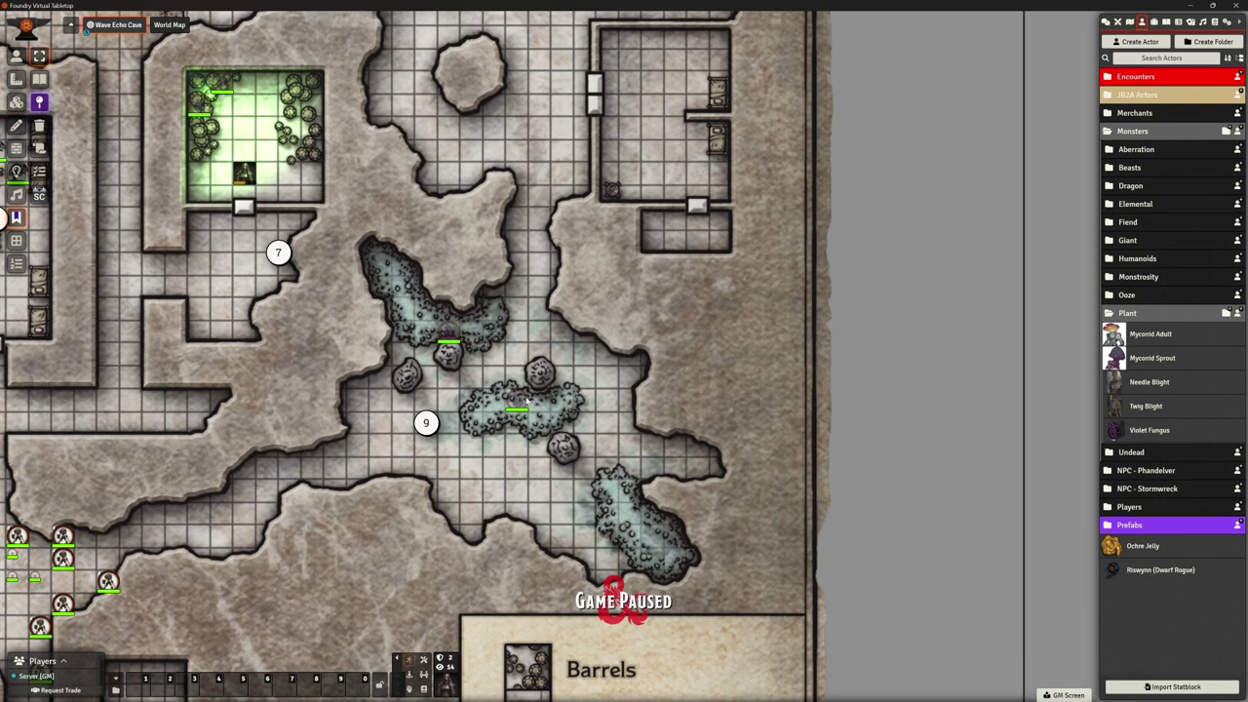
{"action": "scroll", "coordinate": [526, 403], "scroll_direction": "down", "scroll_amount": 4}
{"action": "scroll", "coordinate": [645, 373], "scroll_direction": "up", "scroll_amount": 1}
{"action": "scroll", "coordinate": [645, 374], "scroll_direction": "up", "scroll_amount": 4}
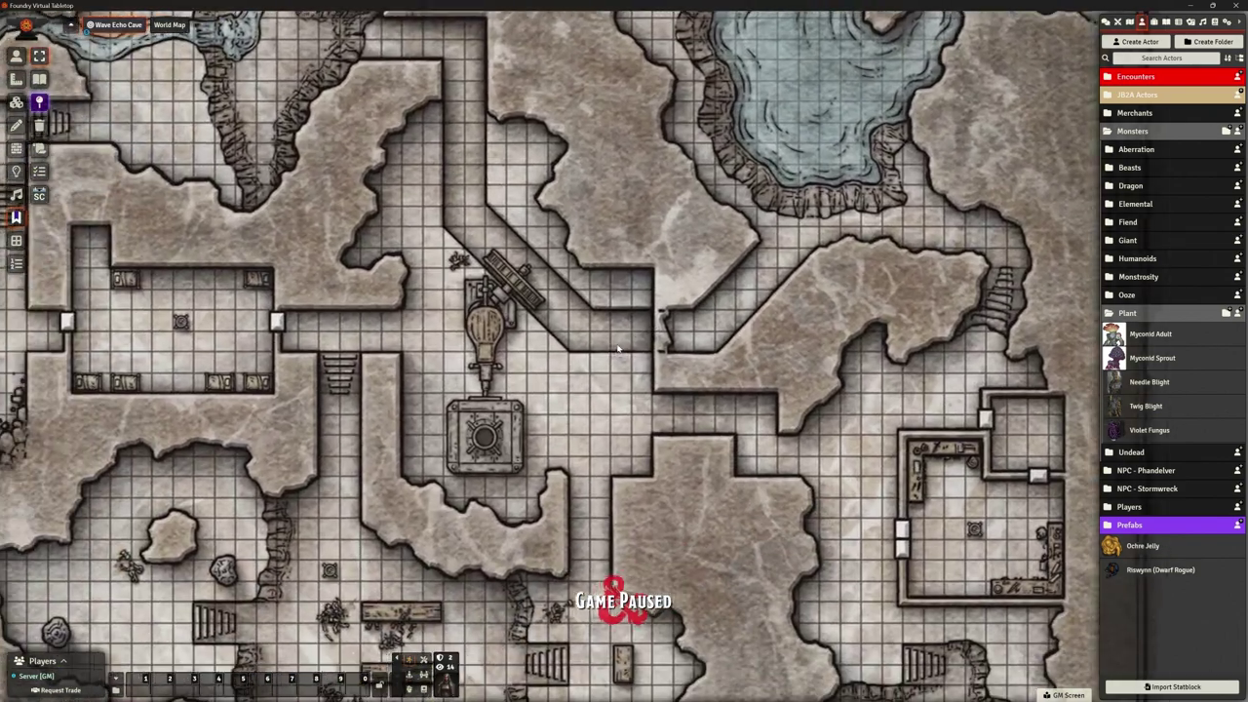
{"action": "scroll", "coordinate": [618, 348], "scroll_direction": "up", "scroll_amount": 3}
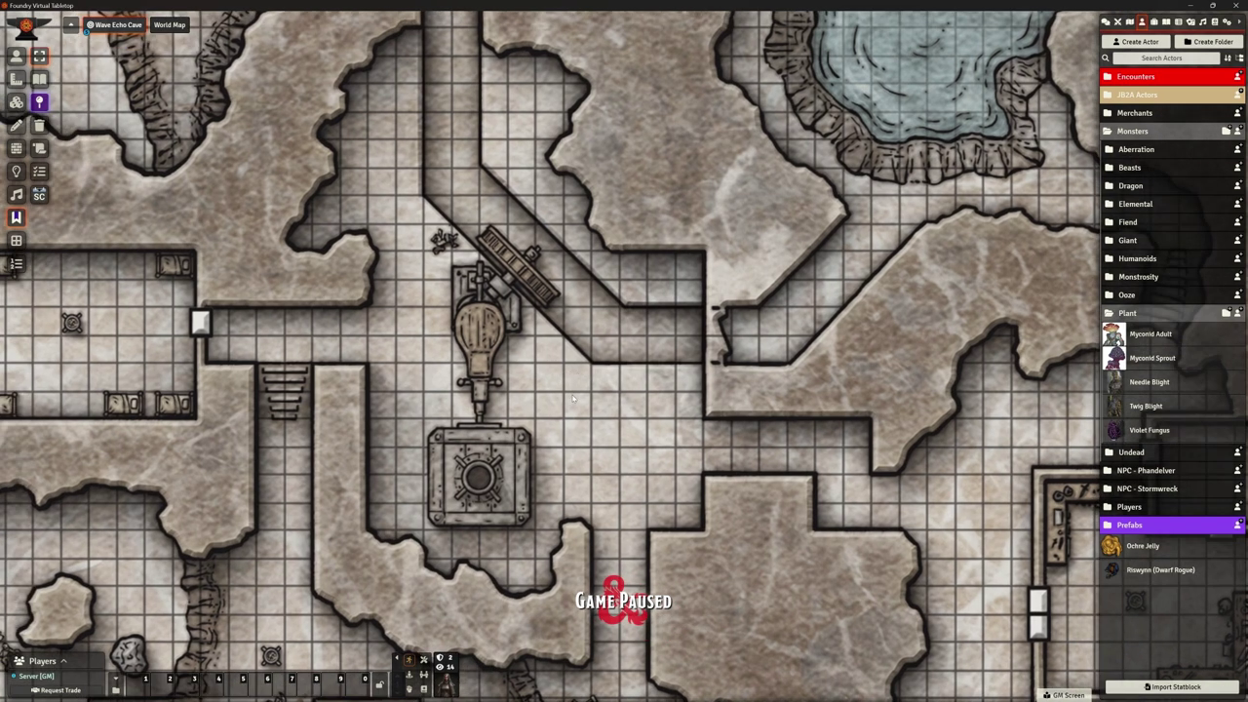
Inspect the passage linking the smelter cavern to the walled workshop room in the east.
{"action": "key", "text": "Right"}
{"action": "key", "text": "Down"}
{"action": "key", "text": "Right"}
{"action": "key", "text": "Down"}
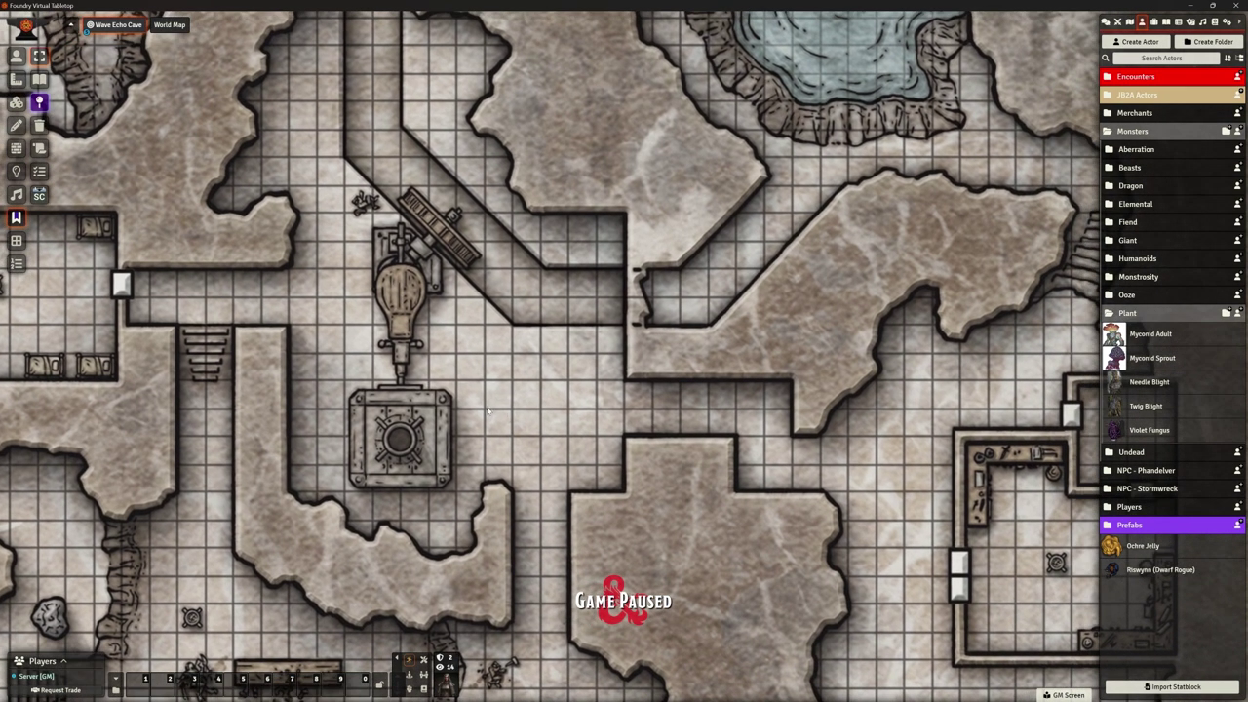
{"action": "key", "text": "Left"}
{"action": "key", "text": "Up"}
{"action": "scroll", "coordinate": [528, 365], "scroll_direction": "up", "scroll_amount": 3}
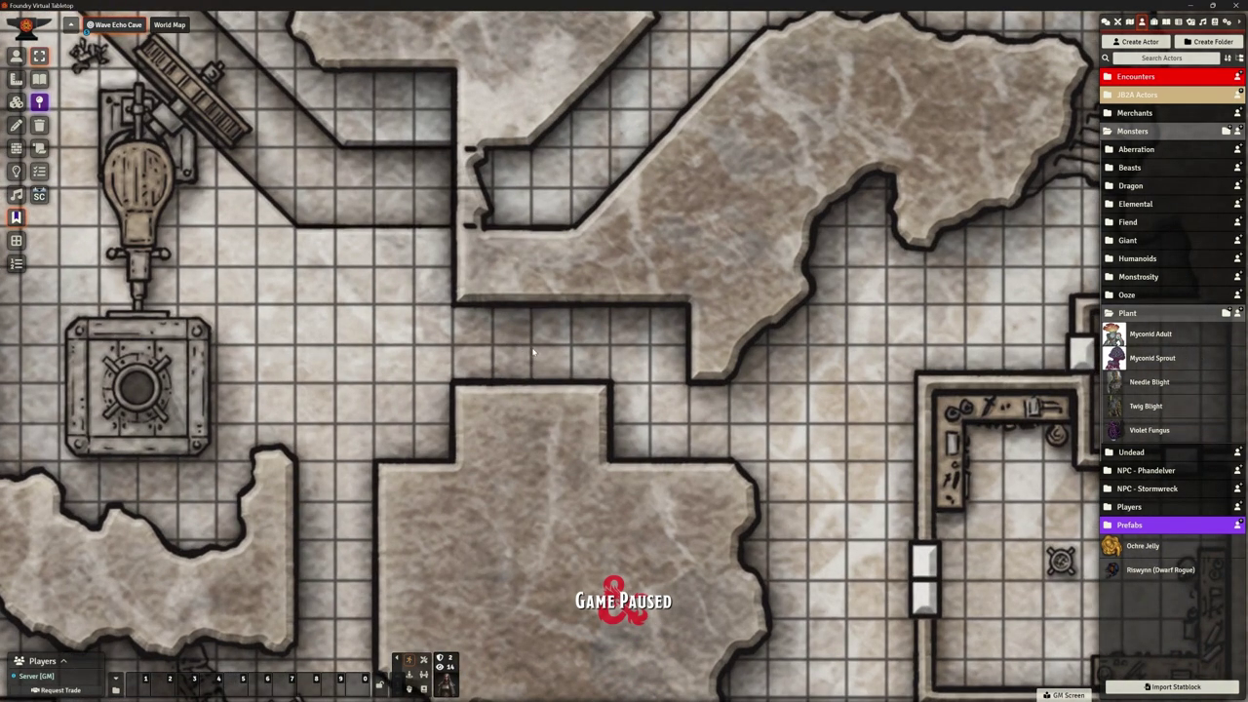
{"action": "scroll", "coordinate": [533, 351], "scroll_direction": "down", "scroll_amount": 4}
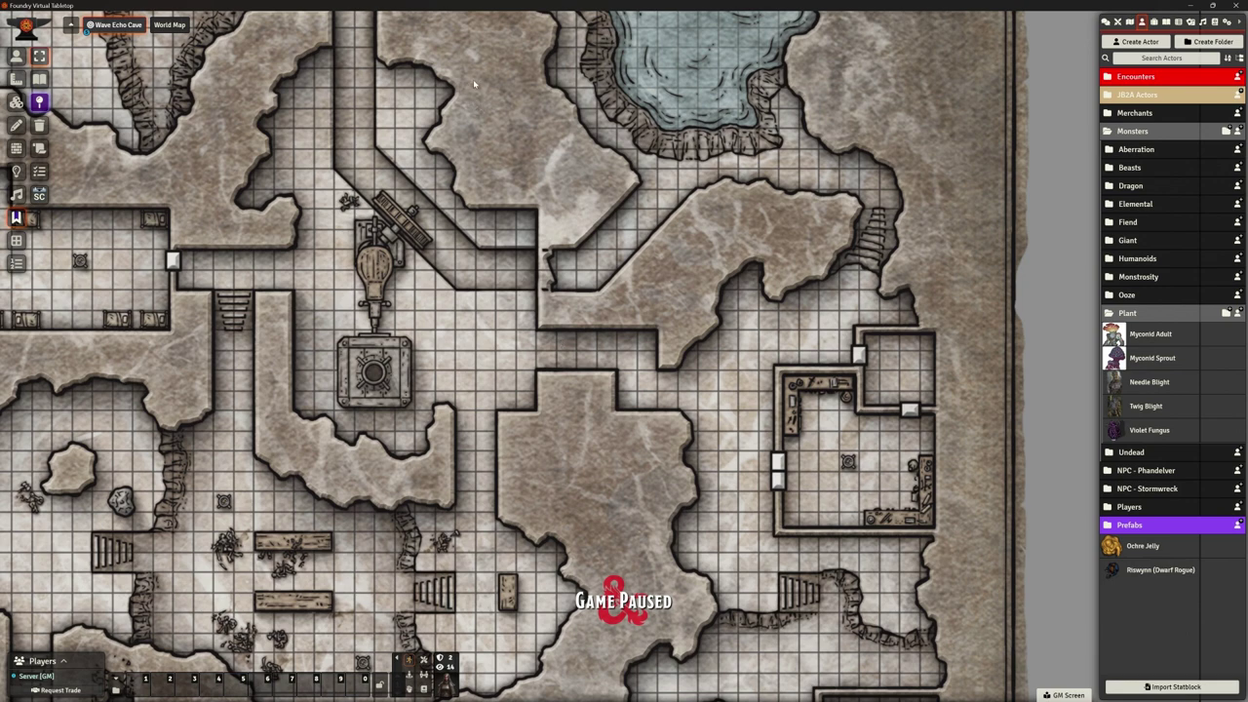
Examine the northeastern lake's shore and the channel running from the river chasm past the waterwheel.
{"action": "key", "text": "Up"}
{"action": "key", "text": "Up"}
{"action": "key", "text": "Up"}
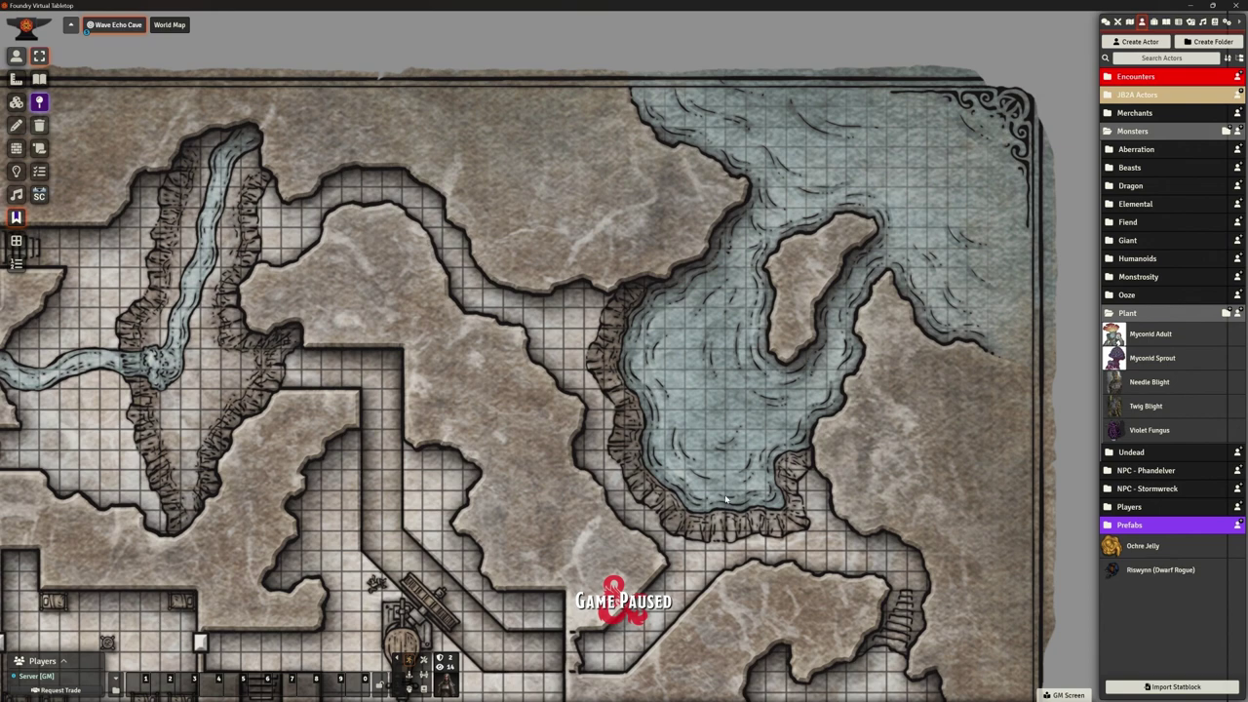
{"action": "scroll", "coordinate": [644, 458], "scroll_direction": "down", "scroll_amount": 1}
{"action": "left_click_drag", "start_coordinate": [563, 463], "coordinate": [528, 401]}
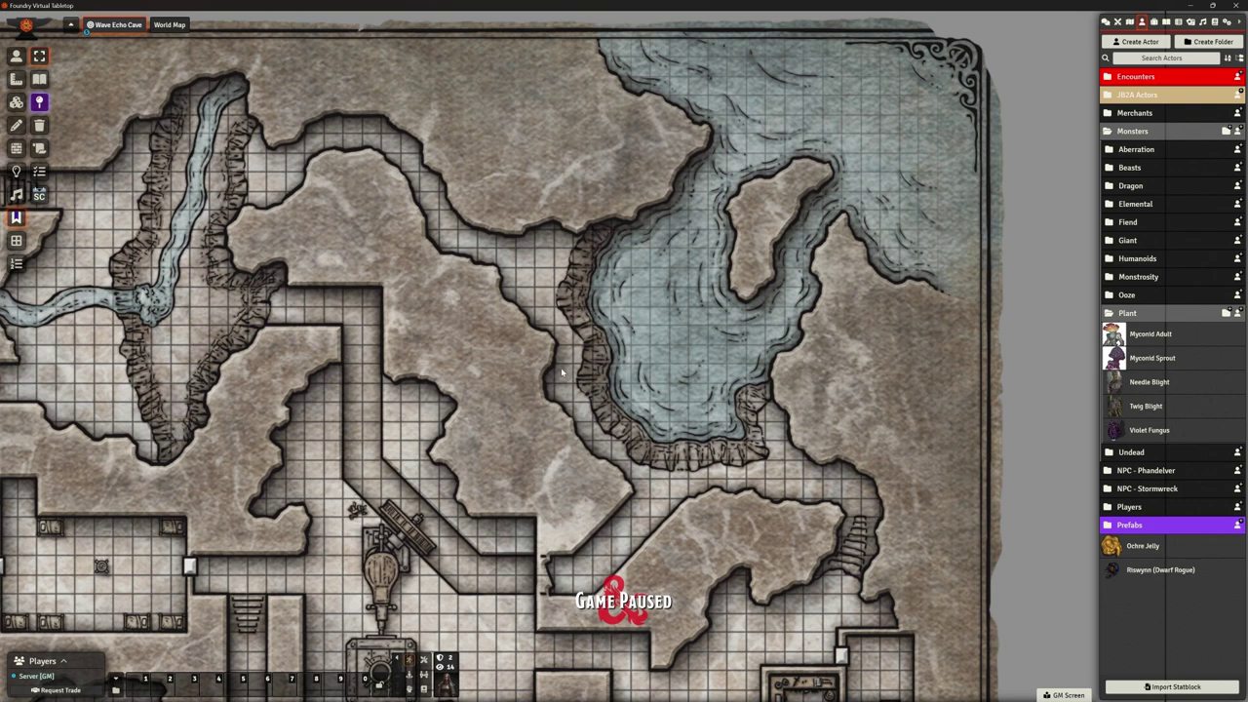
{"action": "scroll", "coordinate": [520, 375], "scroll_direction": "down", "scroll_amount": 4}
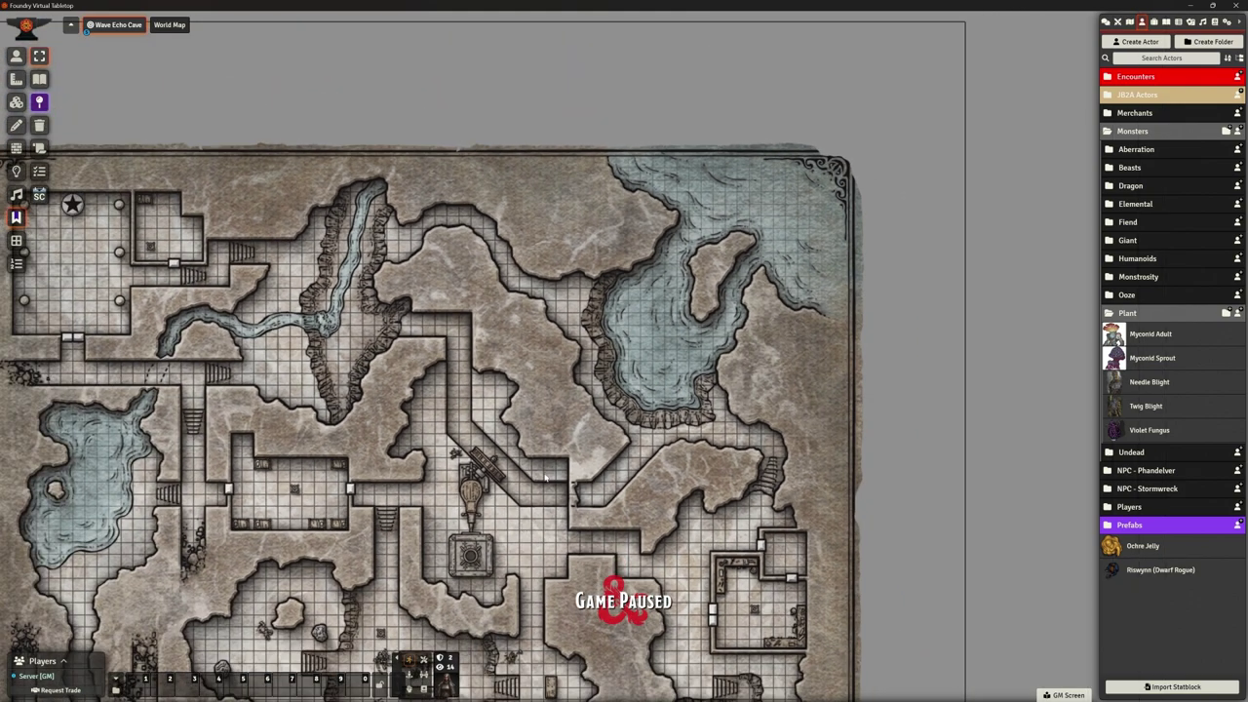
{"action": "scroll", "coordinate": [549, 478], "scroll_direction": "up", "scroll_amount": 3}
{"action": "scroll", "coordinate": [535, 387], "scroll_direction": "up", "scroll_amount": 2}
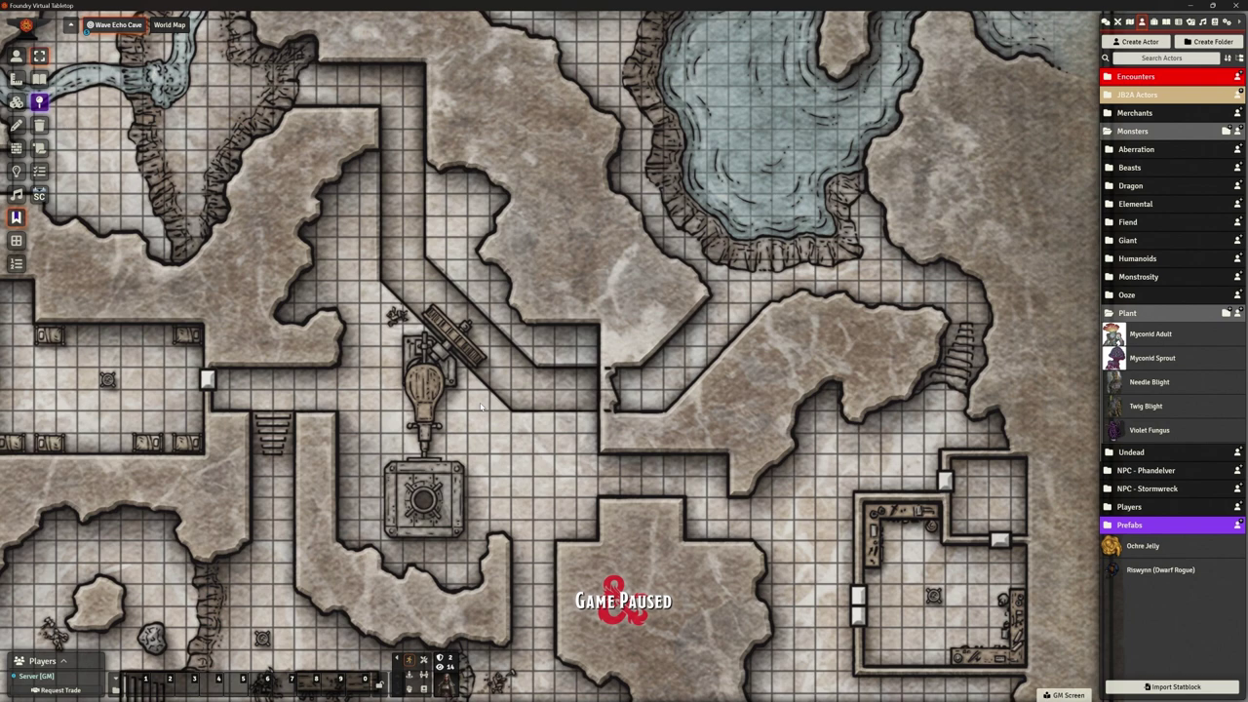
{"action": "scroll", "coordinate": [481, 407], "scroll_direction": "down", "scroll_amount": 3}
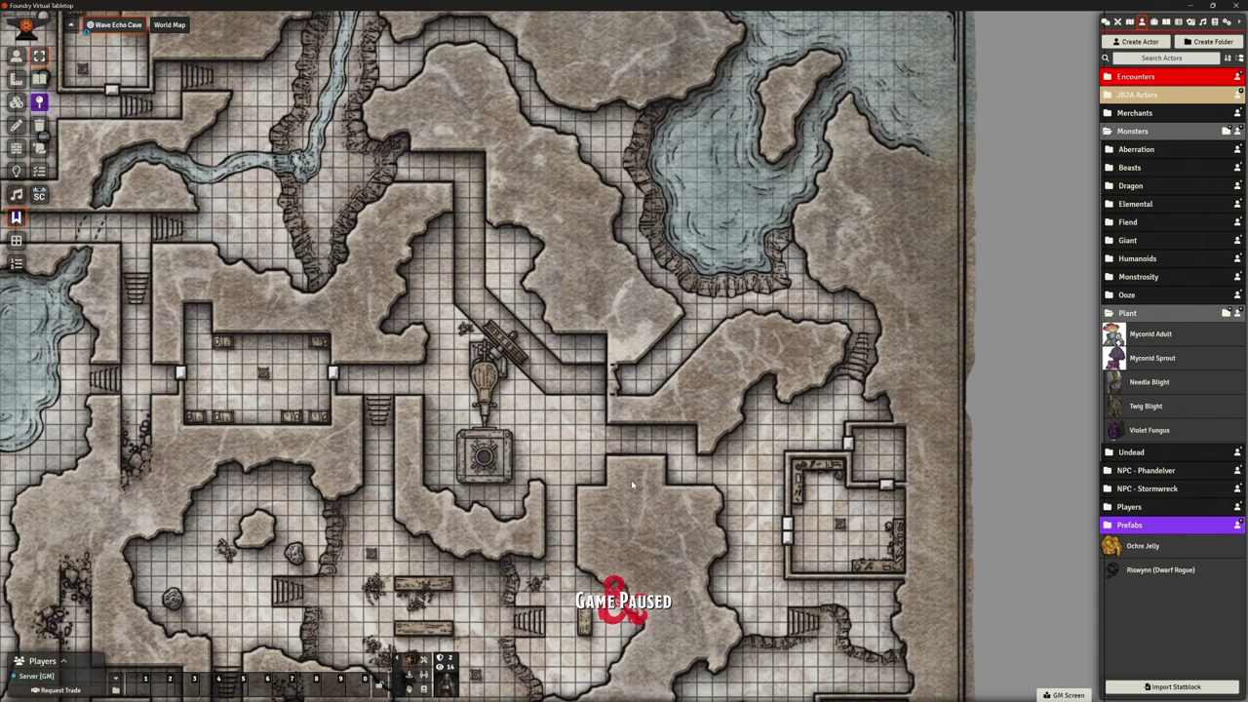
{"action": "left_click_drag", "start_coordinate": [631, 479], "coordinate": [604, 452]}
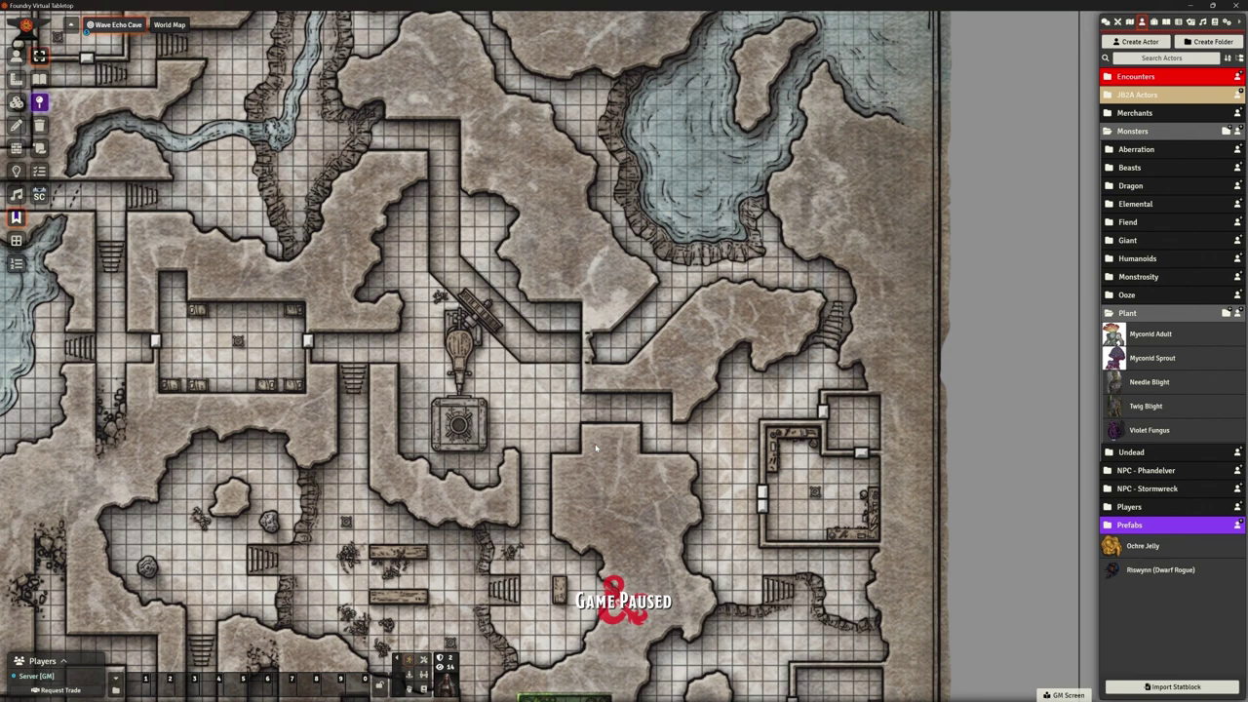
{"action": "scroll", "coordinate": [596, 448], "scroll_direction": "down", "scroll_amount": 4}
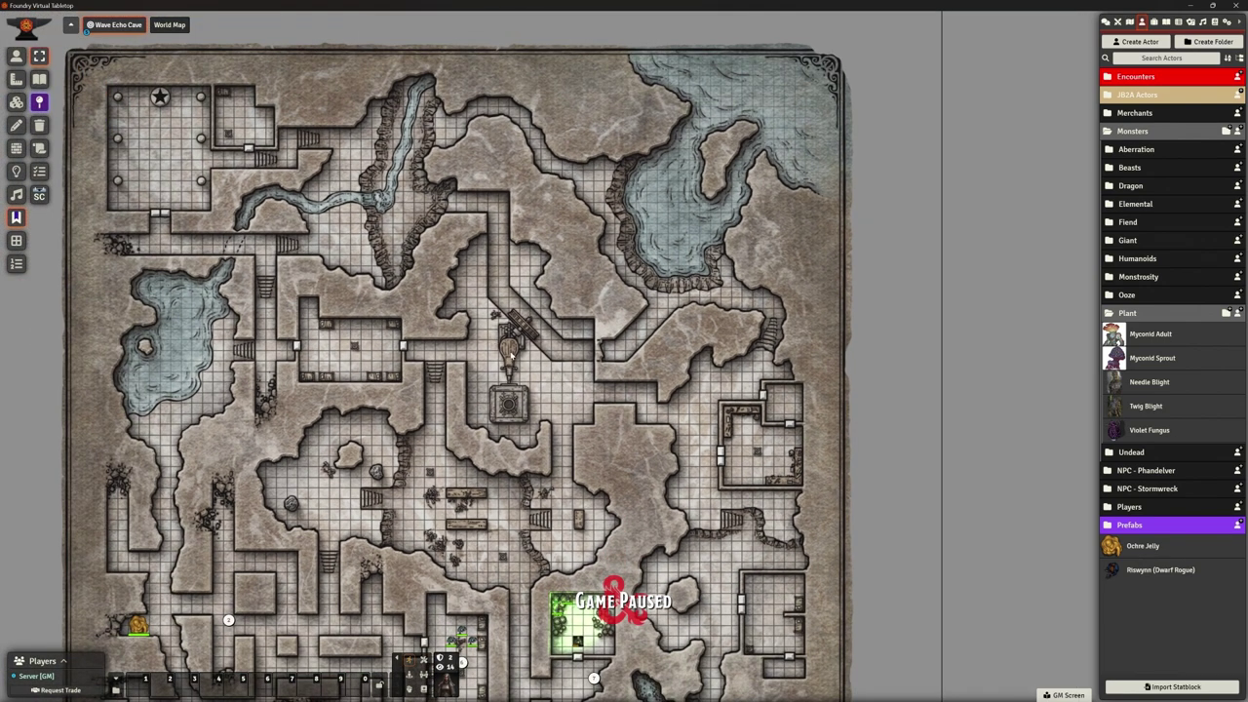
Review the Fungi Cavern's tokens and map note, along with the cavern and rooms directly north of it.
{"action": "left_click_drag", "start_coordinate": [551, 456], "coordinate": [583, 182]}
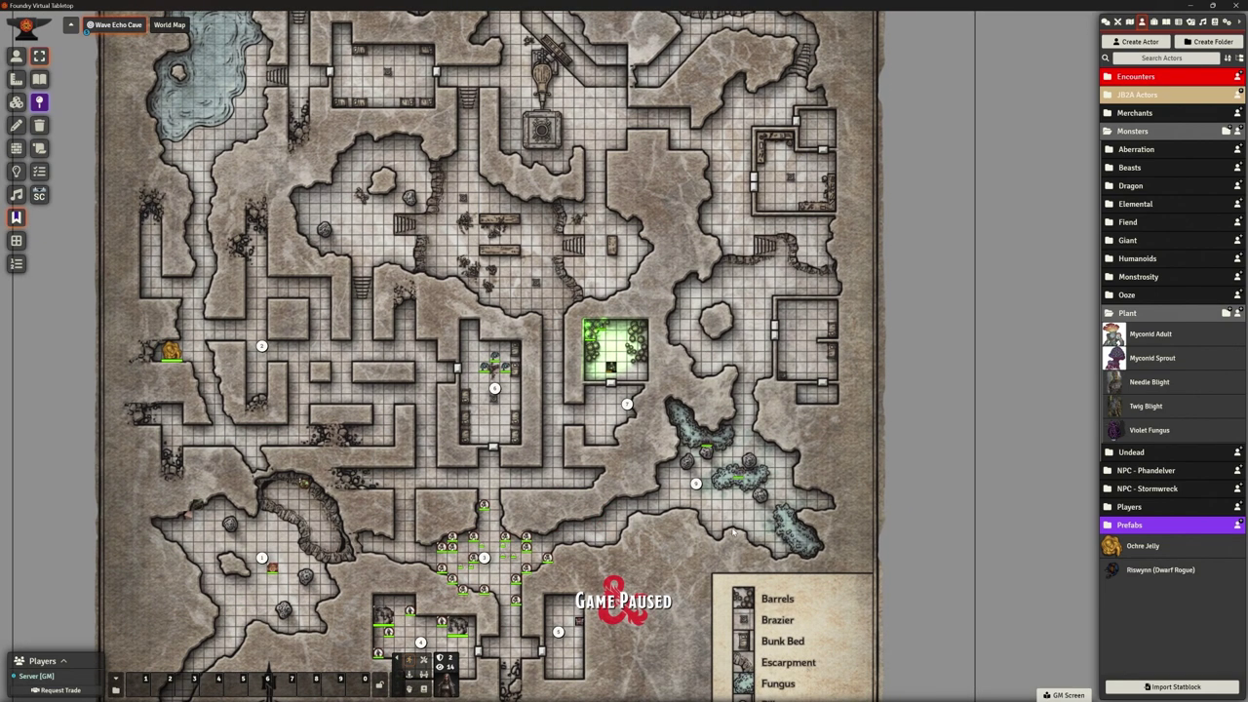
{"action": "left_click_drag", "start_coordinate": [788, 383], "coordinate": [679, 427]}
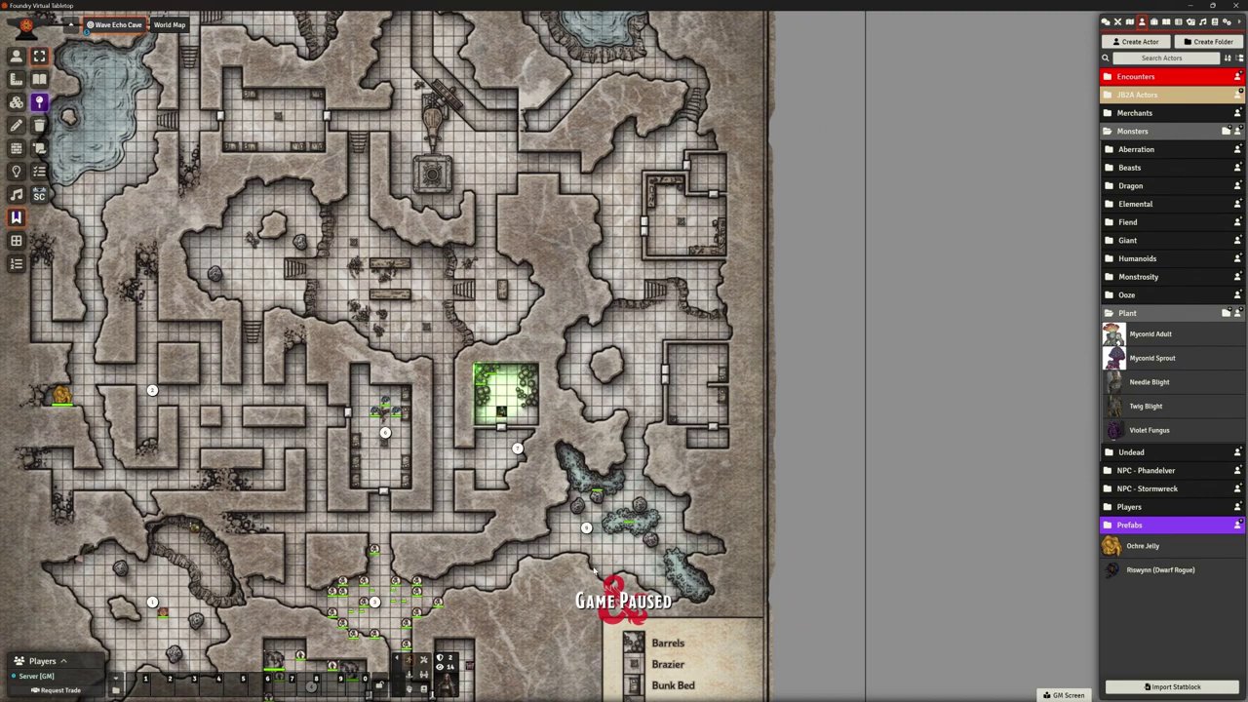
{"action": "scroll", "coordinate": [602, 546], "scroll_direction": "down", "scroll_amount": 2}
{"action": "scroll", "coordinate": [603, 546], "scroll_direction": "up", "scroll_amount": 6}
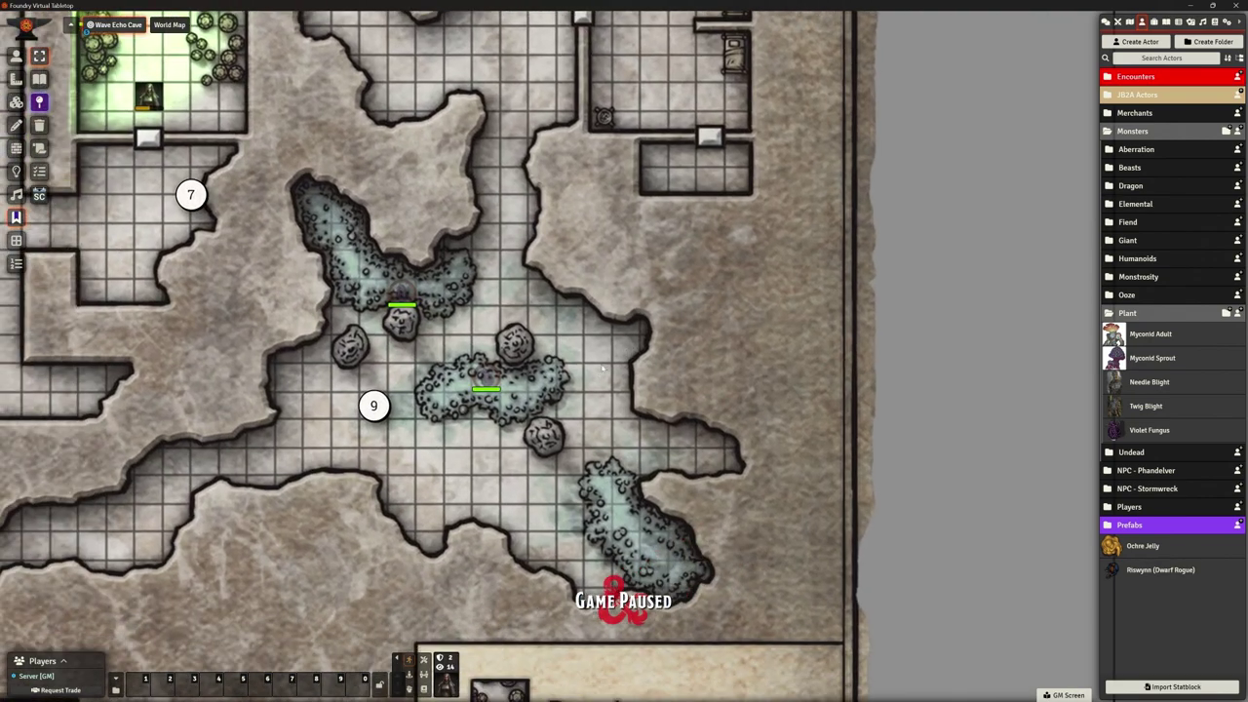
{"action": "scroll", "coordinate": [602, 368], "scroll_direction": "up", "scroll_amount": 2}
{"action": "left_click_drag", "start_coordinate": [405, 456], "coordinate": [552, 460]}
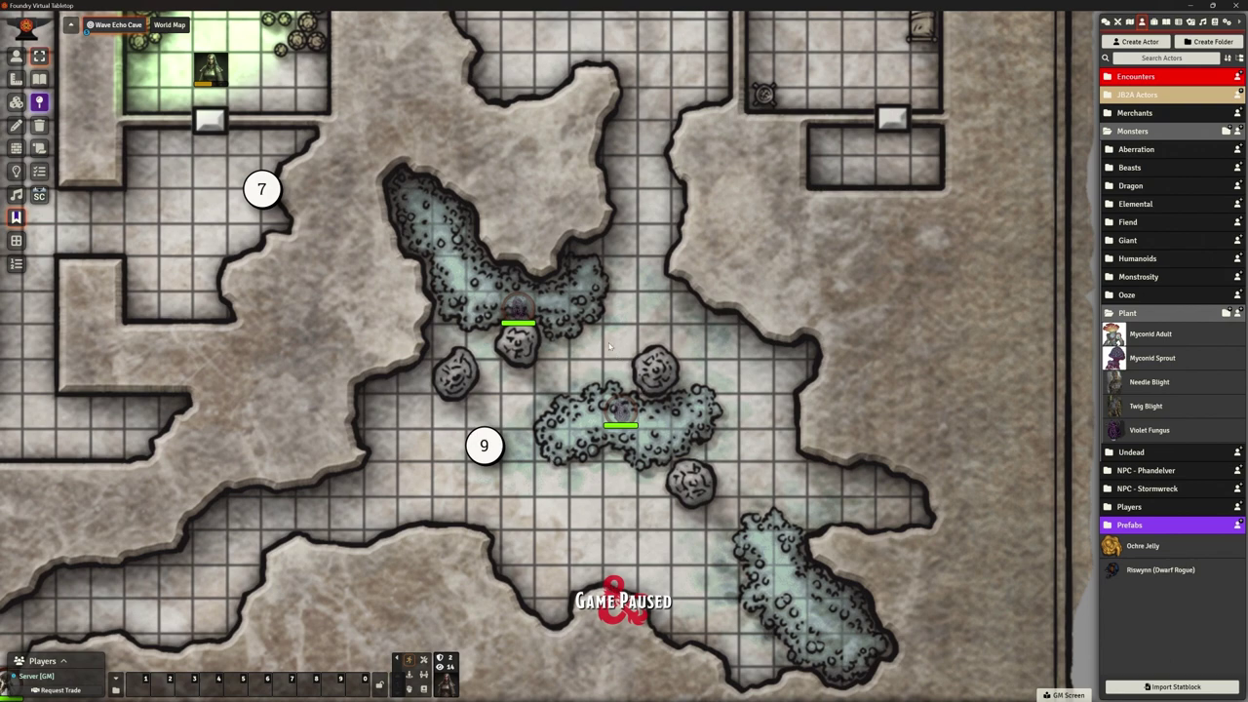
{"action": "scroll", "coordinate": [609, 346], "scroll_direction": "down", "scroll_amount": 3}
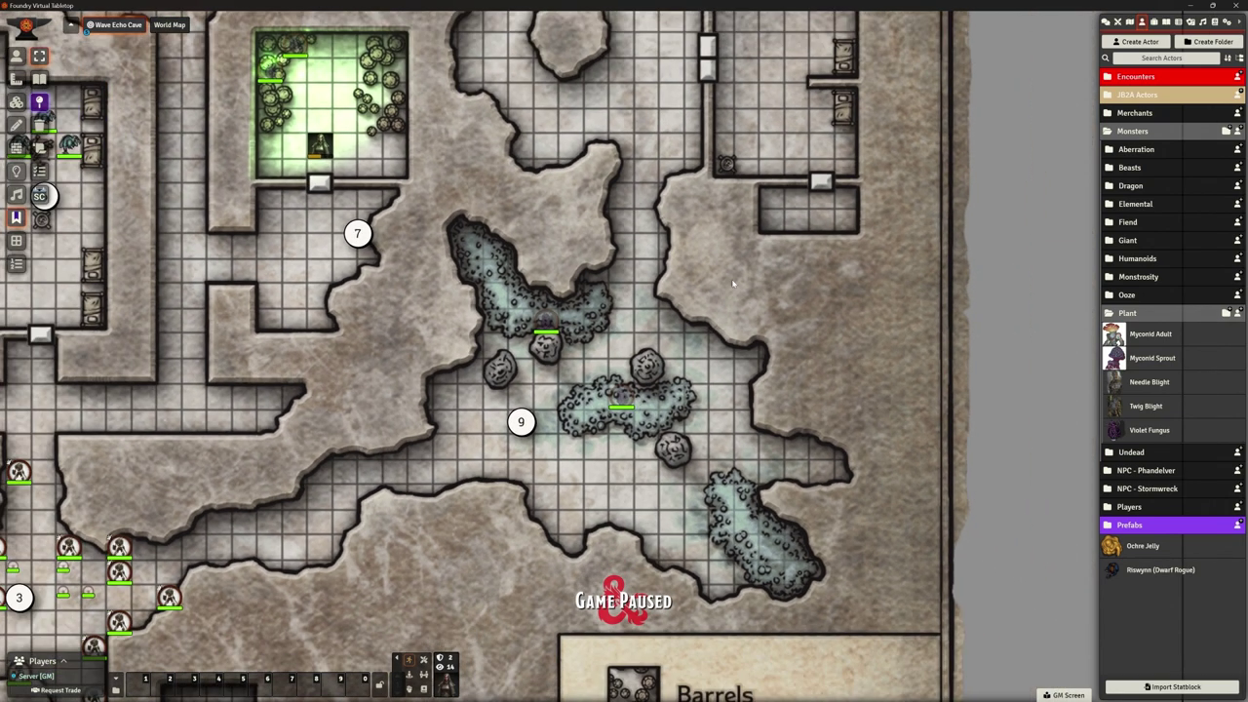
{"action": "left_click_drag", "start_coordinate": [739, 285], "coordinate": [700, 351]}
{"action": "scroll", "coordinate": [700, 351], "scroll_direction": "down", "scroll_amount": 2}
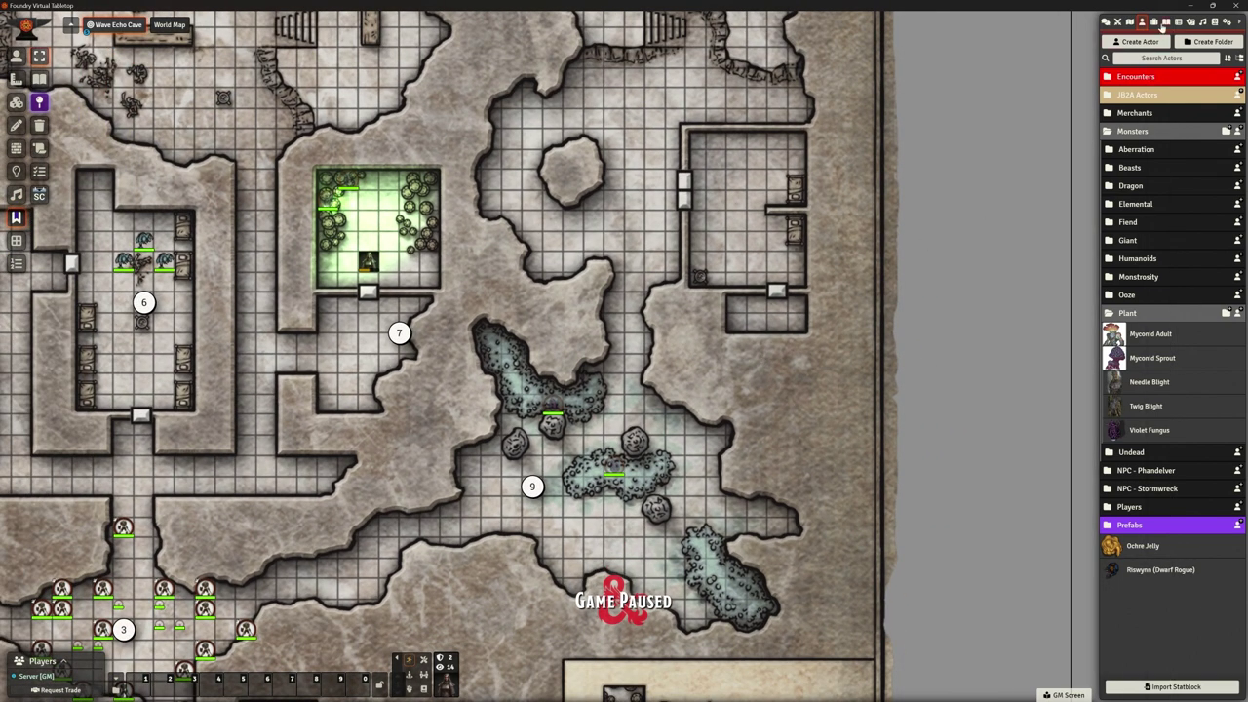
Add a Map Location page named Dark Pool to the Wave Echo Cave journal.
{"action": "left_click", "coordinate": [1165, 22]}
{"action": "left_click", "coordinate": [1129, 167]}
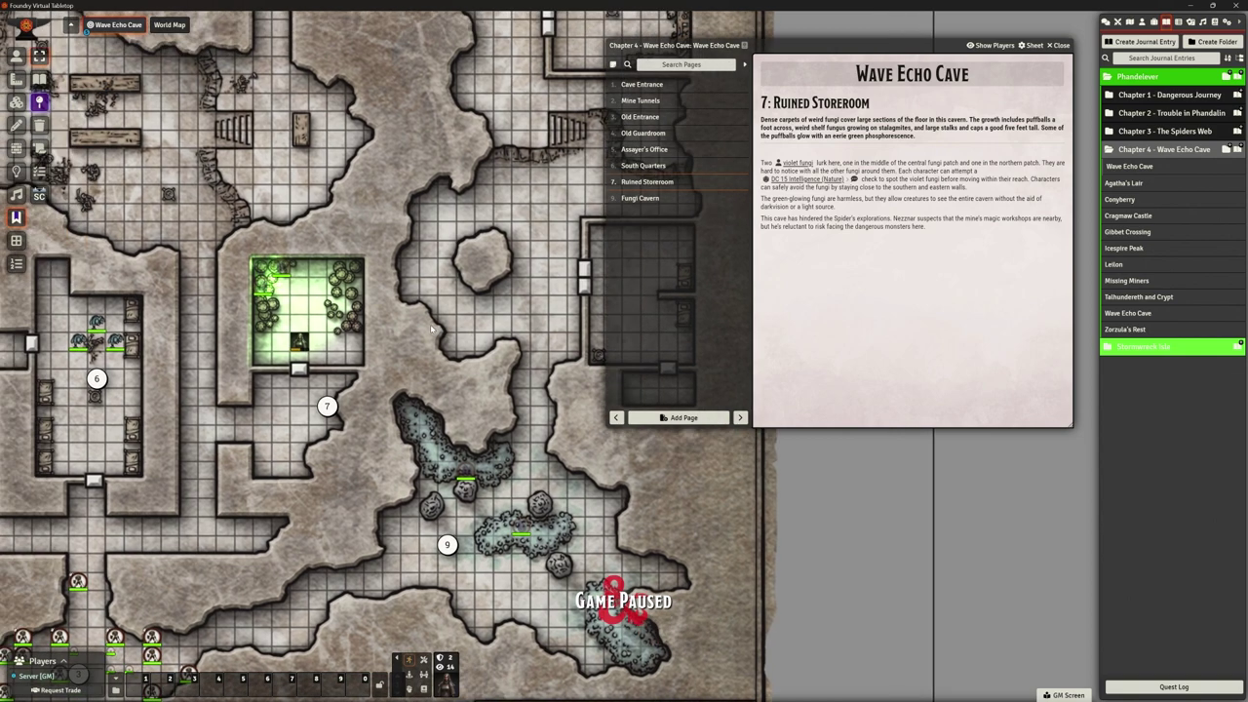
{"action": "left_click", "coordinate": [672, 422]}
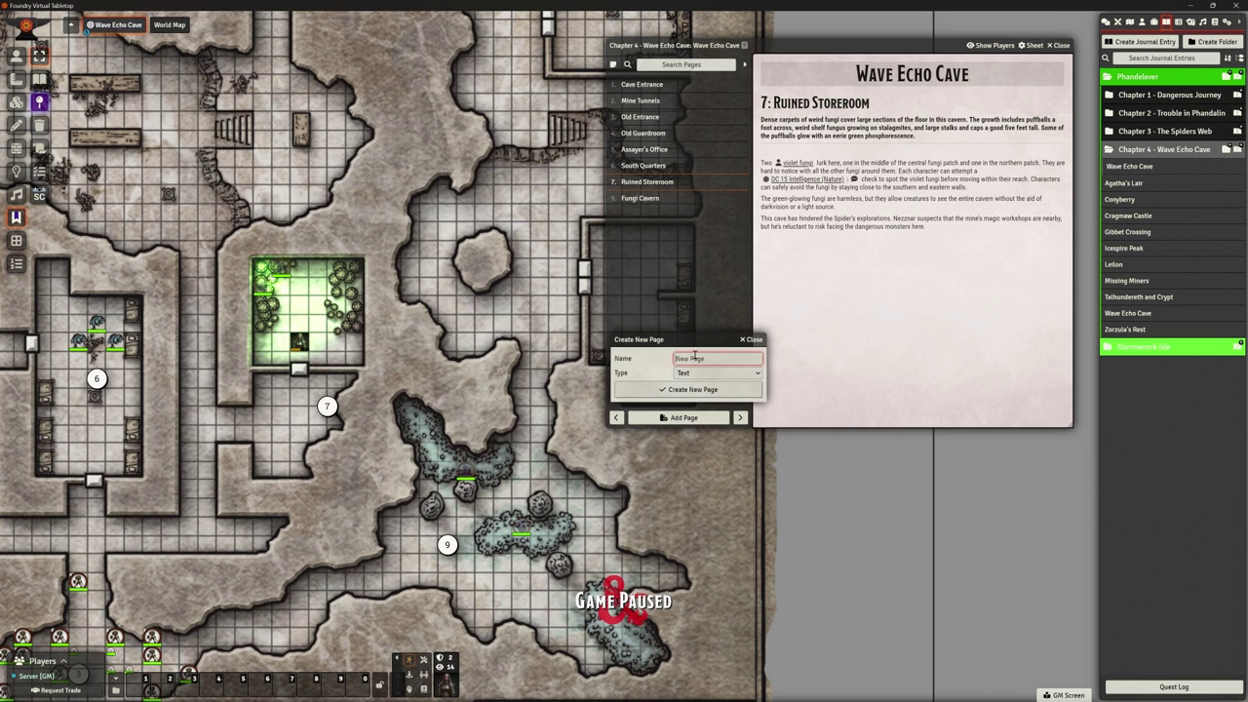
{"action": "type", "text": "Da"}
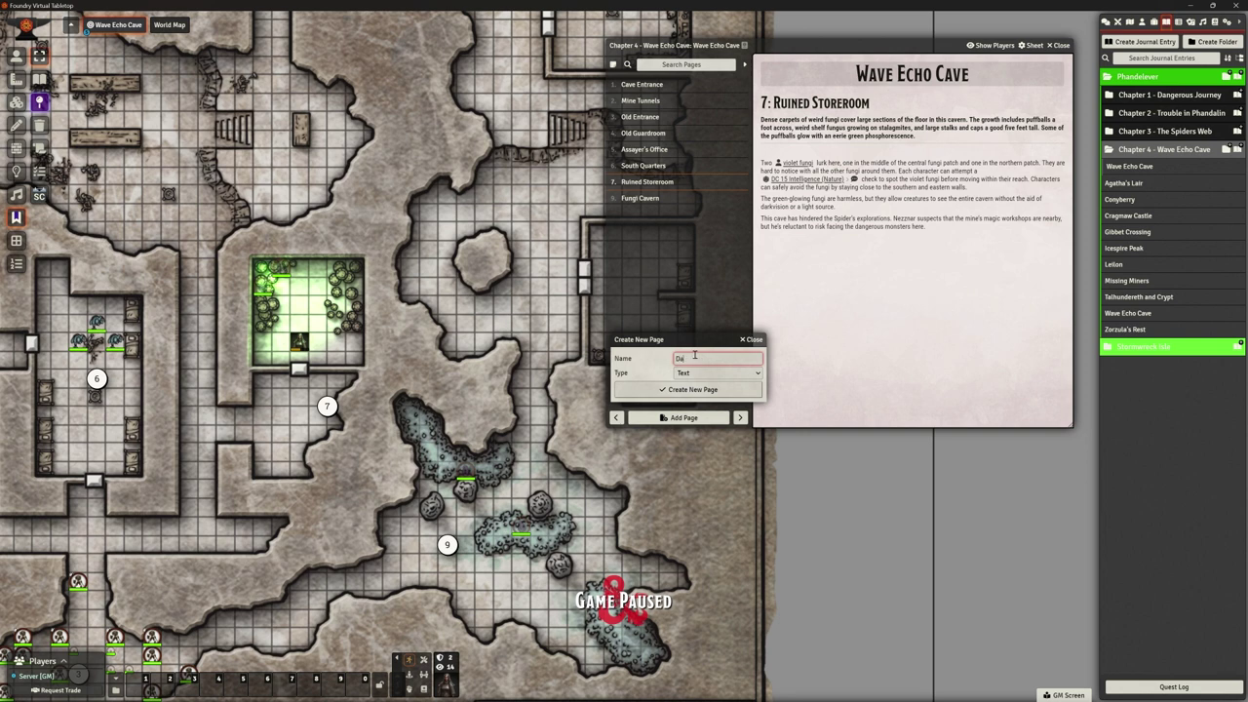
{"action": "type", "text": "rk Pool"}
{"action": "left_click", "coordinate": [699, 373]}
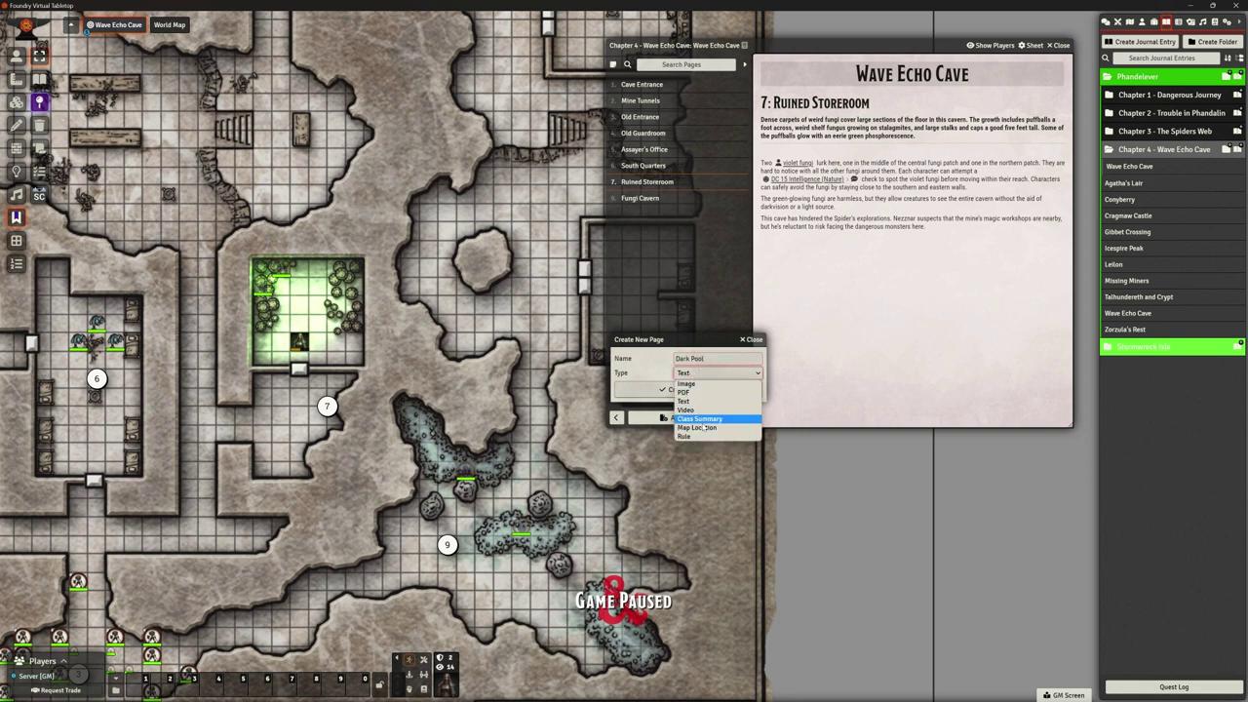
{"action": "left_click", "coordinate": [700, 420]}
{"action": "left_click", "coordinate": [680, 389]}
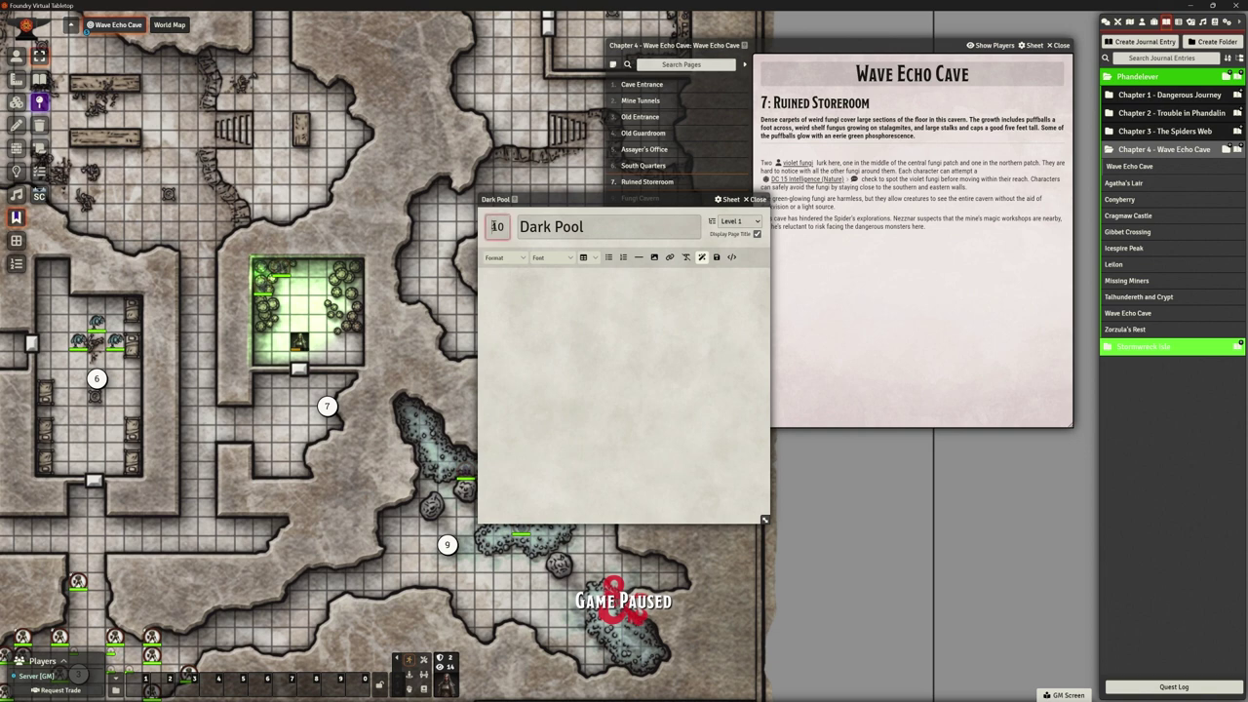
Set the Dark Pool page's location code to 10.
{"action": "scroll", "coordinate": [495, 221], "scroll_direction": "down", "scroll_amount": 1}
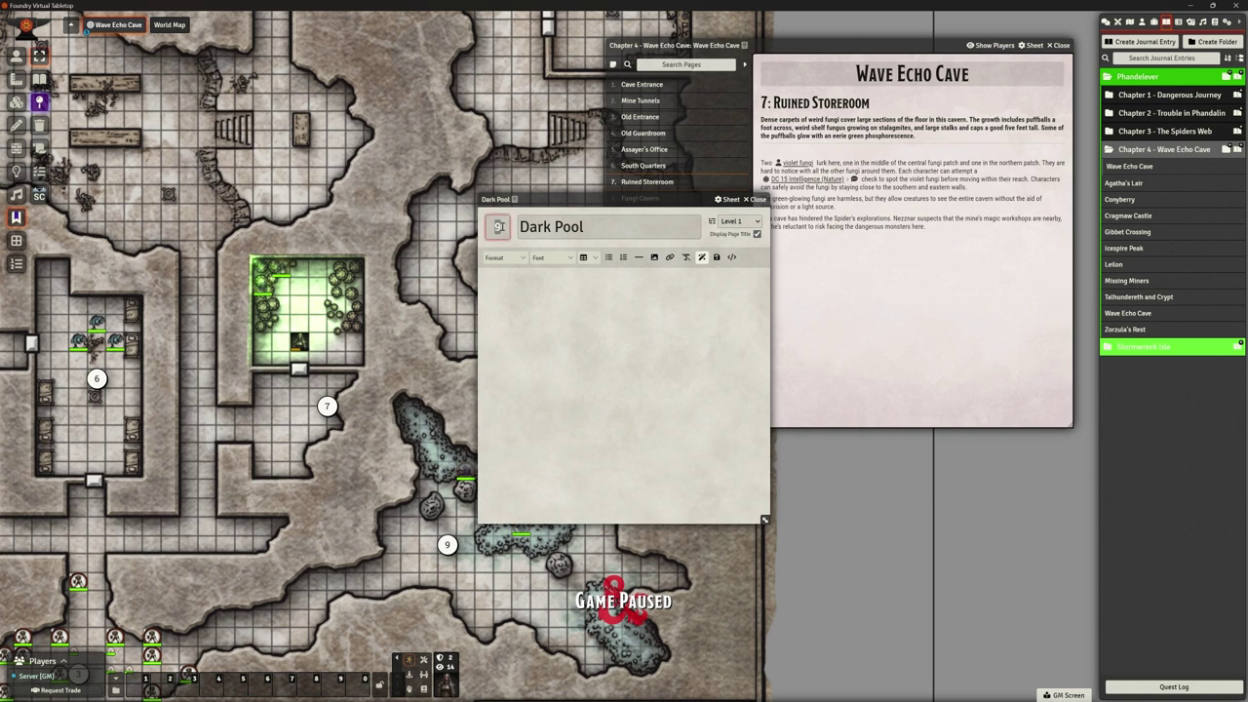
{"action": "key", "text": "shift+Tab"}
{"action": "key", "text": "Up"}
{"action": "left_click", "coordinate": [542, 276]}
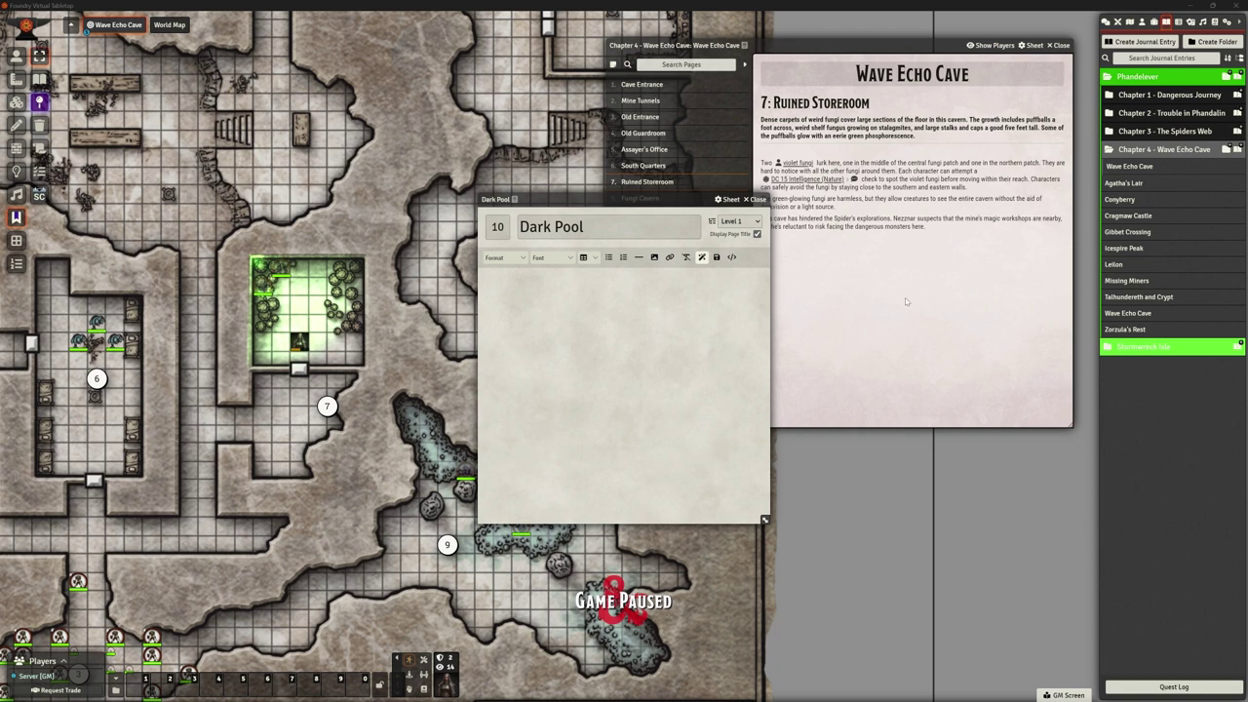
Enter the Dark Pool's read-aloud description in bold, followed by the plain text about the giant constrictor snake, pool, skeleton and treasure.
{"action": "type", "text": "A still pool fills much of this cavern. The water is dark, revealing little of what might lie within. The shore of the pool consists of a thin layer of broken shells from strange, pale mussels. A fishy odor hangs in the air. A passage leads south from this area, and a set of steps climbs to the east. A sluggish stream flows from the cave to the northeast."}
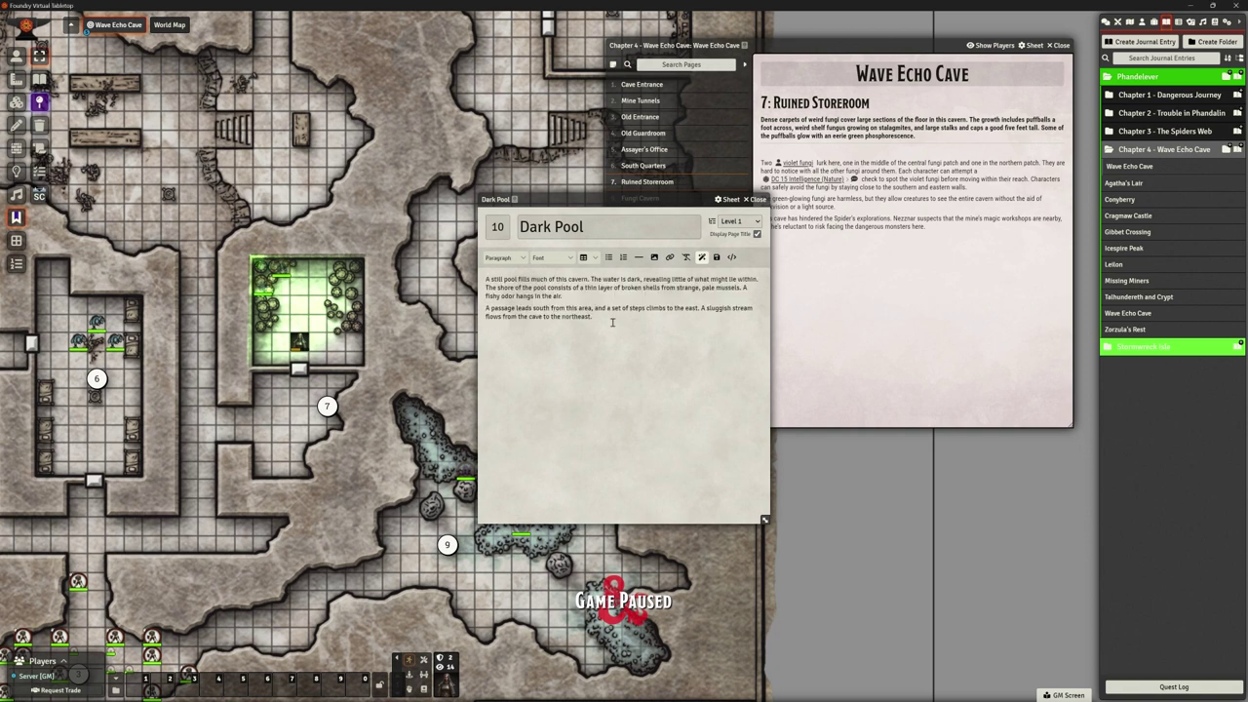
{"action": "left_click_drag", "start_coordinate": [593, 317], "coordinate": [487, 280]}
{"action": "left_click", "coordinate": [615, 342]}
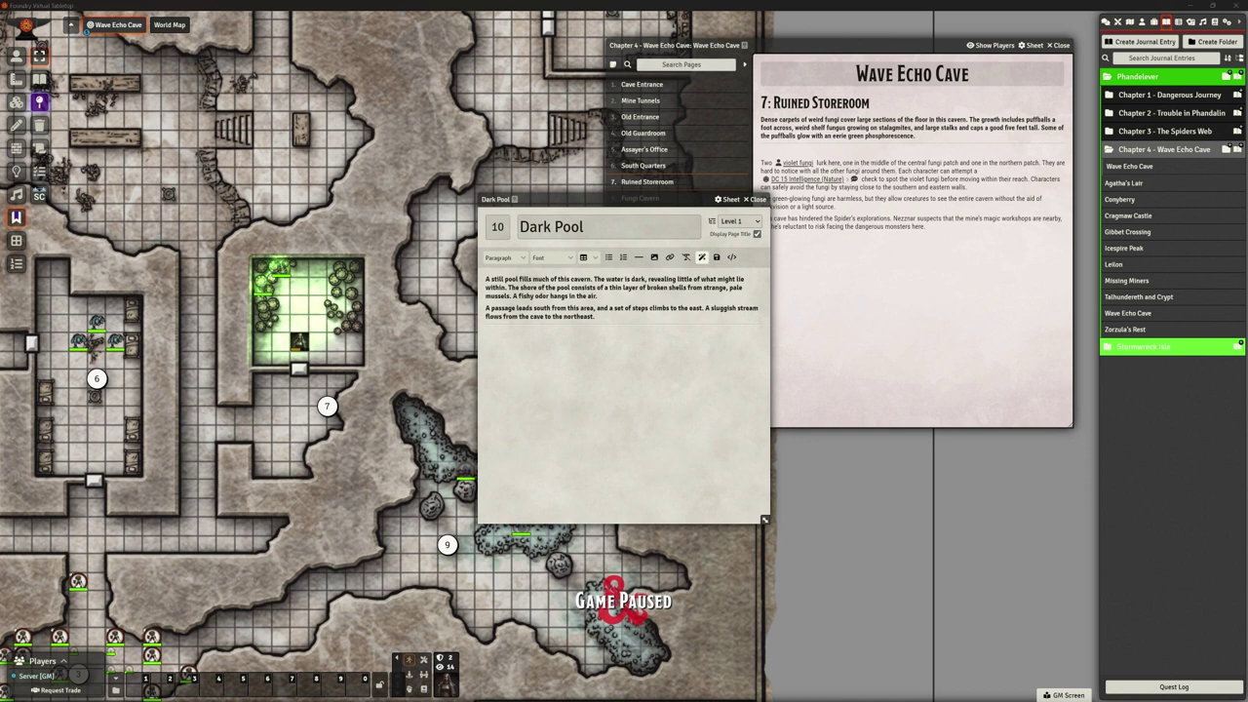
{"action": "left_click", "coordinate": [575, 339]}
{"action": "type", "text": "Small fish swim along the edge of the water, but the pool is also inhabited by a larger creature: a giant constrictor snake. If the characters pass through this area, the snake slithers from the water and attacks the character at the back of the party. Pool. The pool is 20 feet deep in the middle. The stream to the northeast is 3 feet deep, and the ceiling of the passage is 2 to 3 feet above the water. Characters can easily wade through the stream to area W18. A character who explores the pool finds an old skeleton lying on the bottom, 10 feet from the shore and under 10 feet of water. These are the remains of a human wizard from old Phandalin who died defending the mines against bandit attackers. Several arrows remain lodged in the skeleton's ribcage. Treasure. The skeleton of the wizard wears three jeweled gold rings (150 gp each) and clutches a wand of magic missiles in its bony fingers."}
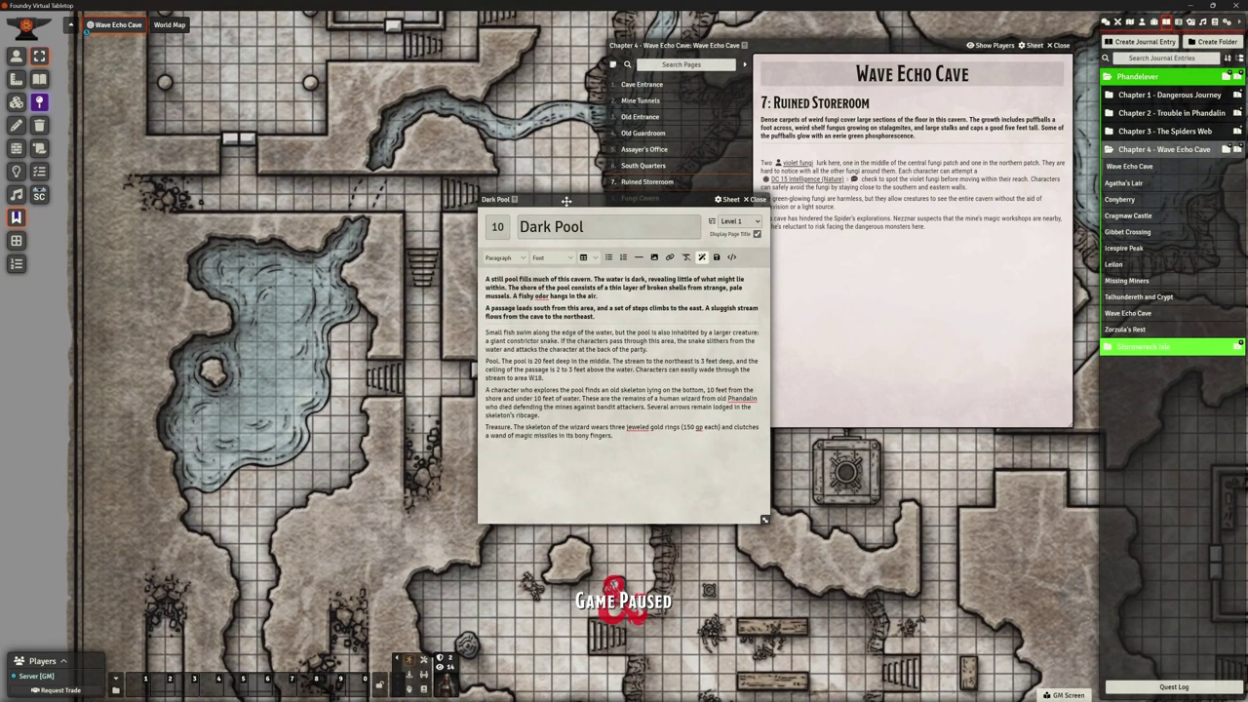
Place the Dark Pool page as a map note in the middle of the western lake, with its editor moved aside.
{"action": "left_click_drag", "start_coordinate": [574, 200], "coordinate": [844, 259]}
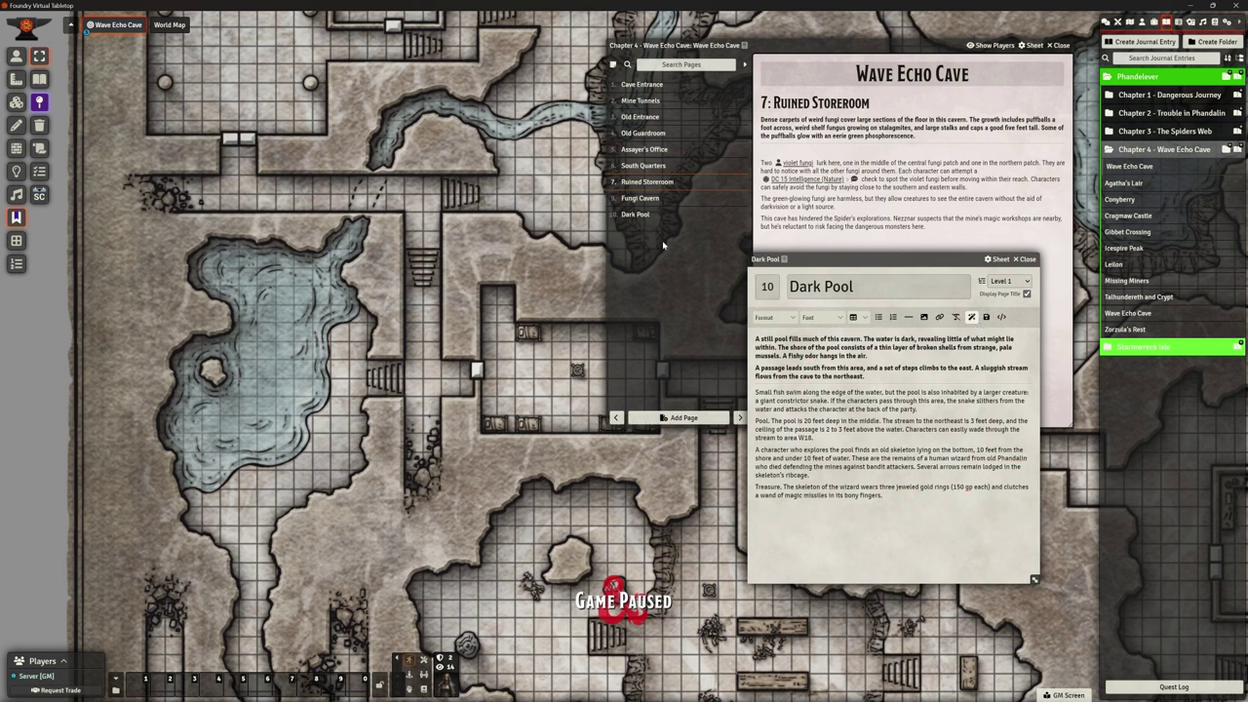
{"action": "left_click_drag", "start_coordinate": [635, 214], "coordinate": [276, 333]}
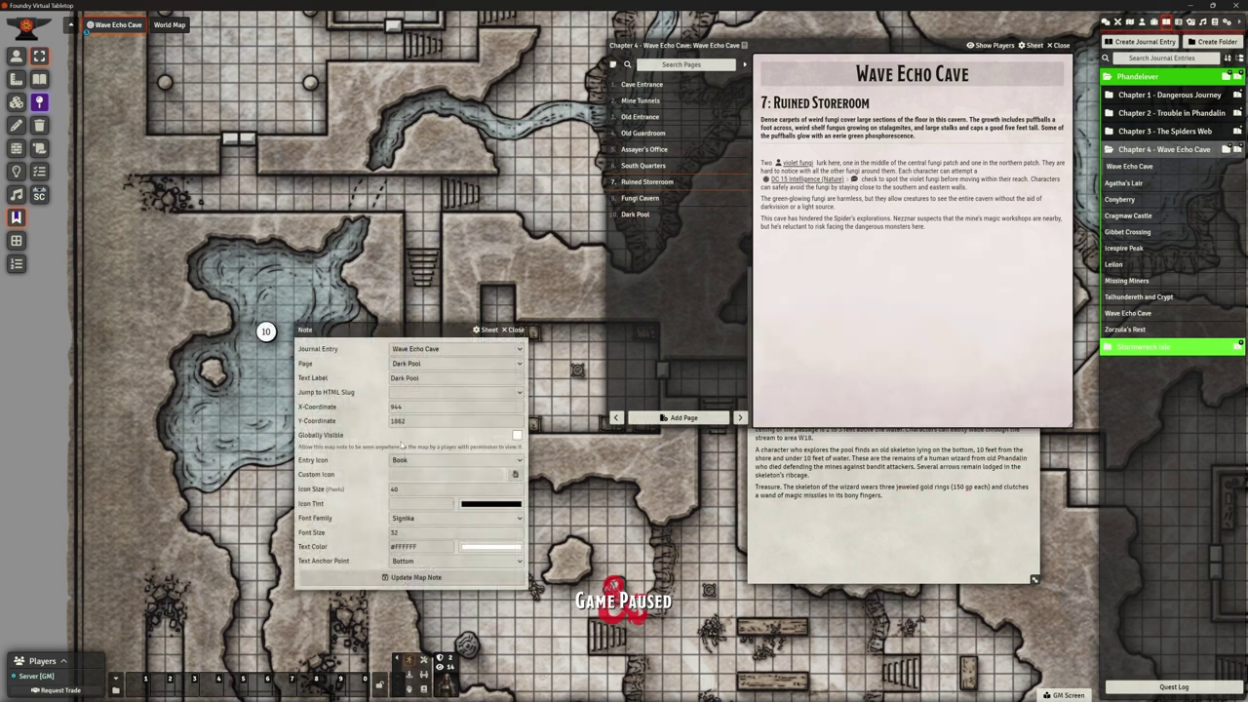
{"action": "left_click", "coordinate": [417, 578]}
Examine the Dark Pool's surroundings and follow its stream northeast toward the river chasm.
{"action": "left_click", "coordinate": [856, 534]}
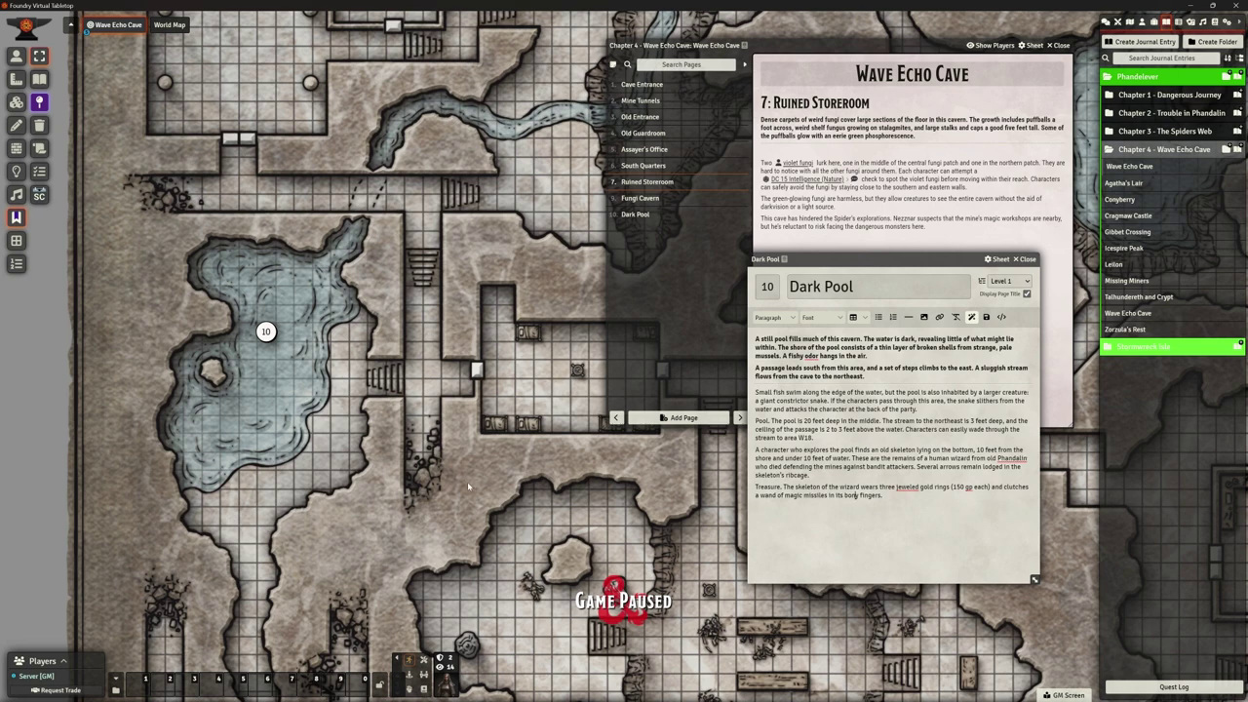
{"action": "key", "text": "Down"}
{"action": "key", "text": "Left"}
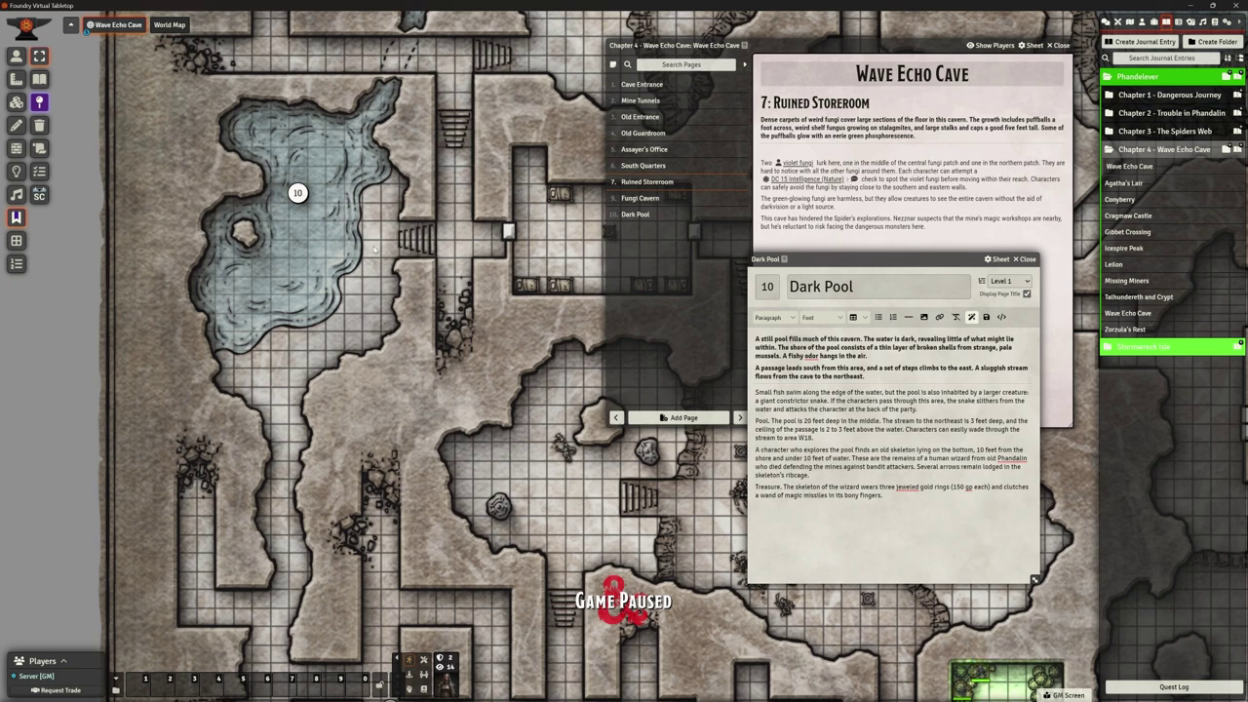
{"action": "key", "text": "Up"}
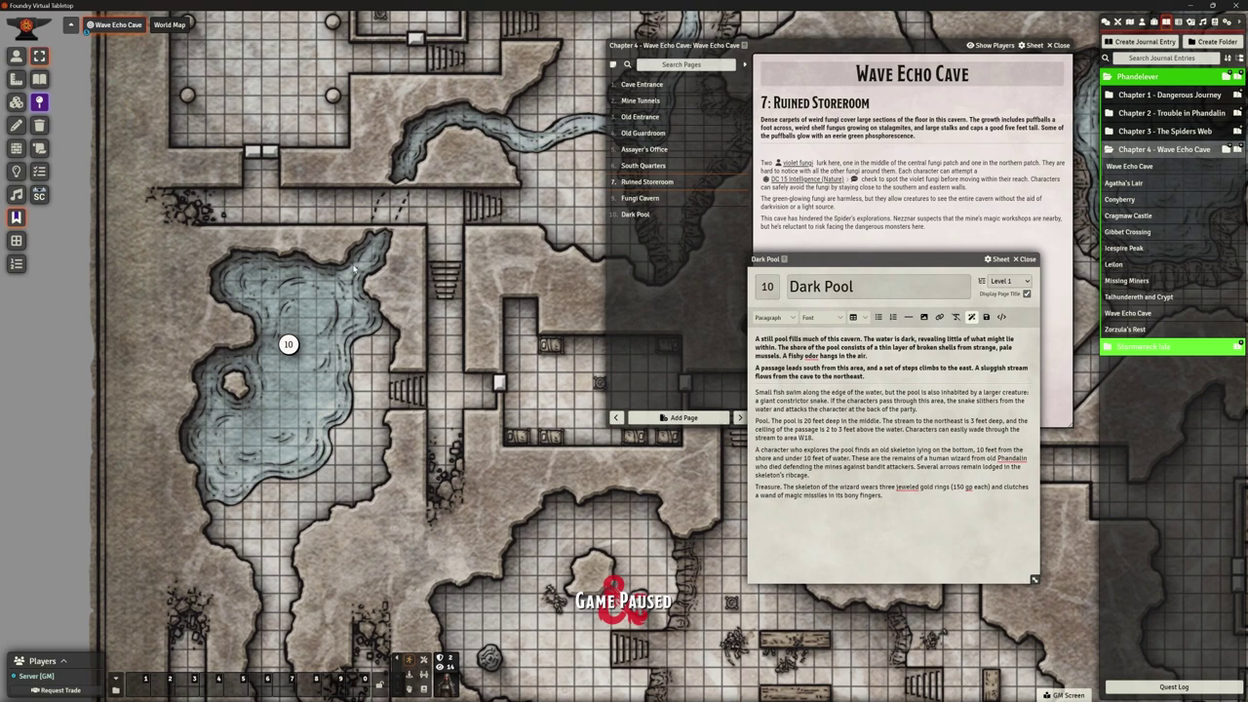
{"action": "key", "text": "Up"}
{"action": "key", "text": "Right"}
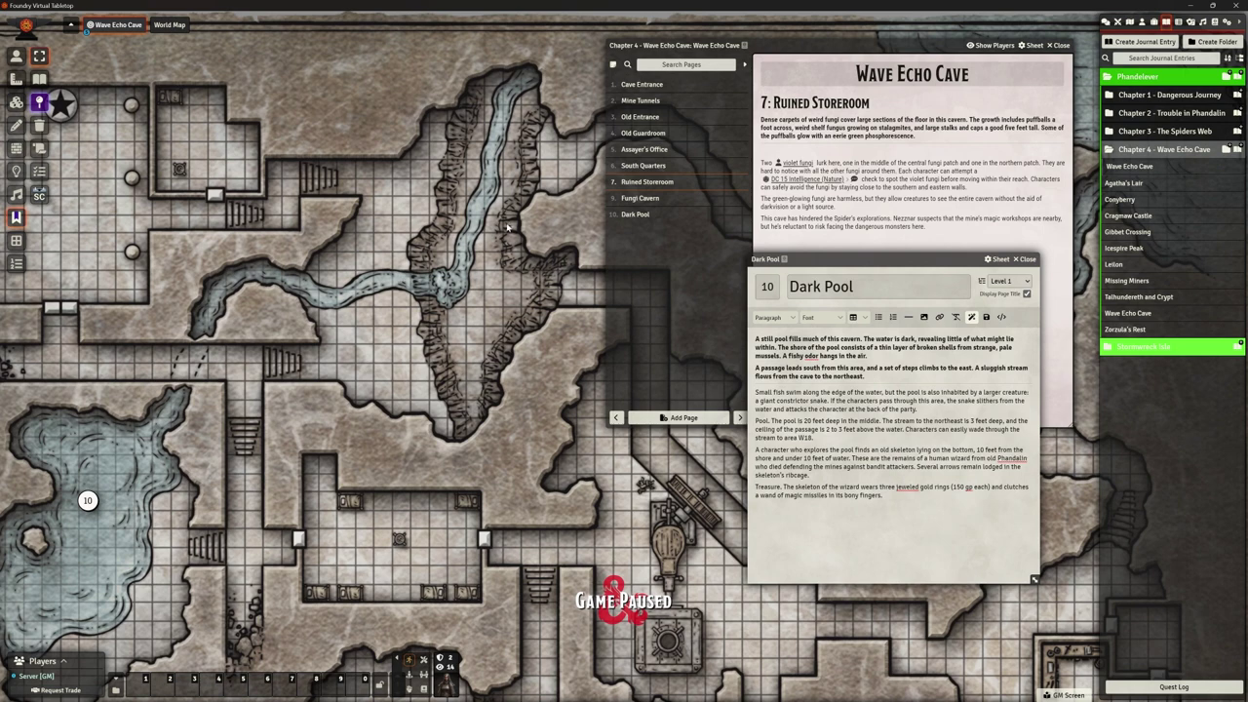
Inspect the river chasm along the map's northern edge and the corridor leading from it to the smelter.
{"action": "key", "text": "Up"}
{"action": "key", "text": "Right"}
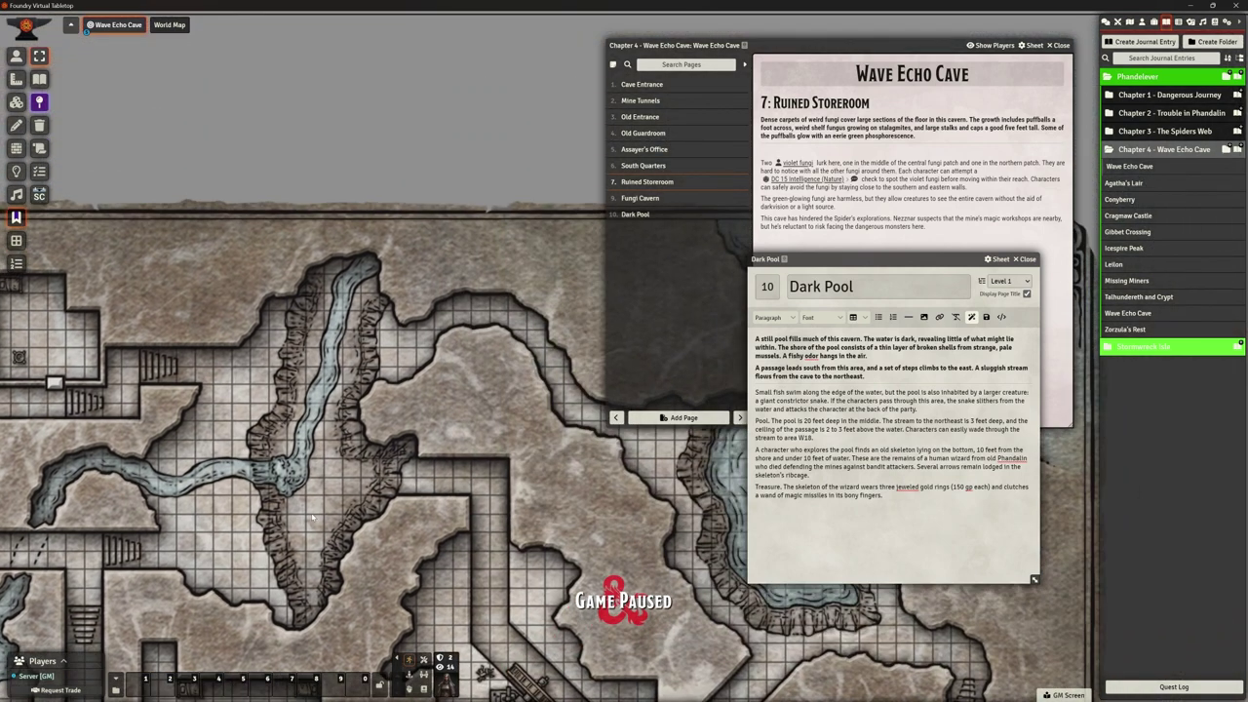
{"action": "key", "text": "Down"}
{"action": "key", "text": "Right"}
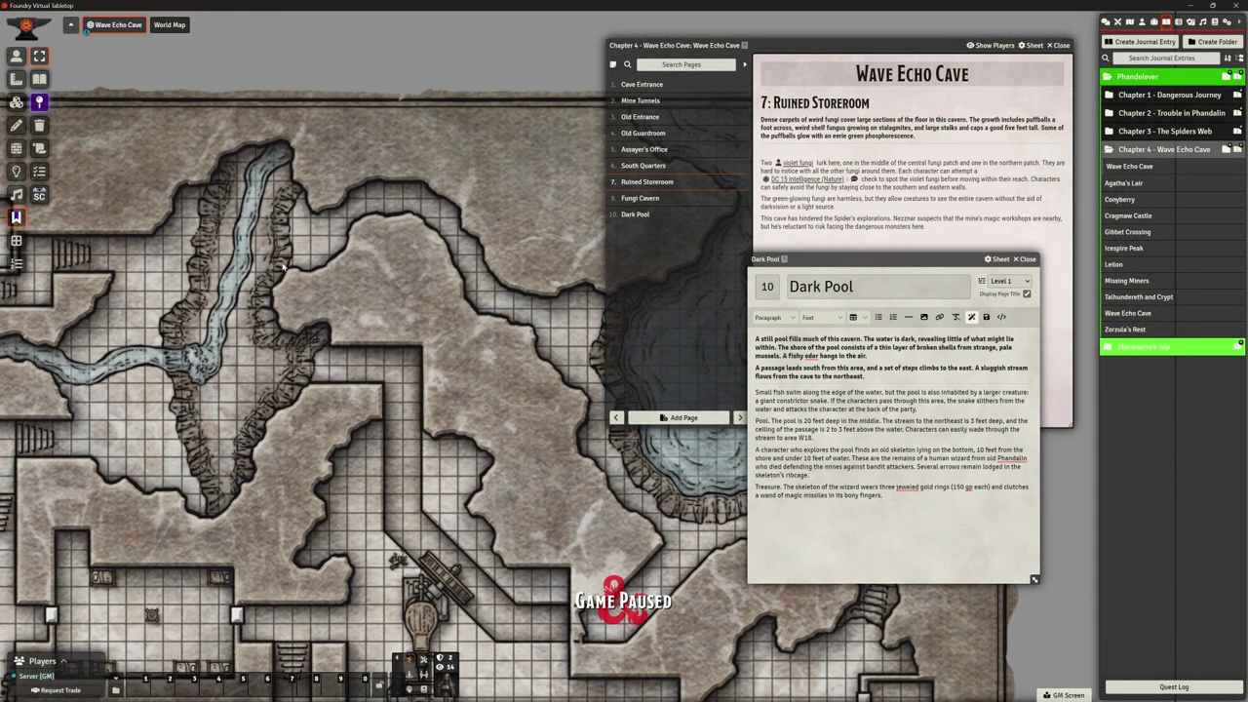
{"action": "key", "text": "Down"}
{"action": "key", "text": "Left"}
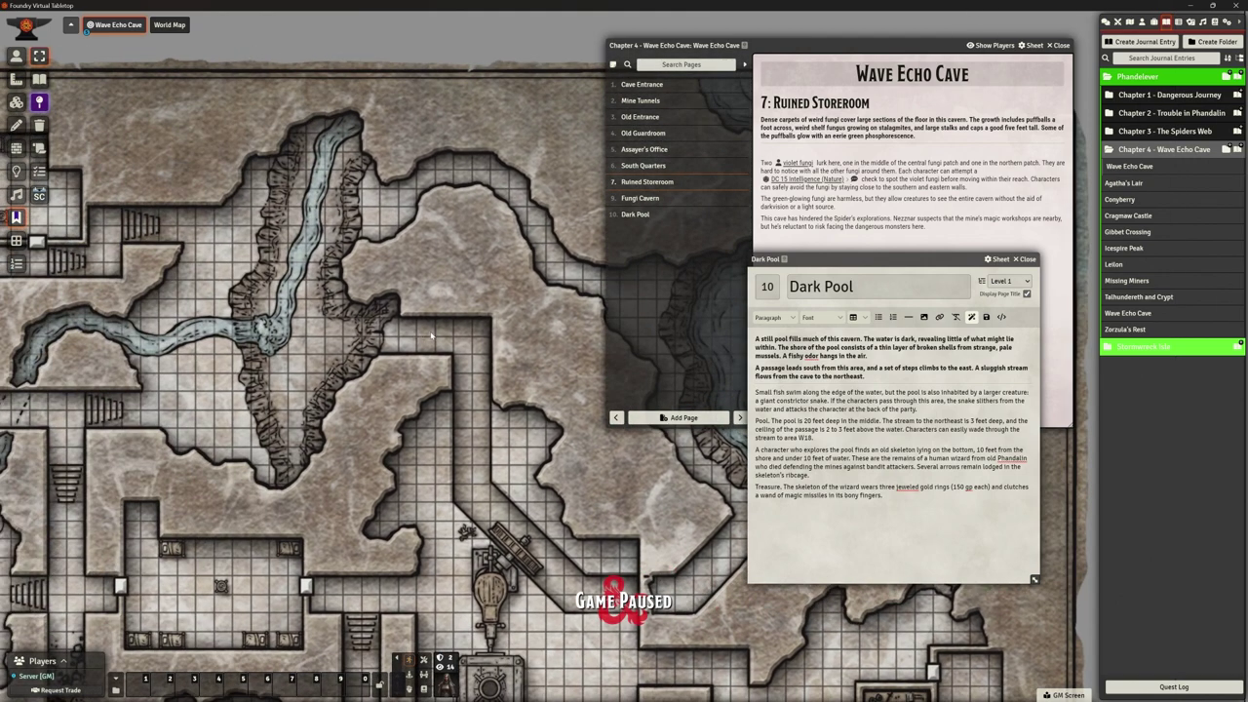
{"action": "key", "text": "Right"}
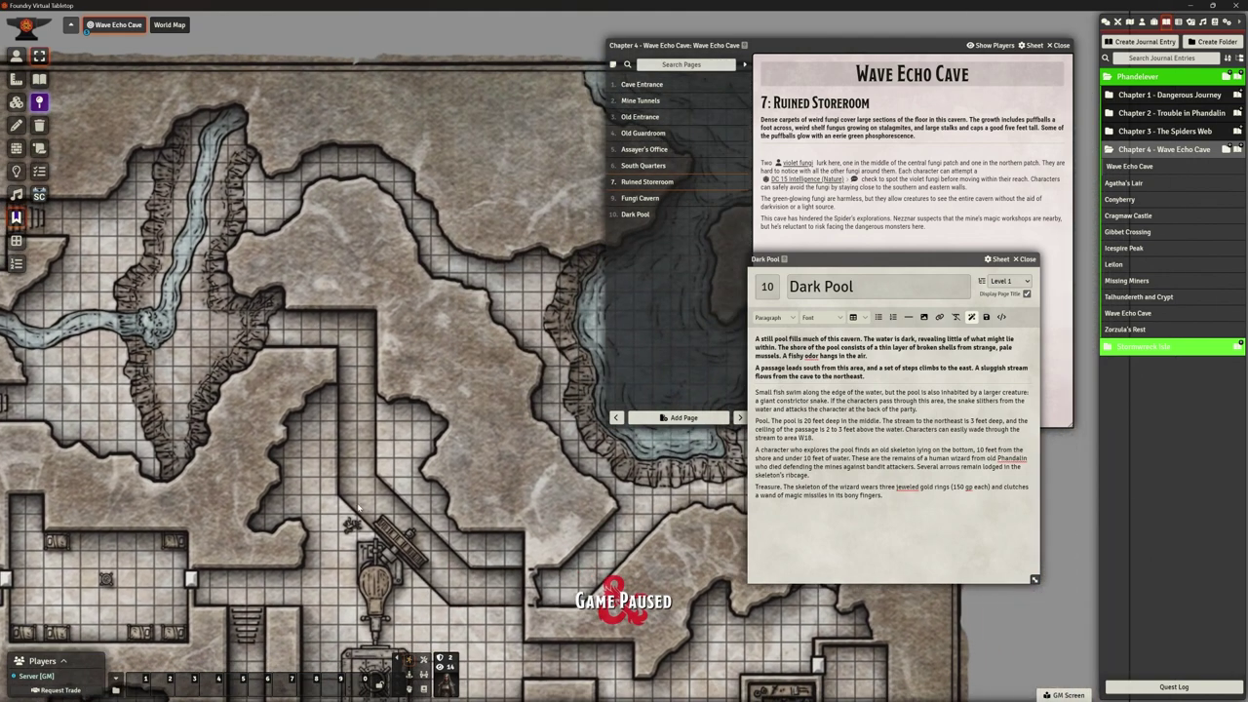
Check the smelter cavern and the northeastern lake's shore, and compare them with the chasm and the Dark Pool.
{"action": "key", "text": "Down"}
{"action": "key", "text": "Right"}
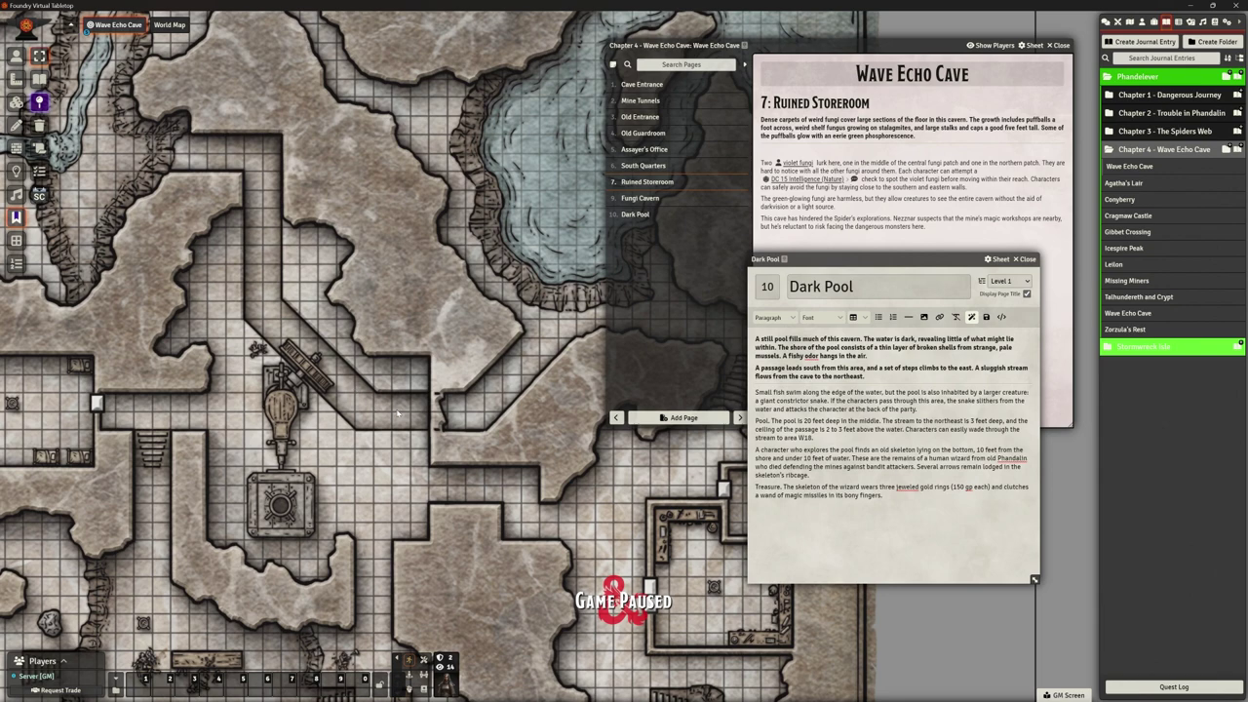
{"action": "key", "text": "Right"}
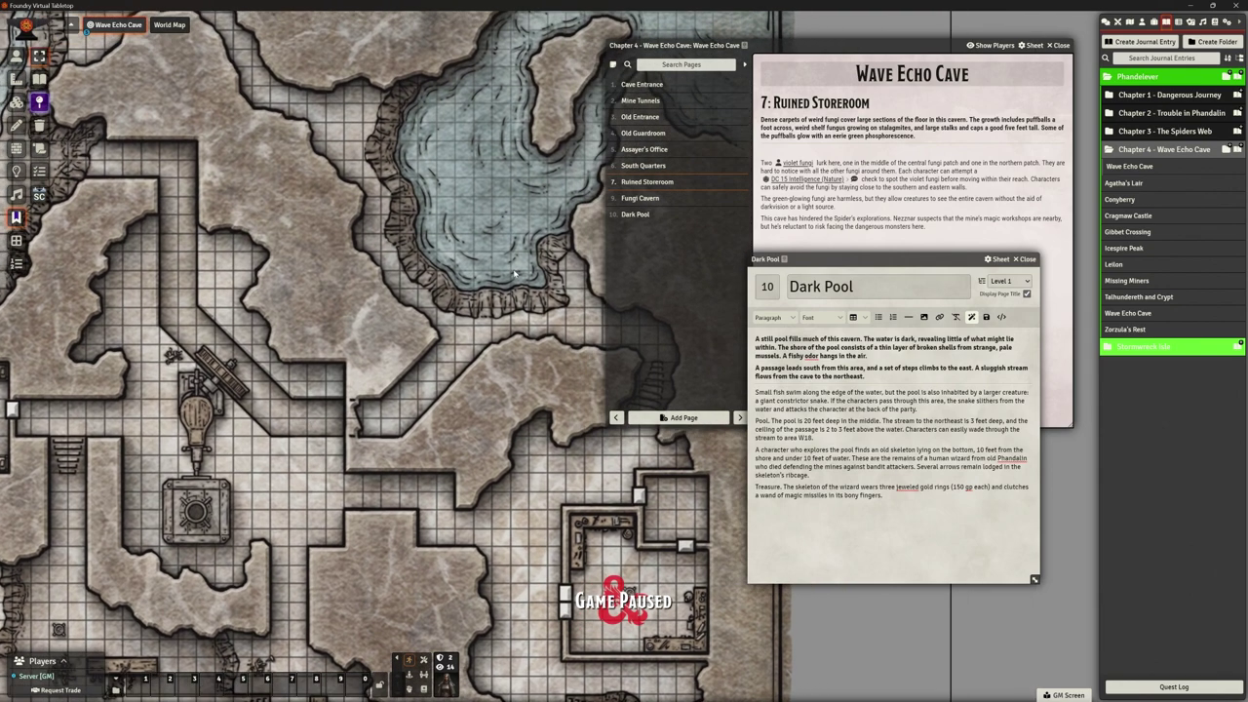
{"action": "key", "text": "Up"}
{"action": "key", "text": "Right"}
{"action": "key", "text": "Up"}
{"action": "key", "text": "Right"}
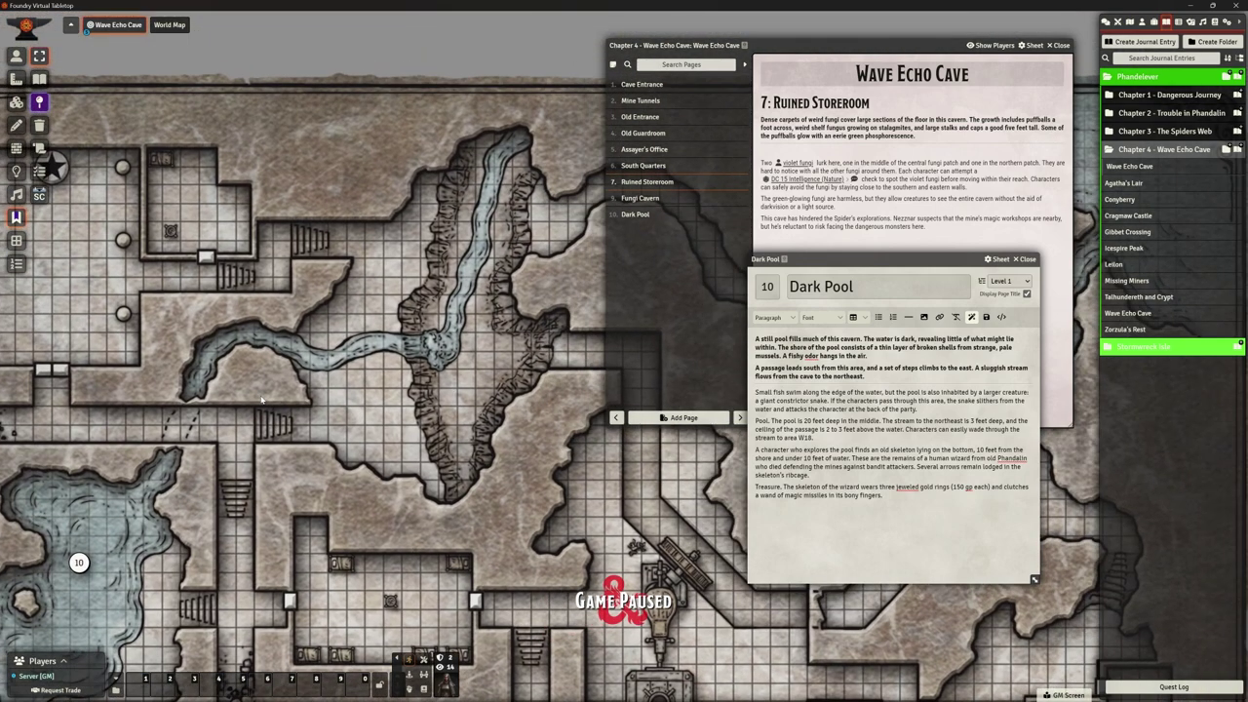
{"action": "key", "text": "Down"}
{"action": "key", "text": "Left"}
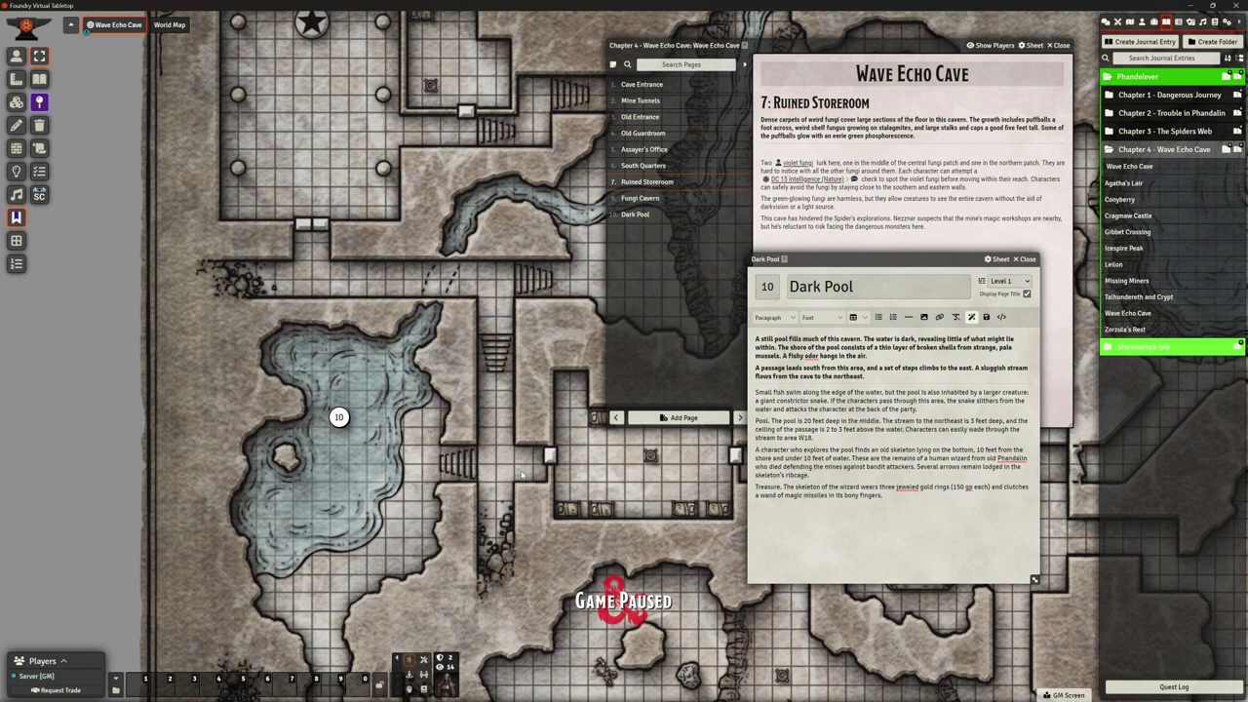
Link the giant constrictor mention in the page to its actor, and place a Giant Constrictor Snake token in the pool near note 10.
{"action": "left_click_drag", "start_coordinate": [758, 400], "coordinate": [898, 458]}
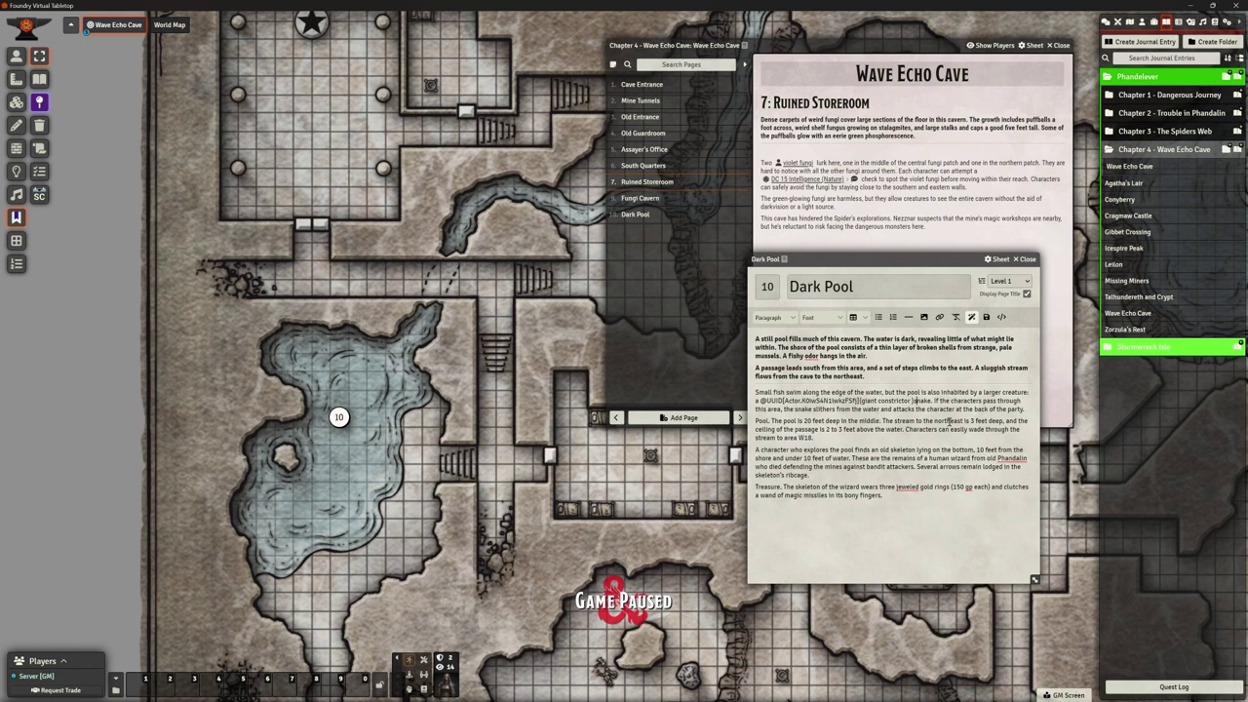
{"action": "left_click_drag", "start_coordinate": [952, 410], "coordinate": [1005, 410]}
{"action": "left_click", "coordinate": [1143, 22]}
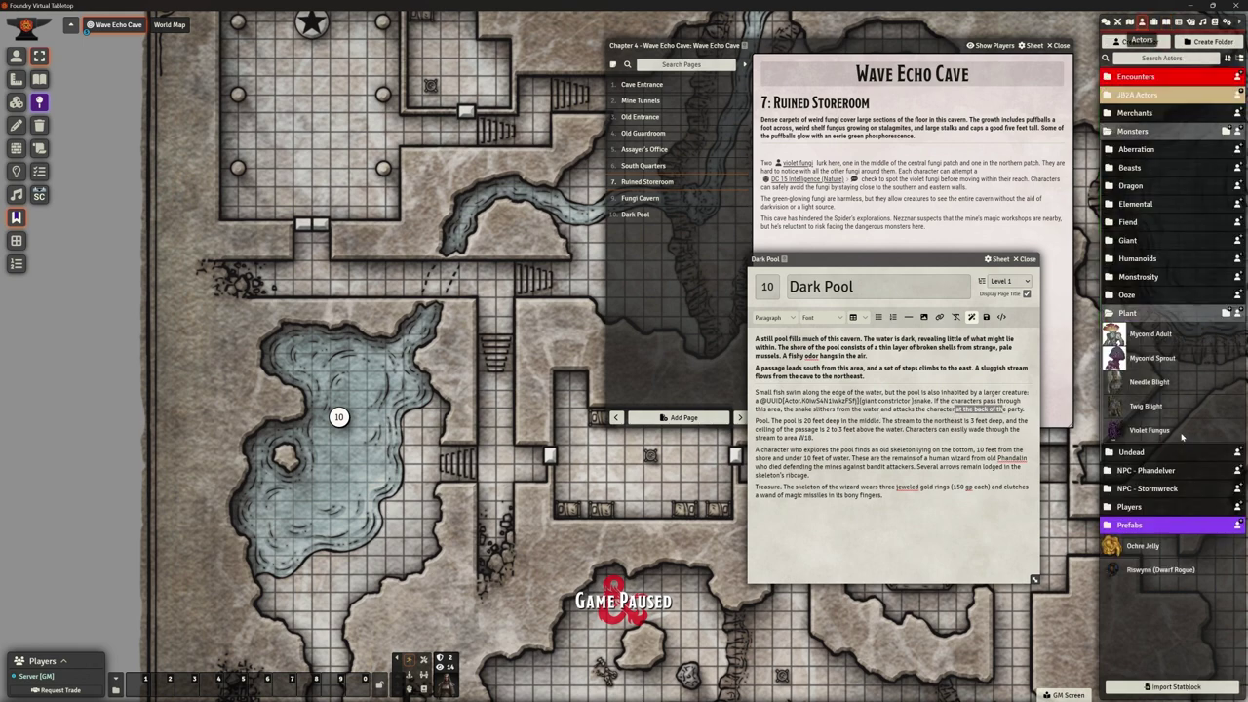
{"action": "left_click", "coordinate": [1131, 168]}
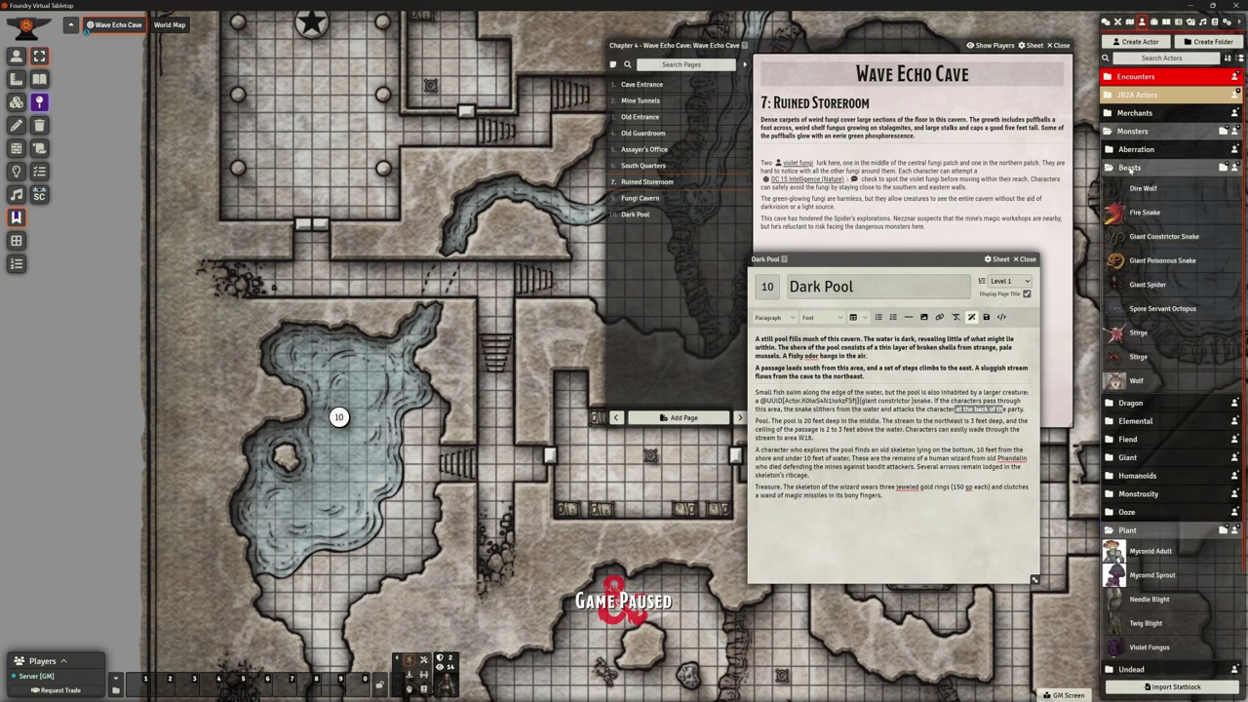
{"action": "left_click_drag", "start_coordinate": [1151, 239], "coordinate": [365, 468]}
{"action": "left_click", "coordinate": [363, 463]}
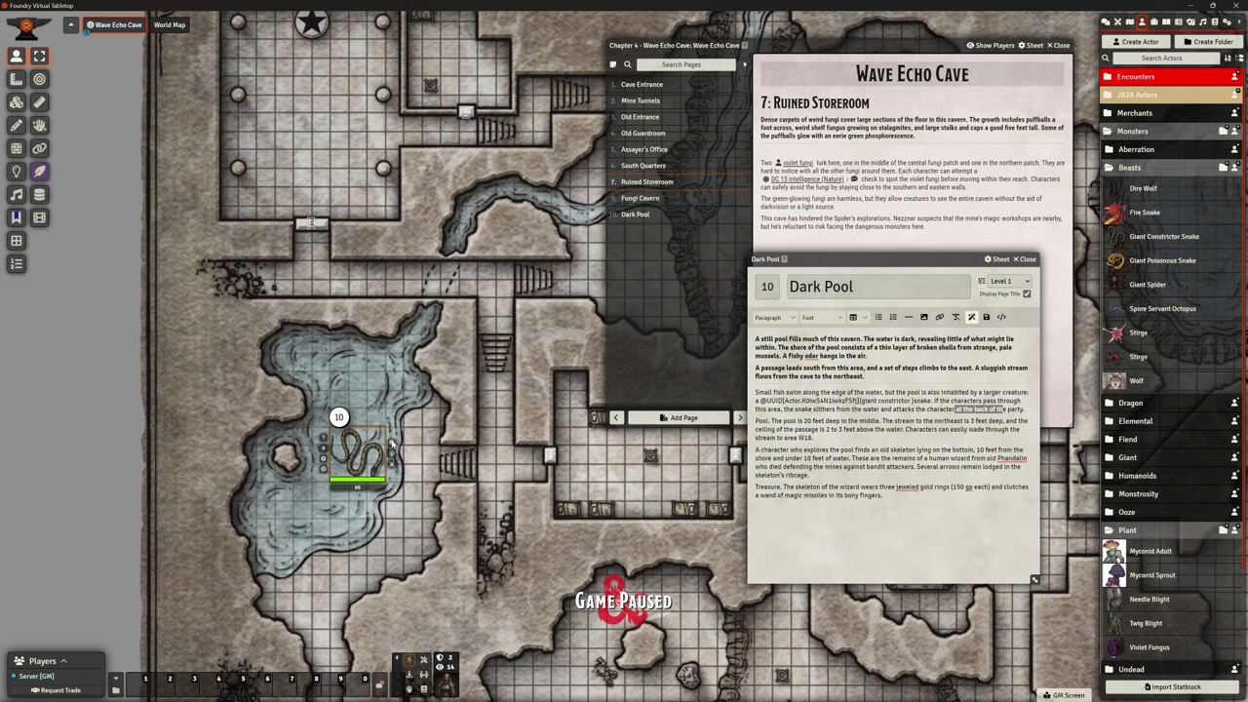
Review the placed Giant Constrictor Snake's character sheet.
{"action": "scroll", "coordinate": [390, 445], "scroll_direction": "up", "scroll_amount": 2}
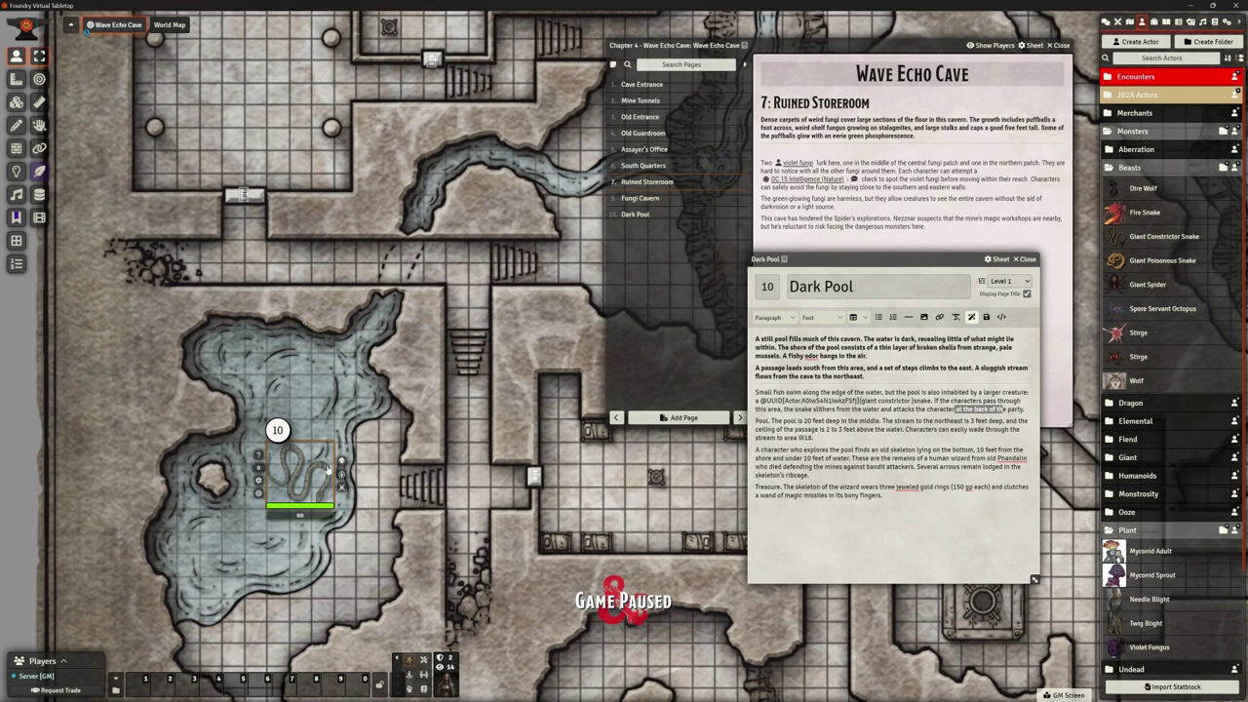
{"action": "double_click", "coordinate": [302, 475]}
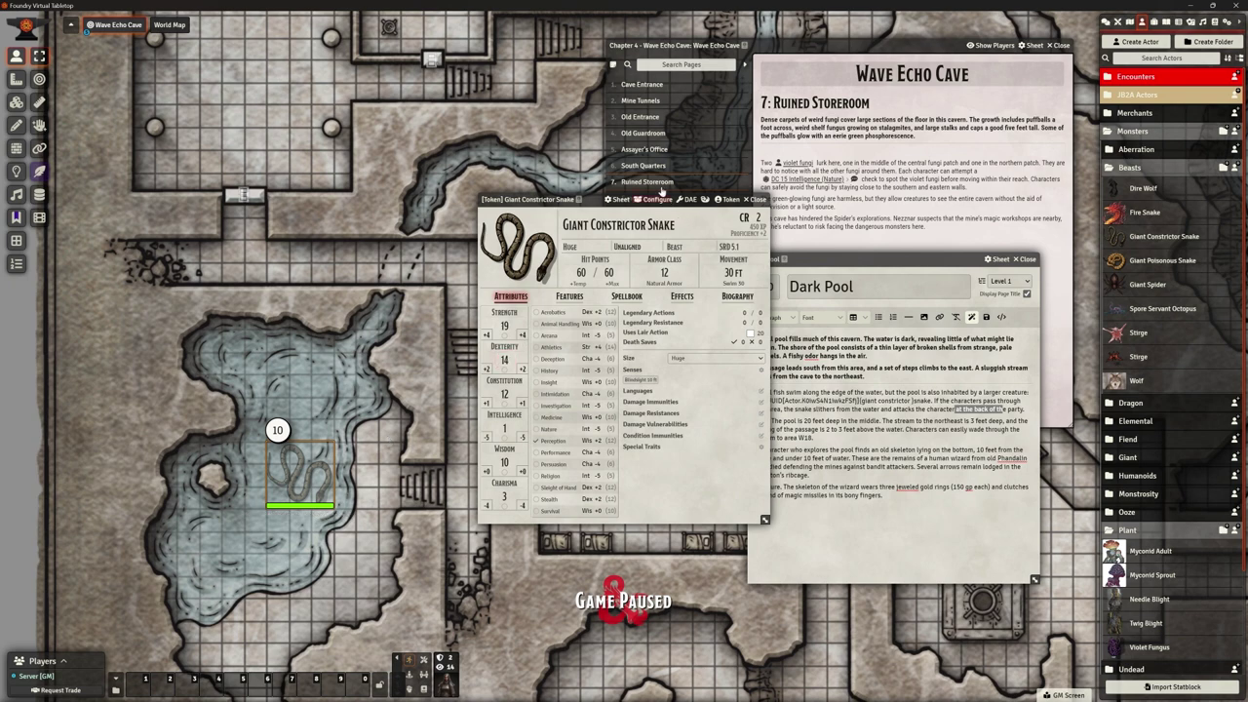
{"action": "left_click_drag", "start_coordinate": [545, 199], "coordinate": [389, 127]}
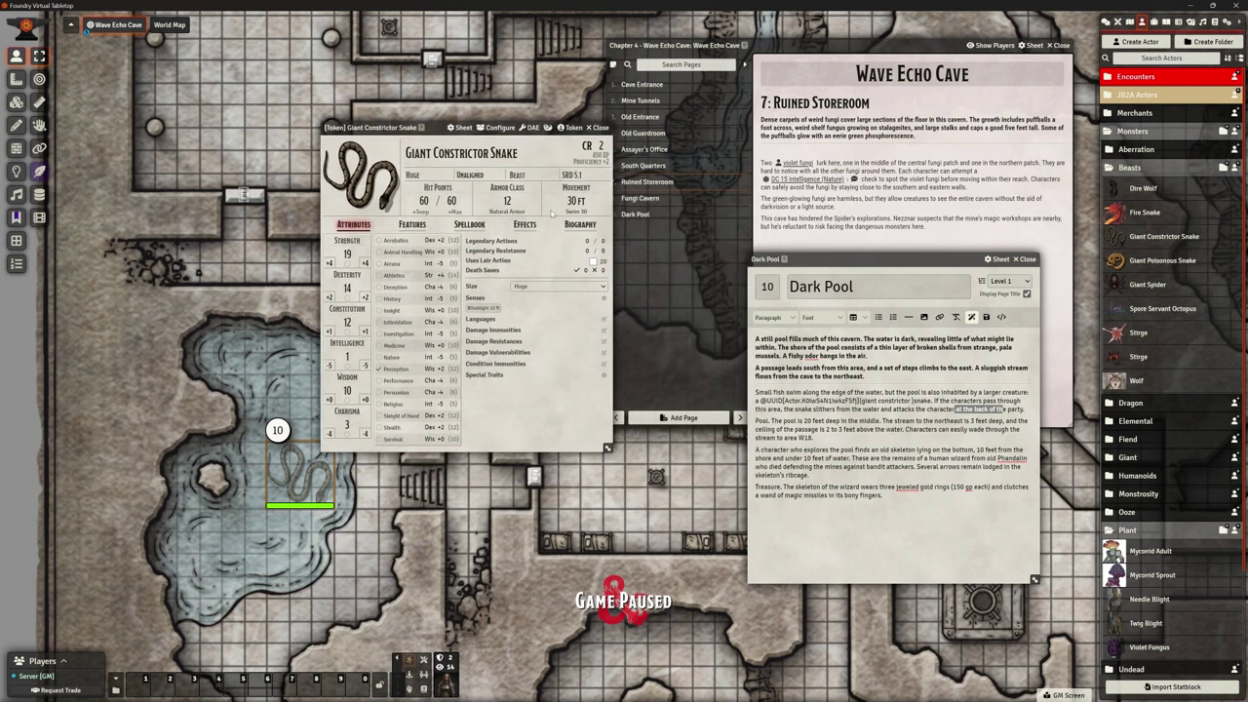
{"action": "left_click", "coordinate": [599, 127]}
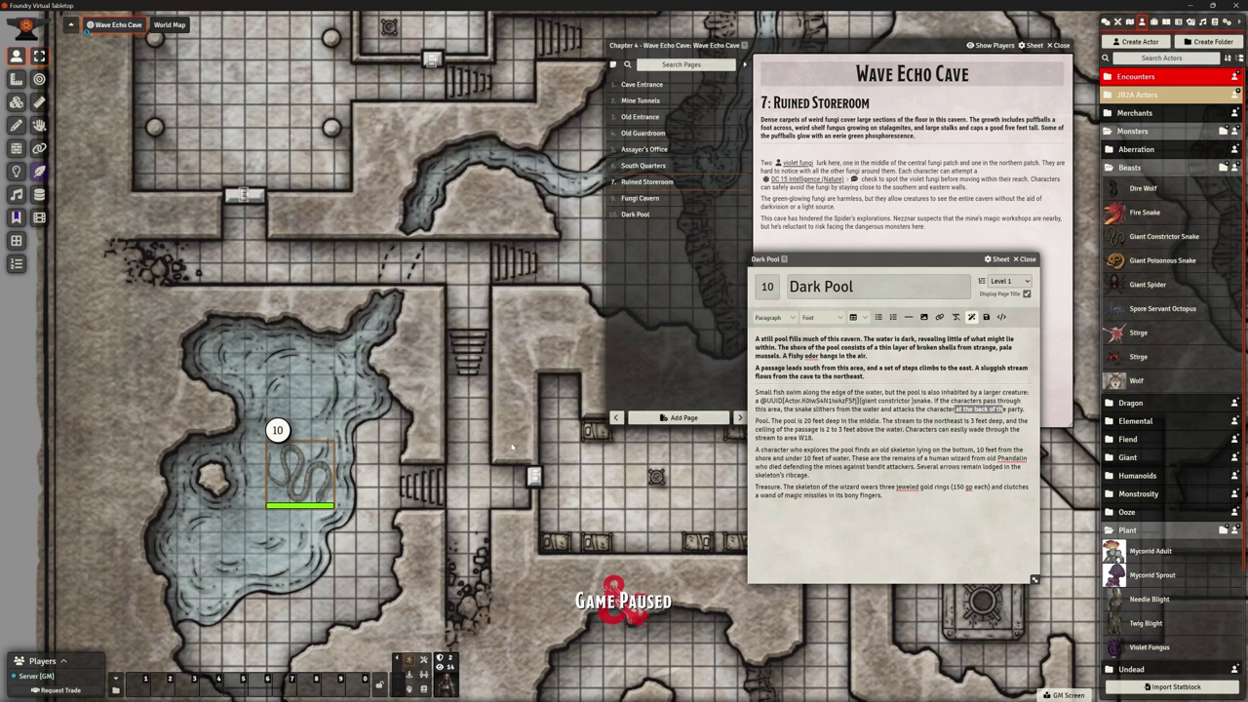
{"action": "double_click", "coordinate": [318, 483]}
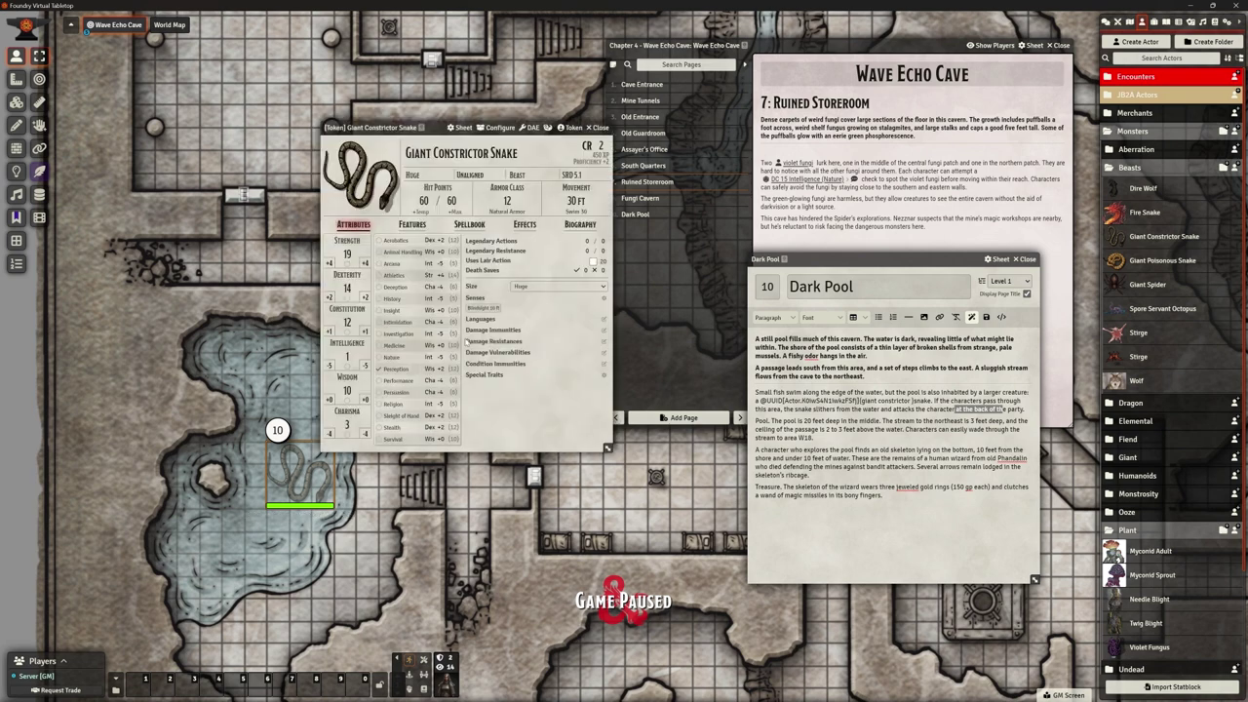
{"action": "left_click", "coordinate": [599, 128]}
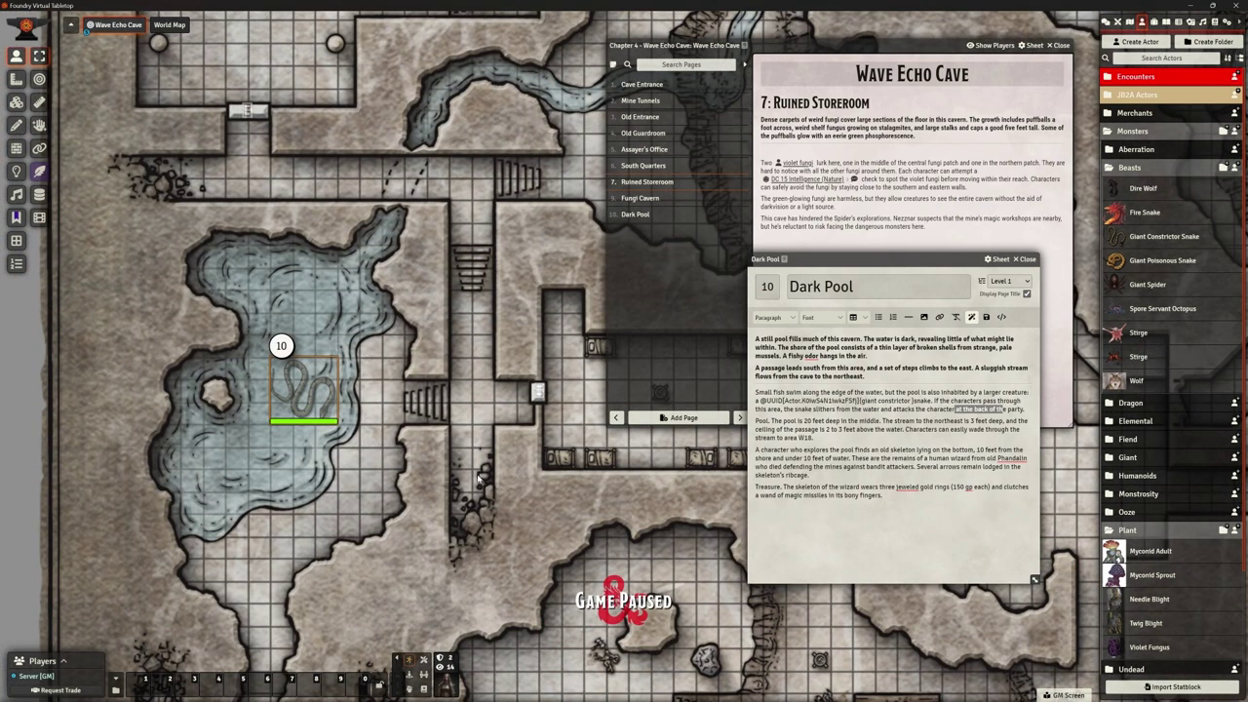
Insert a blank line after the snake paragraph and make the "Pool." heading below it bold.
{"action": "left_click", "coordinate": [1022, 409]}
{"action": "key", "text": "Return"}
{"action": "left_click_drag", "start_coordinate": [756, 433], "coordinate": [771, 433]}
{"action": "key", "text": "ctrl+b"}
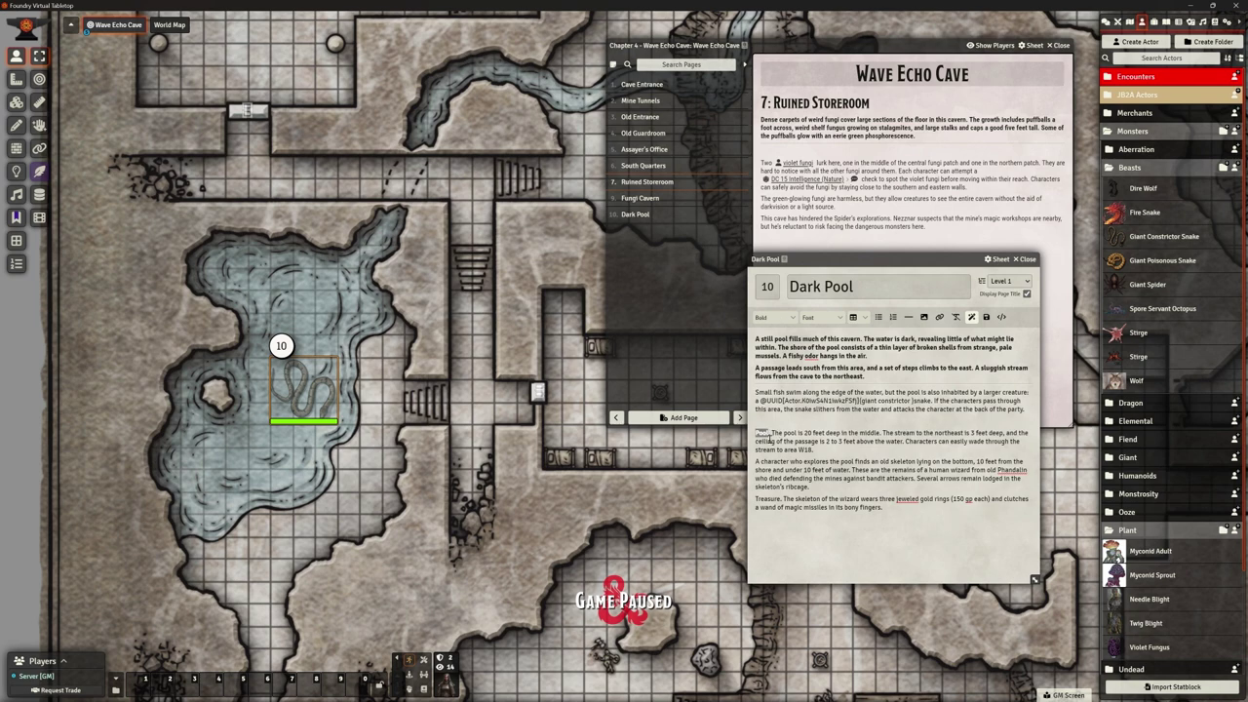
Put the bold "Pool" heading on its own line, removing its period and the leading space of the paragraph below.
{"action": "left_click", "coordinate": [771, 433]}
{"action": "key", "text": "BackSpace"}
{"action": "key", "text": "Return"}
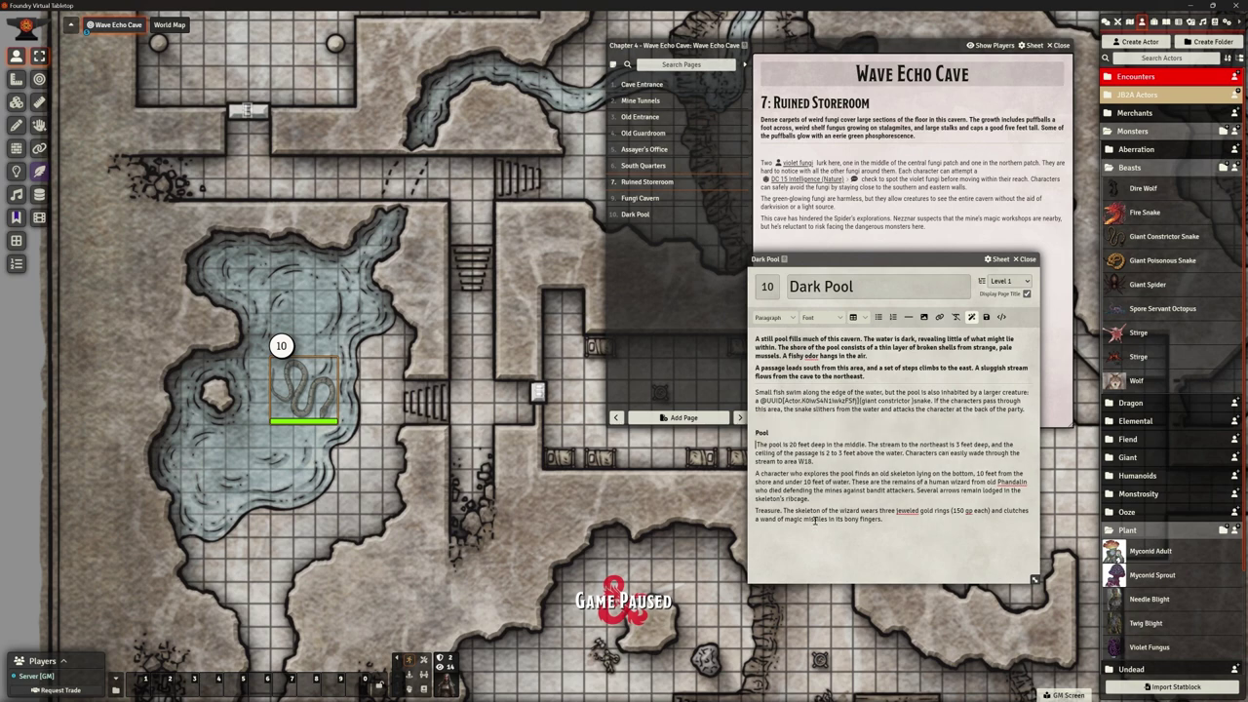
{"action": "key", "text": "Delete"}
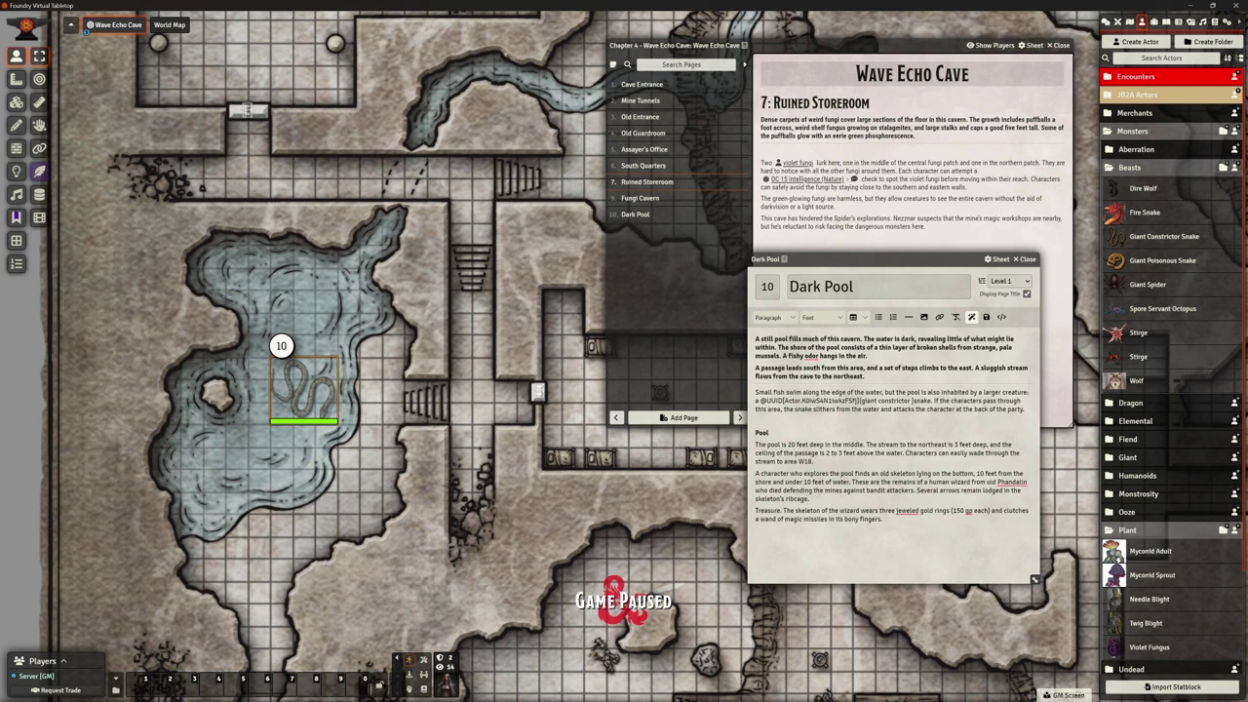
Display the scene's walls and examine them around the stream passage, the Dark Pool and the chasm.
{"action": "left_click_drag", "start_coordinate": [372, 267], "coordinate": [146, 482]}
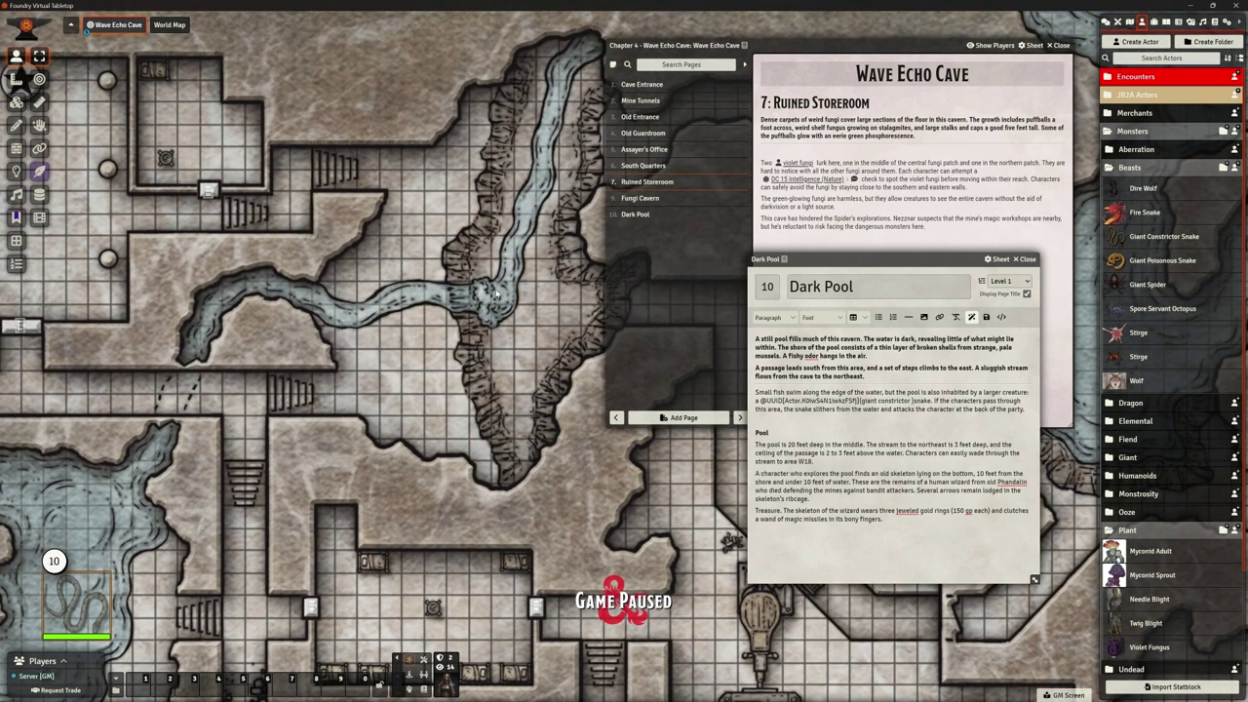
{"action": "left_click_drag", "start_coordinate": [202, 508], "coordinate": [330, 429]}
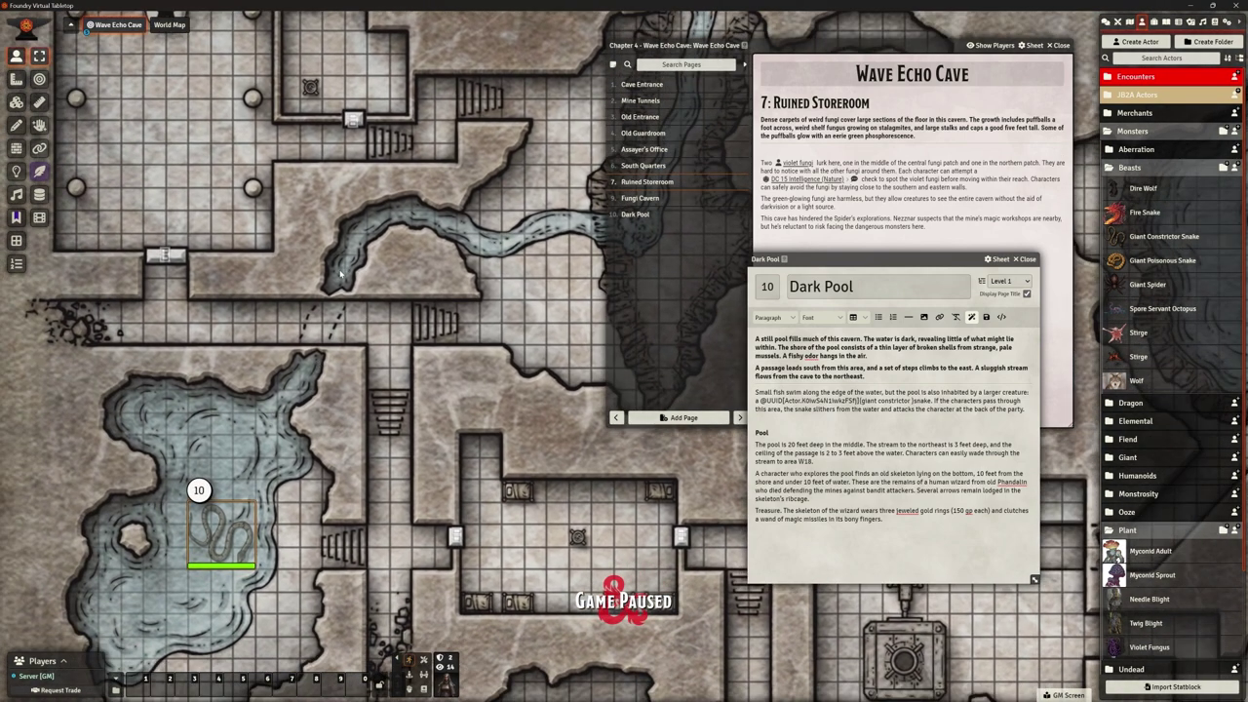
{"action": "left_click", "coordinate": [16, 148]}
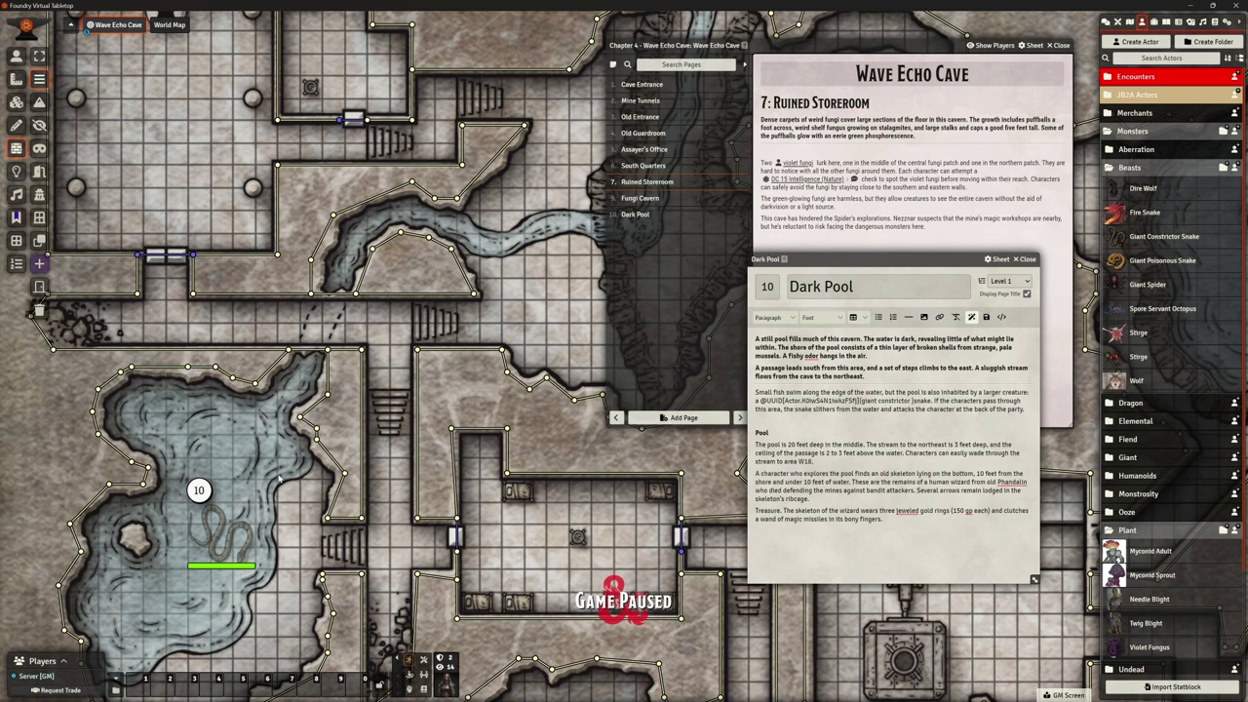
{"action": "scroll", "coordinate": [322, 488], "scroll_direction": "down", "scroll_amount": 2}
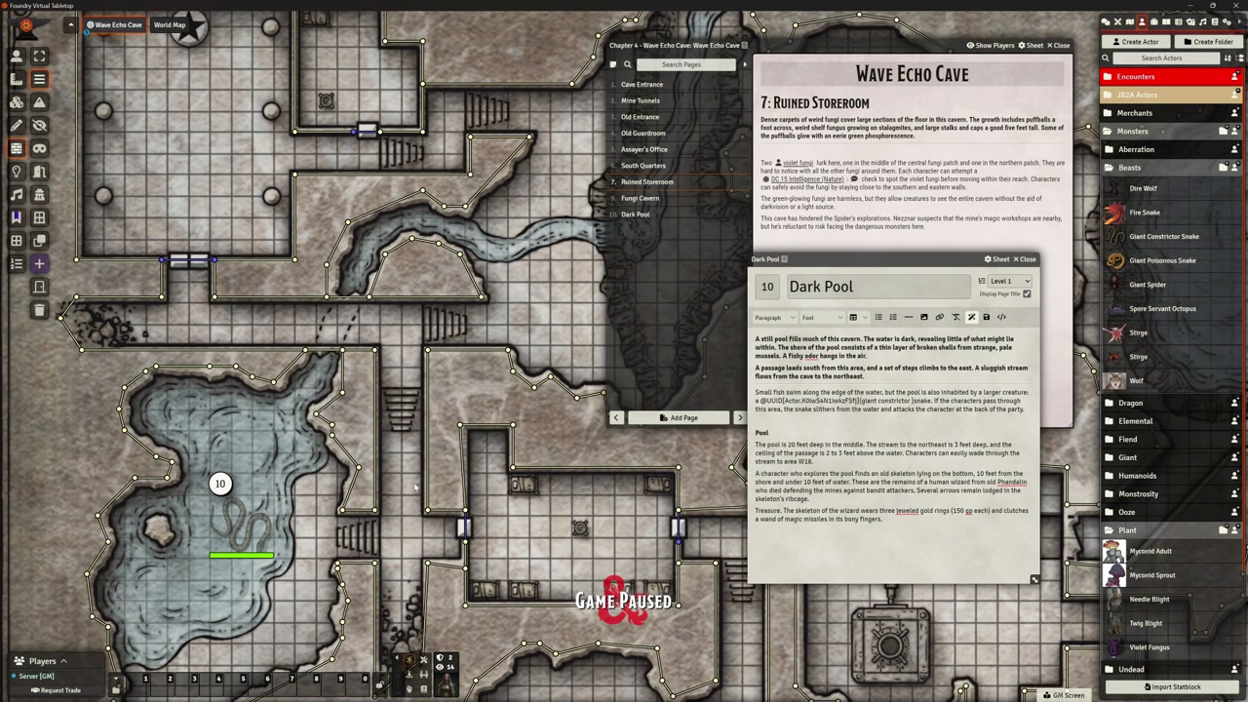
{"action": "key", "text": "Right"}
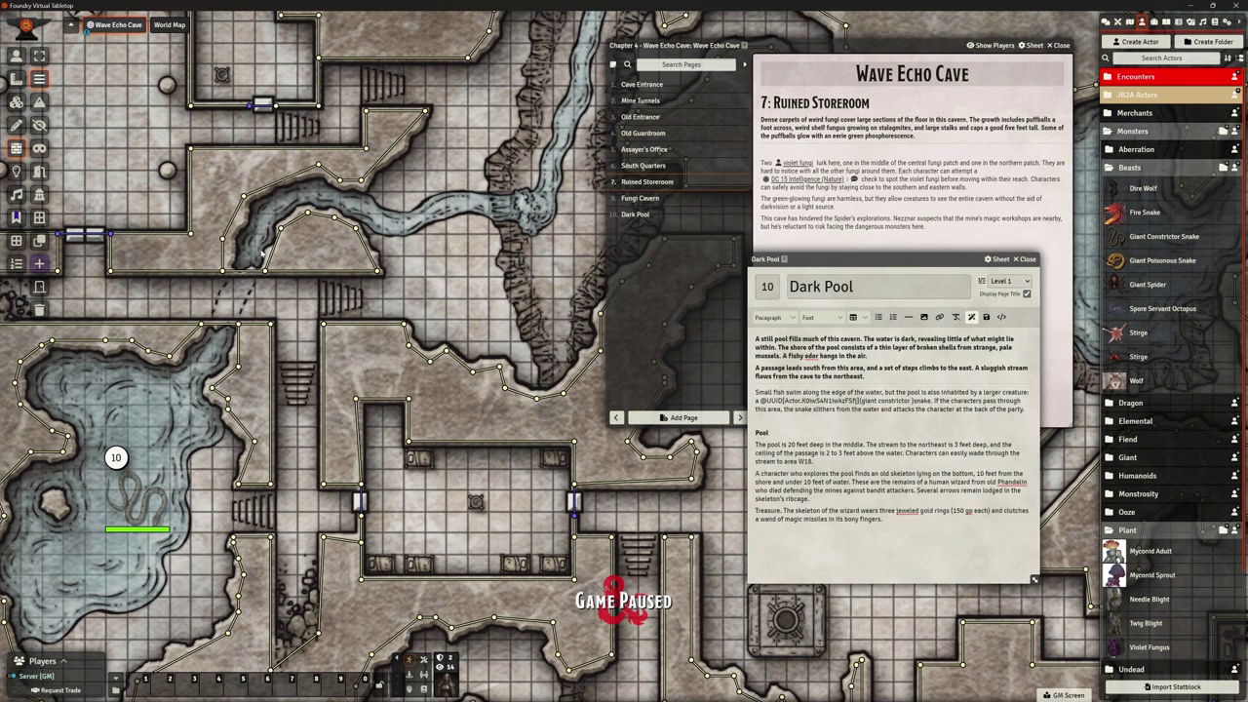
{"action": "scroll", "coordinate": [395, 327], "scroll_direction": "down", "scroll_amount": 3}
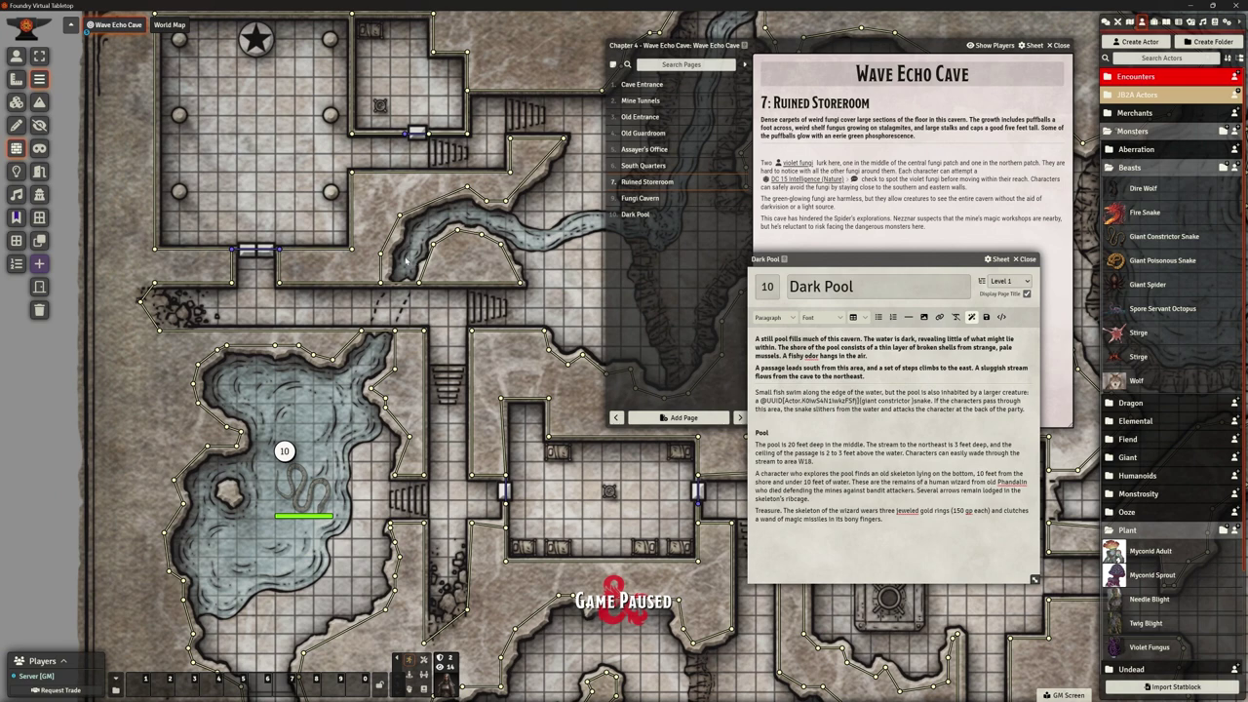
Place a Skeleton token from the Undead actors in the pool northeast of note 10 and make it hidden.
{"action": "left_click_drag", "start_coordinate": [815, 259], "coordinate": [842, 201]}
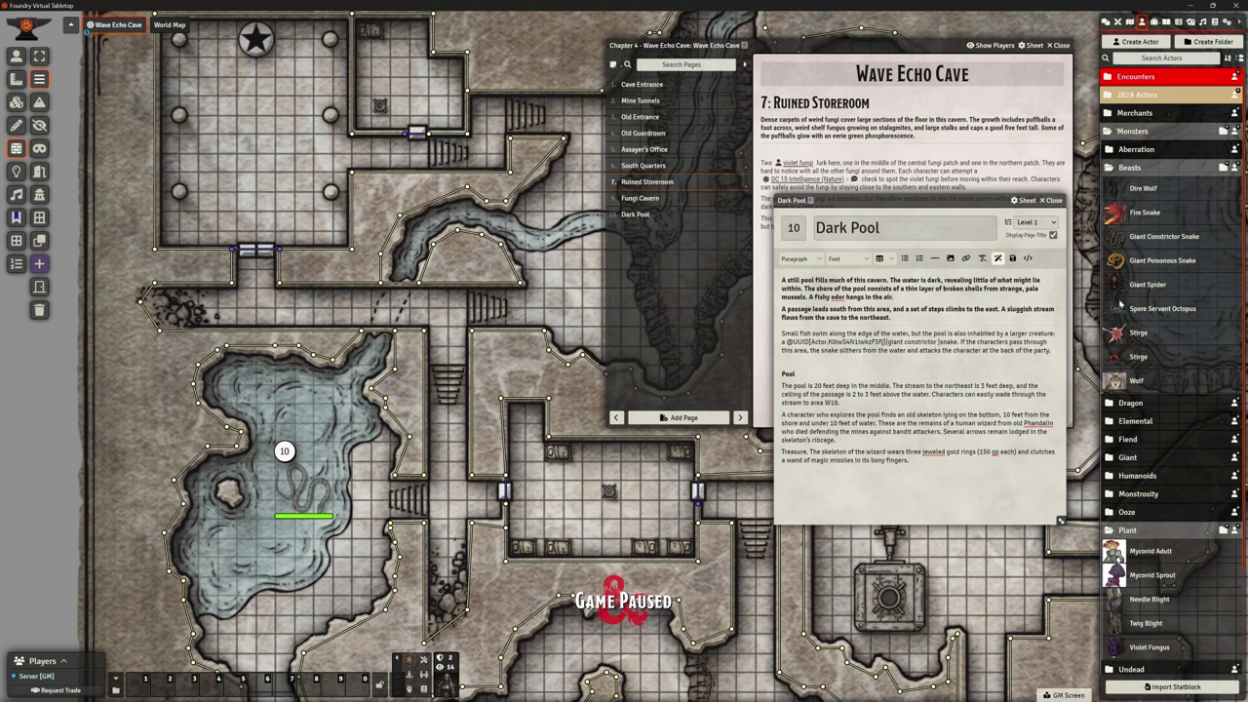
{"action": "left_click", "coordinate": [1133, 169]}
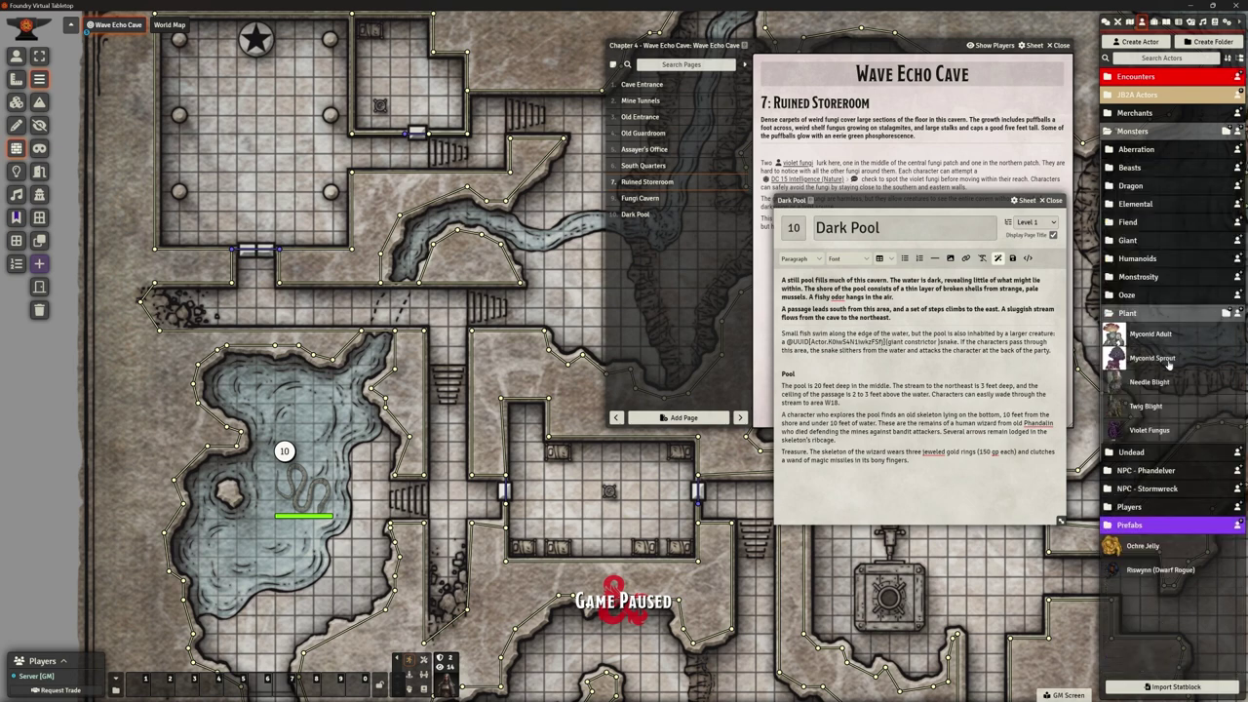
{"action": "left_click", "coordinate": [1132, 454]}
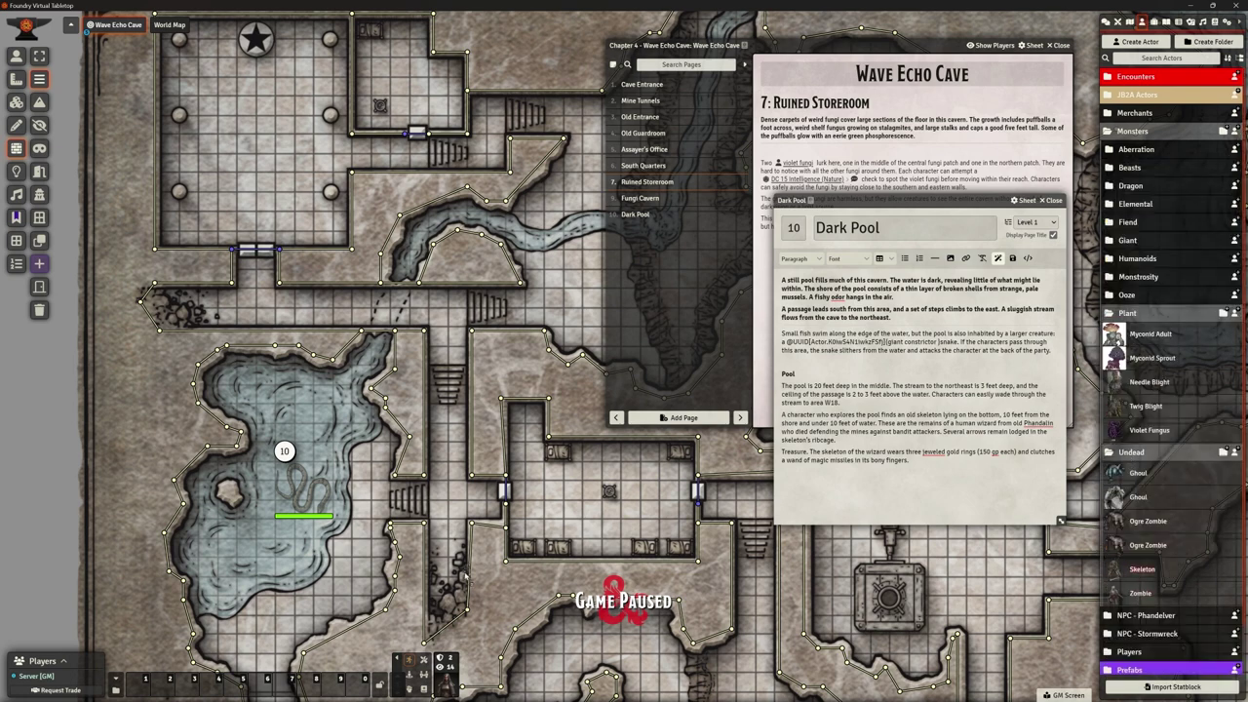
{"action": "left_click_drag", "start_coordinate": [343, 417], "coordinate": [344, 417]}
{"action": "scroll", "coordinate": [322, 429], "scroll_direction": "up", "scroll_amount": 6}
{"action": "right_click", "coordinate": [246, 432]}
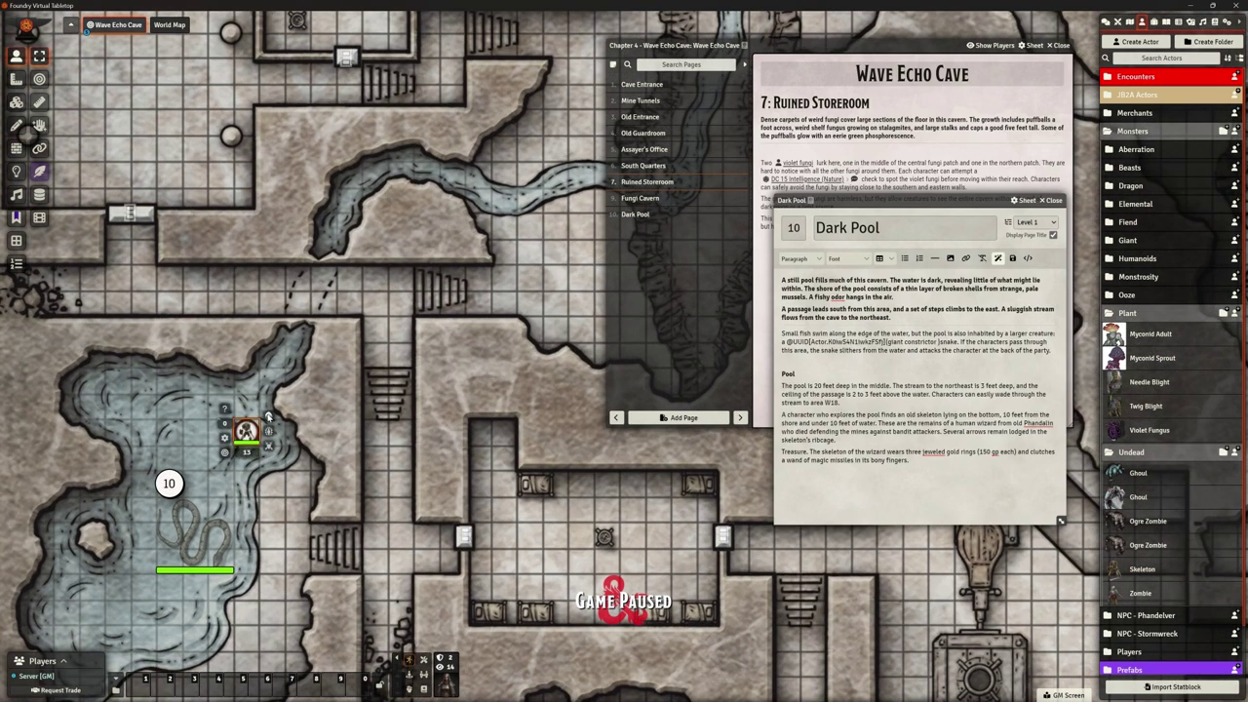
{"action": "left_click", "coordinate": [245, 432]}
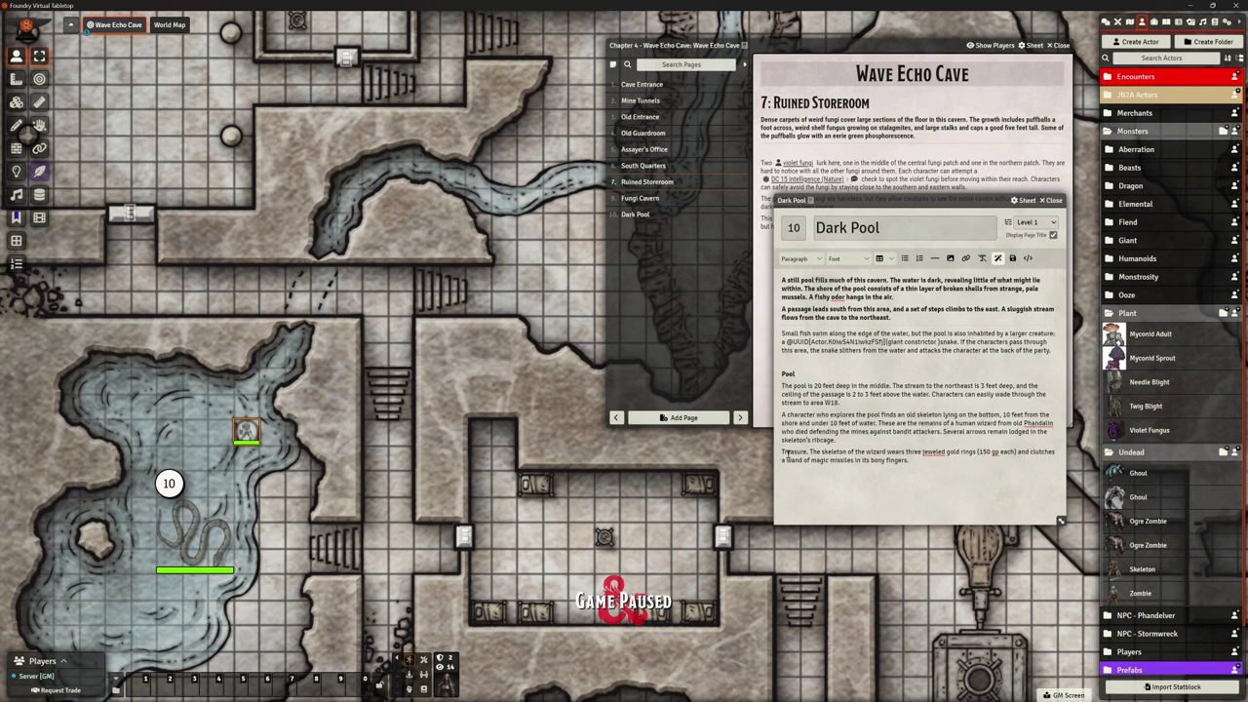
Make the "Treasure" heading bold on its own line, without its period, above the paragraph about the wizard's skeleton.
{"action": "left_click_drag", "start_coordinate": [782, 452], "coordinate": [808, 453]}
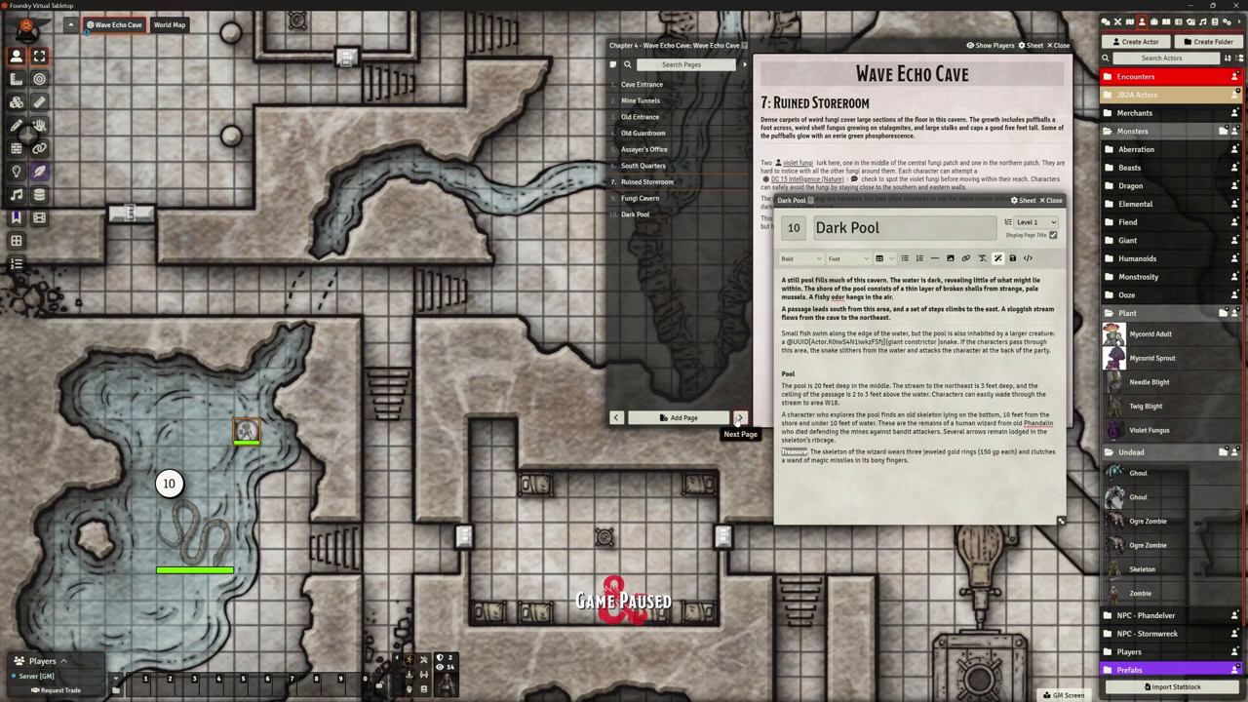
{"action": "key", "text": "Right"}
{"action": "key", "text": "BackSpace"}
{"action": "key", "text": "Delete"}
{"action": "key", "text": "Return"}
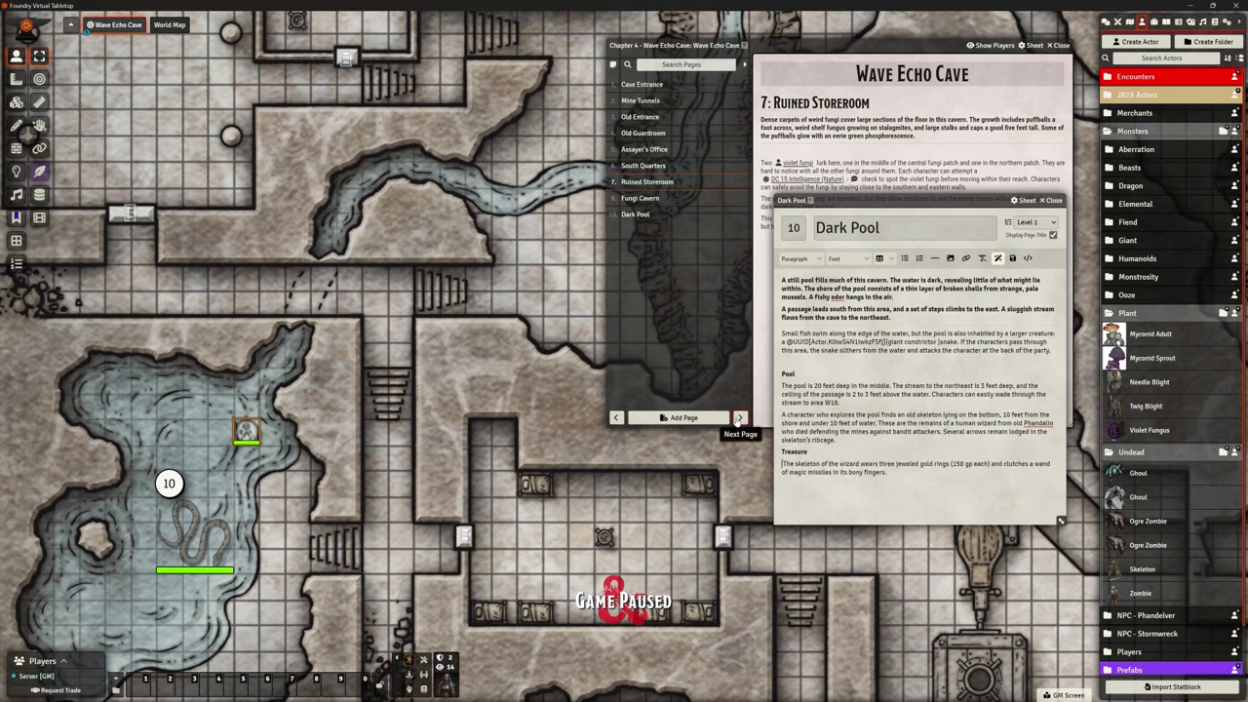
{"action": "left_click", "coordinate": [848, 439]}
{"action": "key", "text": "Return"}
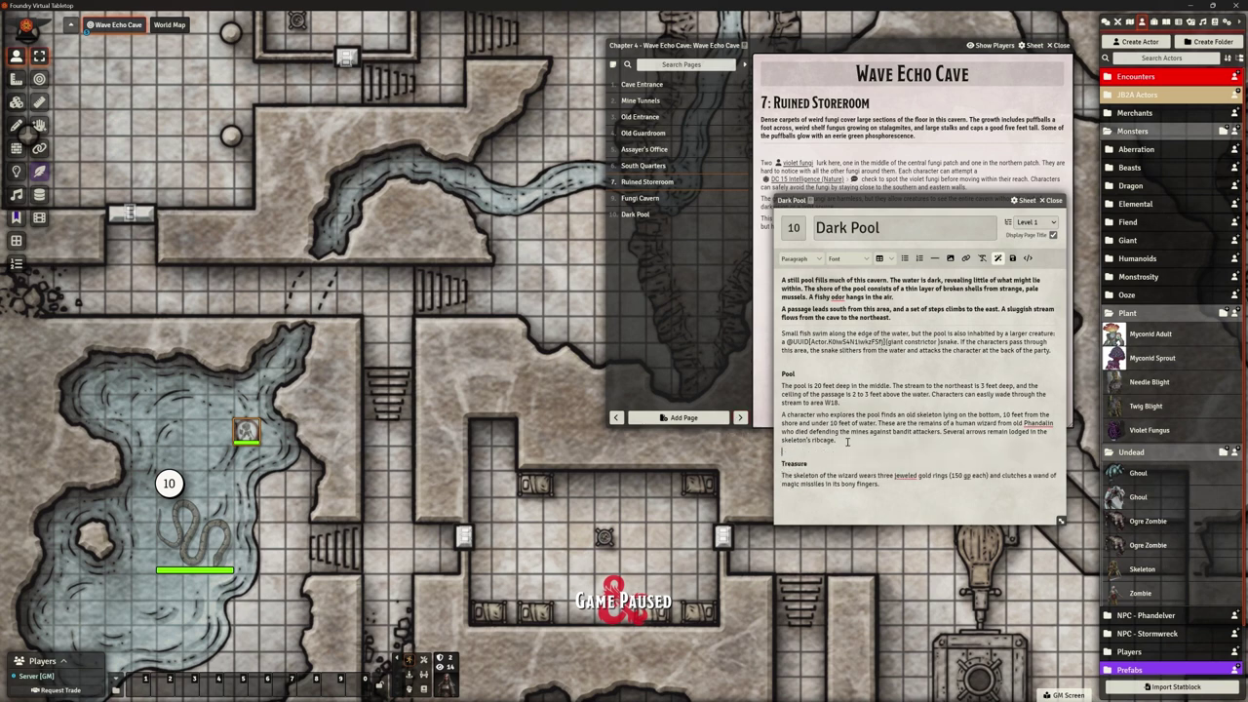
{"action": "key", "text": "Delete"}
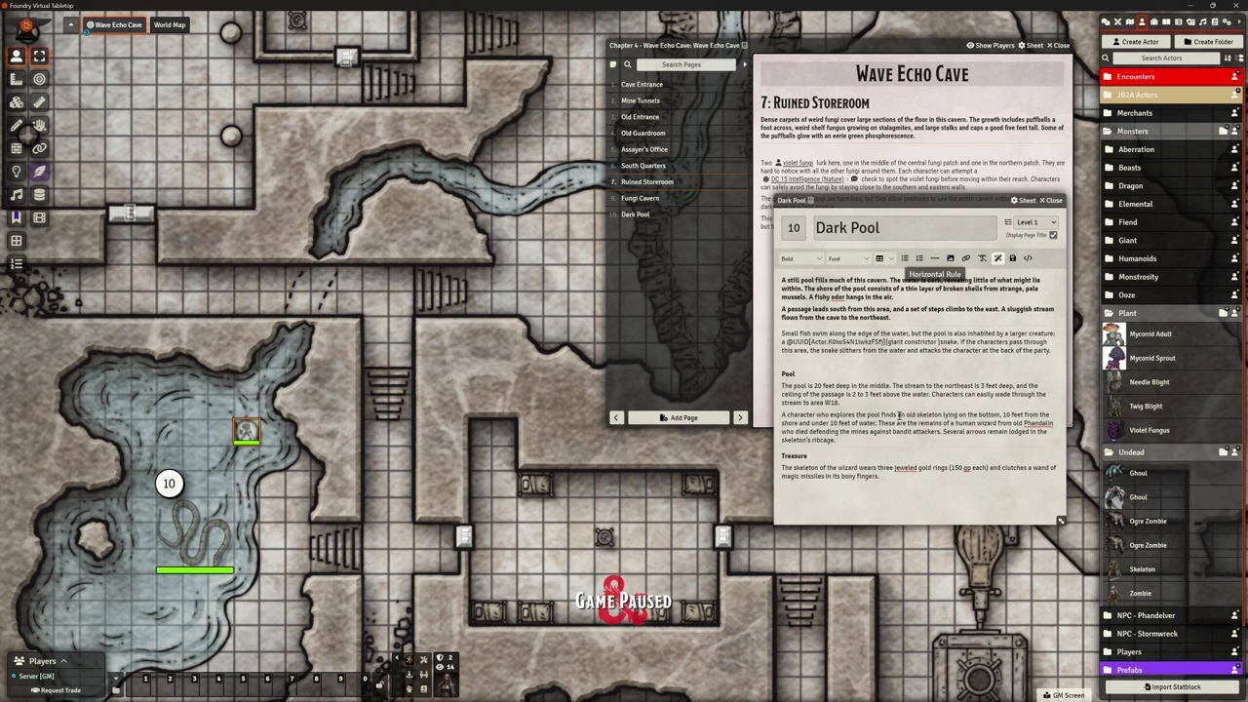
Link the "wand of magic missiles" mention in the Treasure paragraph to the Wand of Magic Missiles weapon item.
{"action": "left_click", "coordinate": [889, 474]}
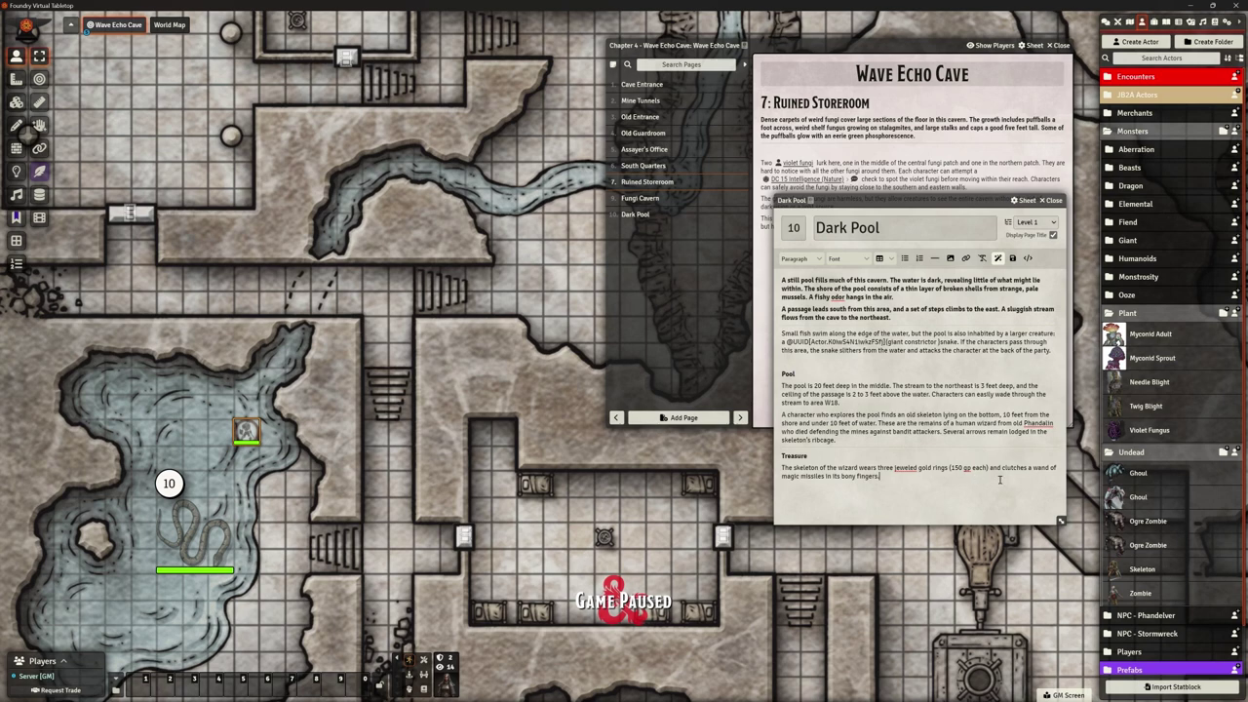
{"action": "left_click_drag", "start_coordinate": [1032, 468], "coordinate": [825, 477]}
{"action": "left_click_drag", "start_coordinate": [782, 476], "coordinate": [824, 476]}
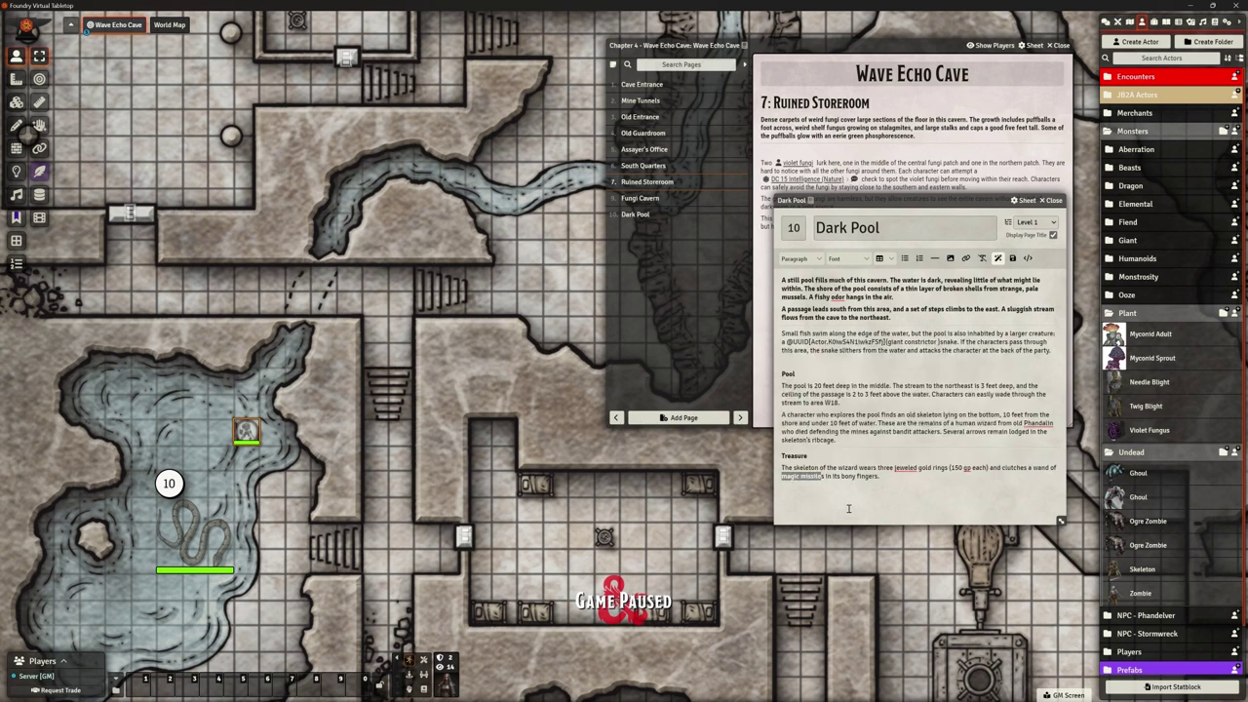
{"action": "left_click", "coordinate": [463, 442]}
{"action": "scroll", "coordinate": [297, 417], "scroll_direction": "up", "scroll_amount": 2}
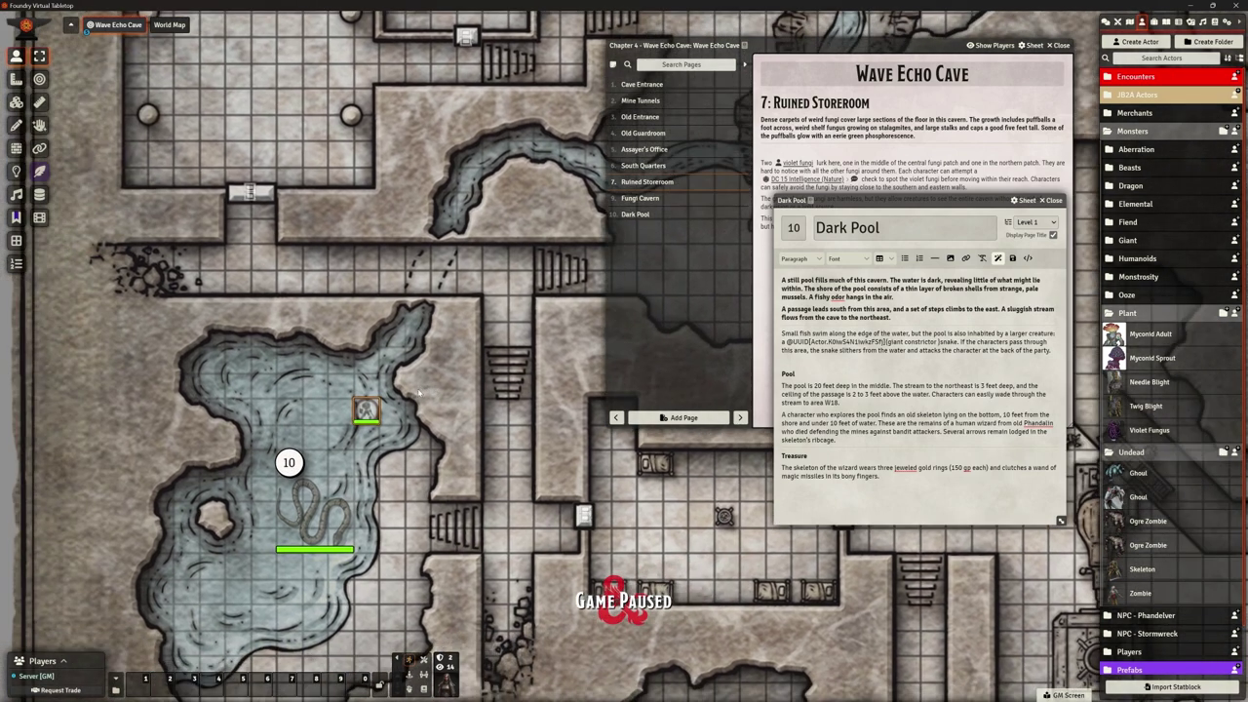
{"action": "scroll", "coordinate": [370, 389], "scroll_direction": "up", "scroll_amount": 2}
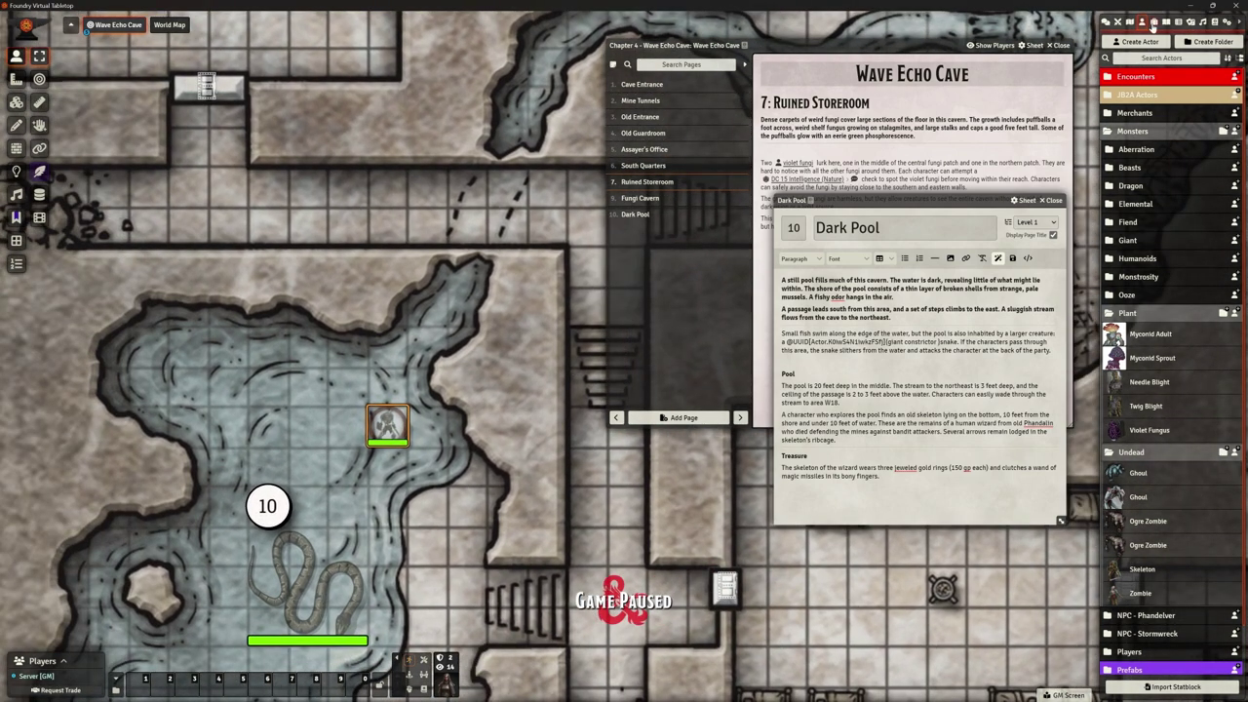
{"action": "left_click", "coordinate": [1153, 21]}
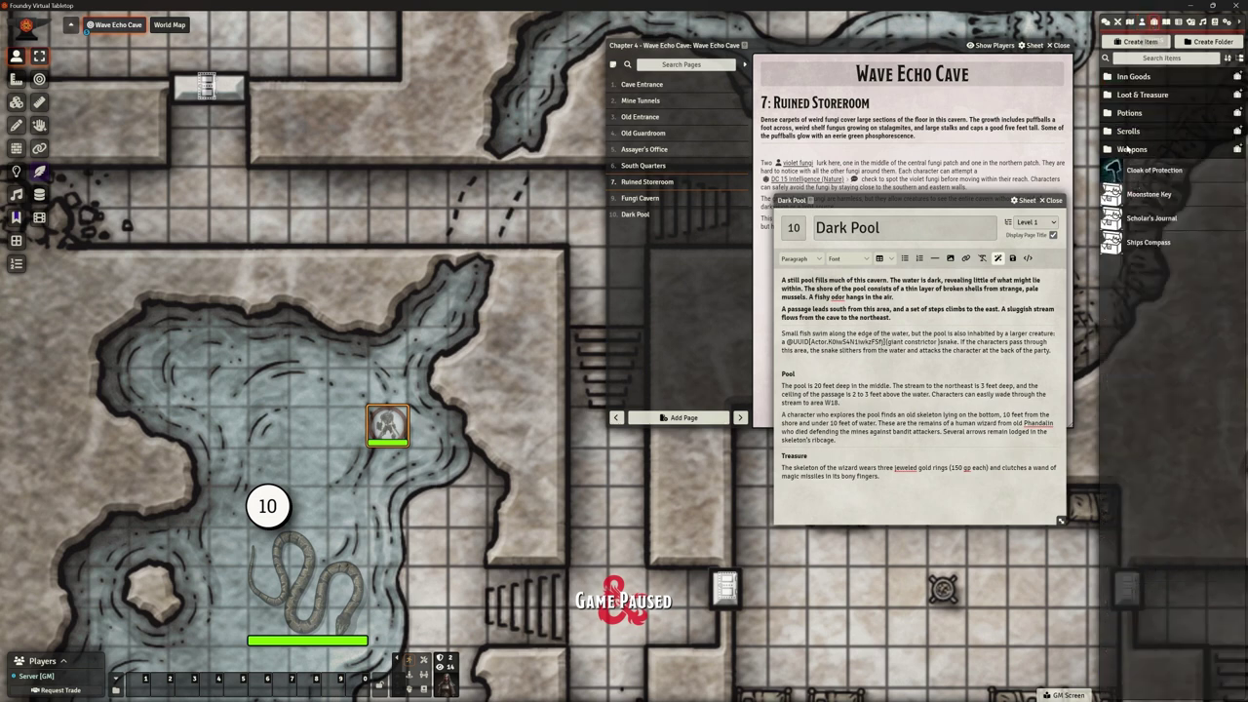
{"action": "left_click", "coordinate": [1131, 149]}
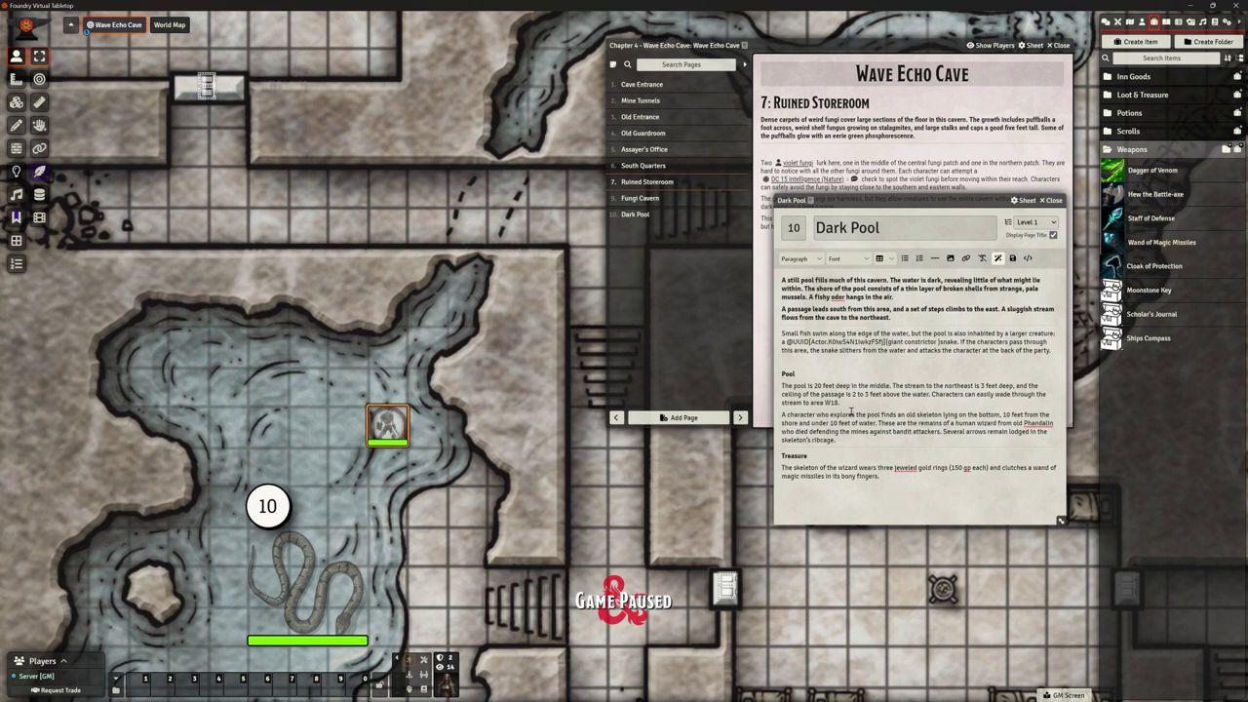
{"action": "left_click_drag", "start_coordinate": [1032, 468], "coordinate": [825, 478]}
{"action": "left_click_drag", "start_coordinate": [1146, 244], "coordinate": [824, 458]}
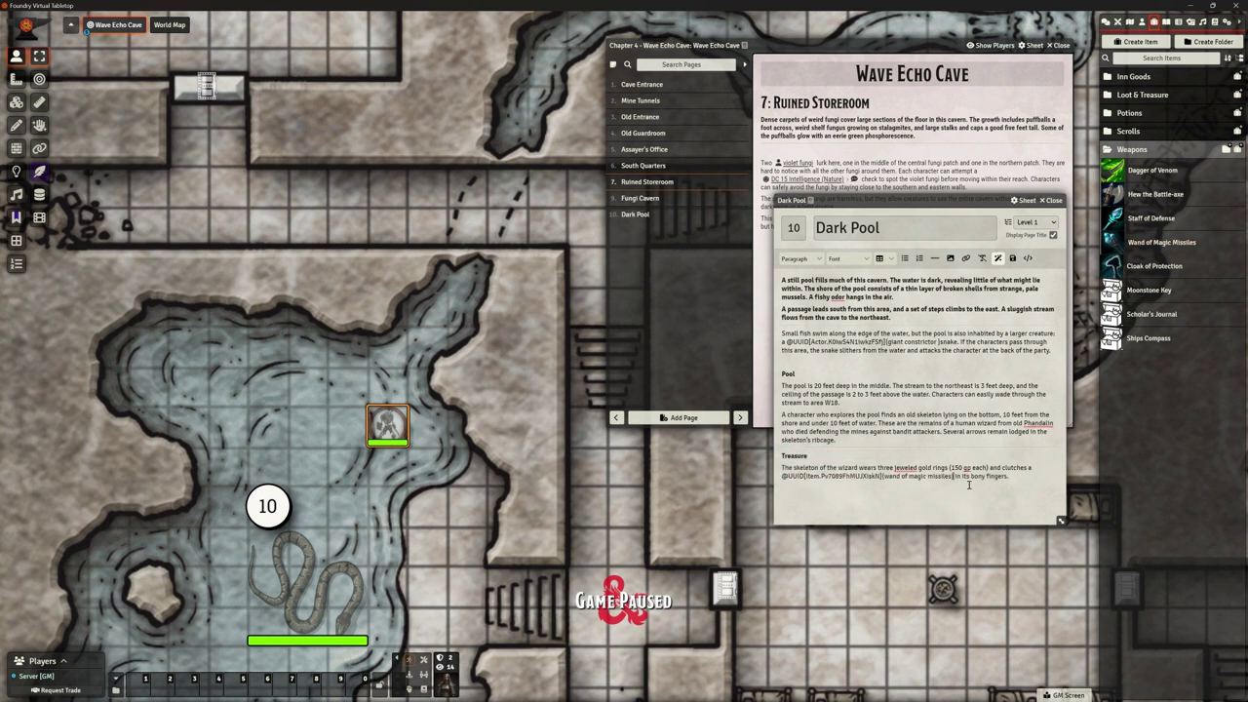
Open the pool skeleton's character sheet, enlarge it, and enable the skeleton as an item pile in its configuration.
{"action": "double_click", "coordinate": [390, 428]}
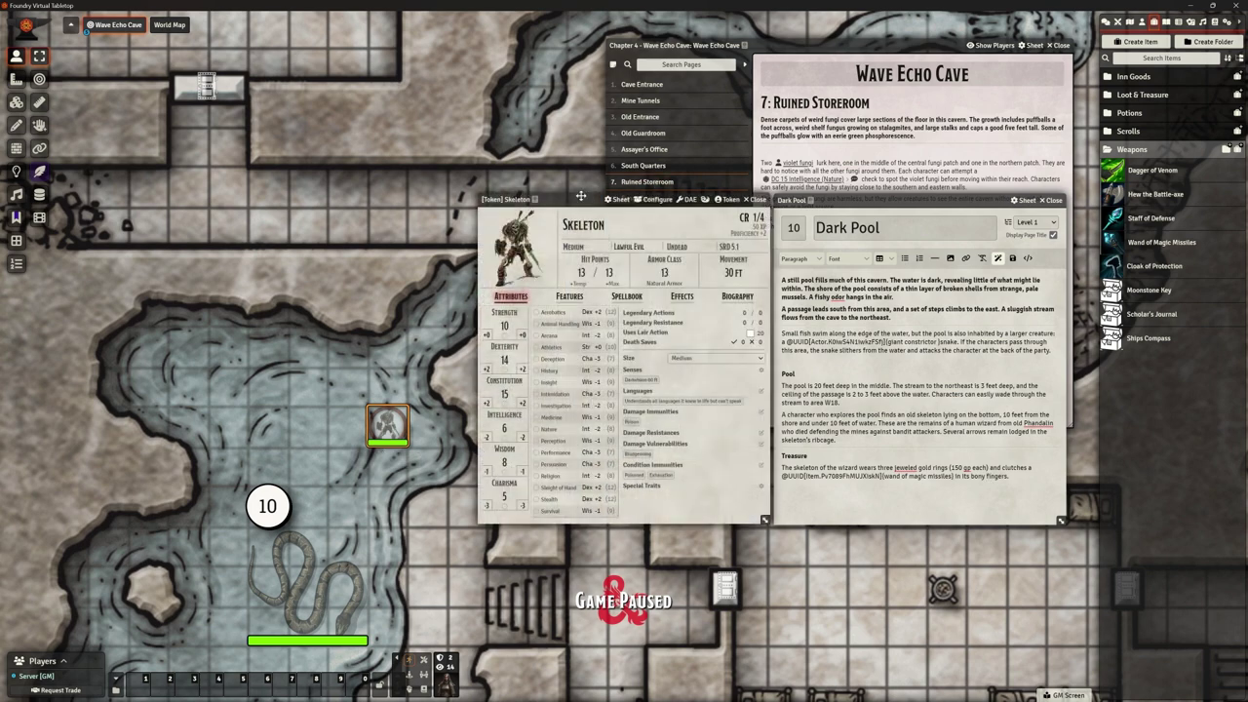
{"action": "left_click_drag", "start_coordinate": [581, 194], "coordinate": [439, 32]}
{"action": "left_click_drag", "start_coordinate": [641, 353], "coordinate": [732, 468]}
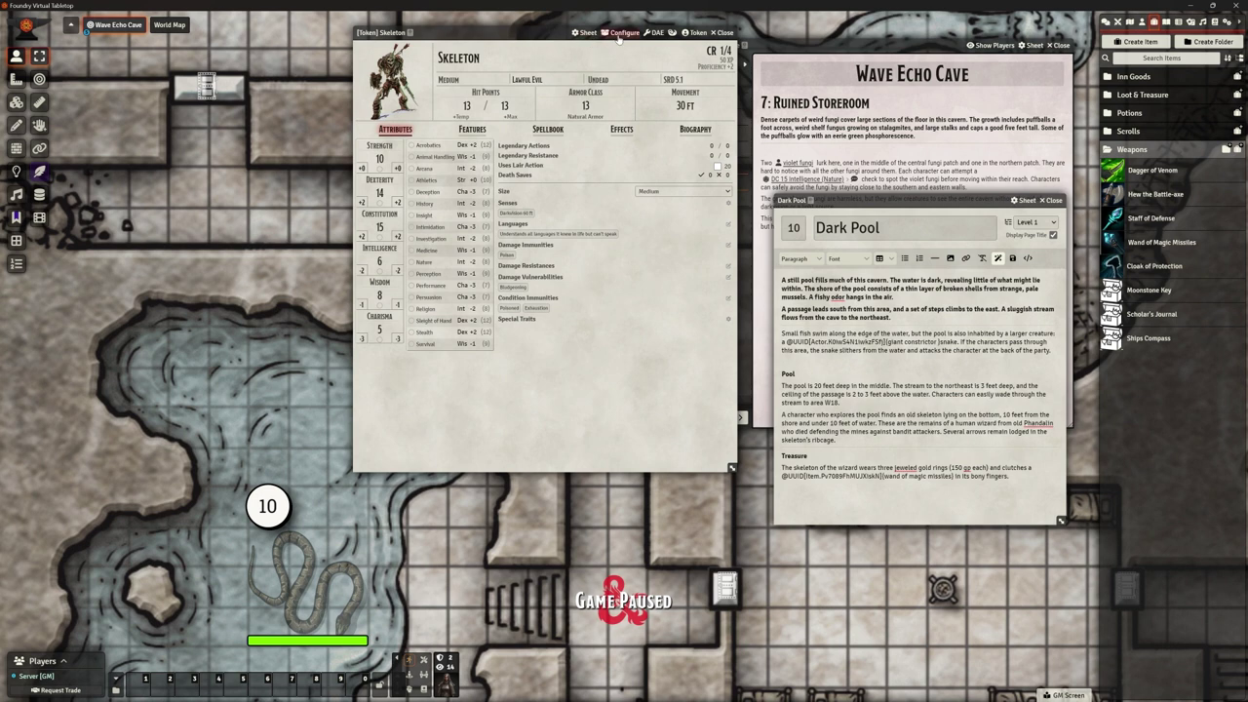
{"action": "left_click", "coordinate": [621, 33]}
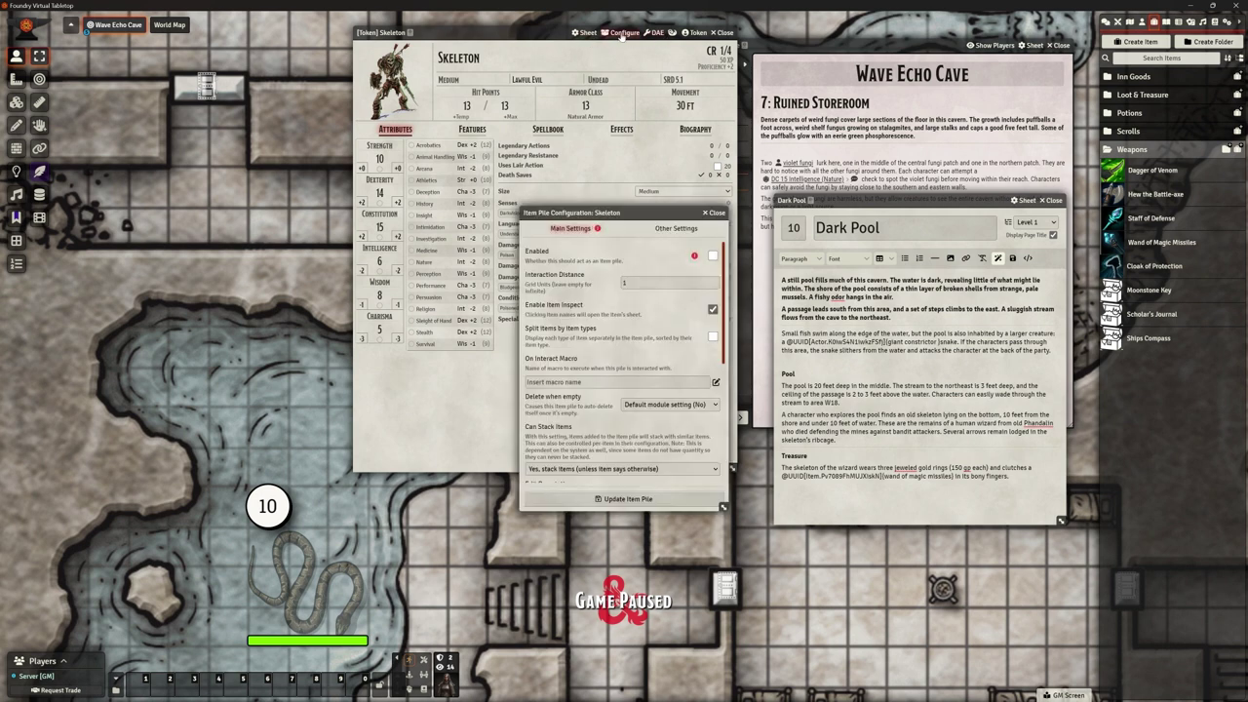
{"action": "left_click", "coordinate": [686, 231]}
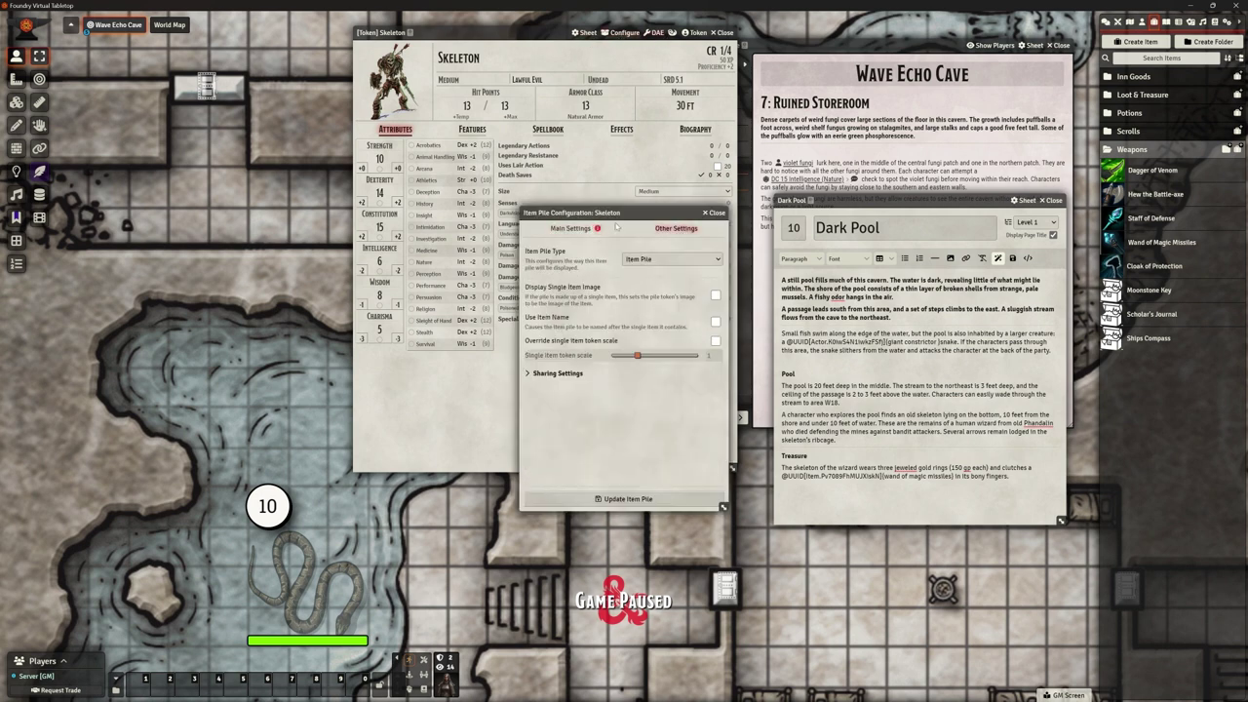
{"action": "left_click", "coordinate": [572, 230]}
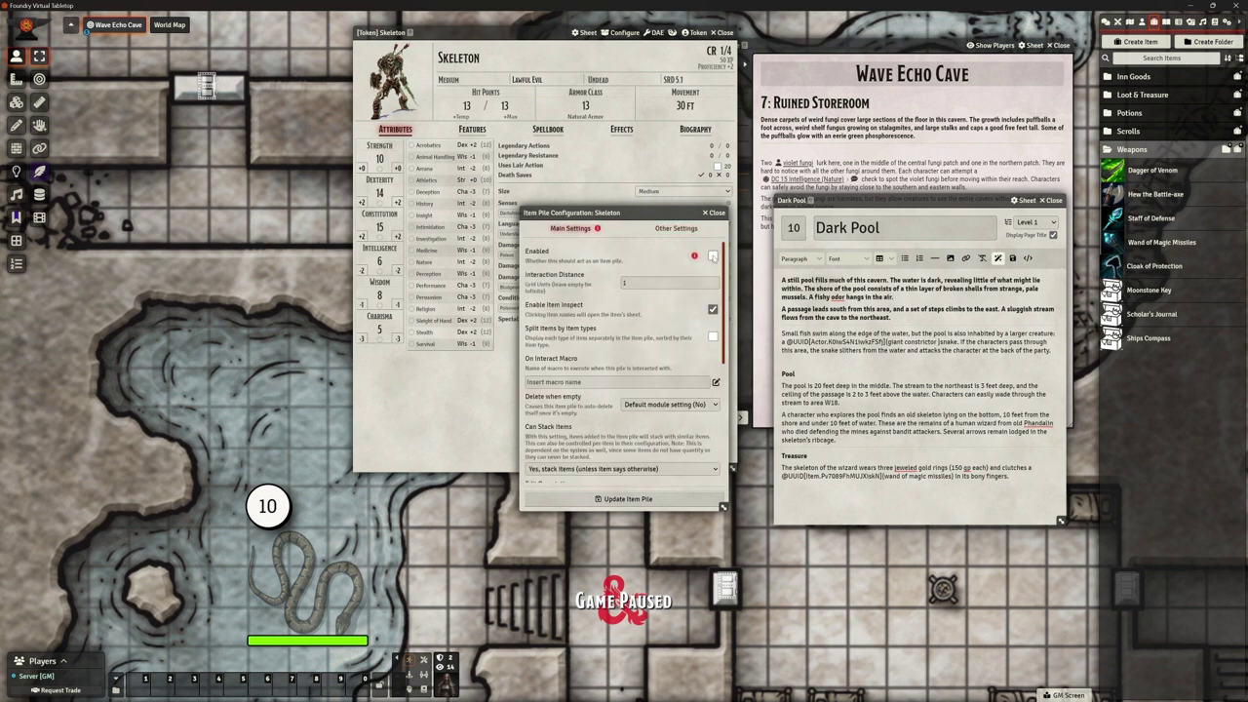
{"action": "left_click", "coordinate": [713, 255]}
{"action": "left_click_drag", "start_coordinate": [631, 213], "coordinate": [605, 123]}
Try the Container and Vault pile types for the skeleton, and set the type back to Item Pile.
{"action": "left_click", "coordinate": [643, 142]}
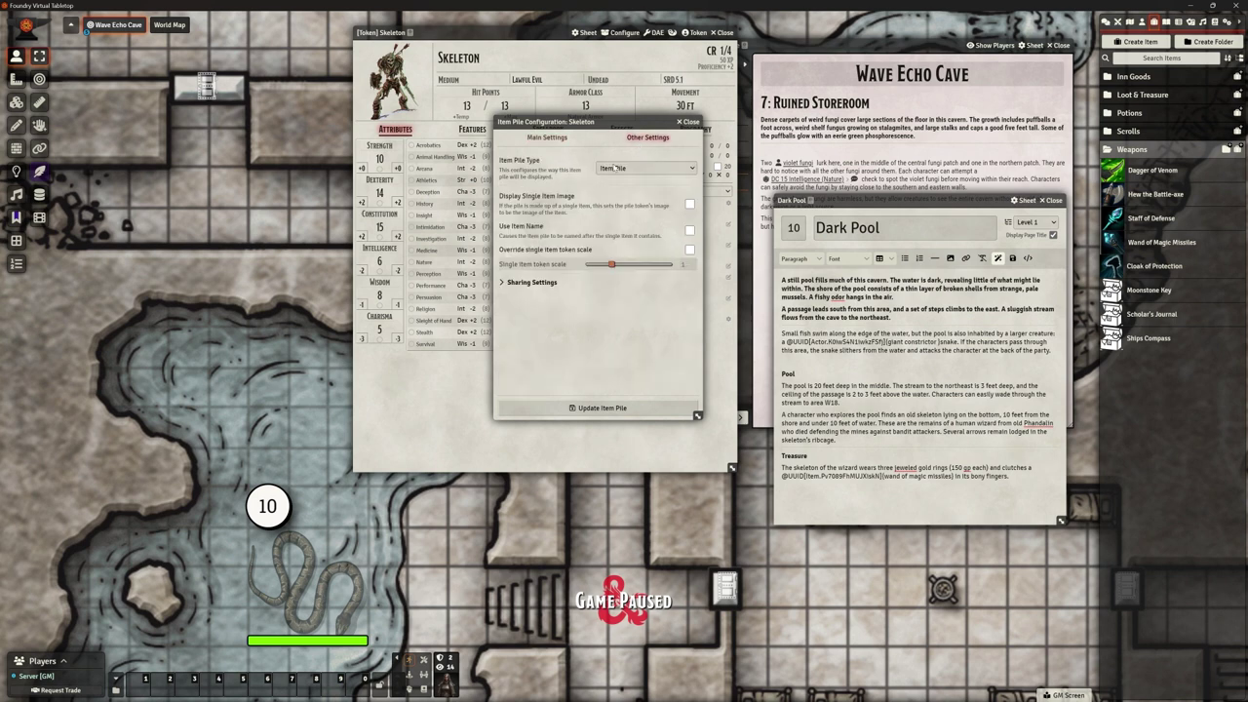
{"action": "left_click", "coordinate": [644, 167]}
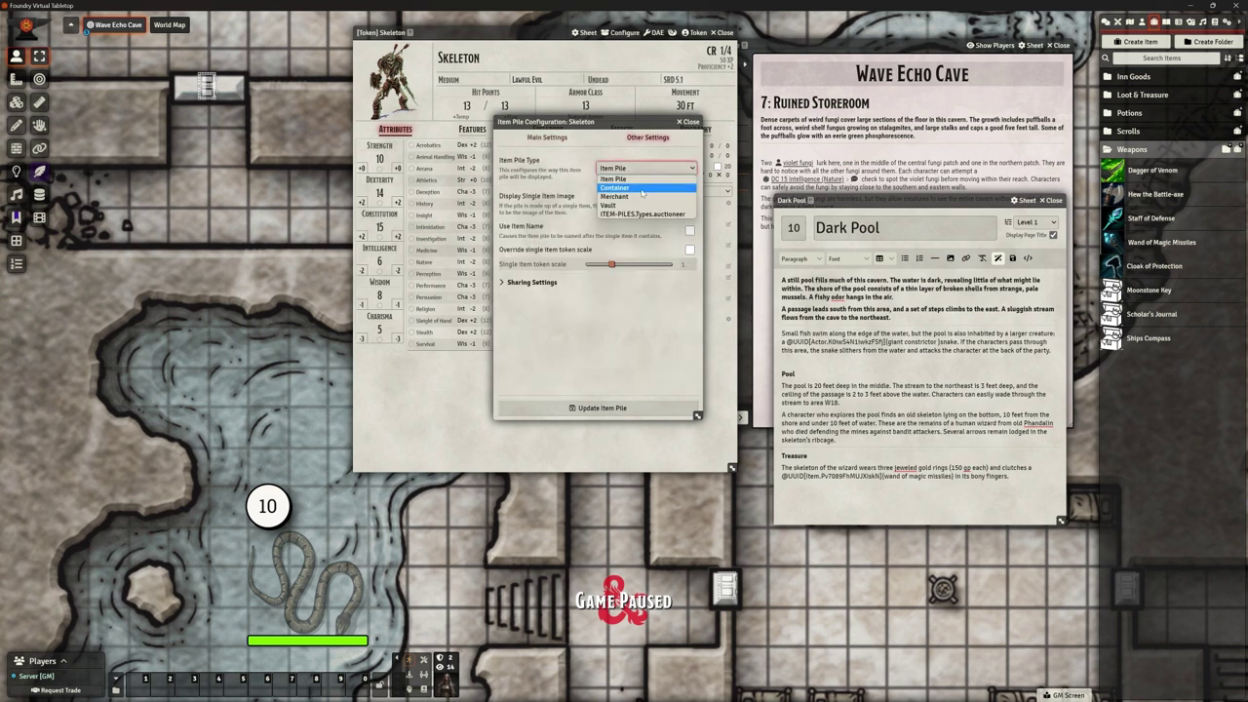
{"action": "left_click", "coordinate": [642, 188]}
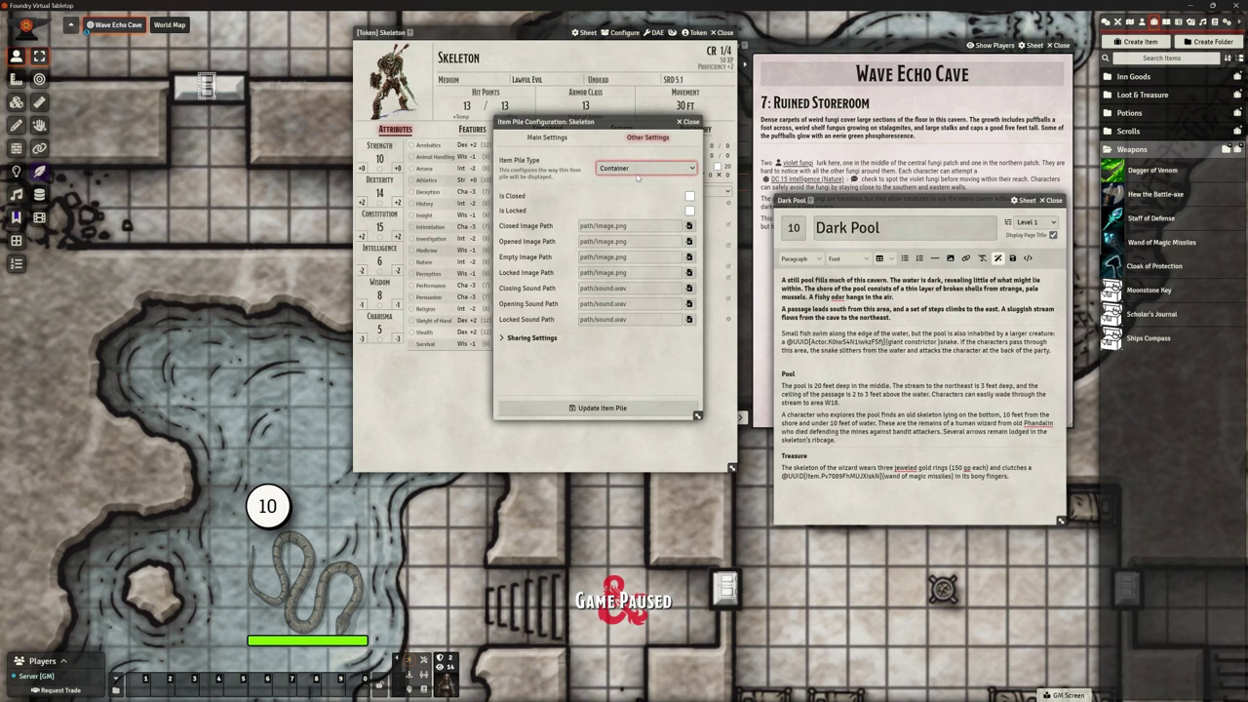
{"action": "left_click", "coordinate": [634, 169]}
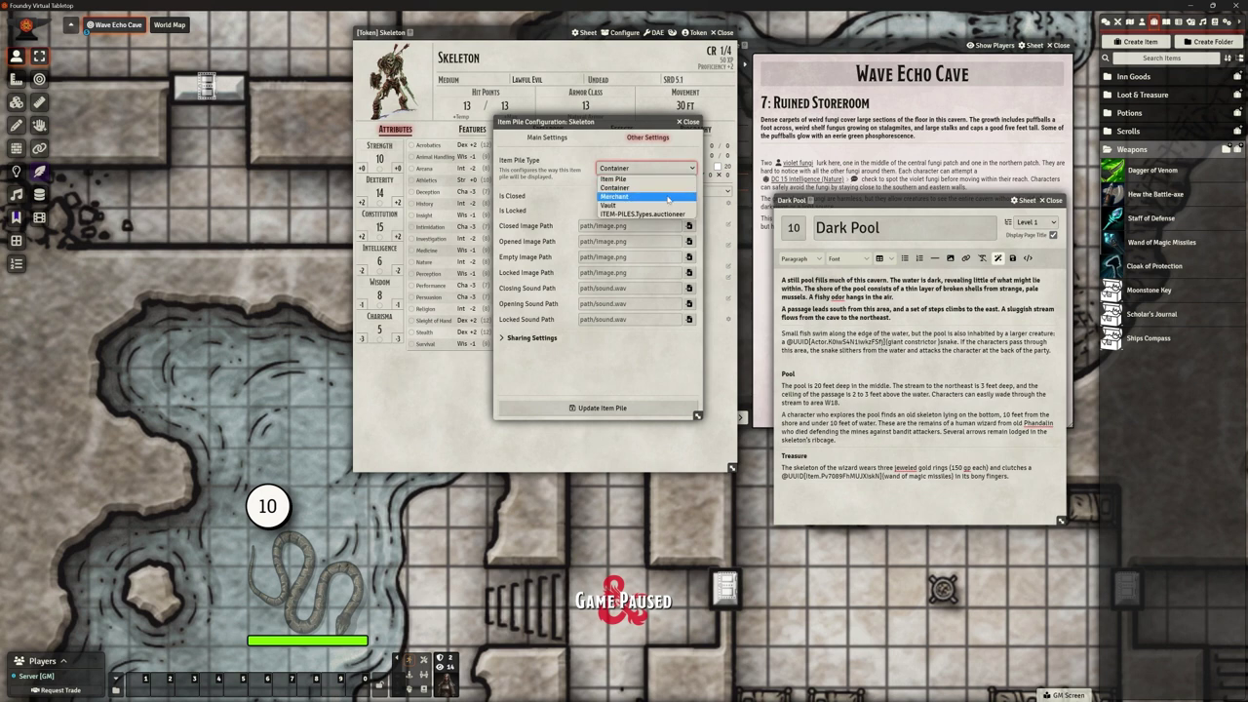
{"action": "left_click", "coordinate": [659, 205]}
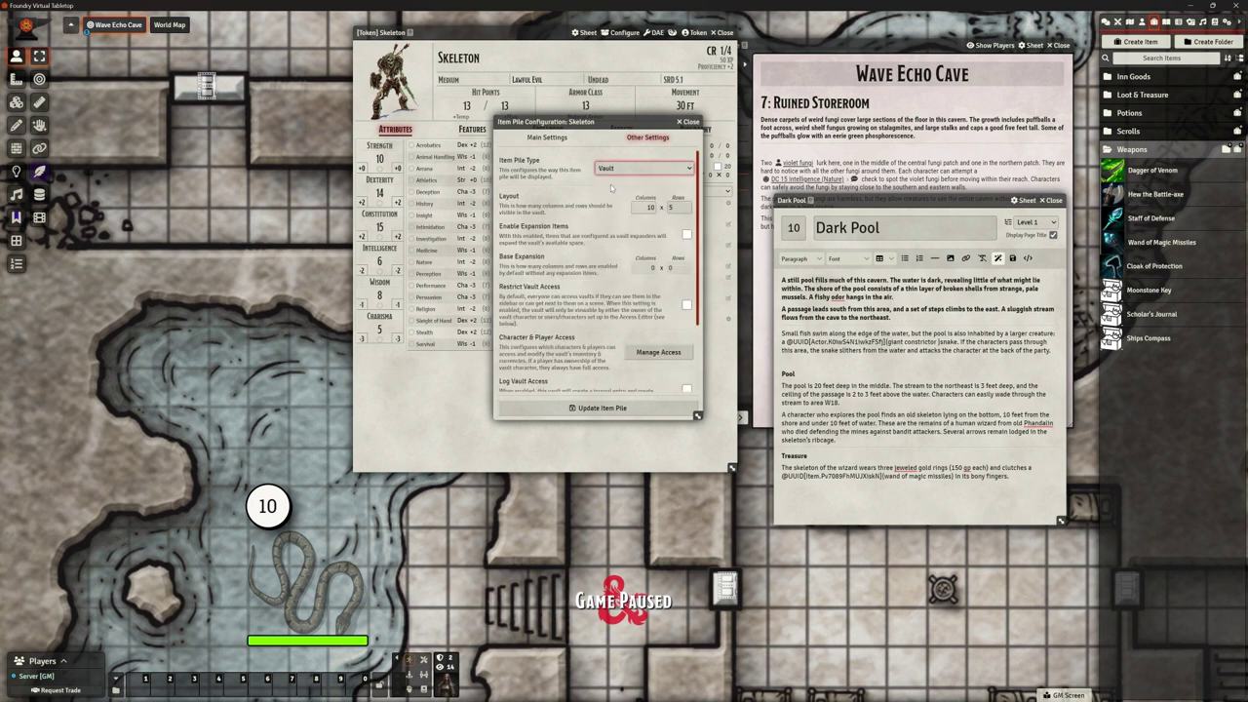
{"action": "left_click", "coordinate": [643, 169]}
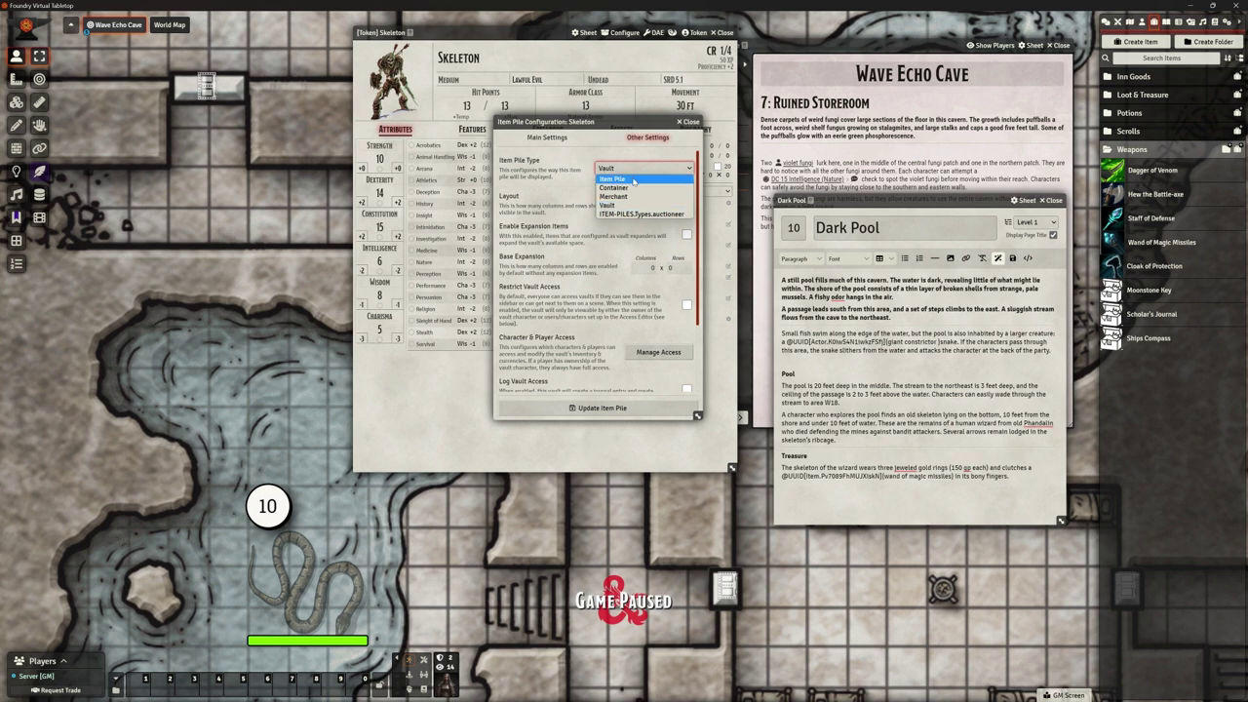
{"action": "left_click", "coordinate": [633, 180]}
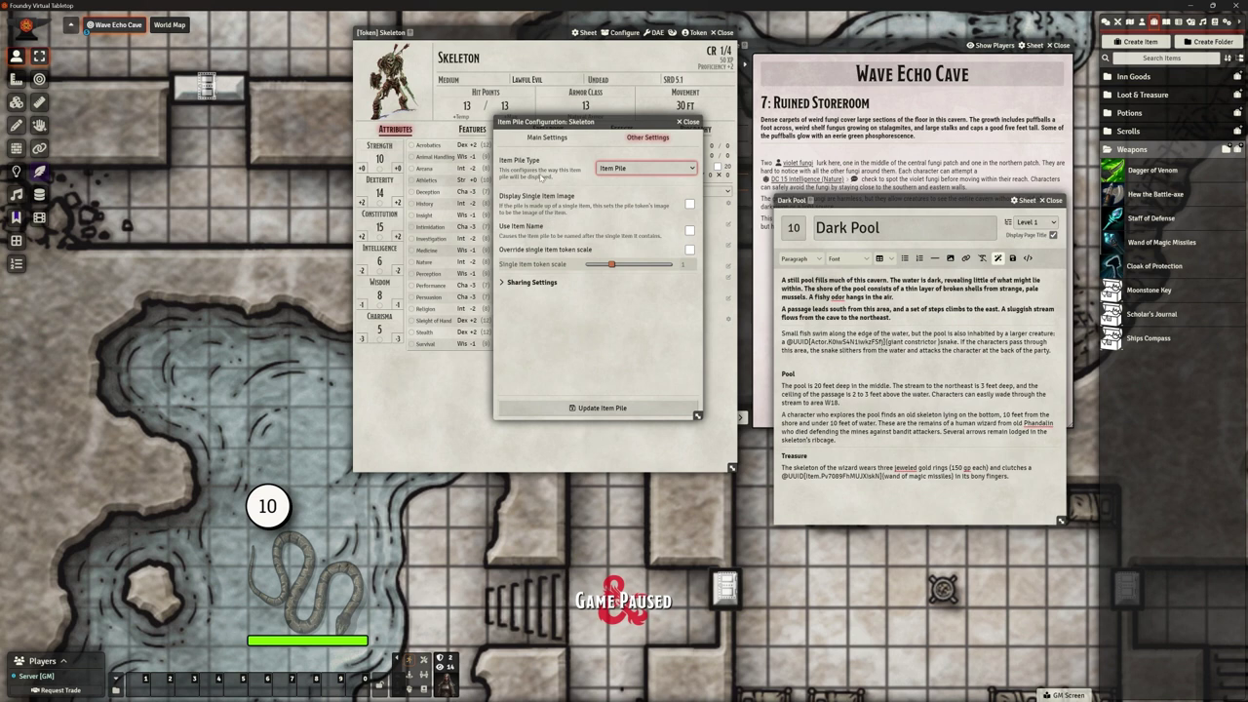
Set the skeleton's item pile to not delete when empty and update the pile configuration.
{"action": "left_click", "coordinate": [549, 137]}
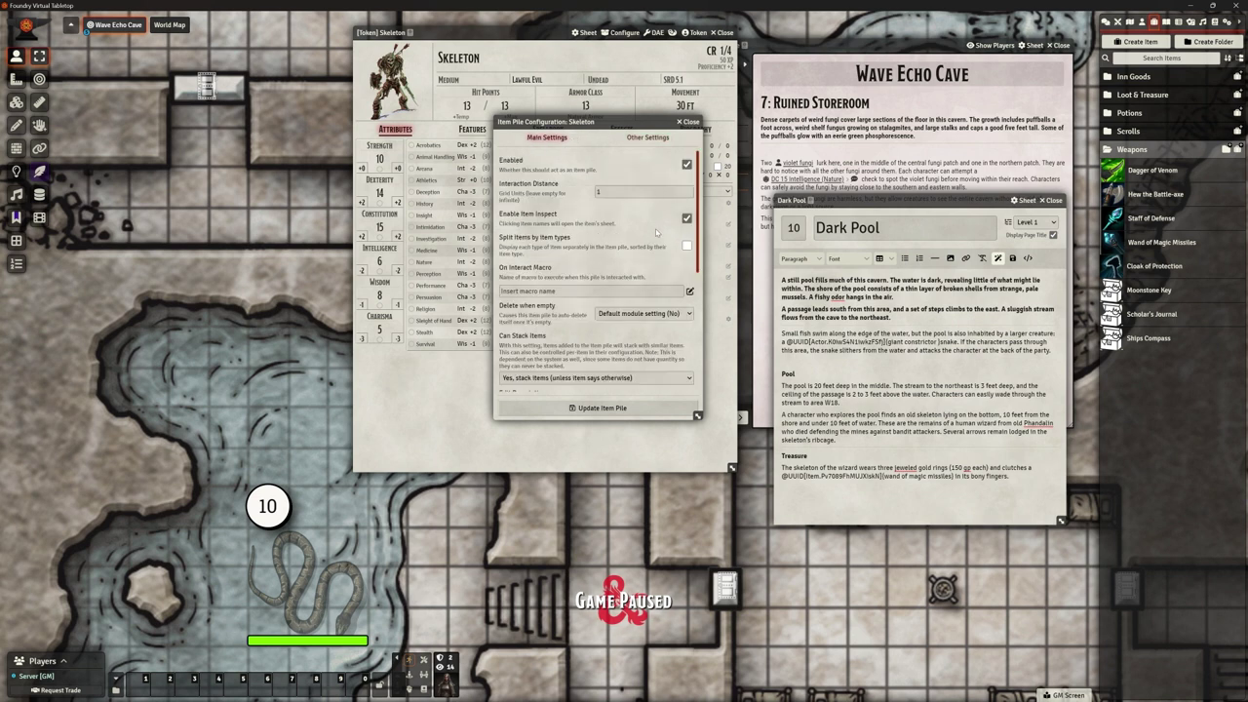
{"action": "scroll", "coordinate": [635, 256], "scroll_direction": "down", "scroll_amount": 3}
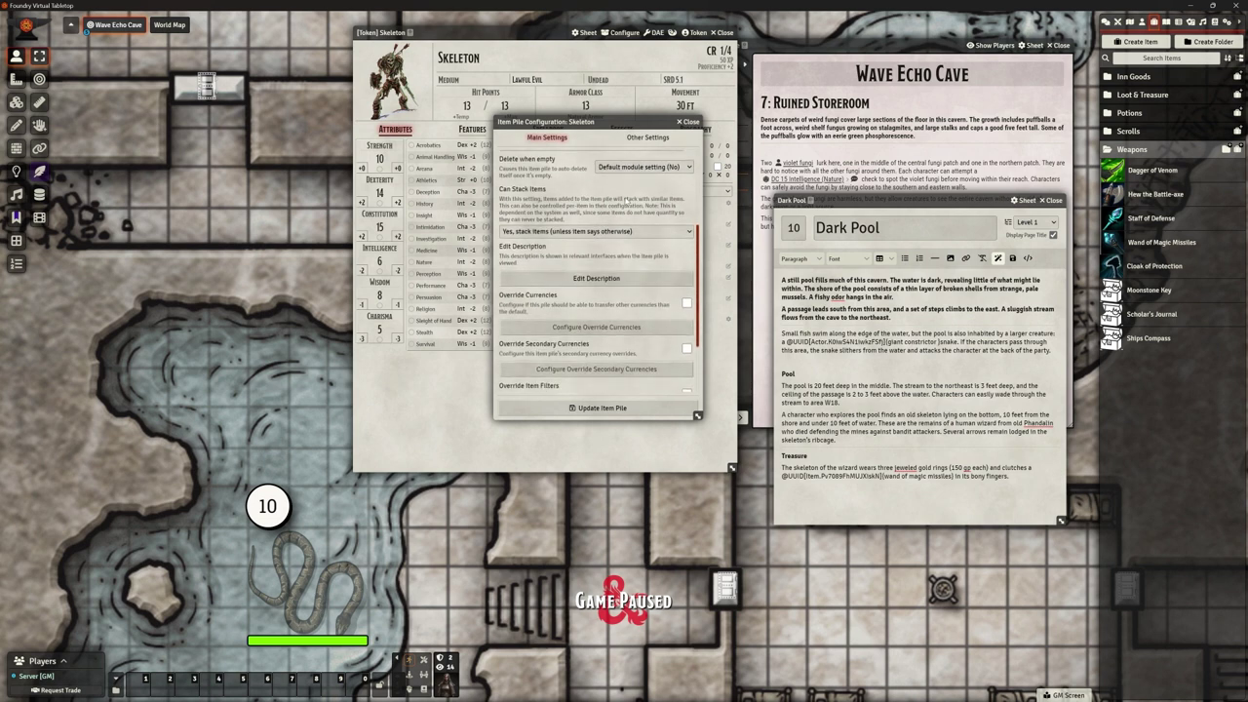
{"action": "scroll", "coordinate": [620, 195], "scroll_direction": "up", "scroll_amount": 1}
{"action": "left_click", "coordinate": [615, 216]}
{"action": "left_click", "coordinate": [622, 245]}
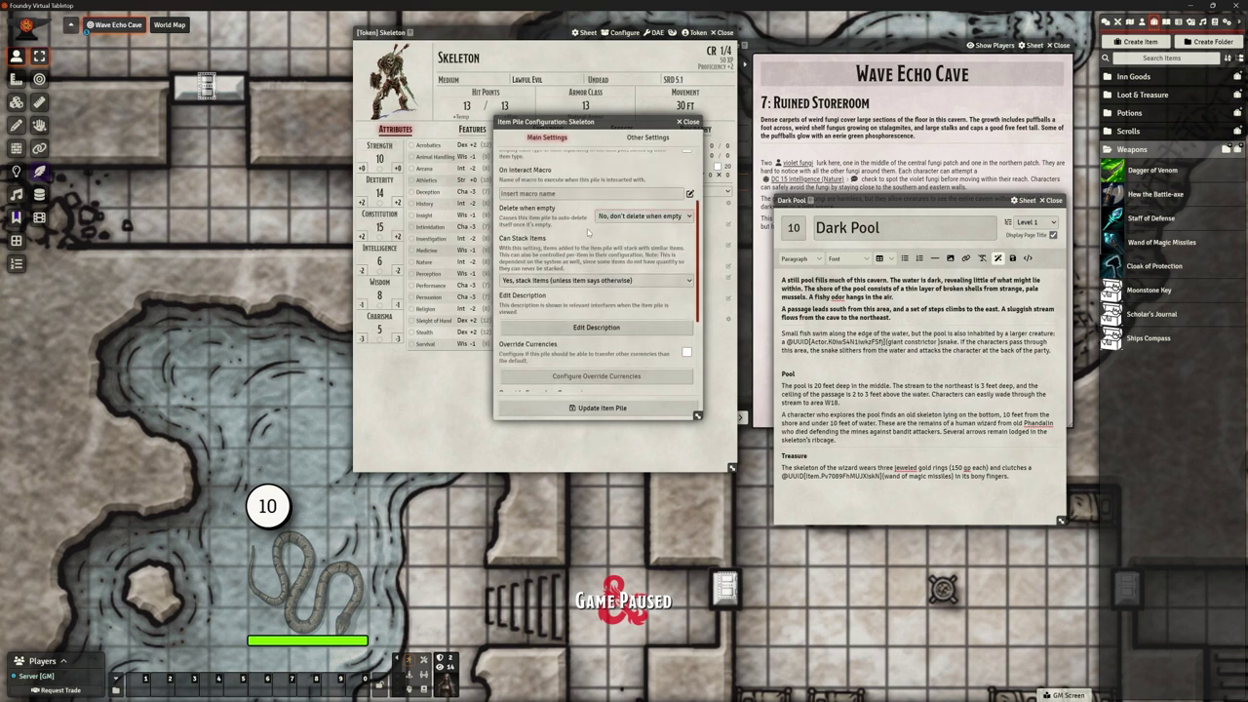
{"action": "left_click", "coordinate": [600, 408]}
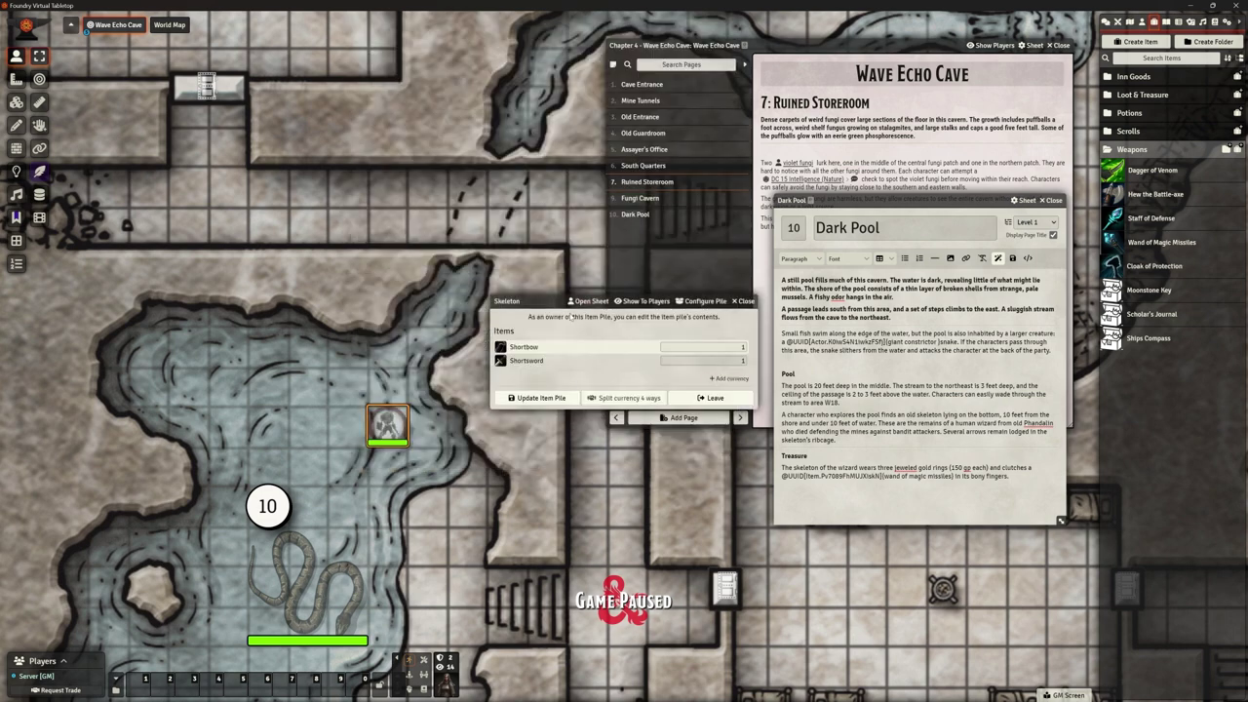
Duplicate the Gold Bracelet item in the Jewellery folder under Loot & Treasure.
{"action": "left_click_drag", "start_coordinate": [552, 297], "coordinate": [445, 85]}
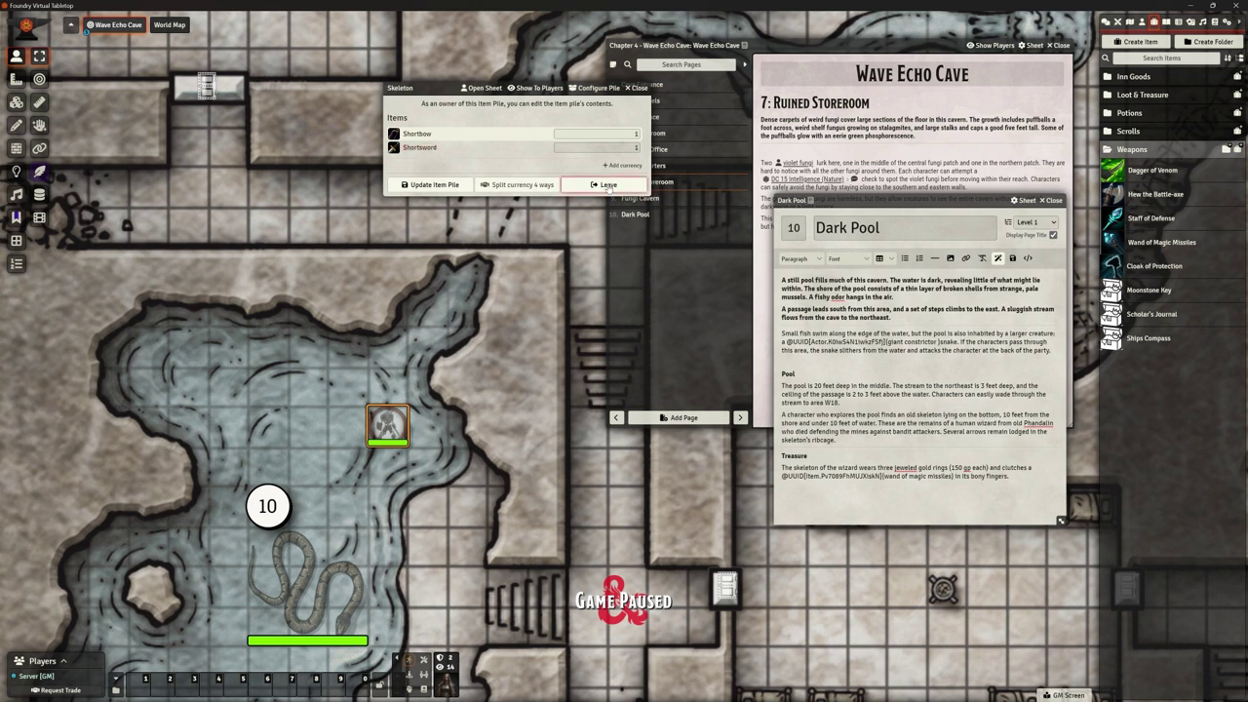
{"action": "left_click", "coordinate": [1131, 149]}
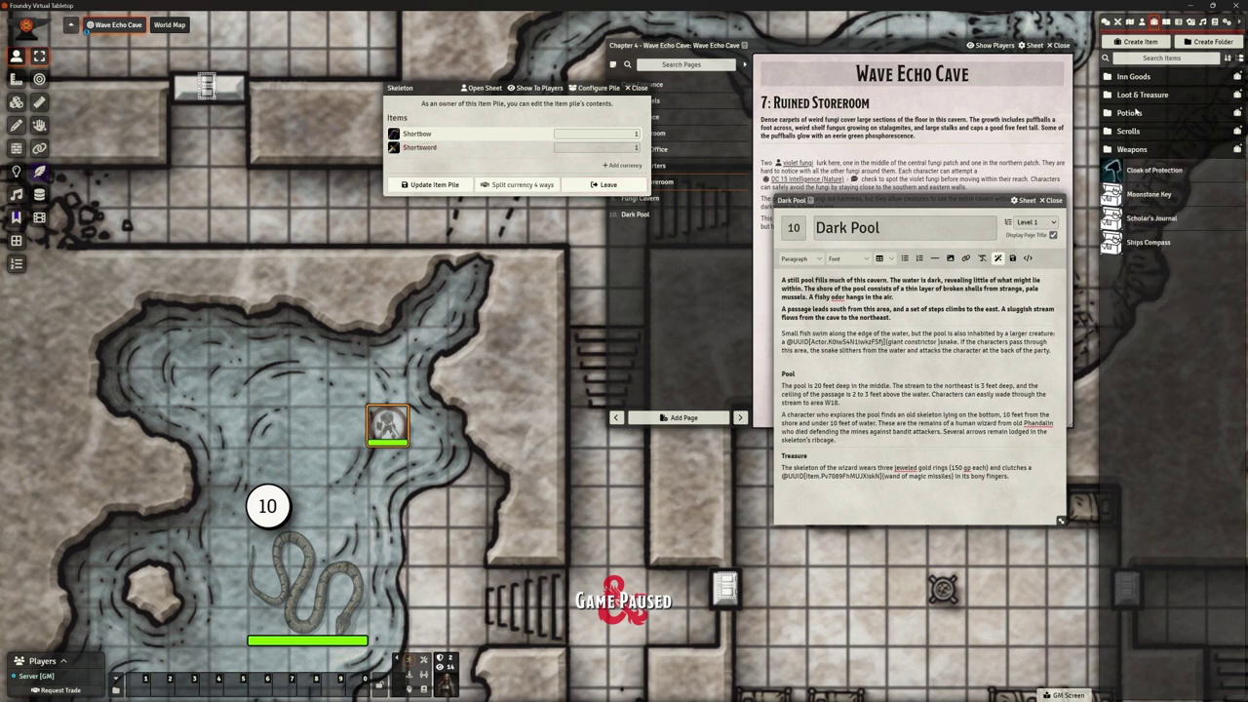
{"action": "left_click", "coordinate": [1138, 96]}
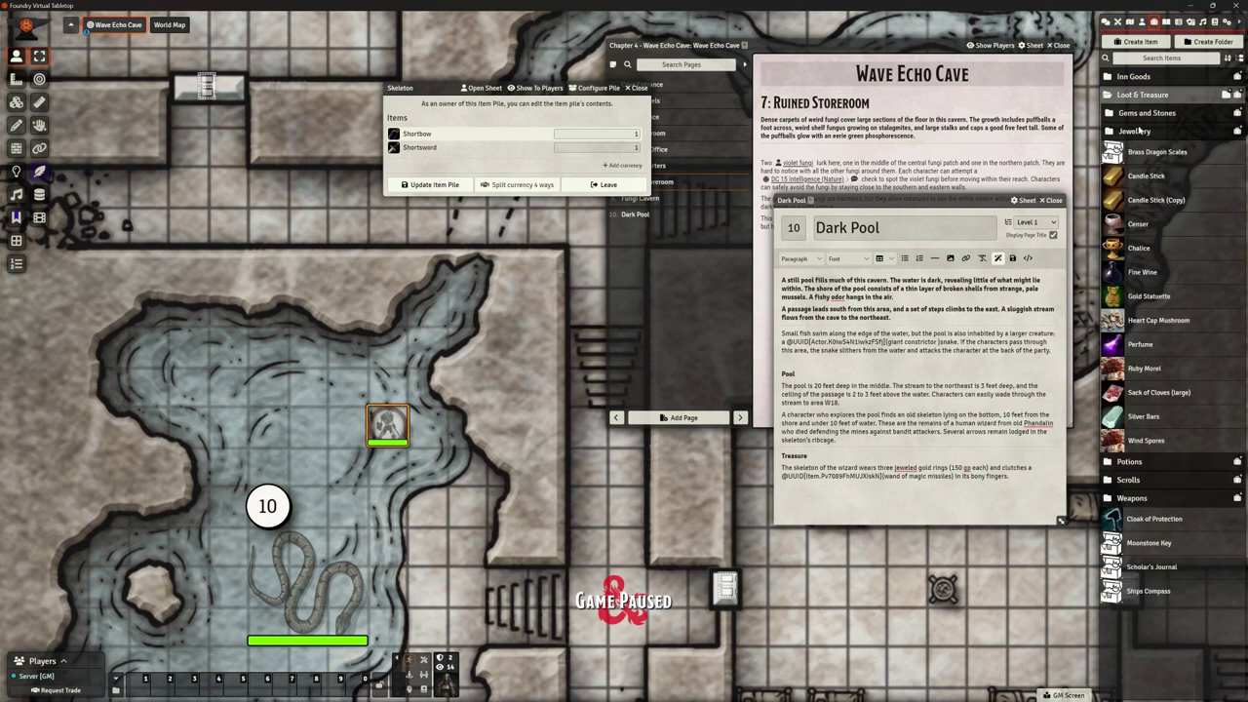
{"action": "left_click", "coordinate": [1139, 130]}
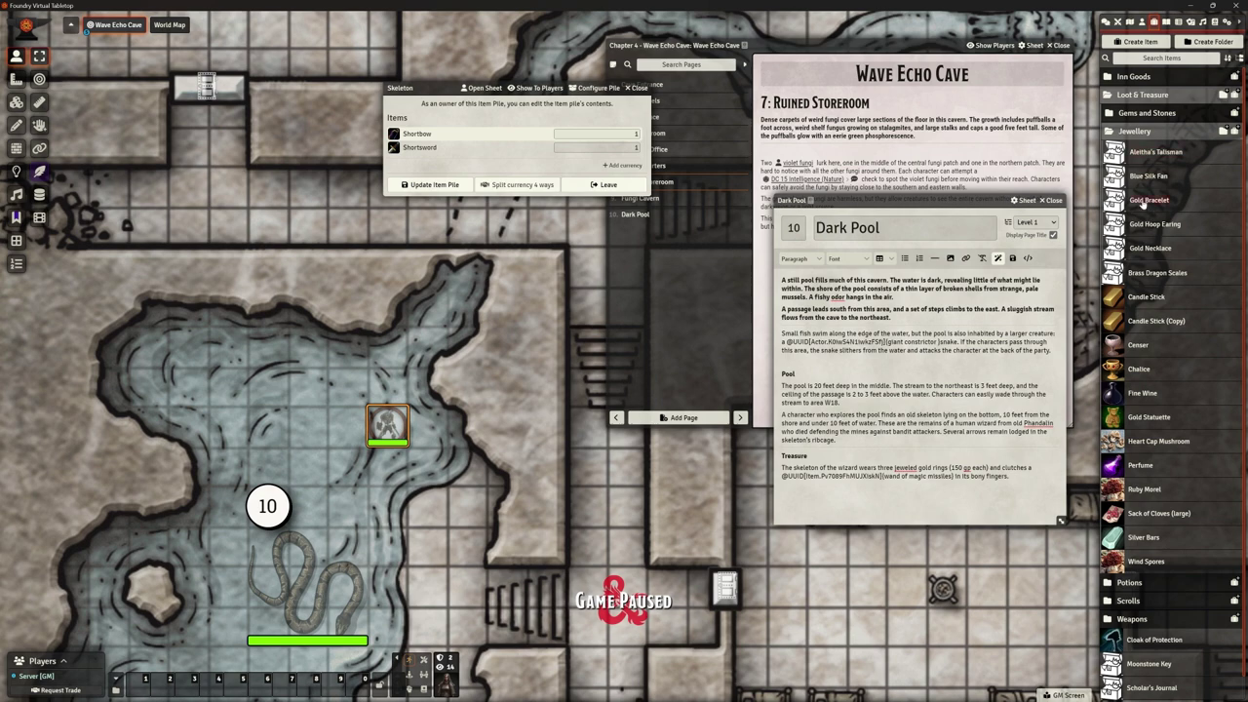
{"action": "right_click", "coordinate": [1144, 202]}
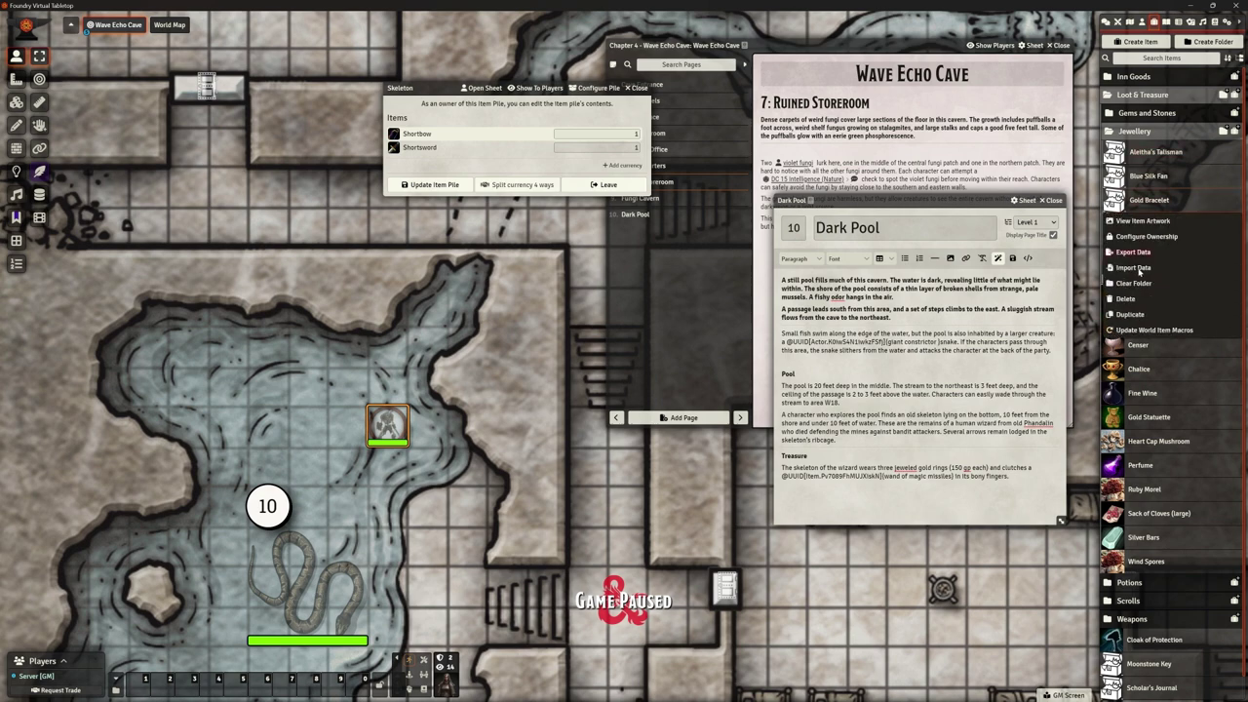
{"action": "left_click", "coordinate": [1139, 315]}
Open the copied bracelet, rename it Gold Ring, and set its price to 150 gp.
{"action": "left_click", "coordinate": [1146, 227]}
{"action": "left_click_drag", "start_coordinate": [572, 292], "coordinate": [646, 293]}
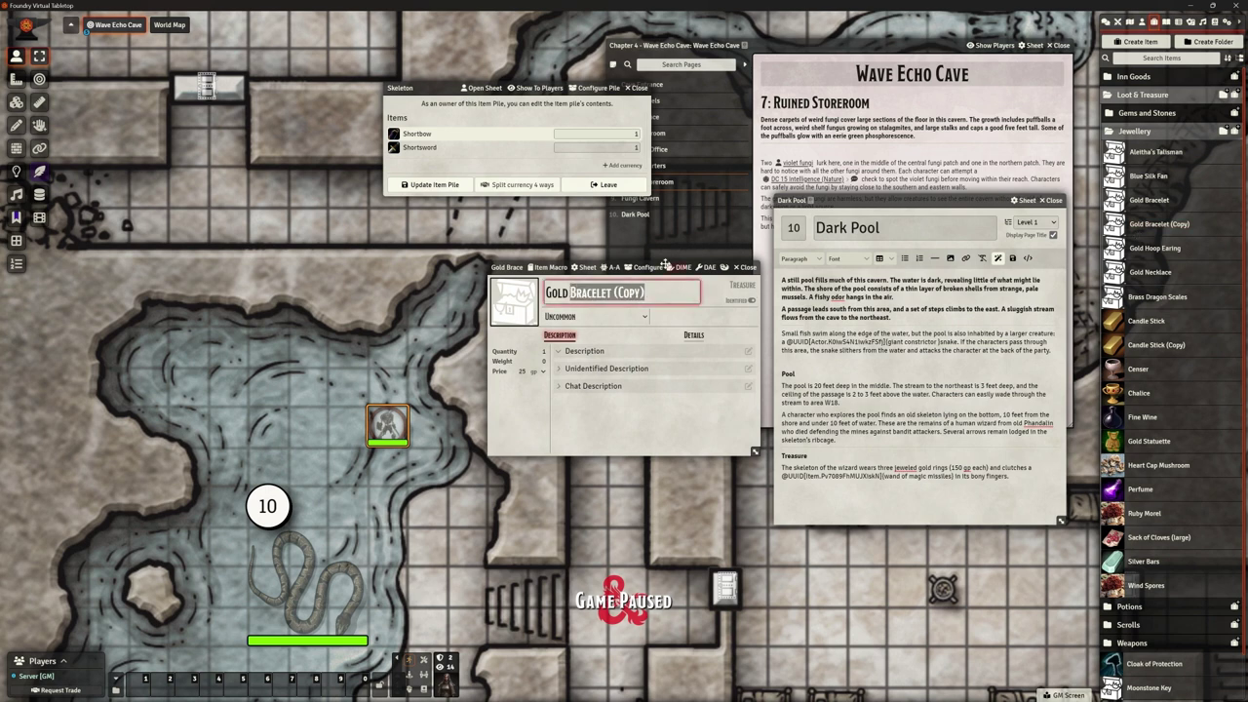
{"action": "type", "text": "Rin"}
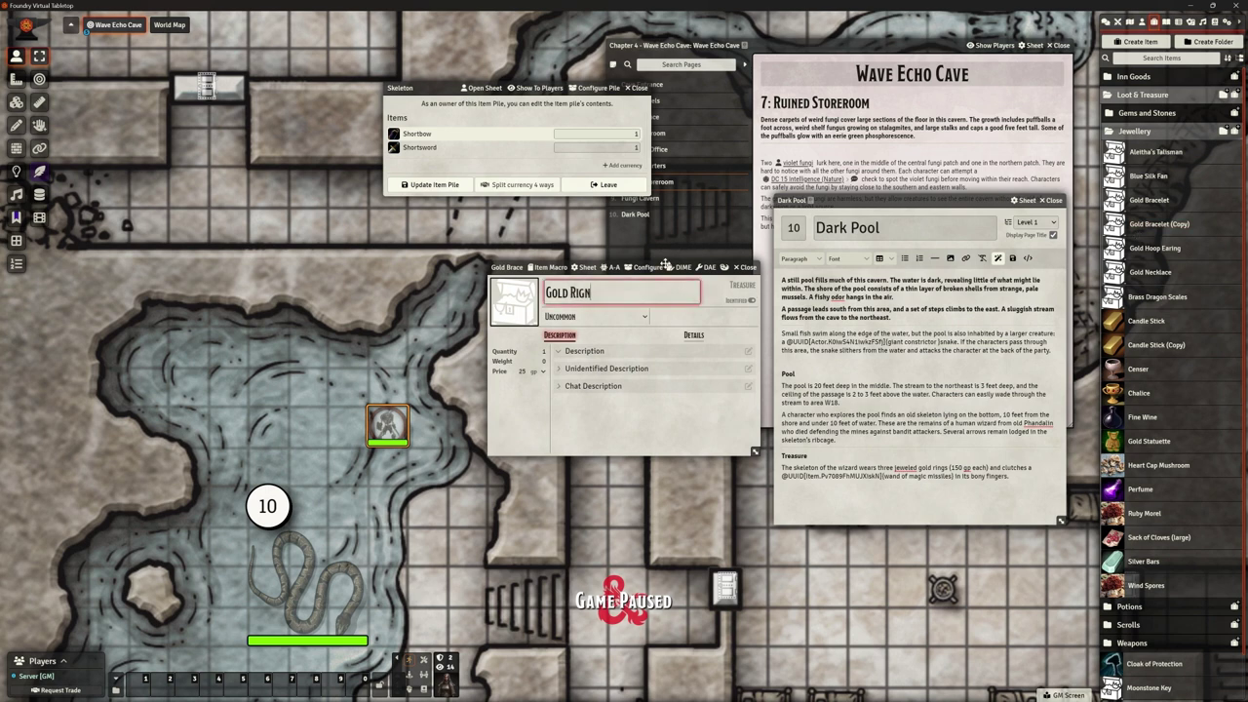
{"action": "type", "text": "g"}
{"action": "left_click", "coordinate": [518, 372]}
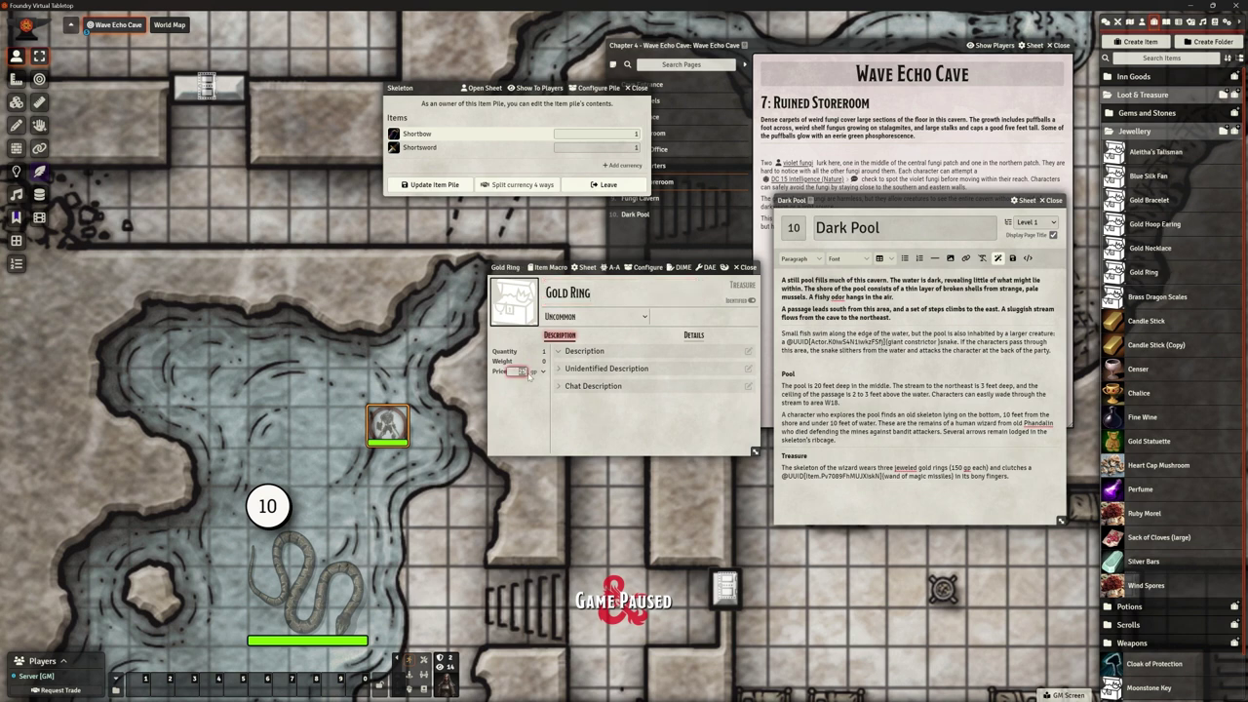
{"action": "left_click", "coordinate": [528, 413]}
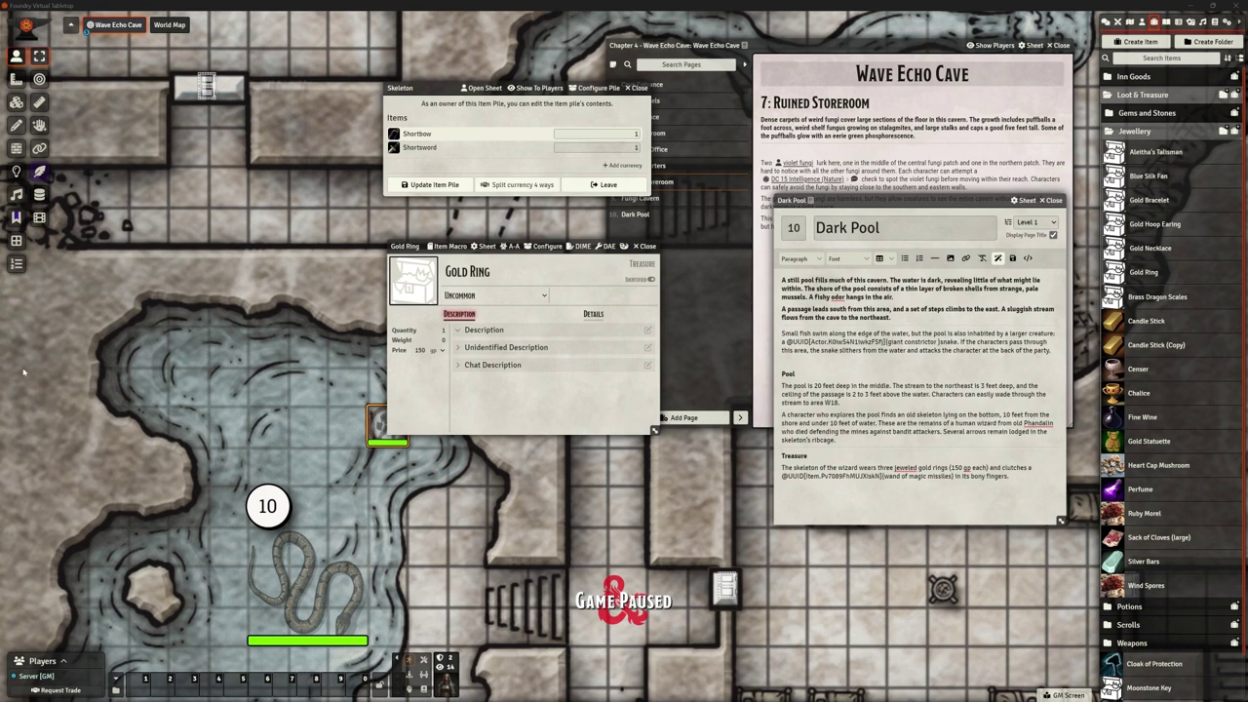
Upload Gold Ring.jpg to the Items folder in DM Folder of Stuff and use it as the Gold Ring's image.
{"action": "left_click", "coordinate": [409, 277]}
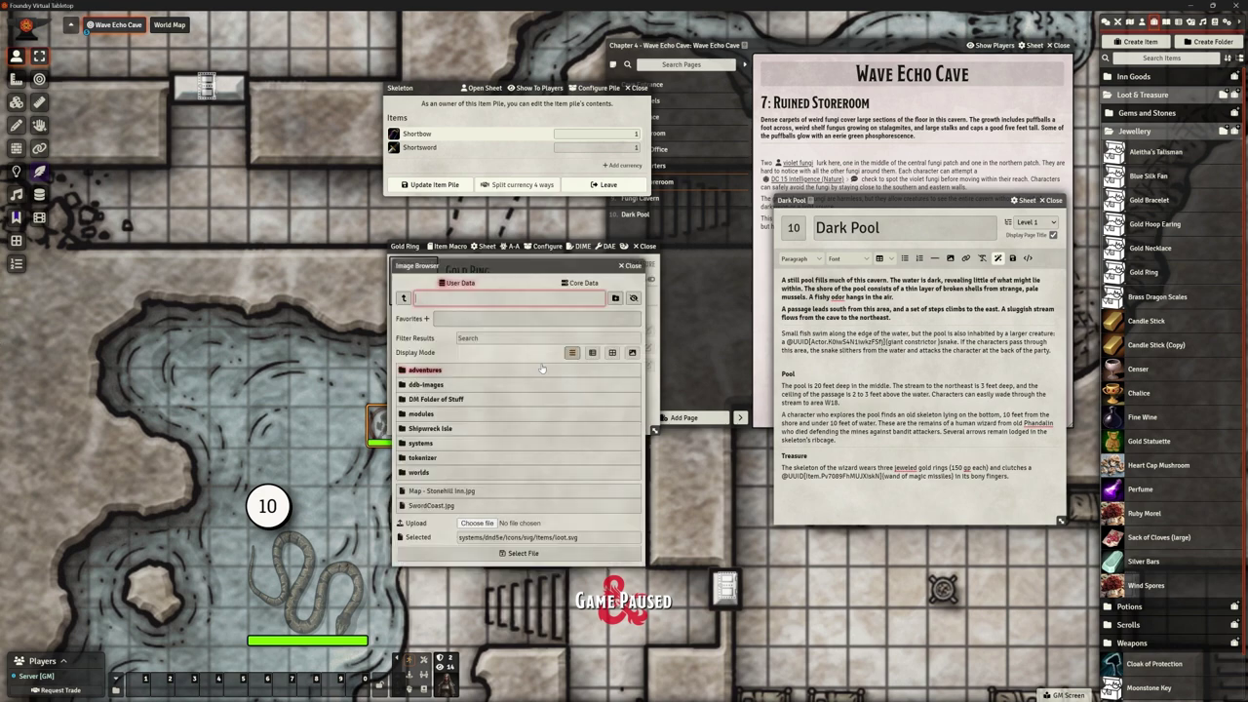
{"action": "left_click", "coordinate": [459, 400]}
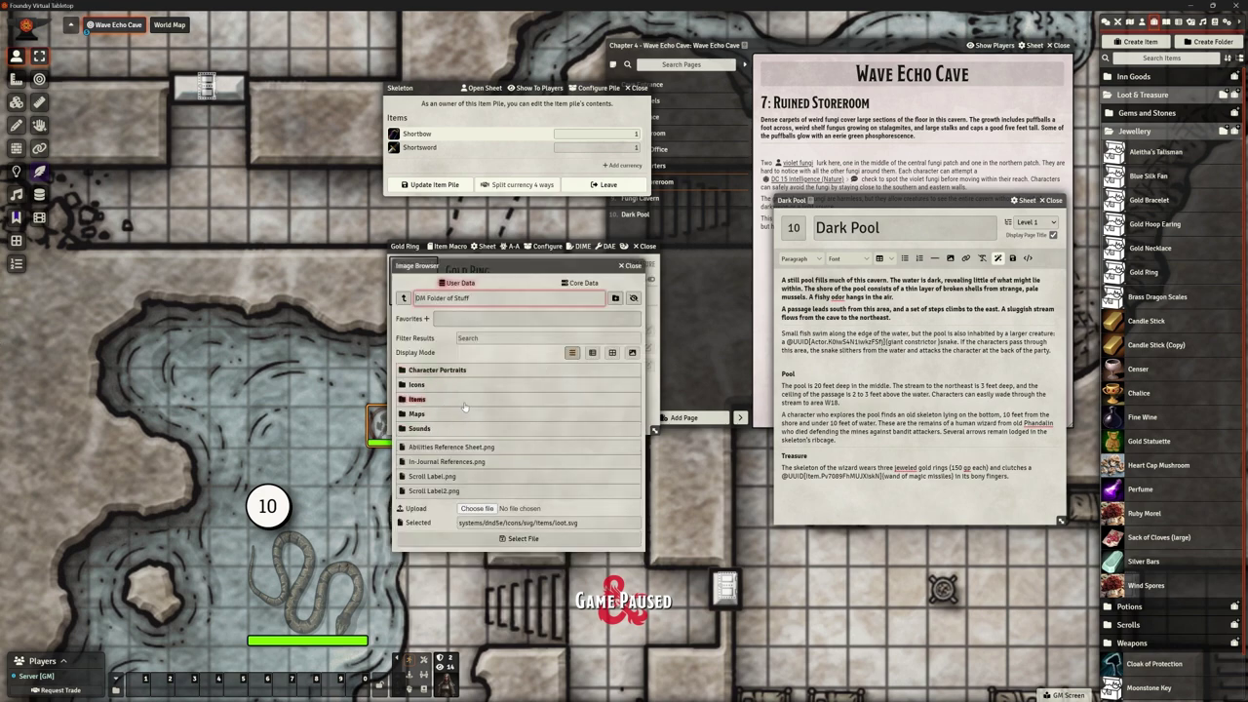
{"action": "left_click", "coordinate": [459, 399]}
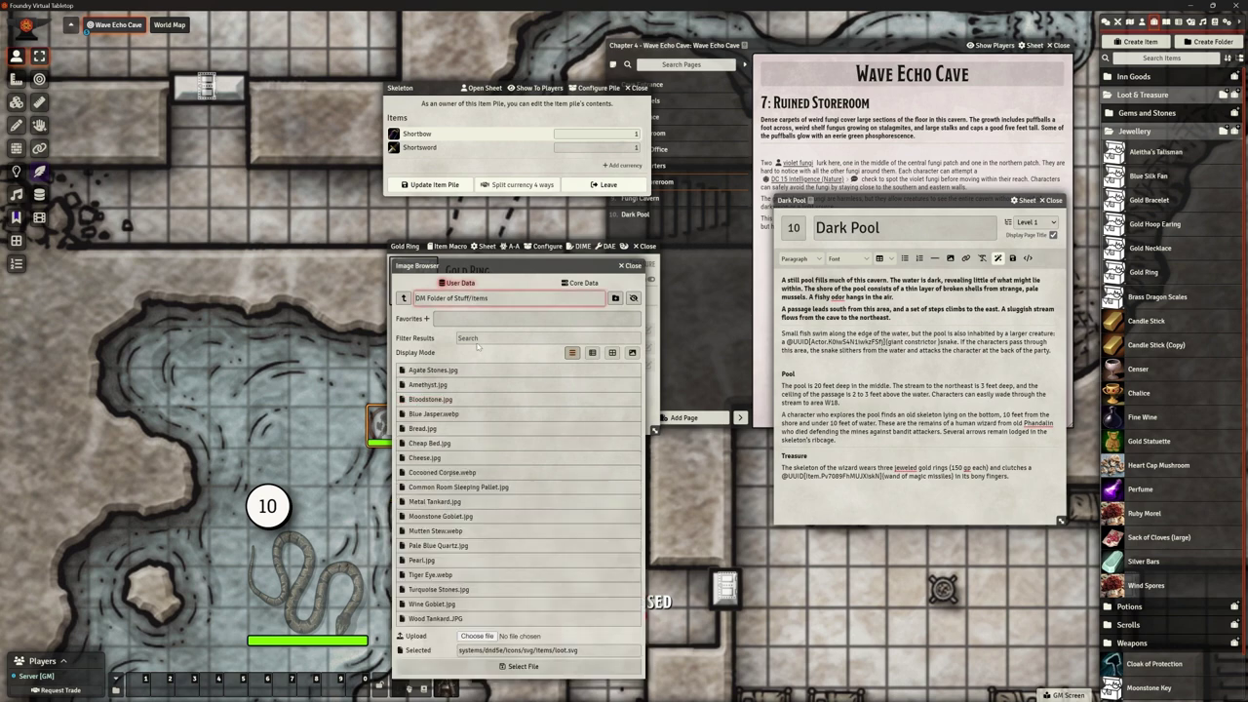
{"action": "left_click", "coordinate": [477, 636]}
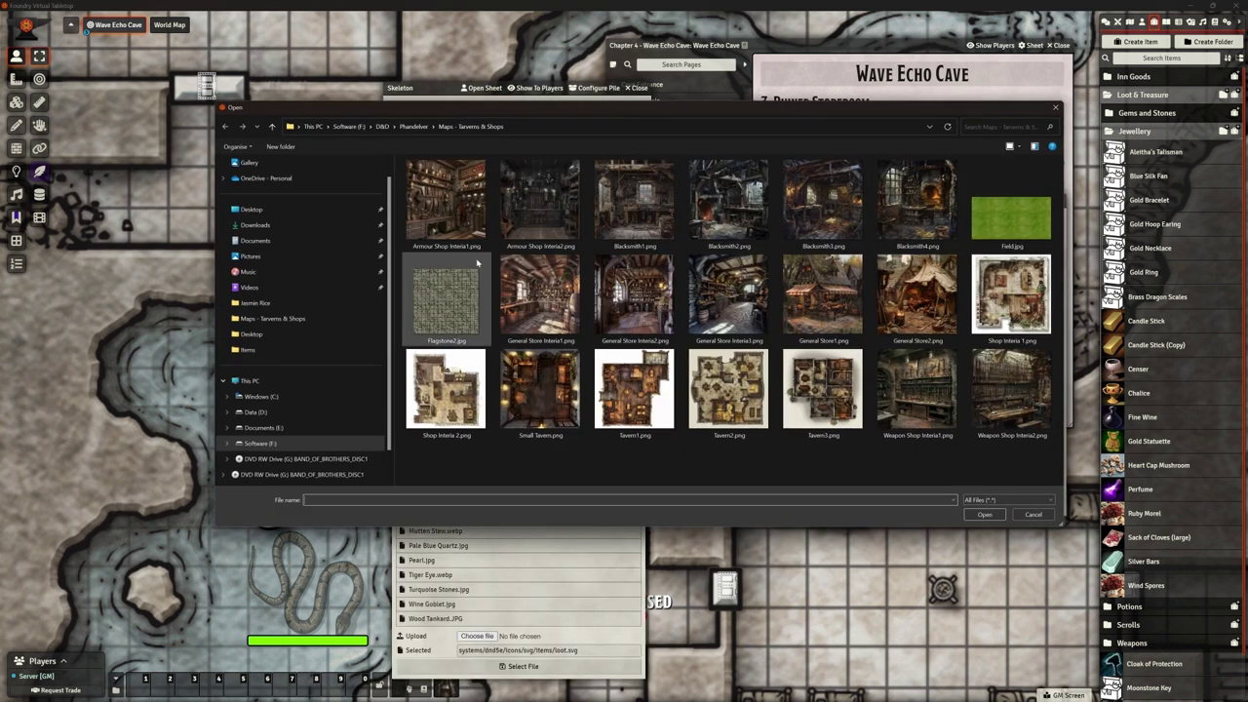
{"action": "left_click", "coordinate": [413, 126]}
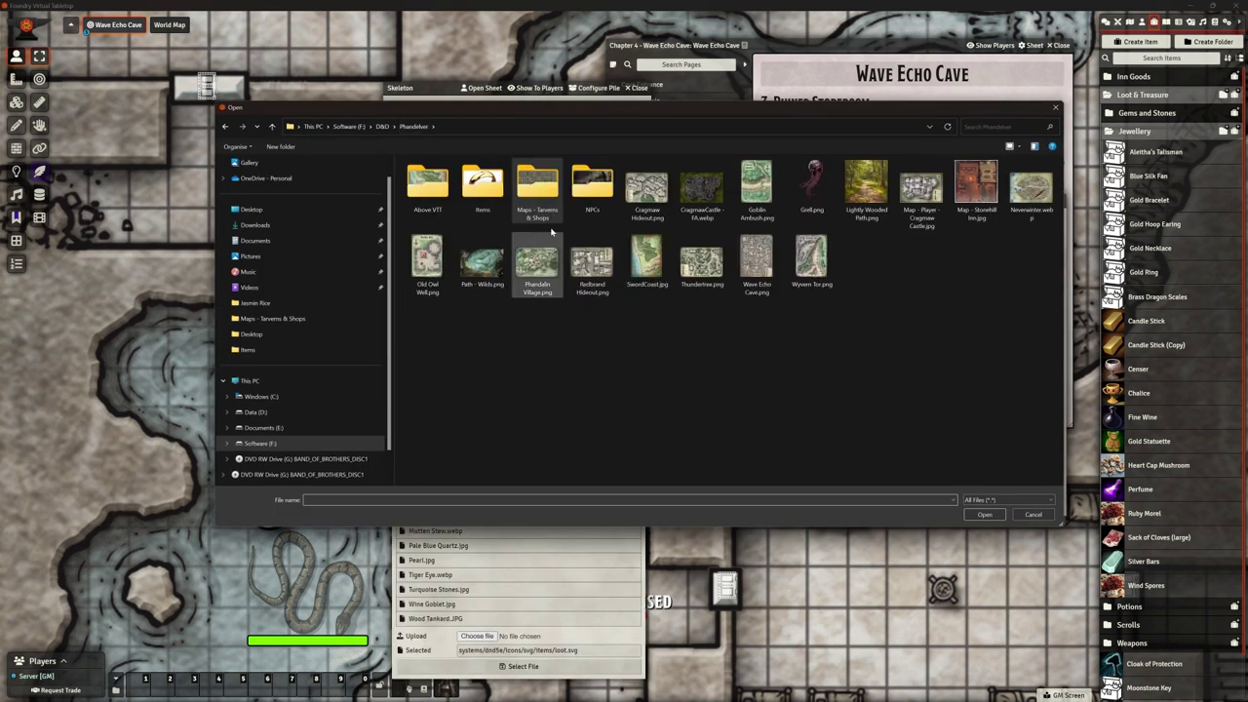
{"action": "double_click", "coordinate": [482, 183]}
{"action": "left_click", "coordinate": [922, 183]}
{"action": "left_click", "coordinate": [986, 514]}
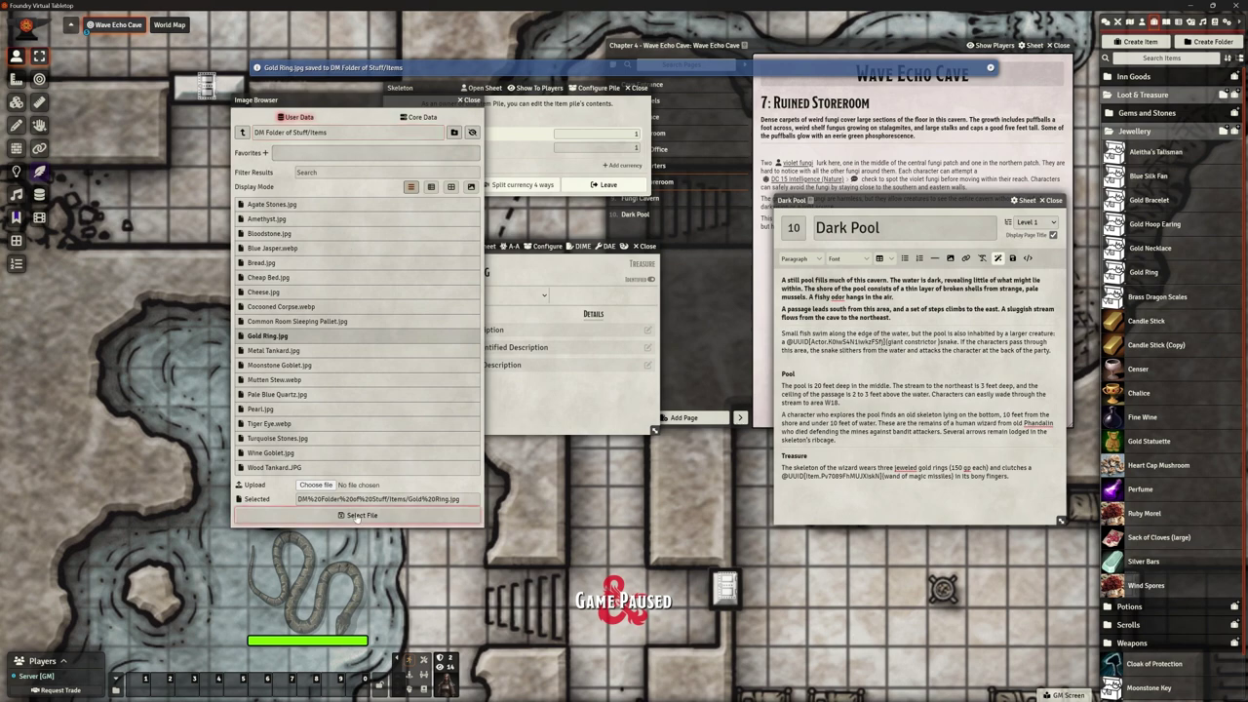
{"action": "left_click", "coordinate": [358, 515]}
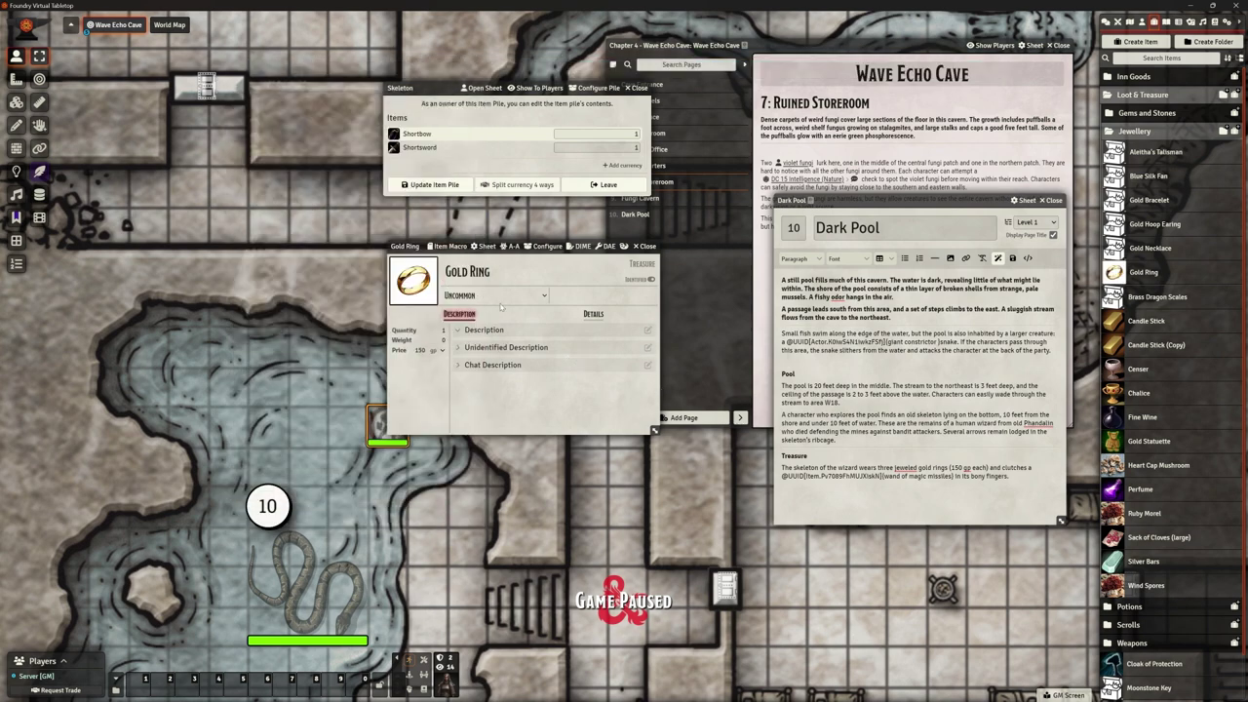
Choose Uncommon as the Gold Ring's rarity and Treasure as its loot type, and close its sheet.
{"action": "left_click", "coordinate": [546, 296]}
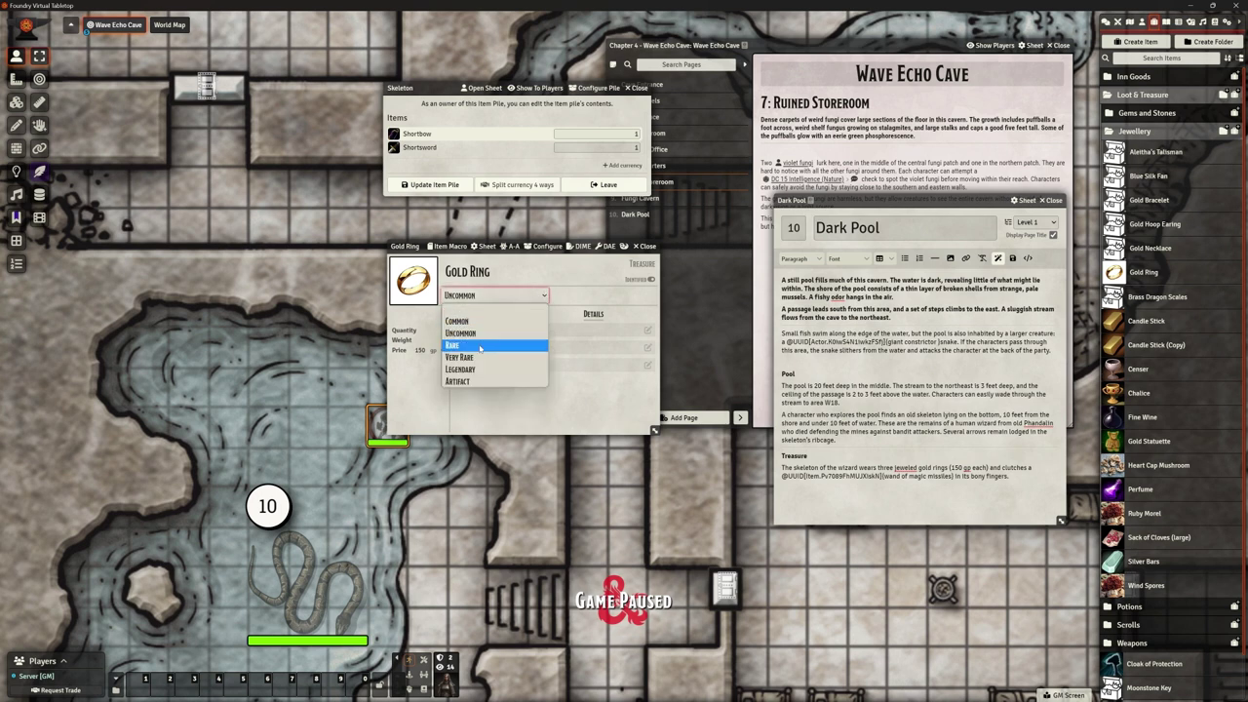
{"action": "left_click", "coordinate": [498, 325]}
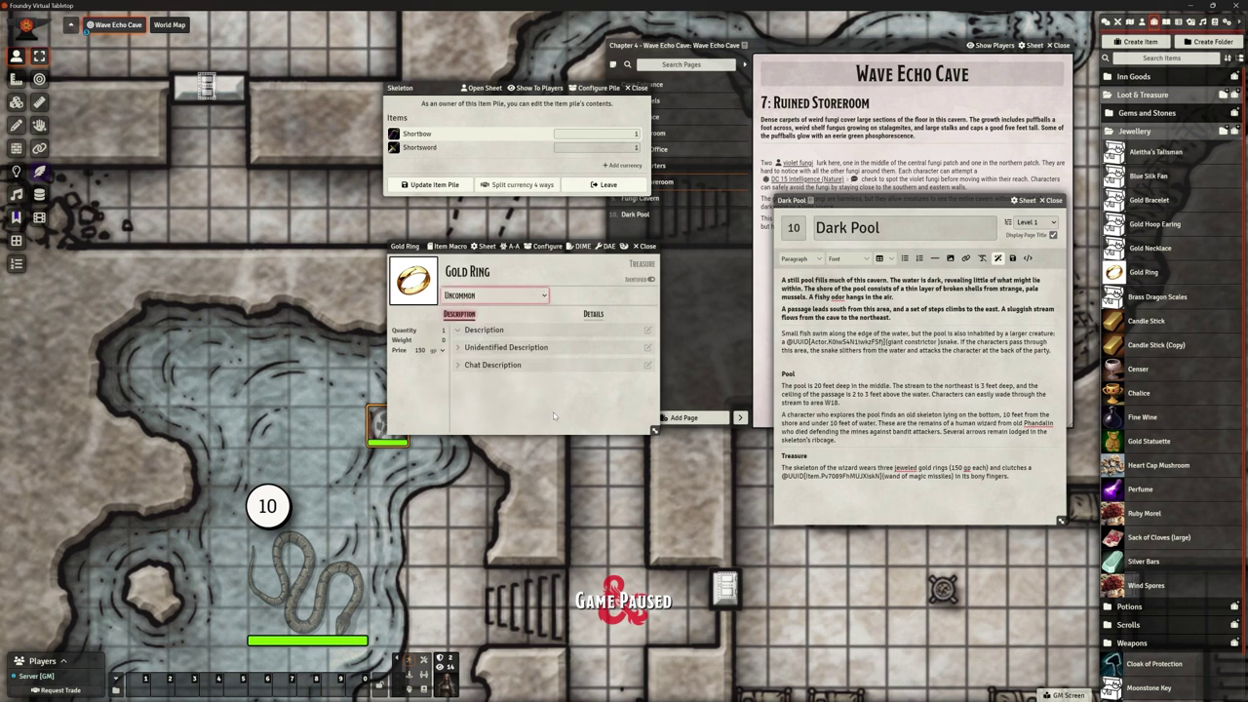
{"action": "left_click", "coordinate": [593, 314]}
{"action": "left_click", "coordinate": [611, 346]}
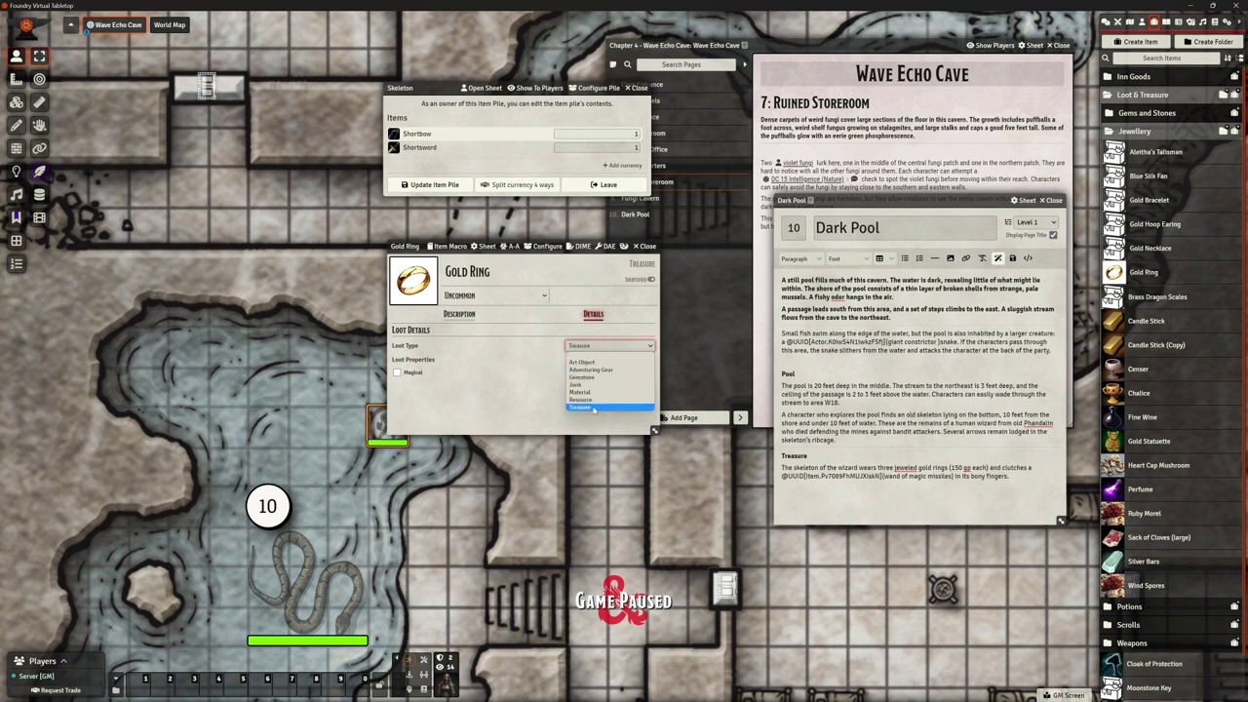
{"action": "left_click", "coordinate": [594, 408]}
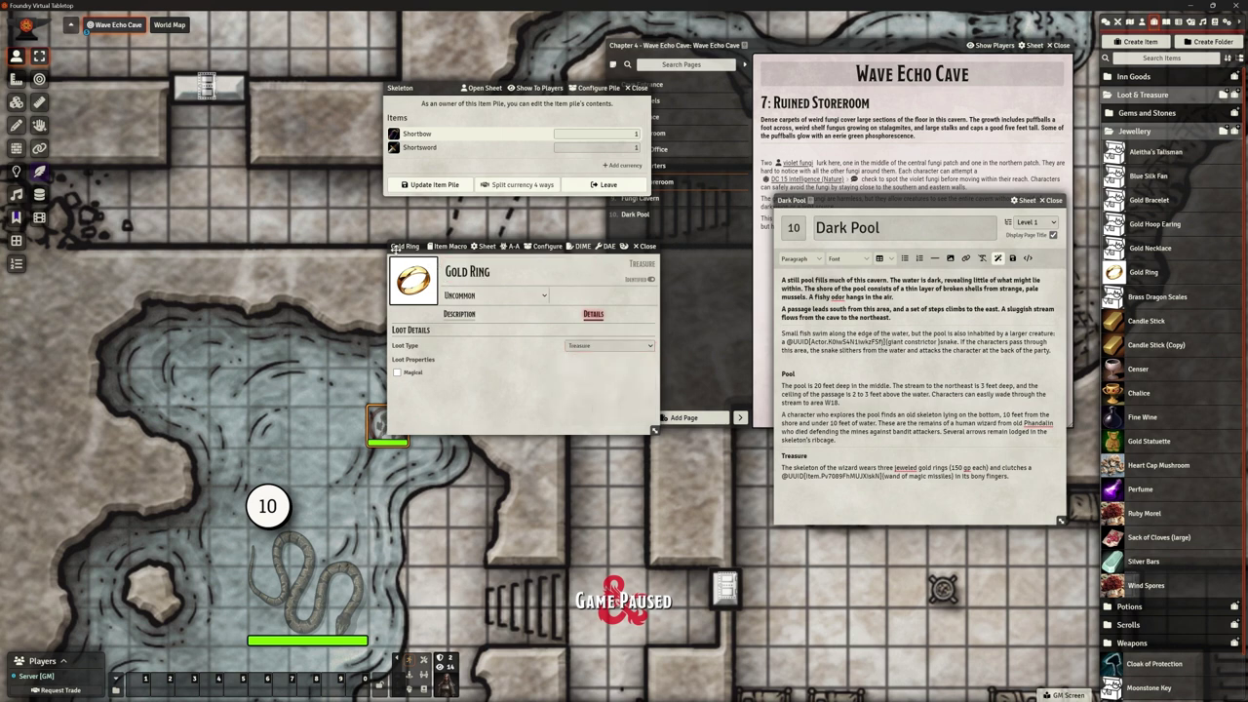
{"action": "left_click", "coordinate": [645, 246]}
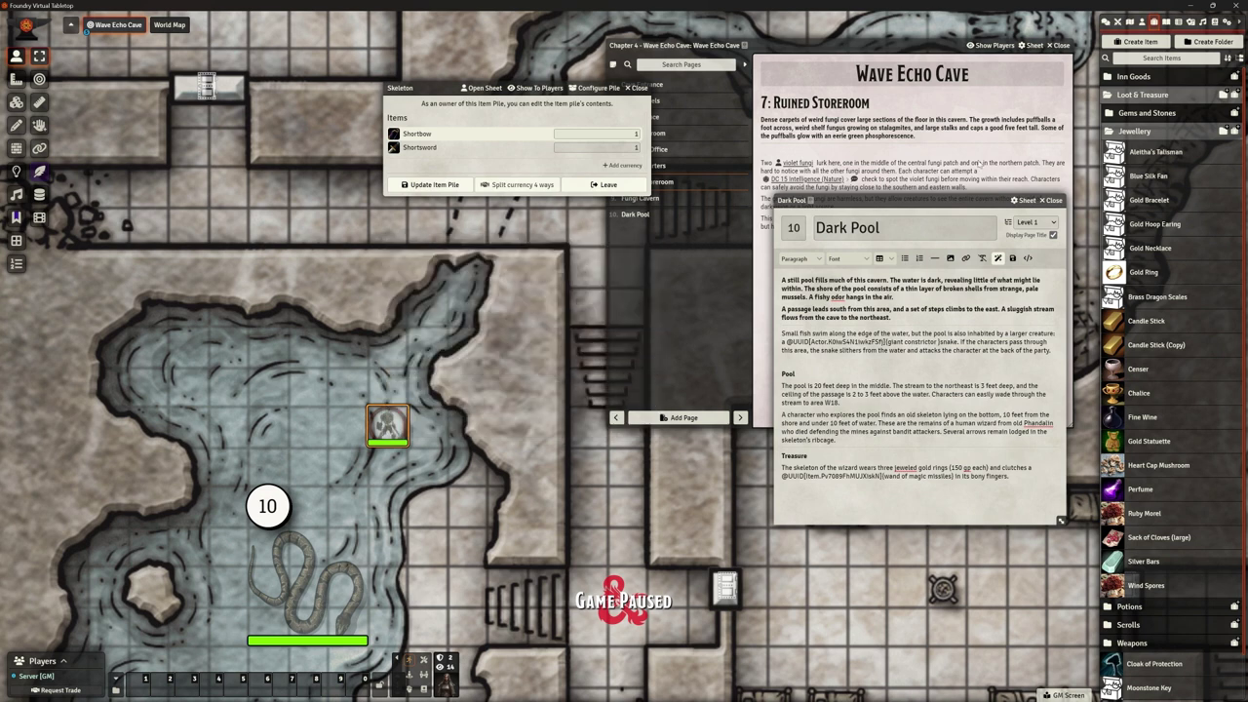
Add the Gold Ring to the skeleton's item pile with a quantity of 3.
{"action": "left_click_drag", "start_coordinate": [439, 90], "coordinate": [459, 163]}
{"action": "left_click_drag", "start_coordinate": [1146, 278], "coordinate": [470, 226]}
{"action": "key", "text": "BackSpace"}
{"action": "type", "text": "3"}
Set the Shortbow and Shortsword quantities to 0 in the skeleton's pile and update the item pile.
{"action": "left_click", "coordinate": [655, 221]}
{"action": "key", "text": "BackSpace"}
{"action": "type", "text": "0"}
{"action": "left_click", "coordinate": [658, 235]}
{"action": "key", "text": "BackSpace"}
{"action": "type", "text": "0"}
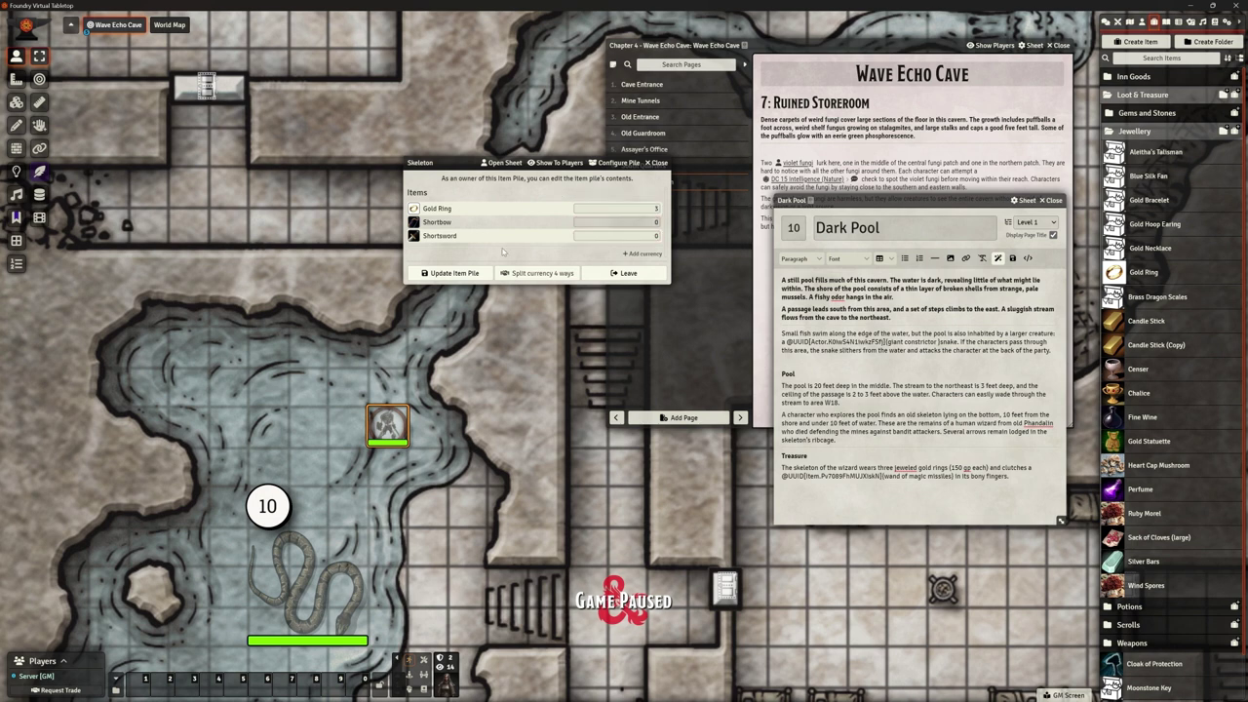
{"action": "left_click", "coordinate": [475, 274]}
Add the Wand of Magic Missiles from the Weapons folder to the skeleton's item pile, update the pile and close it.
{"action": "left_click_drag", "start_coordinate": [454, 163], "coordinate": [474, 299]}
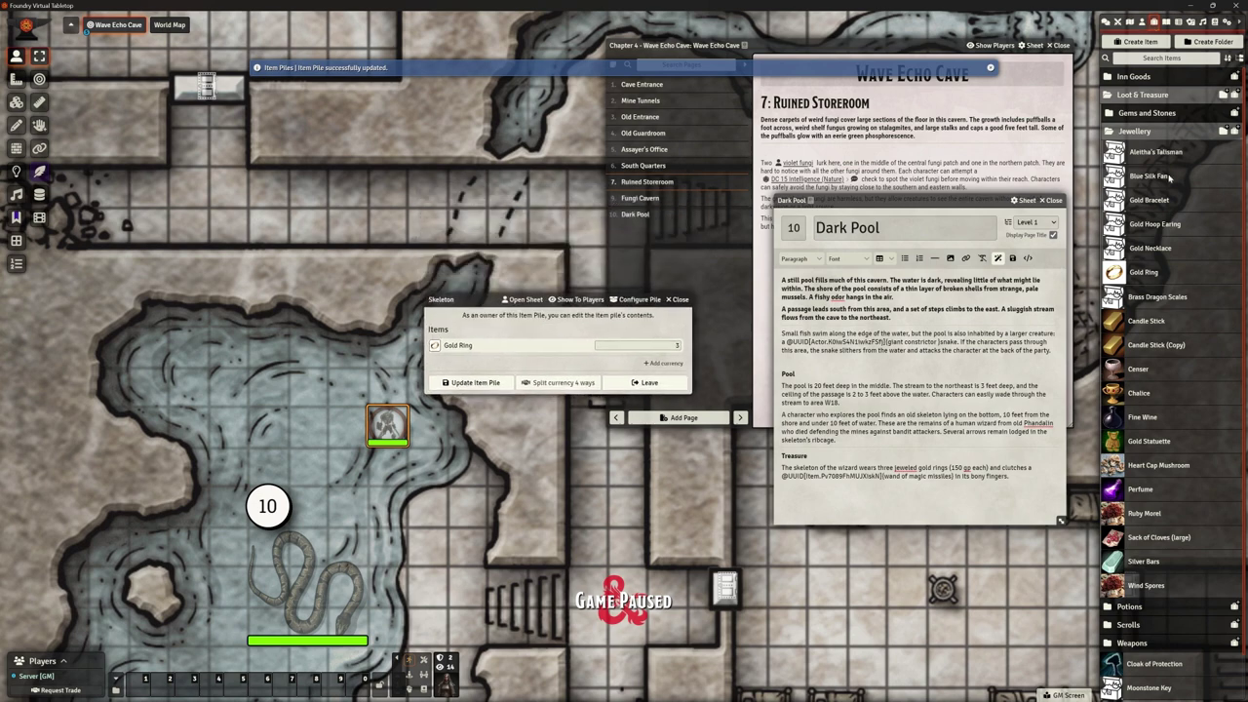
{"action": "left_click", "coordinate": [1133, 133]}
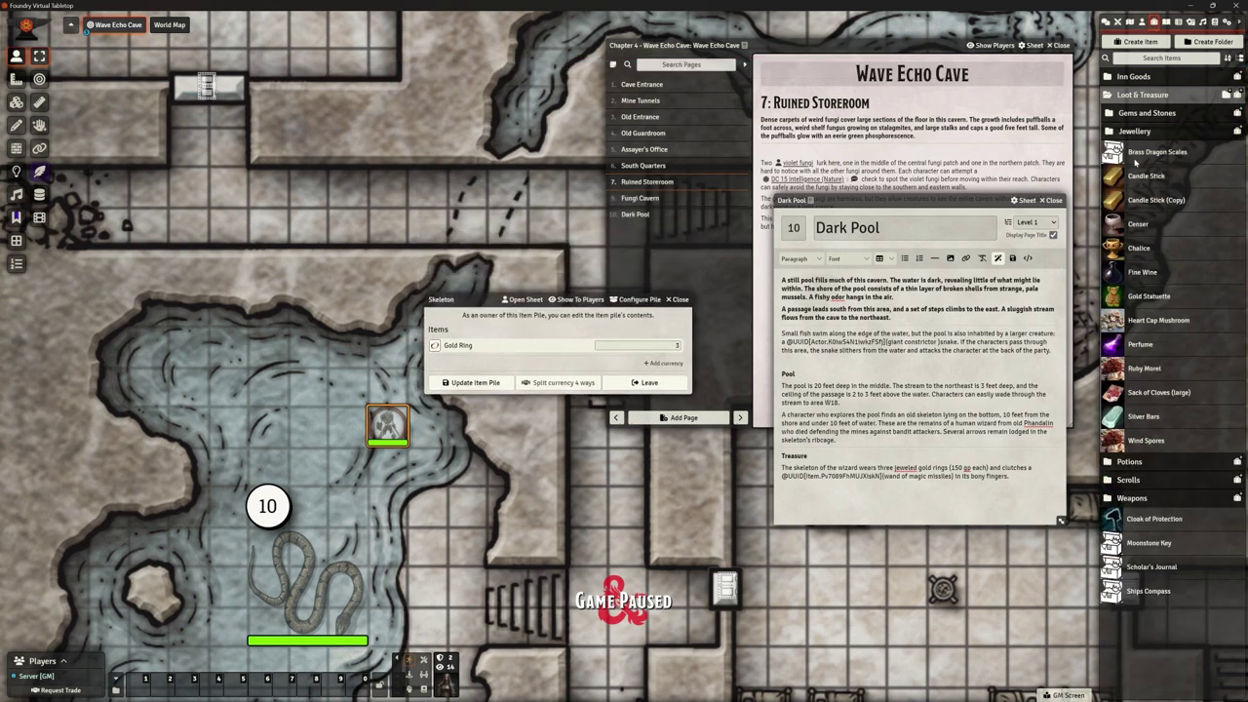
{"action": "left_click", "coordinate": [1136, 97]}
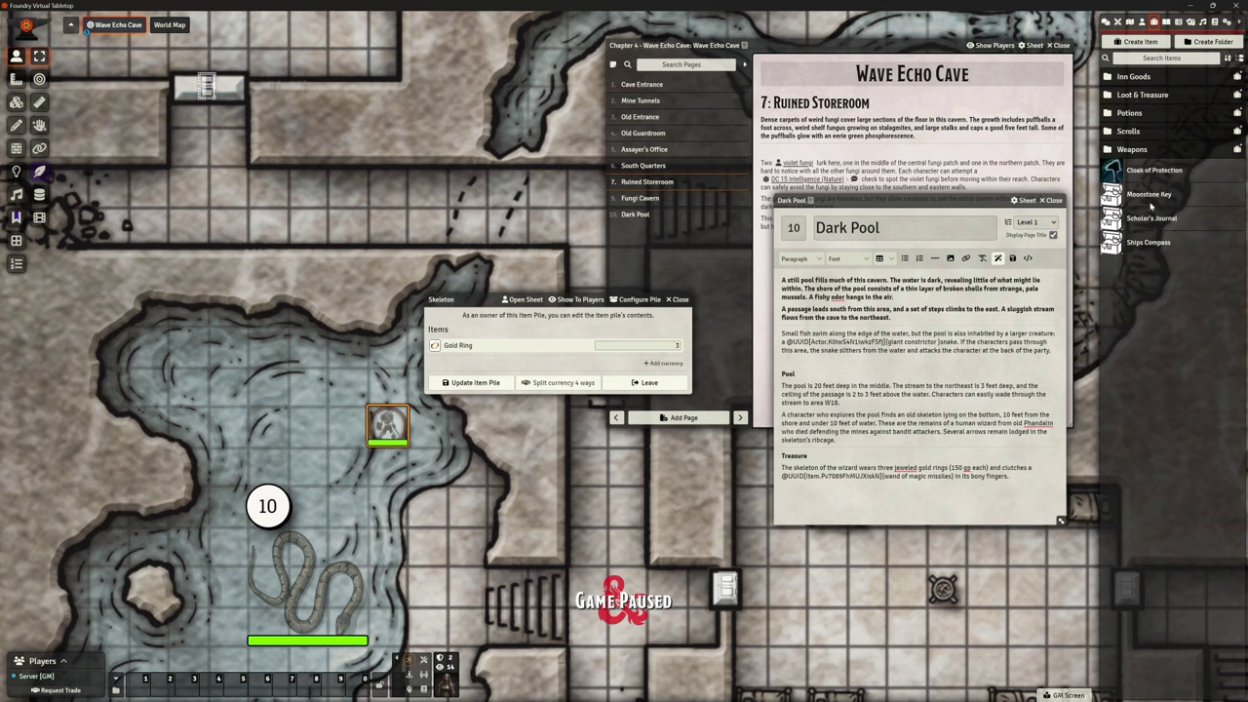
{"action": "left_click", "coordinate": [1132, 149]}
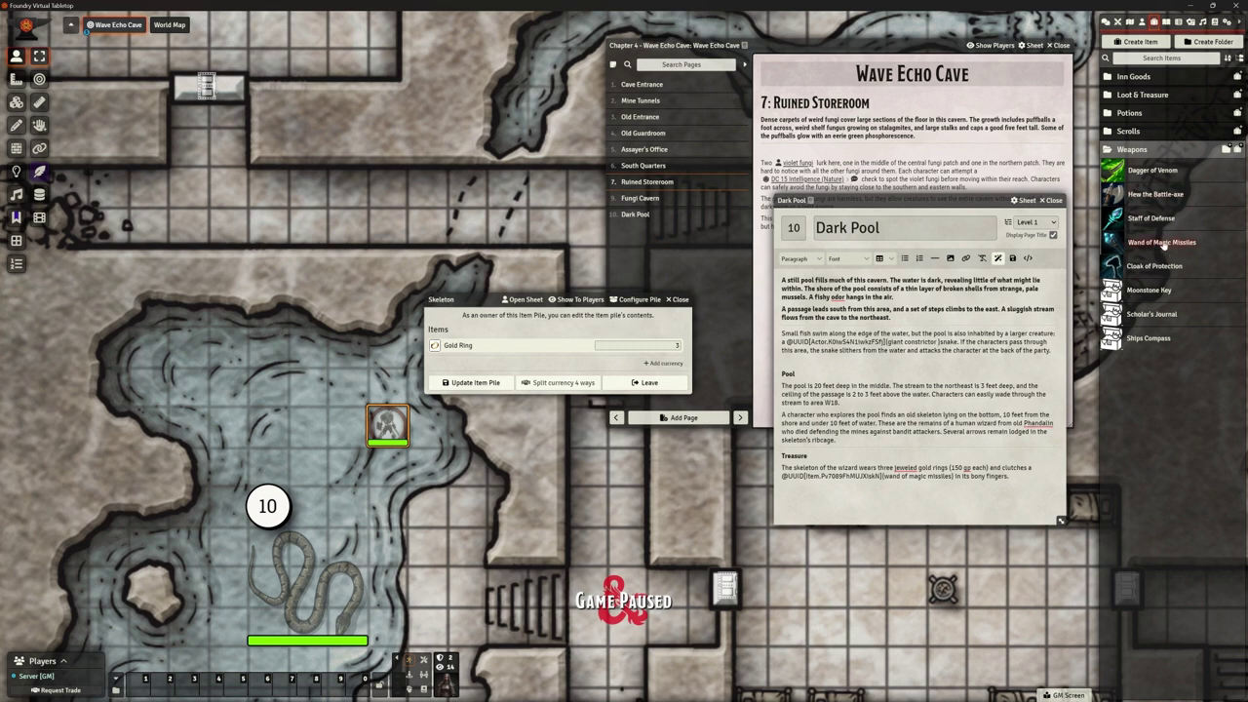
{"action": "left_click_drag", "start_coordinate": [1151, 244], "coordinate": [547, 353]}
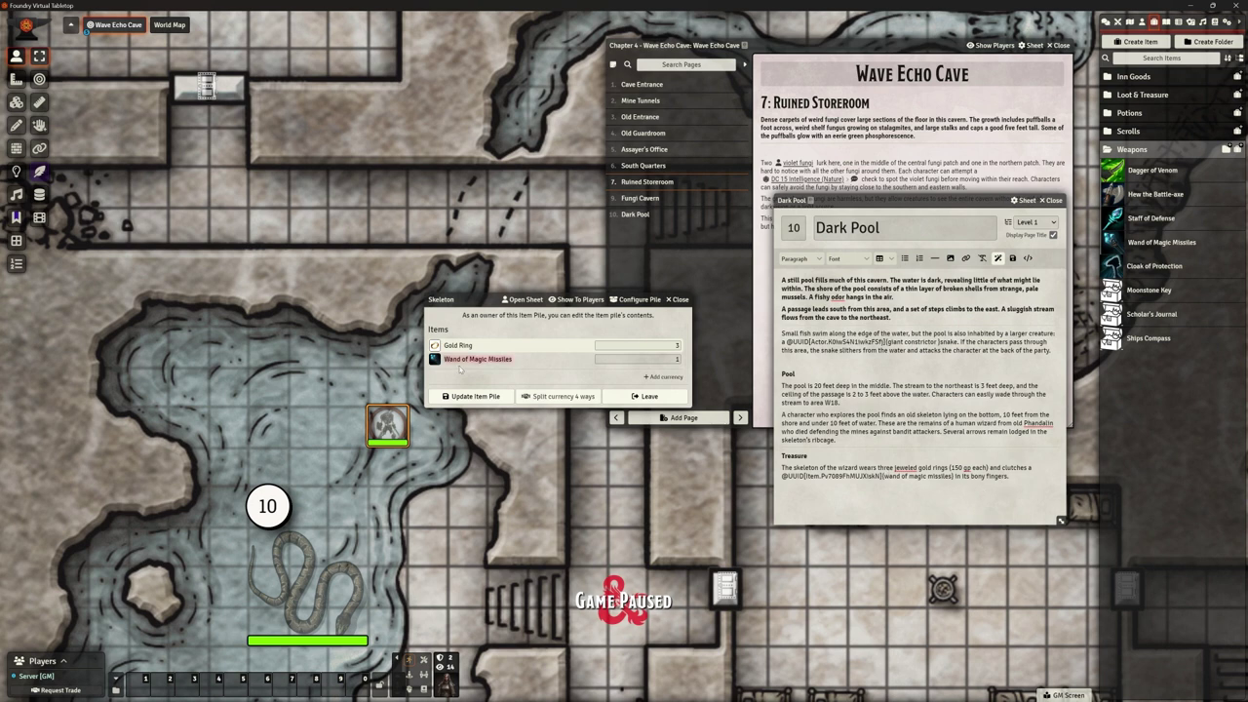
{"action": "left_click", "coordinate": [466, 396]}
{"action": "left_click", "coordinate": [681, 299]}
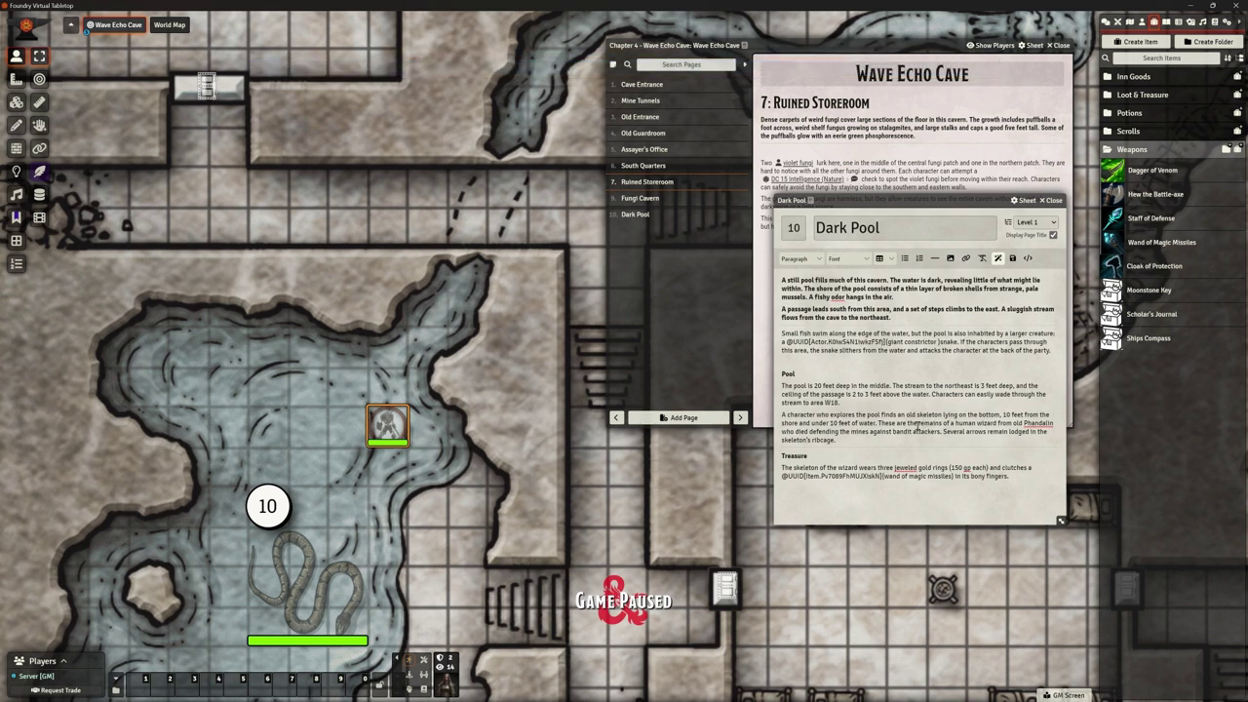
Move the skeleton token one square west within the Dark Pool.
{"action": "left_click_drag", "start_coordinate": [388, 427], "coordinate": [350, 429]}
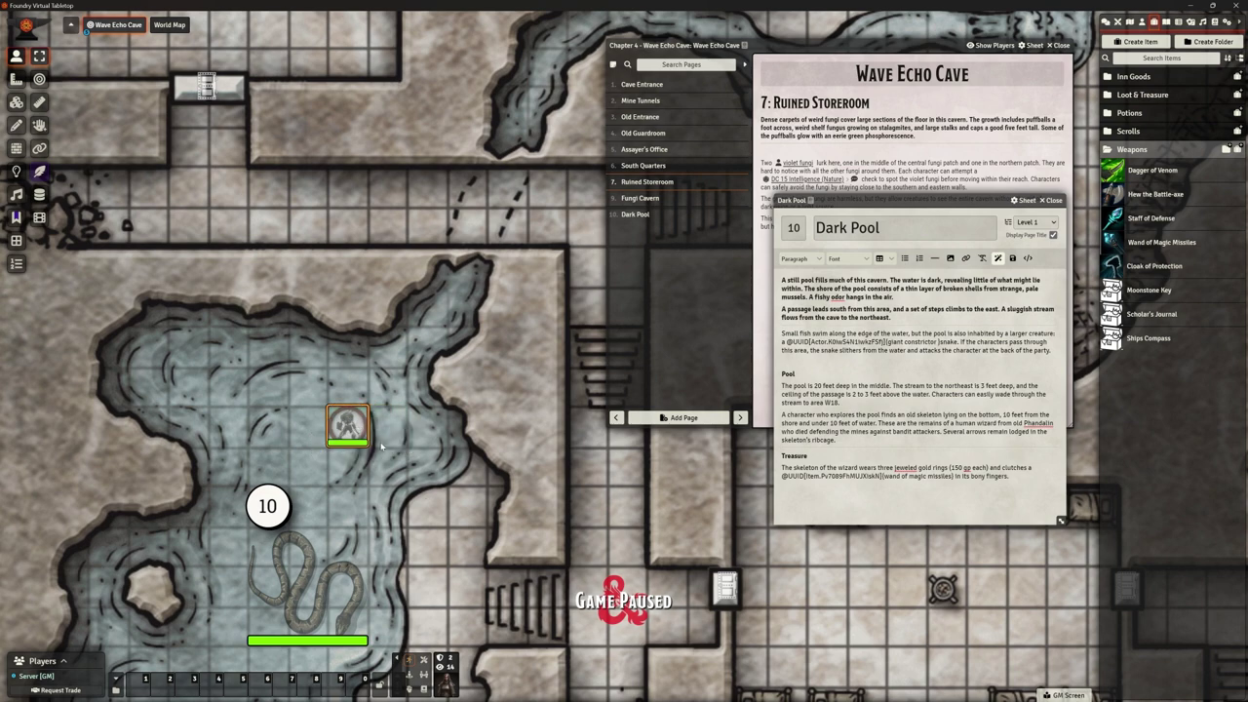
{"action": "key", "text": "Down"}
{"action": "key", "text": "Left"}
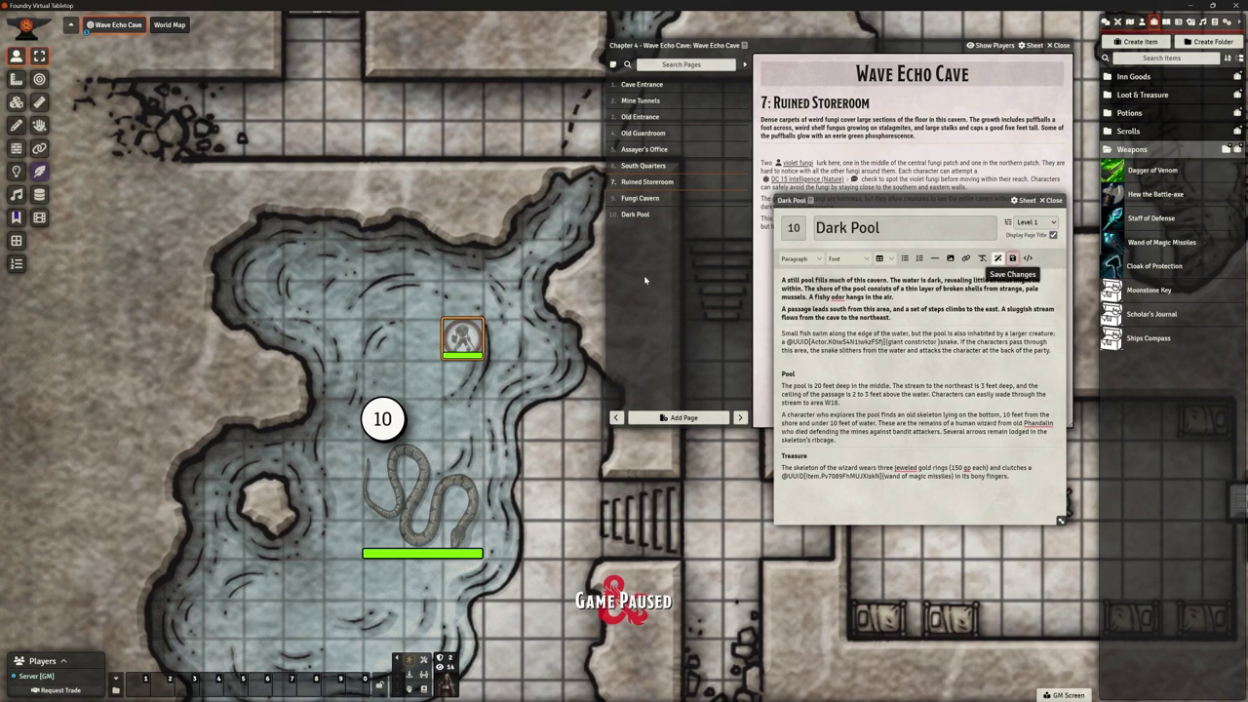
{"action": "scroll", "coordinate": [582, 260], "scroll_direction": "down", "scroll_amount": 3}
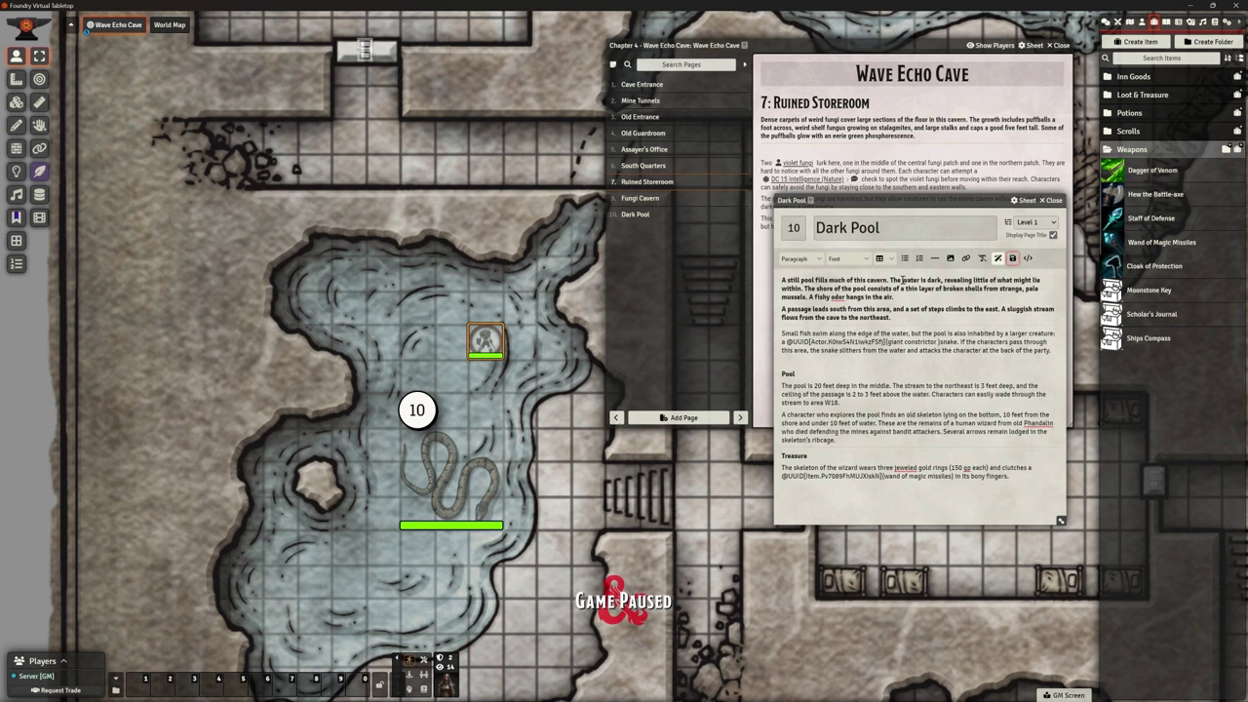
{"action": "left_click_drag", "start_coordinate": [902, 279], "coordinate": [977, 281]}
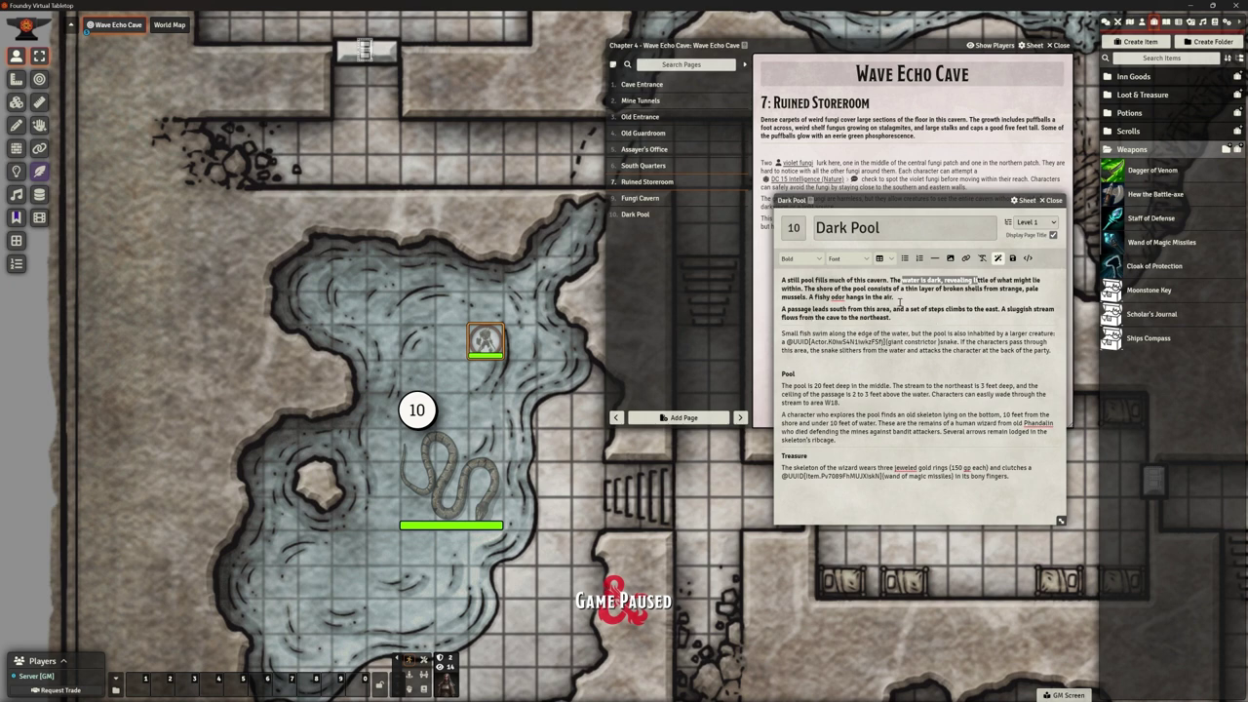
Close the Dark Pool page and switch to editing ambient lights around the Ruined Storeroom and Fungi Cavern.
{"action": "left_click", "coordinate": [1052, 200]}
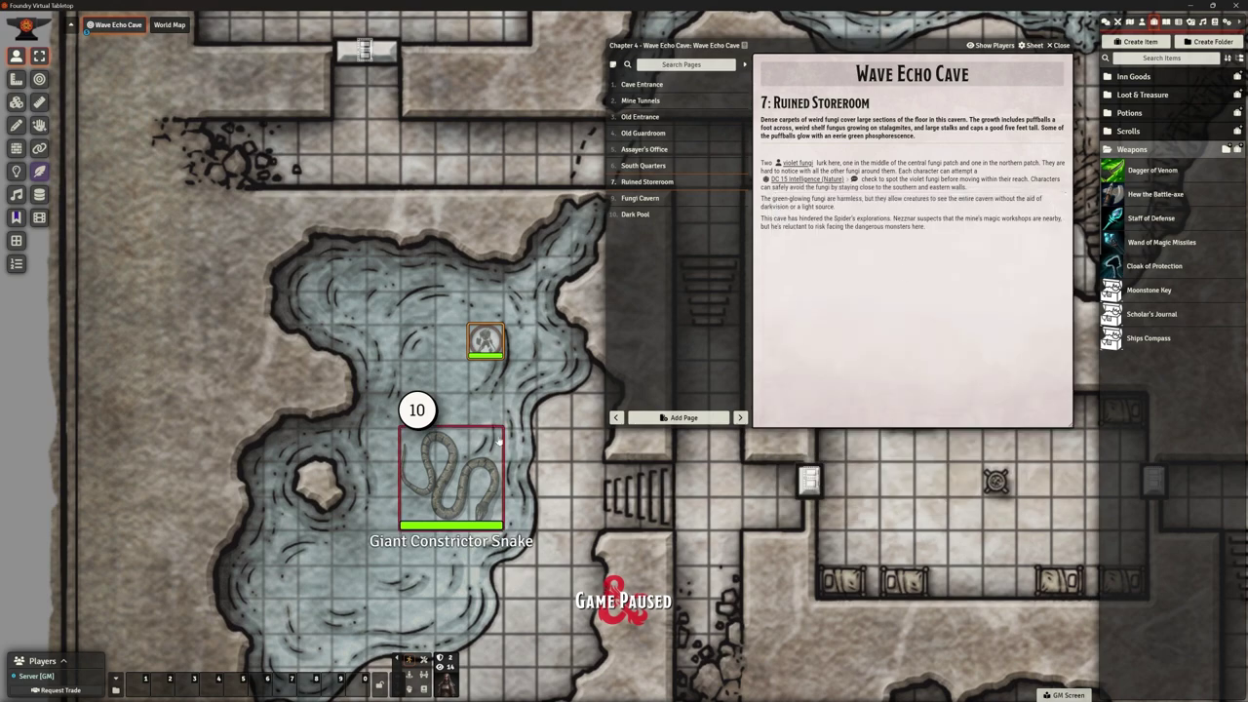
{"action": "scroll", "coordinate": [506, 436], "scroll_direction": "down", "scroll_amount": 2}
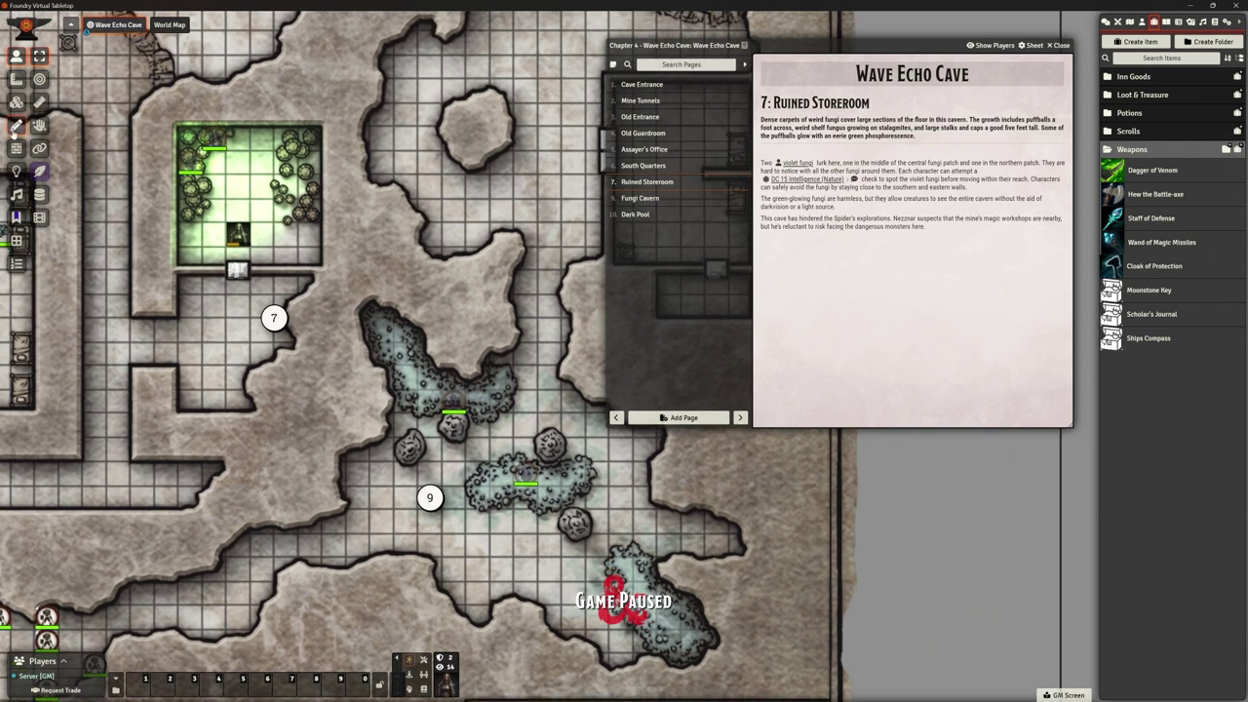
{"action": "left_click", "coordinate": [16, 171]}
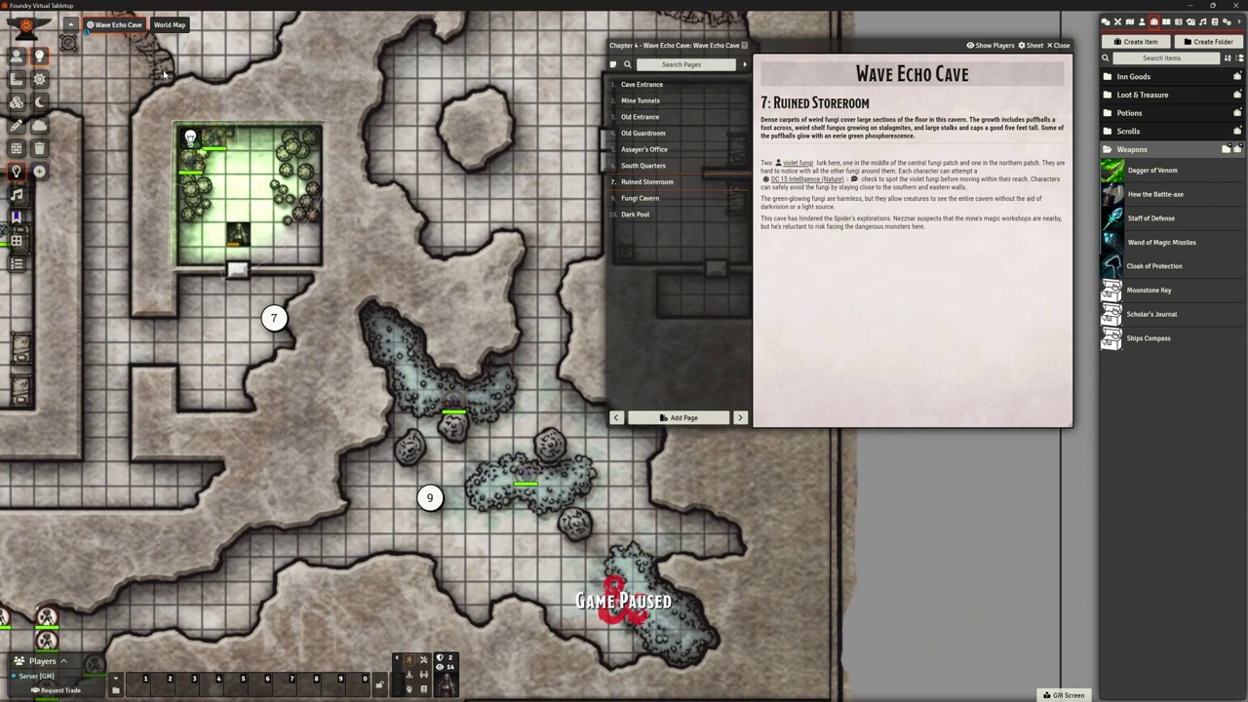
{"action": "key", "text": "ctrl+c"}
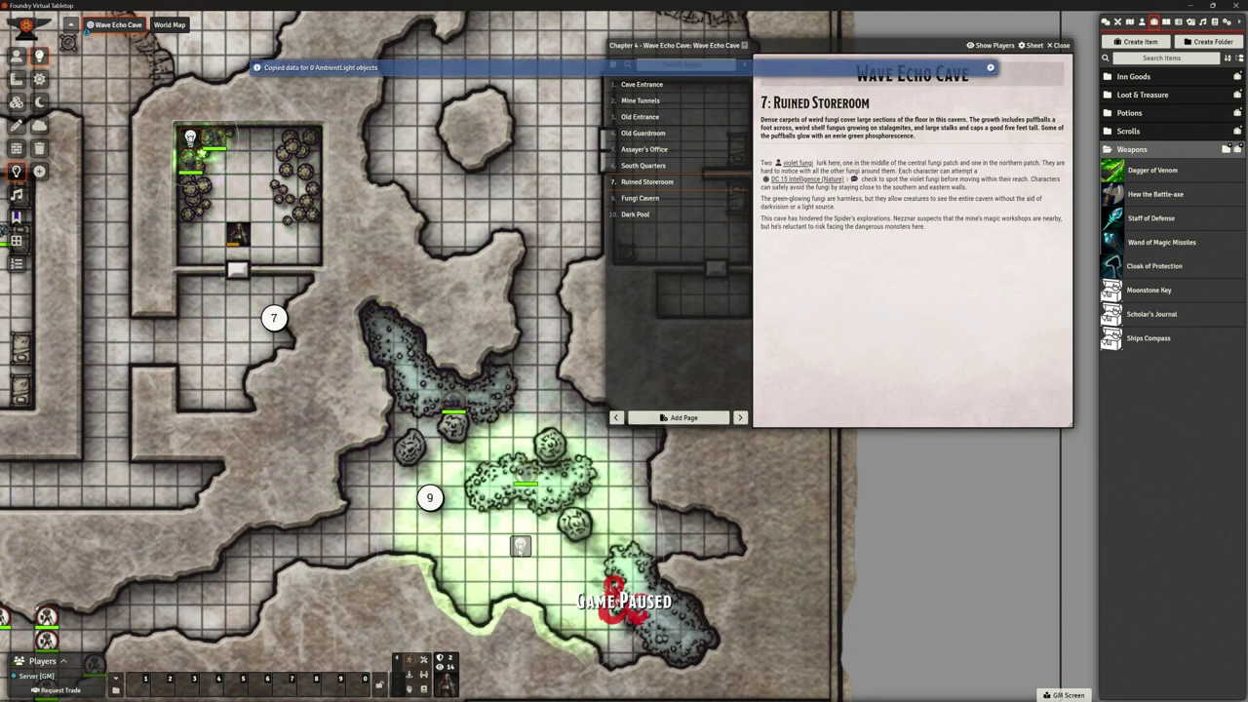
{"action": "left_click_drag", "start_coordinate": [644, 546], "coordinate": [715, 641]}
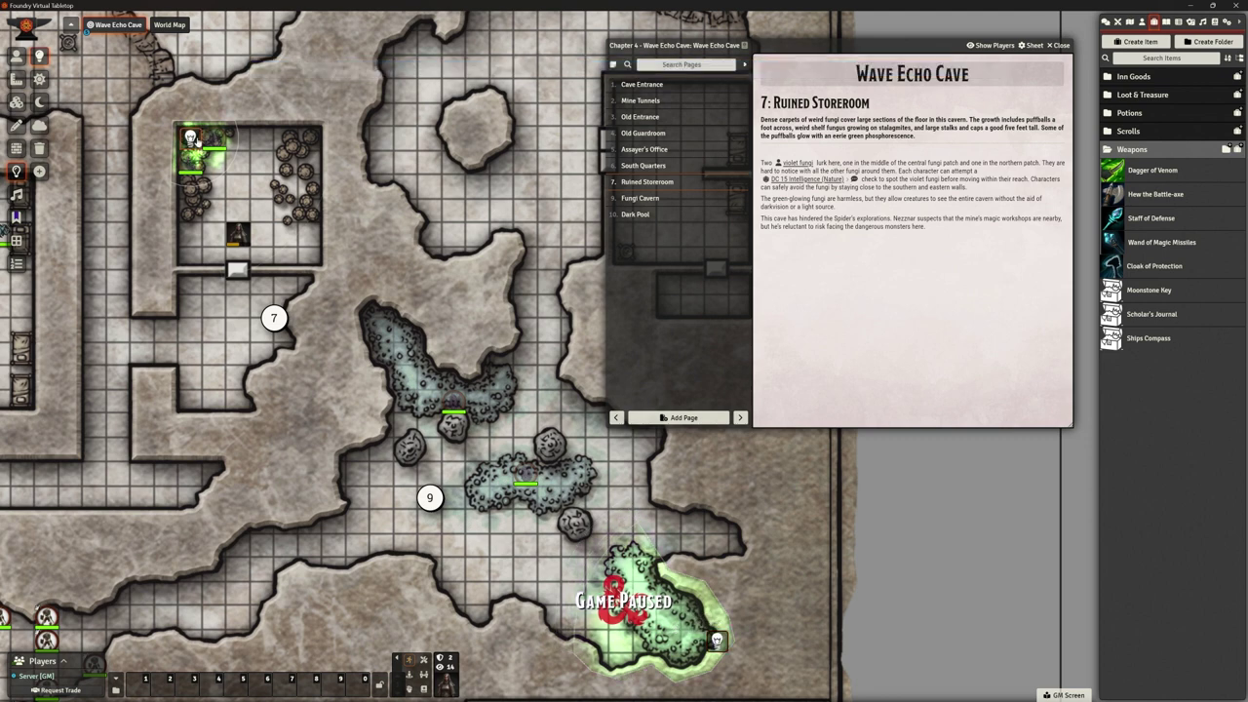
{"action": "left_click_drag", "start_coordinate": [195, 138], "coordinate": [563, 472]}
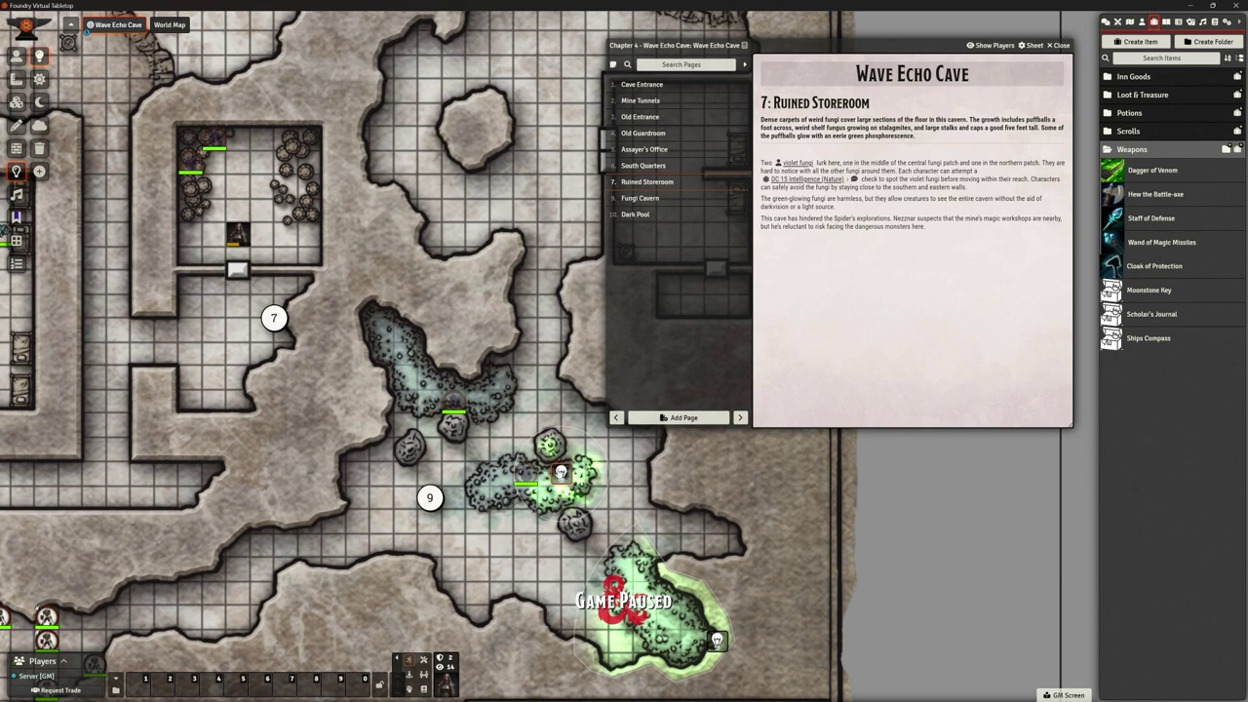
{"action": "key", "text": "ctrl+z"}
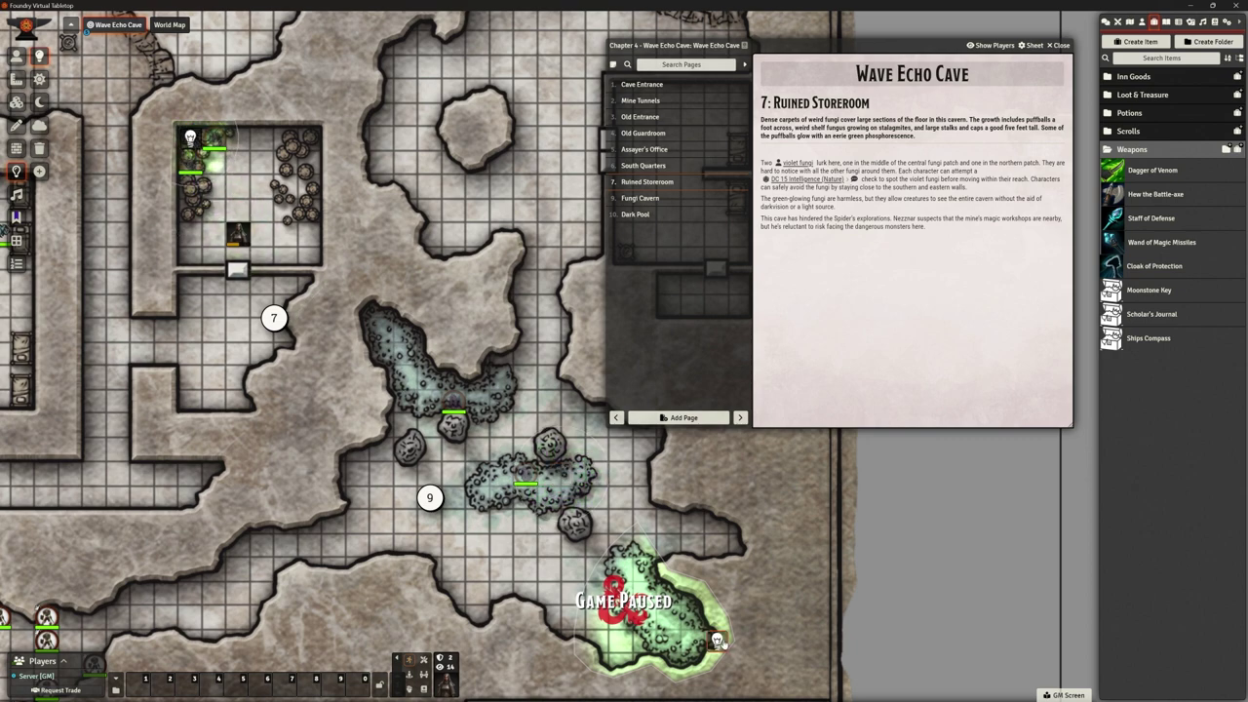
{"action": "left_click_drag", "start_coordinate": [718, 640], "coordinate": [318, 192]}
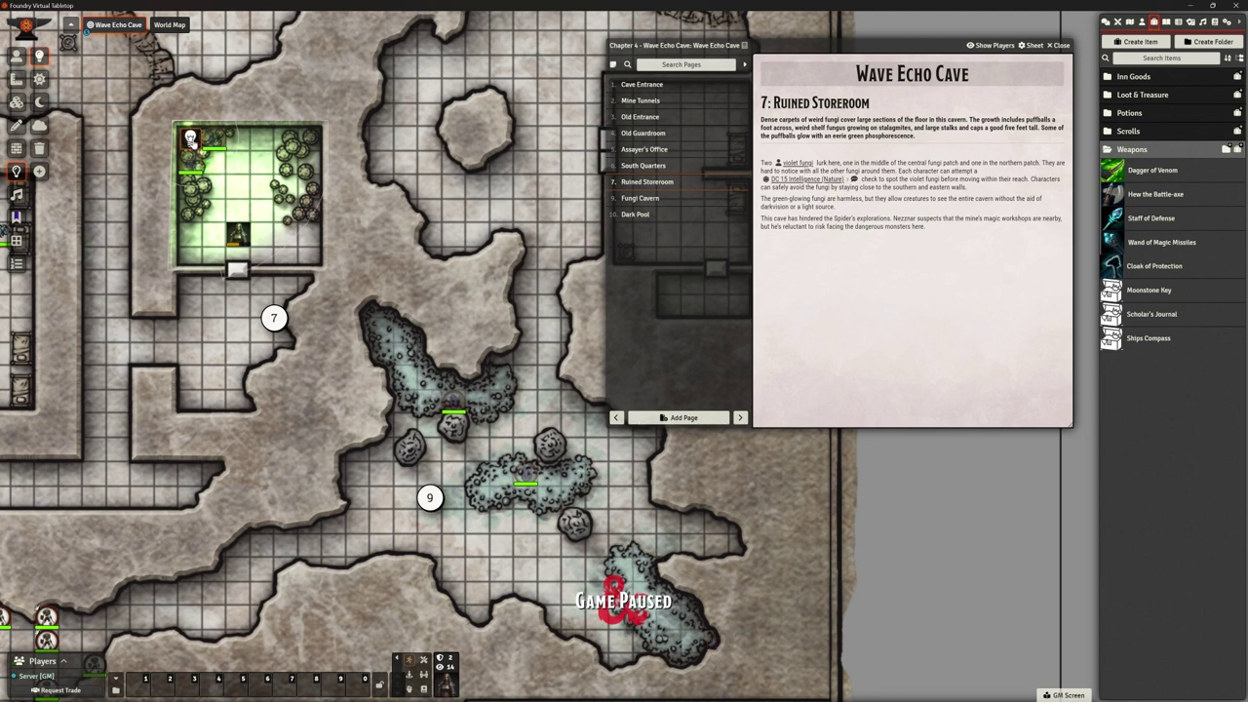
Copy the Ruined Storeroom's green light and place copies on the Fungi Cavern's northern, central and southeastern fungi patches.
{"action": "key", "text": "ctrl+c"}
{"action": "key", "text": "ctrl+v"}
{"action": "left_click_drag", "start_coordinate": [393, 438], "coordinate": [370, 307]}
{"action": "key", "text": "ctrl+v"}
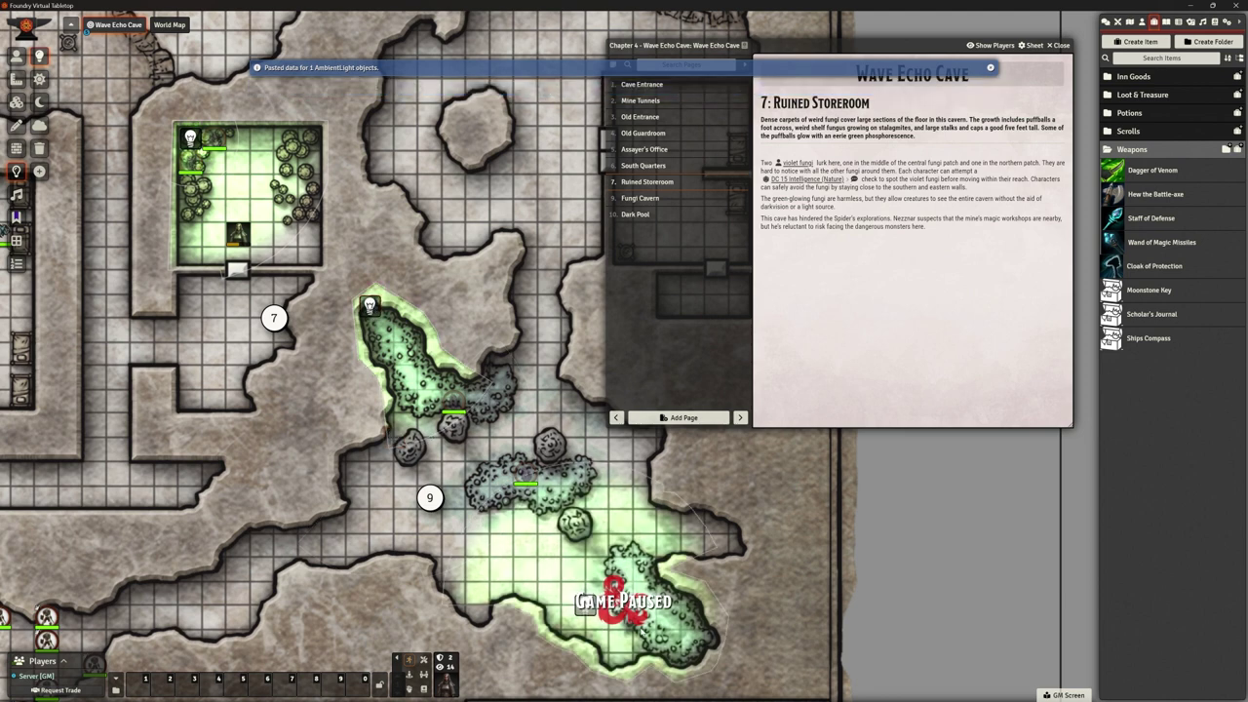
{"action": "left_click_drag", "start_coordinate": [603, 624], "coordinate": [550, 481]}
{"action": "key", "text": "ctrl+v"}
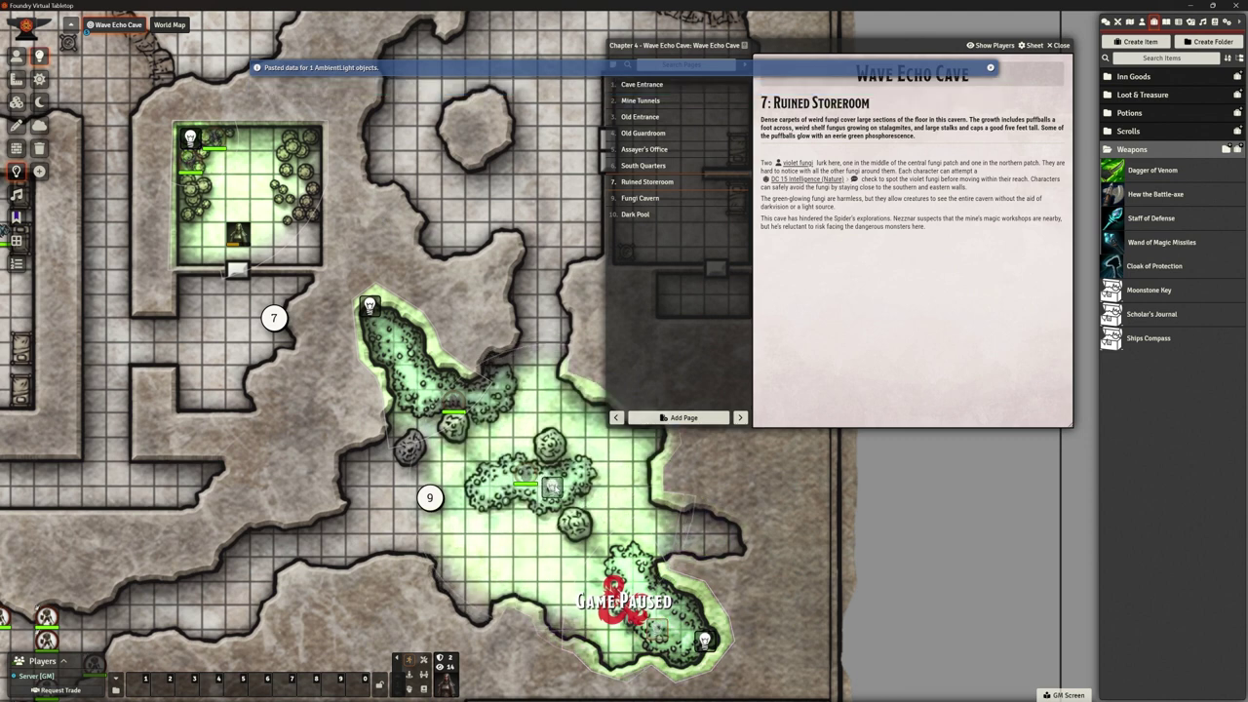
Place four more copies of the green light across the Fungi Cavern's three patches and remove the extra light from the Ruined Storeroom.
{"action": "left_click_drag", "start_coordinate": [226, 185], "coordinate": [228, 187]}
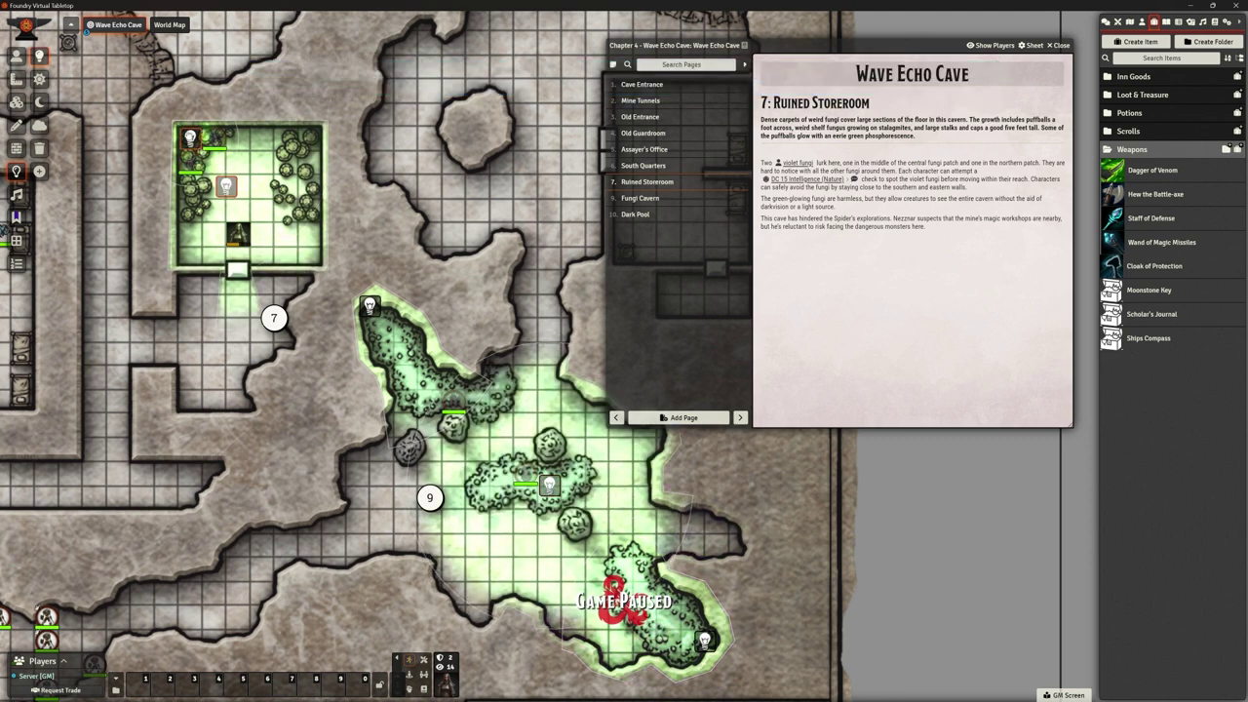
{"action": "key", "text": "ctrl+c"}
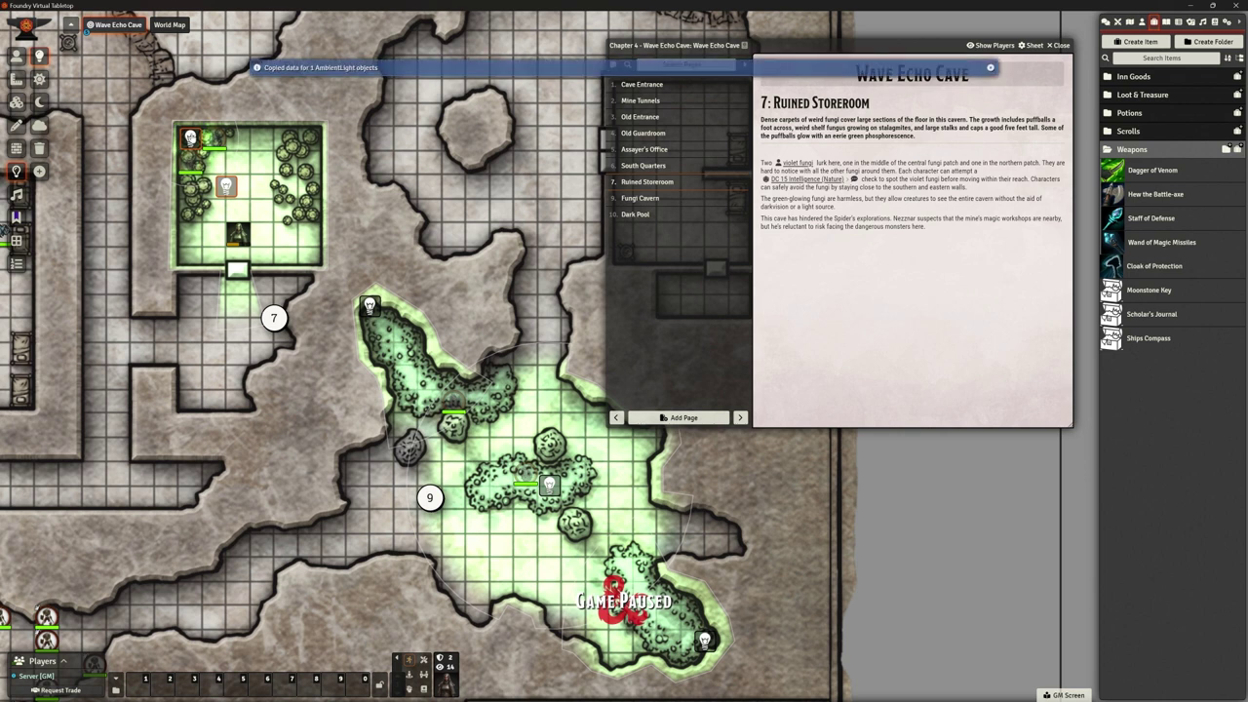
{"action": "key", "text": "ctrl+v"}
{"action": "left_click_drag", "start_coordinate": [376, 429], "coordinate": [495, 345]}
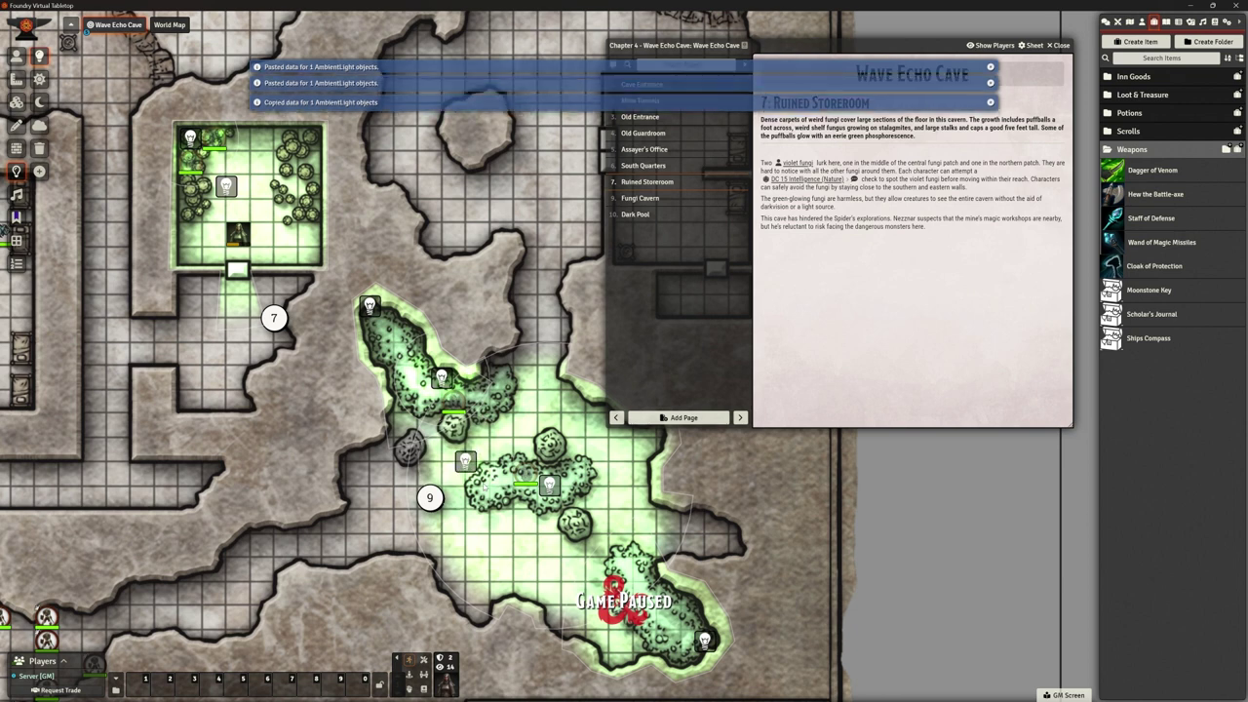
{"action": "key", "text": "ctrl+v"}
{"action": "left_click_drag", "start_coordinate": [504, 490], "coordinate": [562, 474]}
{"action": "key", "text": "ctrl+v"}
{"action": "left_click_drag", "start_coordinate": [680, 651], "coordinate": [658, 581]}
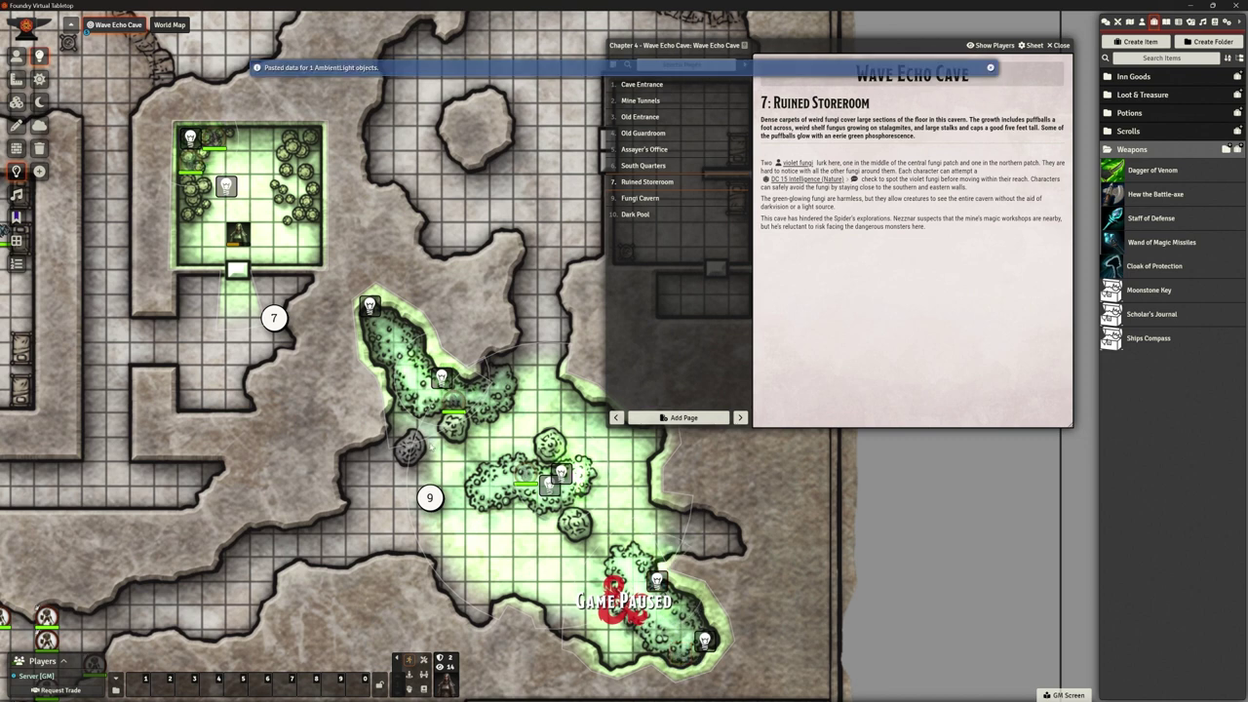
{"action": "key", "text": "ctrl+v"}
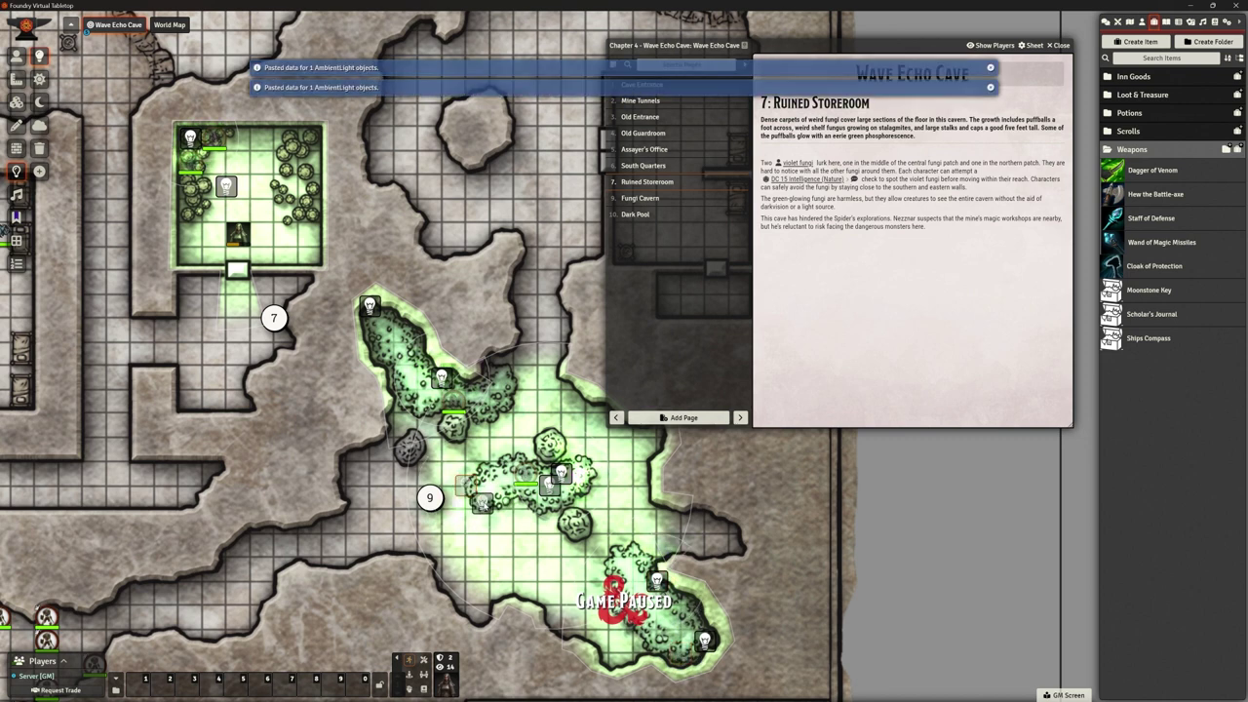
{"action": "left_click_drag", "start_coordinate": [483, 502], "coordinate": [497, 482]}
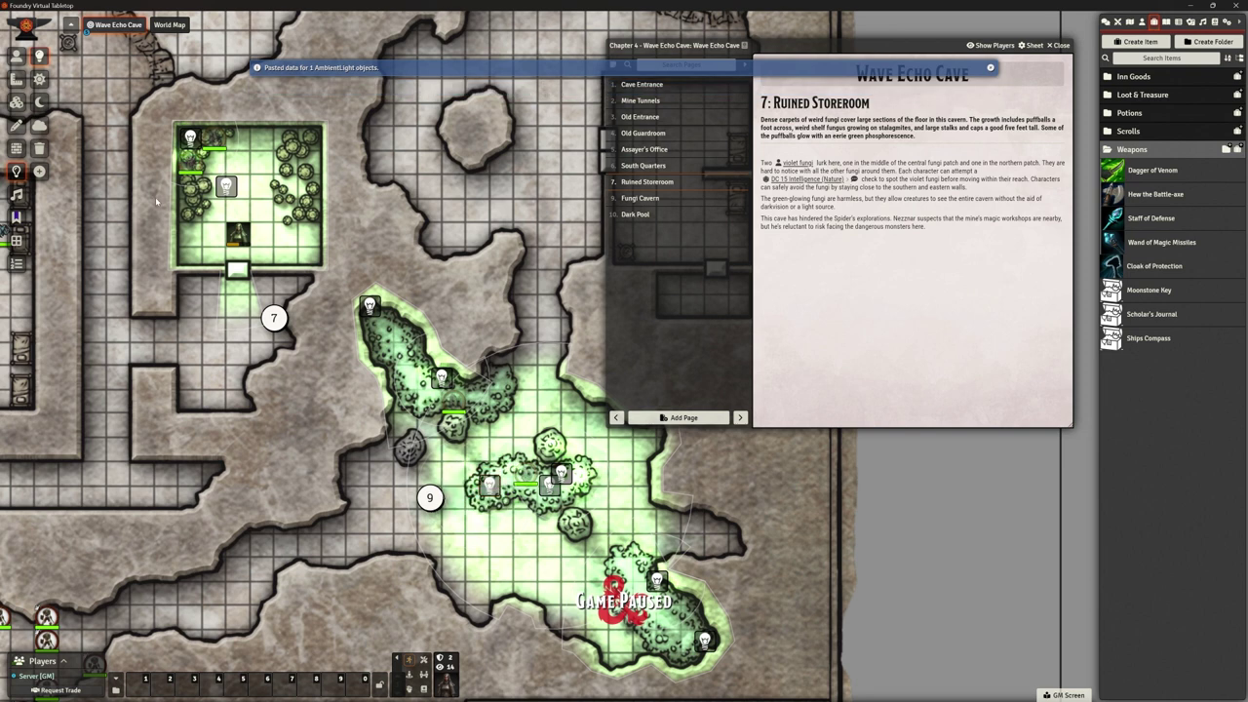
{"action": "right_click", "coordinate": [225, 185]}
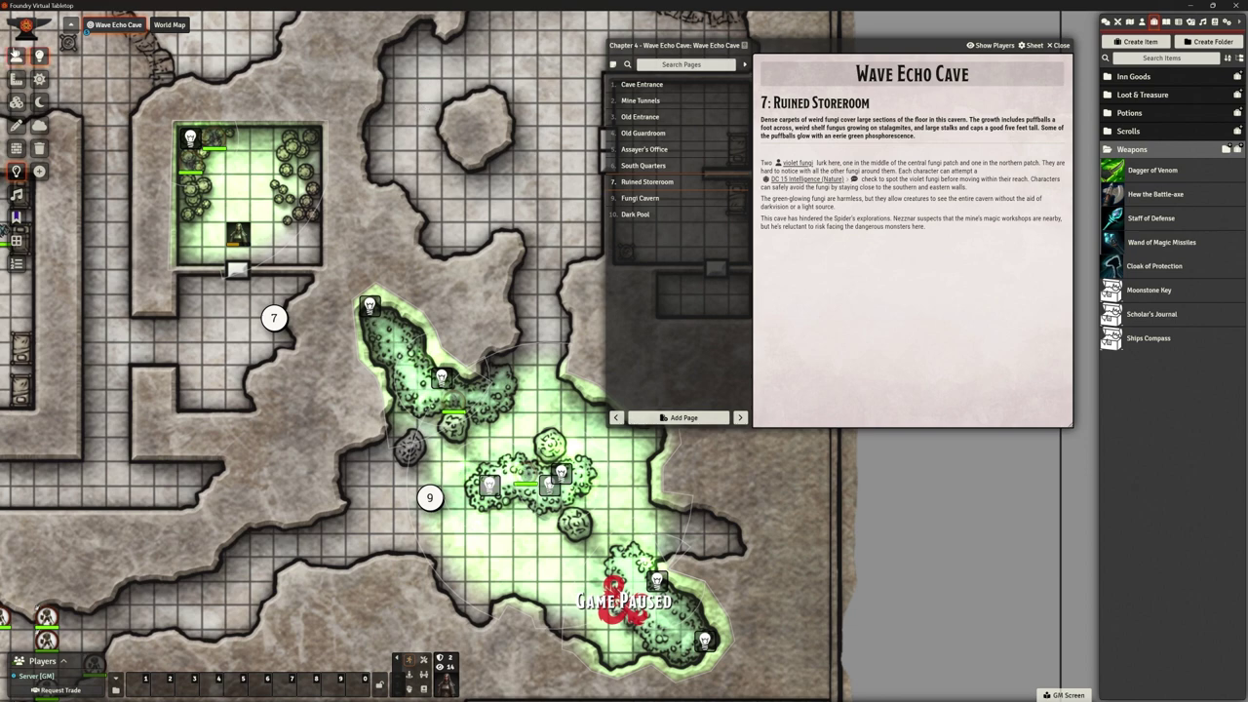
Move the character token from the Ruined Storeroom to the Fungi Cavern's southwestern edge to check the lighting from its view.
{"action": "left_click", "coordinate": [16, 56]}
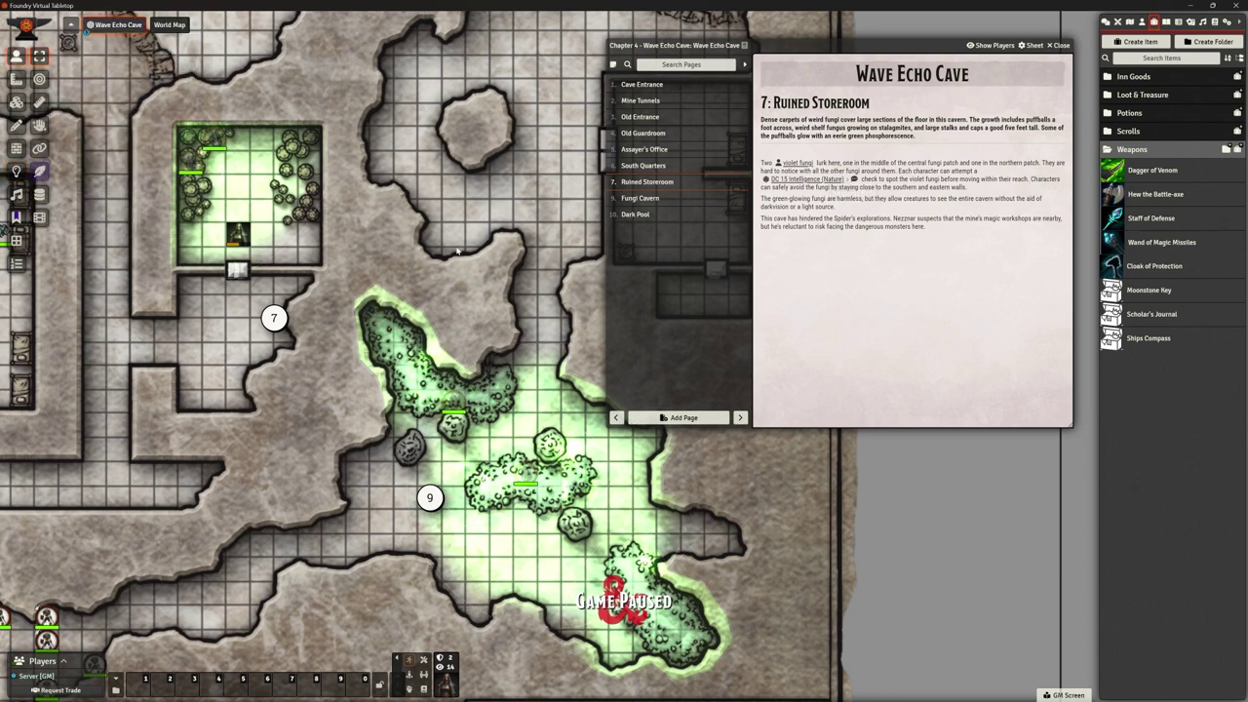
{"action": "scroll", "coordinate": [387, 332], "scroll_direction": "down", "scroll_amount": 3}
{"action": "scroll", "coordinate": [424, 527], "scroll_direction": "down", "scroll_amount": 1}
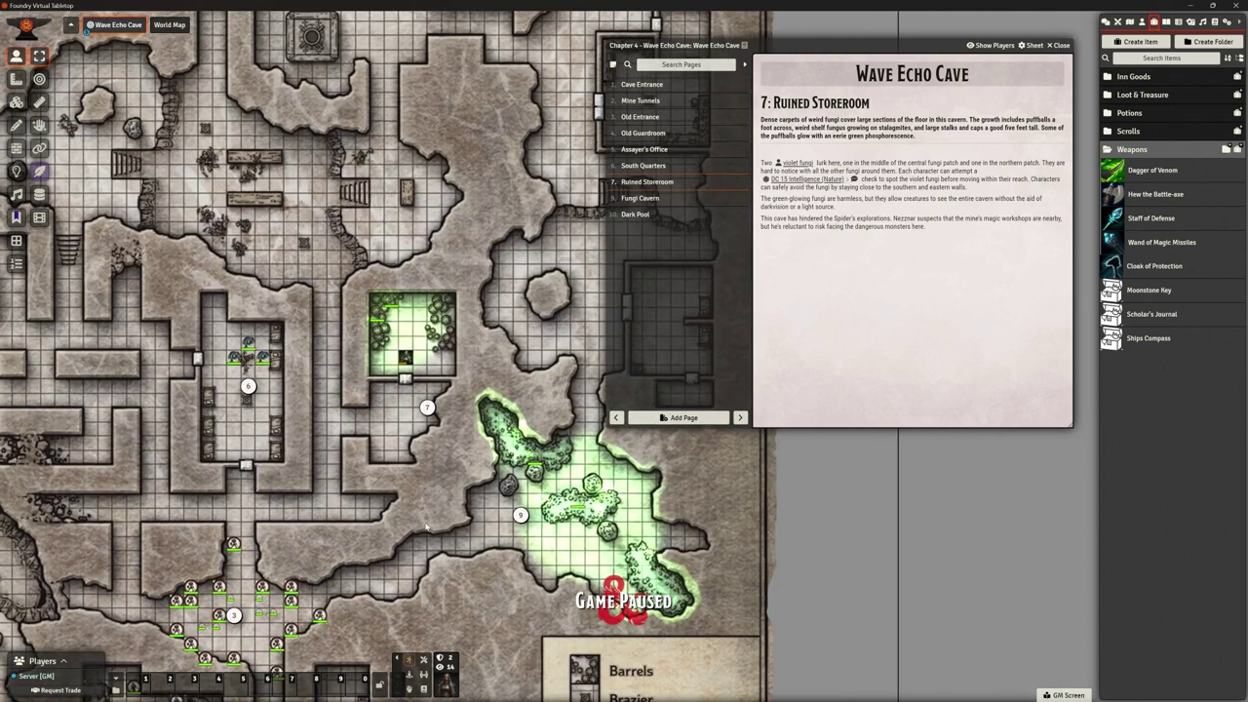
{"action": "scroll", "coordinate": [414, 407], "scroll_direction": "up", "scroll_amount": 2}
{"action": "left_click_drag", "start_coordinate": [345, 262], "coordinate": [452, 479]}
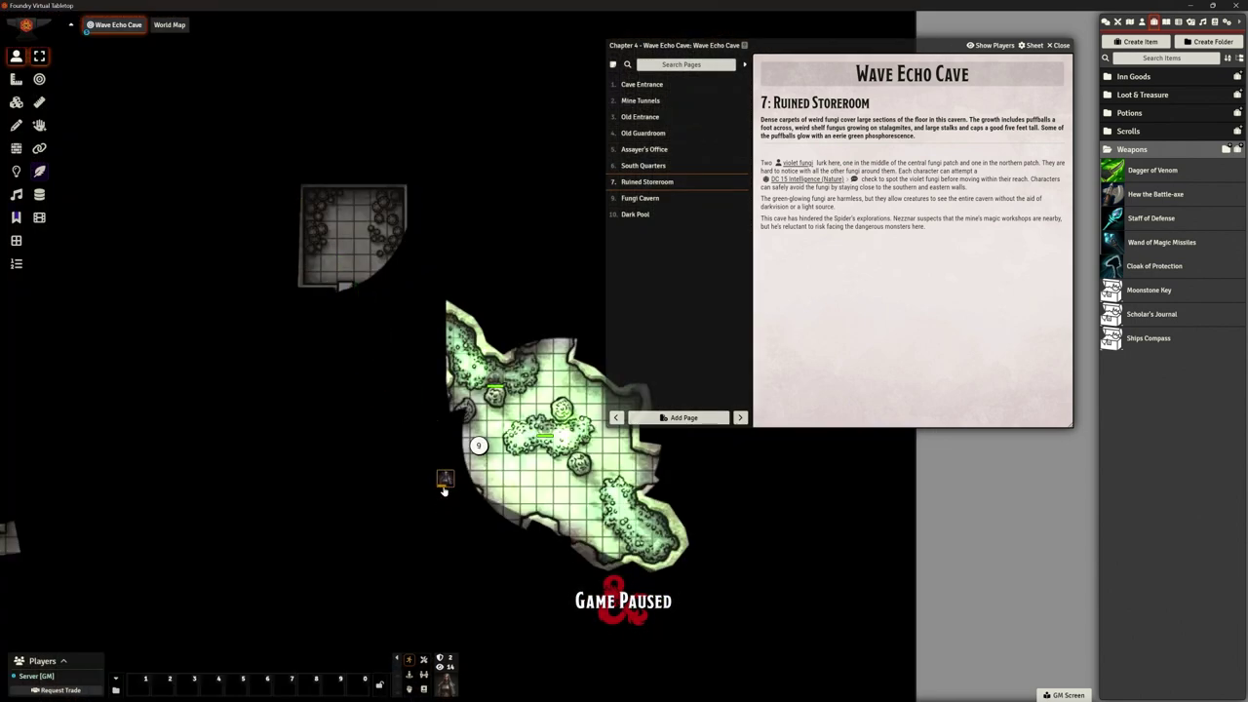
{"action": "left_click_drag", "start_coordinate": [445, 479], "coordinate": [499, 534]}
{"action": "scroll", "coordinate": [497, 531], "scroll_direction": "up", "scroll_amount": 2}
{"action": "left_click_drag", "start_coordinate": [442, 476], "coordinate": [430, 436]}
{"action": "left_click", "coordinate": [444, 439]}
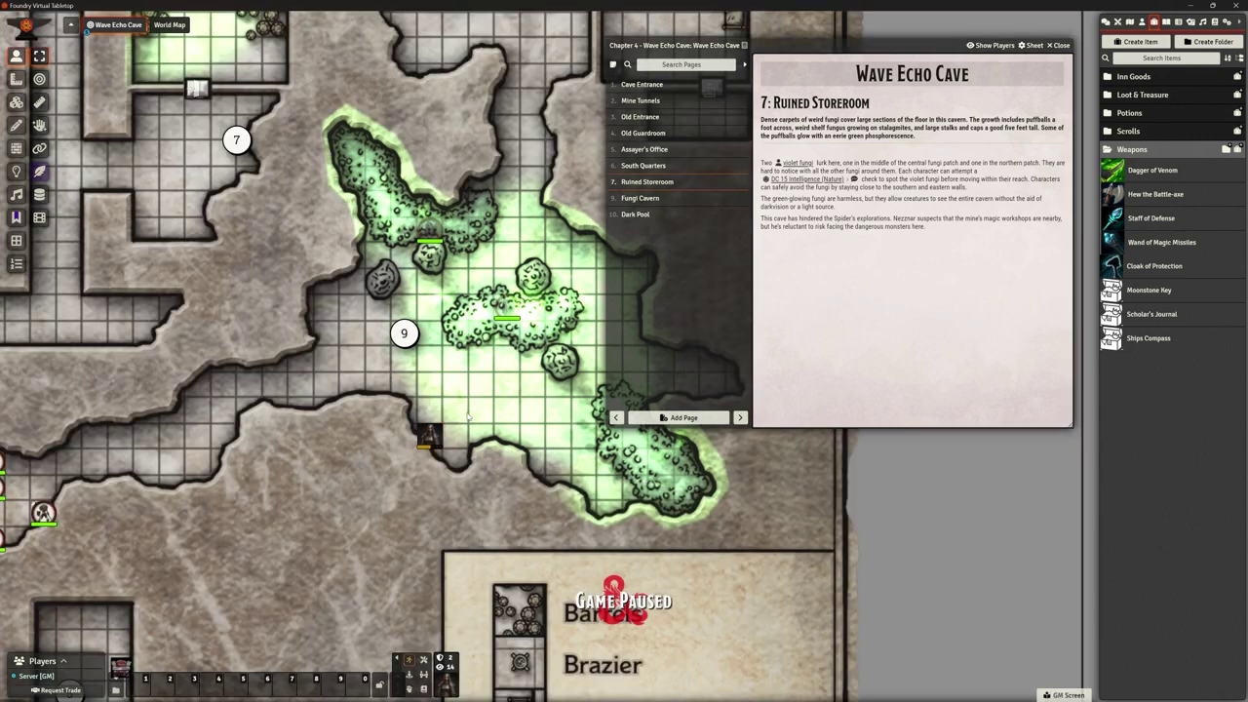
Check the Fungi Cavern's glow with the character token near the northern patch and from the western passage.
{"action": "left_click", "coordinate": [430, 437]}
{"action": "mouse_move", "coordinate": [430, 436]}
{"action": "left_mouse_down"}
{"action": "mouse_move", "coordinate": [394, 363]}
{"action": "mouse_move", "coordinate": [329, 356]}
{"action": "mouse_move", "coordinate": [400, 361]}
{"action": "mouse_move", "coordinate": [404, 333]}
{"action": "mouse_move", "coordinate": [506, 230]}
{"action": "left_mouse_up"}
{"action": "left_click_drag", "start_coordinate": [506, 230], "coordinate": [276, 418]}
{"action": "right_click", "coordinate": [276, 419]}
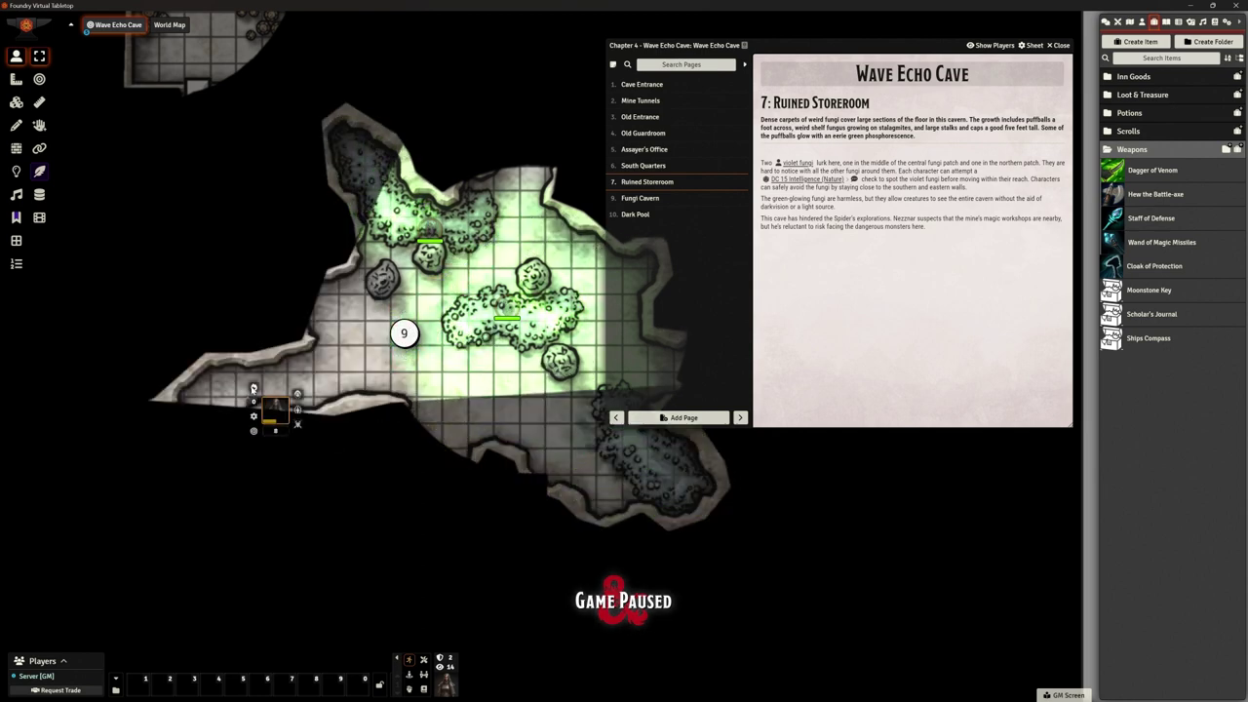
Move the character token farther west down the passage and back toward the Fungi Cavern to compare how the light appears.
{"action": "left_click", "coordinate": [272, 417]}
{"action": "left_click_drag", "start_coordinate": [272, 417], "coordinate": [142, 441]}
{"action": "right_click", "coordinate": [147, 460]}
{"action": "scroll", "coordinate": [501, 350], "scroll_direction": "down", "scroll_amount": 3}
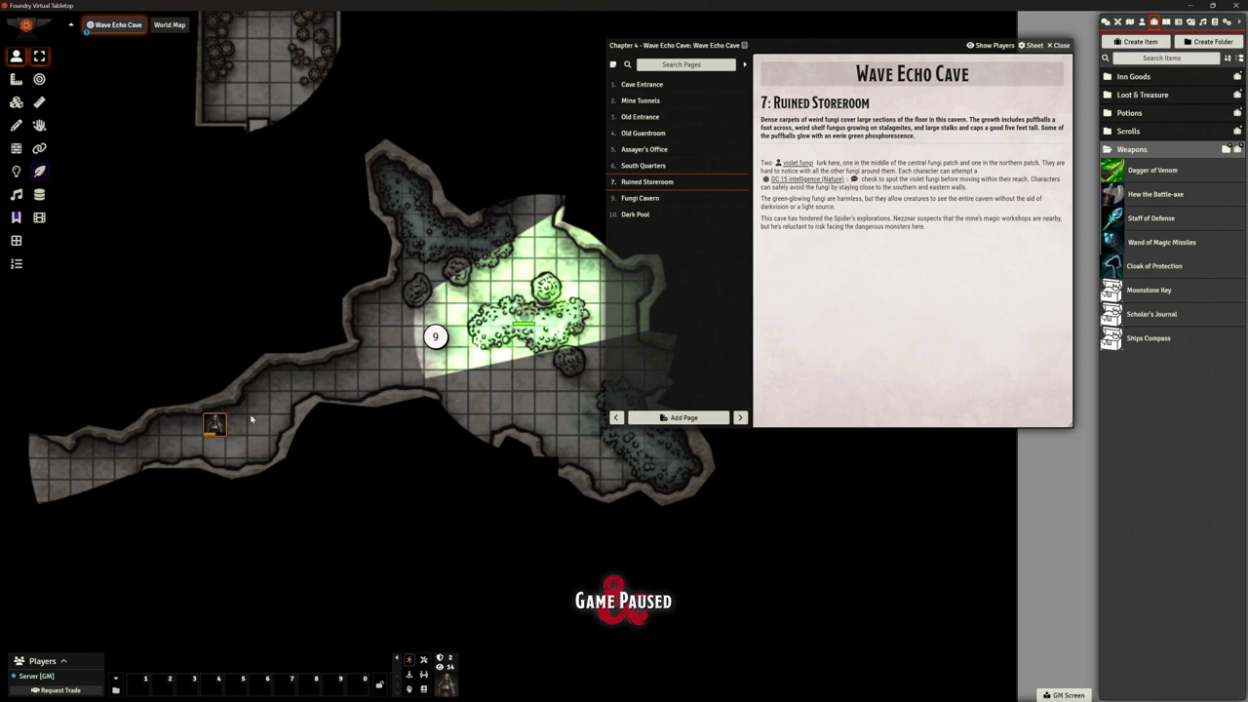
{"action": "left_click_drag", "start_coordinate": [214, 425], "coordinate": [259, 403]}
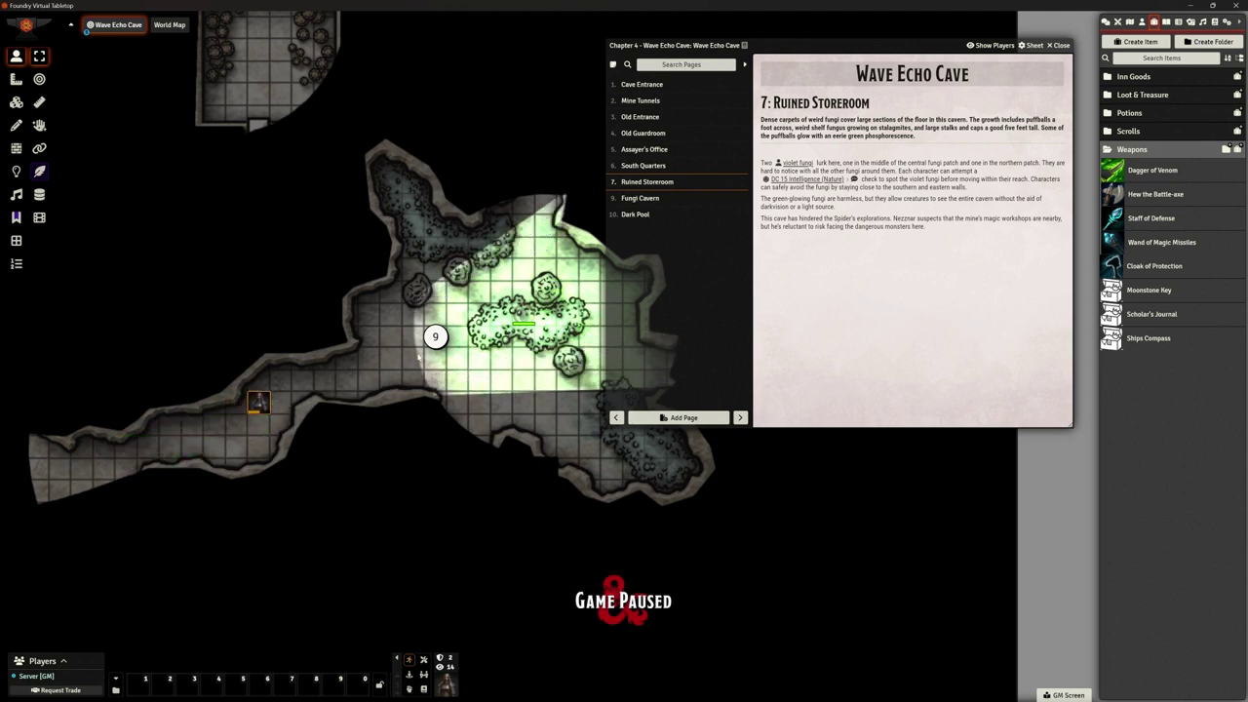
Set the dim radius of the green light in the Fungi Cavern's central patch to 40 ft.
{"action": "left_click", "coordinate": [16, 171]}
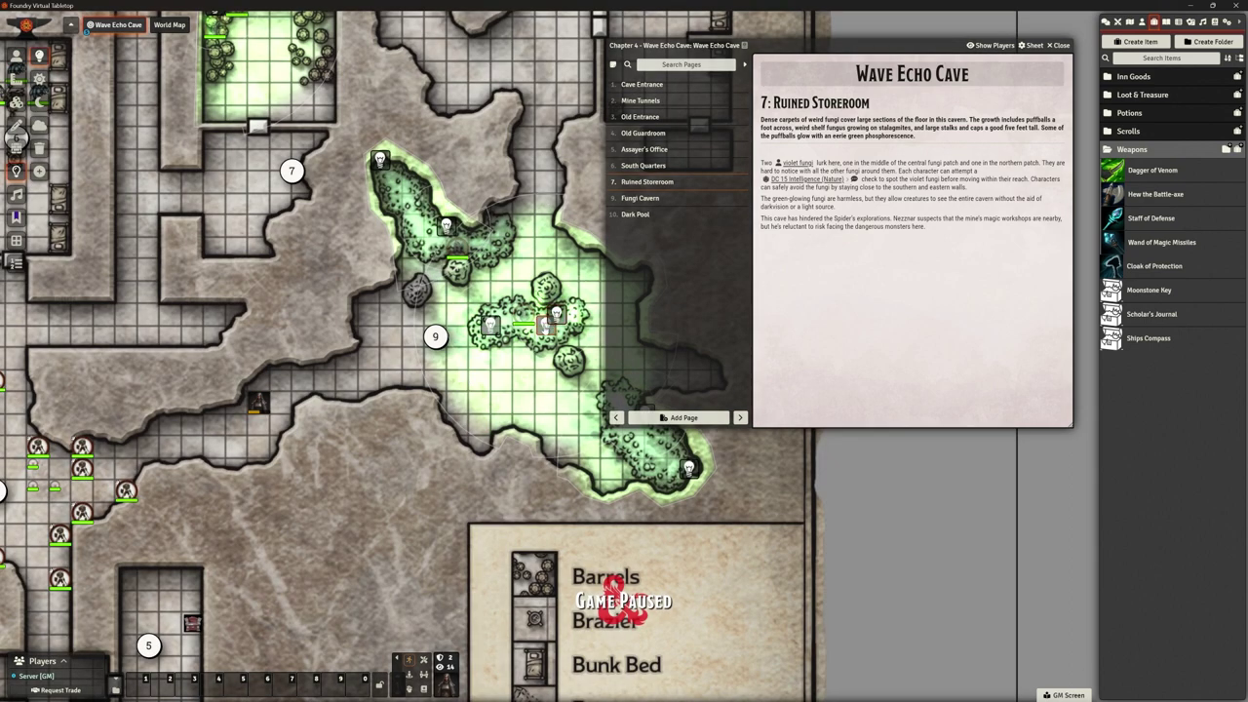
{"action": "double_click", "coordinate": [550, 317]}
{"action": "left_click_drag", "start_coordinate": [595, 257], "coordinate": [735, 213]}
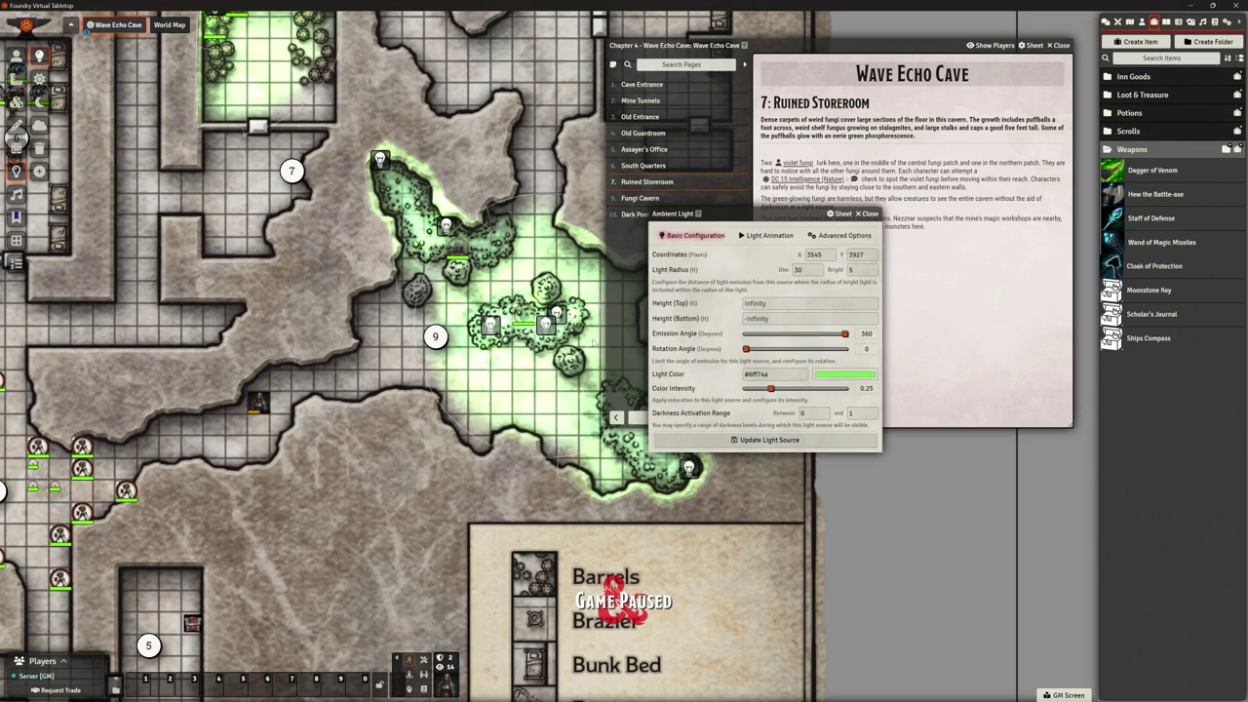
{"action": "left_click", "coordinate": [866, 213]}
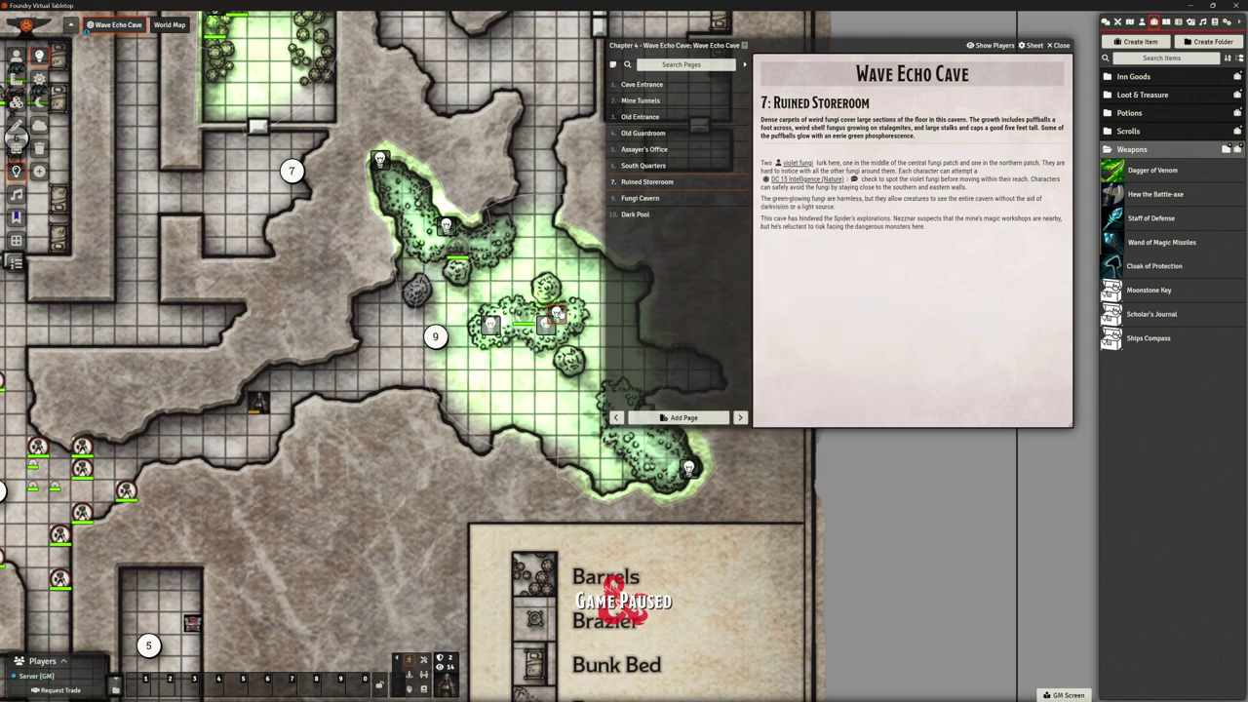
{"action": "double_click", "coordinate": [550, 317]}
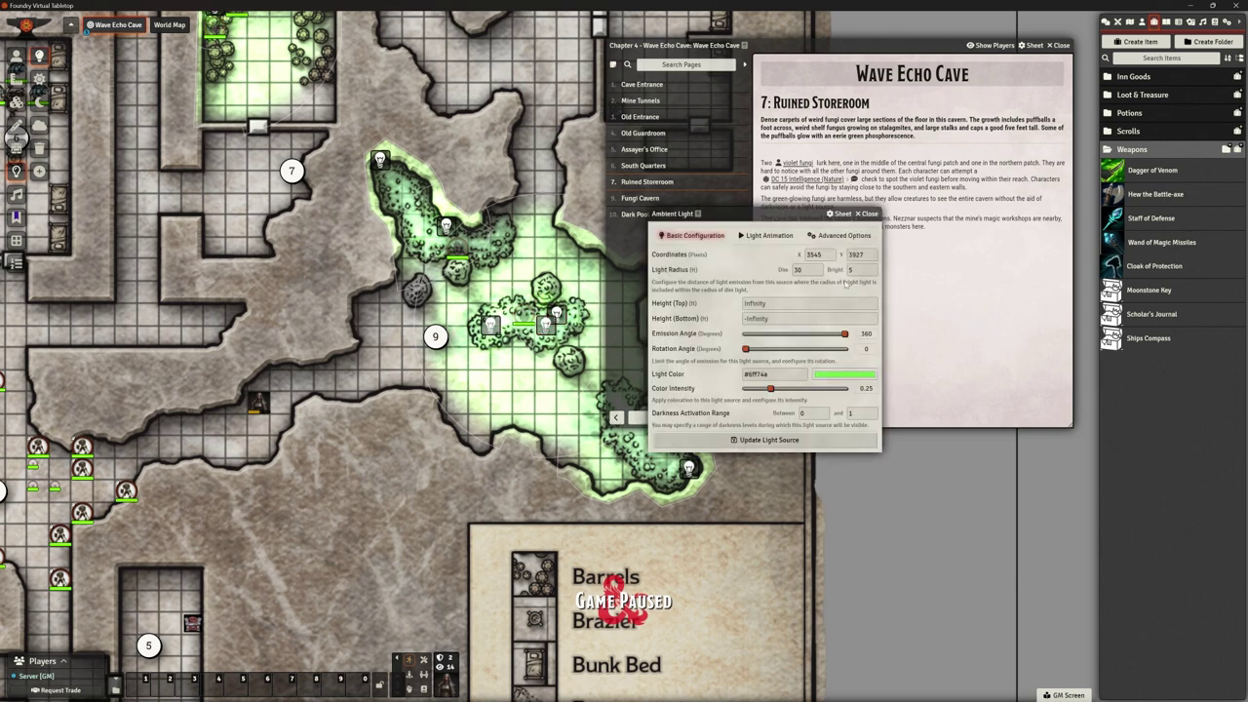
{"action": "double_click", "coordinate": [799, 270]}
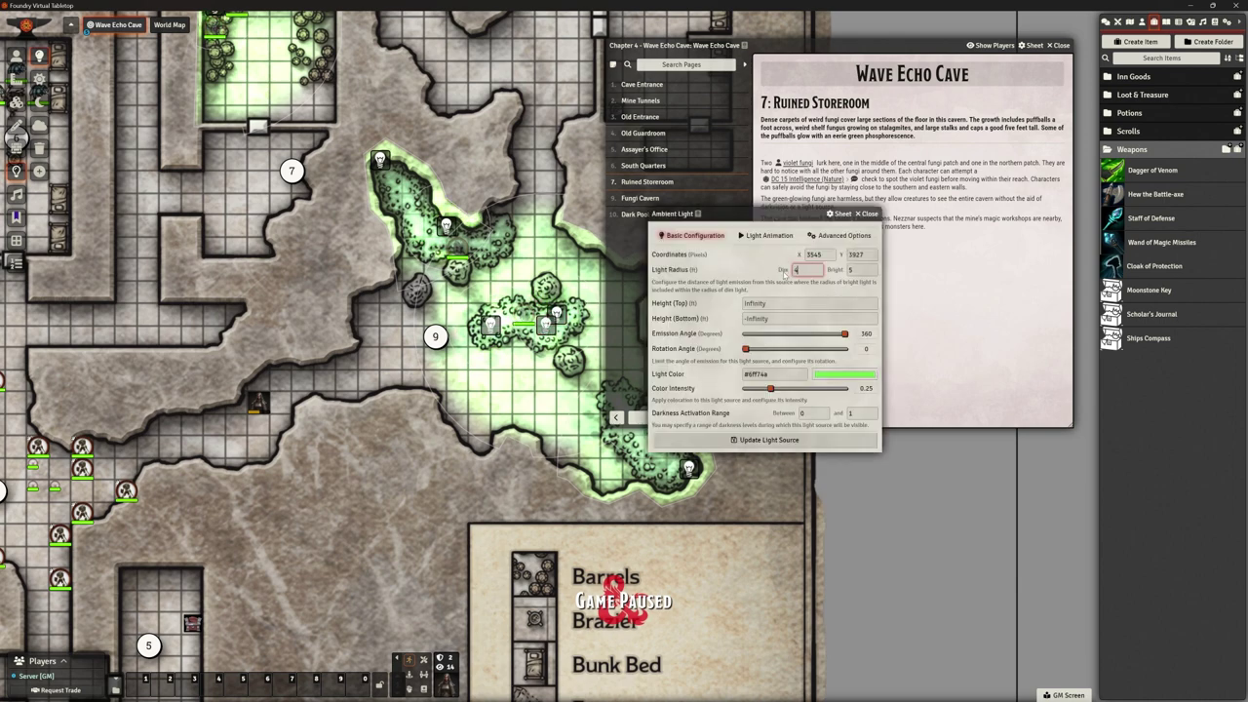
{"action": "type", "text": "40"}
{"action": "left_click", "coordinate": [741, 415]}
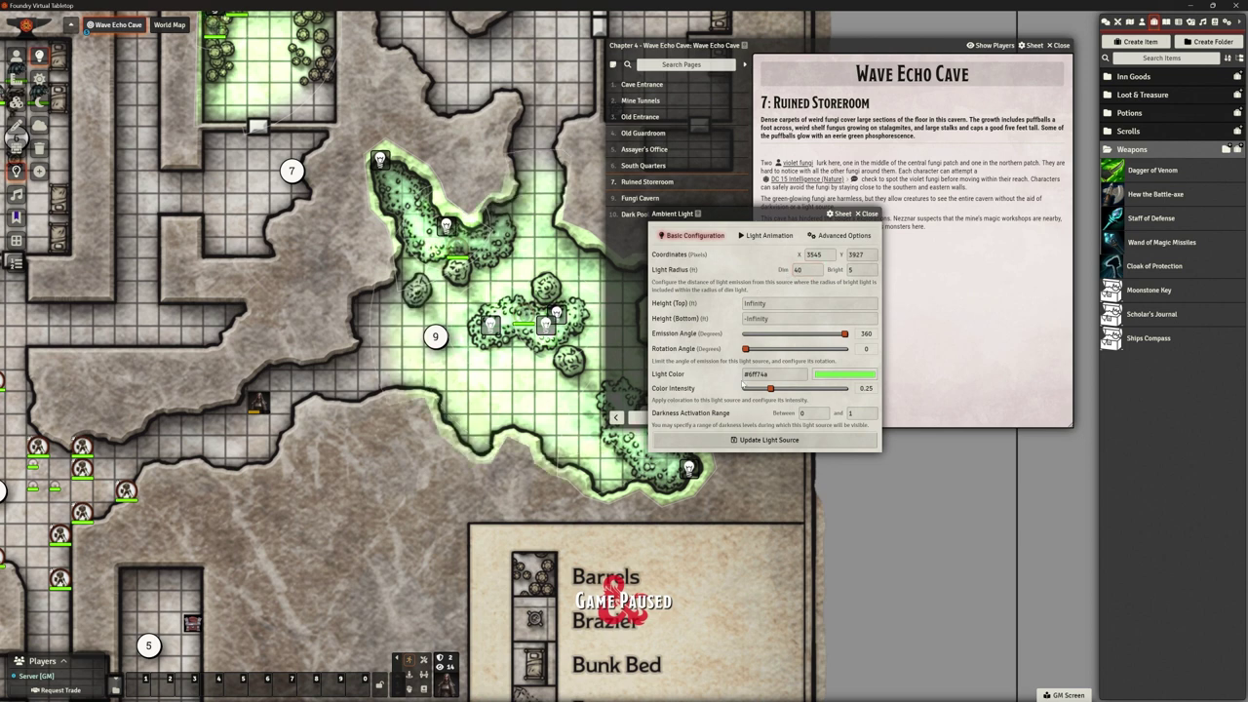
{"action": "left_click", "coordinate": [766, 440]}
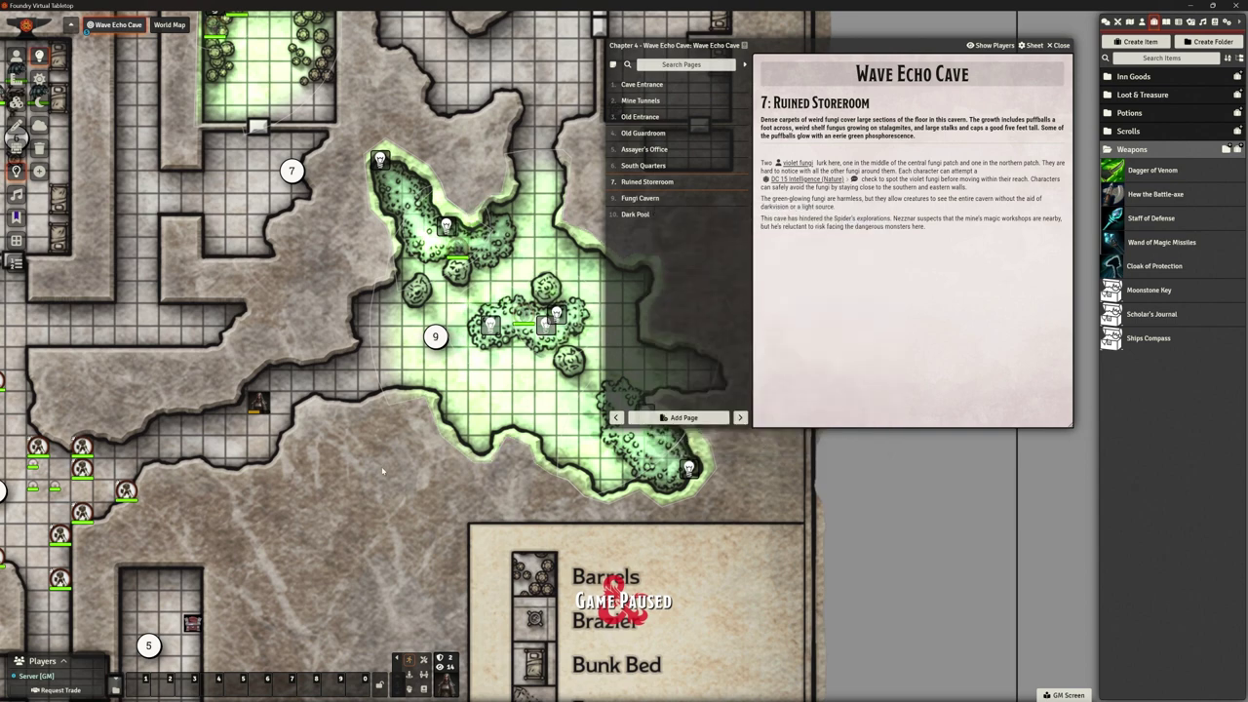
Check the widened glow by moving the character token through the Fungi Cavern and back west down the passage.
{"action": "left_click", "coordinate": [15, 56]}
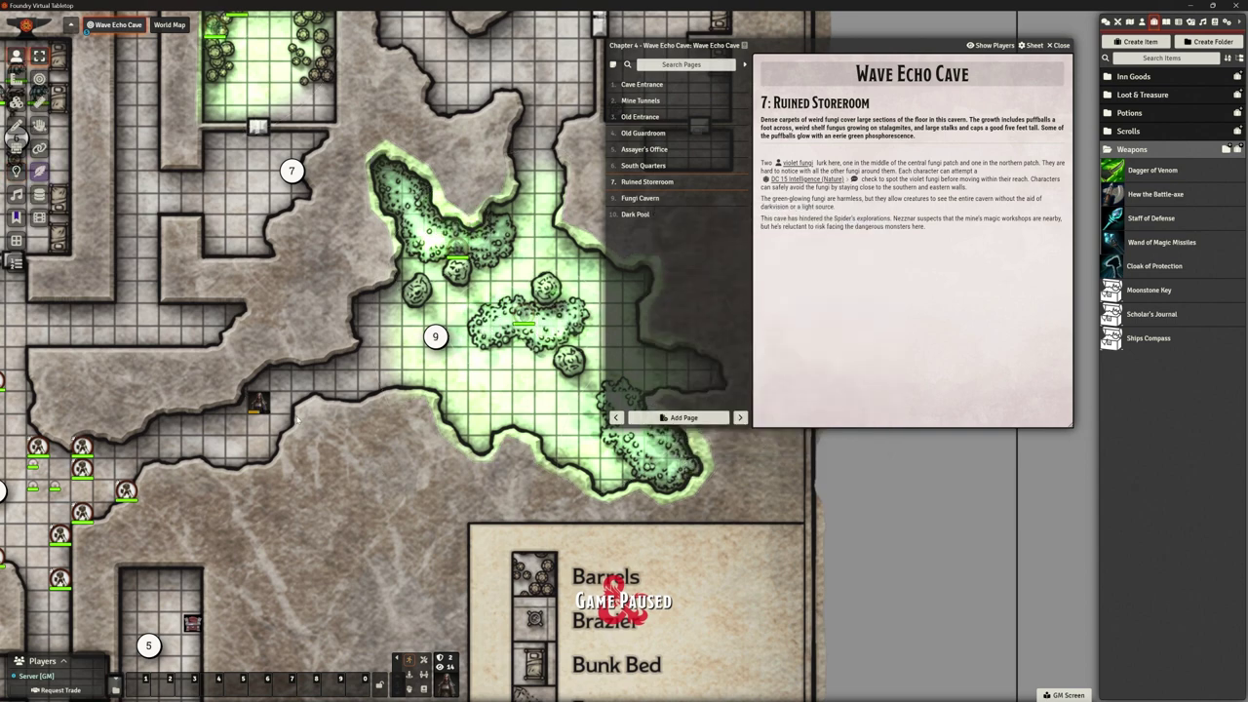
{"action": "left_click", "coordinate": [258, 401]}
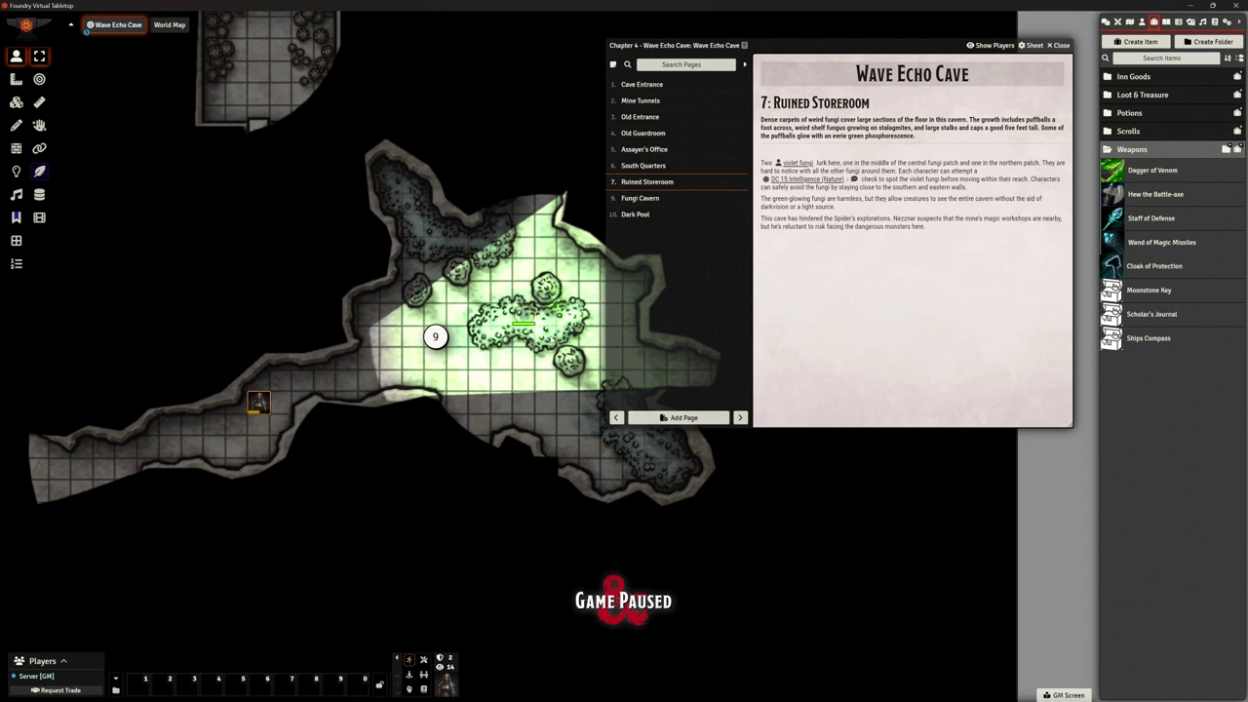
{"action": "scroll", "coordinate": [454, 297], "scroll_direction": "down", "scroll_amount": 3}
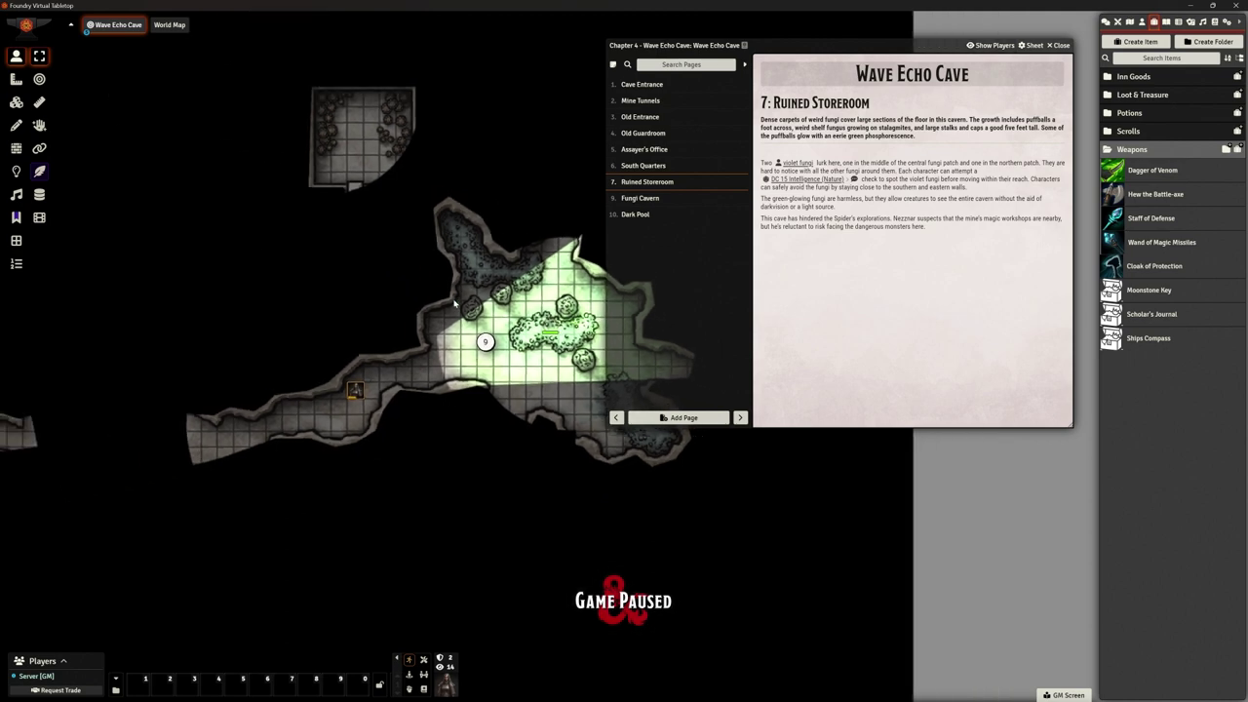
{"action": "left_click_drag", "start_coordinate": [355, 391], "coordinate": [653, 369]}
{"action": "left_click_drag", "start_coordinate": [482, 379], "coordinate": [119, 418]}
{"action": "left_click", "coordinate": [17, 81]}
{"action": "scroll", "coordinate": [333, 462], "scroll_direction": "down", "scroll_amount": 2}
{"action": "scroll", "coordinate": [318, 364], "scroll_direction": "down", "scroll_amount": 1}
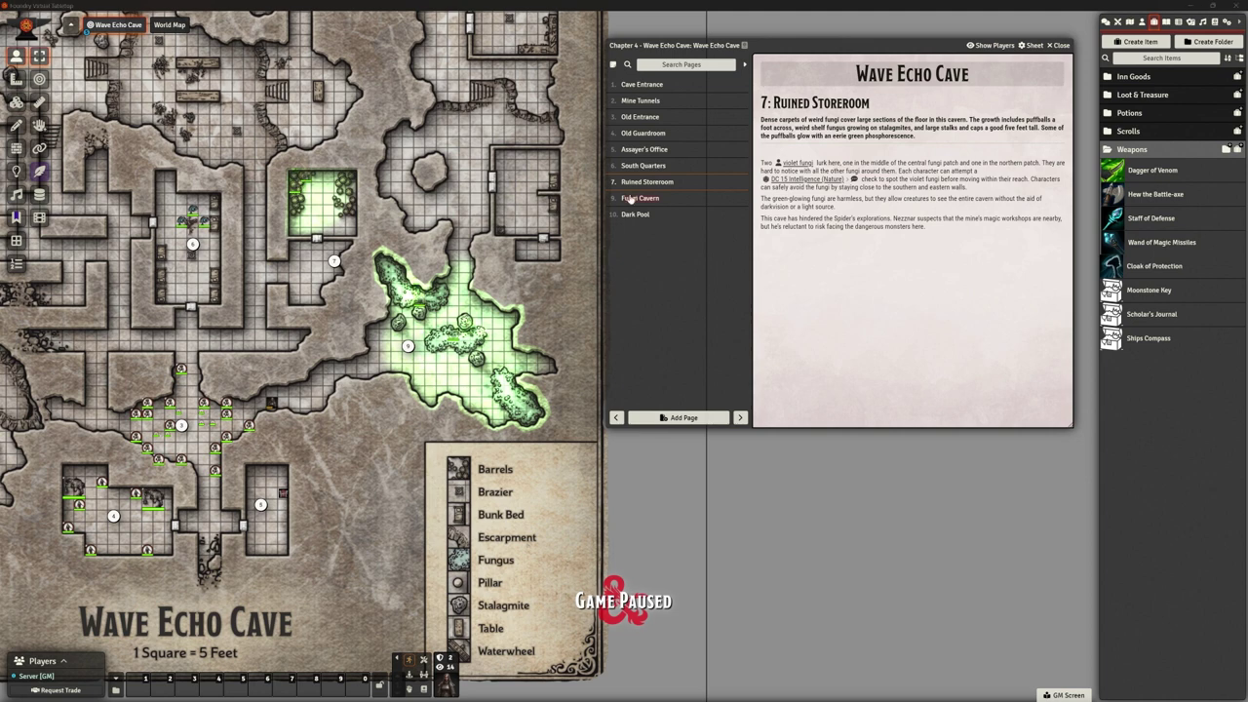
Change the Fungi Cavern journal page's number to 8 and save it.
{"action": "left_click", "coordinate": [631, 198]}
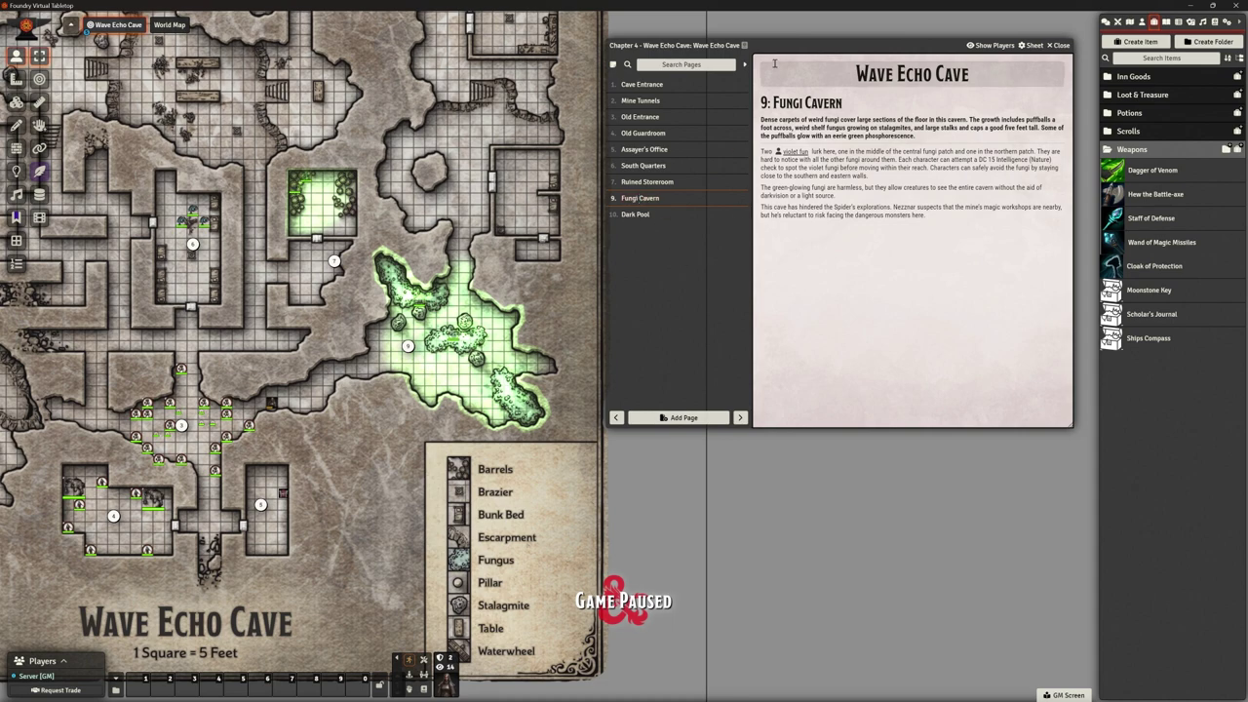
{"action": "left_click_drag", "start_coordinate": [781, 40], "coordinate": [765, 45]}
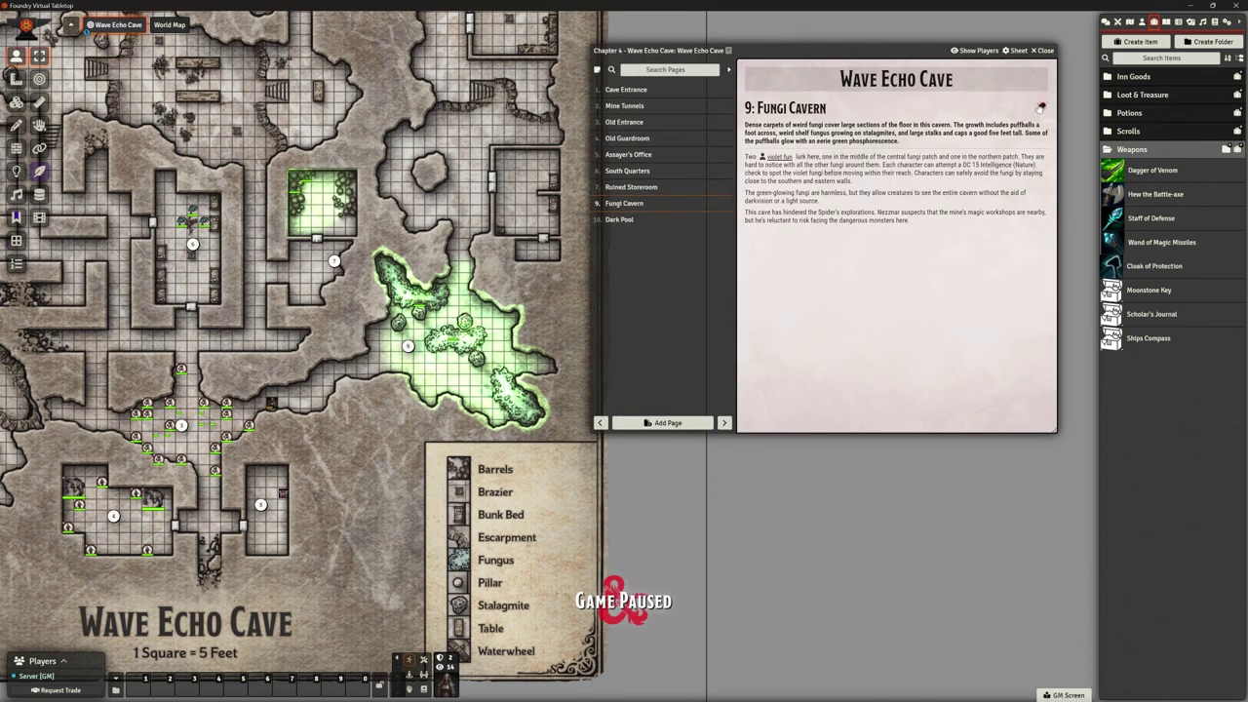
{"action": "left_click", "coordinate": [1042, 107]}
{"action": "type", "text": "8"}
{"action": "left_click", "coordinate": [689, 458]}
{"action": "left_click", "coordinate": [889, 205]}
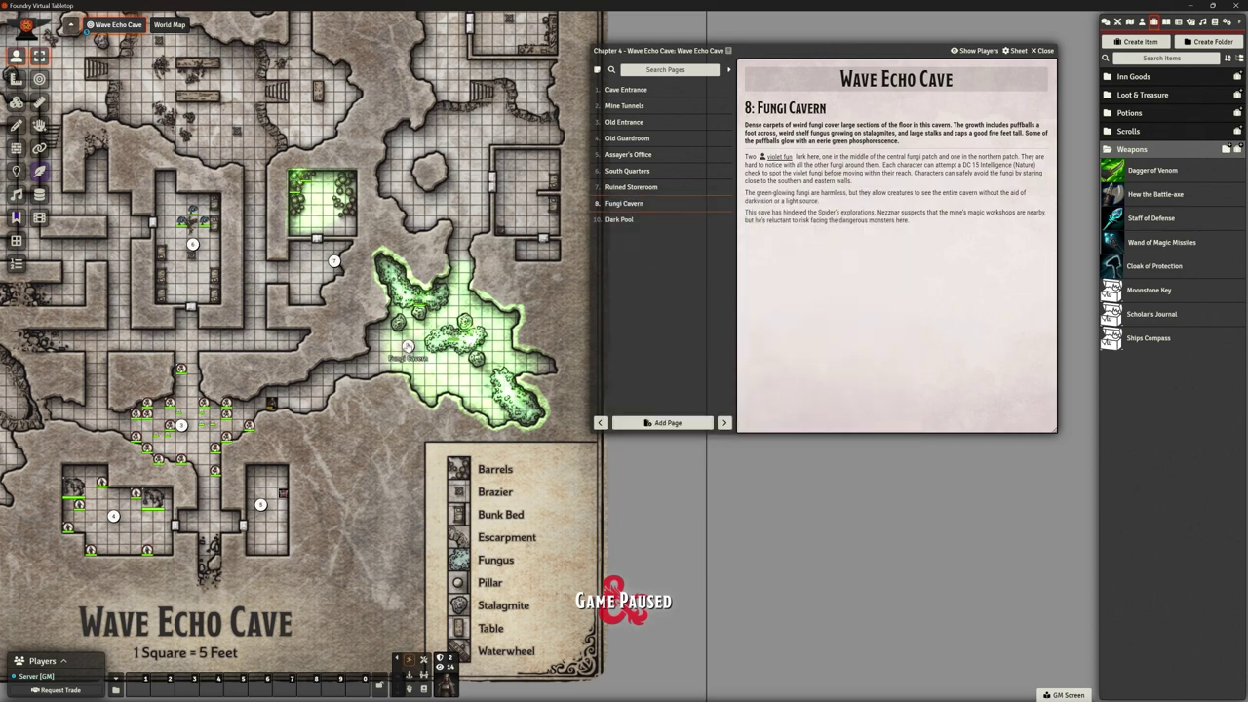
Delete the Fungi Cavern's outdated map note and pin the renumbered page's note near the central fungi patch.
{"action": "scroll", "coordinate": [325, 363], "scroll_direction": "up", "scroll_amount": 8}
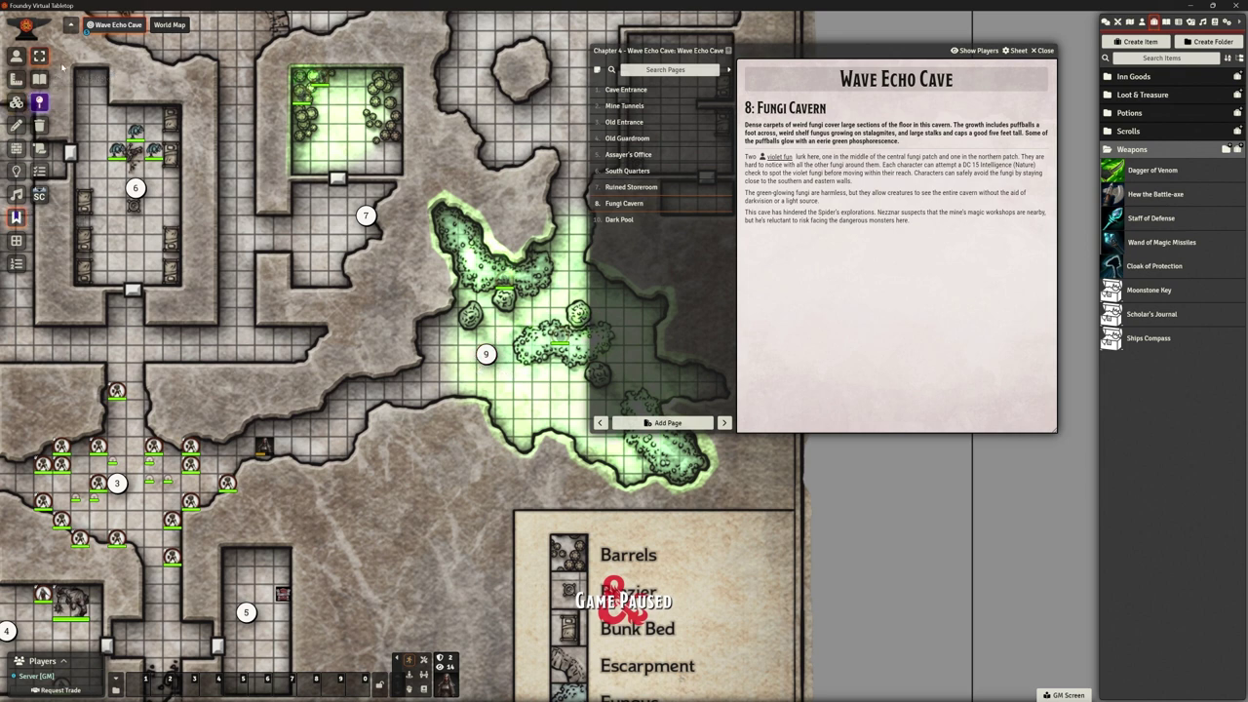
{"action": "key", "text": "Delete"}
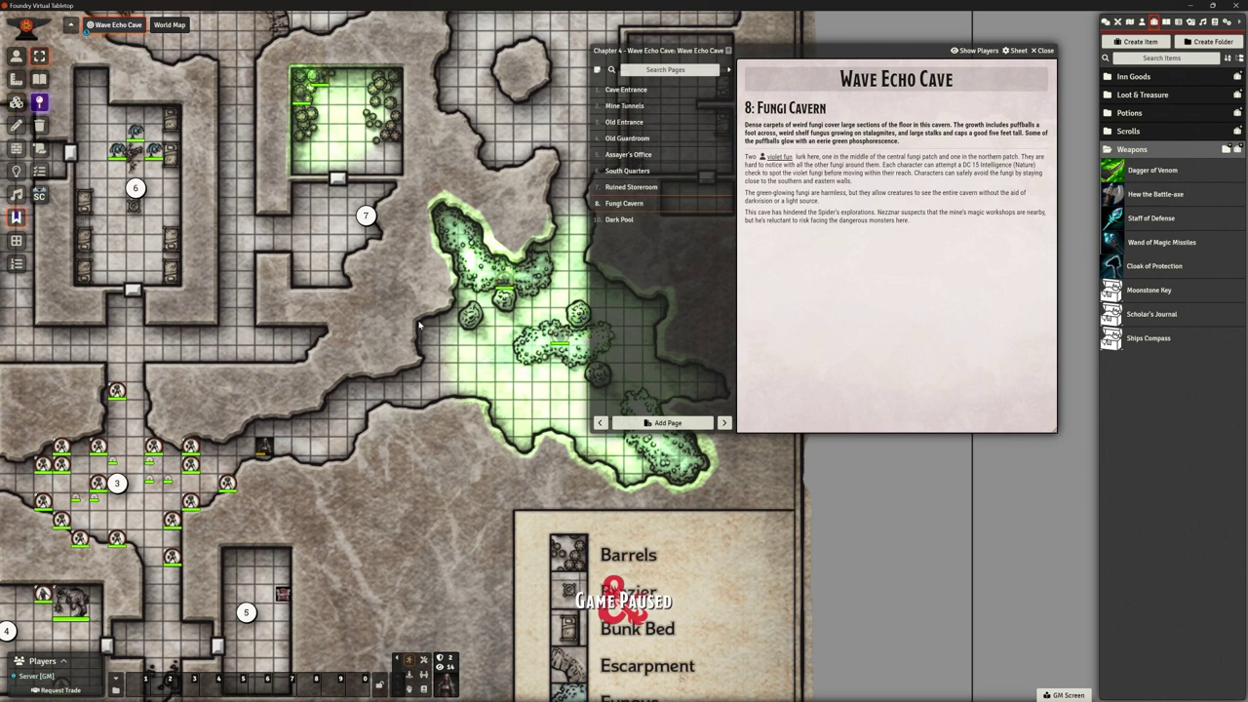
{"action": "left_click_drag", "start_coordinate": [622, 207], "coordinate": [504, 354]}
{"action": "left_click", "coordinate": [634, 605]}
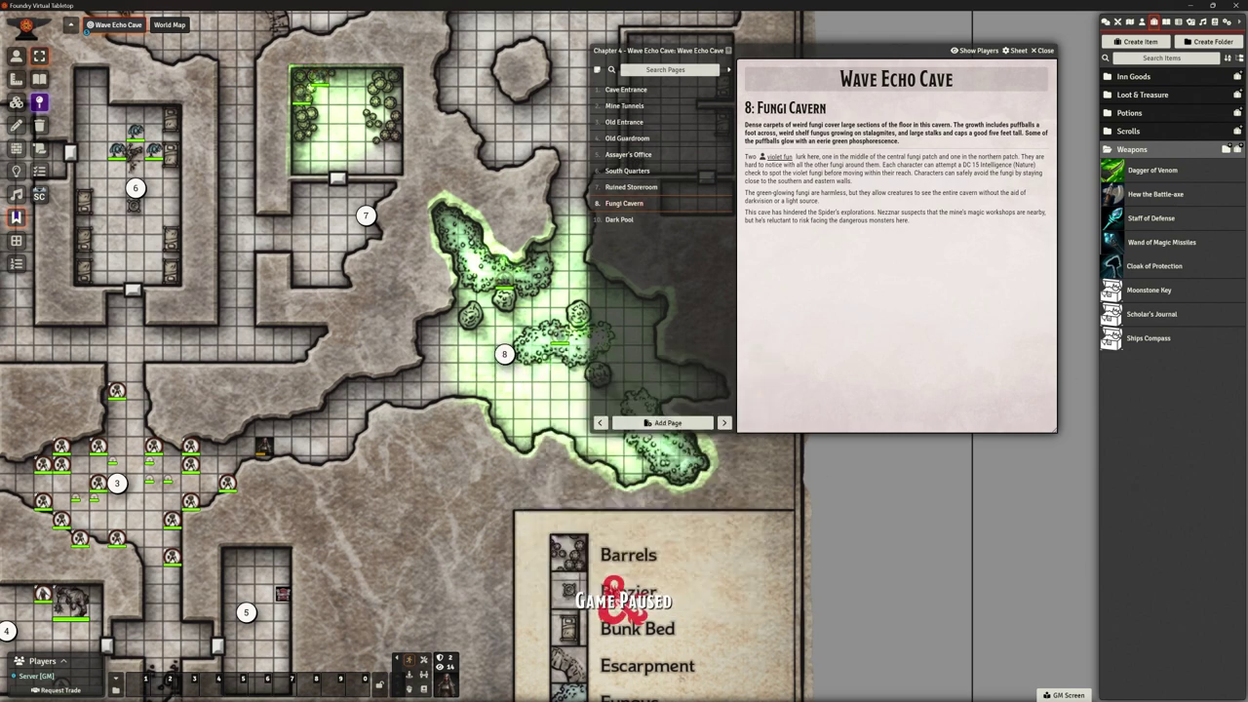
Add a Map Location page named Great Cavern to the Wave Echo Cave journal, number it 9 and save it.
{"action": "left_click", "coordinate": [660, 423]}
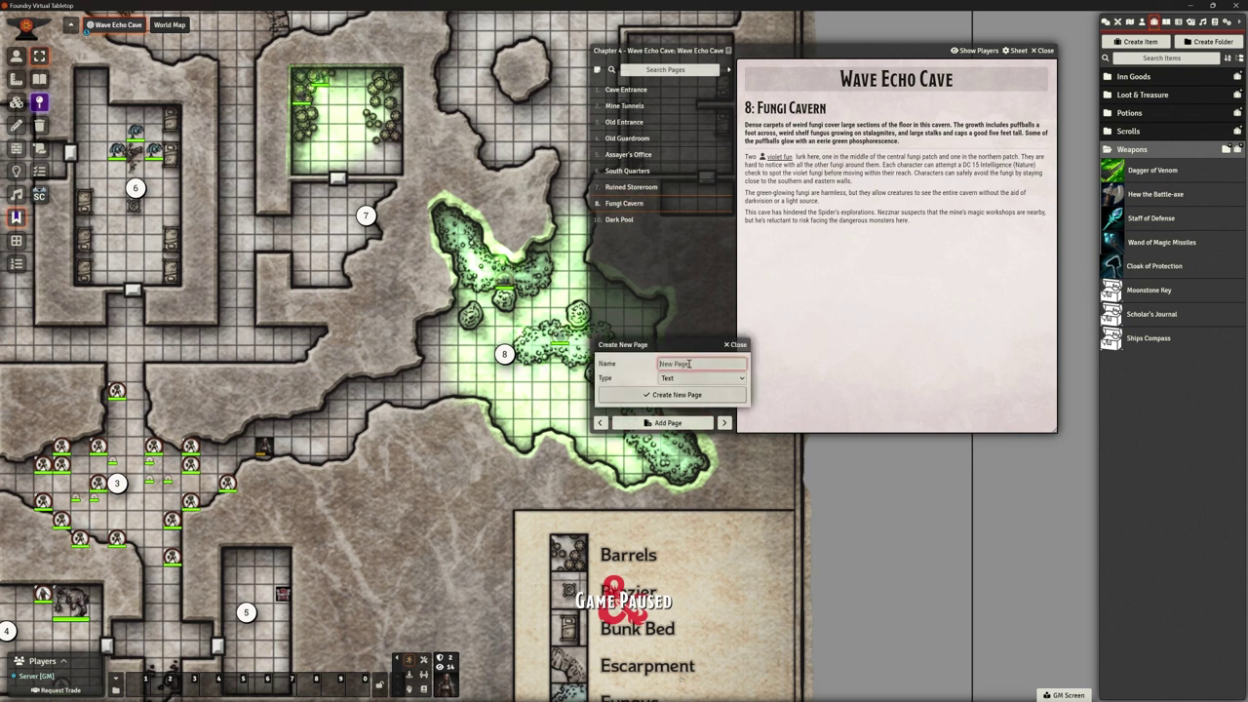
{"action": "type", "text": "Great Cavern"}
{"action": "left_click", "coordinate": [681, 379]}
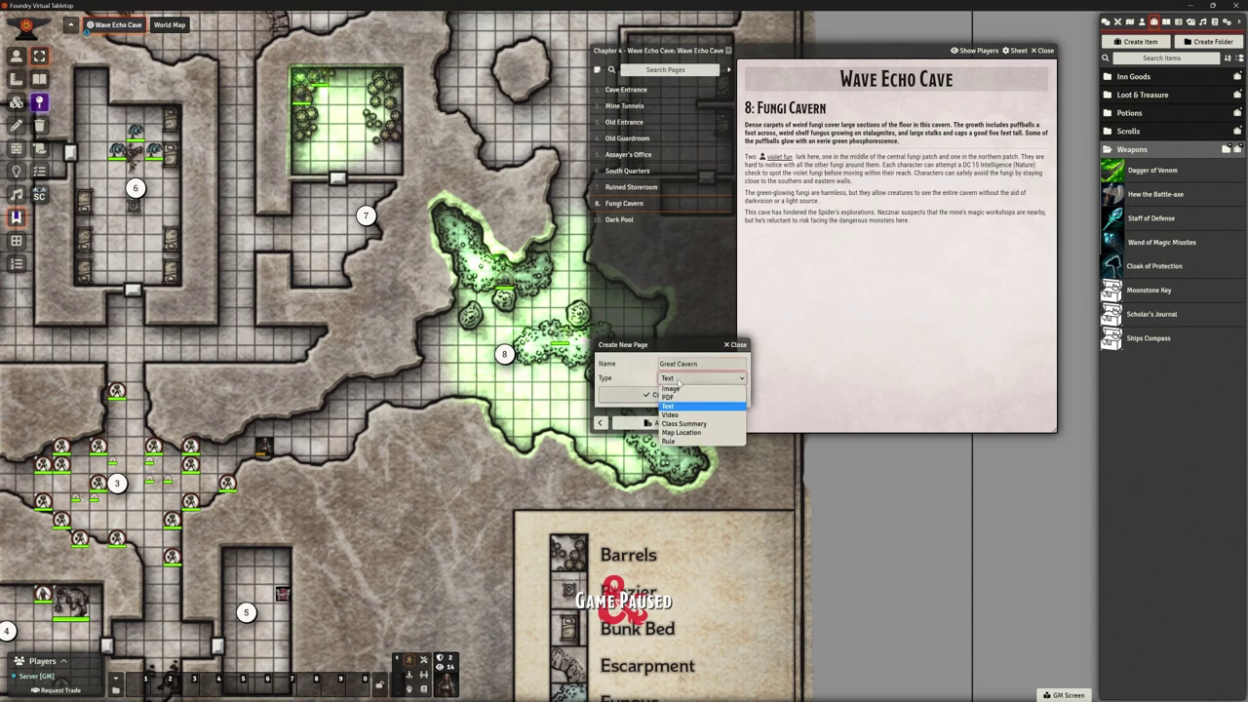
{"action": "left_click", "coordinate": [683, 432]}
{"action": "left_click", "coordinate": [648, 395]}
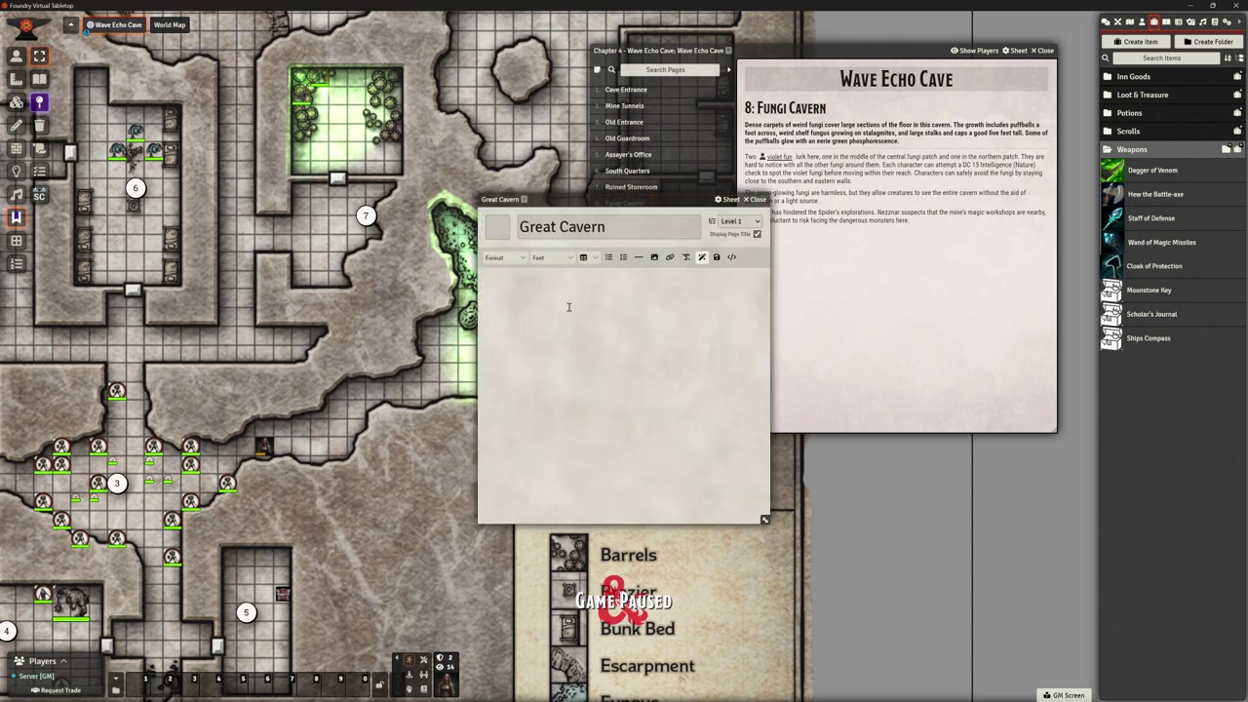
{"action": "type", "text": "9"}
{"action": "left_click", "coordinate": [564, 316]}
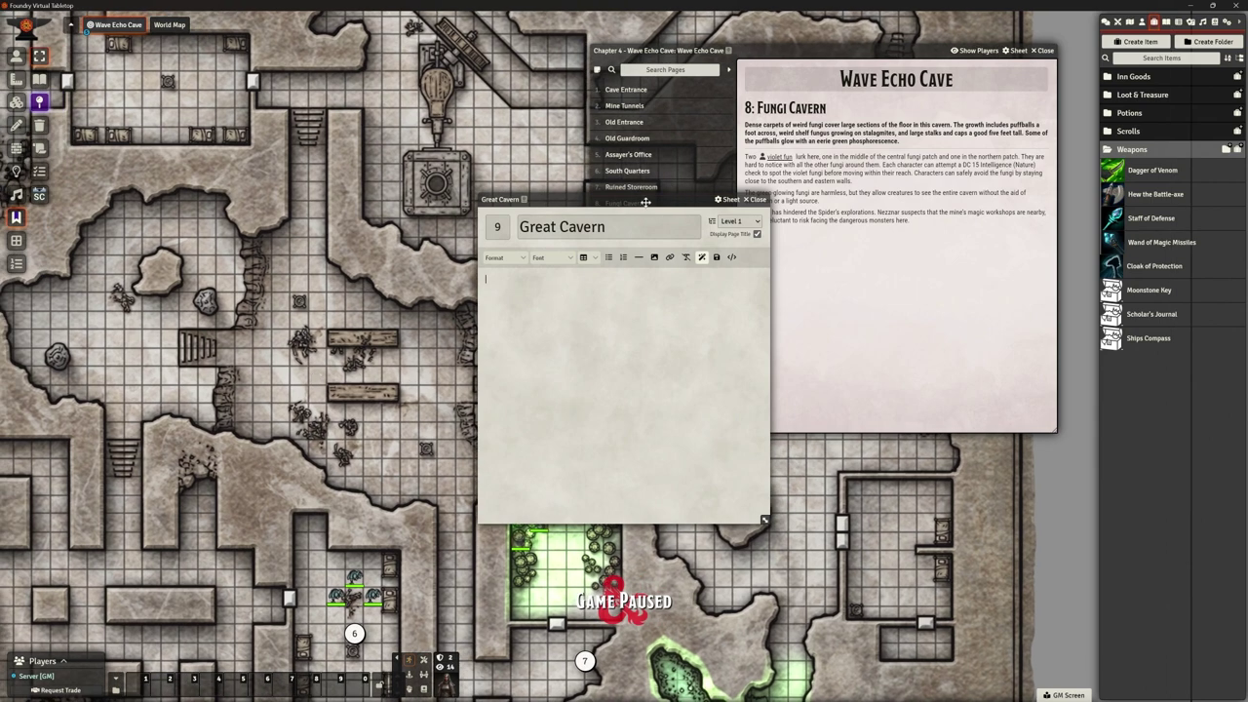
{"action": "left_click_drag", "start_coordinate": [647, 199], "coordinate": [879, 317]}
{"action": "left_click", "coordinate": [947, 376]}
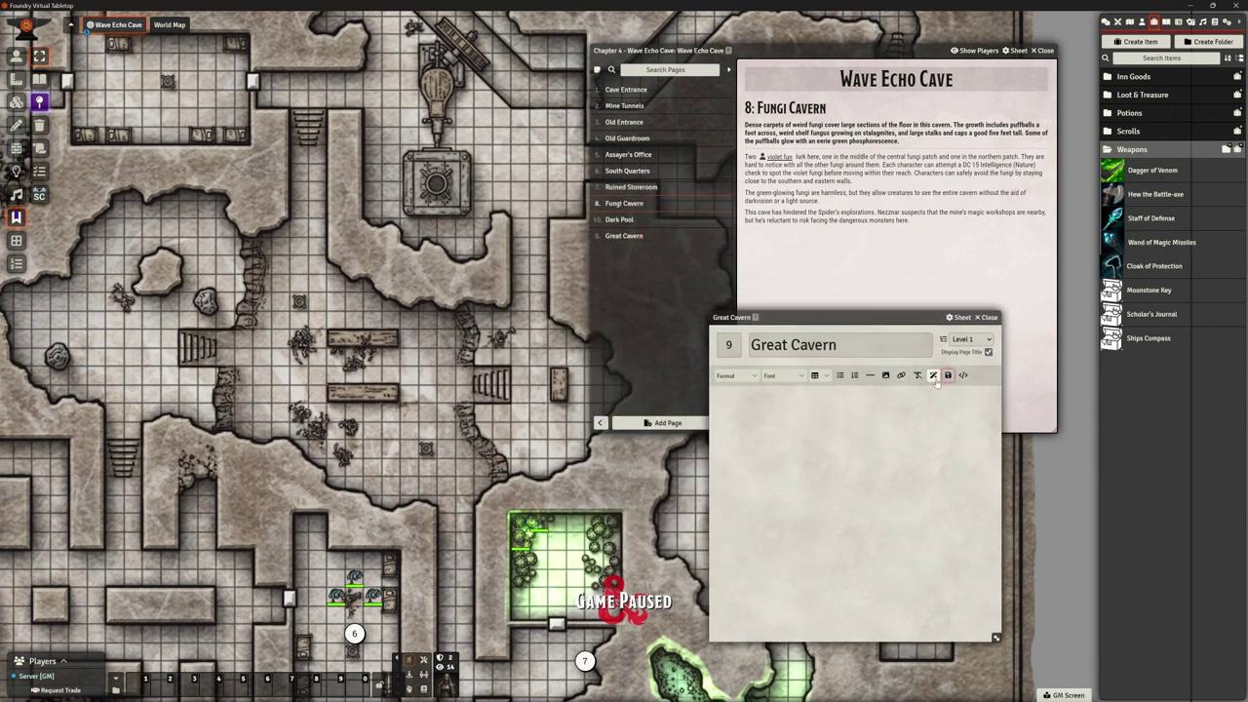
Pin the Great Cavern note in the middle section of the large cavern and move its page above Dark Pool.
{"action": "left_click_drag", "start_coordinate": [624, 238], "coordinate": [317, 302]}
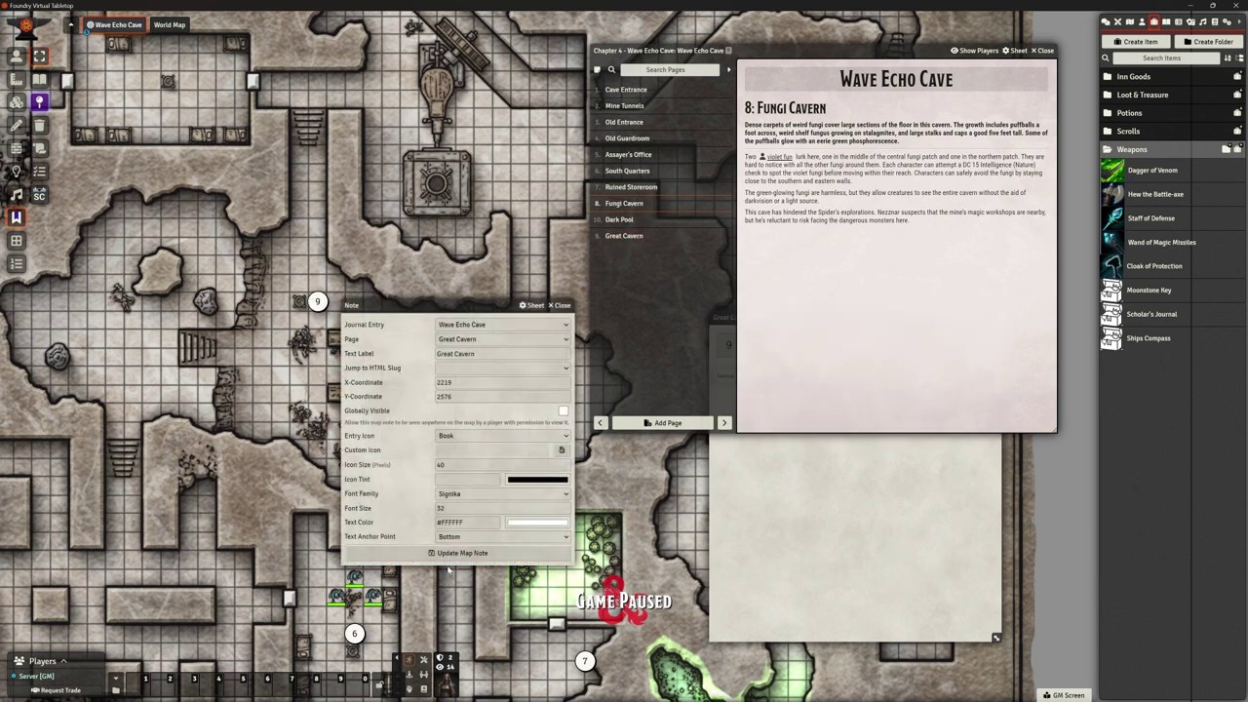
{"action": "left_click", "coordinate": [463, 553]}
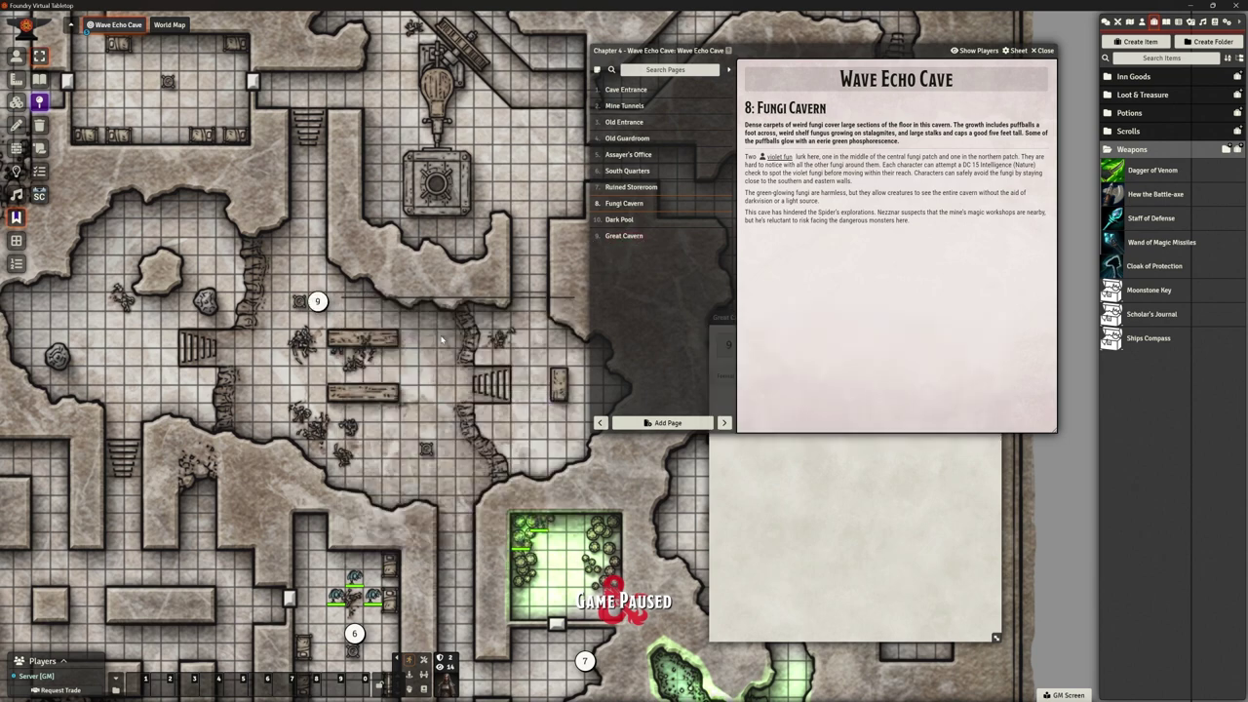
{"action": "left_click", "coordinate": [630, 242]}
{"action": "left_click_drag", "start_coordinate": [630, 241], "coordinate": [630, 220]}
{"action": "left_click", "coordinate": [625, 223]}
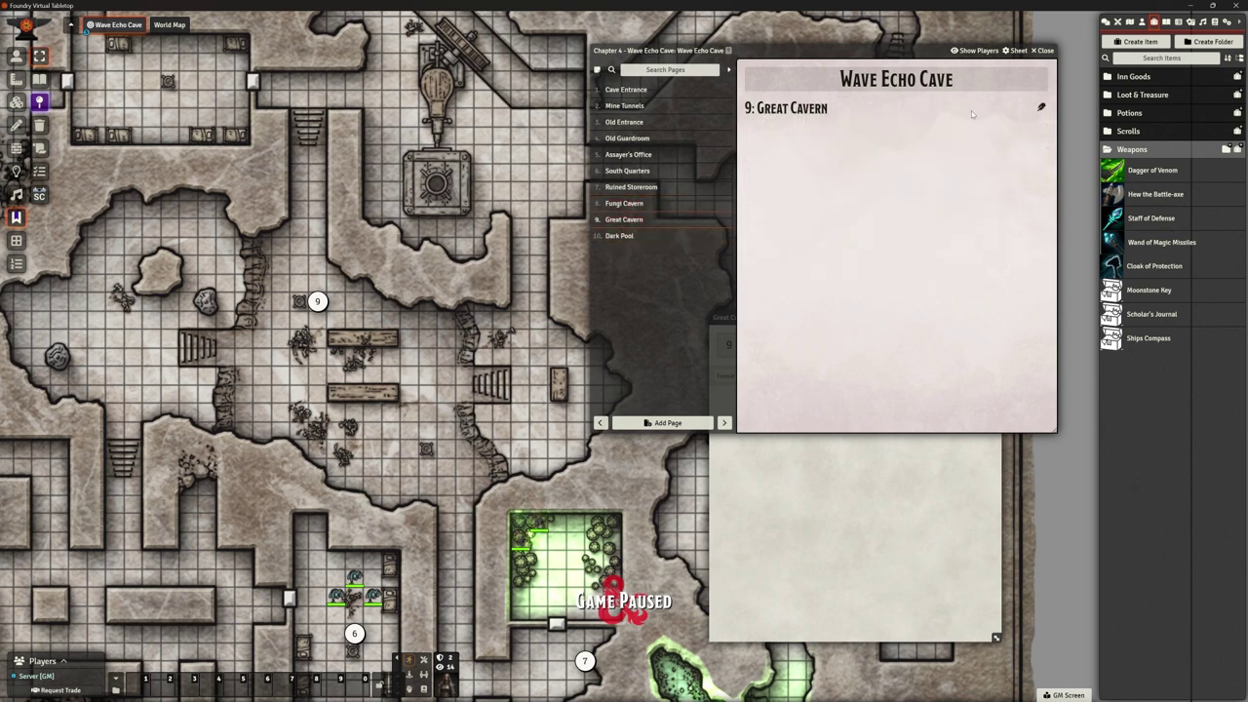
Enter the Great Cavern's opening description of steep escarpments, ledges, tables and skeletal remains as bold text.
{"action": "left_click", "coordinate": [833, 512]}
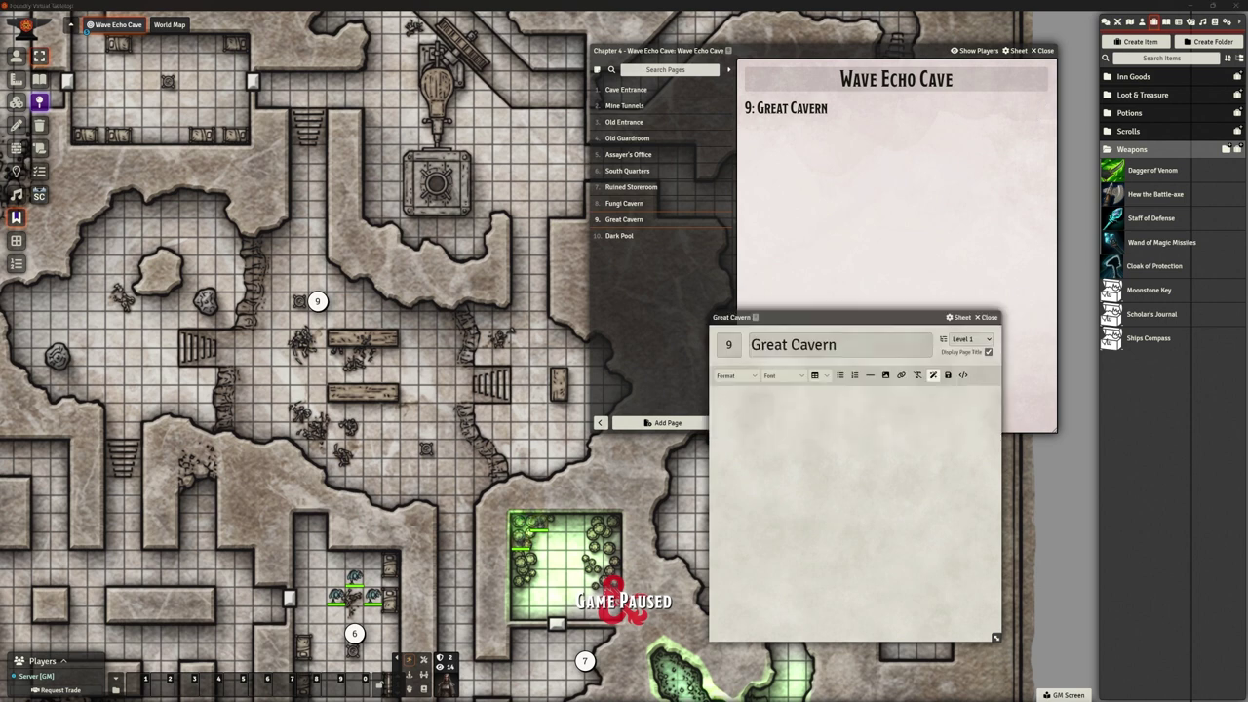
{"action": "left_click", "coordinate": [774, 453]}
{"action": "type", "text": "Steep escarpments divide this large cavern into three sections: high ledges at either end and a lower section in the middle. Carved stone stairs climb to the ledges. Two large tables stand in the middle section, along with a pair of old braziers. A smaller table stands on the eastern ledge. The skeletal remains of dozens of dead warriors attest to the fierceness of the fighting that took place long ago."}
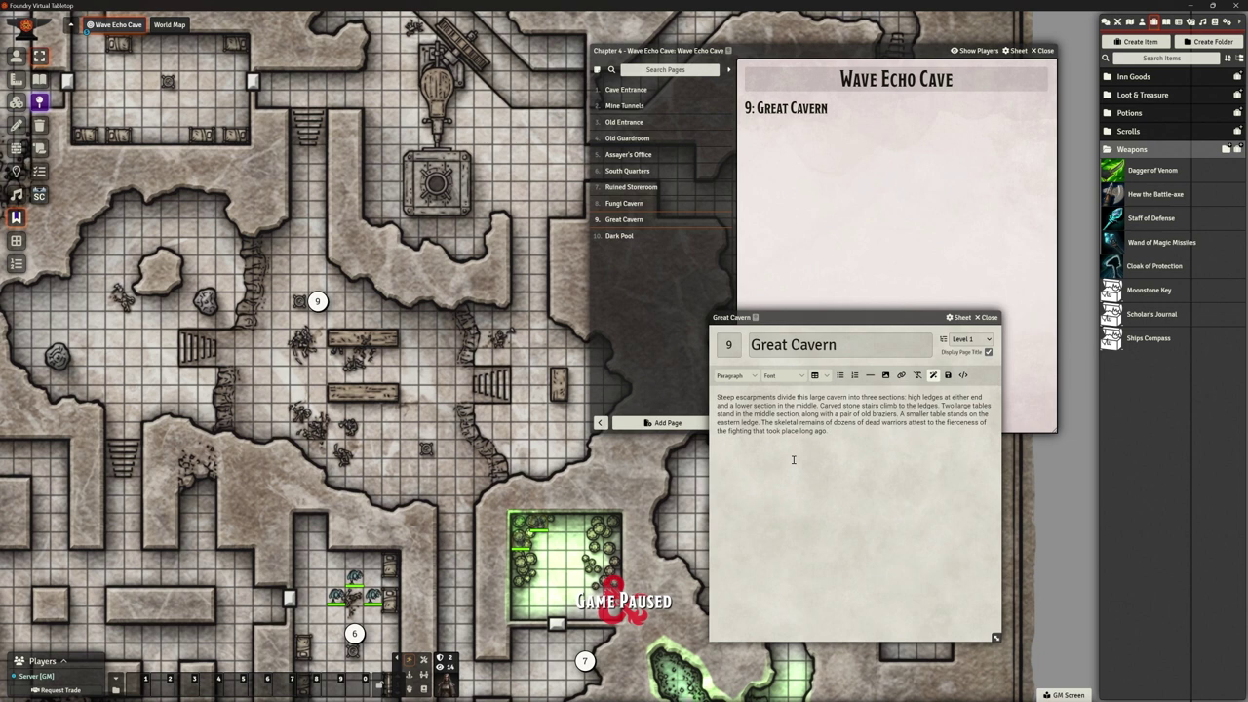
{"action": "key", "text": "ctrl+z"}
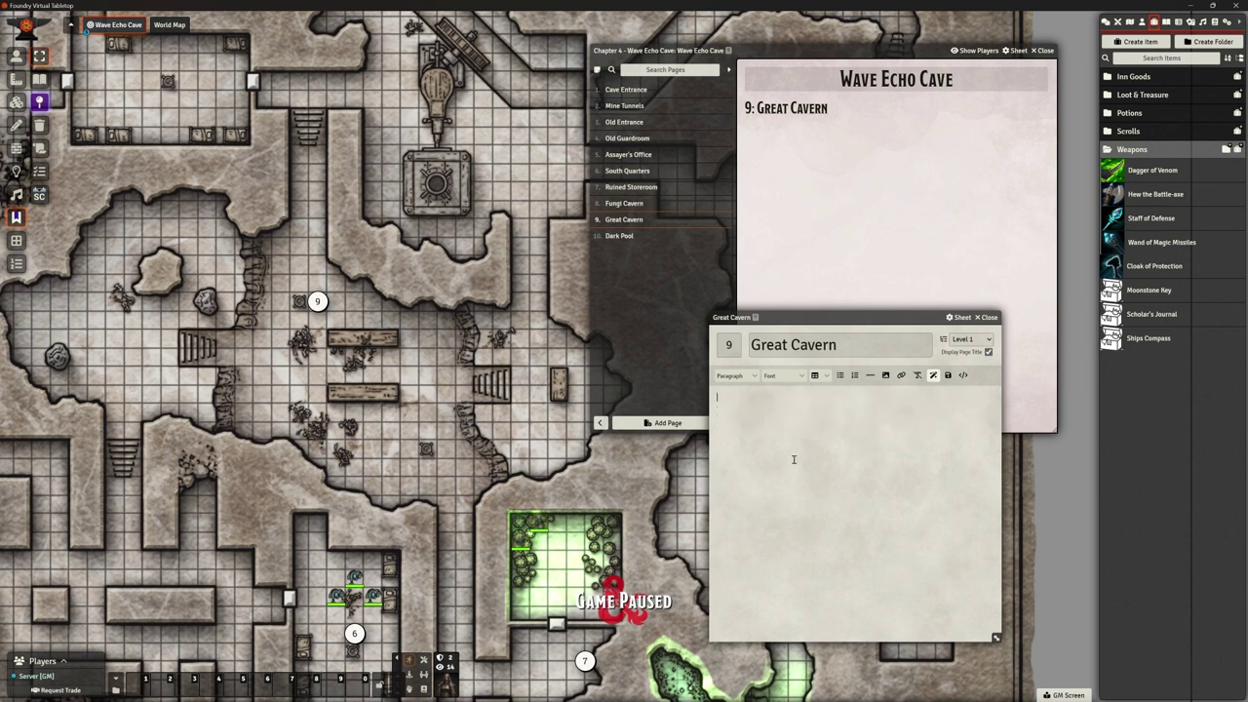
{"action": "type", "text": "Steep escarpments divide this large cavern into three sections: high ledges at either end and a lower section in the middle. Carved stone stairs climb to the ledges. Two large tables stand in the middle section, along with a pair of old braziers. A smaller table stands on the eastern ledge. The skeletal remains of dozens of dead warriors attest to the fierceness of the fighting that took place long ago."}
{"action": "key", "text": "shift+Up"}
{"action": "key", "text": "shift+Up"}
{"action": "key", "text": "shift+Up"}
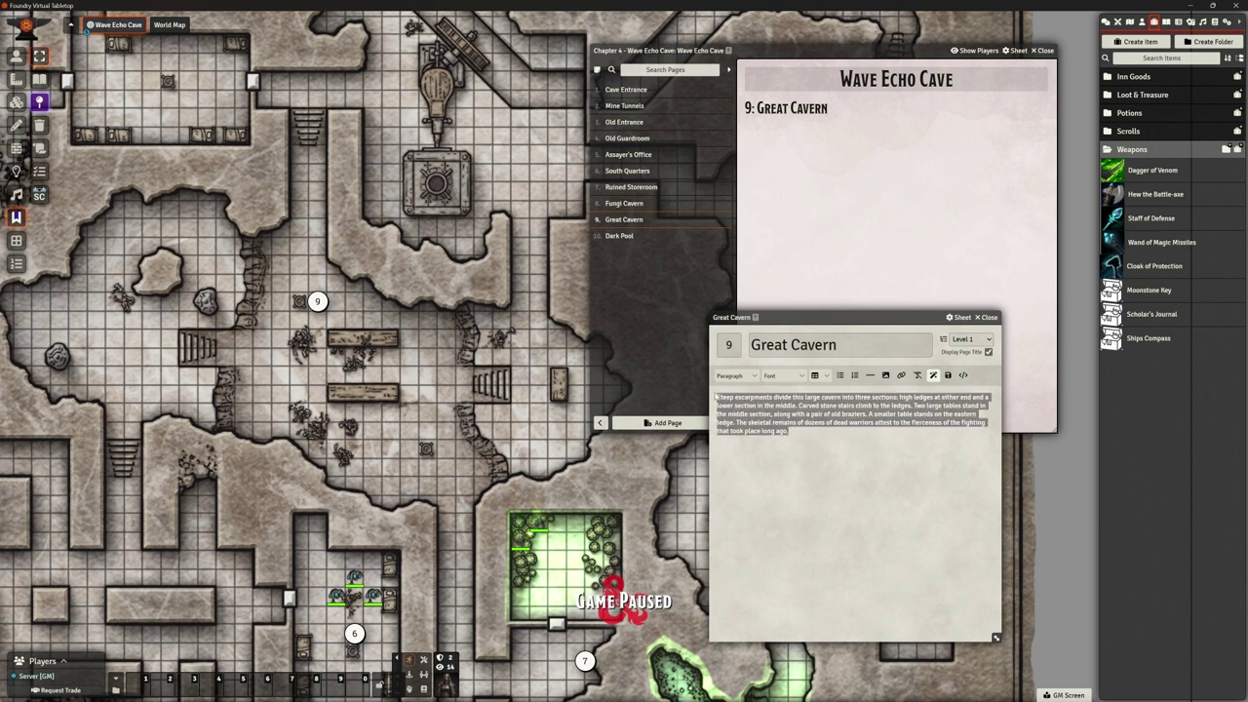
{"action": "key", "text": "ctrl+b"}
{"action": "key", "text": "Right"}
{"action": "key", "text": "Return"}
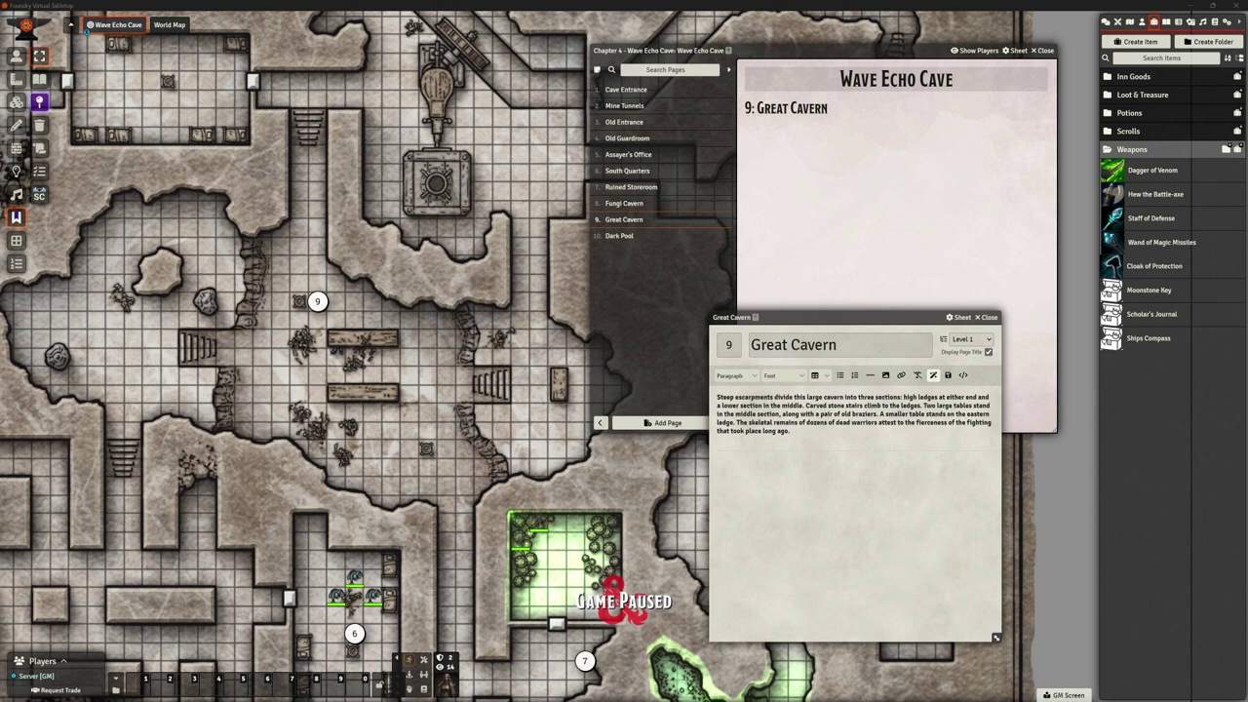
Add the Great Cavern paragraphs about the five ghouls and the DC 12 Strength (Athletics) escarpment climb, and save the page.
{"action": "left_click", "coordinate": [816, 500]}
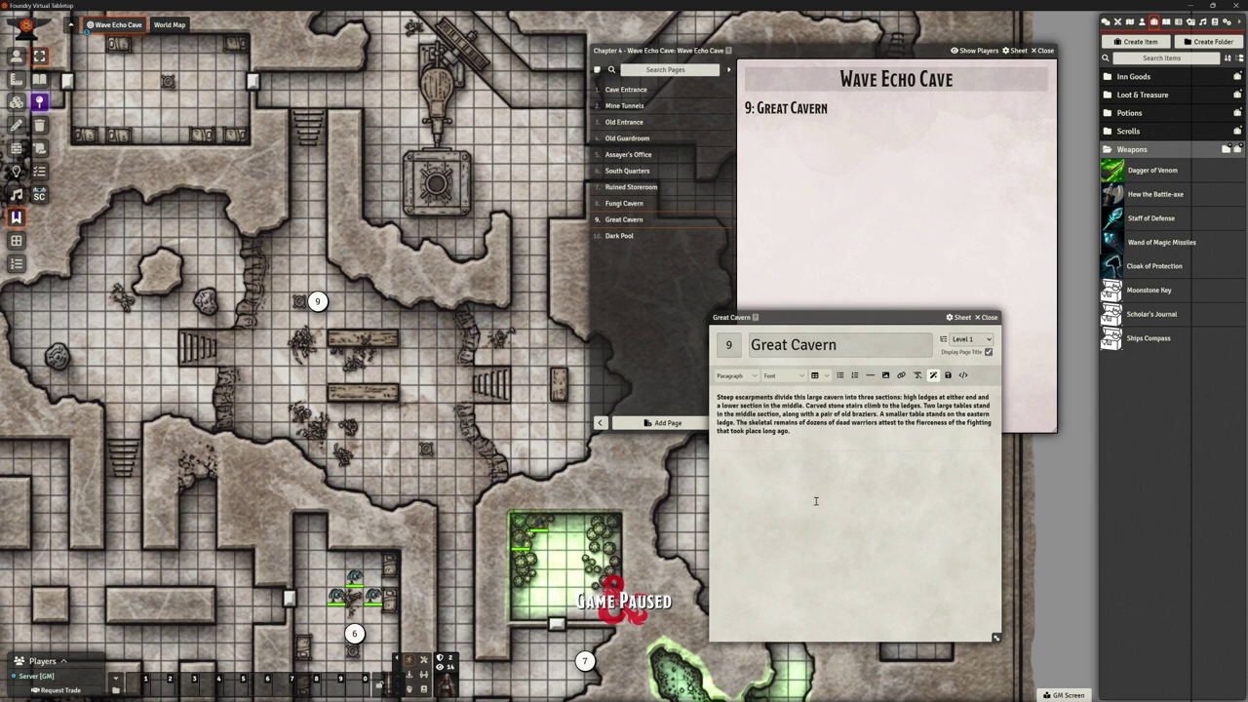
{"action": "type", "text": "The skeletal remains are inanimate. However, five ghouls lurk in the shadows on the western ledge. Any character with a passive Wisdom (Perception) score of 12 or more notices the ghouls. The ghouls notice any light or noise elsewhere in the cave and quickly bound down to attack. They are hungry and fight until destroyed. The escarpments are 10 feet high and require a successful DC 12 Strength (Athletics) check to climb. A creature that falls or is knocked from the top of a ledge takes 3 (1d6) bludgeoning damage and lands with the prone condition."}
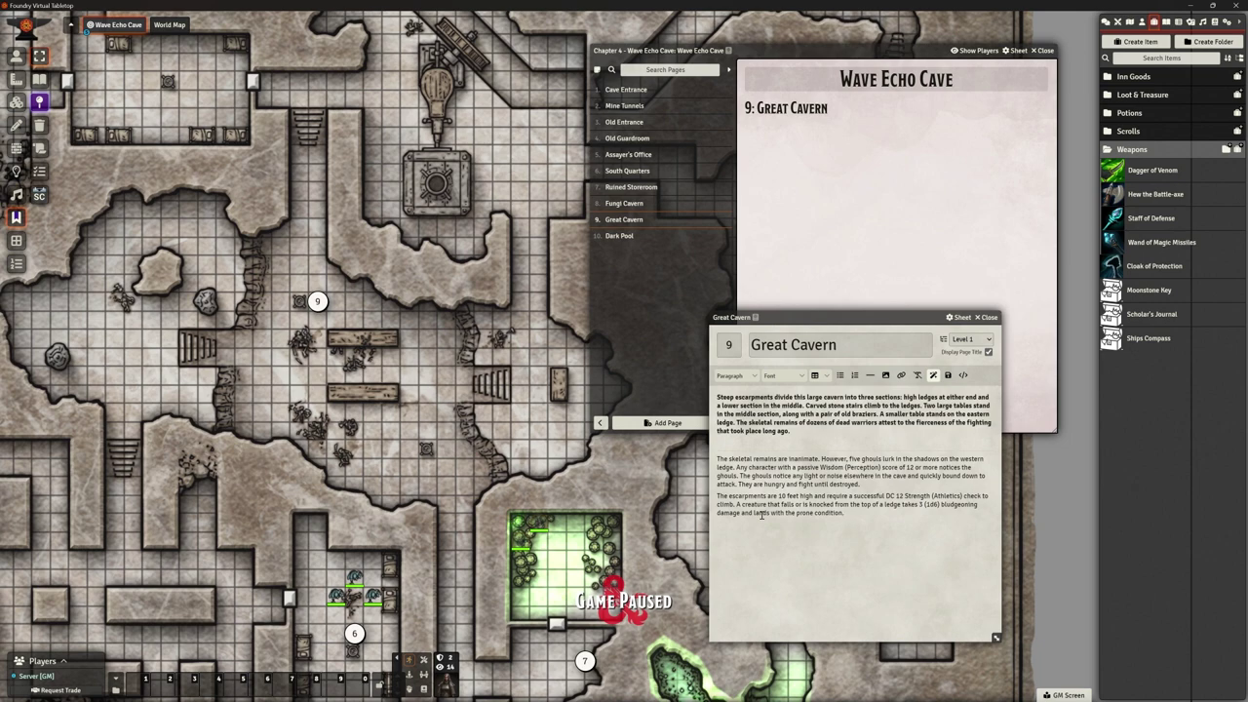
{"action": "left_click_drag", "start_coordinate": [807, 318], "coordinate": [767, 211]}
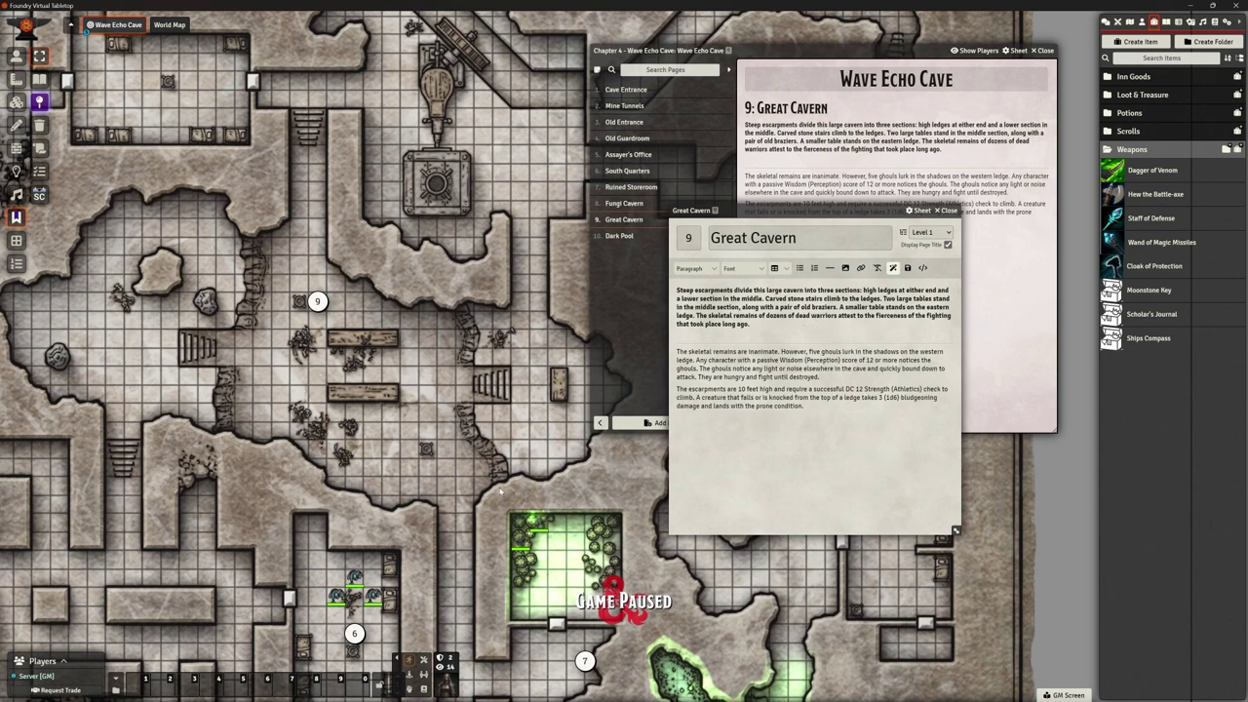
{"action": "key", "text": "Down"}
{"action": "key", "text": "Down"}
{"action": "key", "text": "Down"}
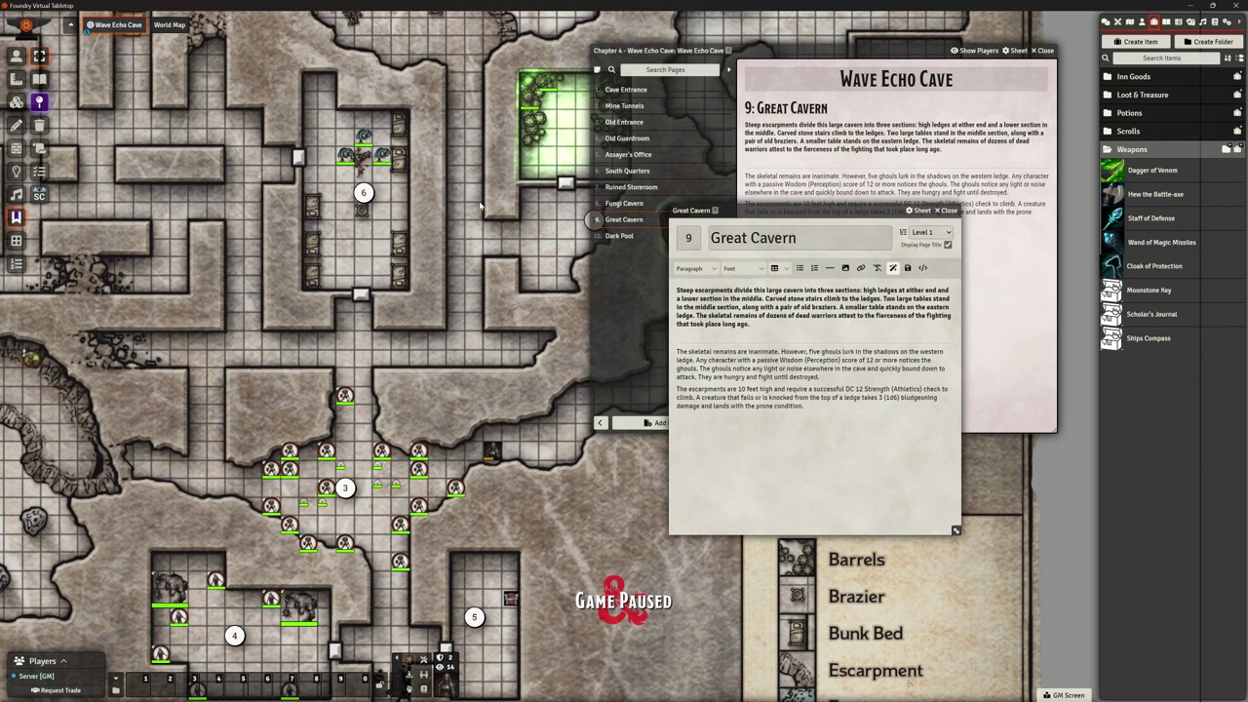
{"action": "key", "text": "Up"}
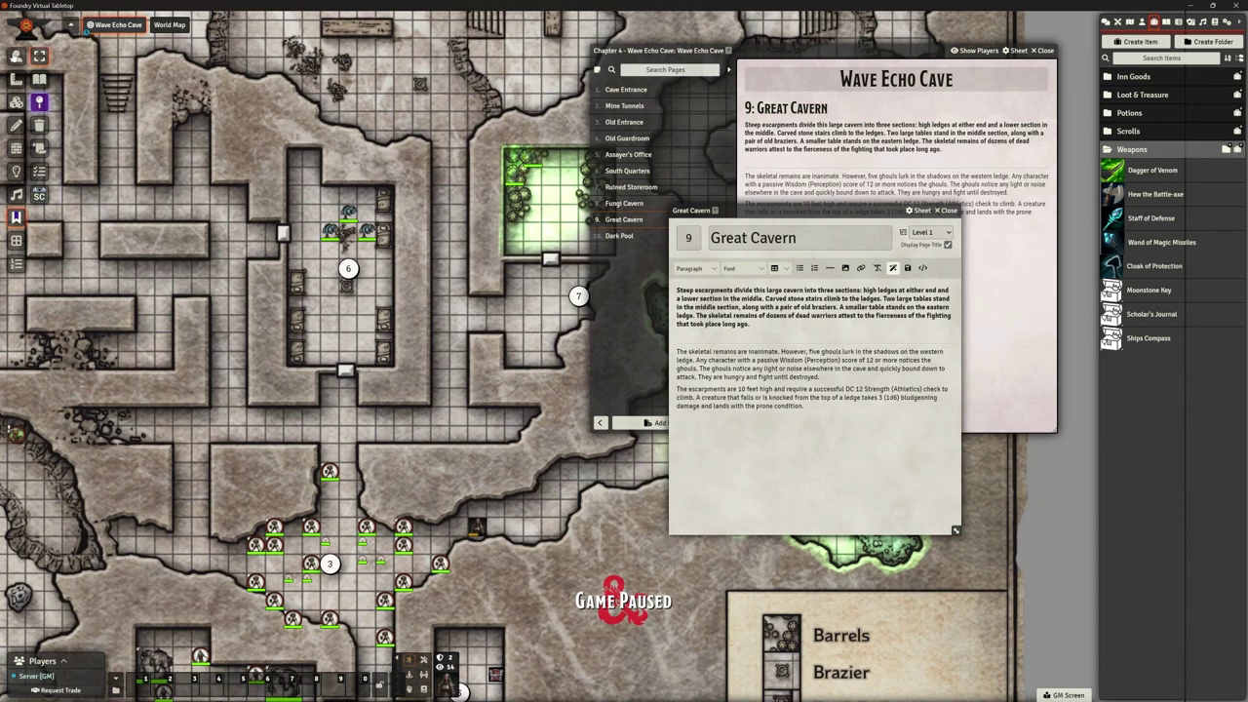
Copy a skeleton token from area 3 and paste copies over the skeletal remains clustered south of the Great Cavern's tables.
{"action": "left_click", "coordinate": [15, 56]}
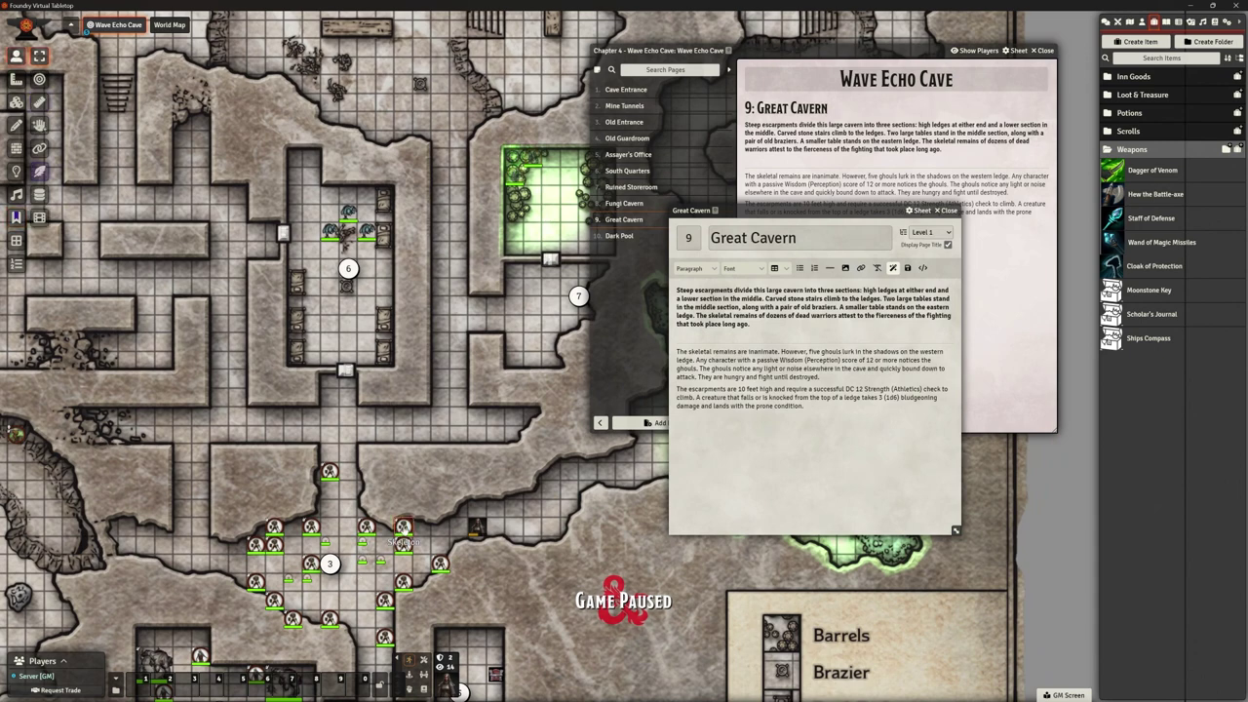
{"action": "key", "text": "ctrl+c"}
{"action": "key", "text": "Up"}
{"action": "key", "text": "Up"}
{"action": "key", "text": "Up"}
{"action": "key", "text": "Up"}
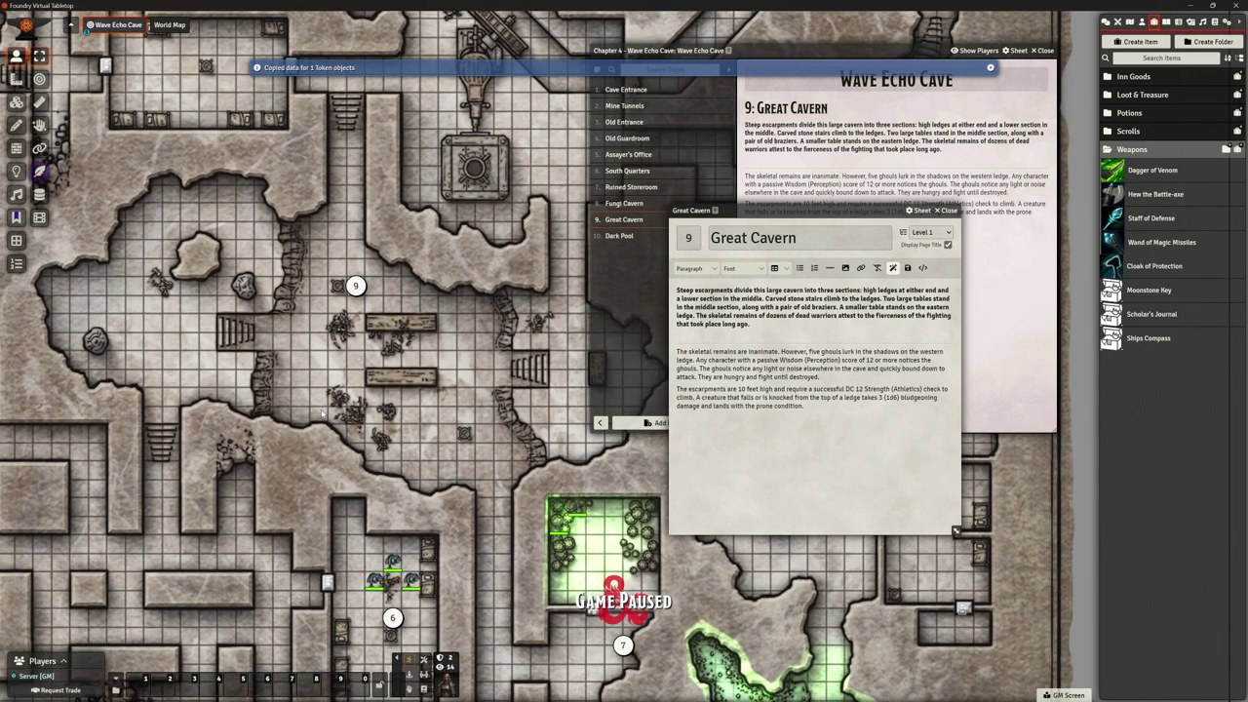
{"action": "key", "text": "ctrl+v"}
{"action": "key", "text": "ctrl+v"}
{"action": "key", "text": "ctrl+v"}
{"action": "key", "text": "ctrl+v"}
{"action": "key", "text": "ctrl+v"}
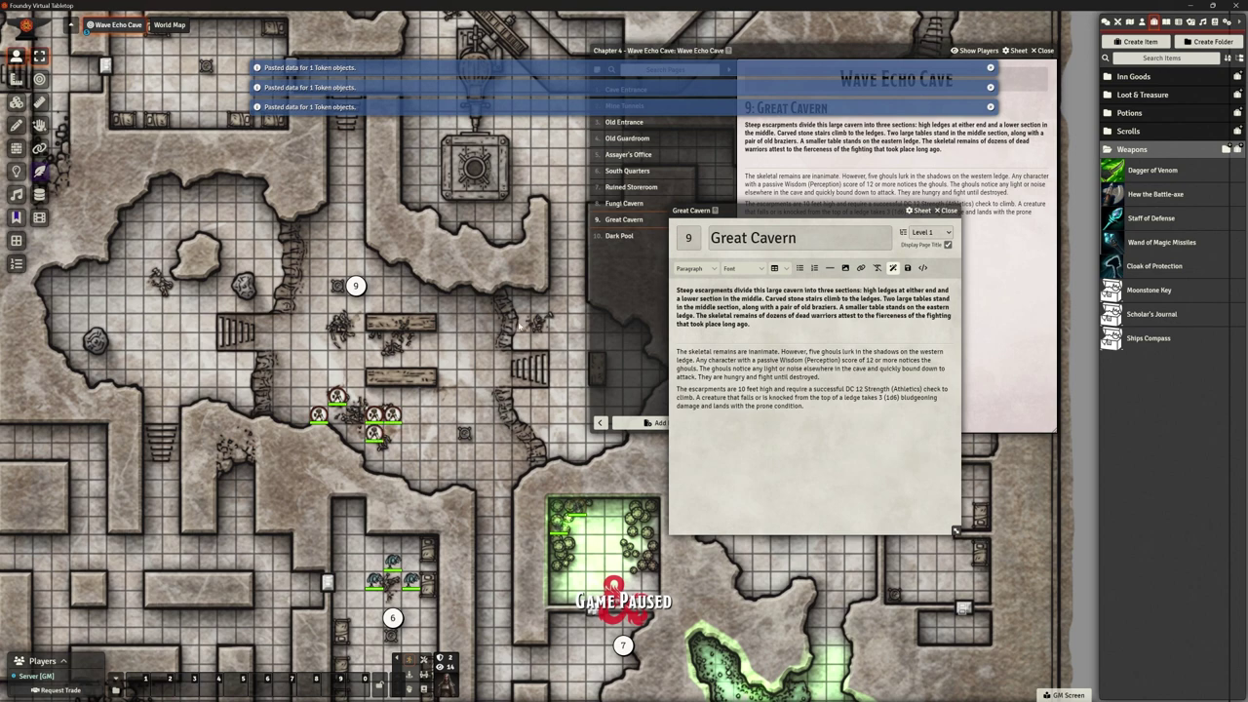
Paste more skeletons onto the remains around the northern table, by the eastern escarpment and on the western ledge.
{"action": "key", "text": "ctrl+v"}
{"action": "key", "text": "ctrl+v"}
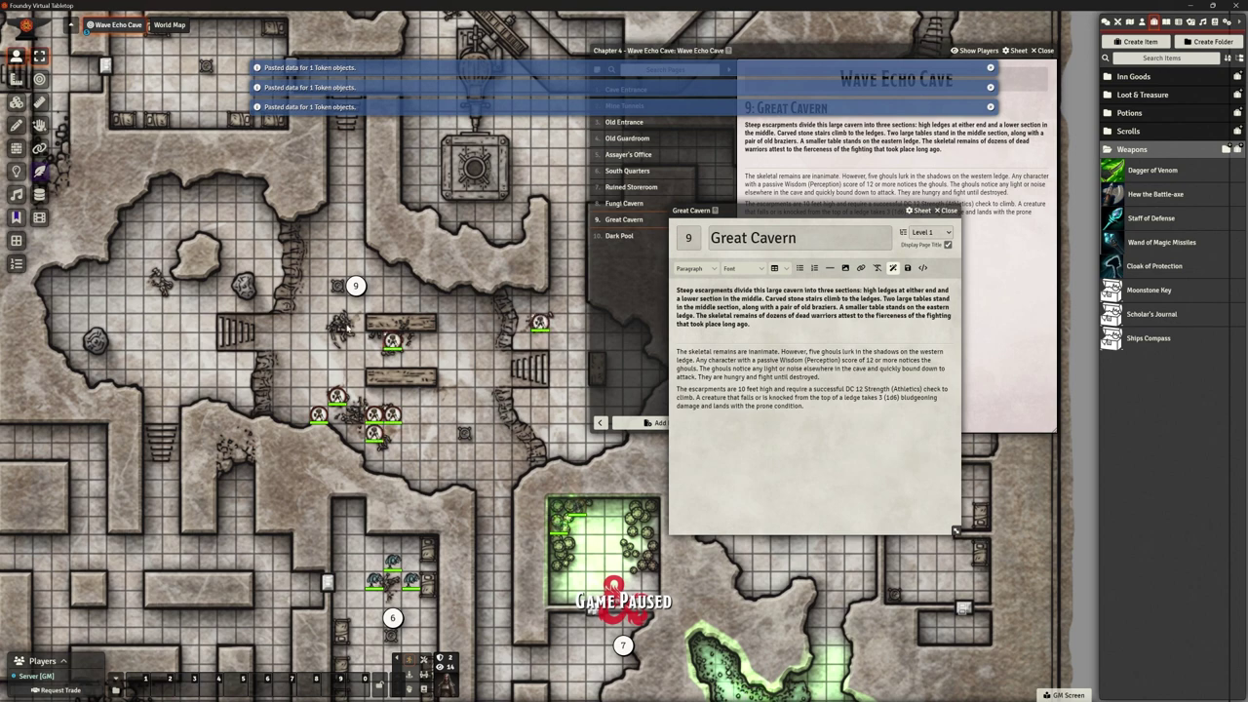
{"action": "key", "text": "ctrl+v"}
{"action": "key", "text": "ctrl+v"}
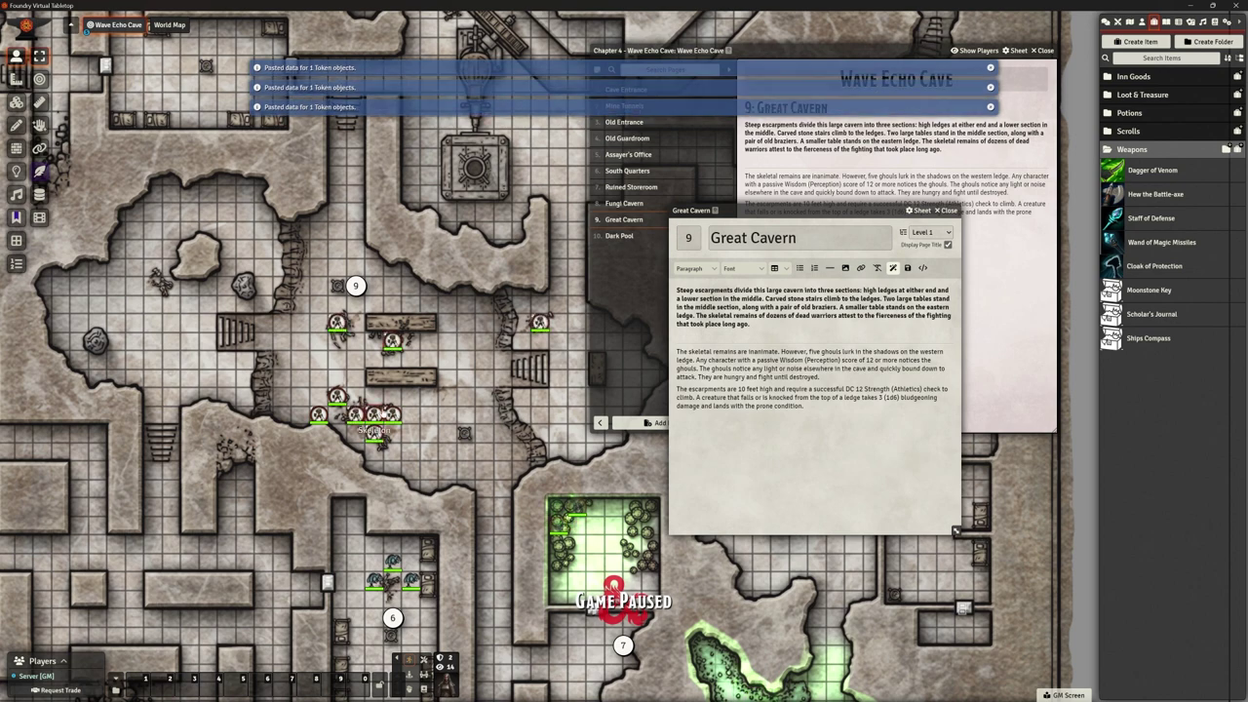
{"action": "key", "text": "ctrl+v"}
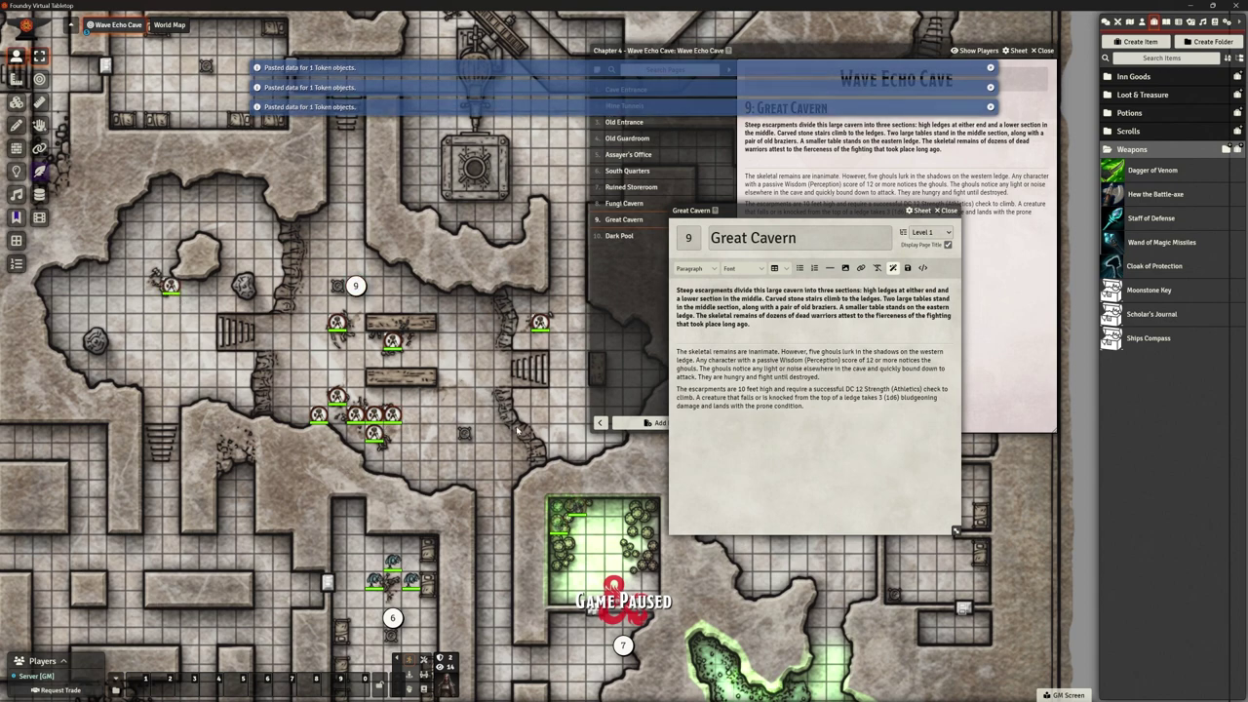
Paste further skeletons onto the eastern ledge, beside the cavern's northern wall, at the southern cluster and along the eastern escarpment.
{"action": "key", "text": "Right"}
{"action": "key", "text": "Down"}
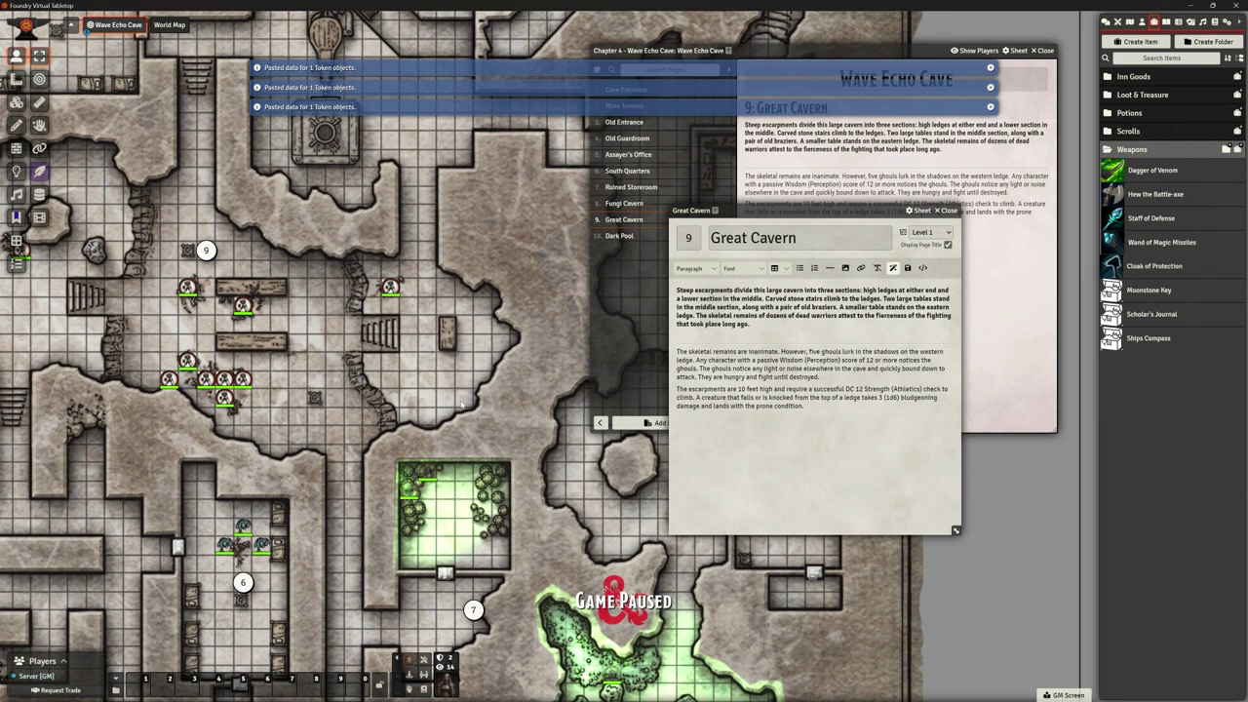
{"action": "key", "text": "ctrl+v"}
{"action": "key", "text": "ctrl+v"}
{"action": "key", "text": "Left"}
{"action": "key", "text": "Up"}
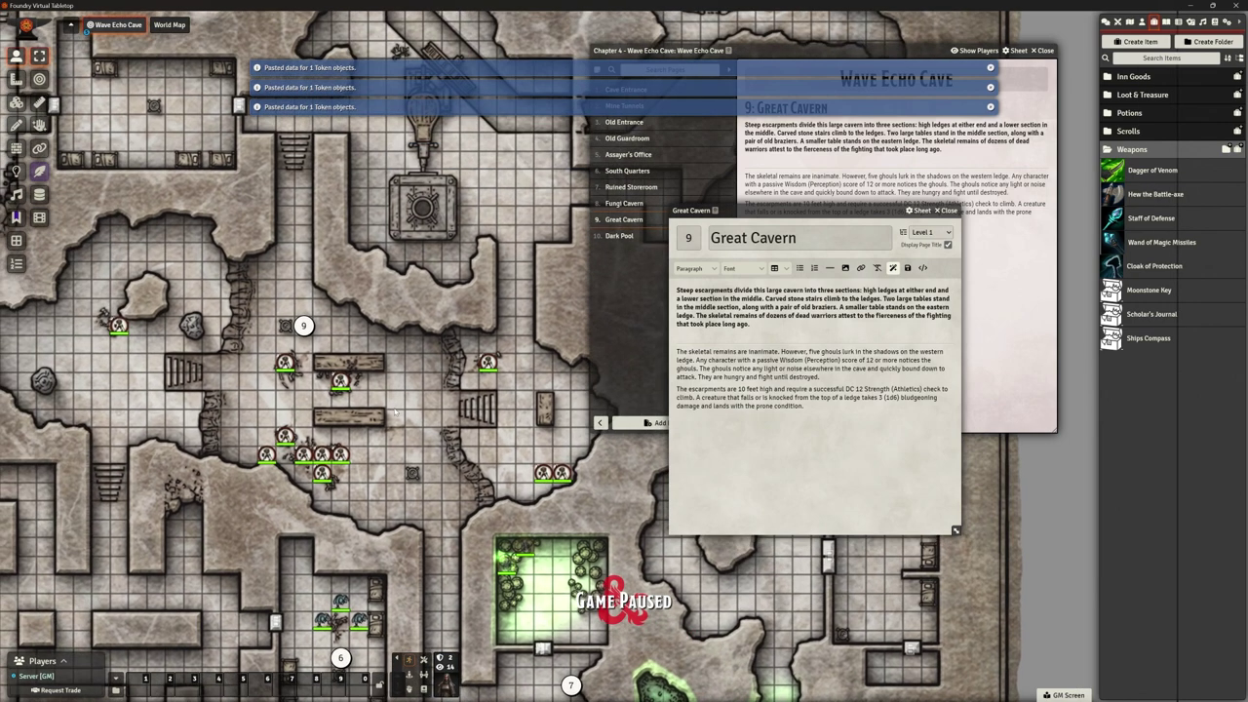
{"action": "key", "text": "Down"}
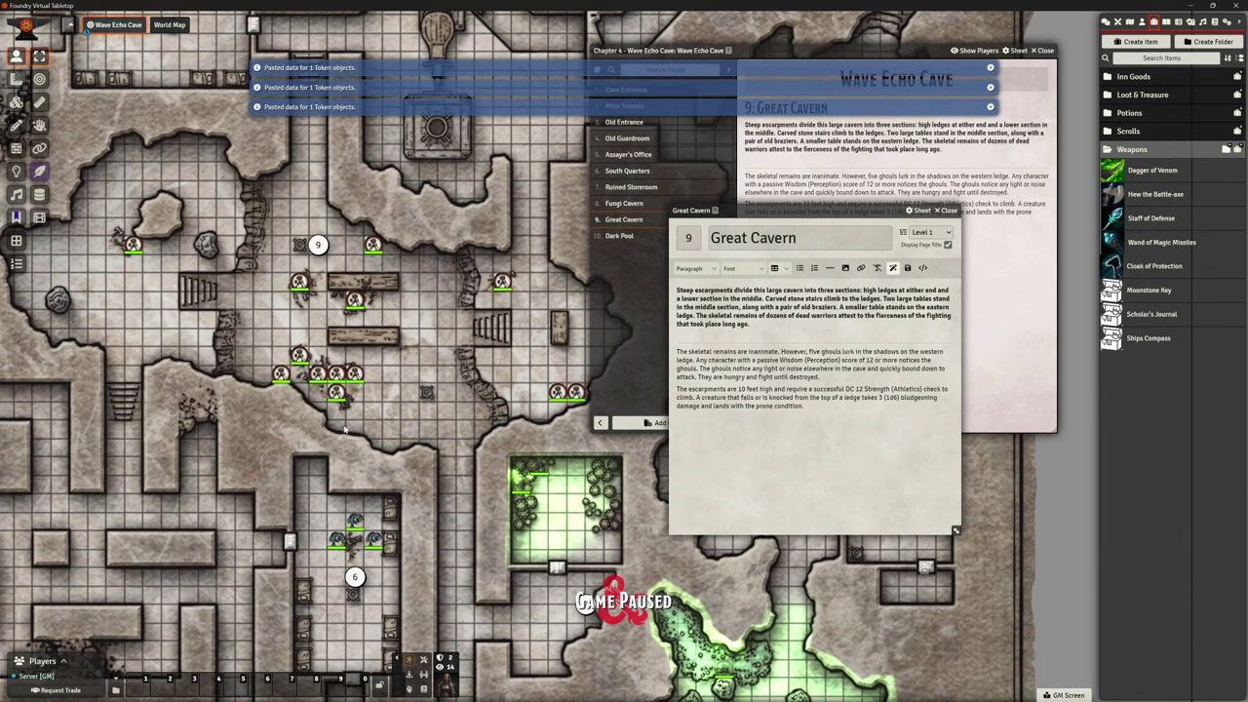
{"action": "key", "text": "ctrl+v"}
{"action": "key", "text": "ctrl+v"}
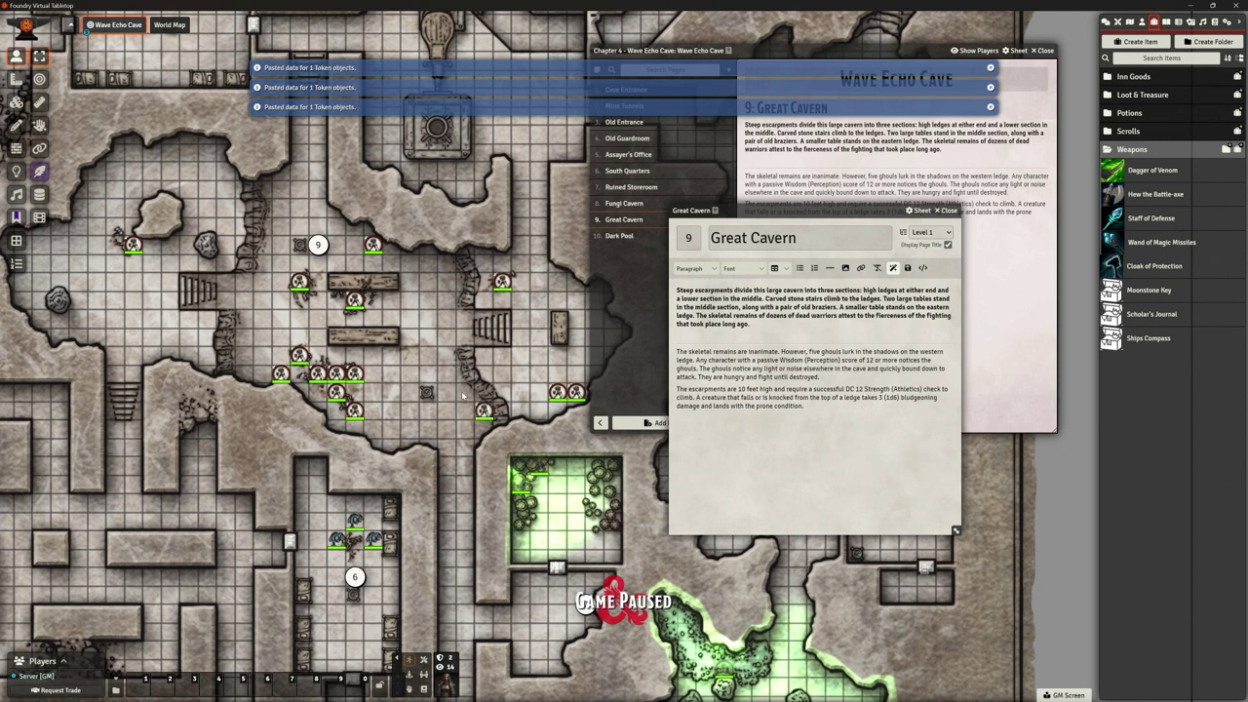
{"action": "key", "text": "ctrl+v"}
{"action": "key", "text": "ctrl+v"}
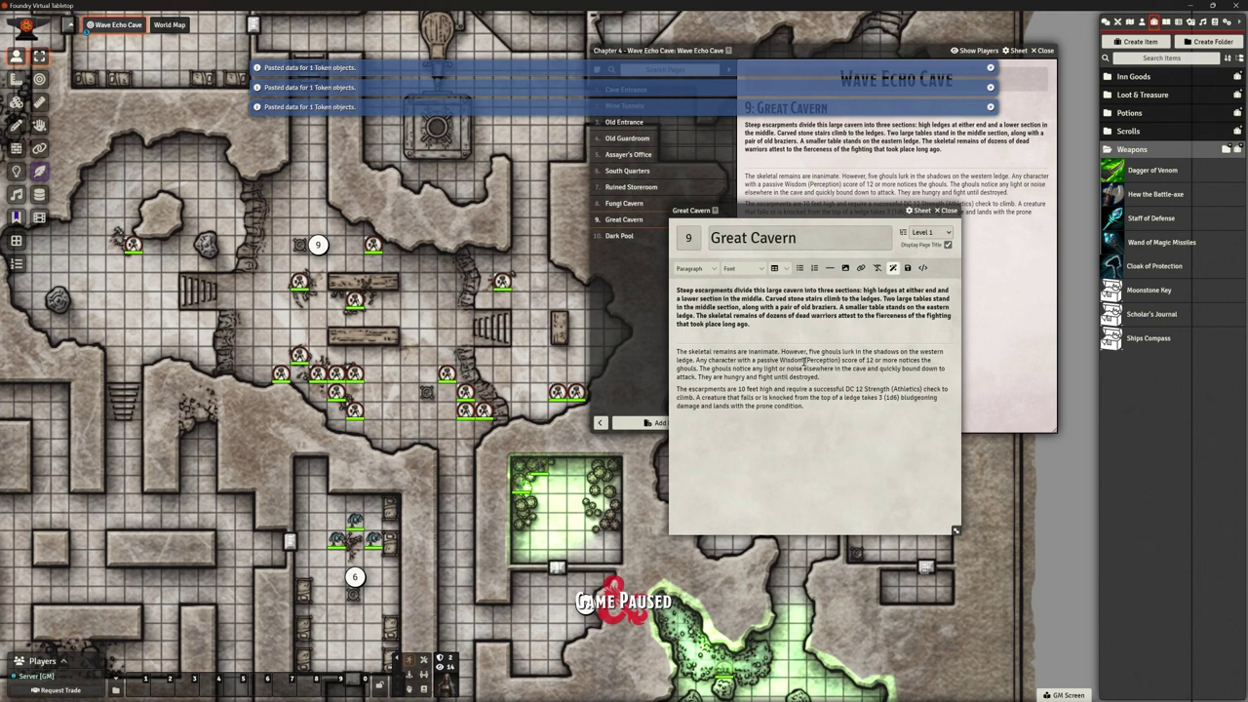
Place a Ghoul on the northern part of the western ledge, duplicate it into a group of five and select the group.
{"action": "left_click_drag", "start_coordinate": [101, 291], "coordinate": [274, 411]}
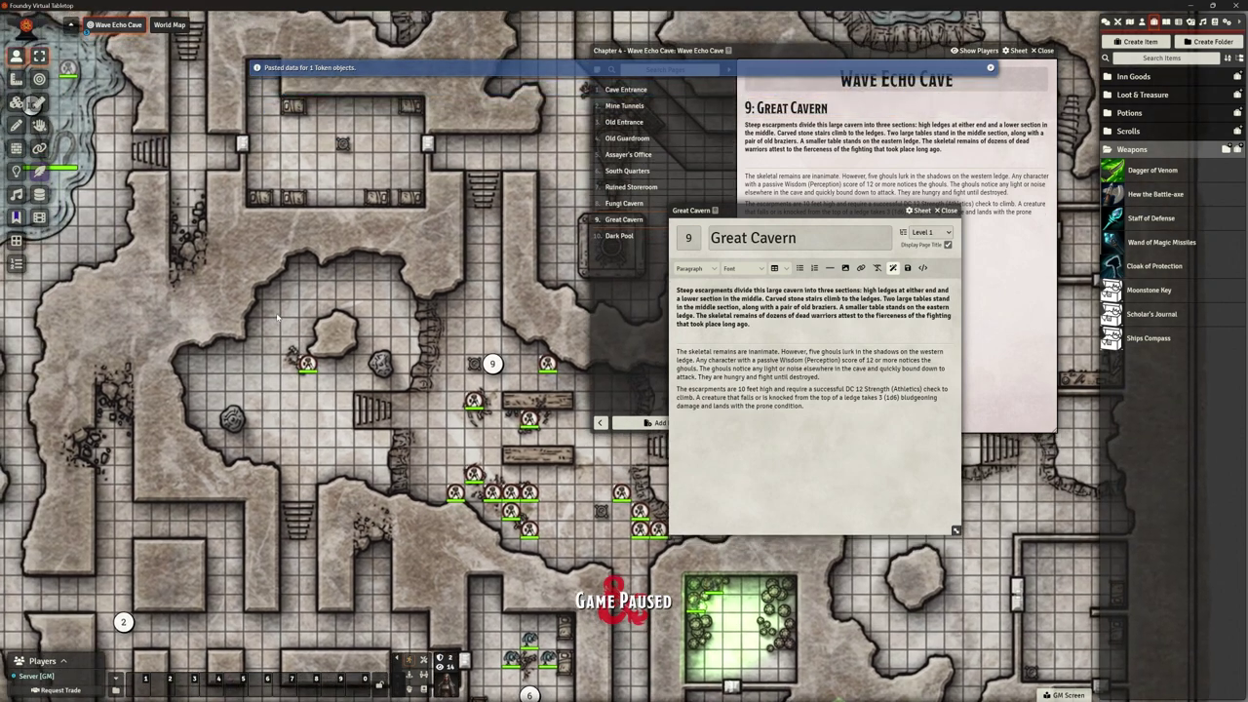
{"action": "left_click", "coordinate": [1143, 23]}
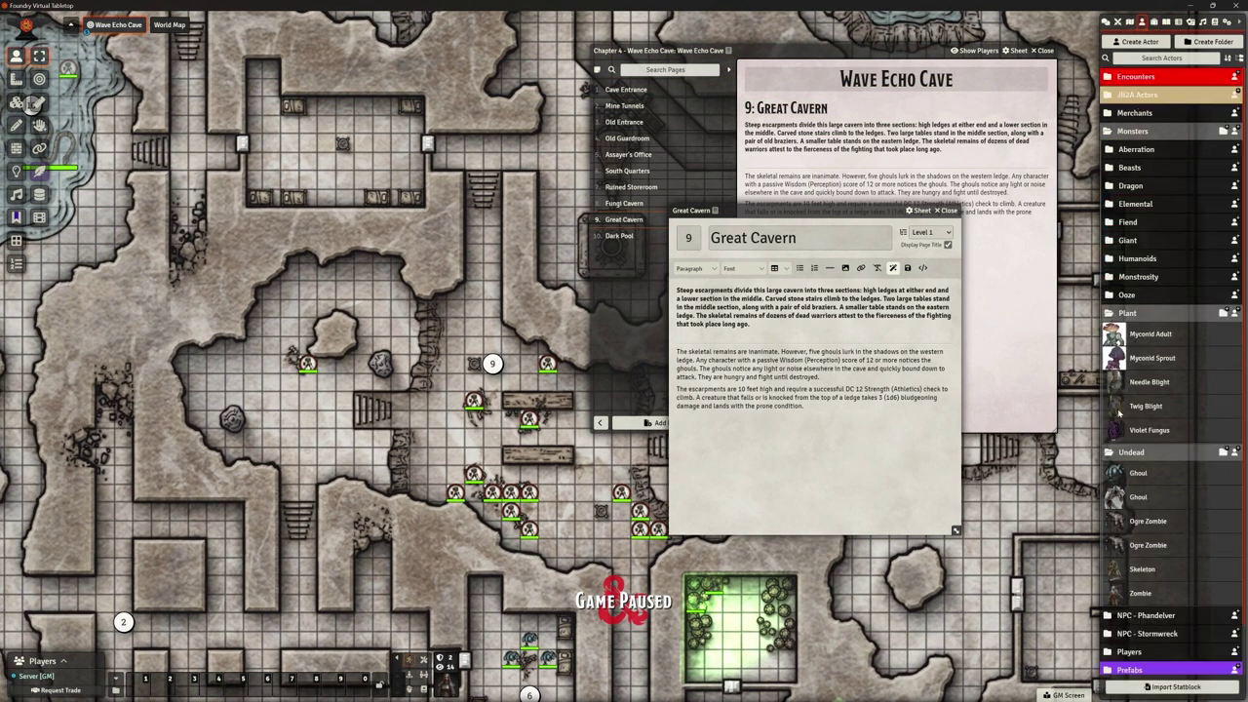
{"action": "left_click_drag", "start_coordinate": [1137, 476], "coordinate": [326, 291]}
{"action": "key", "text": "ctrl+c"}
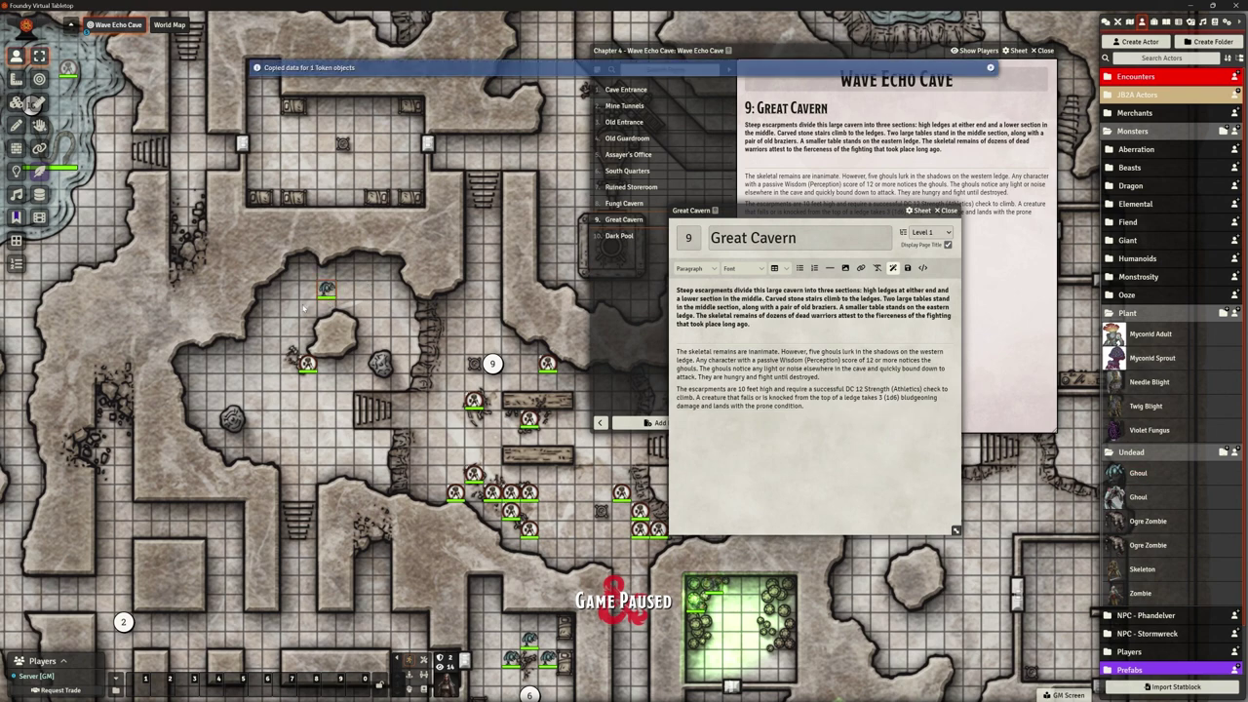
{"action": "key", "text": "ctrl+v"}
{"action": "key", "text": "ctrl+v"}
{"action": "key", "text": "ctrl+v"}
{"action": "key", "text": "ctrl+v"}
{"action": "key", "text": "ctrl+v"}
{"action": "left_click_drag", "start_coordinate": [270, 278], "coordinate": [384, 353]}
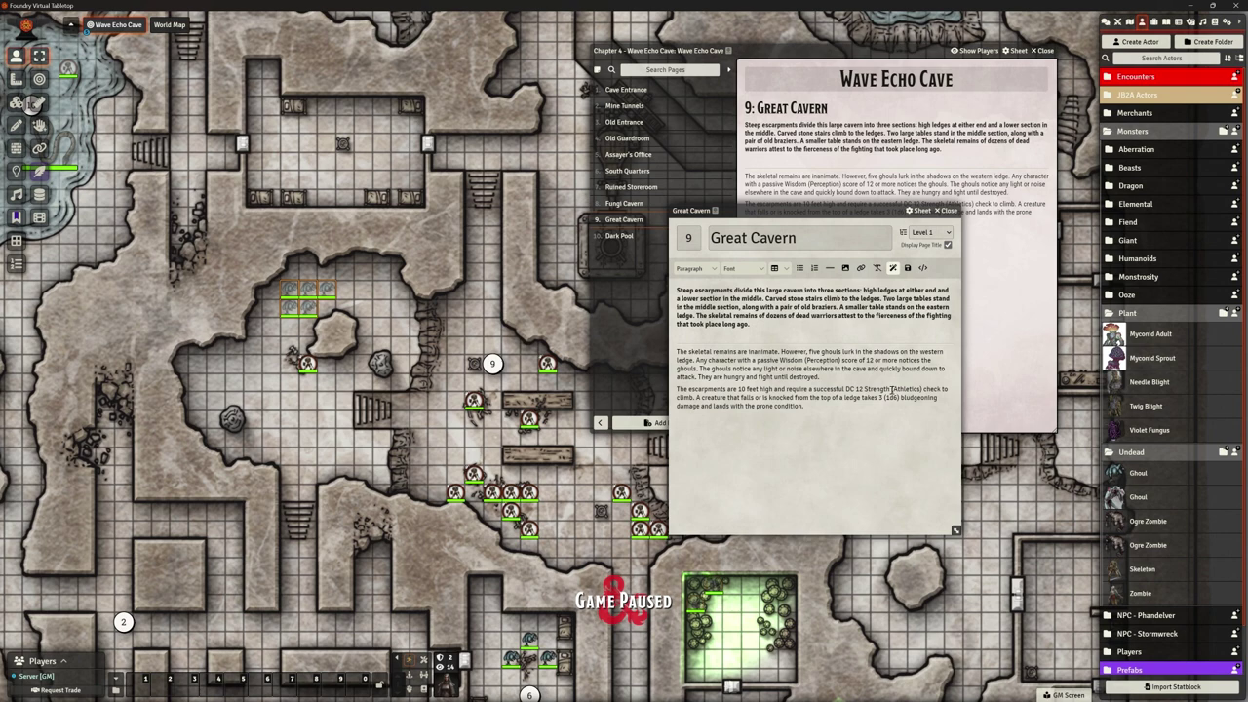
Show the Journal Rolls code reference on the GM Screen with its page list collapsed, alongside the Great Cavern page editor.
{"action": "left_click_drag", "start_coordinate": [830, 211], "coordinate": [746, 158]}
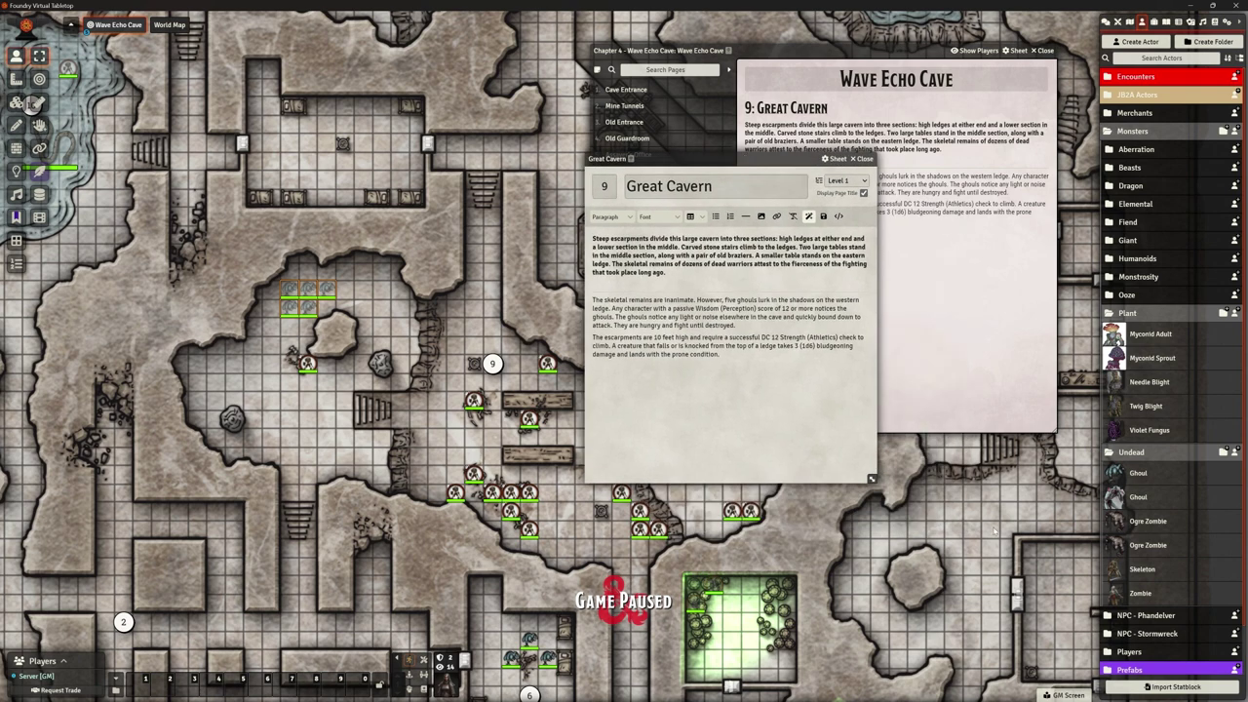
{"action": "left_click", "coordinate": [1068, 694]}
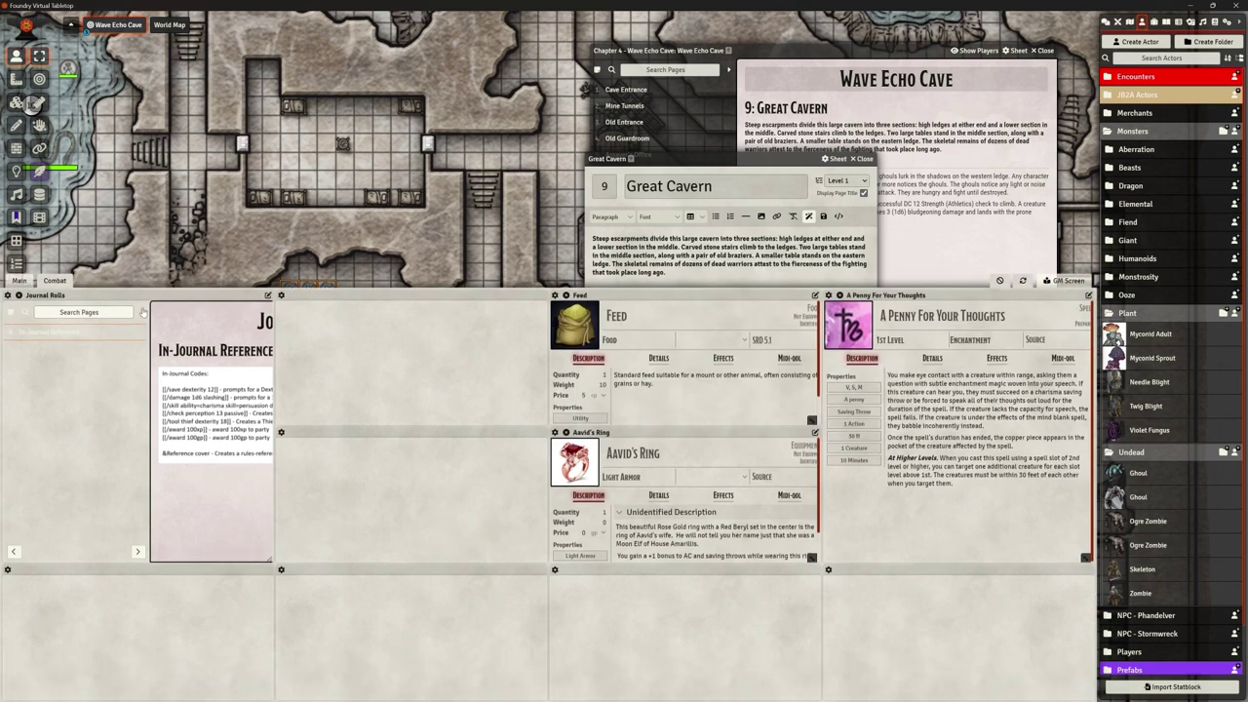
{"action": "left_click", "coordinate": [143, 312]}
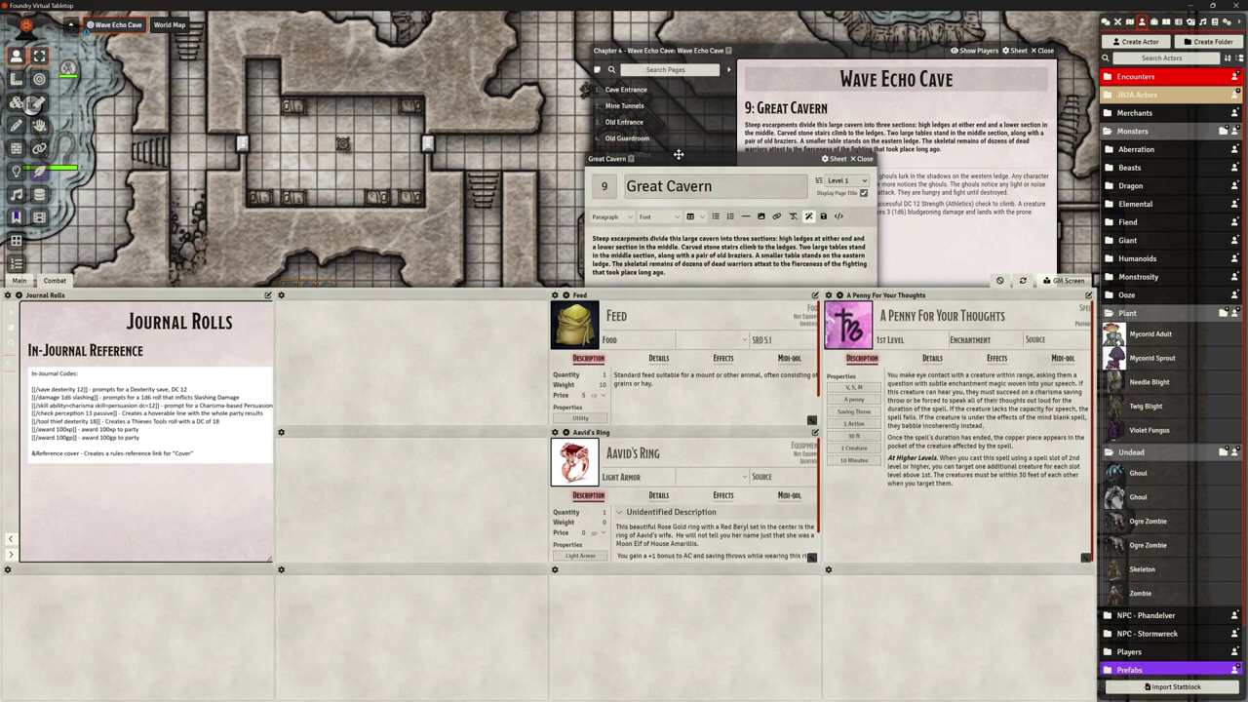
{"action": "left_click_drag", "start_coordinate": [677, 155], "coordinate": [577, 134]}
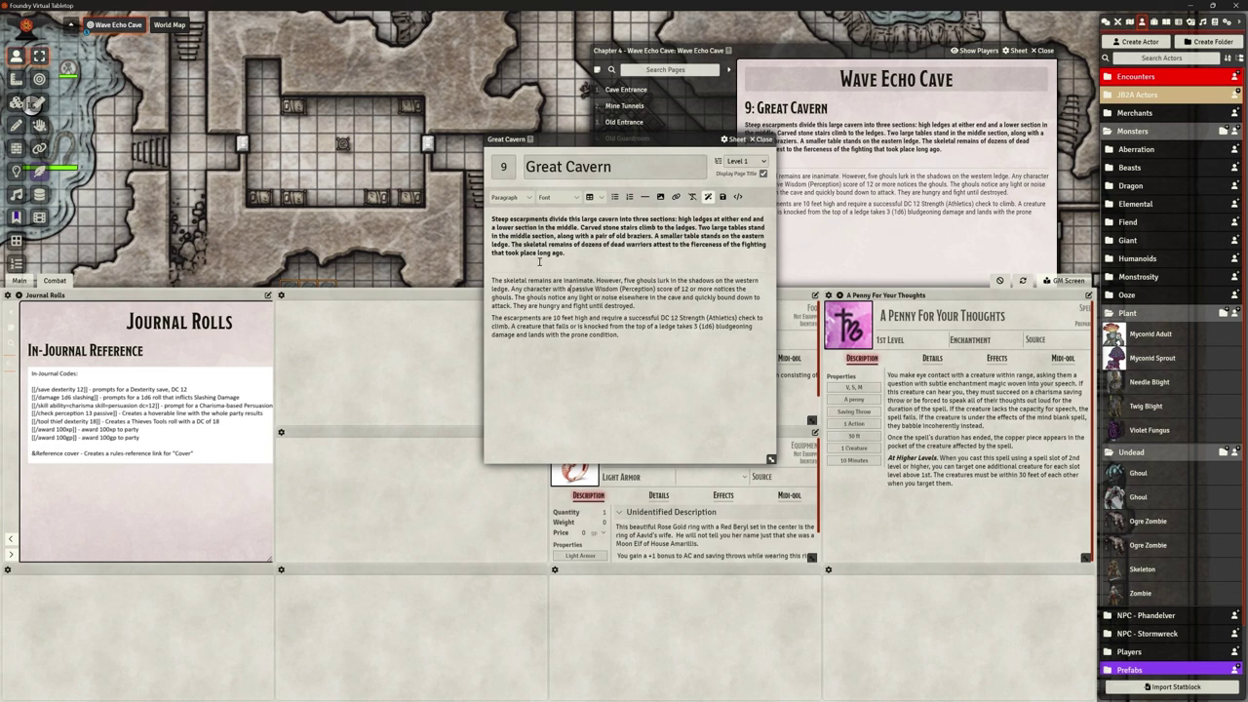
Replace the passive Wisdom (Perception) score wording in the ghoul paragraph with the inline code [[/check perception 12 passive]].
{"action": "type", "text": "[[/check pe"}
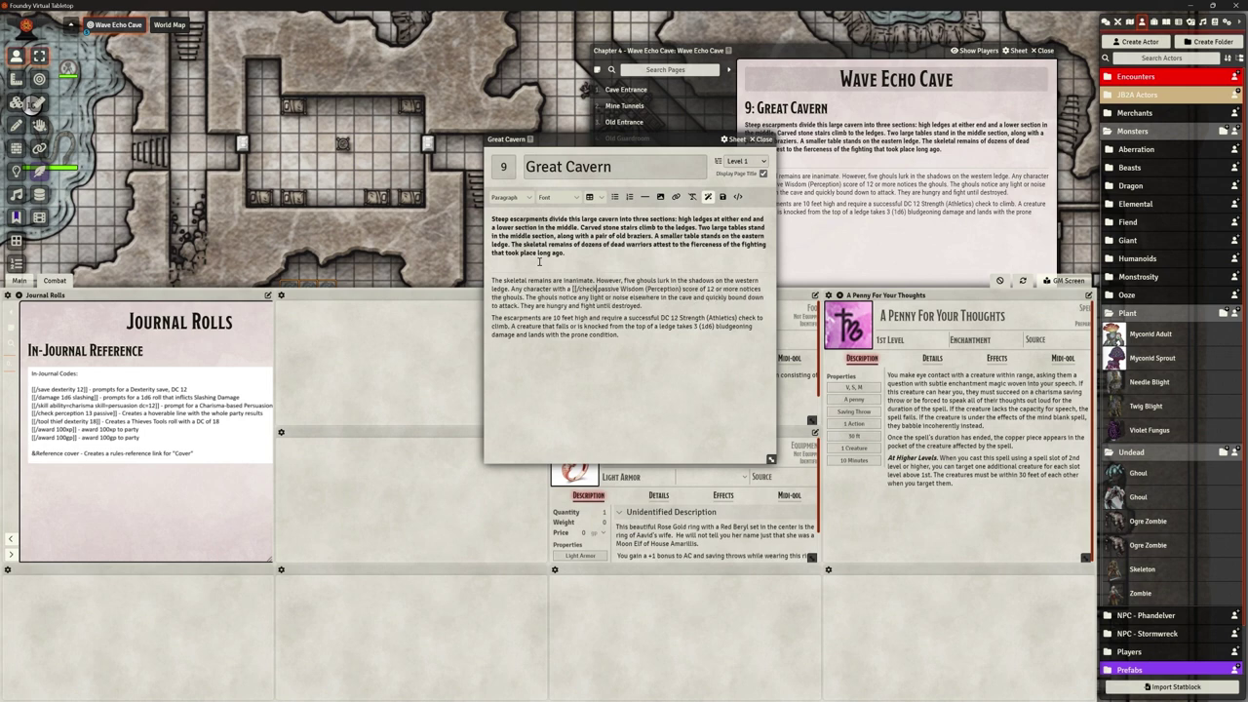
{"action": "type", "text": "rception"}
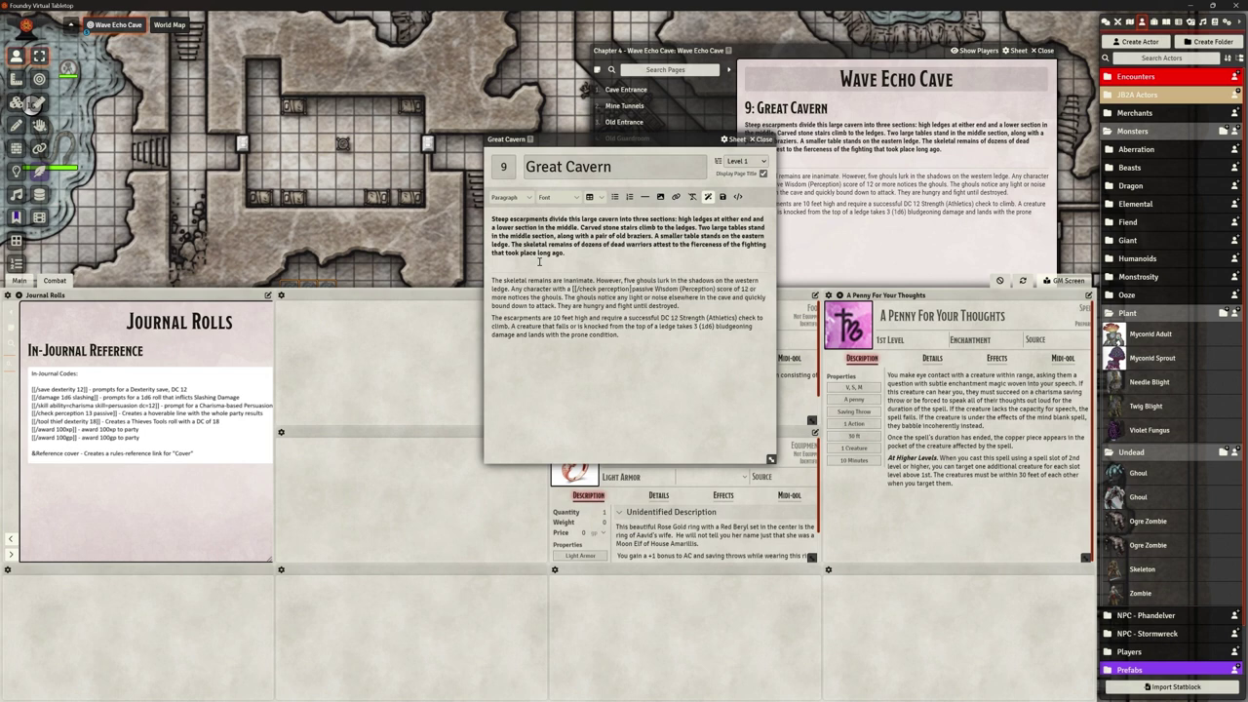
{"action": "type", "text": " 12 passive|"}
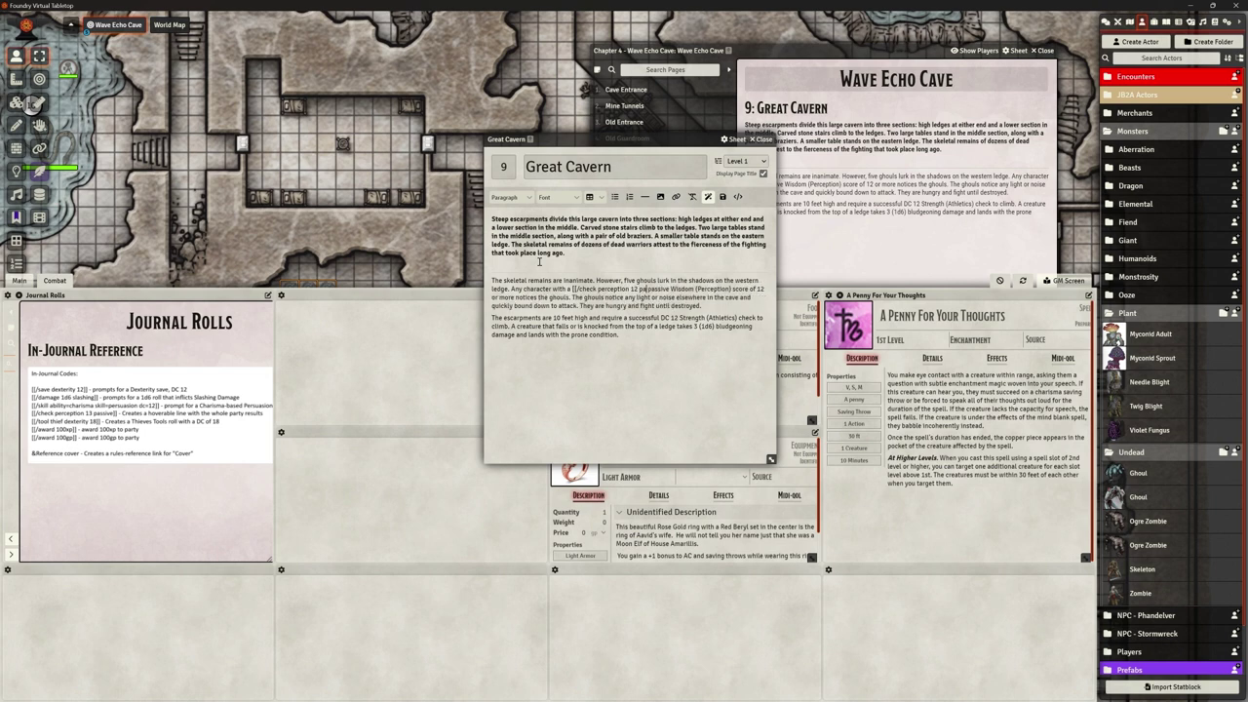
{"action": "key", "text": "Delete"}
{"action": "key", "text": "Delete"}
{"action": "key", "text": "Delete"}
{"action": "key", "text": "Delete"}
{"action": "key", "text": "Delete"}
{"action": "key", "text": "Delete"}
{"action": "key", "text": "Delete"}
{"action": "key", "text": "Delete"}
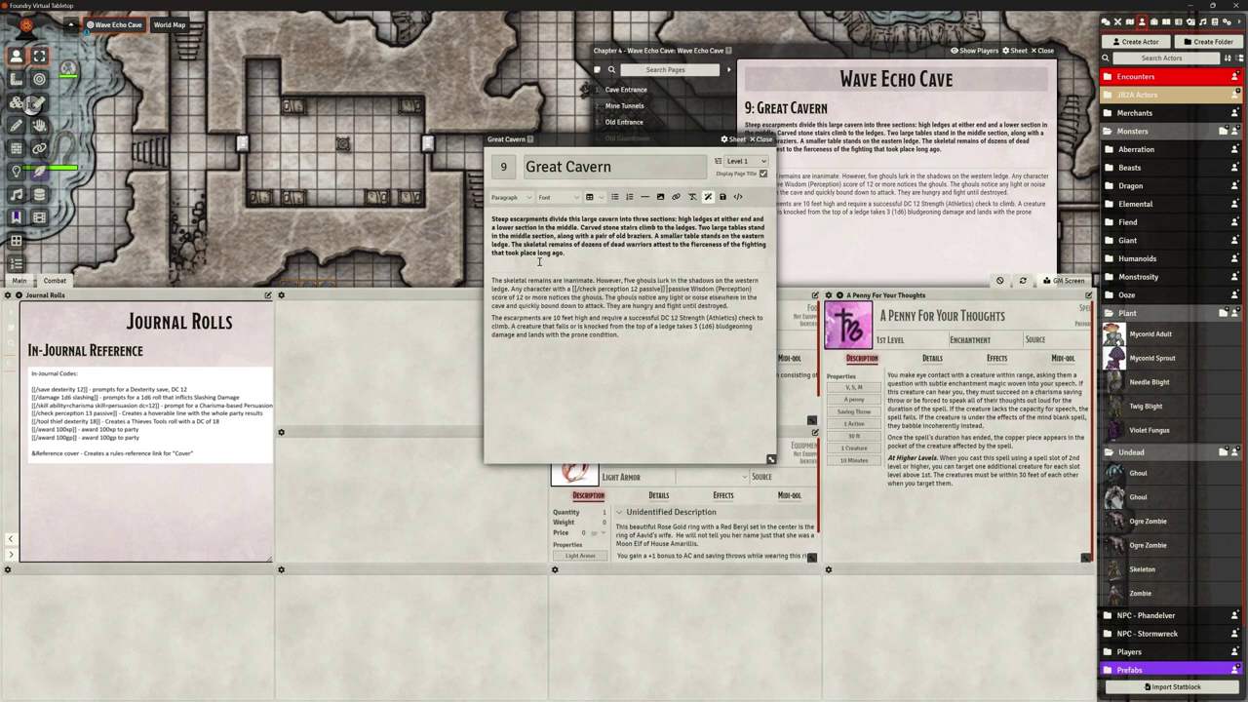
{"action": "type", "text": "]]"}
{"action": "key", "text": "Delete"}
{"action": "key", "text": "Delete"}
{"action": "key", "text": "Delete"}
{"action": "key", "text": "Delete"}
{"action": "key", "text": "Delete"}
{"action": "key", "text": "Delete"}
{"action": "key", "text": "Delete"}
{"action": "key", "text": "Delete"}
{"action": "key", "text": "Delete"}
{"action": "key", "text": "Delete"}
{"action": "key", "text": "Delete"}
{"action": "key", "text": "Delete"}
{"action": "key", "text": "Delete"}
{"action": "key", "text": "Delete"}
{"action": "key", "text": "Delete"}
{"action": "key", "text": "Delete"}
{"action": "key", "text": "Delete"}
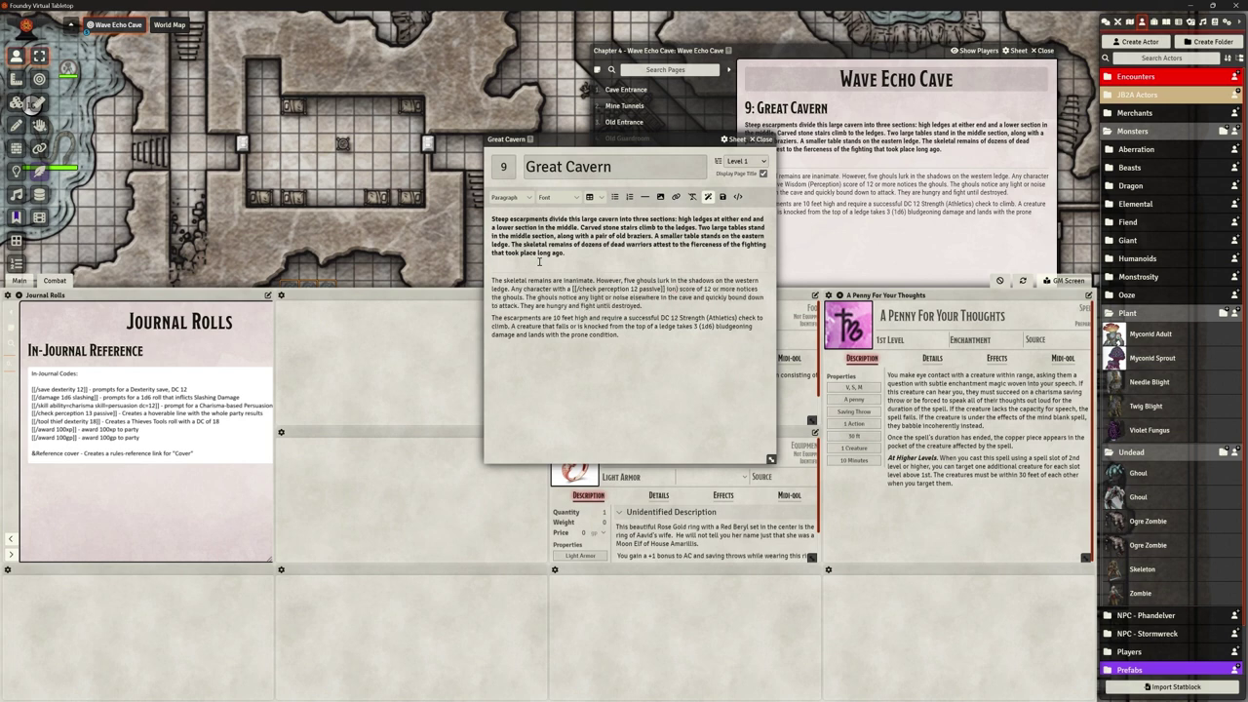
{"action": "key", "text": "Delete"}
{"action": "key", "text": "Delete"}
{"action": "key", "text": "Delete"}
{"action": "key", "text": "Delete"}
{"action": "key", "text": "Delete"}
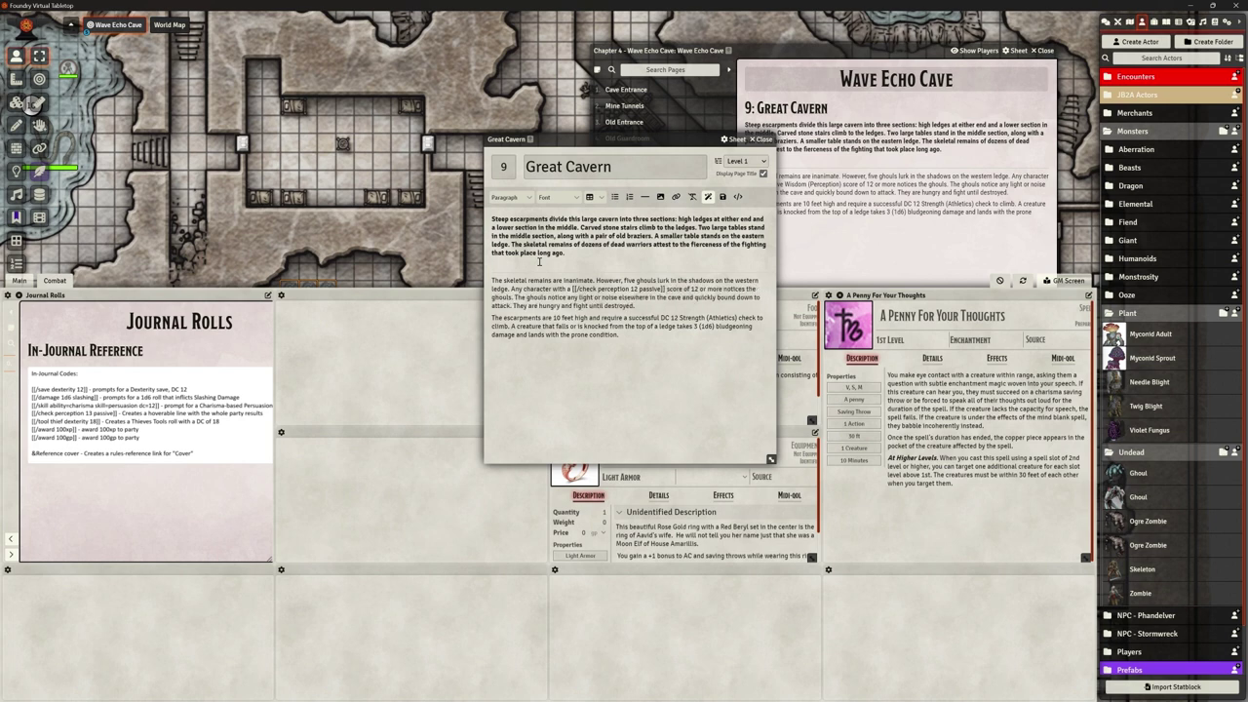
{"action": "key", "text": "Delete"}
{"action": "key", "text": "Delete"}
{"action": "key", "text": "Delete"}
{"action": "key", "text": "Delete"}
{"action": "key", "text": "Delete"}
{"action": "key", "text": "Delete"}
{"action": "key", "text": "Delete"}
{"action": "key", "text": "Delete"}
{"action": "key", "text": "Delete"}
{"action": "key", "text": "Delete"}
{"action": "key", "text": "Delete"}
{"action": "key", "text": "Delete"}
{"action": "key", "text": "Delete"}
{"action": "key", "text": "Delete"}
{"action": "key", "text": "Delete"}
{"action": "key", "text": "Delete"}
{"action": "key", "text": "Delete"}
{"action": "key", "text": "Delete"}
{"action": "key", "text": "Delete"}
{"action": "key", "text": "Delete"}
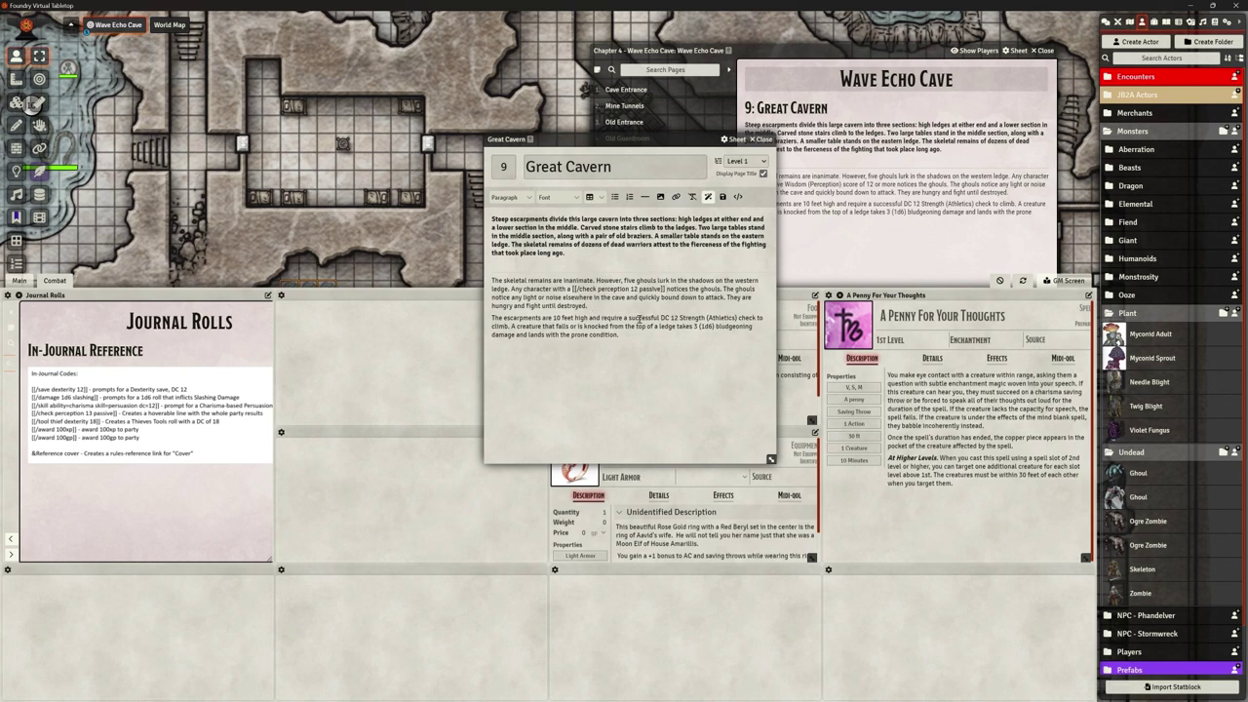
Close the GM Screen and replace the Strength (Athletics) wording in the escarpment paragraph with [[/skill ability=strength skill=athletics DC 12]].
{"action": "left_click", "coordinate": [1063, 281]}
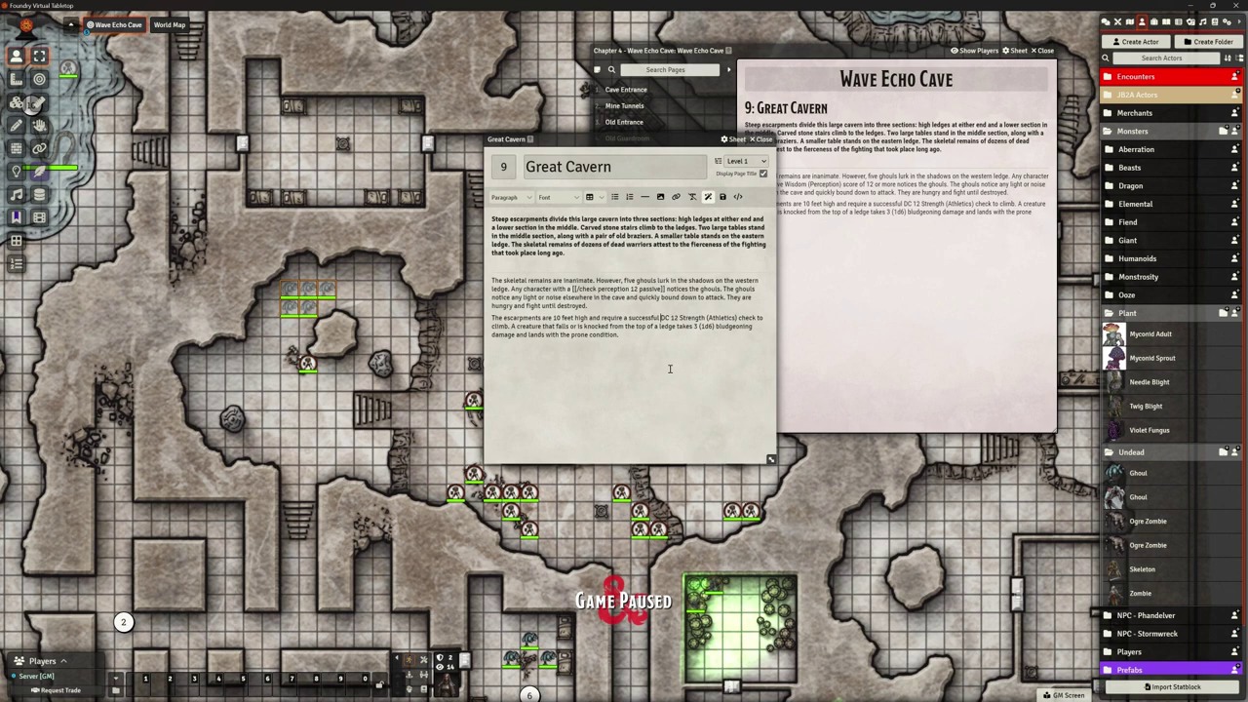
{"action": "type", "text": "[["}
{"action": "type", "text": "/"}
{"action": "type", "text": "skill ath"}
{"action": "type", "text": "le"}
{"action": "type", "text": "ty=str "}
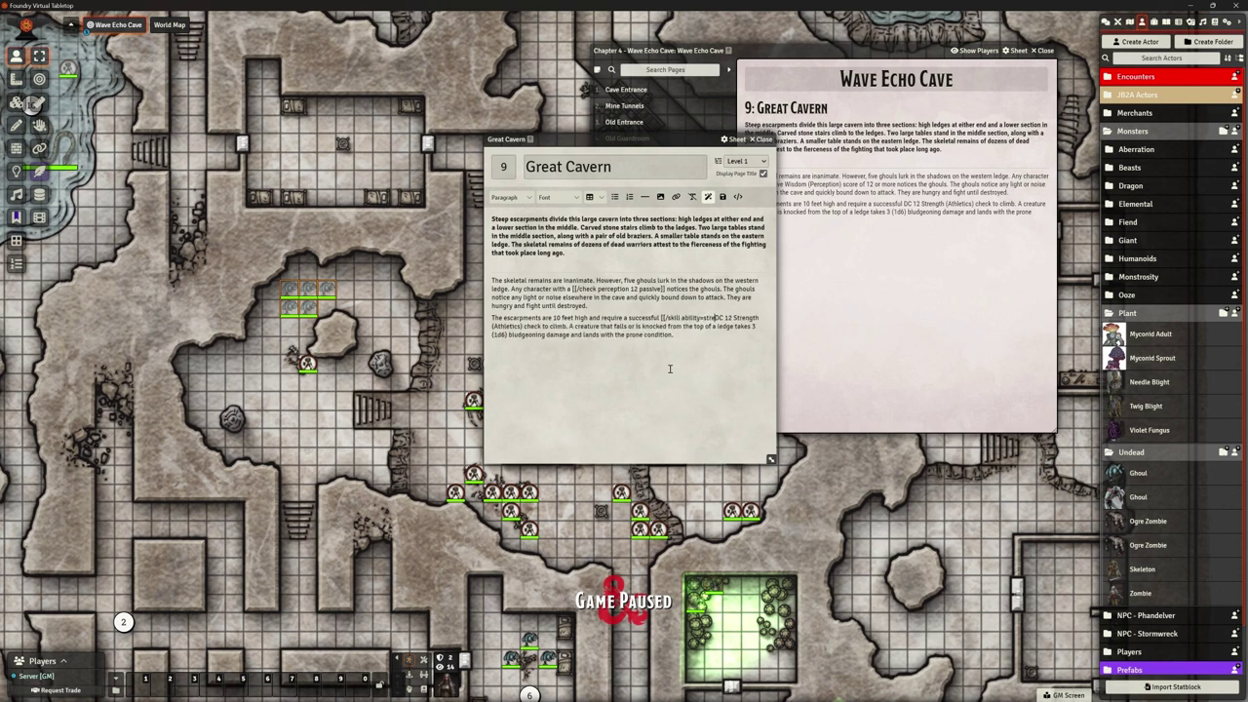
{"action": "type", "text": "ength"}
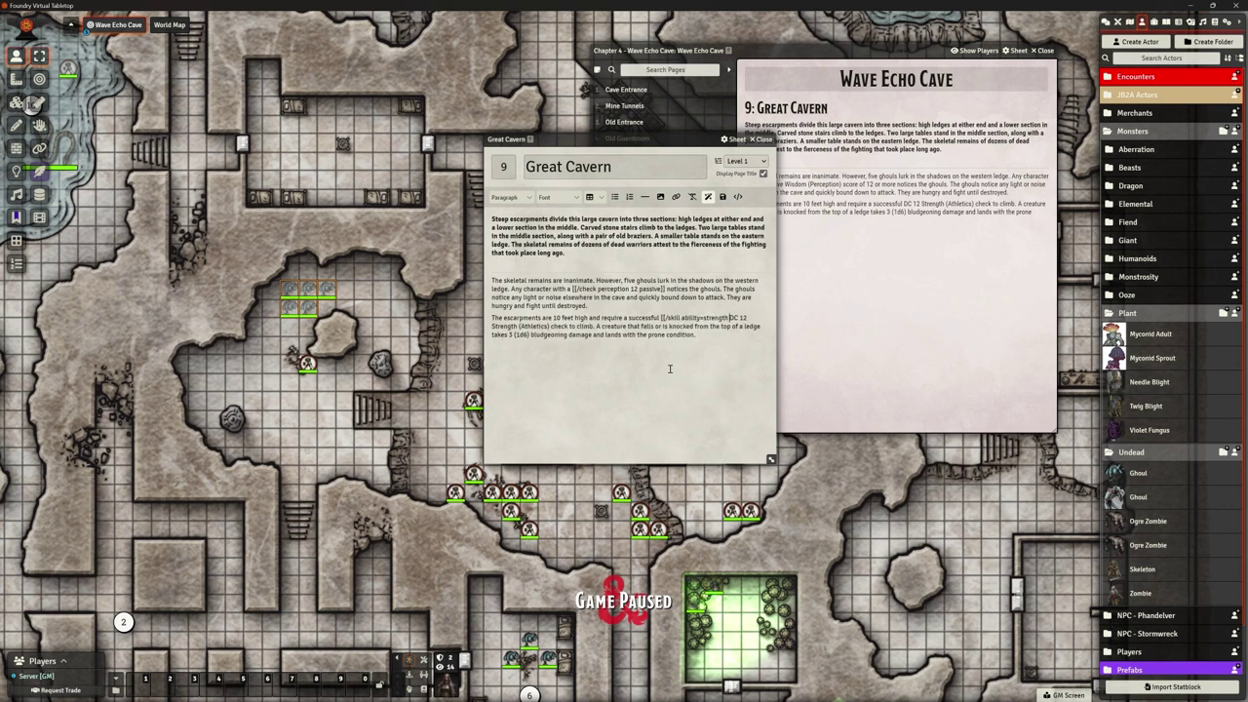
{"action": "type", "text": " skill=athlet"}
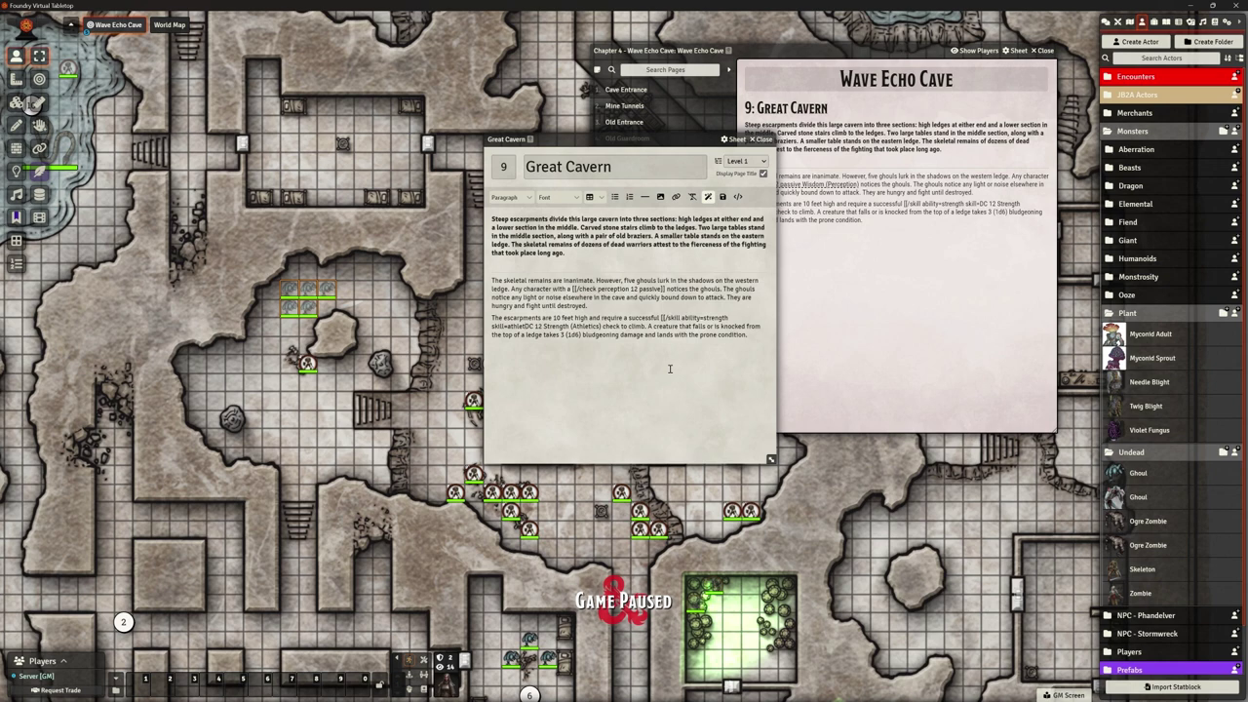
{"action": "type", "text": "ics"}
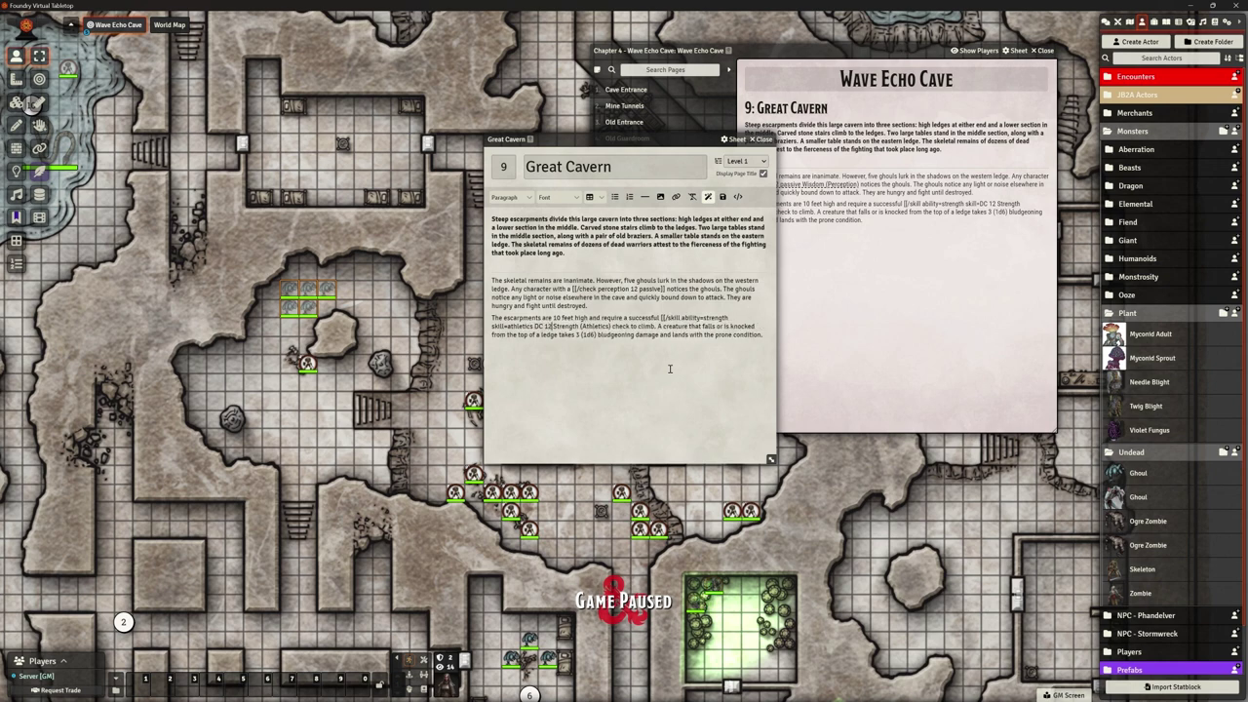
{"action": "key", "text": "Delete"}
{"action": "key", "text": "Delete"}
{"action": "key", "text": "Delete"}
{"action": "key", "text": "Delete"}
{"action": "key", "text": "Delete"}
{"action": "key", "text": "Delete"}
{"action": "key", "text": "Delete"}
{"action": "key", "text": "Delete"}
{"action": "key", "text": "Delete"}
{"action": "key", "text": "Delete"}
{"action": "key", "text": "Delete"}
{"action": "key", "text": "Delete"}
{"action": "key", "text": "Delete"}
{"action": "key", "text": "Delete"}
{"action": "key", "text": "Delete"}
{"action": "key", "text": "Delete"}
{"action": "key", "text": "Delete"}
{"action": "key", "text": "Delete"}
{"action": "key", "text": "Delete"}
{"action": "key", "text": "Delete"}
{"action": "type", "text": "]]"}
{"action": "key", "text": "Delete"}
{"action": "type", "text": "c"}
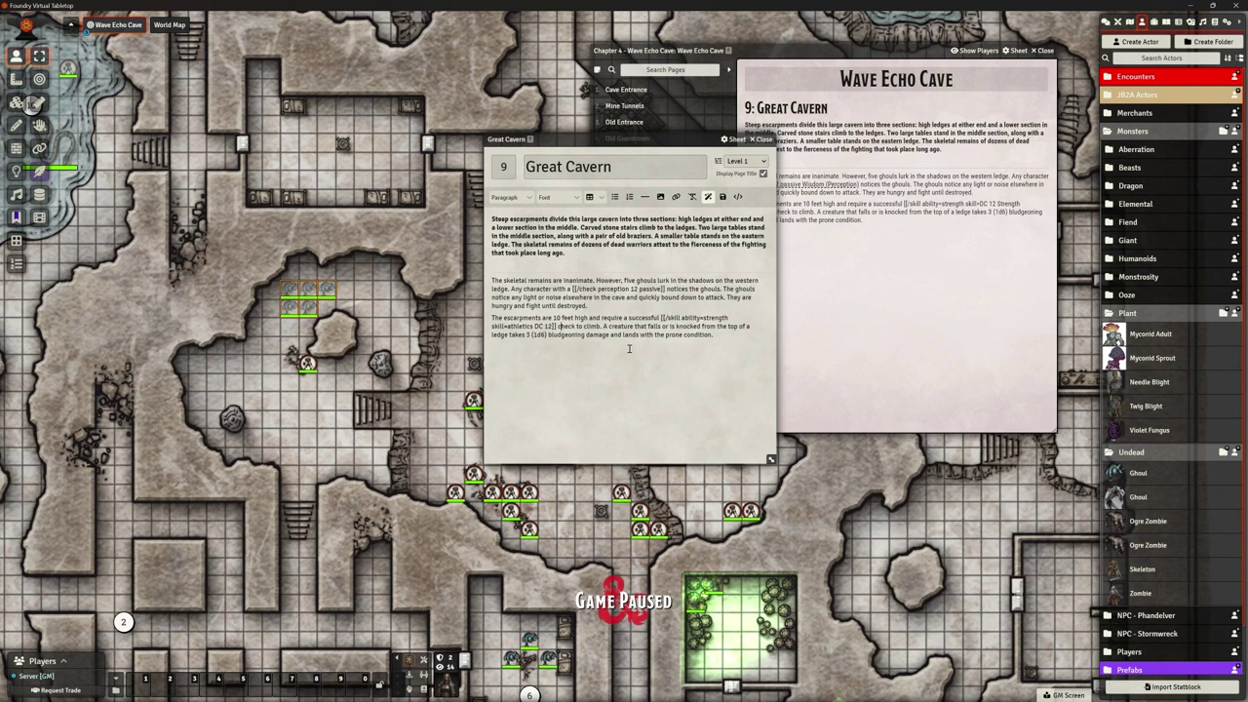
Move the page editor clear of the journal text and save the Great Cavern page.
{"action": "left_click_drag", "start_coordinate": [581, 138], "coordinate": [673, 172]}
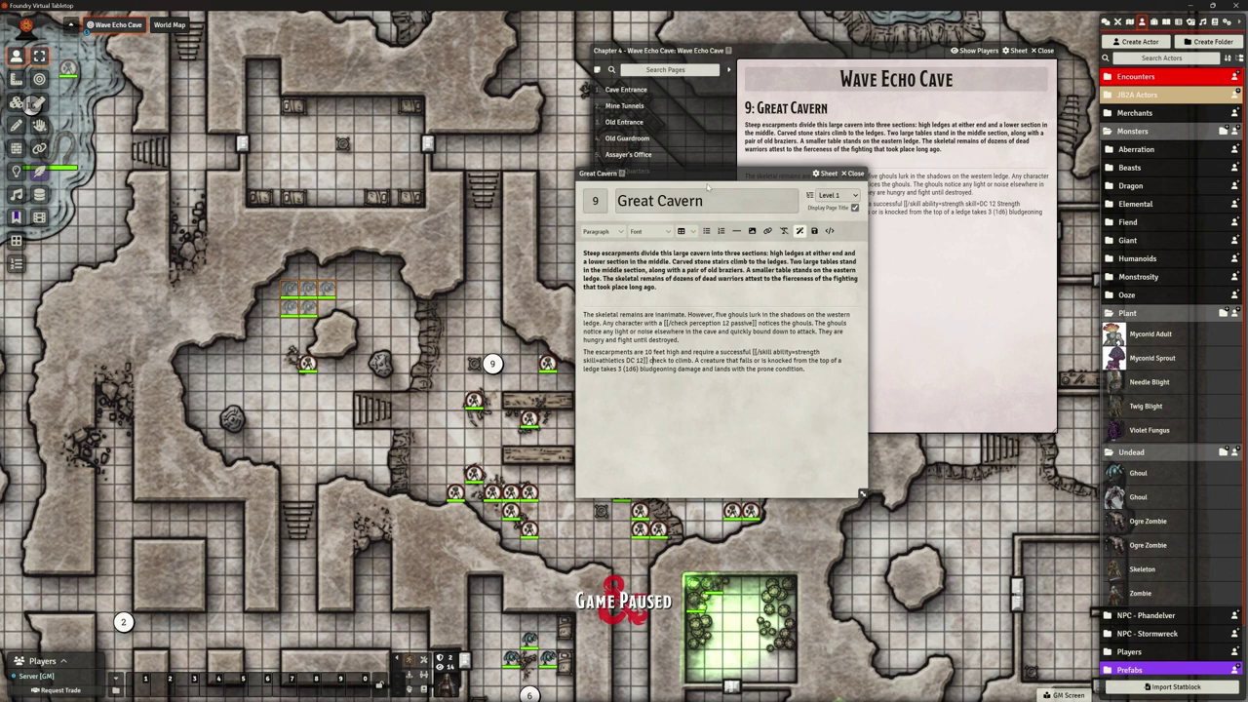
{"action": "left_click_drag", "start_coordinate": [711, 173], "coordinate": [877, 251]}
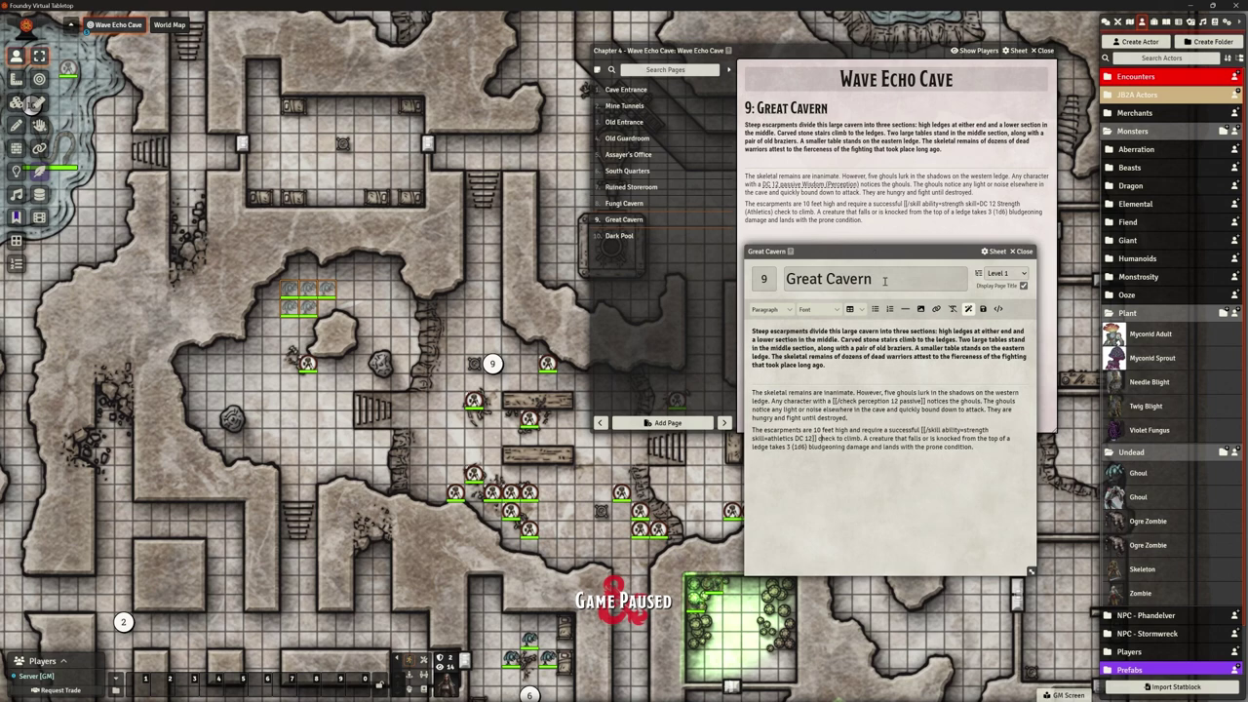
{"action": "left_click", "coordinate": [983, 309]}
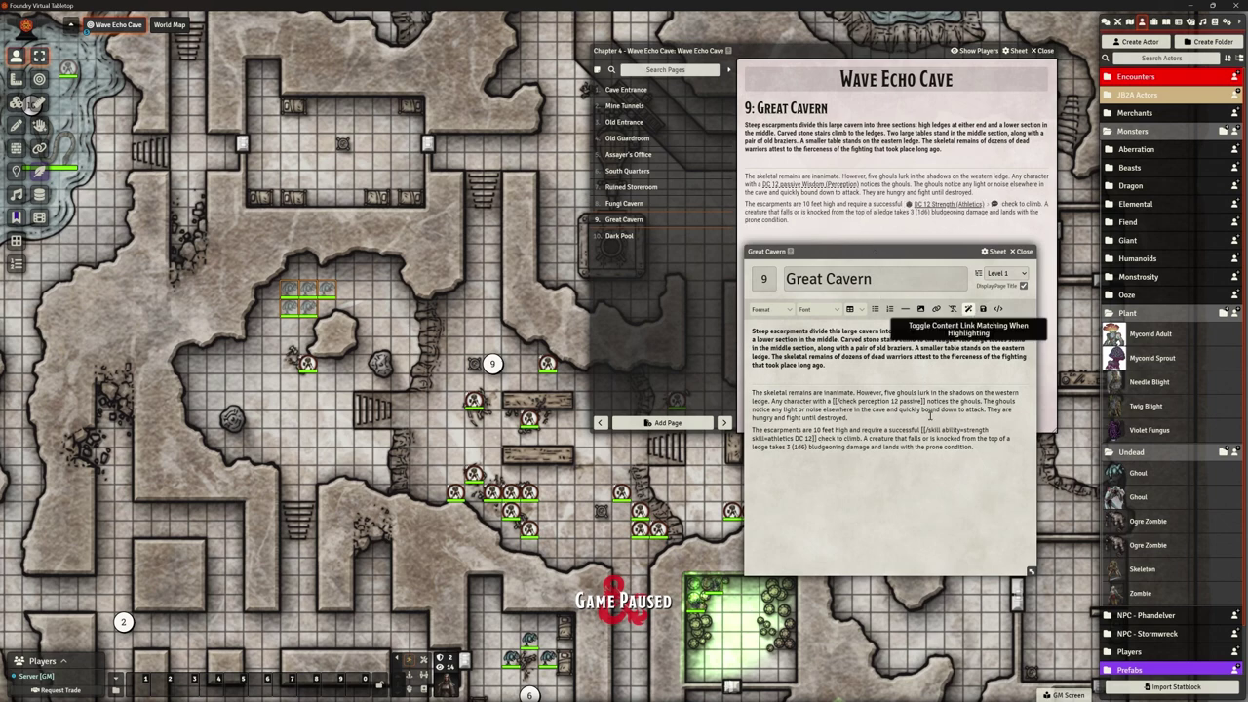
Spread the five ghoul tokens around the Great Cavern's western ledge and close the Great Cavern page editor.
{"action": "left_click_drag", "start_coordinate": [878, 252], "coordinate": [869, 289]}
{"action": "mouse_move", "coordinate": [786, 191]}
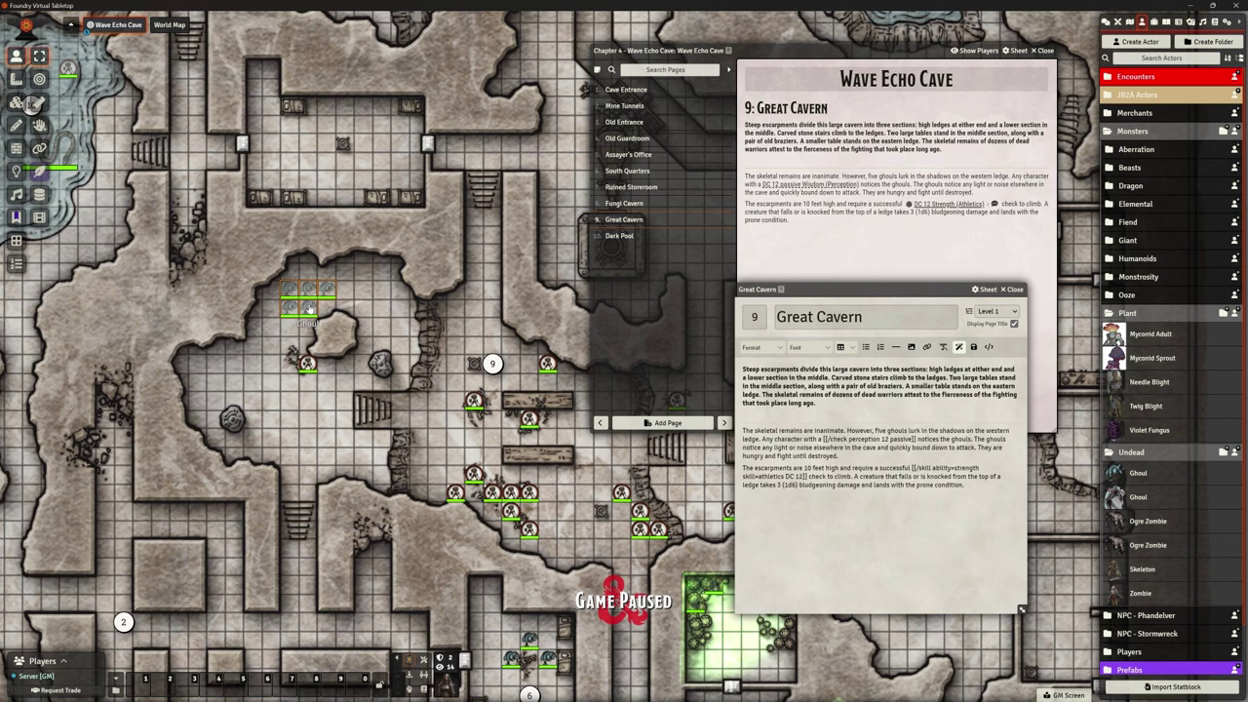
{"action": "left_click_drag", "start_coordinate": [310, 308], "coordinate": [290, 277]}
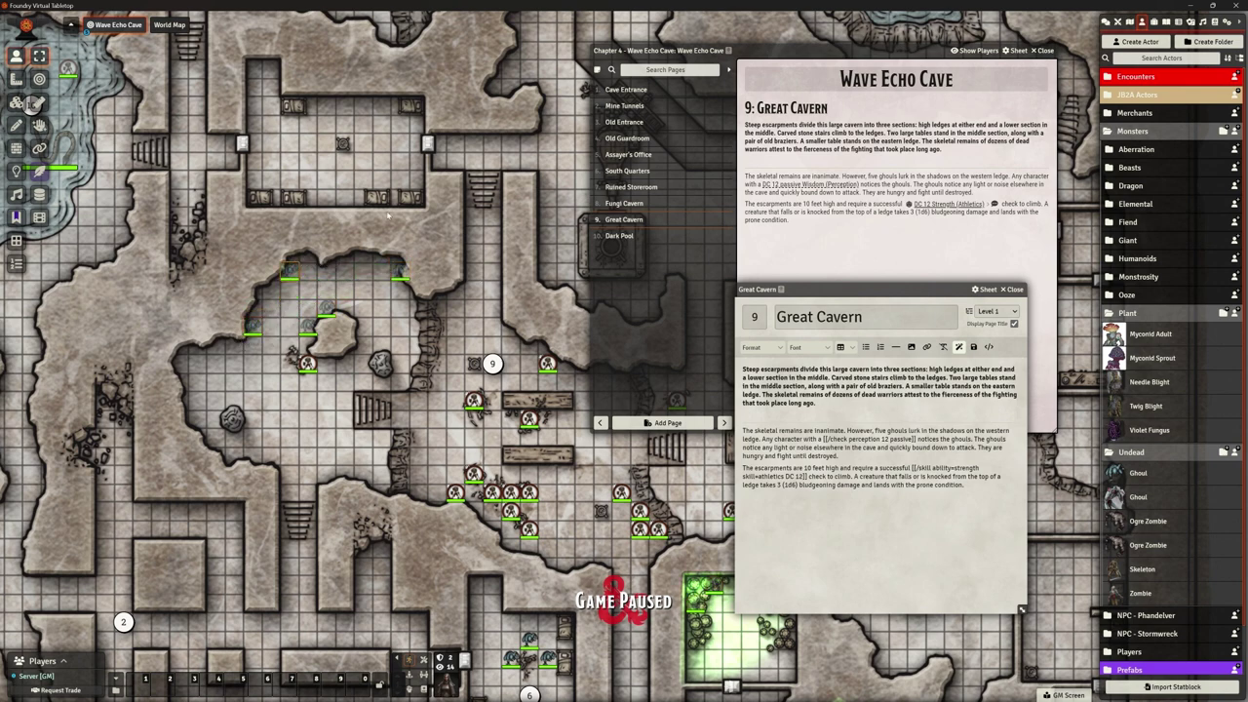
{"action": "scroll", "coordinate": [463, 370], "scroll_direction": "down", "scroll_amount": 3}
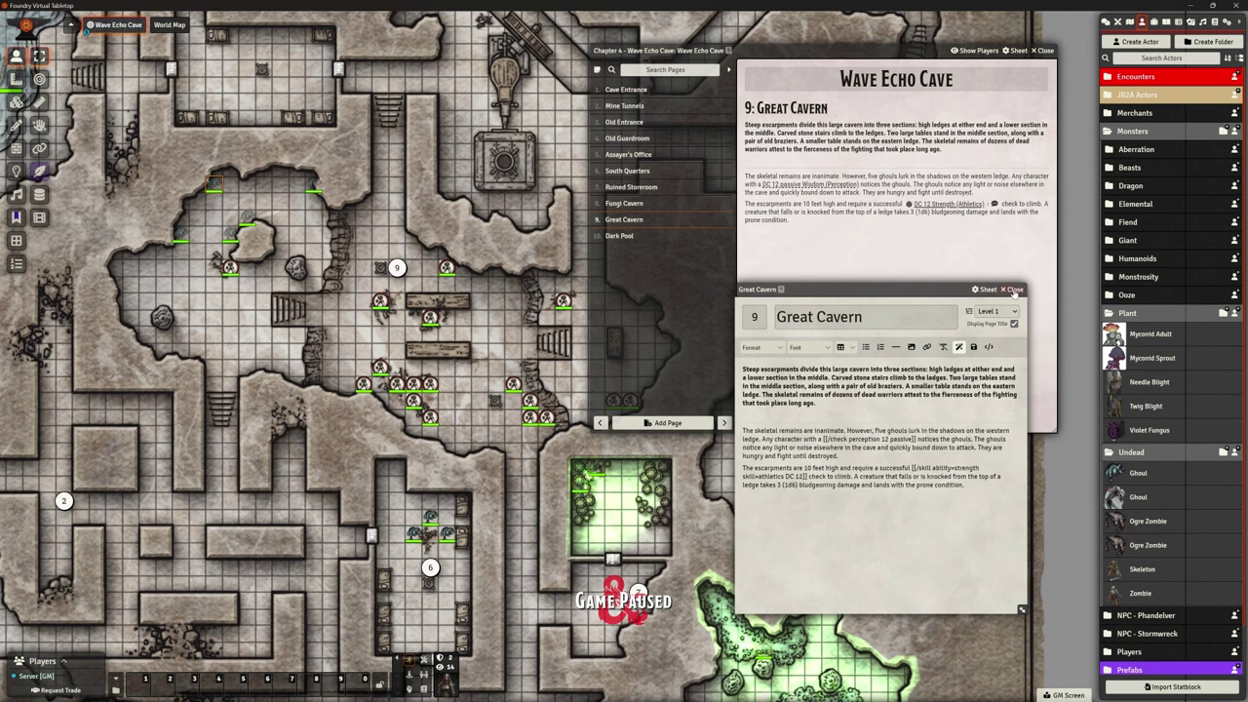
{"action": "left_click", "coordinate": [1011, 290]}
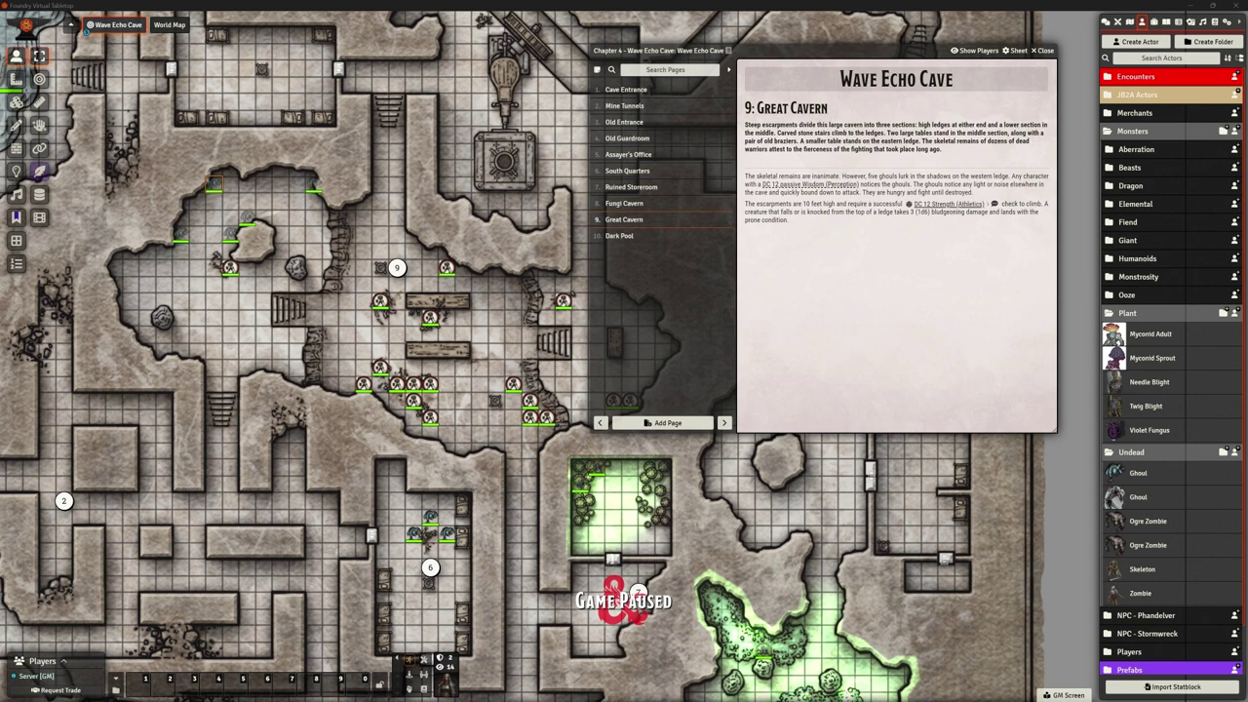
Add a text page named North Quarters to the Wave Echo Cave journal, number it 11 and save it.
{"action": "left_click_drag", "start_coordinate": [259, 110], "coordinate": [407, 332]}
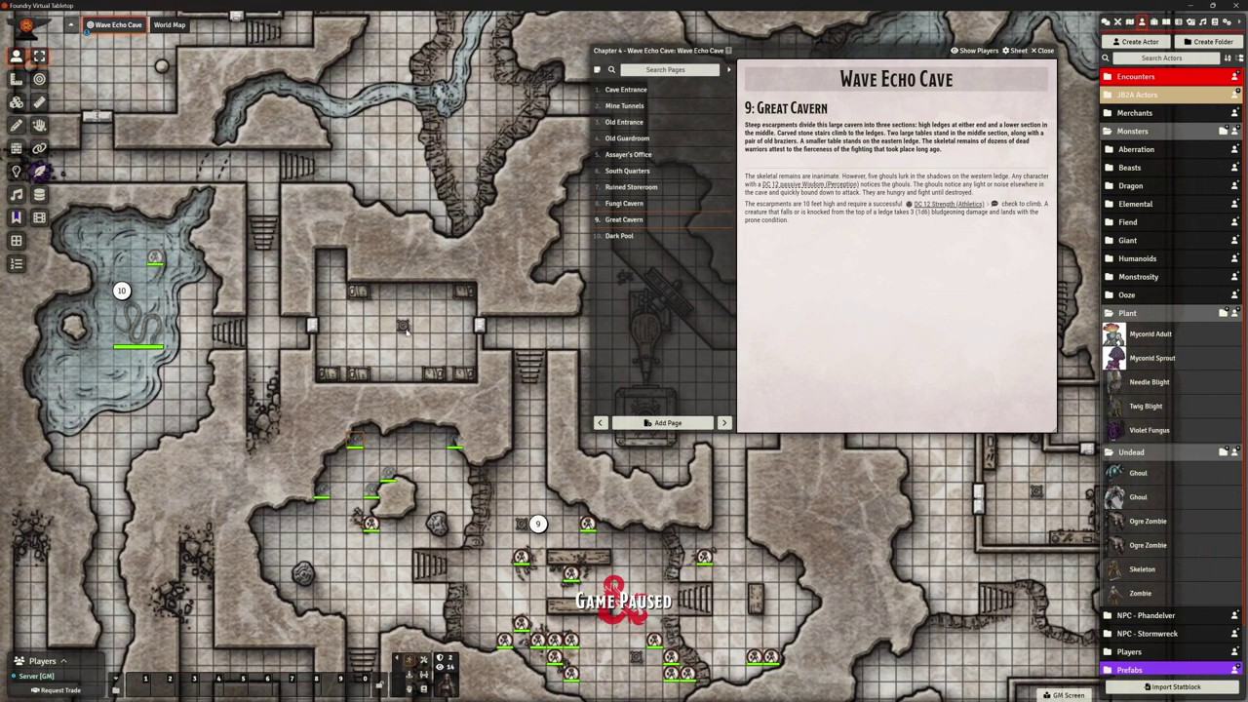
{"action": "left_click", "coordinate": [678, 424]}
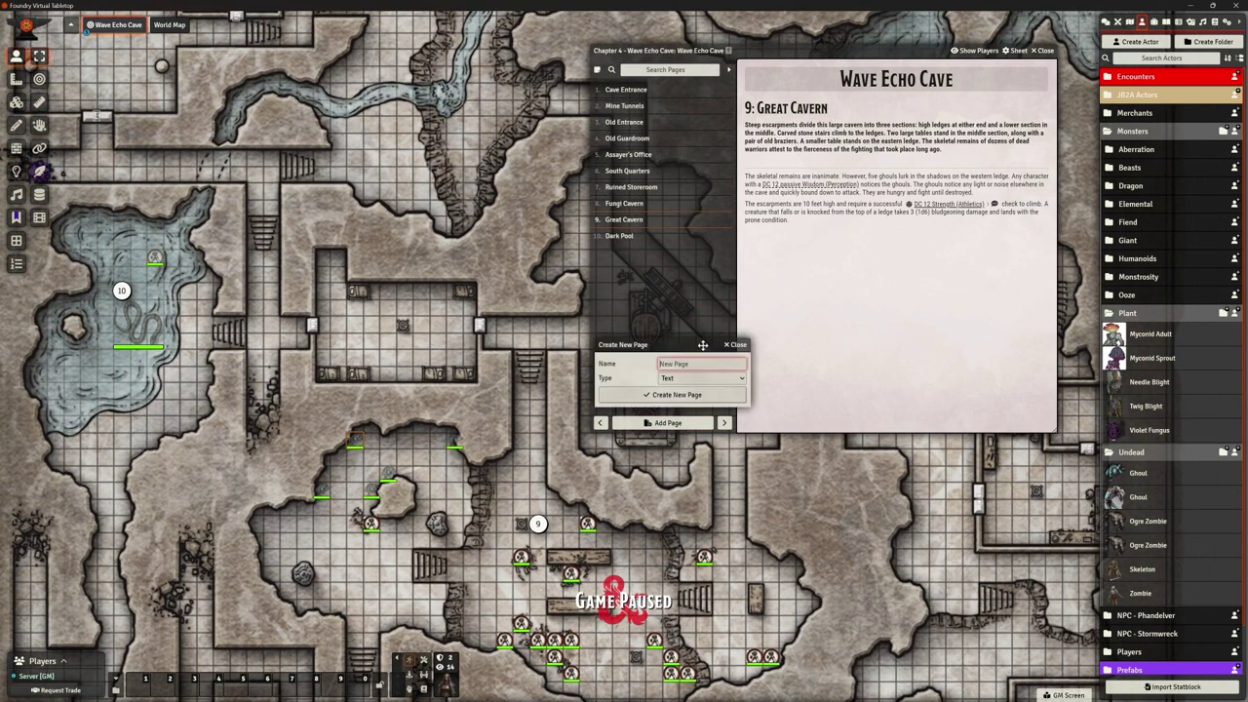
{"action": "type", "text": "North Quarters"}
{"action": "left_click", "coordinate": [698, 380]}
{"action": "left_click", "coordinate": [682, 432]}
{"action": "left_click", "coordinate": [673, 394]}
{"action": "left_click_drag", "start_coordinate": [568, 199], "coordinate": [651, 237]}
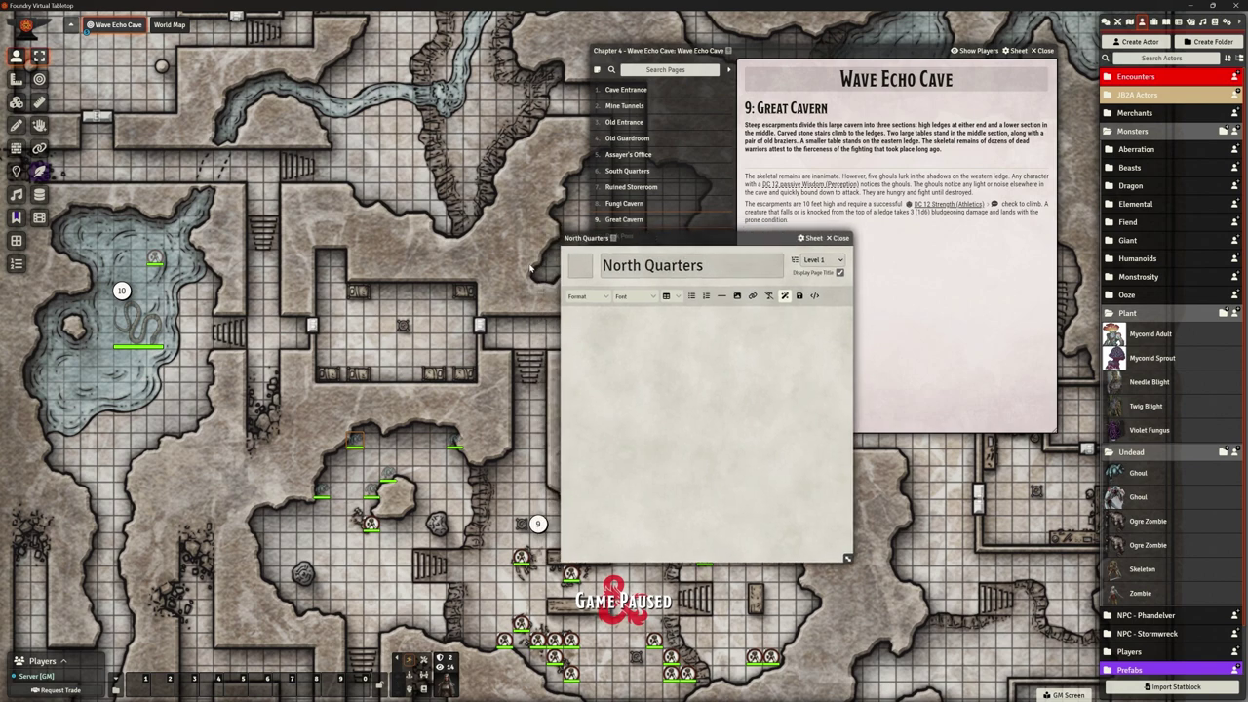
{"action": "left_click", "coordinate": [580, 265]}
{"action": "type", "text": "11"}
{"action": "left_click", "coordinate": [799, 296]}
Place the North Quarters map note in the room north of the Great Cavern and display its journal page beside the editor.
{"action": "left_click_drag", "start_coordinate": [469, 329], "coordinate": [421, 293]}
{"action": "left_click", "coordinate": [533, 543]}
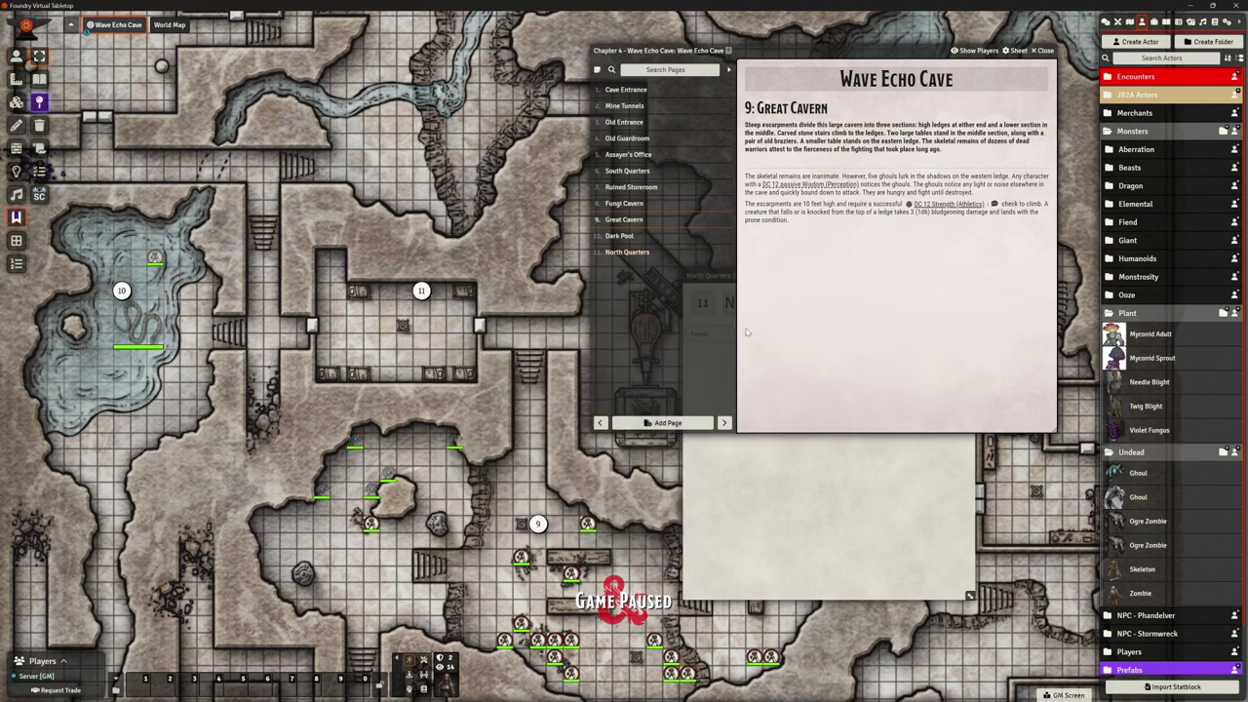
{"action": "left_click", "coordinate": [627, 251]}
{"action": "left_click", "coordinate": [803, 490]}
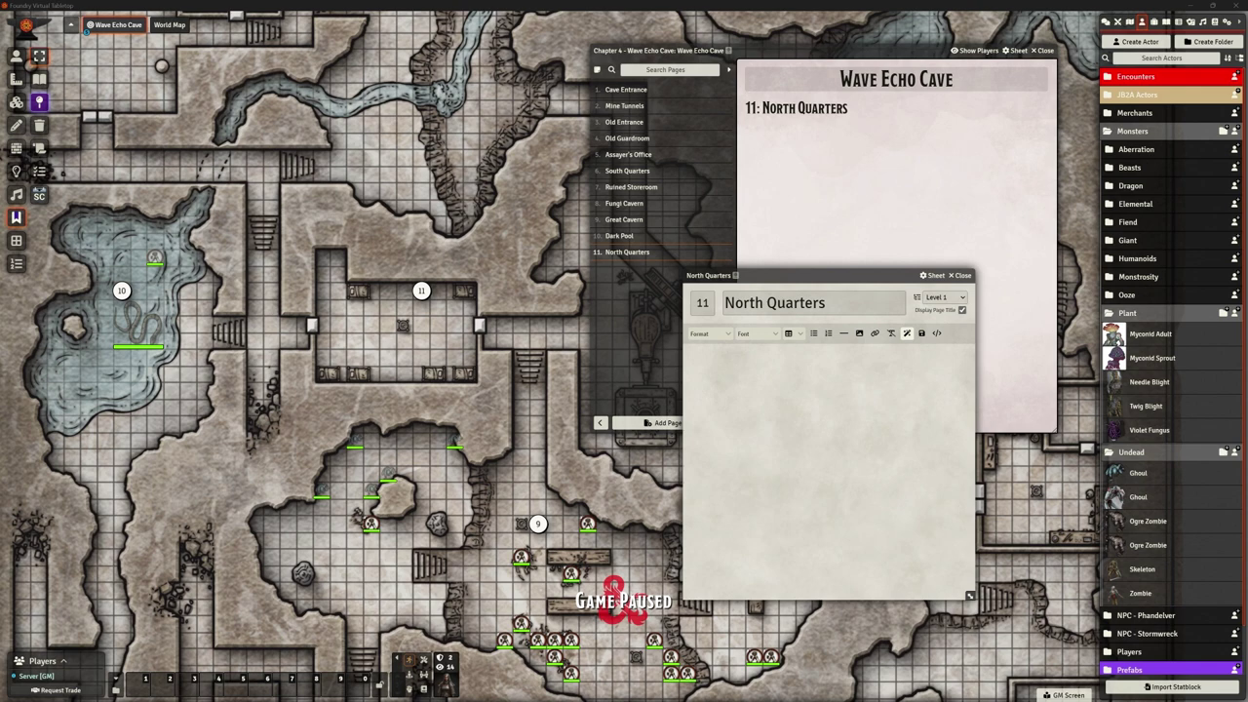
Fill the North Quarters page with the barricaded door, stone bunks, bugbear, barrack and treasure paragraphs, making the bunks description bold.
{"action": "left_click", "coordinate": [827, 387]}
{"action": "type", "text": "The eastern door is barricaded from inside the room and requires a successful DC 20 Strength (Athletics) check to force open. A character who listens at either door and succeeds on a DC 10 Wisdom (Perception) check hears gruff voices speaking Goblin and talking about how hungry they are."}
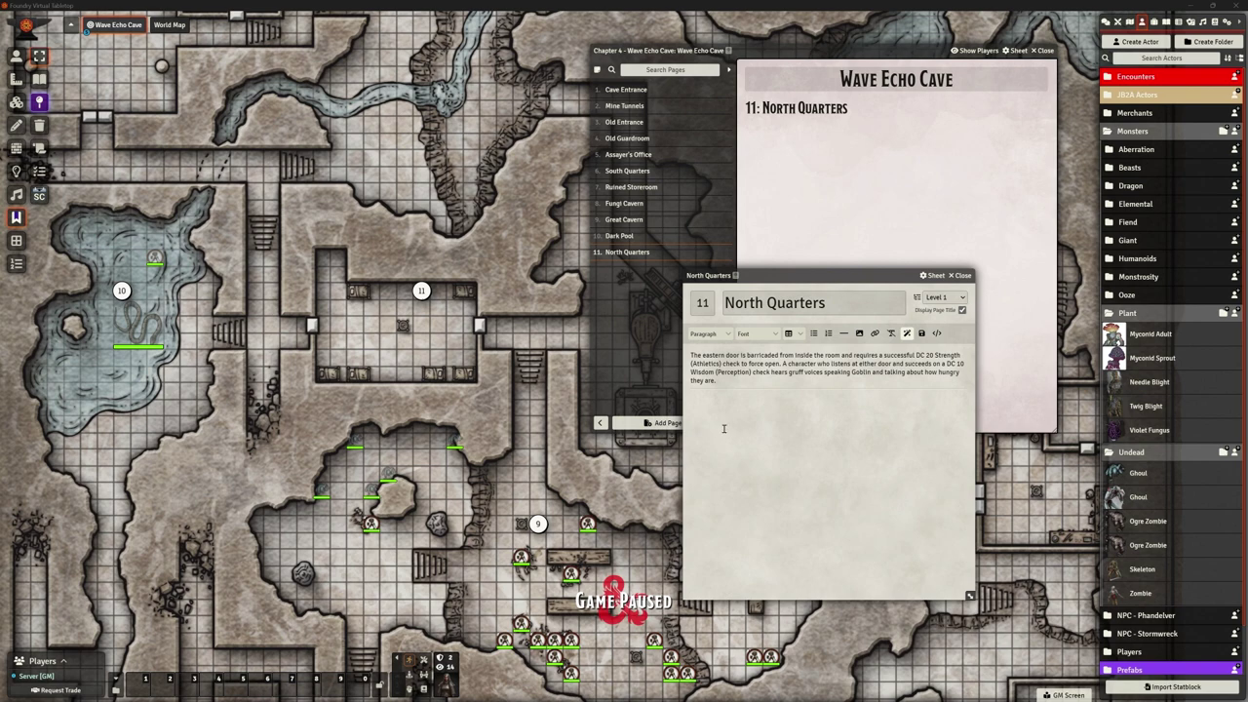
{"action": "type", "text": "Old stone bunks line the walls of these quarters, which are lit and heated by a glowing iron brazier in the middle of the room. Six bugbears, including one who is larger than the others, lounge in the room, grumbling about their hunger."}
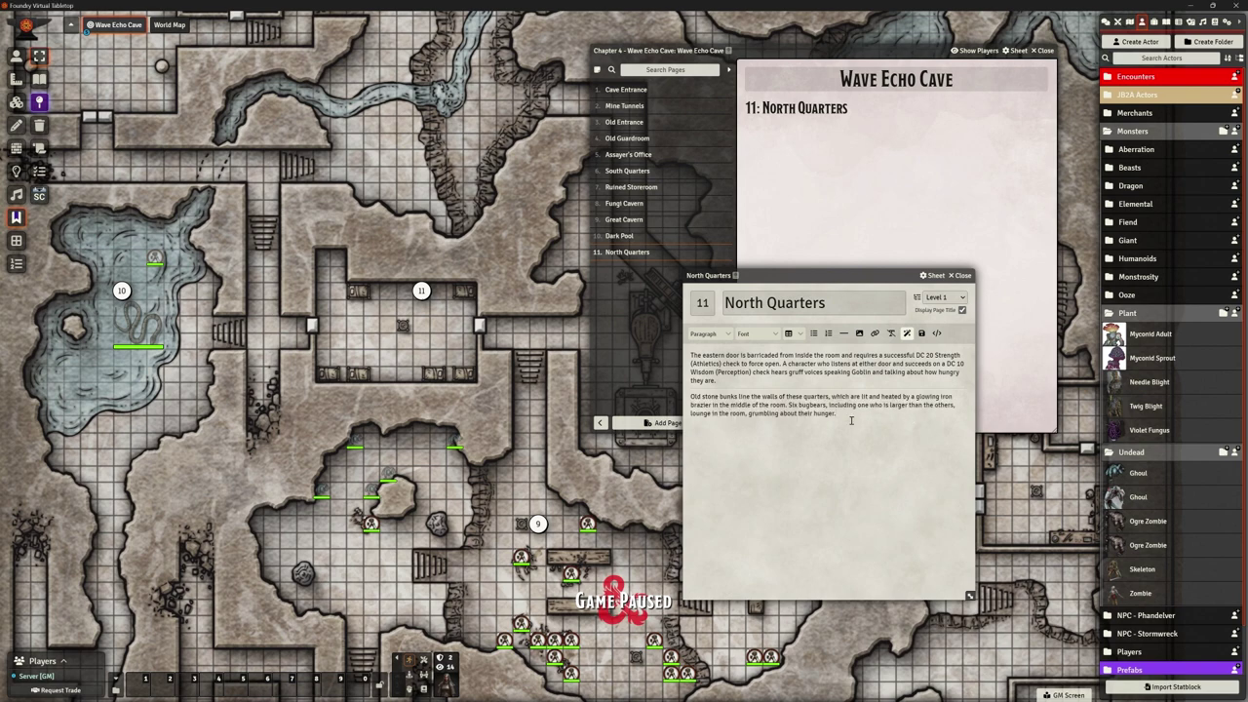
{"action": "left_click_drag", "start_coordinate": [837, 414], "coordinate": [688, 400]}
{"action": "key", "text": "ctrl+b"}
{"action": "left_click", "coordinate": [847, 417]}
{"action": "key", "text": "Return"}
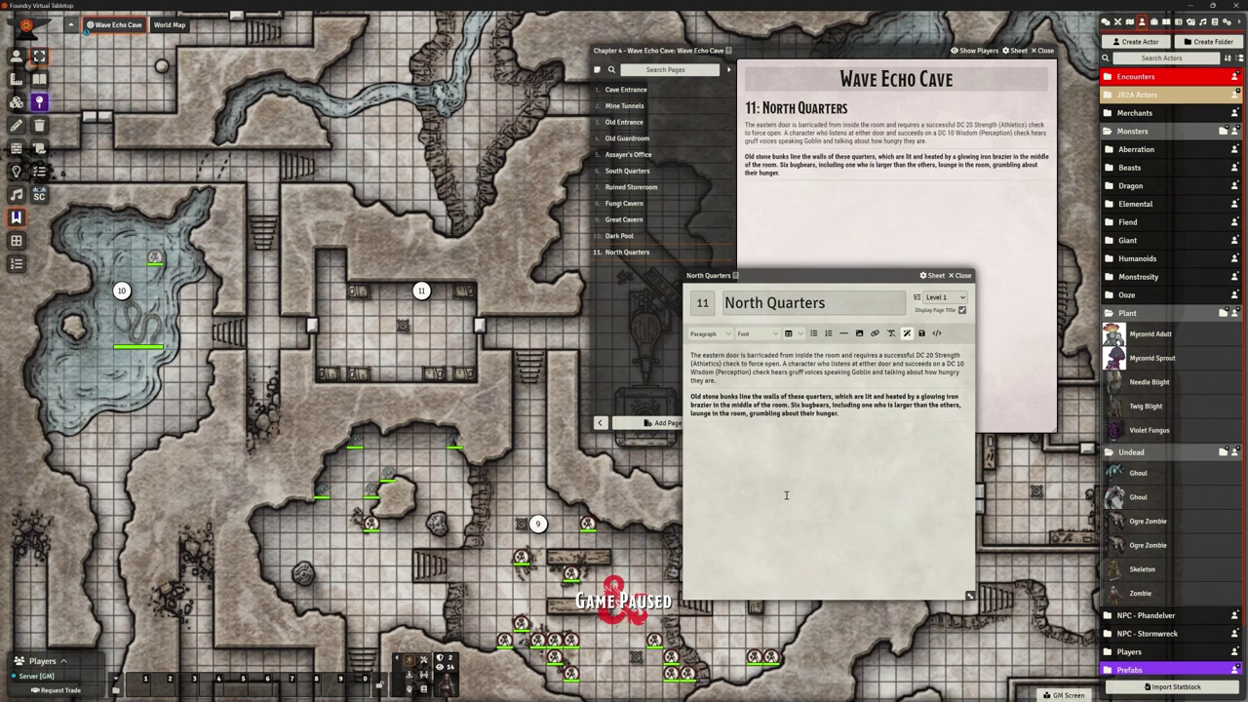
{"action": "type", "text": "Six bugbears reside in this chamber. They are loyal minions of Nezznar. This room marks the front line in the Spider's assault on Wave Echo Cave, and the bugbears are here to prevent ghouls, zombies, or other Undead from troubling their leader in his lair (area W19). Like area W6, this was formerly a barrack for miners. The bugbears removed the corpses they found here and built the barricade. Treasure. The largest bugbear carries a pouch containing 15 cp, 13 ep, two agates worth 10 gp each, and a potion of healing."}
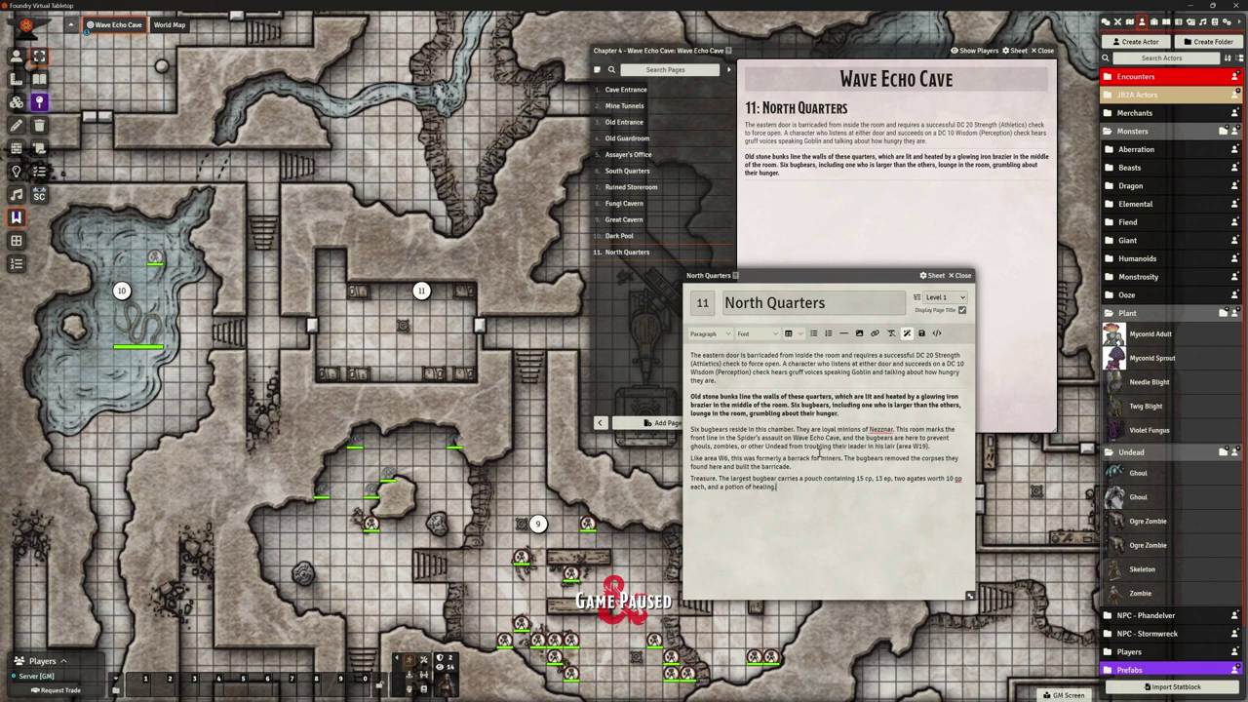
Set the state of the North Quarters' eastern door to Locked and update the wall.
{"action": "scroll", "coordinate": [379, 353], "scroll_direction": "up", "scroll_amount": 2}
{"action": "left_click_drag", "start_coordinate": [492, 223], "coordinate": [507, 284]}
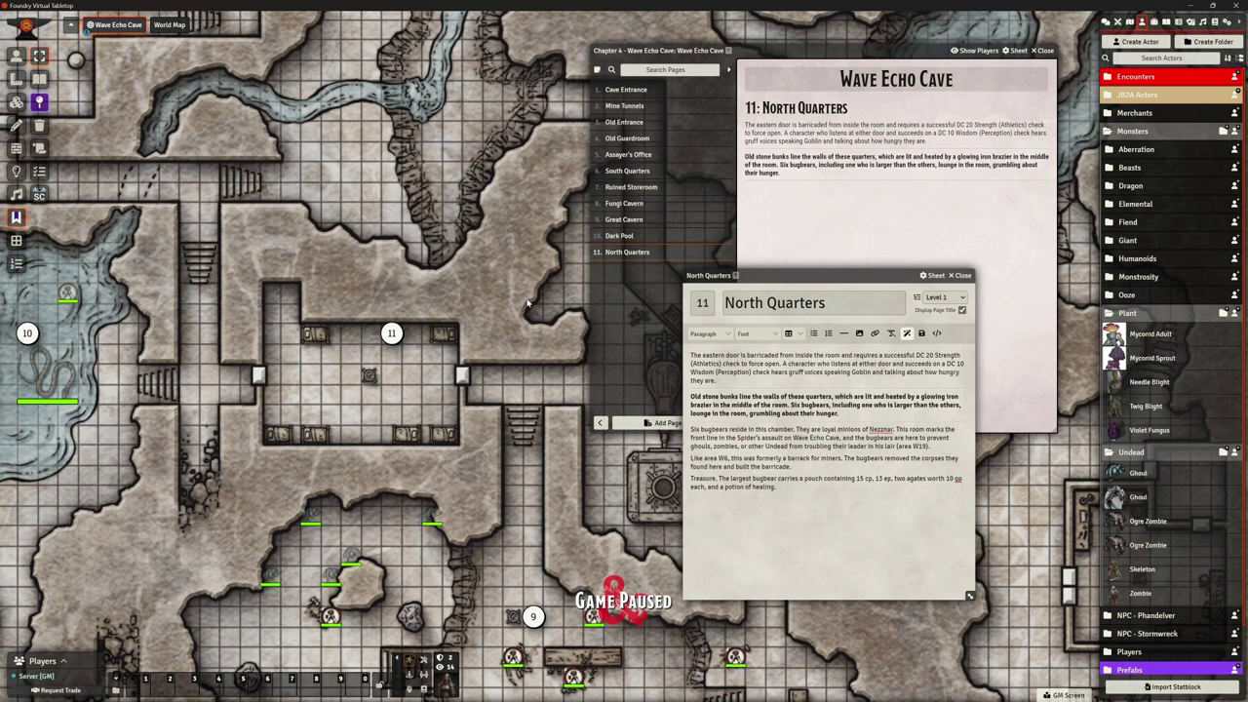
{"action": "left_click_drag", "start_coordinate": [811, 273], "coordinate": [808, 127]}
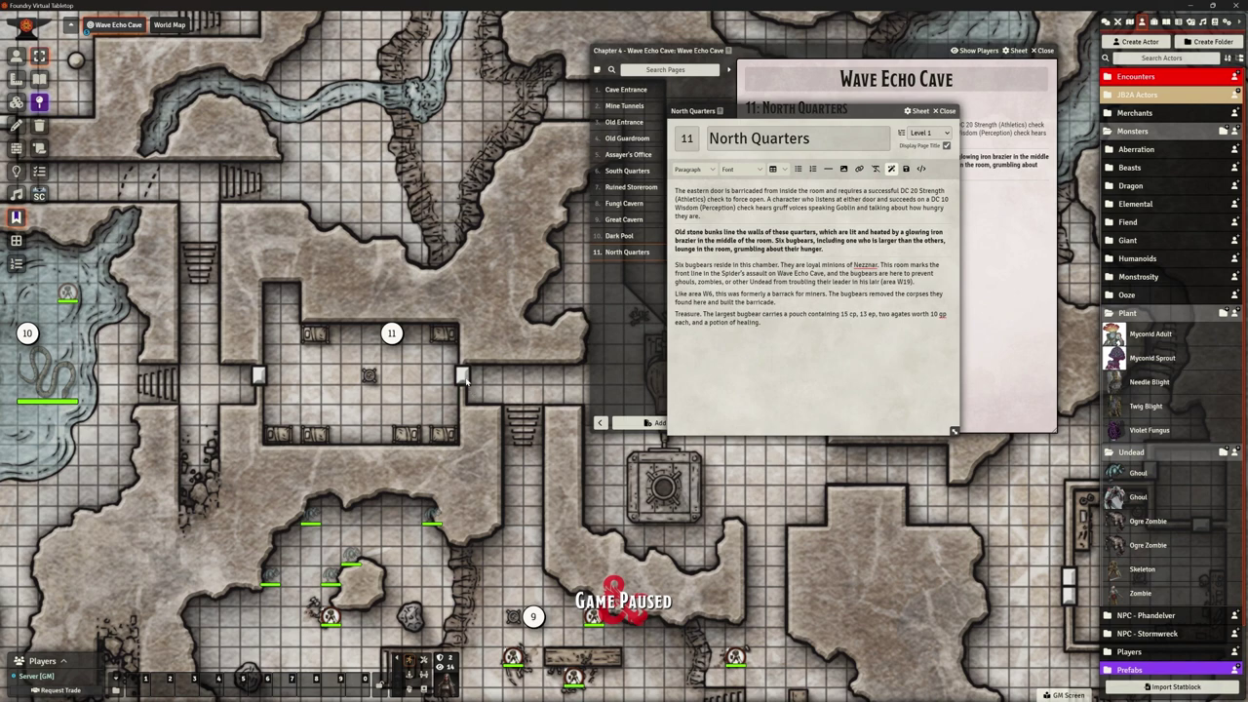
{"action": "left_click", "coordinate": [16, 148]}
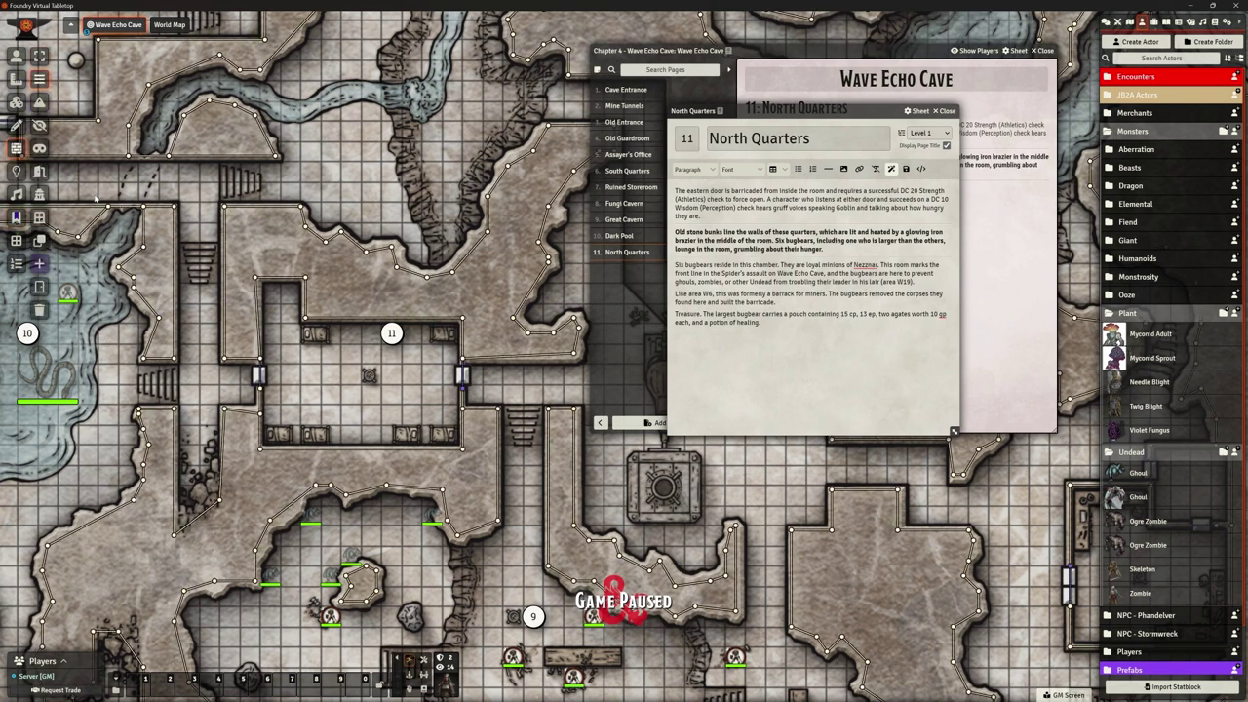
{"action": "double_click", "coordinate": [463, 387]}
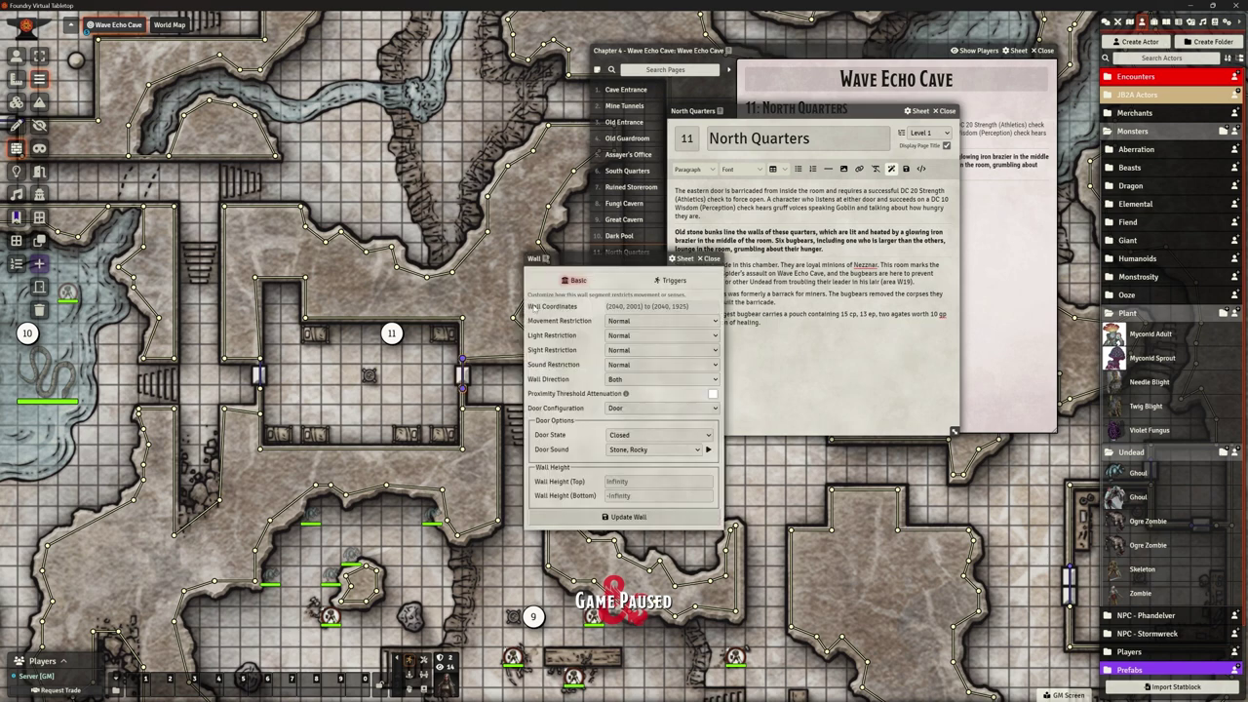
{"action": "left_click_drag", "start_coordinate": [594, 259], "coordinate": [426, 82]}
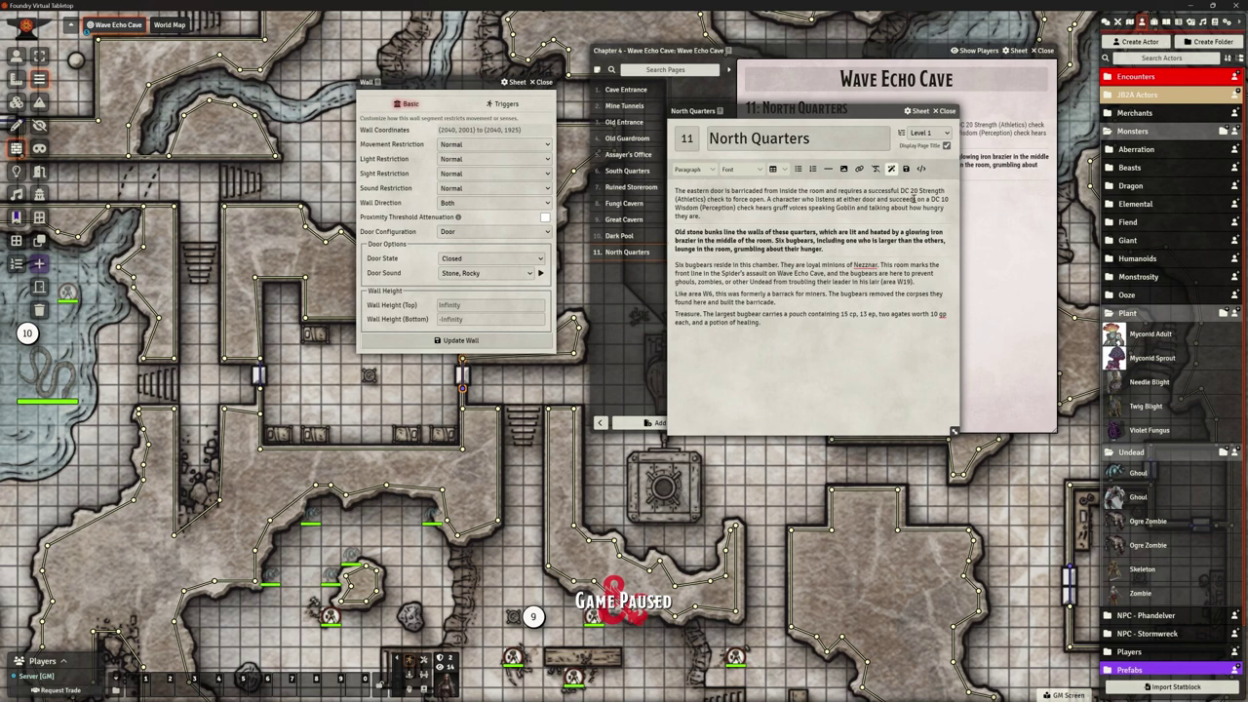
{"action": "left_click", "coordinate": [468, 261]}
{"action": "left_click", "coordinate": [478, 290]}
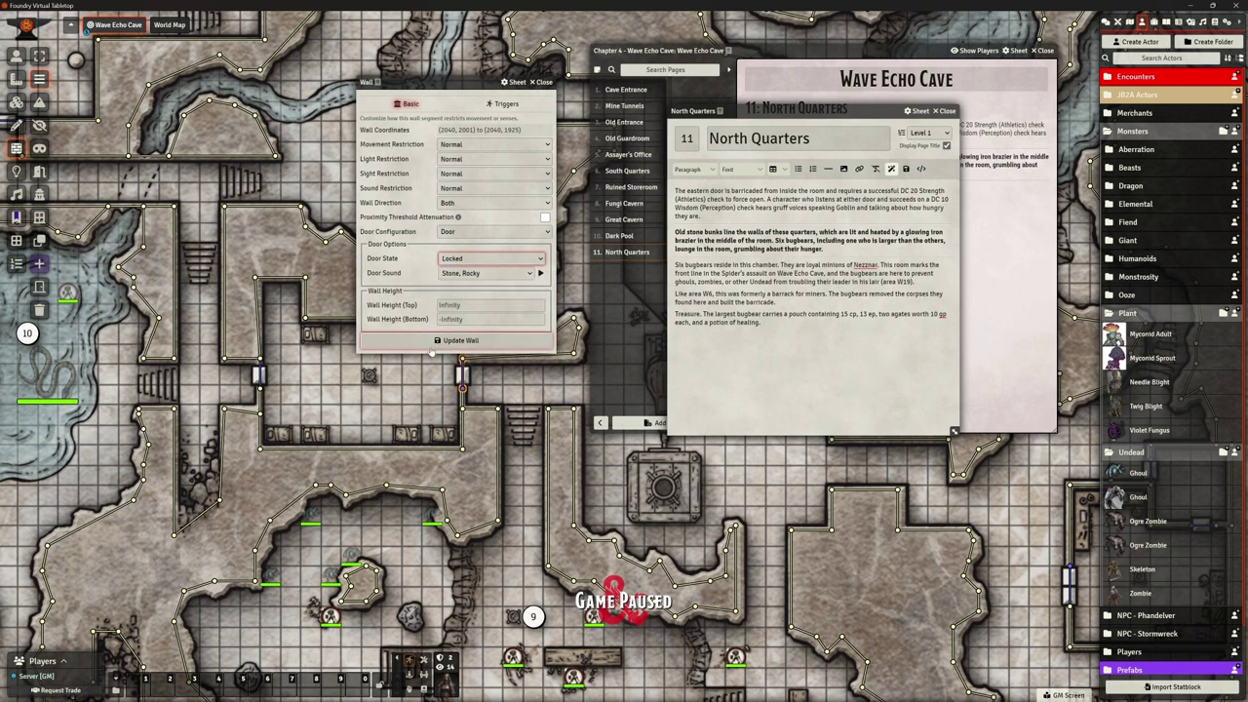
{"action": "left_click", "coordinate": [461, 341]}
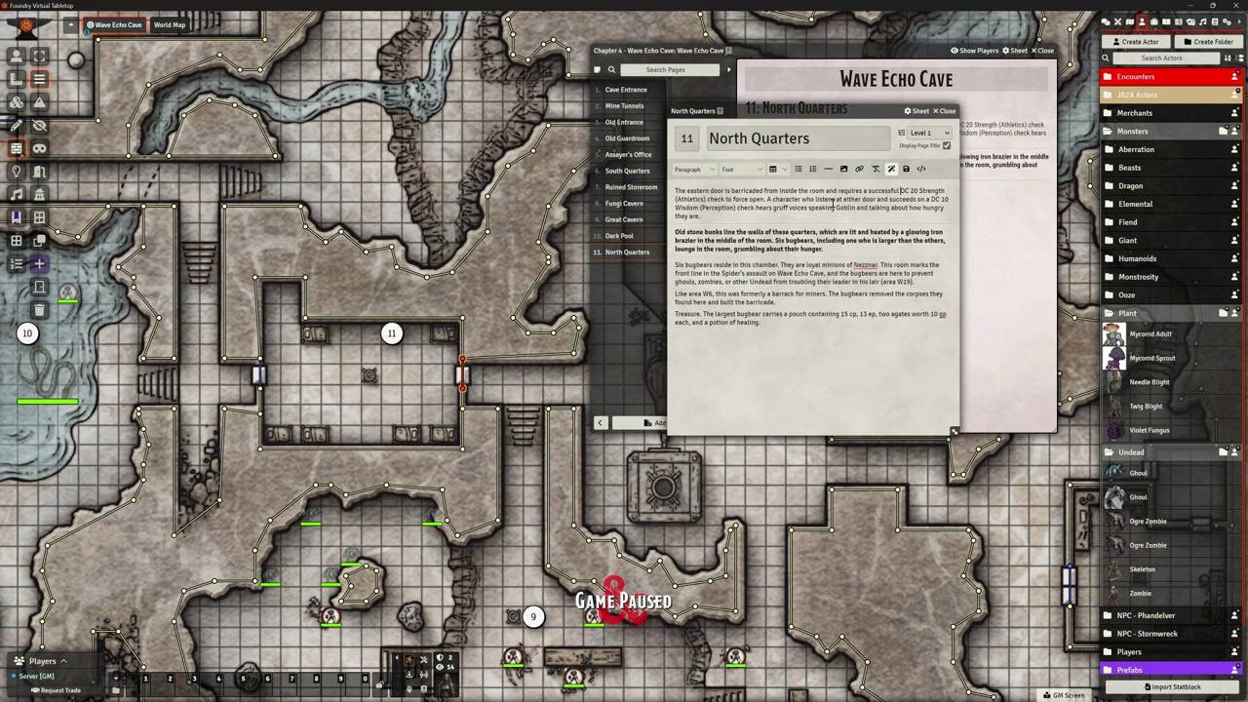
Replace the DC 20 Strength (Athletics) wording in the door paragraph with [[/skill ability=strength skill=athletics DC 20]].
{"action": "type", "text": "[[/sk"}
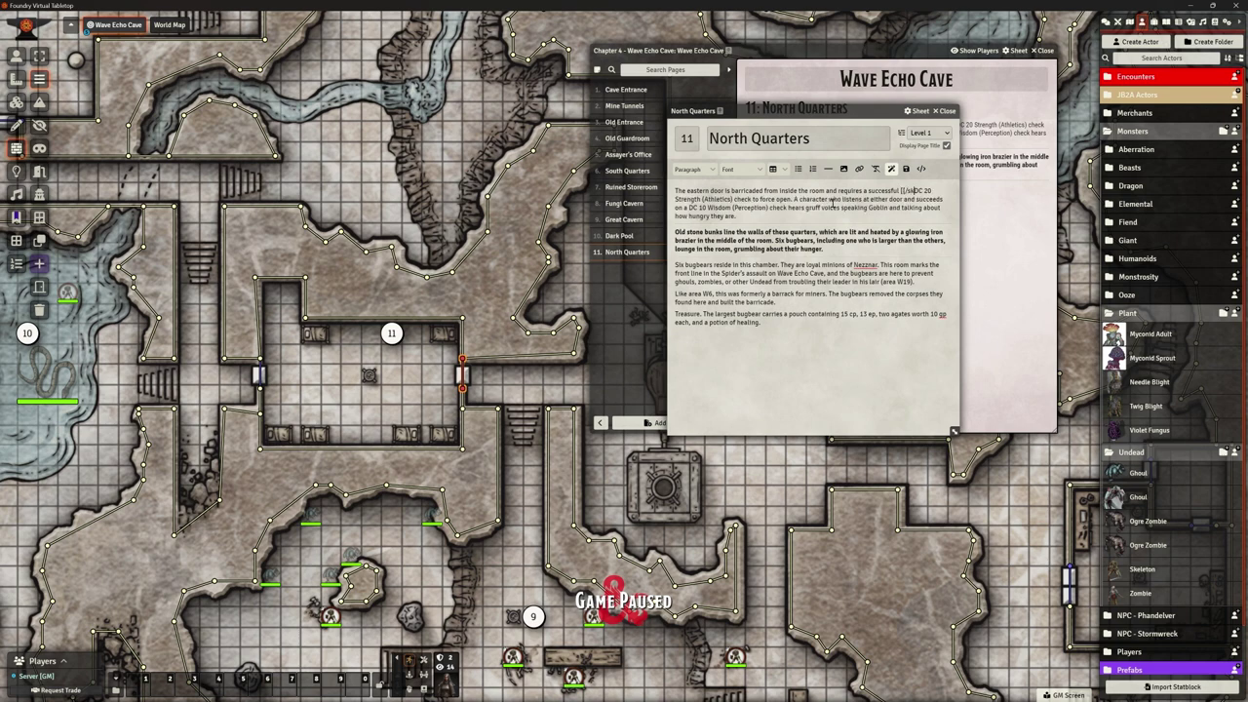
{"action": "type", "text": "ill ability=strength skill=athletics DC 20 Strength (Athlet"}
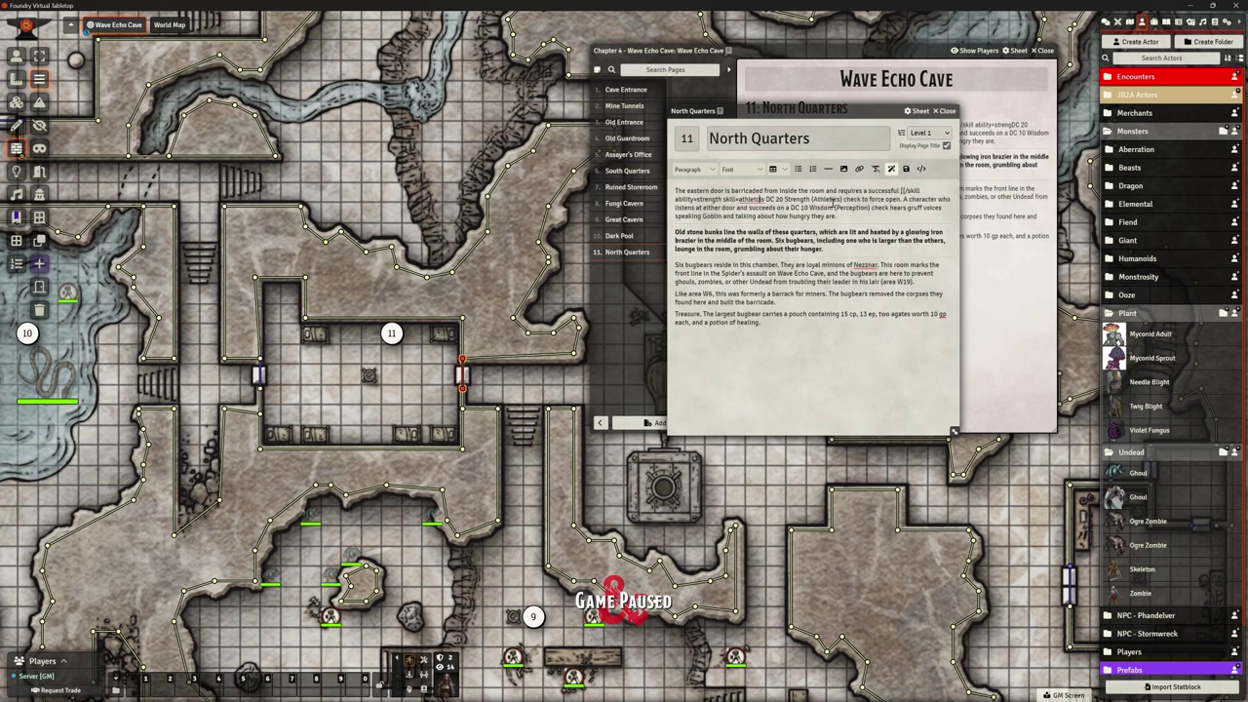
{"action": "type", "text": "i"}
{"action": "key", "text": "Delete"}
{"action": "type", "text": "]]"}
{"action": "key", "text": "Delete"}
{"action": "key", "text": "Delete"}
{"action": "key", "text": "Delete"}
{"action": "key", "text": "Delete"}
{"action": "key", "text": "Delete"}
{"action": "key", "text": "Delete"}
{"action": "key", "text": "Delete"}
{"action": "key", "text": "Delete"}
{"action": "key", "text": "Delete"}
{"action": "key", "text": "Delete"}
{"action": "key", "text": "Delete"}
{"action": "key", "text": "Delete"}
{"action": "key", "text": "Delete"}
{"action": "key", "text": "Delete"}
{"action": "key", "text": "Delete"}
{"action": "key", "text": "Delete"}
{"action": "key", "text": "Delete"}
{"action": "key", "text": "Delete"}
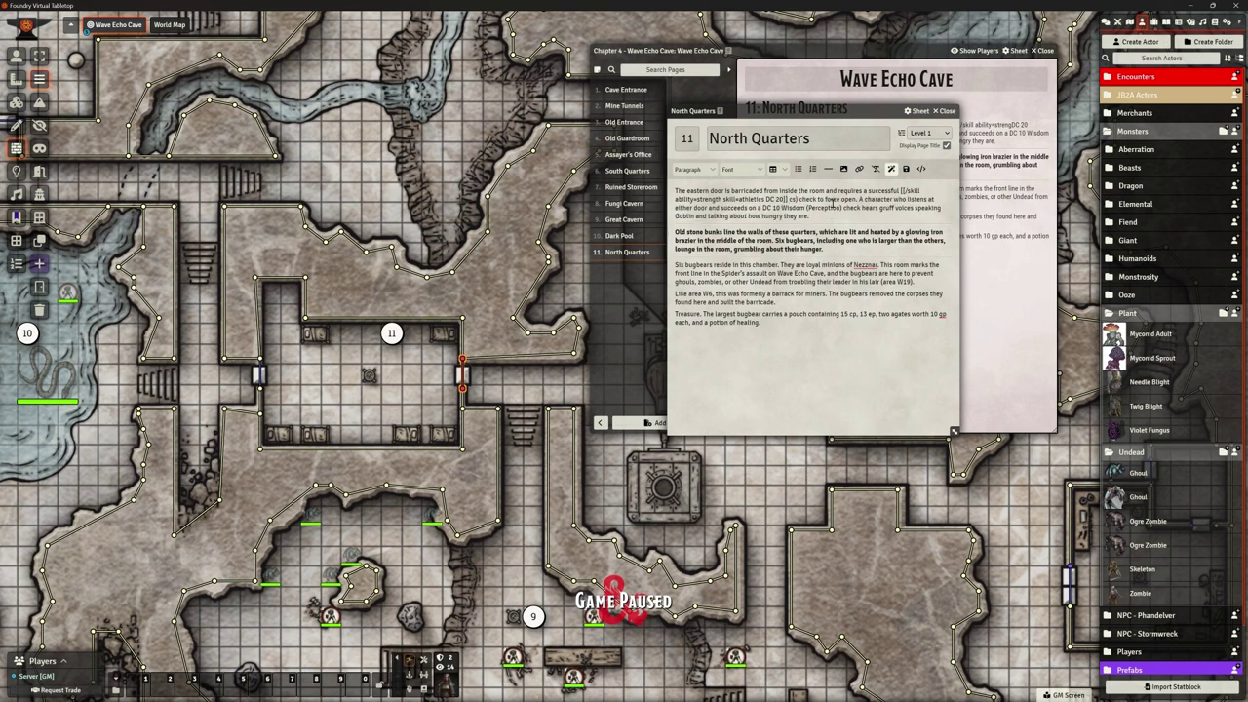
{"action": "key", "text": "Delete"}
{"action": "key", "text": "Delete"}
{"action": "key", "text": "Delete"}
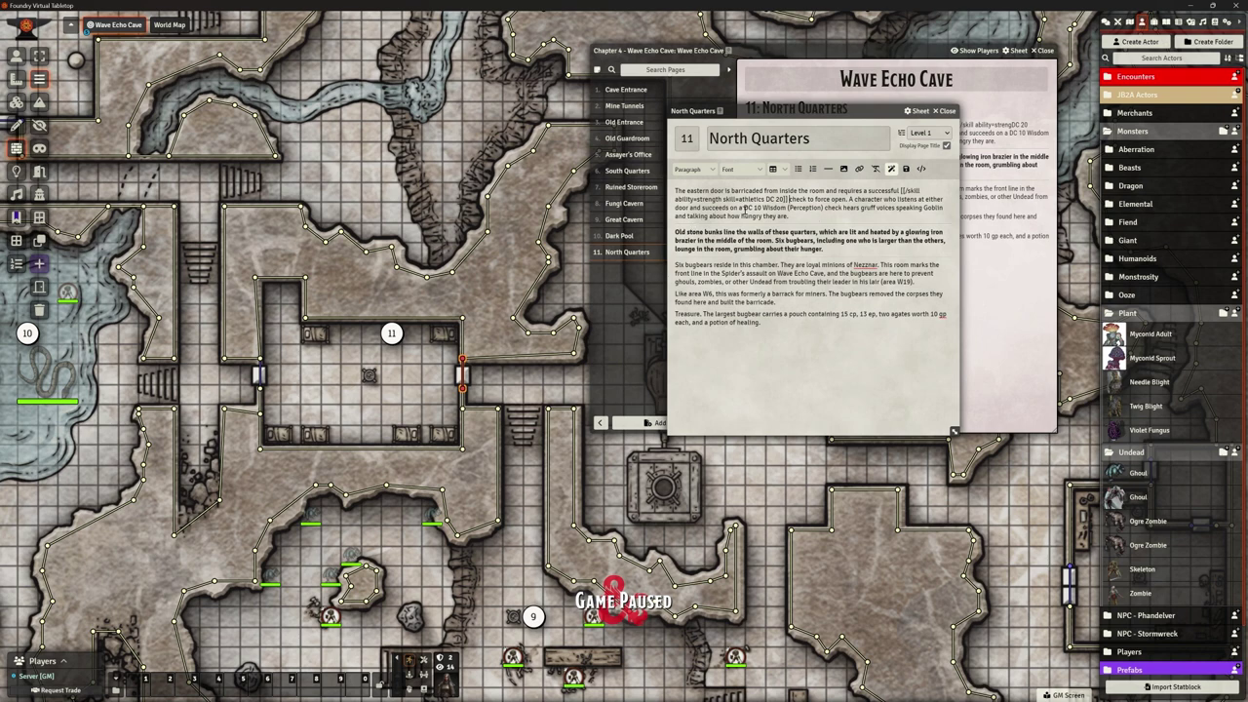
Replace the DC 10 Wisdom (Perception) wording with [[/skill ability=wisdom skill=perception DC 10]] and save the North Quarters page.
{"action": "type", "text": "[["}
{"action": "type", "text": "/"}
{"action": "type", "text": "skill ab"}
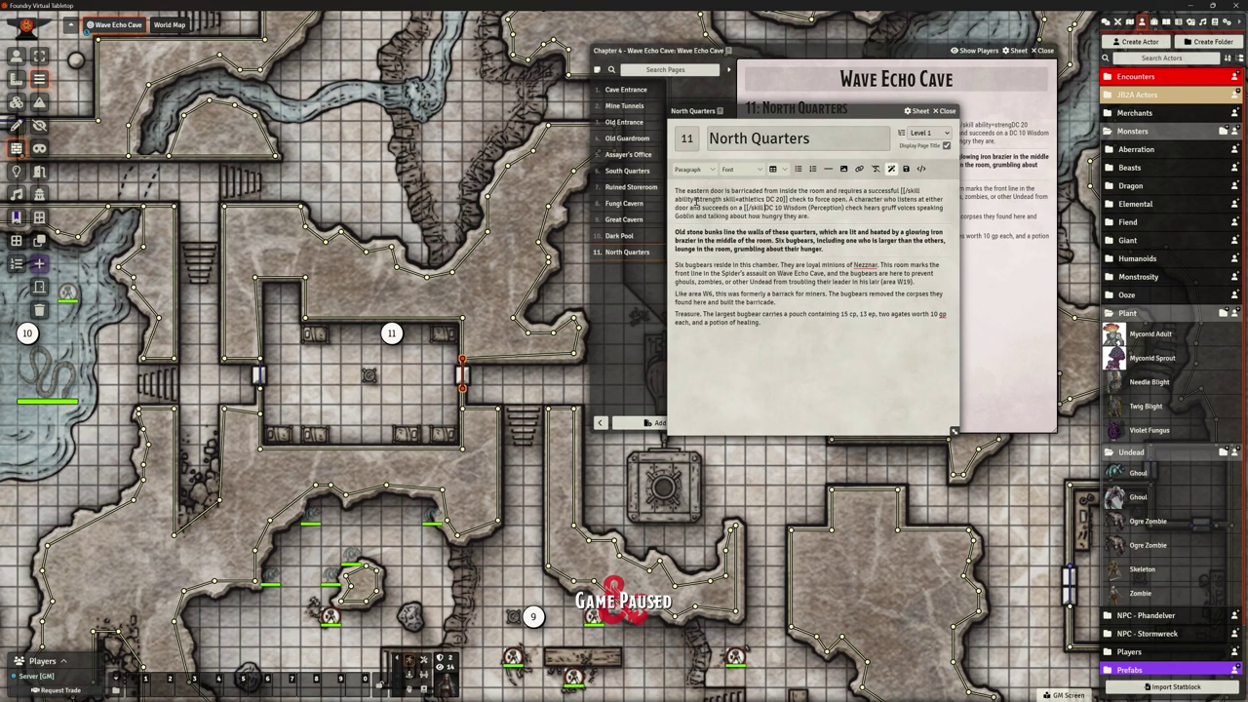
{"action": "type", "text": "ility"}
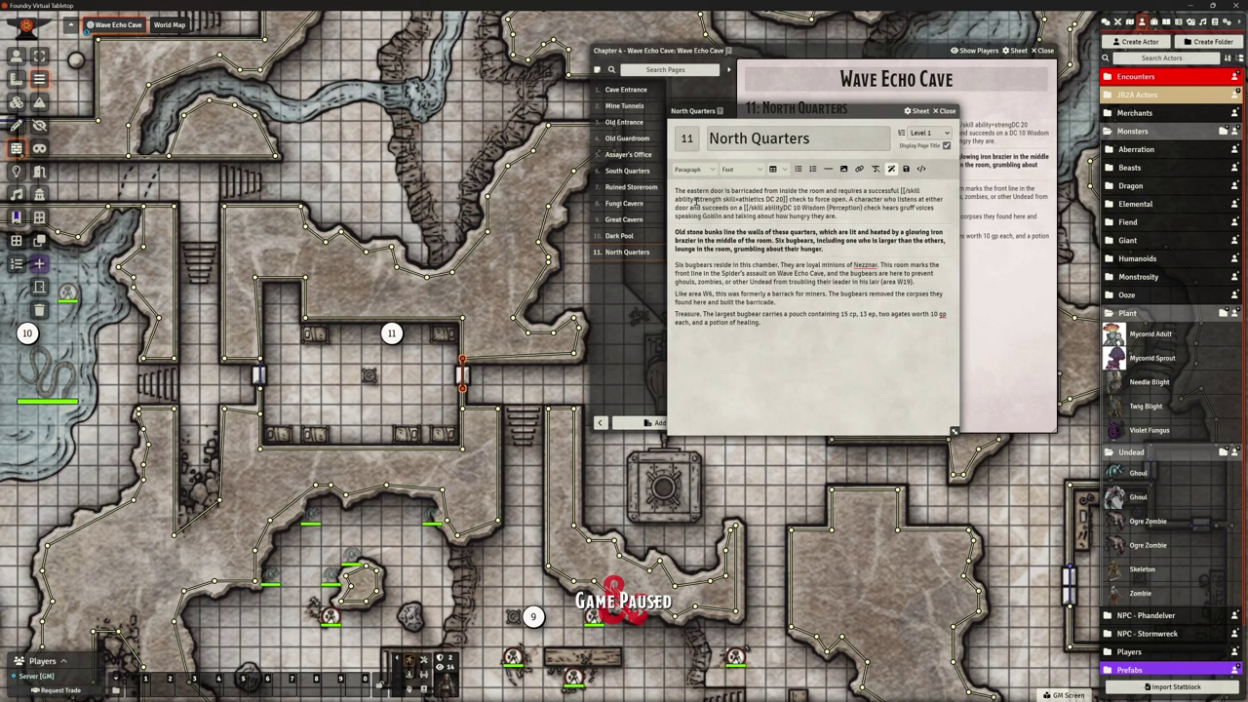
{"action": "type", "text": "=wisdom] skill=perception "}
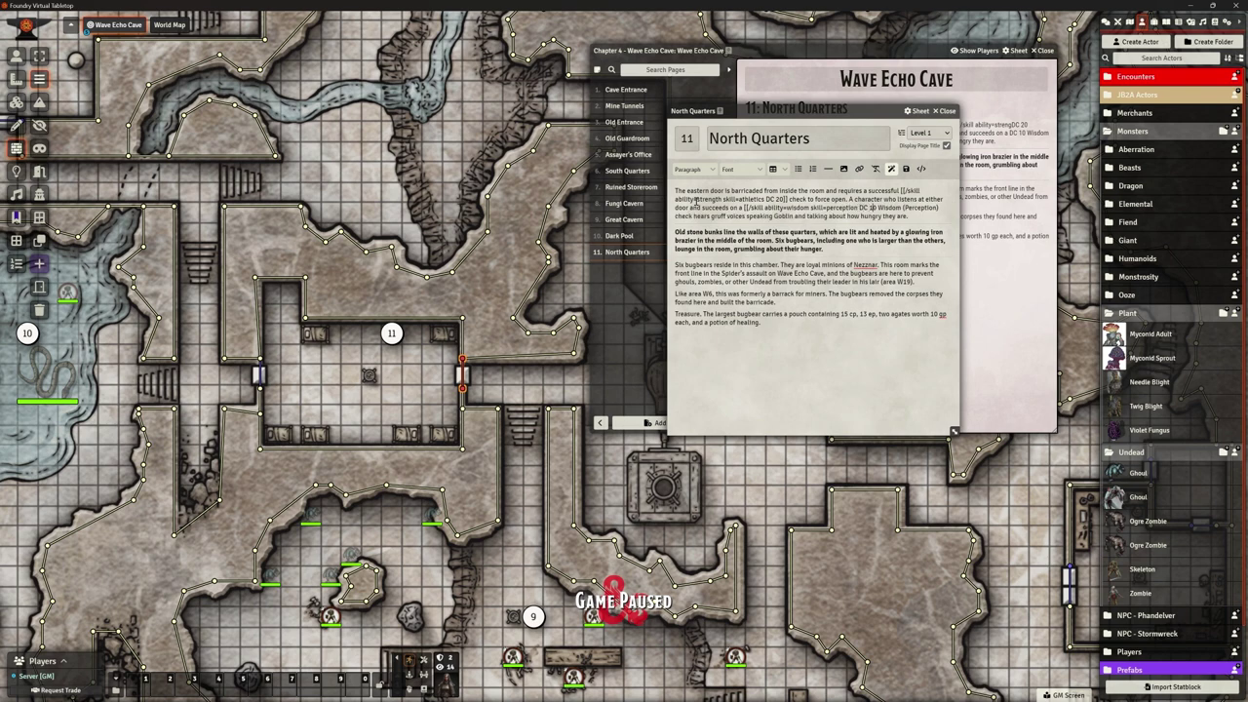
{"action": "type", "text": "]]"}
{"action": "key", "text": "Delete"}
{"action": "key", "text": "Delete"}
{"action": "key", "text": "Delete"}
{"action": "key", "text": "Delete"}
{"action": "key", "text": "Delete"}
{"action": "key", "text": "Delete"}
{"action": "key", "text": "Delete"}
{"action": "key", "text": "Delete"}
{"action": "key", "text": "Delete"}
{"action": "key", "text": "Delete"}
{"action": "key", "text": "Delete"}
{"action": "key", "text": "Delete"}
{"action": "key", "text": "Delete"}
{"action": "key", "text": "Delete"}
{"action": "key", "text": "Delete"}
{"action": "key", "text": "Delete"}
{"action": "key", "text": "Delete"}
{"action": "key", "text": "Delete"}
{"action": "key", "text": "Delete"}
{"action": "key", "text": "Delete"}
{"action": "key", "text": "Delete"}
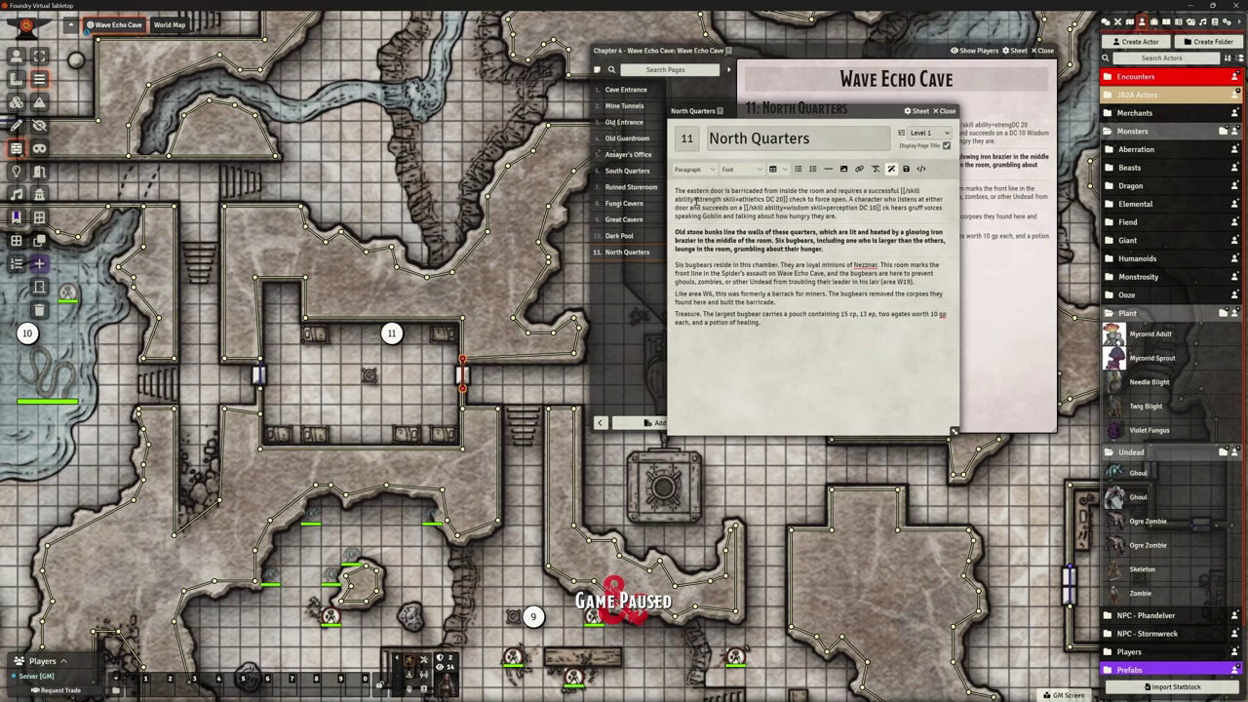
{"action": "type", "text": "che"}
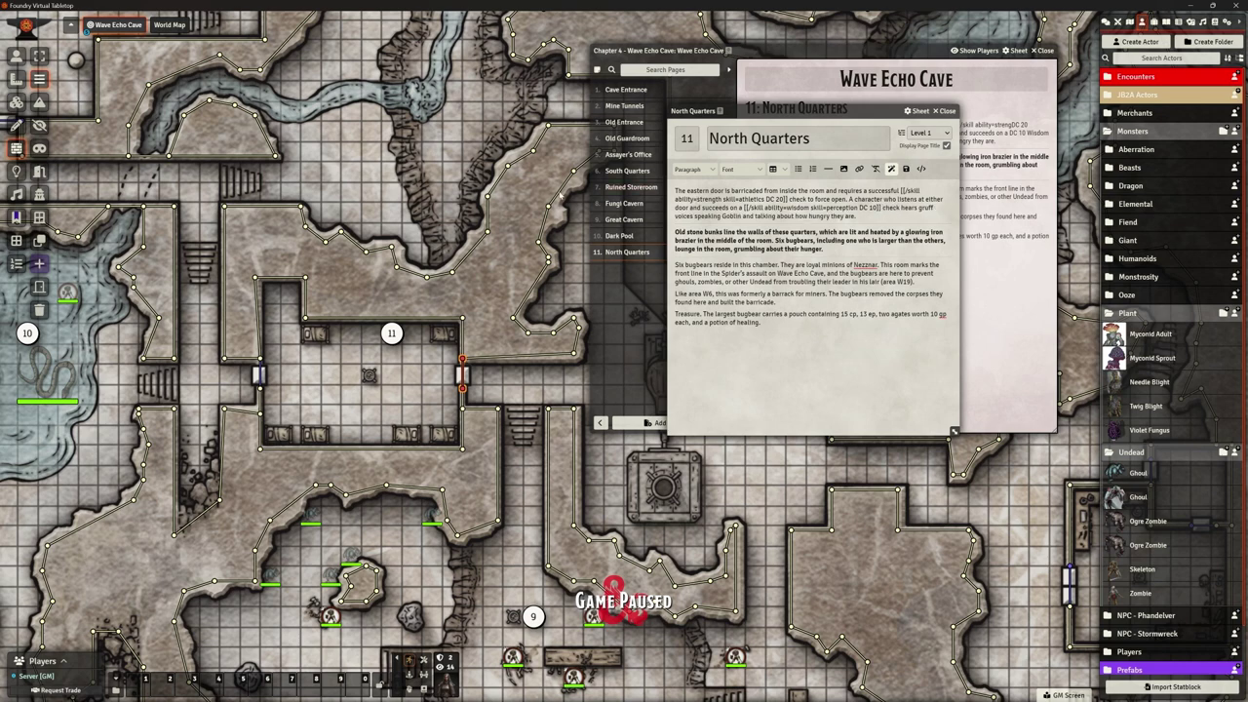
{"action": "left_click", "coordinate": [861, 216]}
{"action": "left_click", "coordinate": [906, 169]}
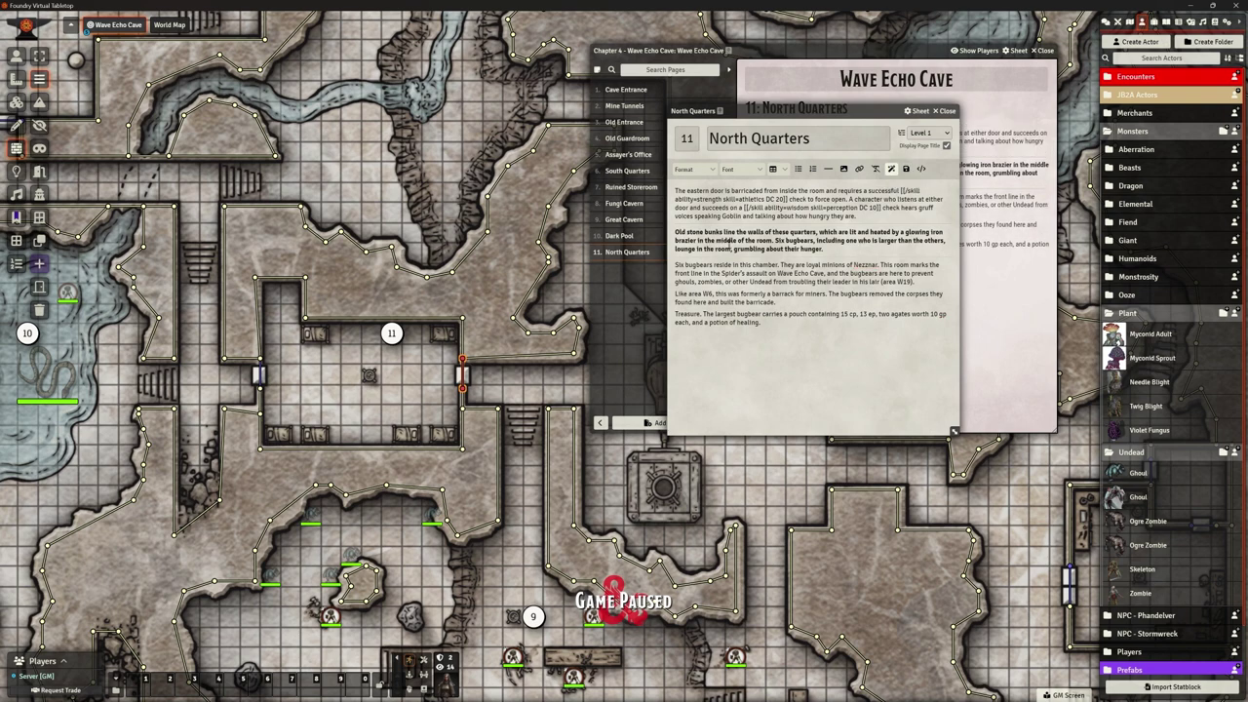
Give the brazier's ambient light in the middle of room 11 the orange light color #cc4b05.
{"action": "left_click", "coordinate": [16, 171]}
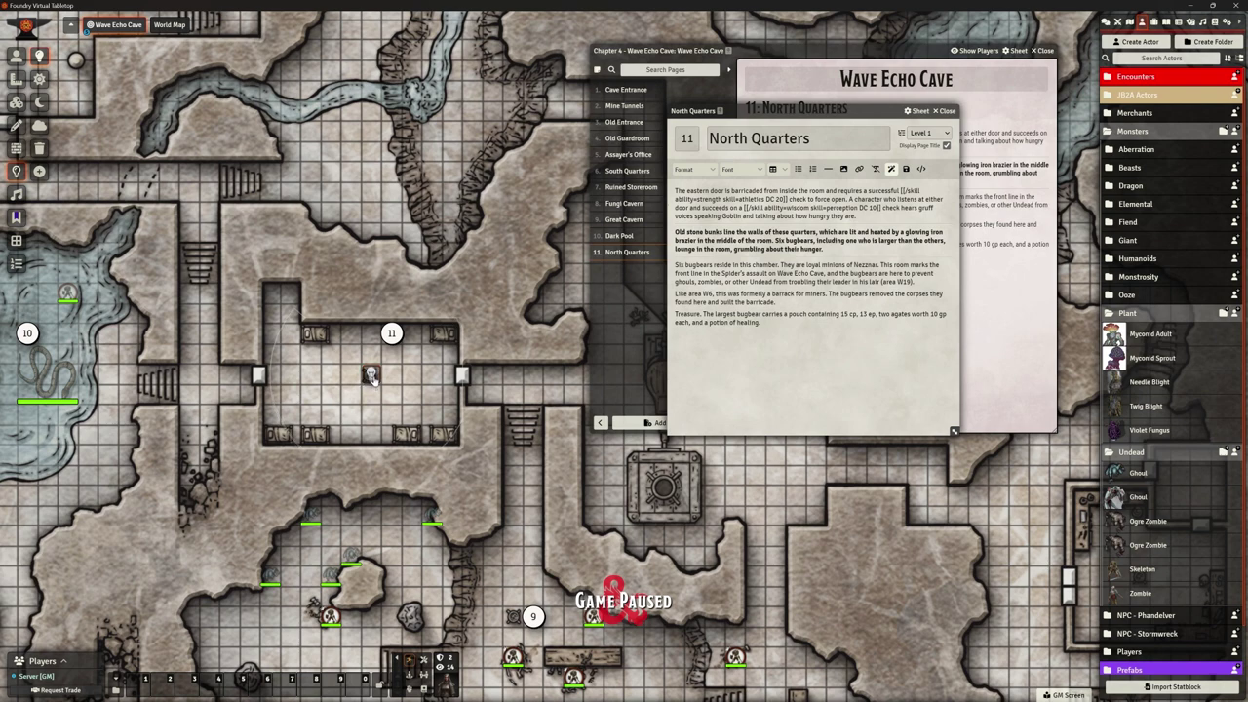
{"action": "double_click", "coordinate": [371, 377]}
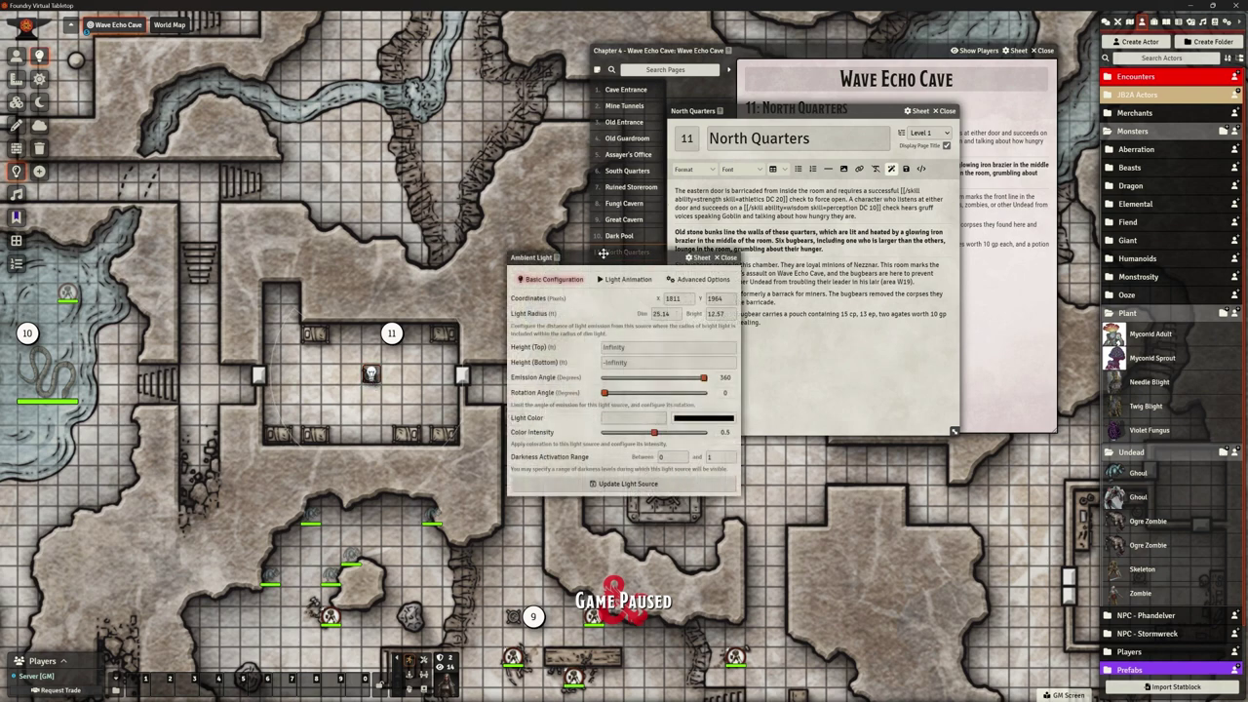
{"action": "left_click_drag", "start_coordinate": [603, 254], "coordinate": [546, 96]}
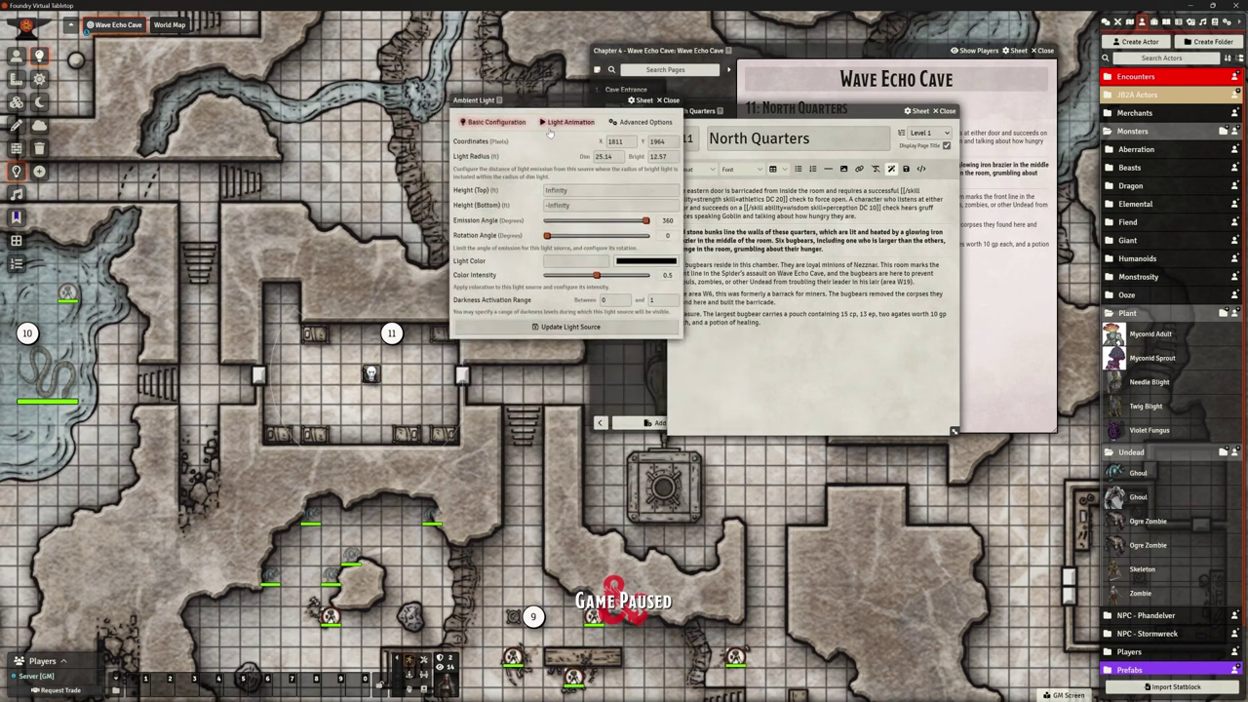
{"action": "left_click", "coordinate": [646, 261]}
{"action": "left_click_drag", "start_coordinate": [700, 284], "coordinate": [700, 292]}
{"action": "left_click_drag", "start_coordinate": [701, 346], "coordinate": [716, 346]}
{"action": "left_click", "coordinate": [711, 274]}
{"action": "left_click_drag", "start_coordinate": [711, 274], "coordinate": [718, 276]}
{"action": "left_click_drag", "start_coordinate": [718, 349], "coordinate": [722, 347]}
{"action": "left_click_drag", "start_coordinate": [691, 274], "coordinate": [709, 272]}
{"action": "left_click_drag", "start_coordinate": [719, 347], "coordinate": [716, 347]}
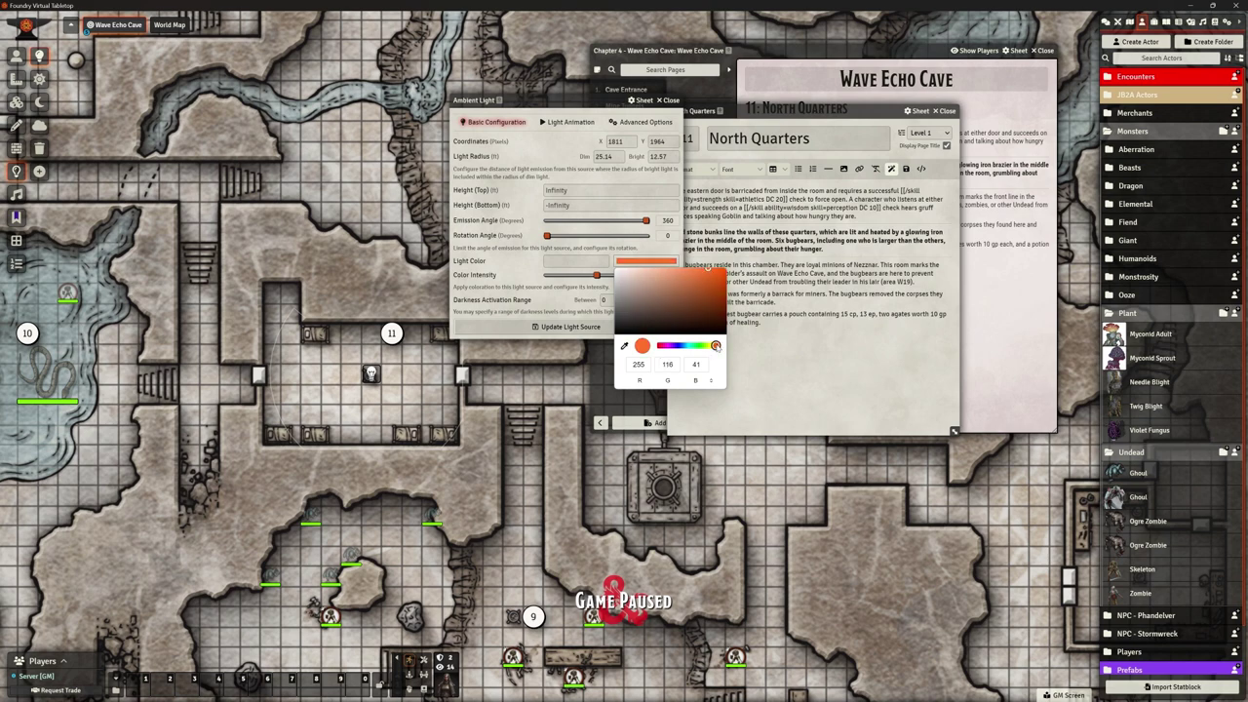
{"action": "left_click", "coordinate": [723, 281]}
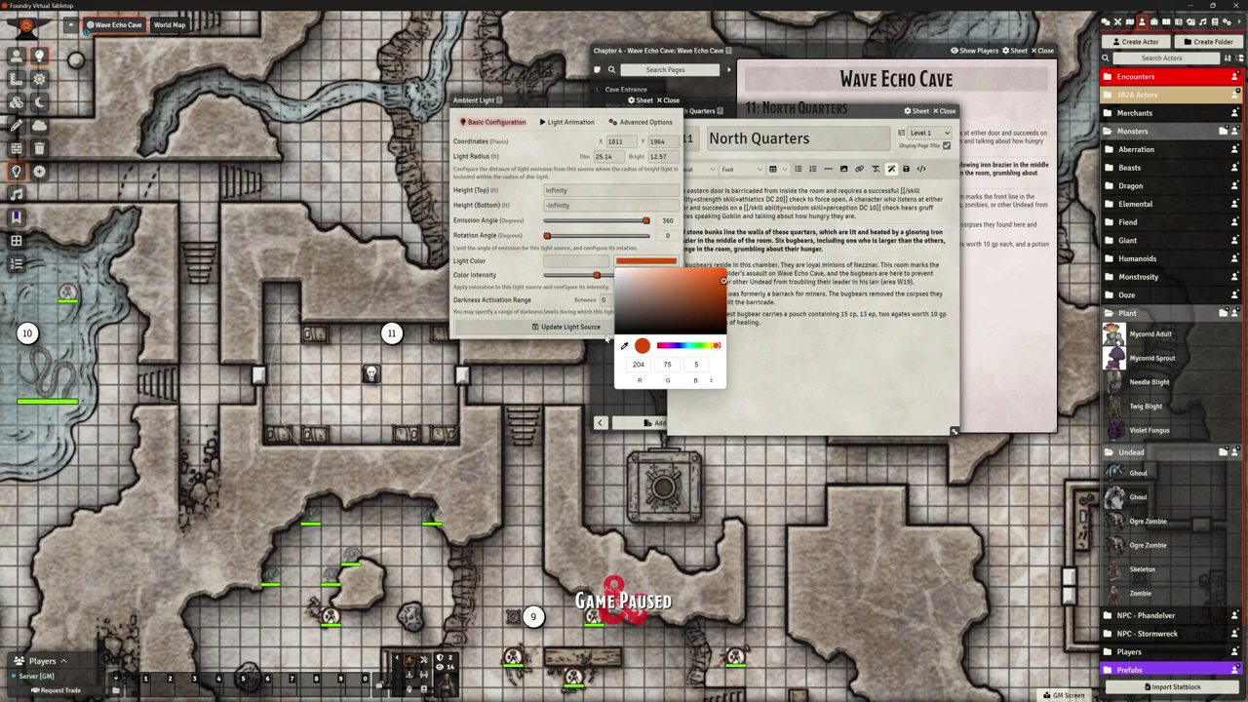
{"action": "left_click", "coordinate": [585, 305]}
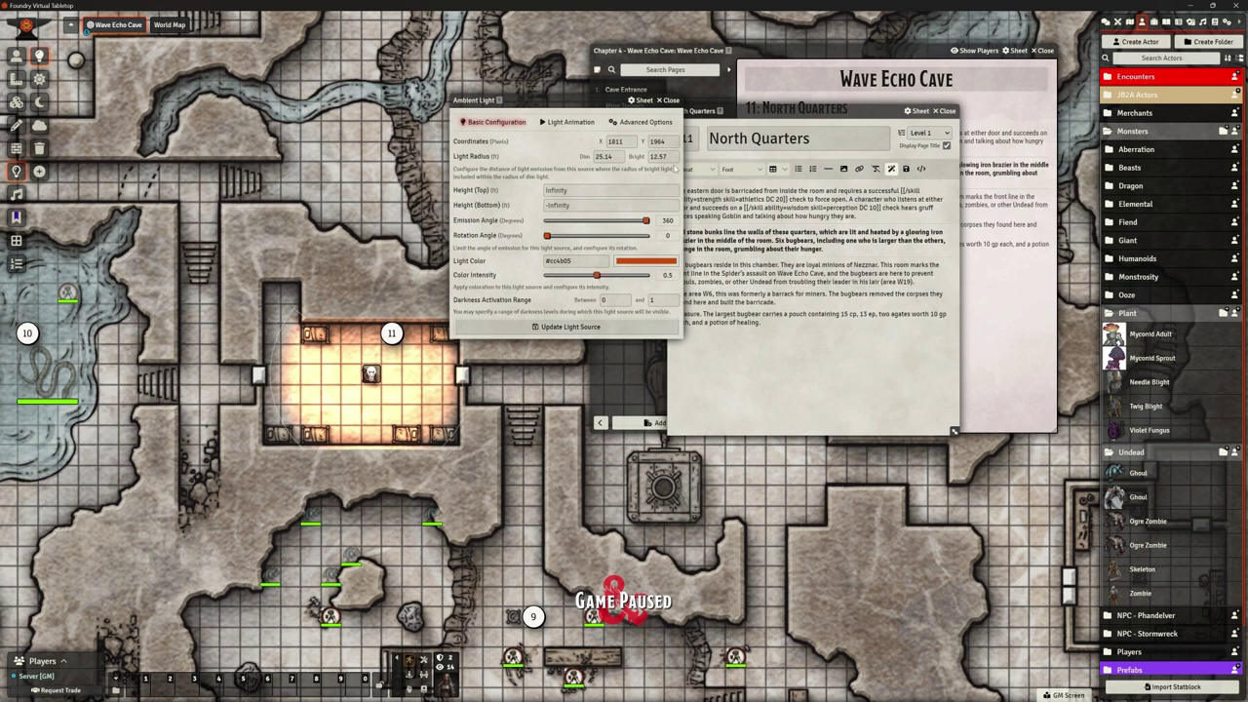
Set the brazier light's dim radius to 20 ft and bright radius to 10 ft, with a color intensity of 0.4.
{"action": "double_click", "coordinate": [668, 156]}
{"action": "type", "text": "5"}
{"action": "double_click", "coordinate": [614, 157]}
{"action": "type", "text": "30"}
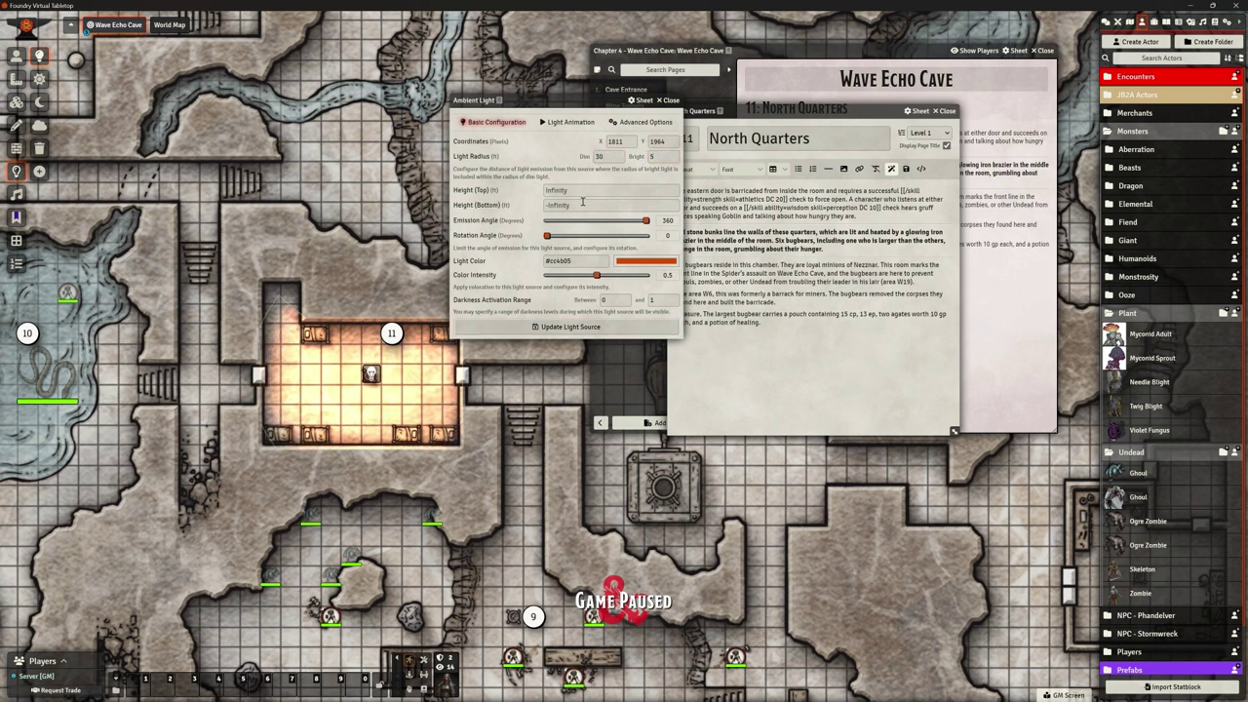
{"action": "double_click", "coordinate": [608, 157]}
{"action": "type", "text": "20"}
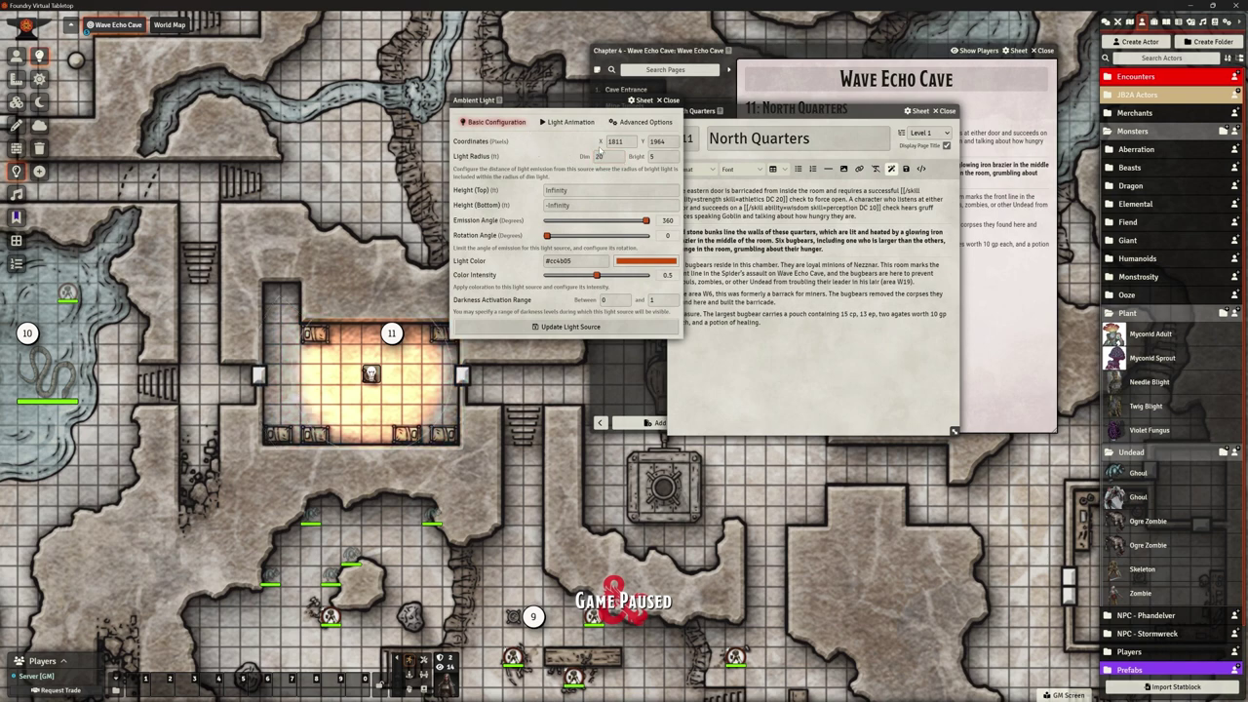
{"action": "double_click", "coordinate": [663, 156]}
{"action": "type", "text": "10"}
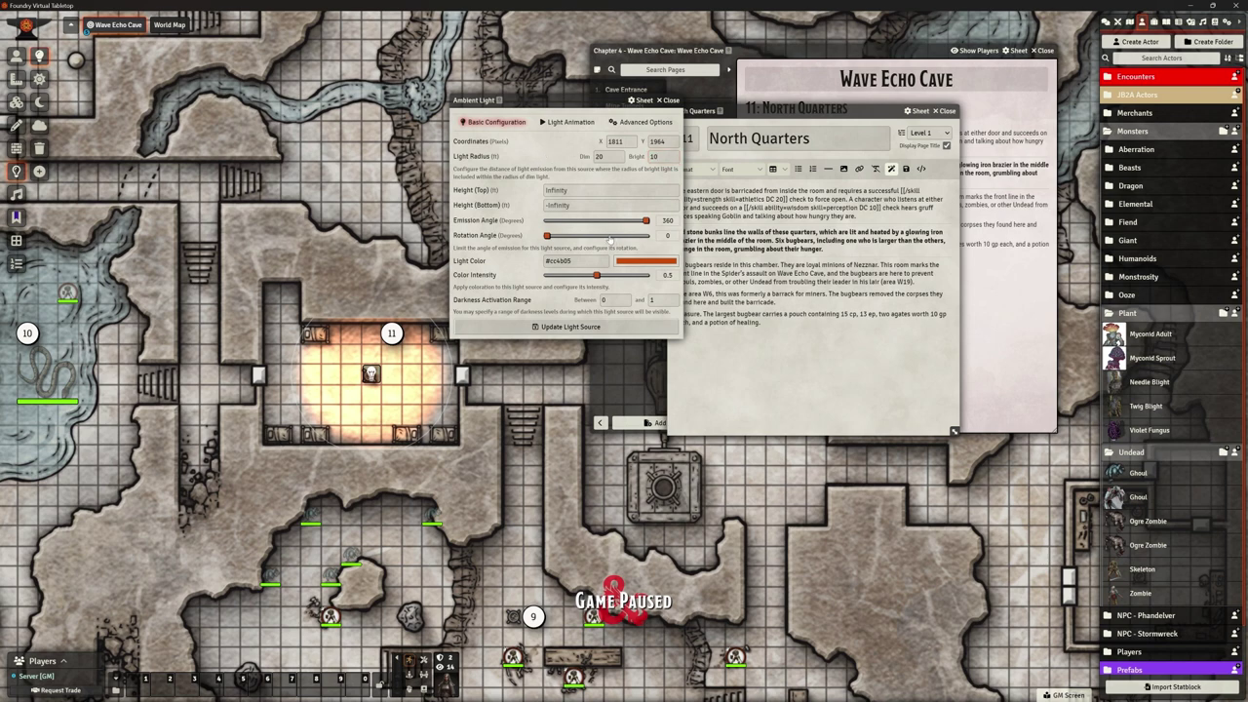
{"action": "left_click_drag", "start_coordinate": [596, 277], "coordinate": [587, 277]}
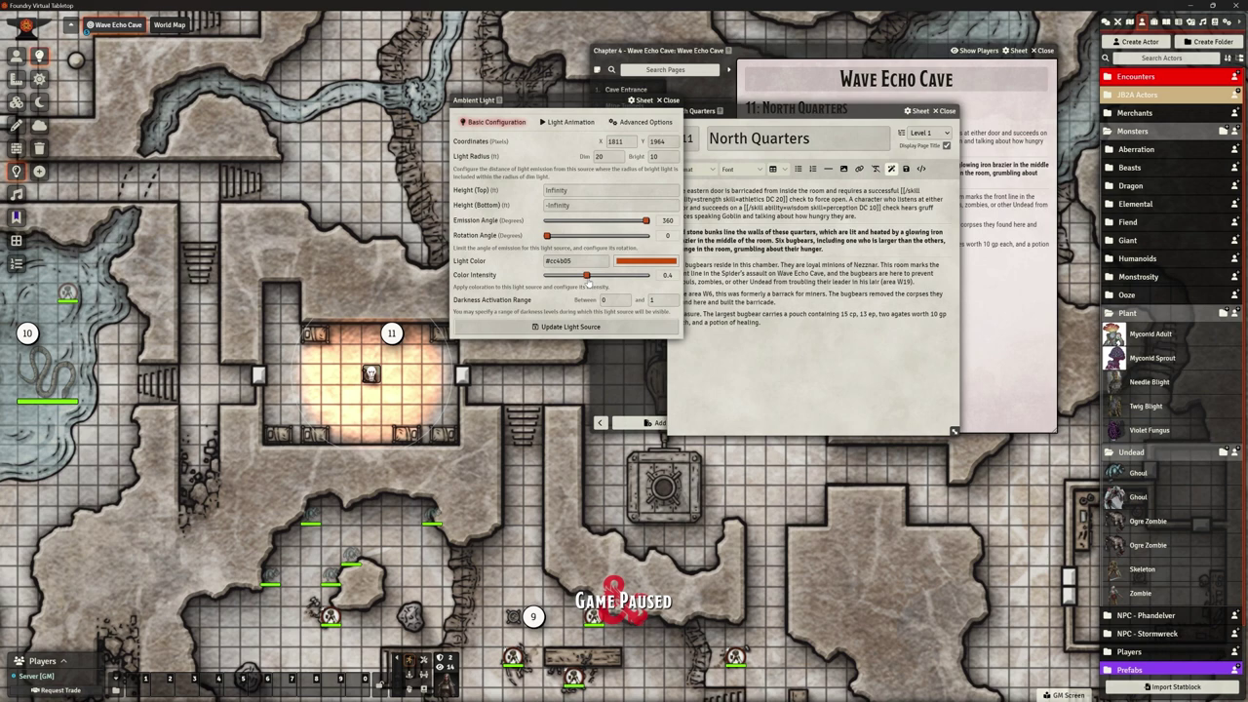
Give the brazier light a Pulse animation with an animation speed of 6.
{"action": "left_click", "coordinate": [569, 122]}
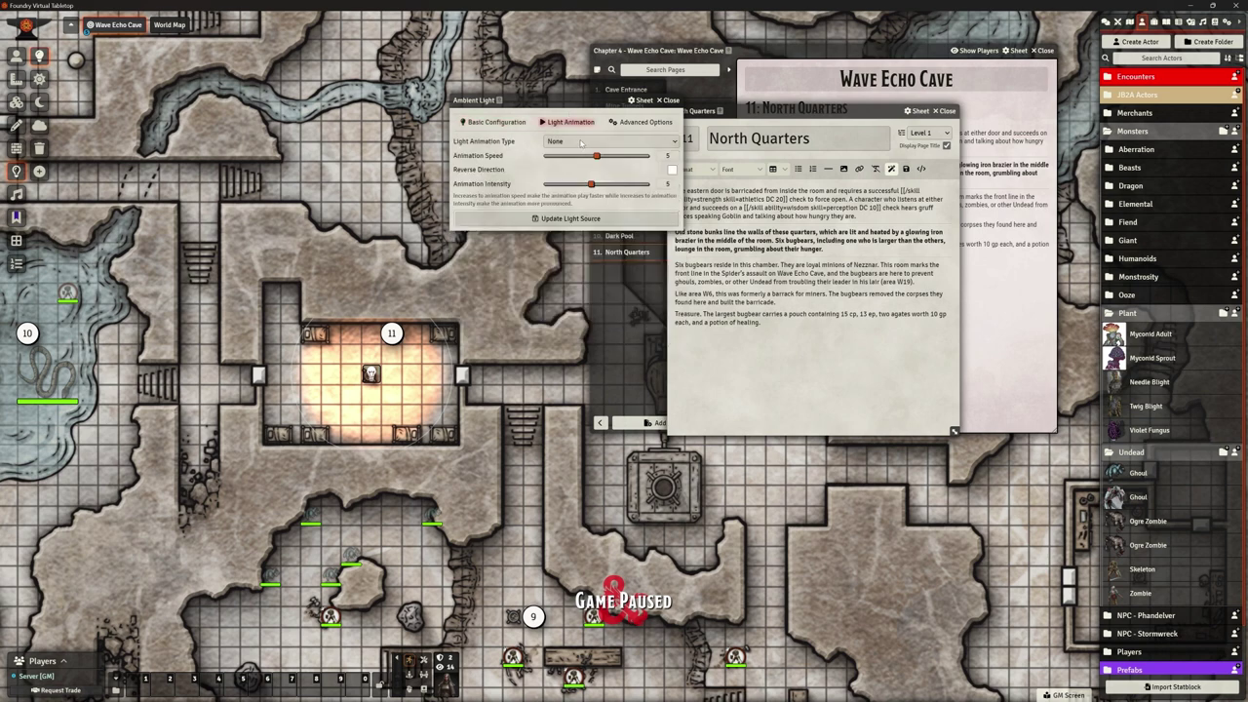
{"action": "left_click", "coordinate": [582, 141]}
{"action": "key", "text": "Escape"}
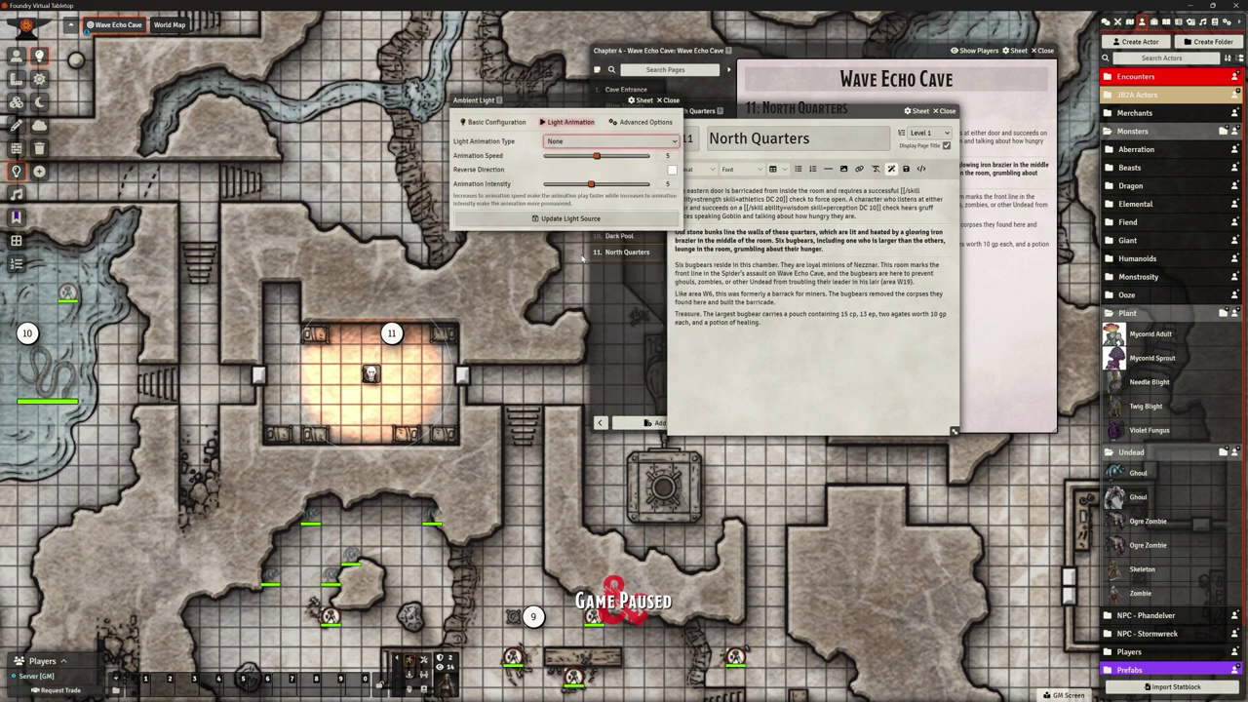
{"action": "key", "text": "Down"}
{"action": "key", "text": "Down"}
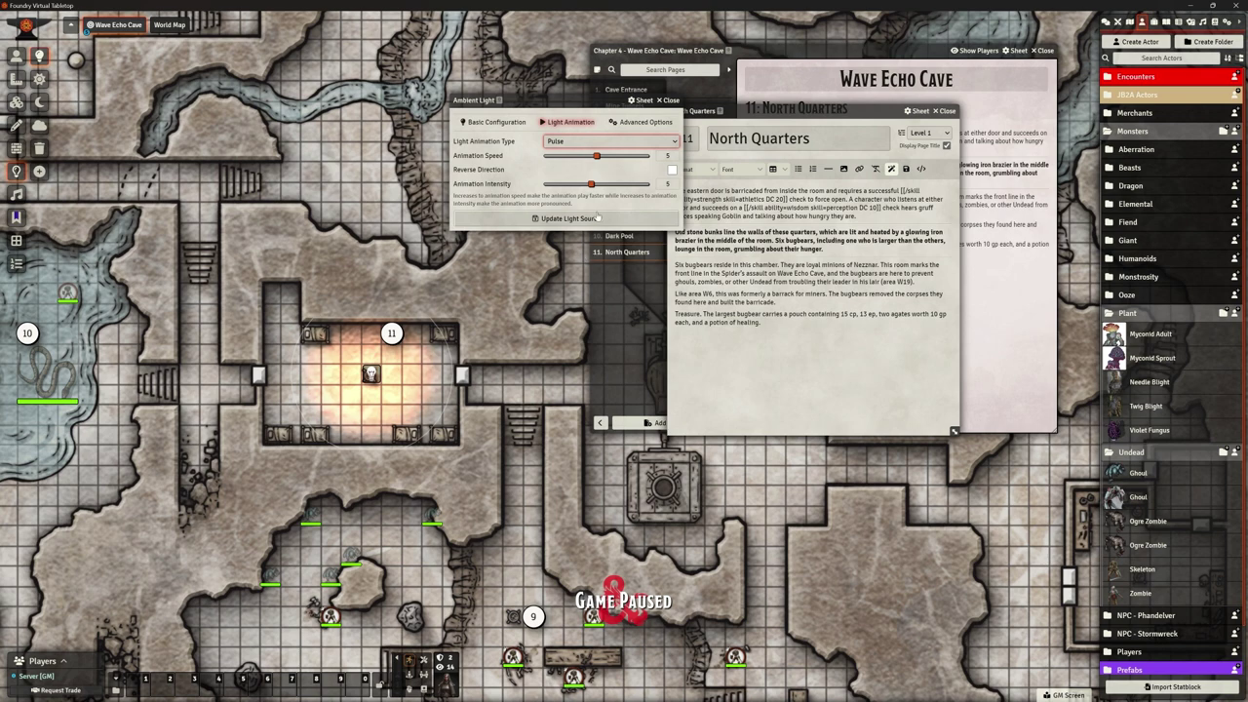
{"action": "mouse_move", "coordinate": [599, 159]}
{"action": "left_mouse_down"}
{"action": "mouse_move", "coordinate": [669, 166]}
{"action": "mouse_move", "coordinate": [618, 158]}
{"action": "left_mouse_up"}
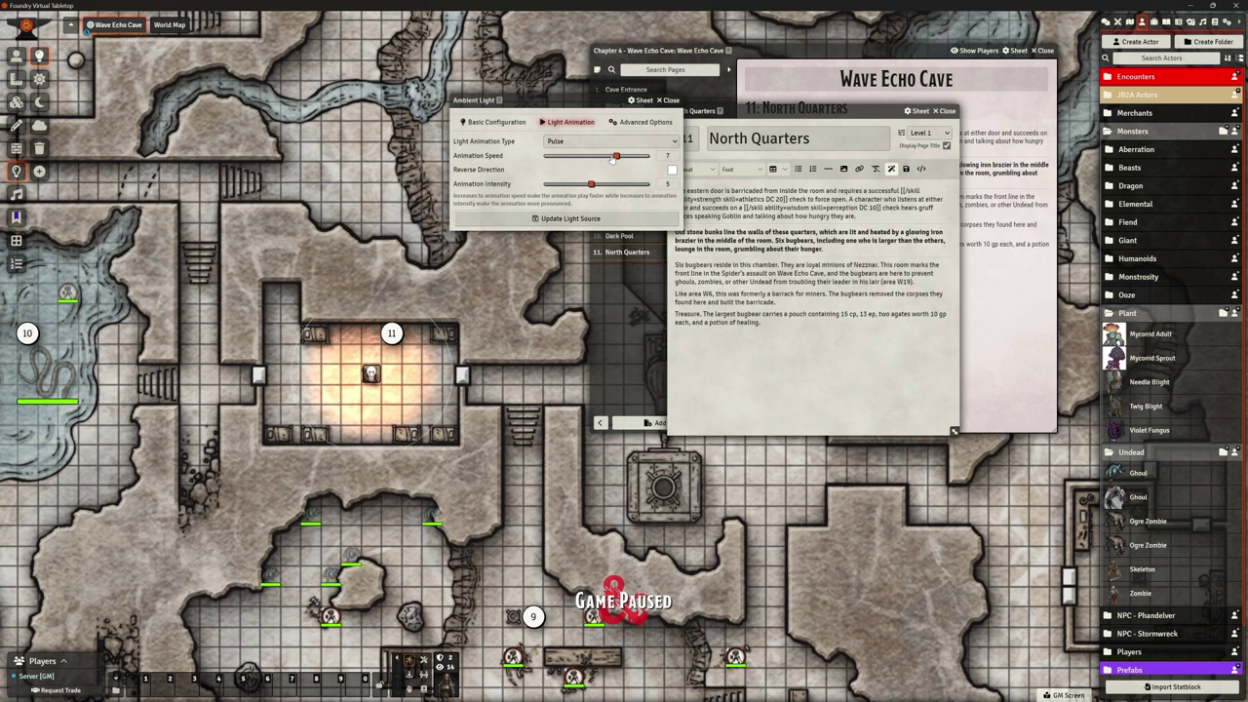
{"action": "left_click_drag", "start_coordinate": [615, 157], "coordinate": [605, 157]}
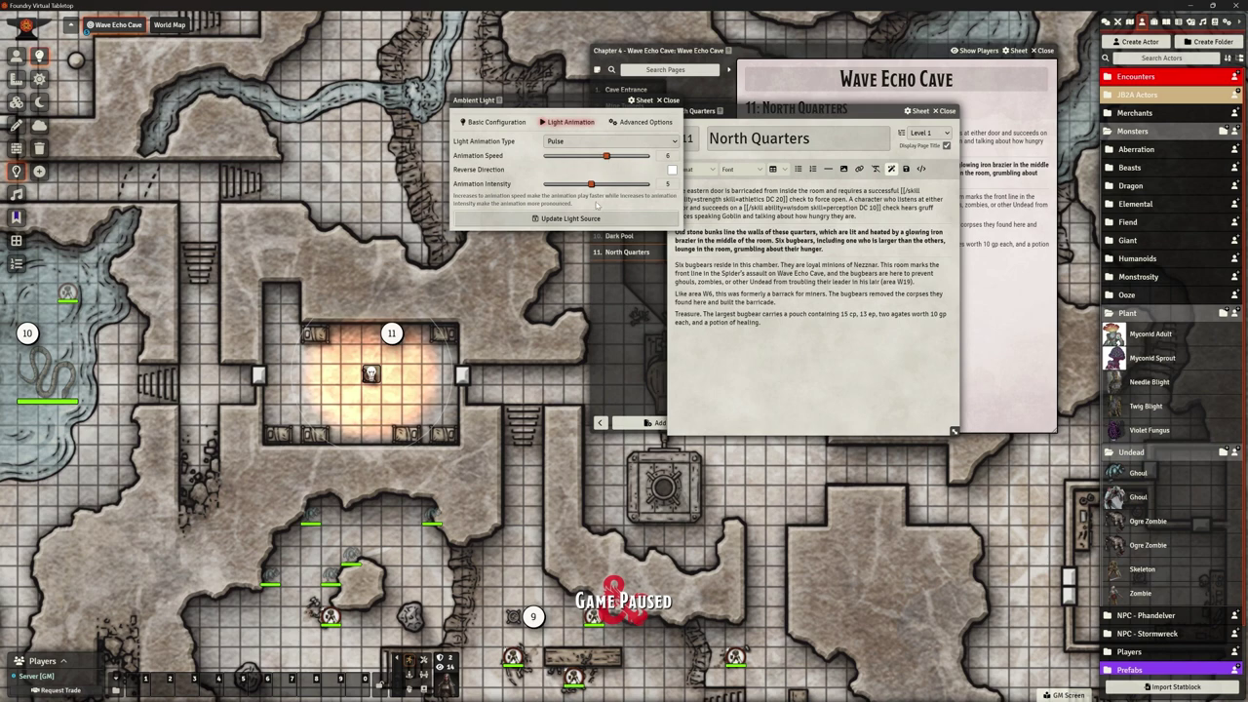
Set the light's color intensity to 0.5 and update the light source.
{"action": "left_click", "coordinate": [496, 122]}
{"action": "left_click_drag", "start_coordinate": [587, 276], "coordinate": [597, 276]}
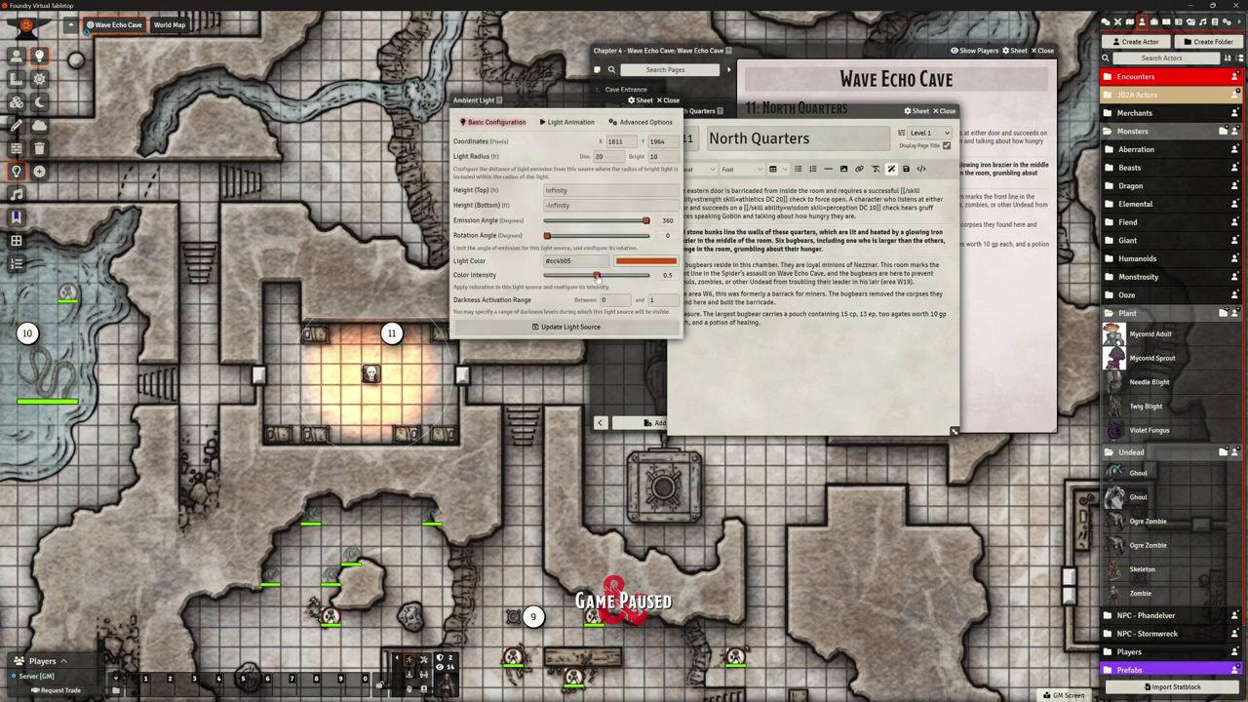
{"action": "left_click", "coordinate": [576, 330]}
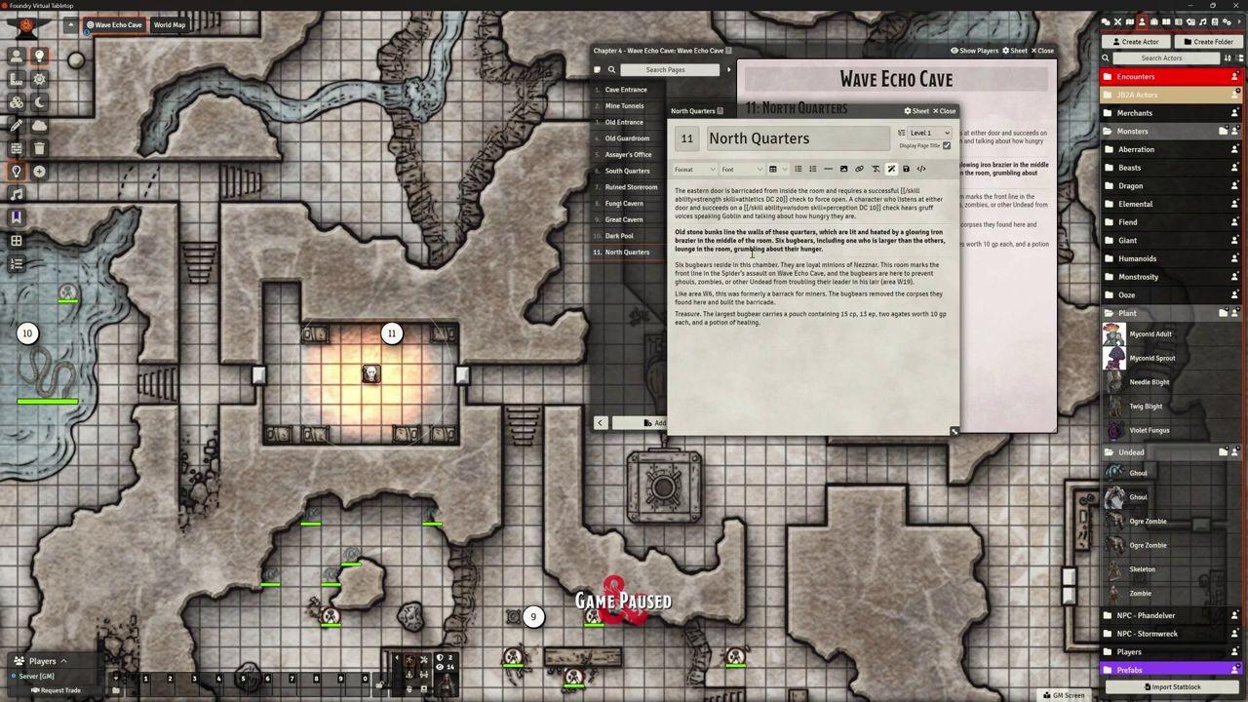
Check the bugbear passage in the North Quarters text and place a Bugbear from the Humanoids folder northeast of the brazier in room 11.
{"action": "left_click_drag", "start_coordinate": [780, 241], "coordinate": [899, 241]}
{"action": "left_click", "coordinate": [704, 250]}
{"action": "left_click", "coordinate": [798, 273]}
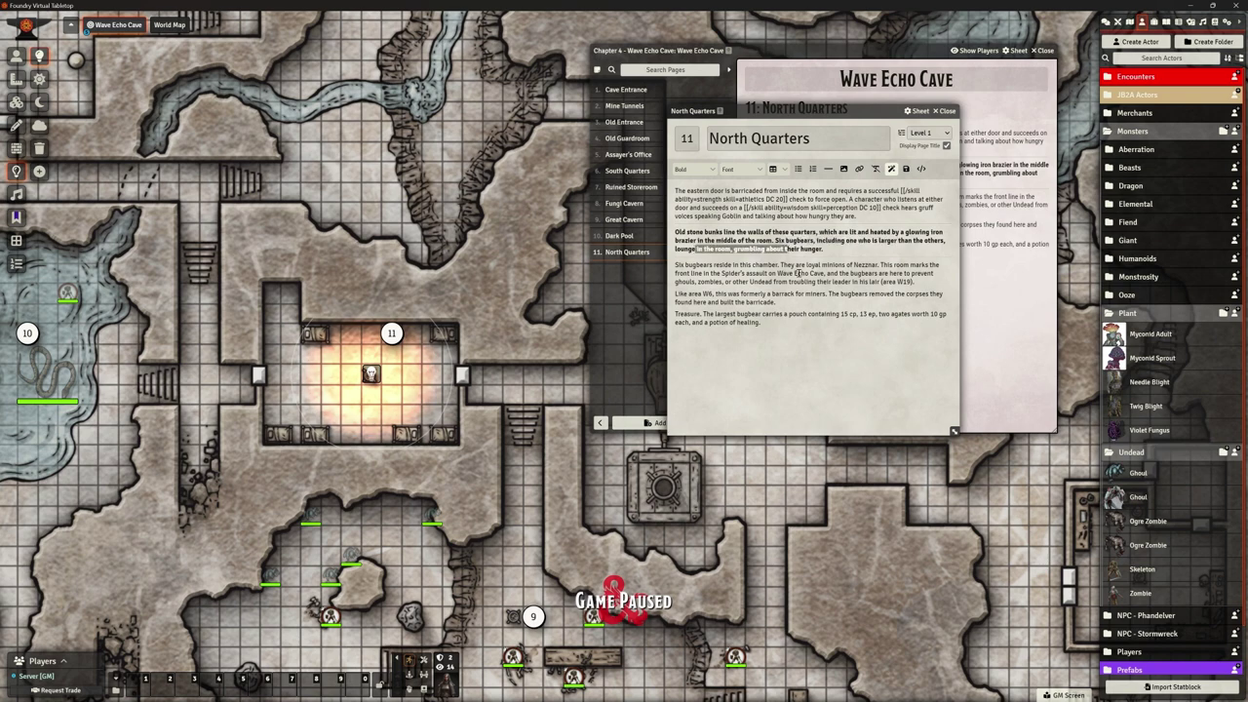
{"action": "left_click_drag", "start_coordinate": [721, 266], "coordinate": [790, 274]}
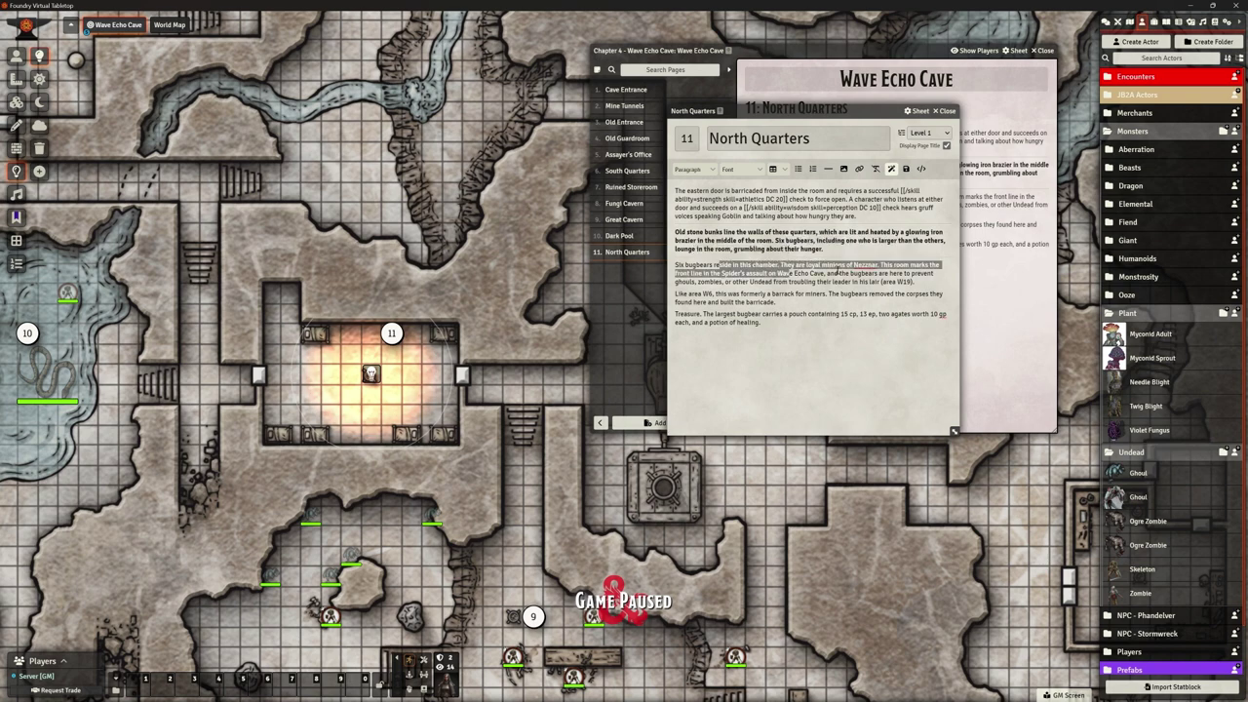
{"action": "left_click", "coordinate": [1127, 313]}
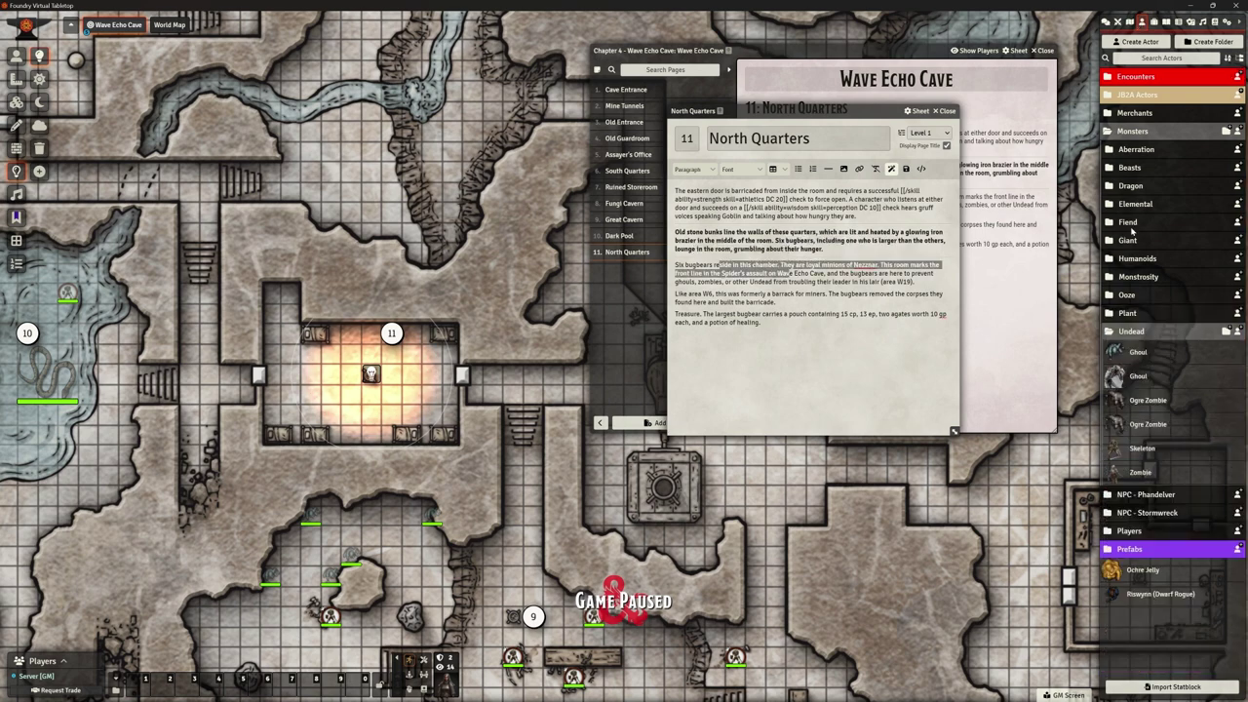
{"action": "left_click", "coordinate": [1136, 259]}
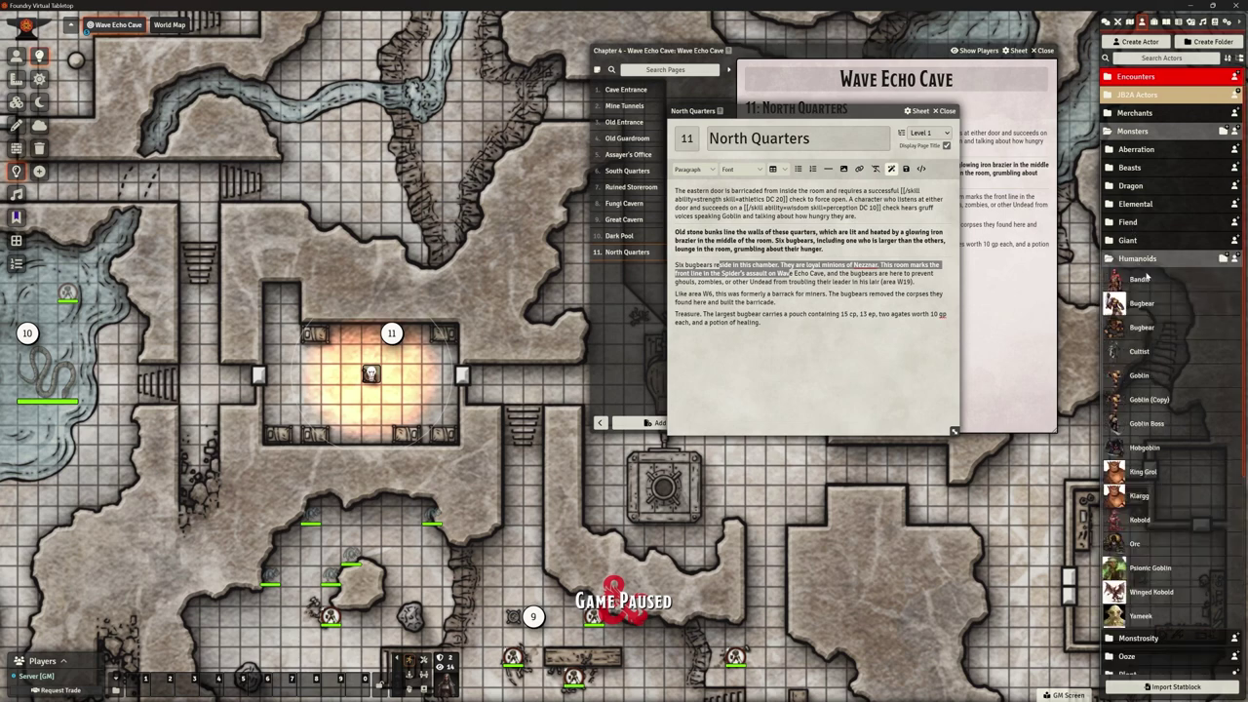
{"action": "left_click_drag", "start_coordinate": [1143, 331], "coordinate": [412, 353]}
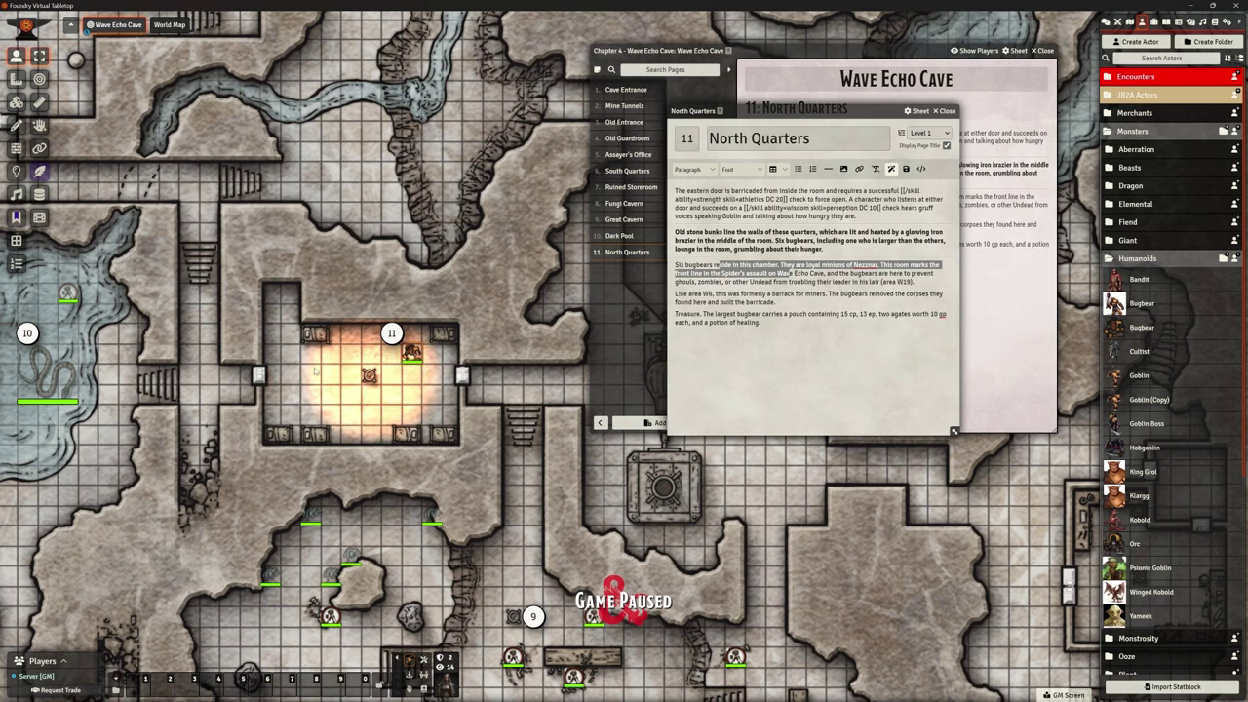
{"action": "key", "text": "ctrl+v"}
{"action": "key", "text": "ctrl+v"}
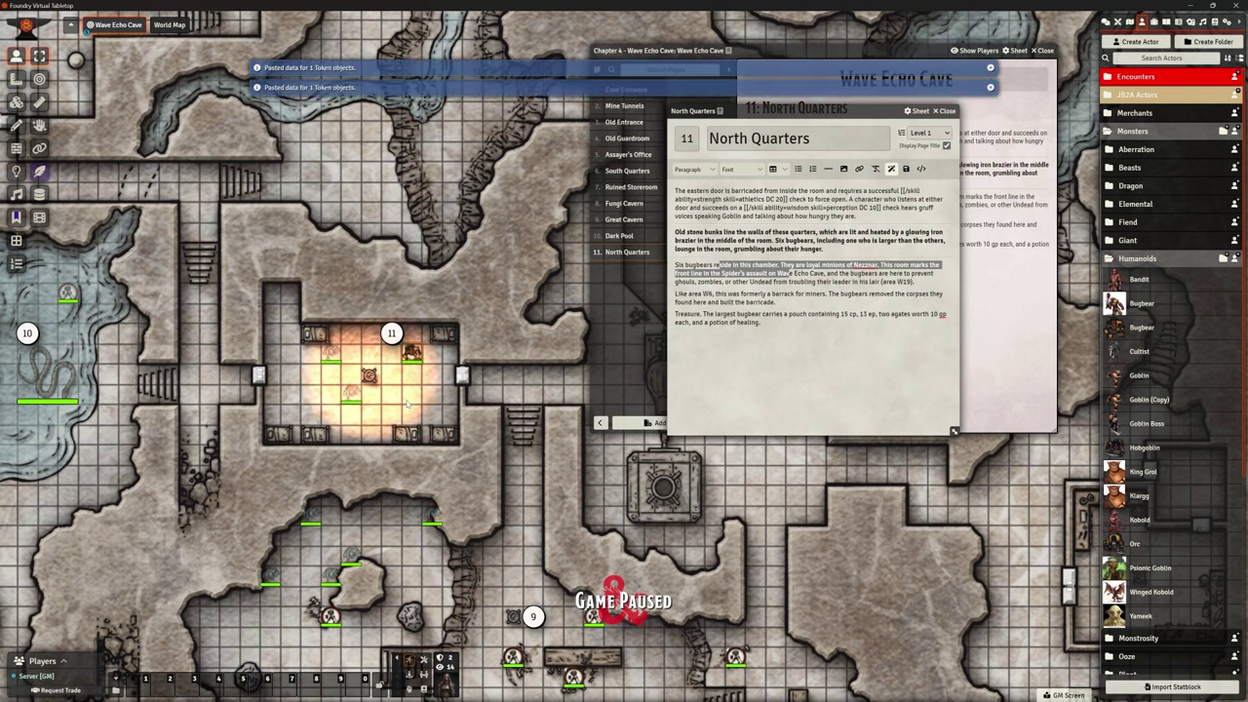
{"action": "mouse_move", "coordinate": [332, 353]}
{"action": "left_mouse_down"}
{"action": "mouse_move", "coordinate": [412, 355]}
{"action": "mouse_move", "coordinate": [394, 417]}
{"action": "mouse_move", "coordinate": [409, 353]}
{"action": "left_mouse_up"}
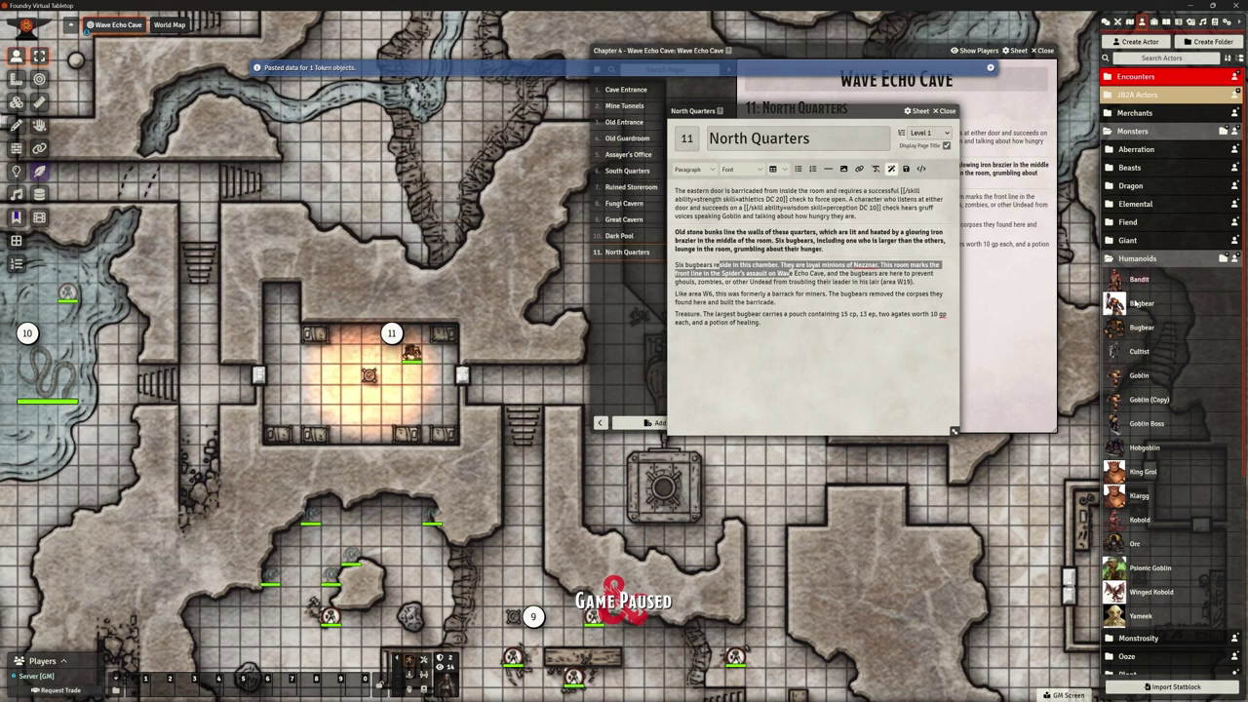
Place five more Bugbear tokens around the brazier in room 11, making six in total.
{"action": "left_click_drag", "start_coordinate": [1142, 304], "coordinate": [417, 398]}
{"action": "left_click_drag", "start_coordinate": [472, 342], "coordinate": [351, 353]}
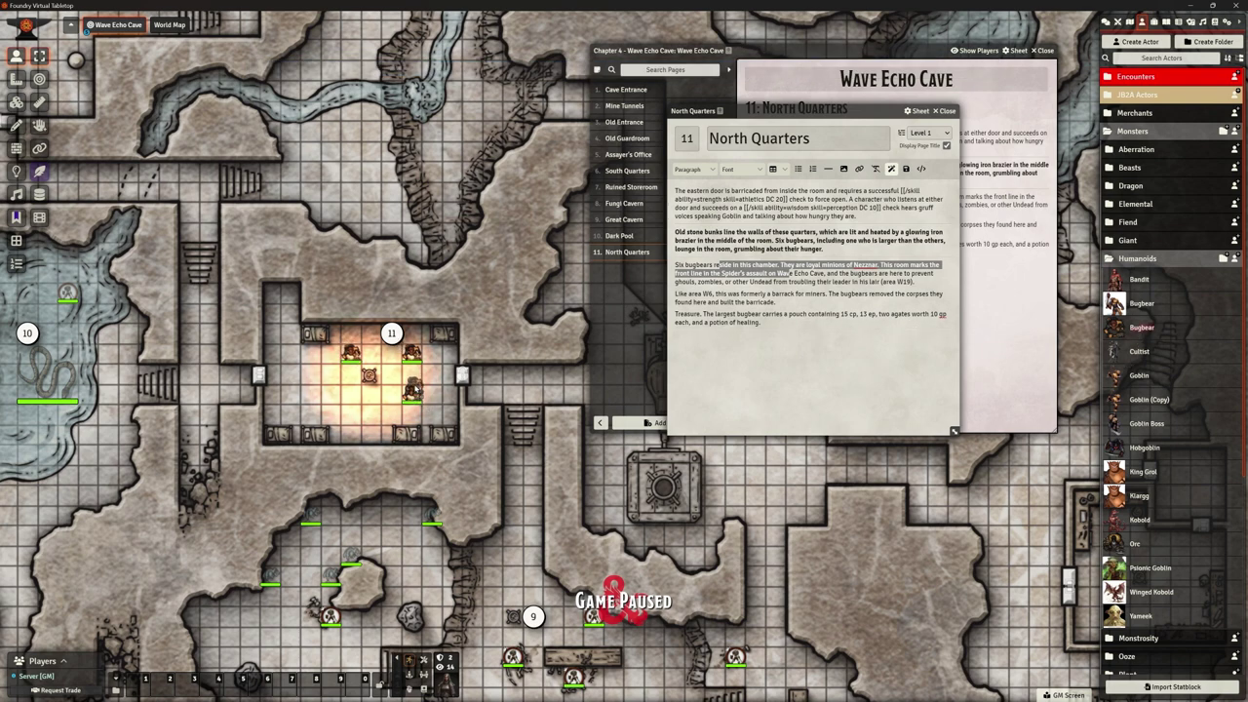
{"action": "left_click_drag", "start_coordinate": [1136, 337], "coordinate": [372, 337]}
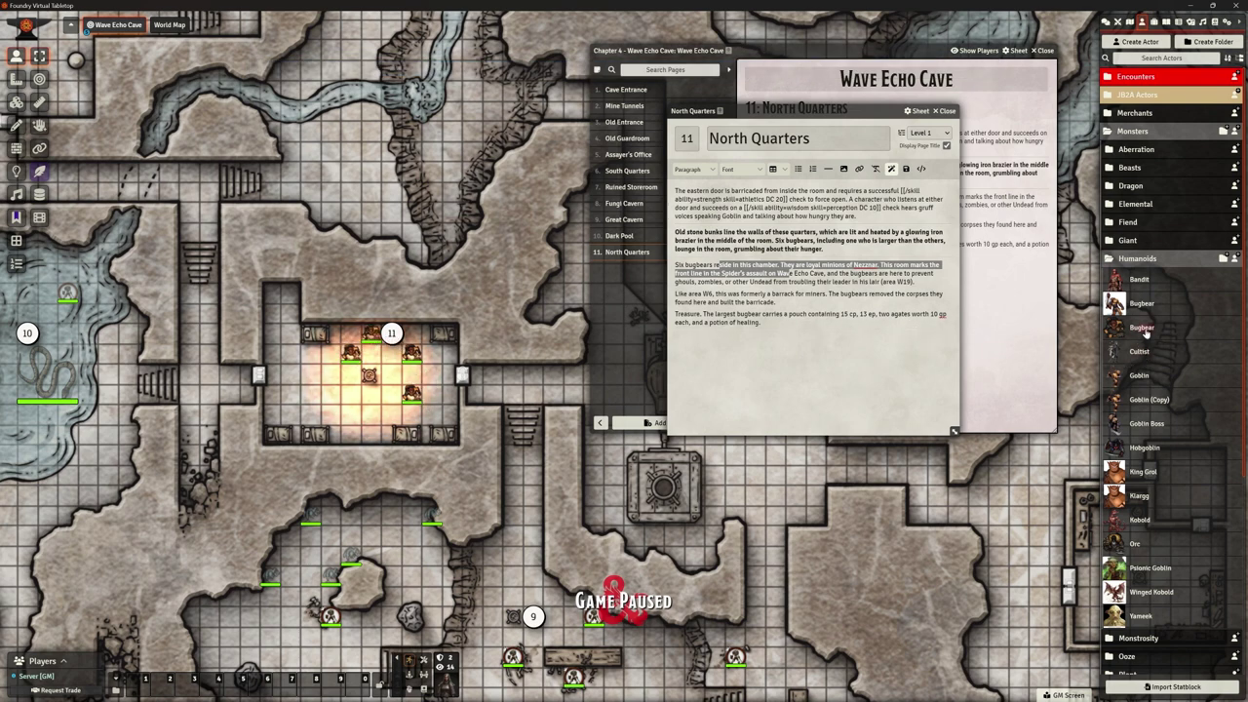
{"action": "left_click_drag", "start_coordinate": [1143, 328], "coordinate": [371, 415]}
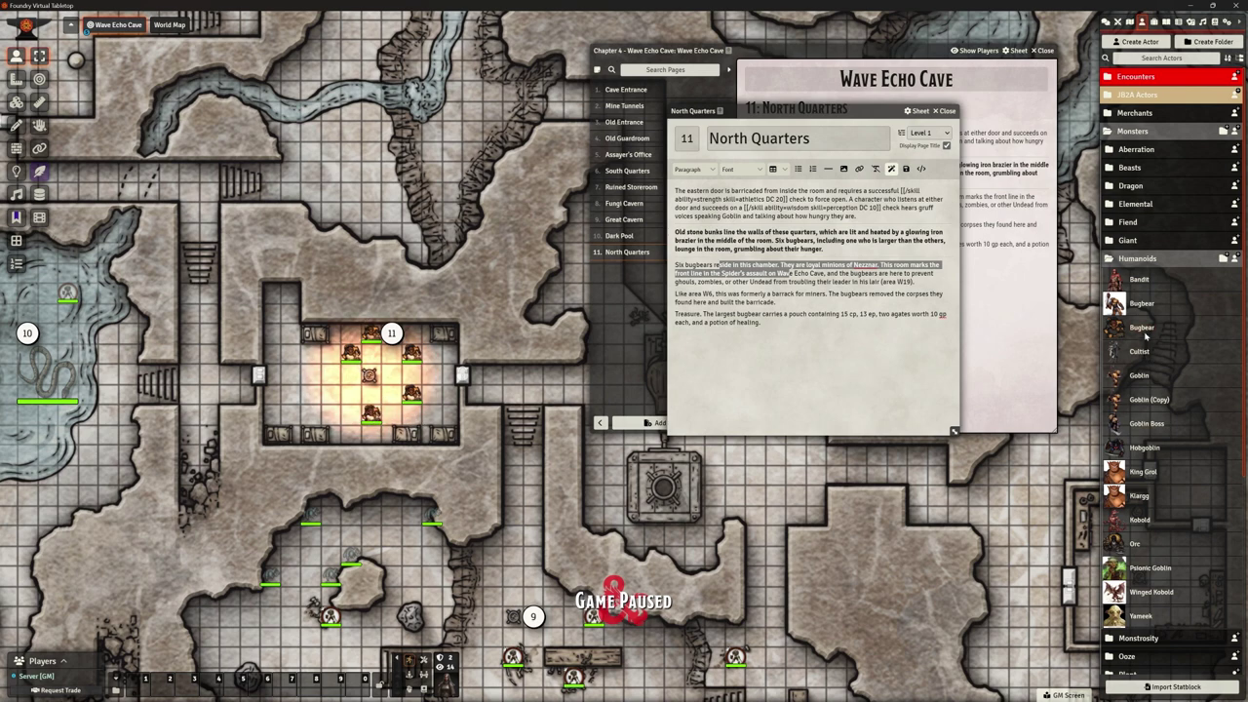
{"action": "left_click_drag", "start_coordinate": [1142, 328], "coordinate": [351, 394]}
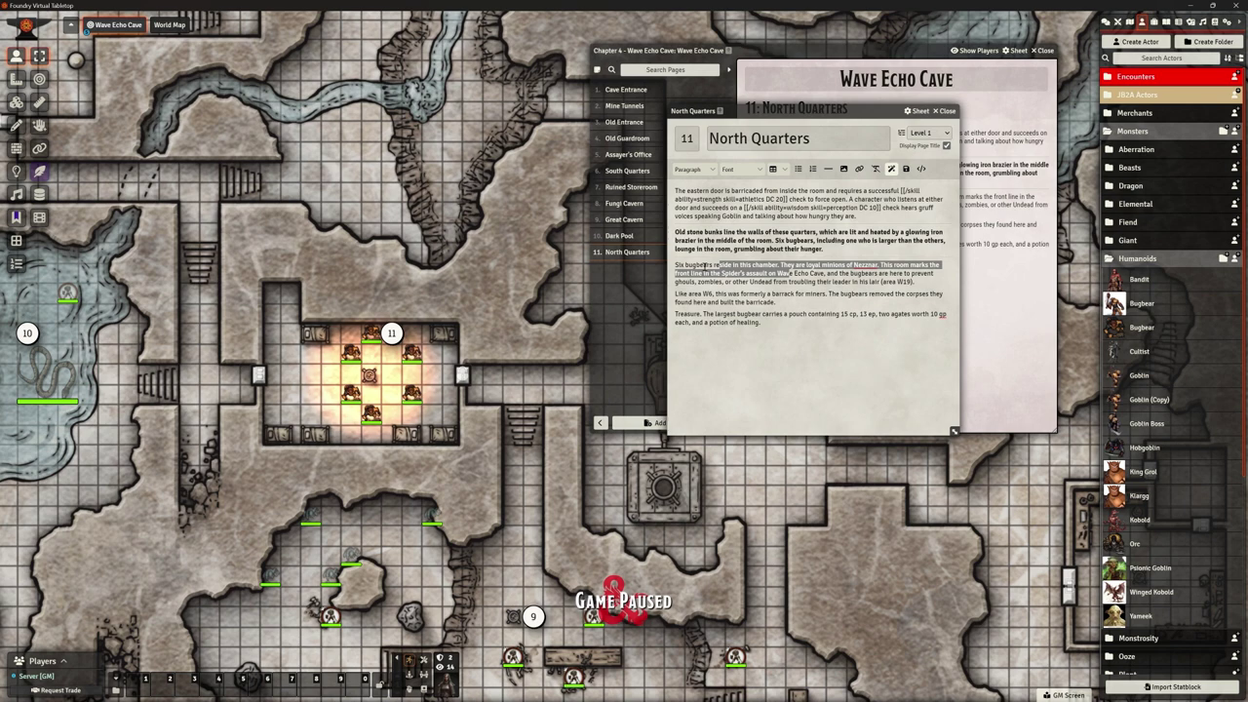
Link the bugbears mentioned in the North Quarters paragraph on residents to the Bugbear actor and delete the extra letter after the link.
{"action": "left_click_drag", "start_coordinate": [685, 264], "coordinate": [706, 263]}
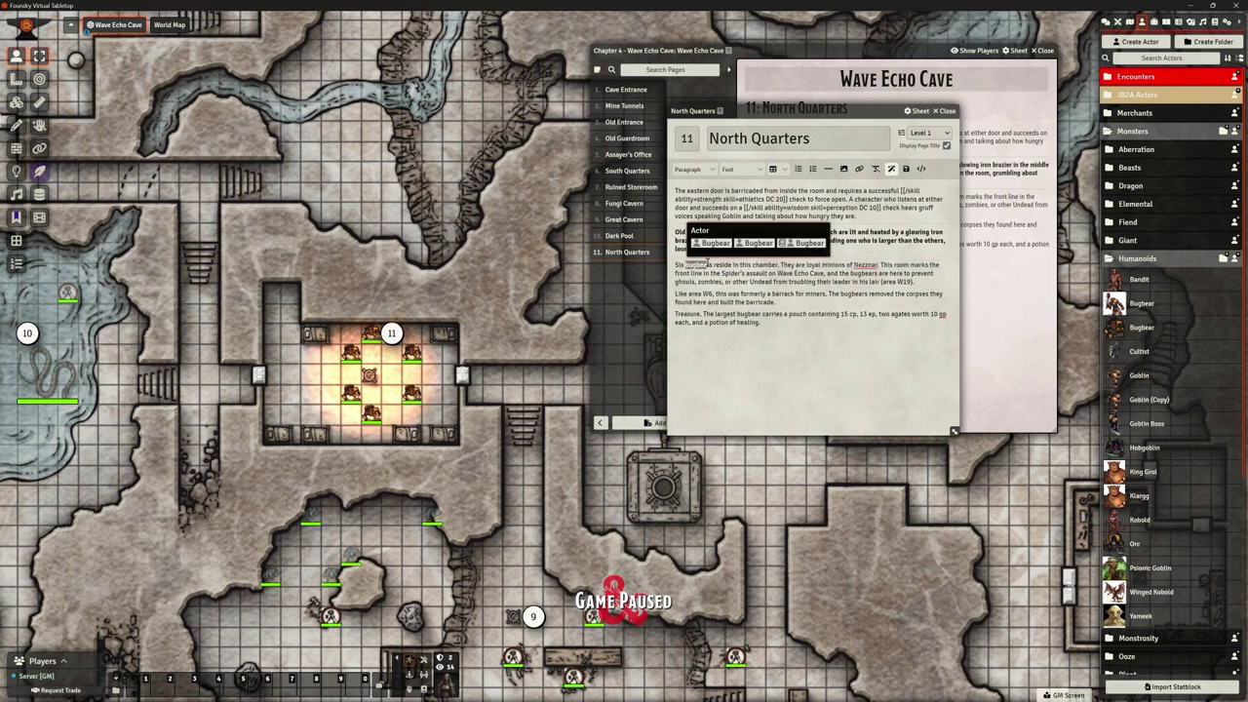
{"action": "left_click", "coordinate": [715, 243]}
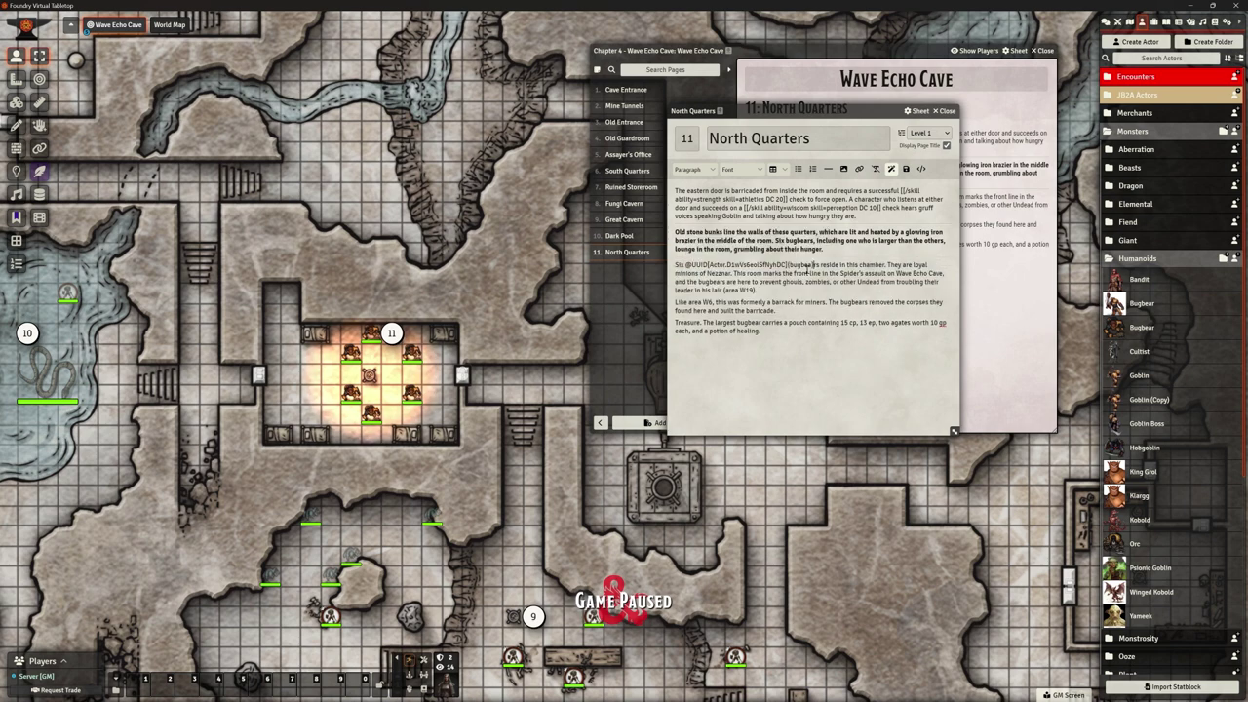
{"action": "key", "text": "BackSpace"}
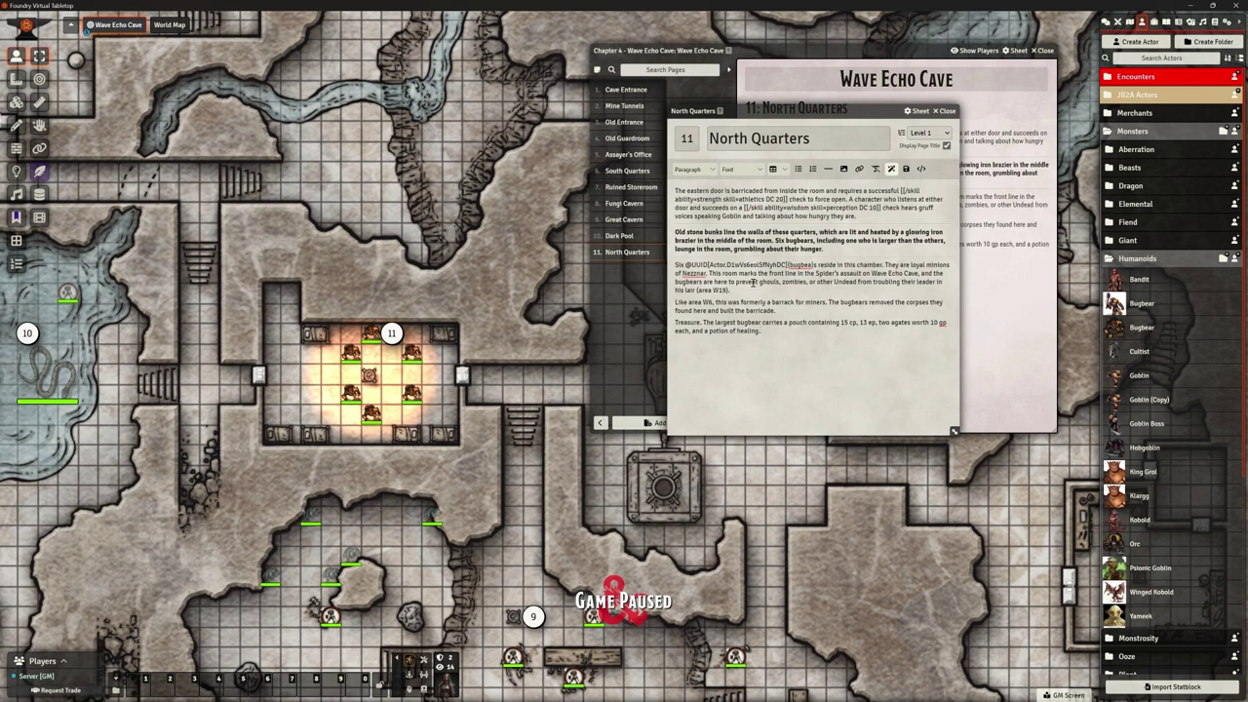
Examine the Wave Echo Cave map around the North Quarters and its neighbouring areas.
{"action": "key", "text": "Right"}
{"action": "key", "text": "Down"}
{"action": "key", "text": "Down"}
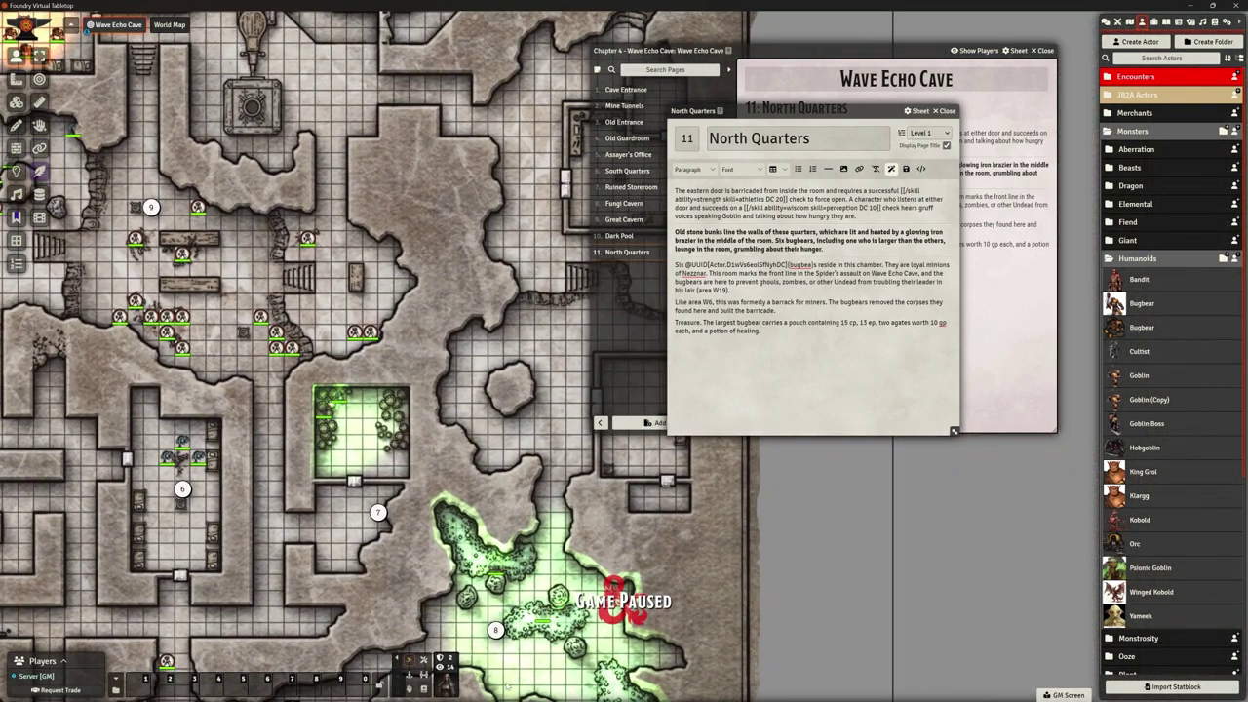
{"action": "key", "text": "Up"}
{"action": "key", "text": "Left"}
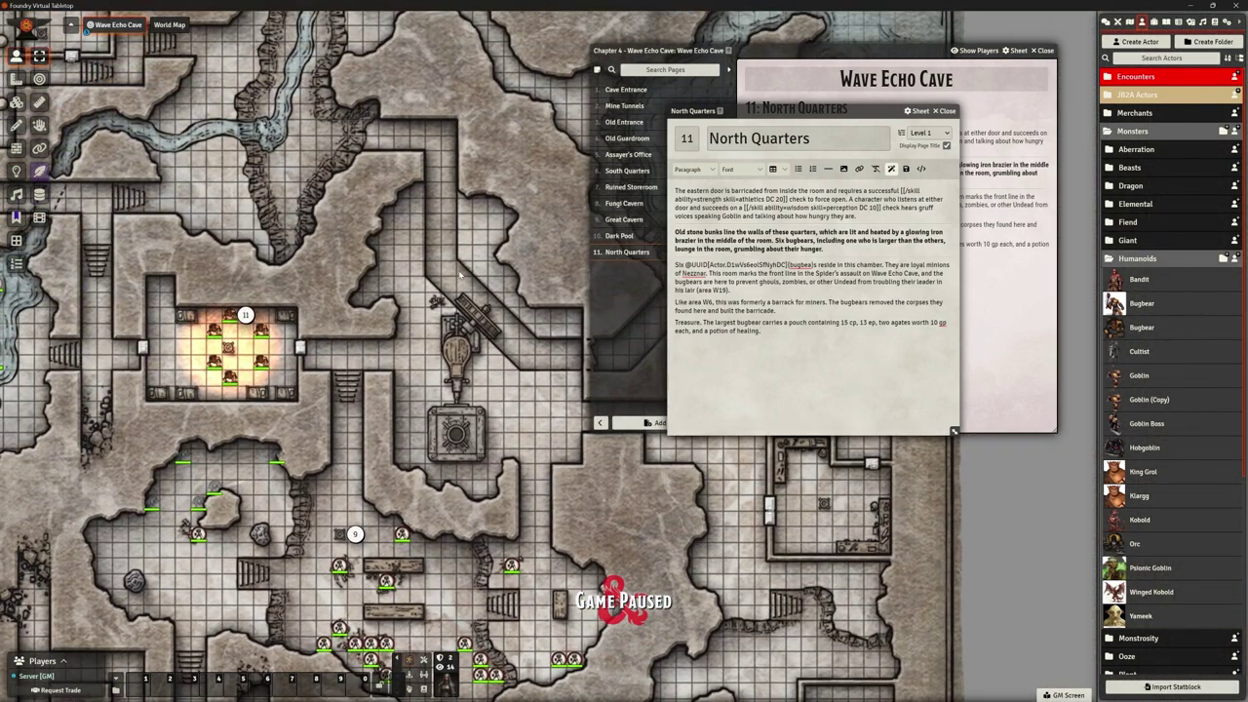
{"action": "key", "text": "Up"}
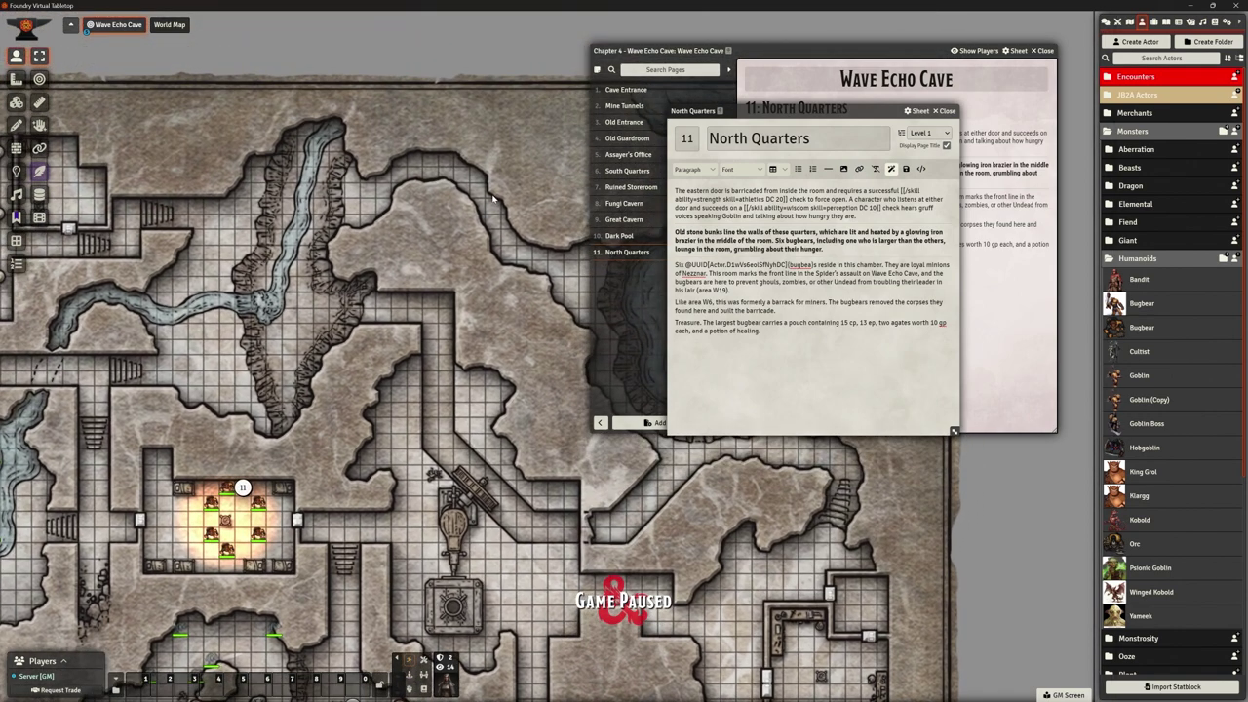
{"action": "key", "text": "Down"}
{"action": "key", "text": "Right"}
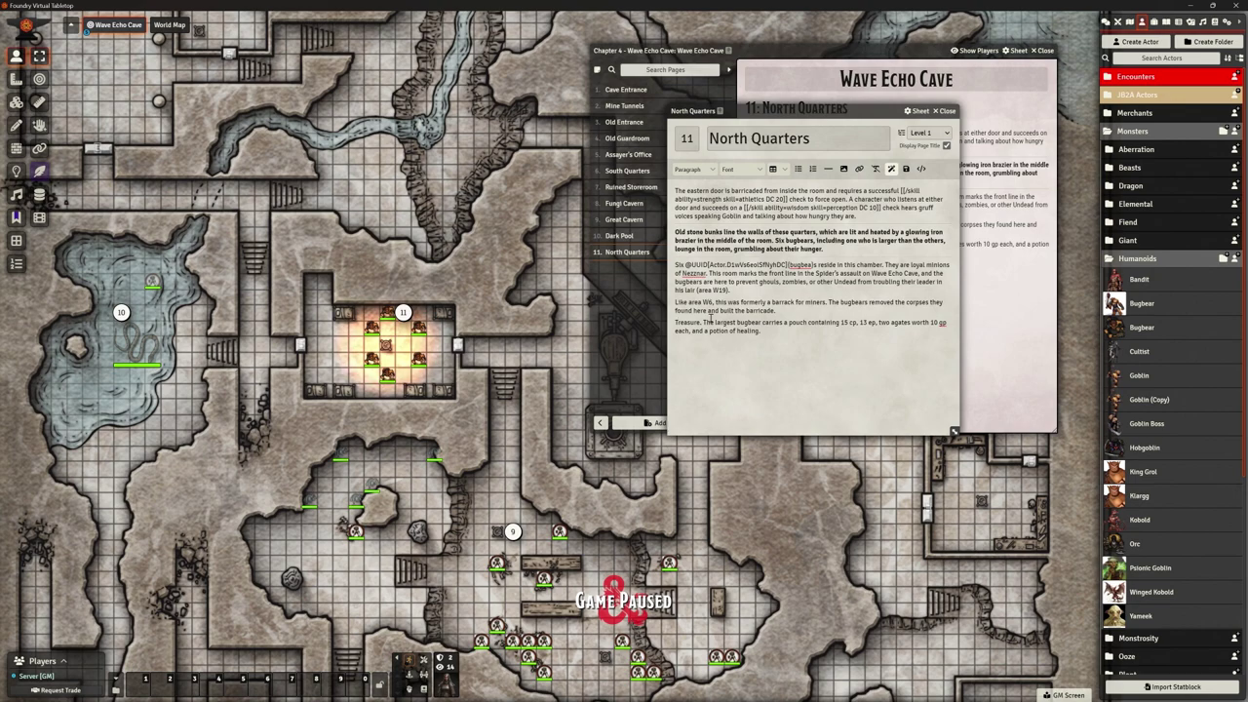
Separate the treasure text from the barricade paragraph in the North Quarters page so it forms its own paragraph.
{"action": "scroll", "coordinate": [500, 414], "scroll_direction": "down", "scroll_amount": 2}
{"action": "left_click_drag", "start_coordinate": [489, 603], "coordinate": [382, 532]}
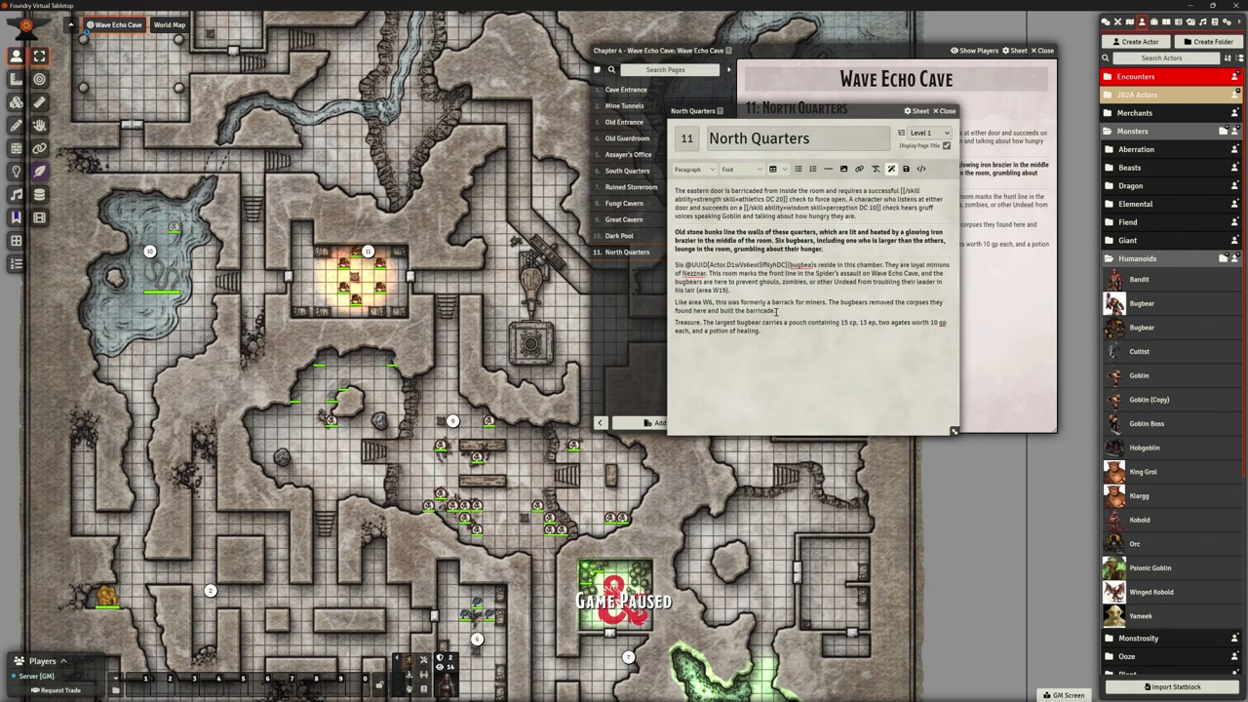
{"action": "left_click", "coordinate": [776, 310]}
{"action": "key", "text": "Return"}
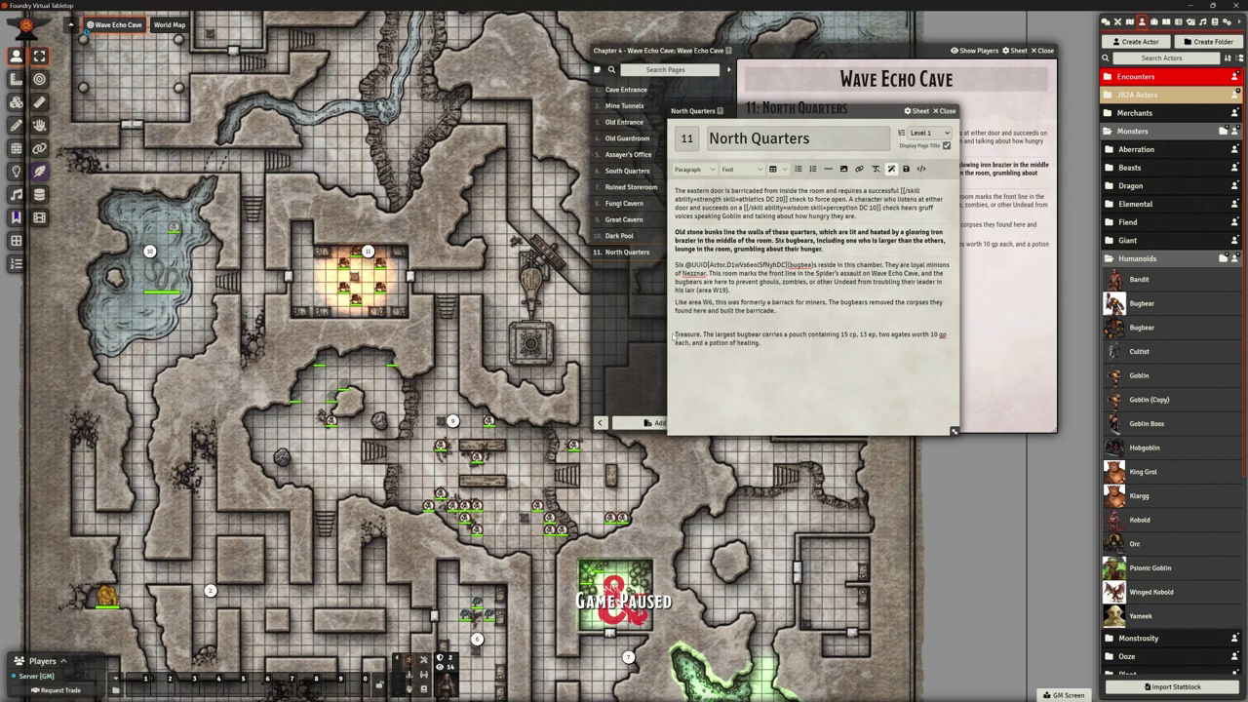
{"action": "left_click", "coordinate": [675, 327]}
{"action": "key", "text": "BackSpace"}
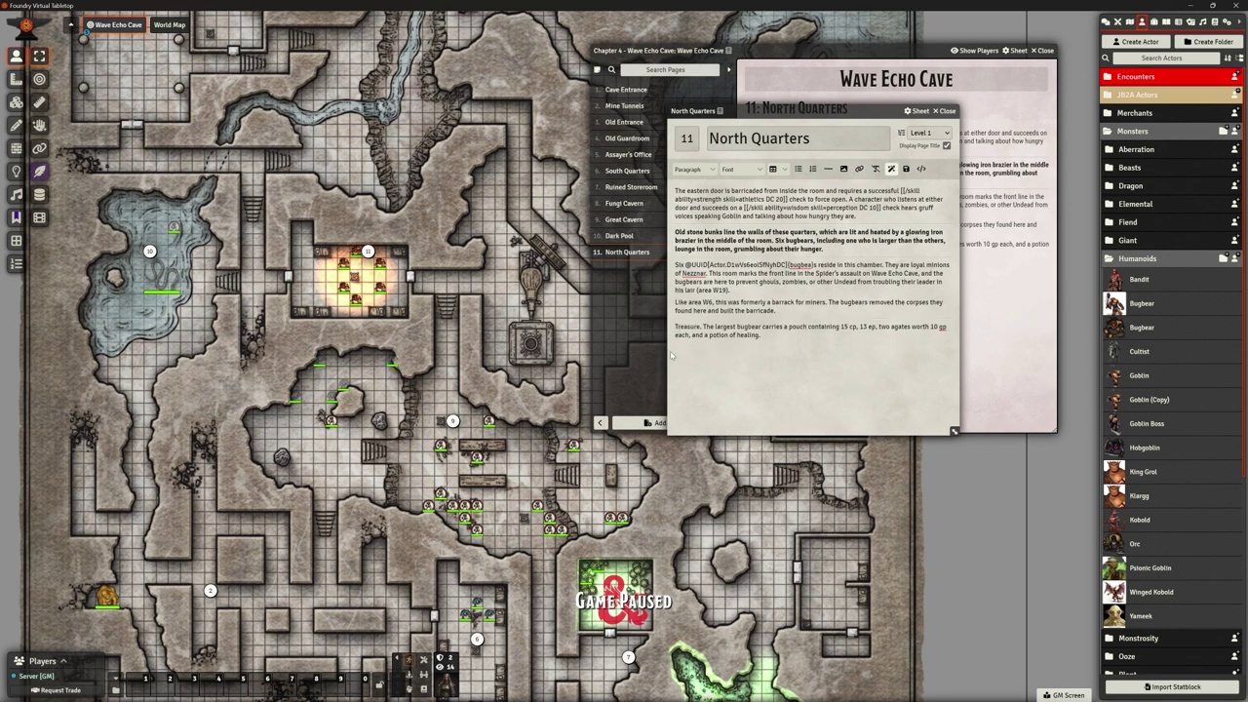
Turn the word Treasure into a bold heading without its full stop and put the largest bugbear's loot text on a new line.
{"action": "left_click_drag", "start_coordinate": [675, 327], "coordinate": [700, 328]}
{"action": "key", "text": "ctrl+b"}
{"action": "key", "text": "Right"}
{"action": "key", "text": "Delete"}
{"action": "key", "text": "Delete"}
{"action": "key", "text": "Return"}
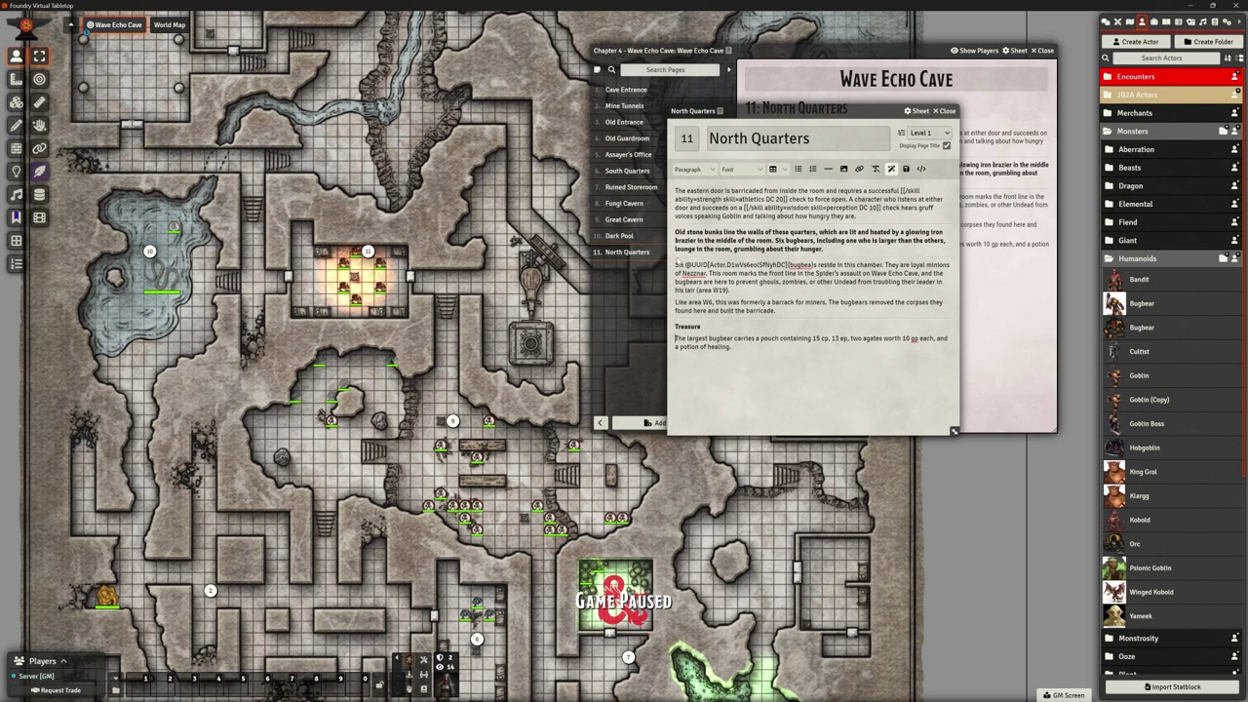
Replace the Bugbear token southwest of the brazier in room 11 with a Klargg token from the Humanoids folder.
{"action": "scroll", "coordinate": [437, 308], "scroll_direction": "up", "scroll_amount": 5}
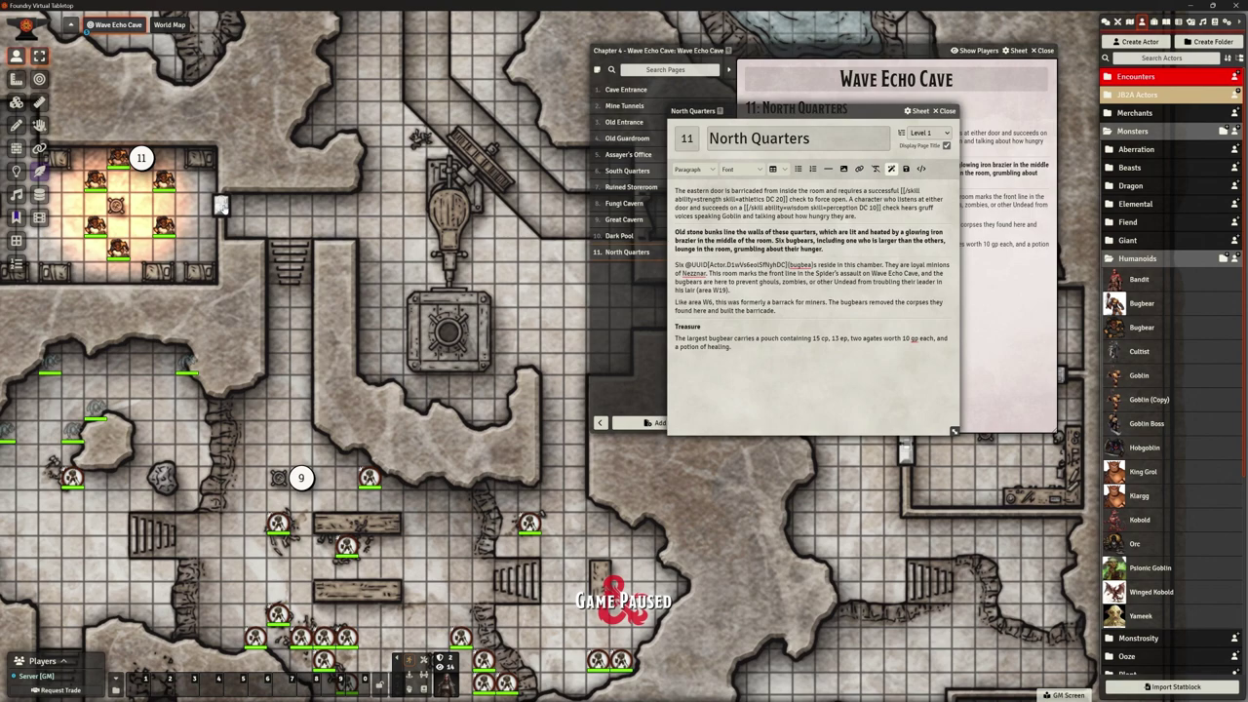
{"action": "left_click_drag", "start_coordinate": [221, 205], "coordinate": [537, 292]}
{"action": "scroll", "coordinate": [397, 214], "scroll_direction": "up", "scroll_amount": 3}
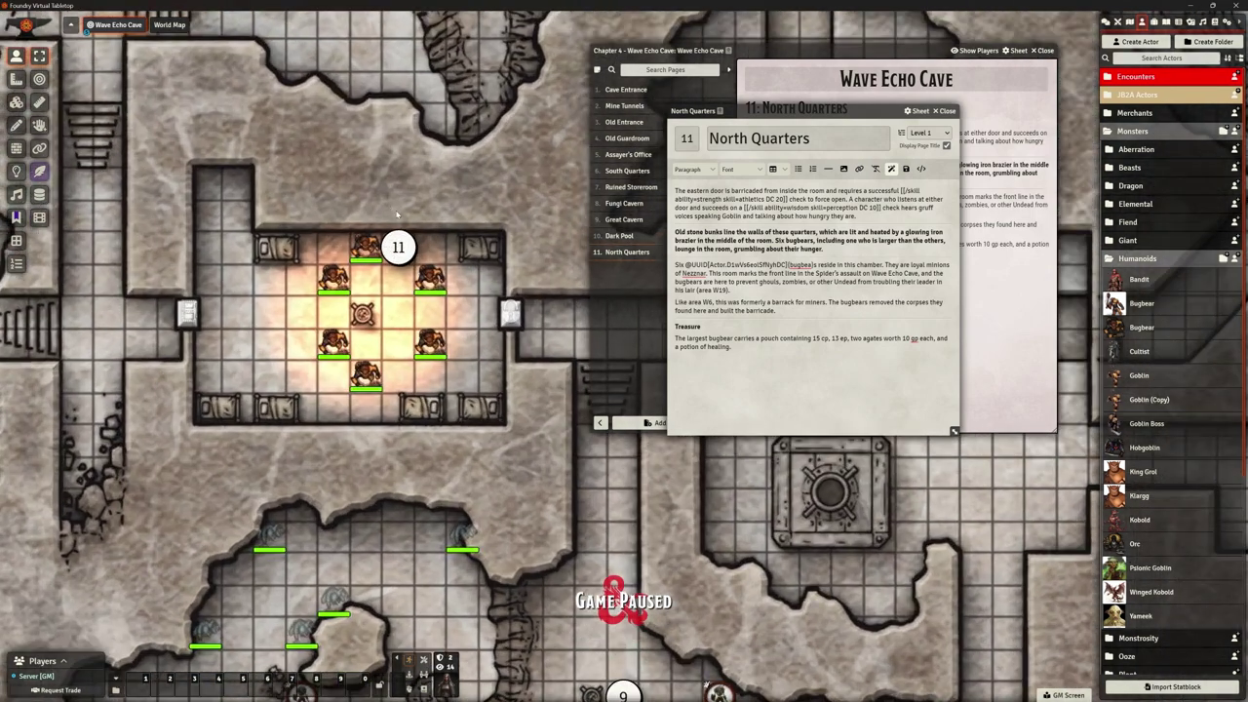
{"action": "scroll", "coordinate": [397, 214], "scroll_direction": "up", "scroll_amount": 4}
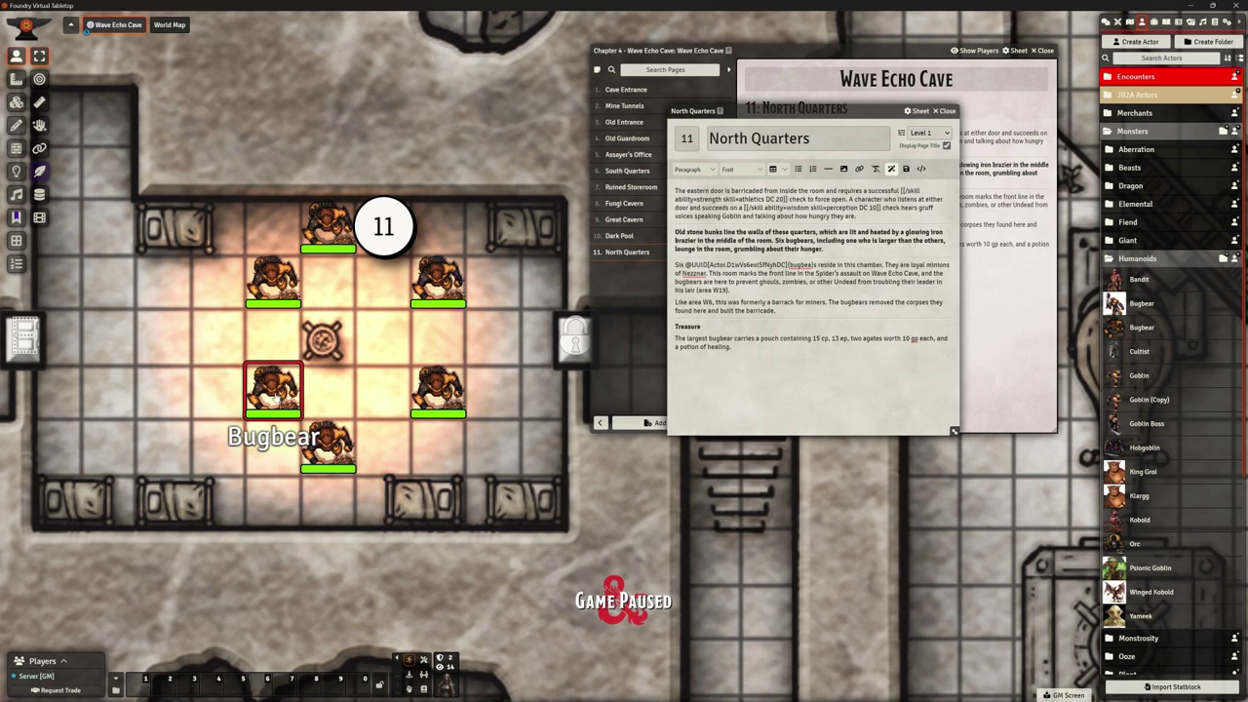
{"action": "double_click", "coordinate": [276, 395]}
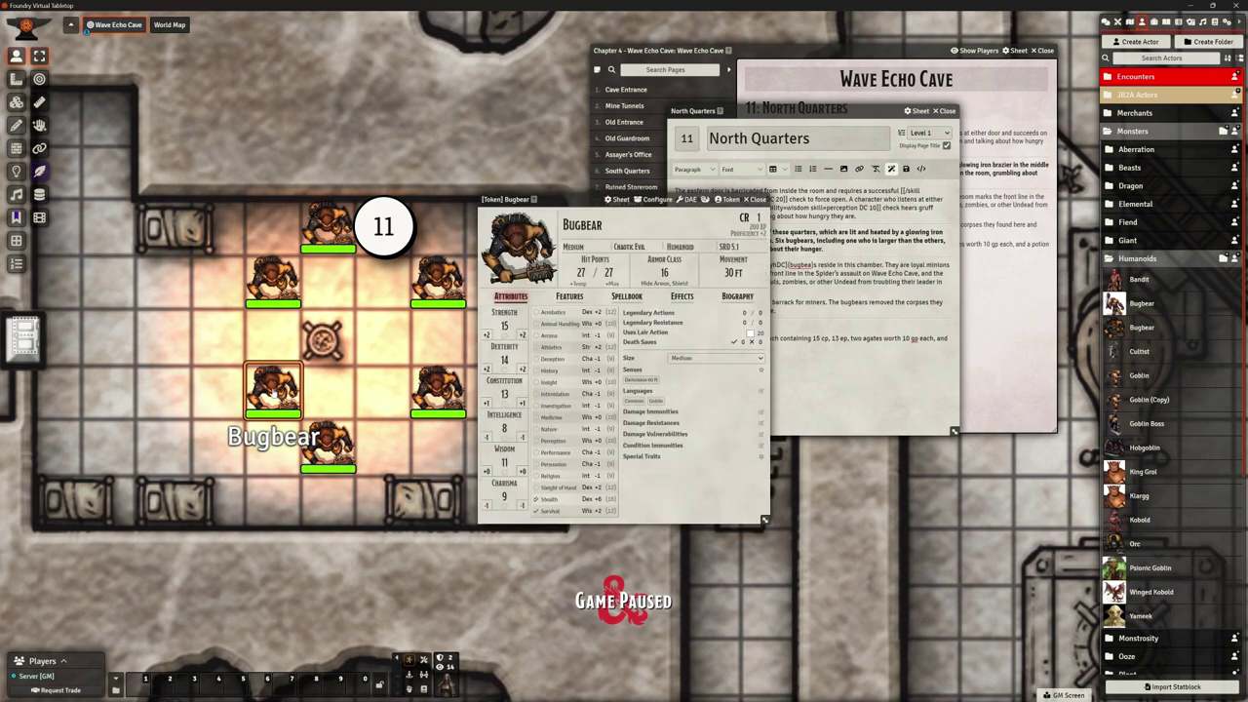
{"action": "left_click", "coordinate": [759, 199]}
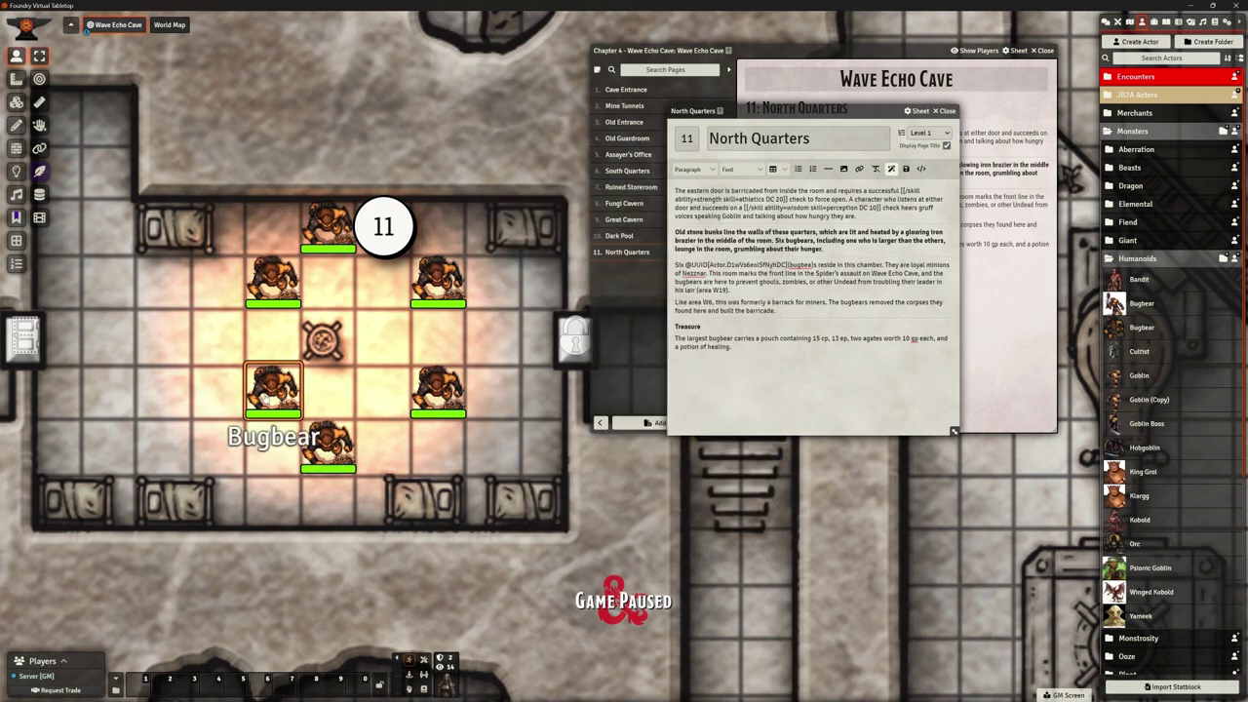
{"action": "key", "text": "Delete"}
{"action": "left_click_drag", "start_coordinate": [1140, 303], "coordinate": [273, 388]}
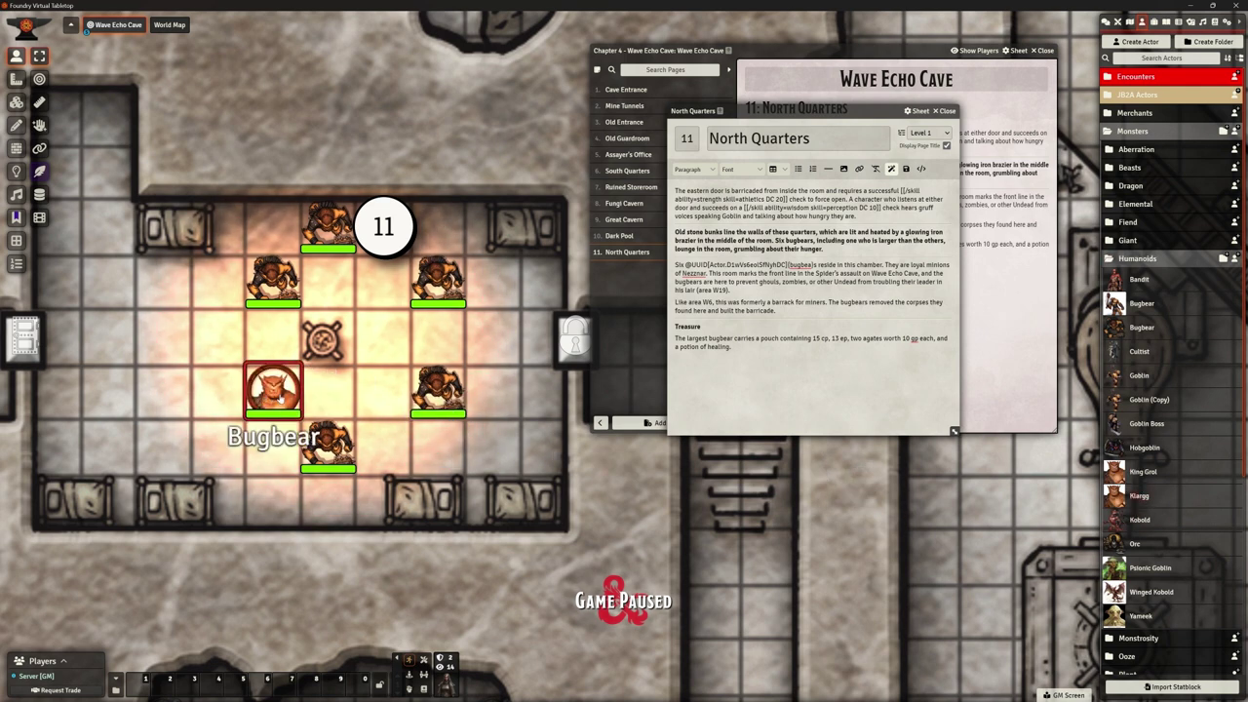
Rename the actor of the newly placed Klargg token to Bugbear Boss.
{"action": "double_click", "coordinate": [273, 388]}
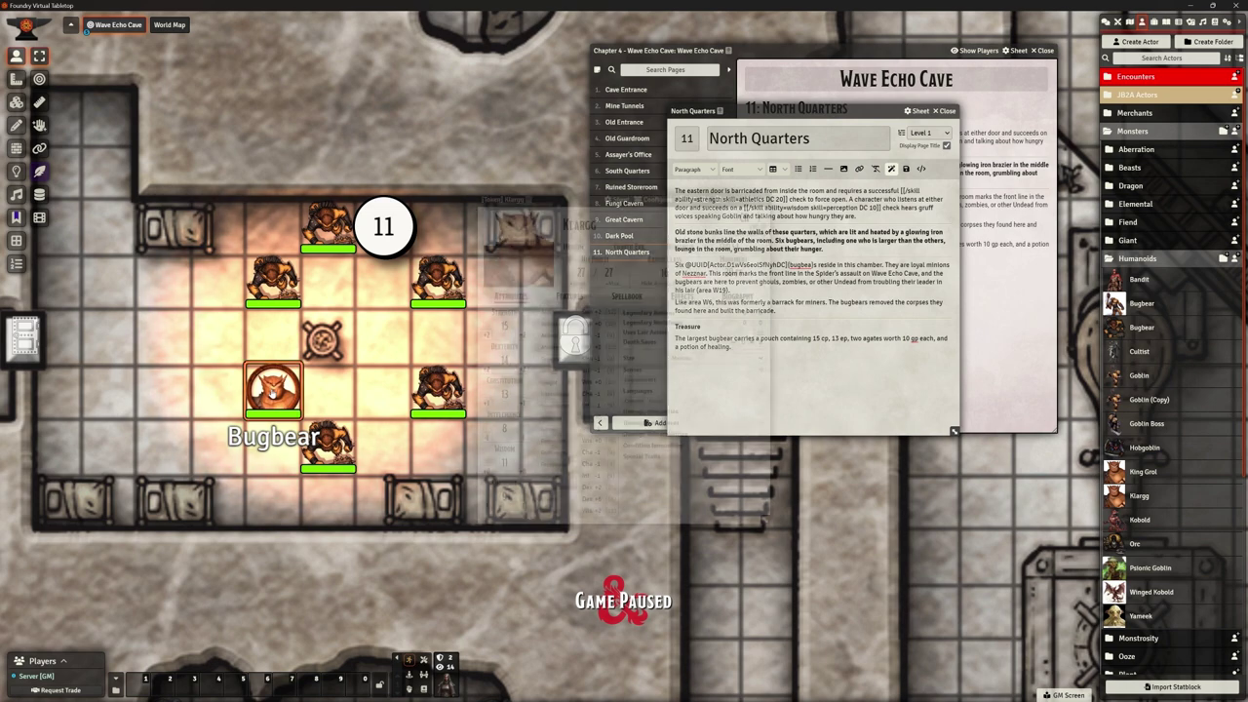
{"action": "left_click_drag", "start_coordinate": [531, 200], "coordinate": [276, 55]}
{"action": "key", "text": "Delete"}
{"action": "key", "text": "Delete"}
{"action": "key", "text": "Delete"}
{"action": "key", "text": "Delete"}
{"action": "key", "text": "Delete"}
{"action": "key", "text": "Delete"}
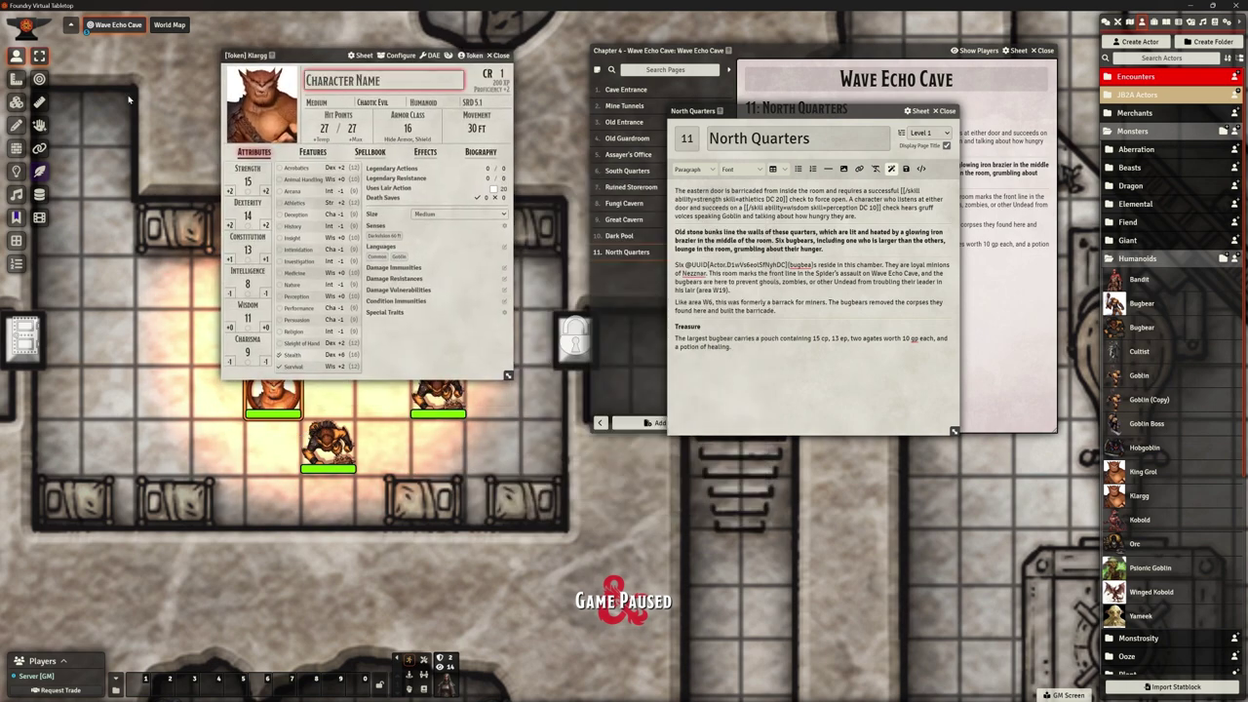
{"action": "type", "text": "Bugb"}
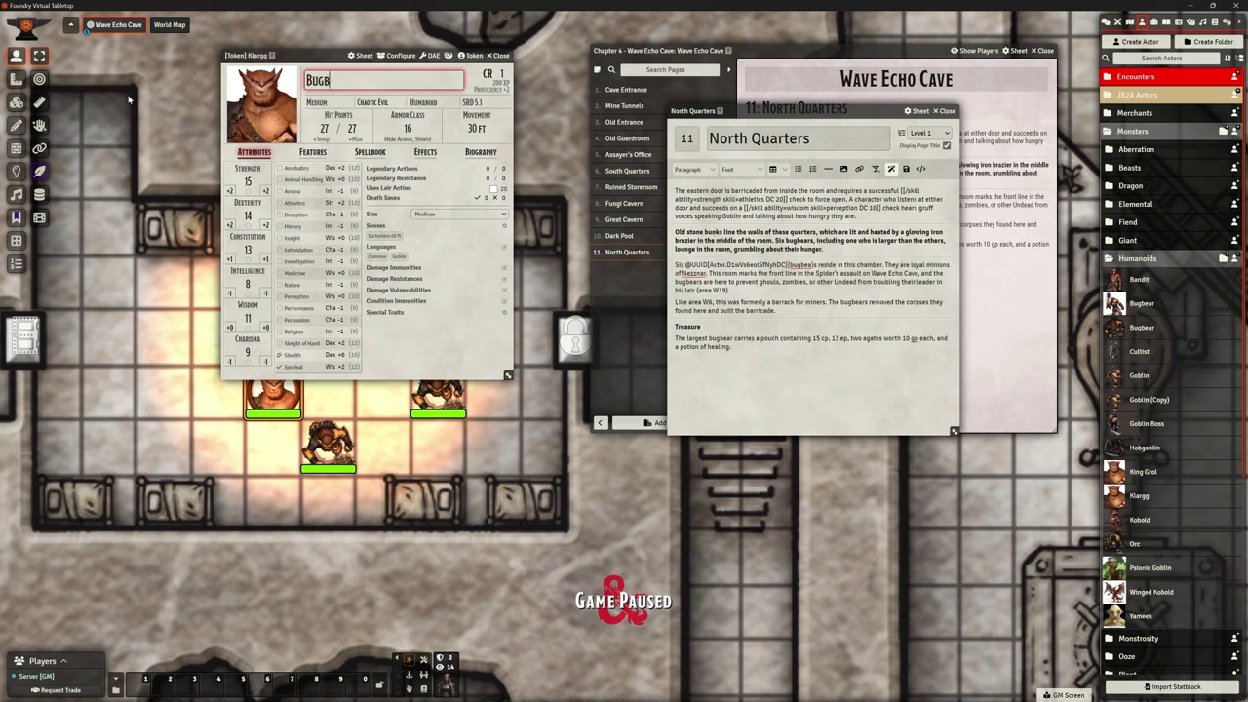
{"action": "type", "text": "ear Leader"}
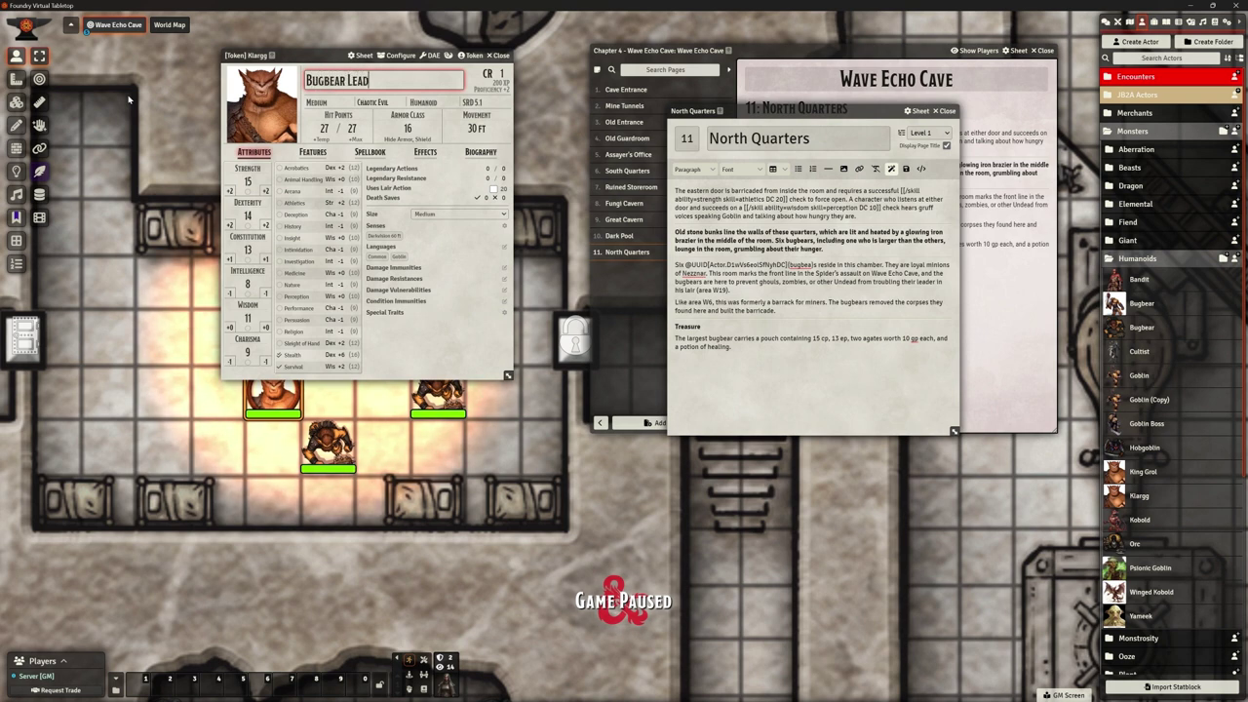
{"action": "key", "text": "BackSpace"}
{"action": "key", "text": "BackSpace"}
{"action": "key", "text": "BackSpace"}
{"action": "key", "text": "BackSpace"}
{"action": "type", "text": "Bo"}
{"action": "key", "text": "Return"}
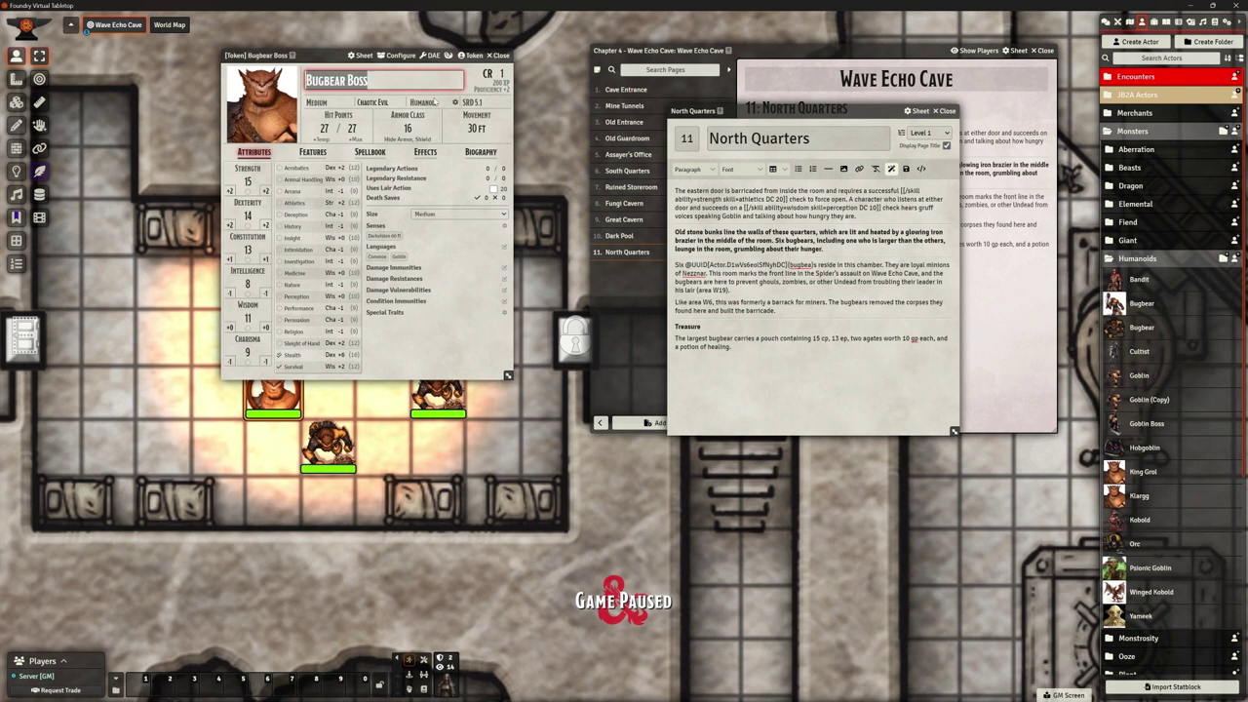
Examine the Bugbear Boss's features, biography, effects, spellbook and attributes.
{"action": "left_click_drag", "start_coordinate": [326, 55], "coordinate": [438, 39]}
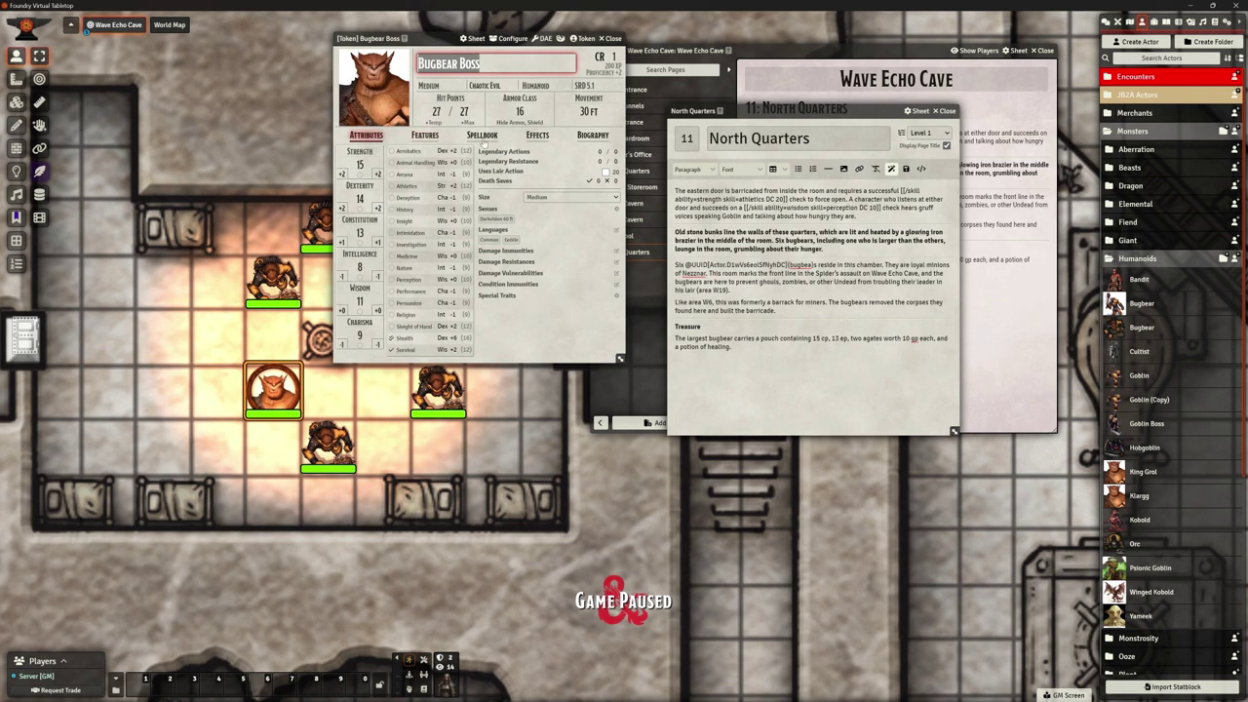
{"action": "left_click", "coordinate": [426, 136]}
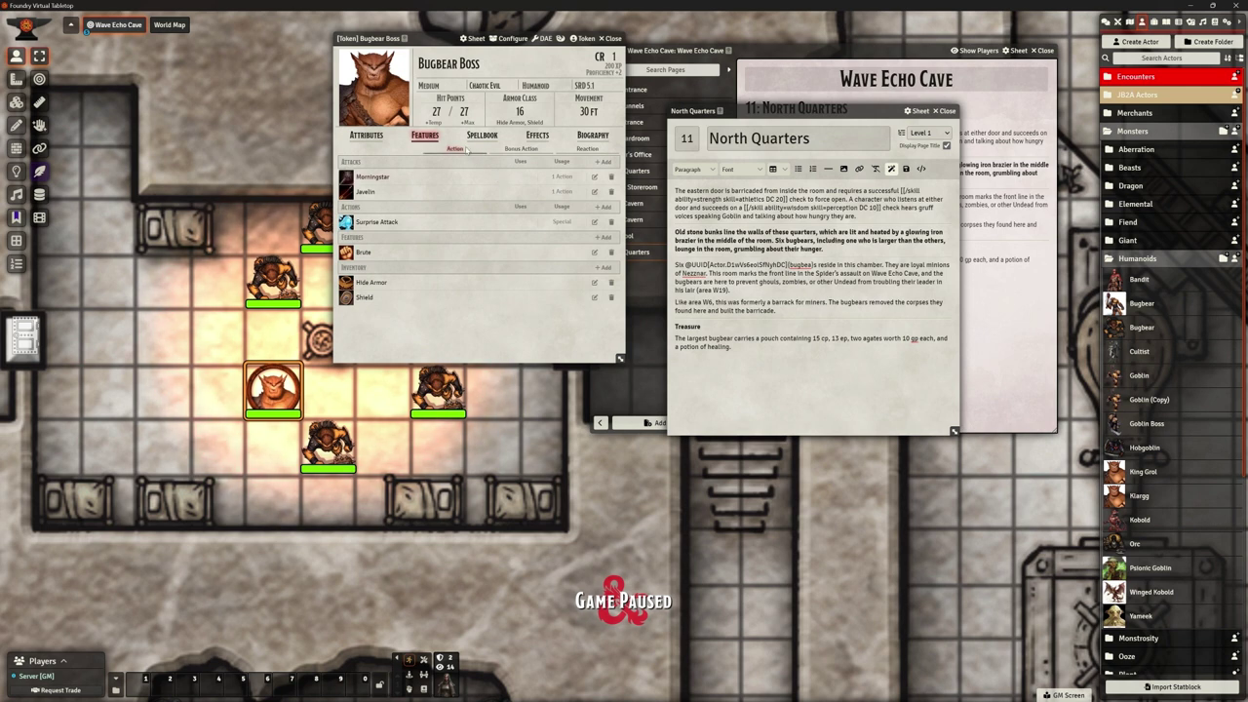
{"action": "left_click_drag", "start_coordinate": [621, 361], "coordinate": [640, 398]}
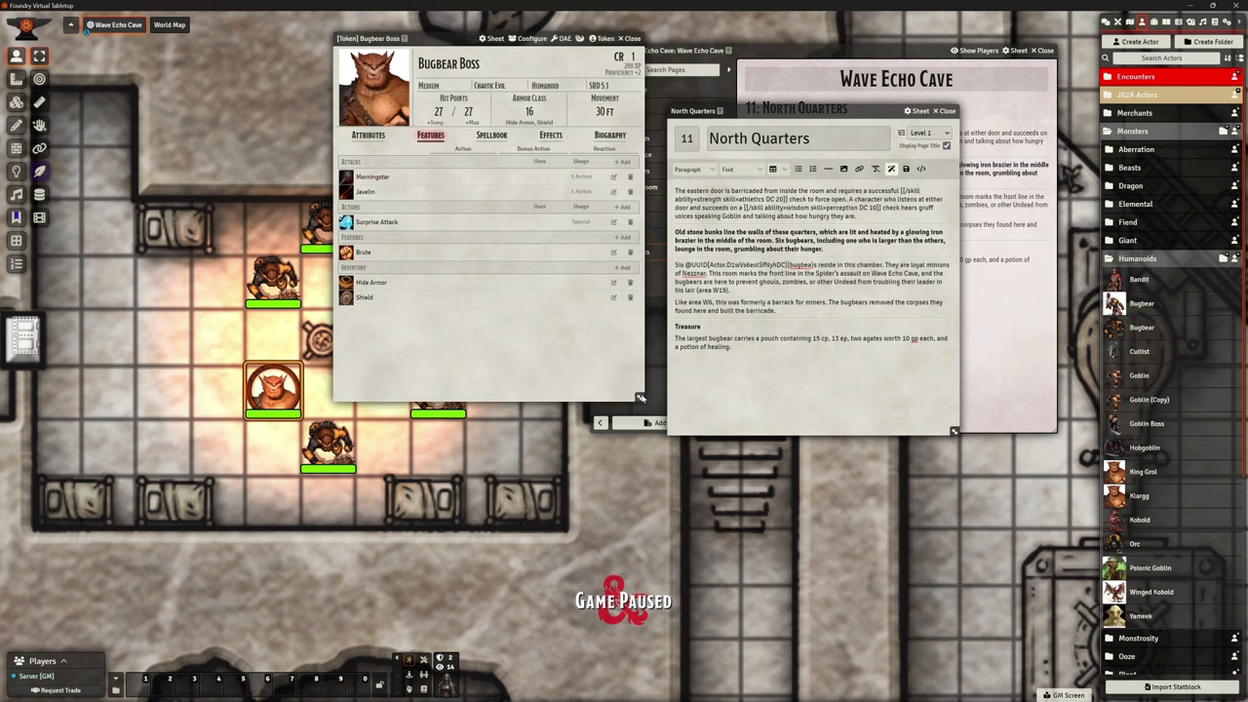
{"action": "left_click", "coordinate": [606, 135]}
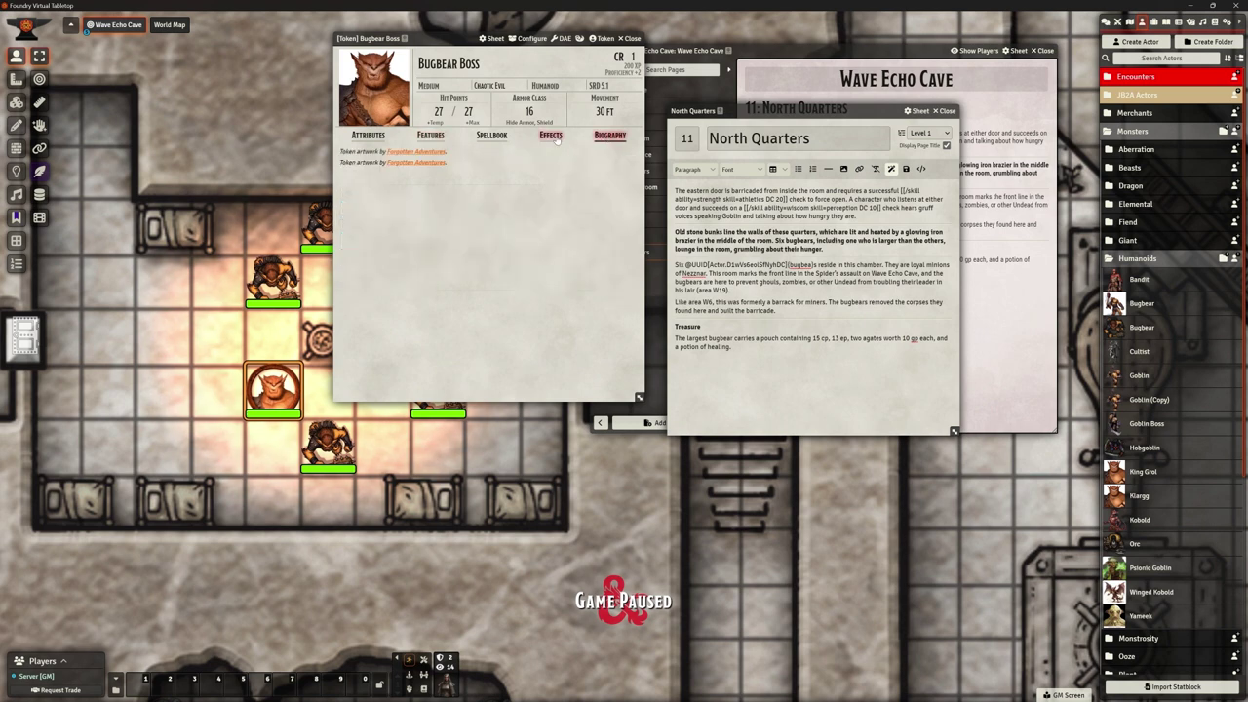
{"action": "left_click", "coordinate": [551, 136]}
{"action": "left_click", "coordinate": [490, 136]}
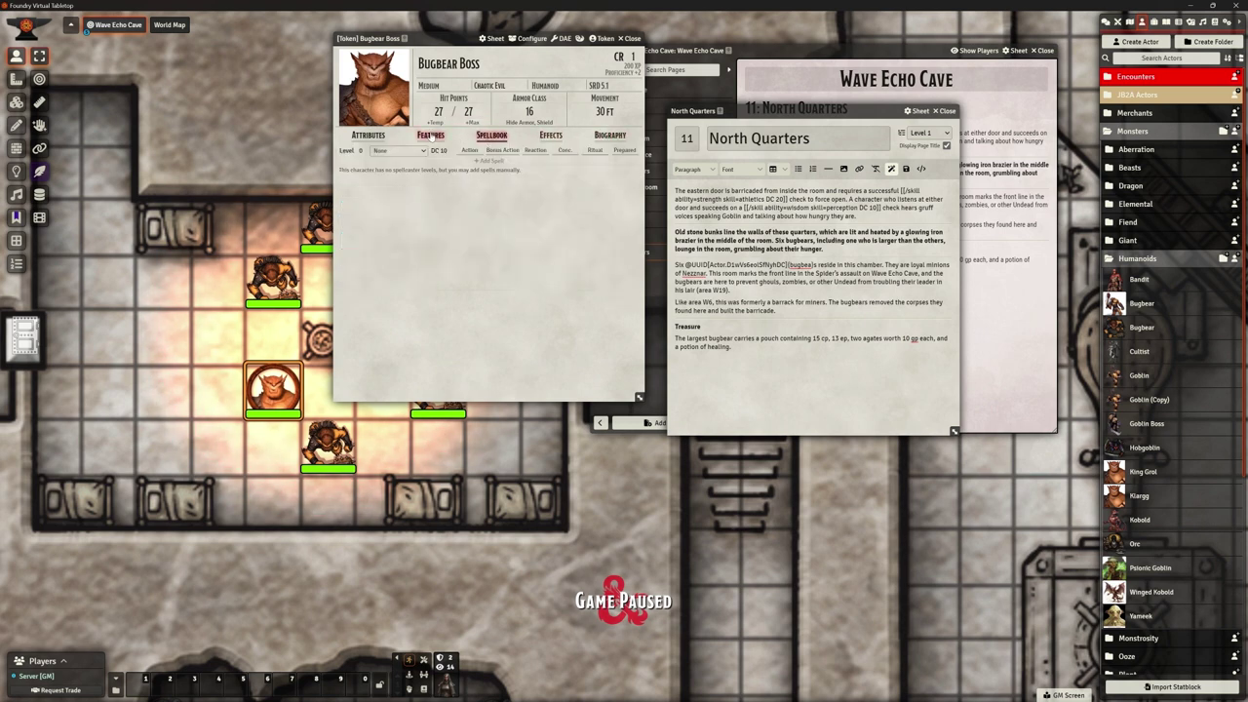
{"action": "left_click", "coordinate": [430, 136]}
{"action": "left_click", "coordinate": [356, 136]}
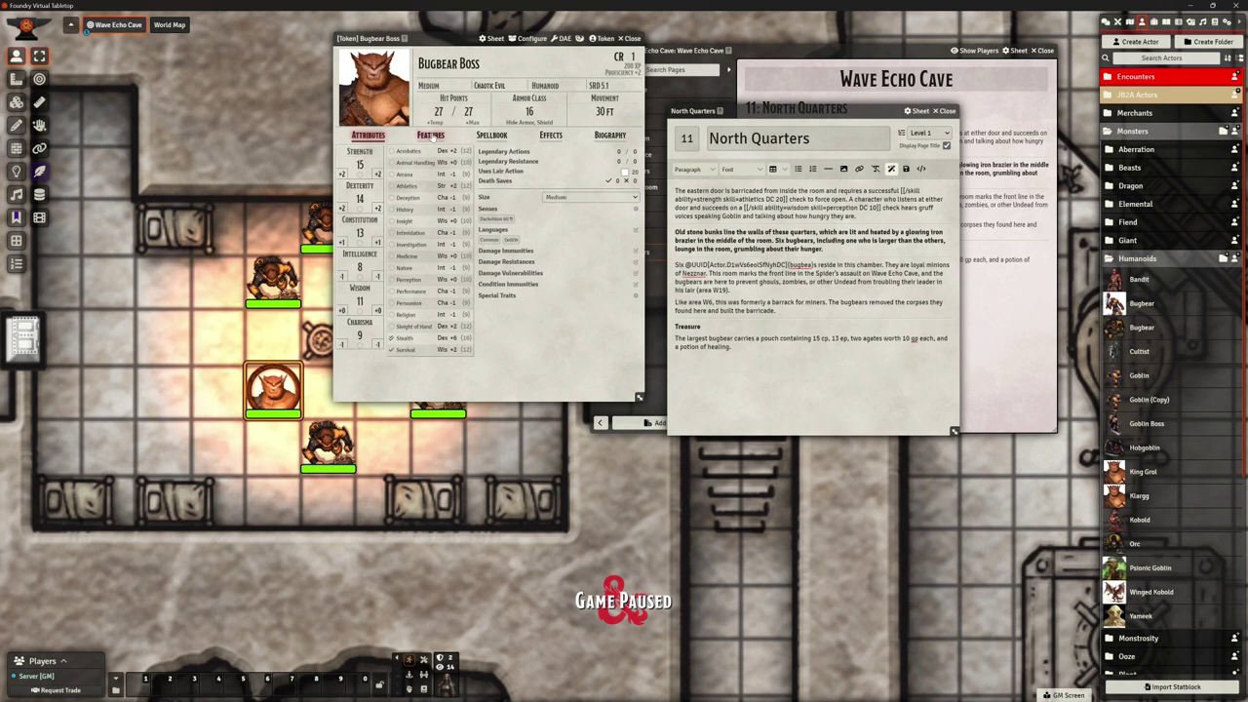
{"action": "left_click", "coordinate": [431, 136]}
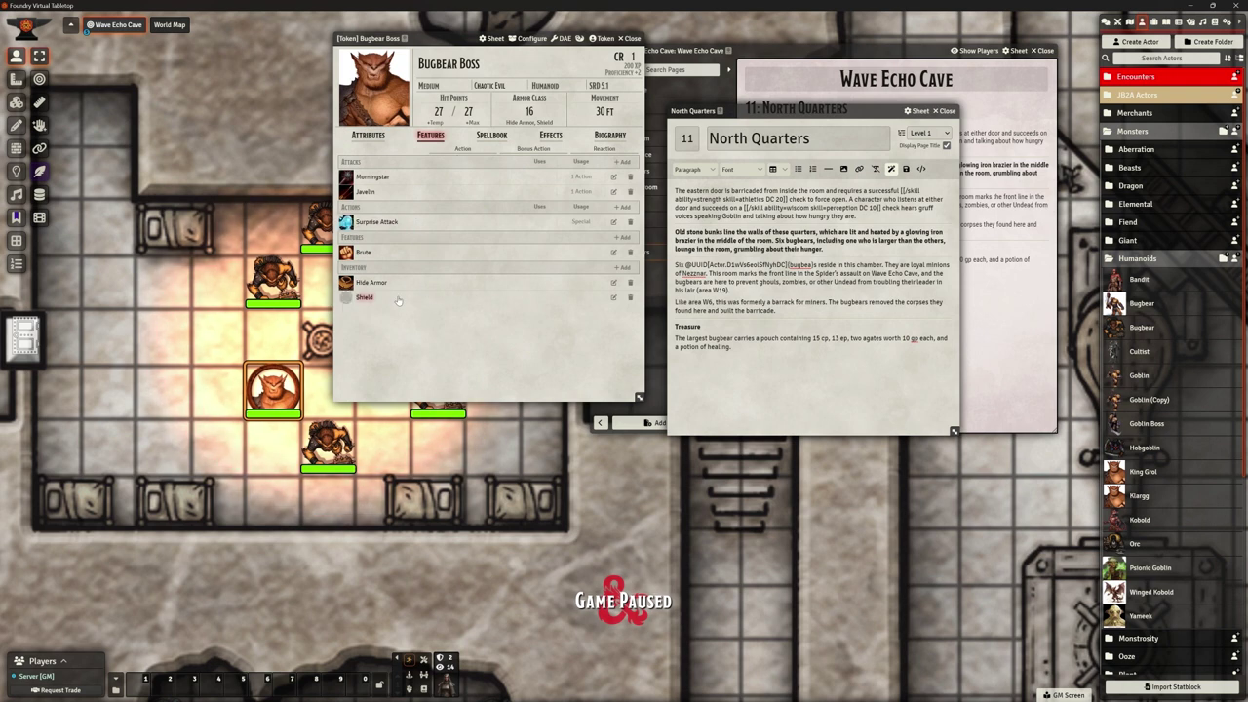
{"action": "left_click", "coordinate": [622, 267]}
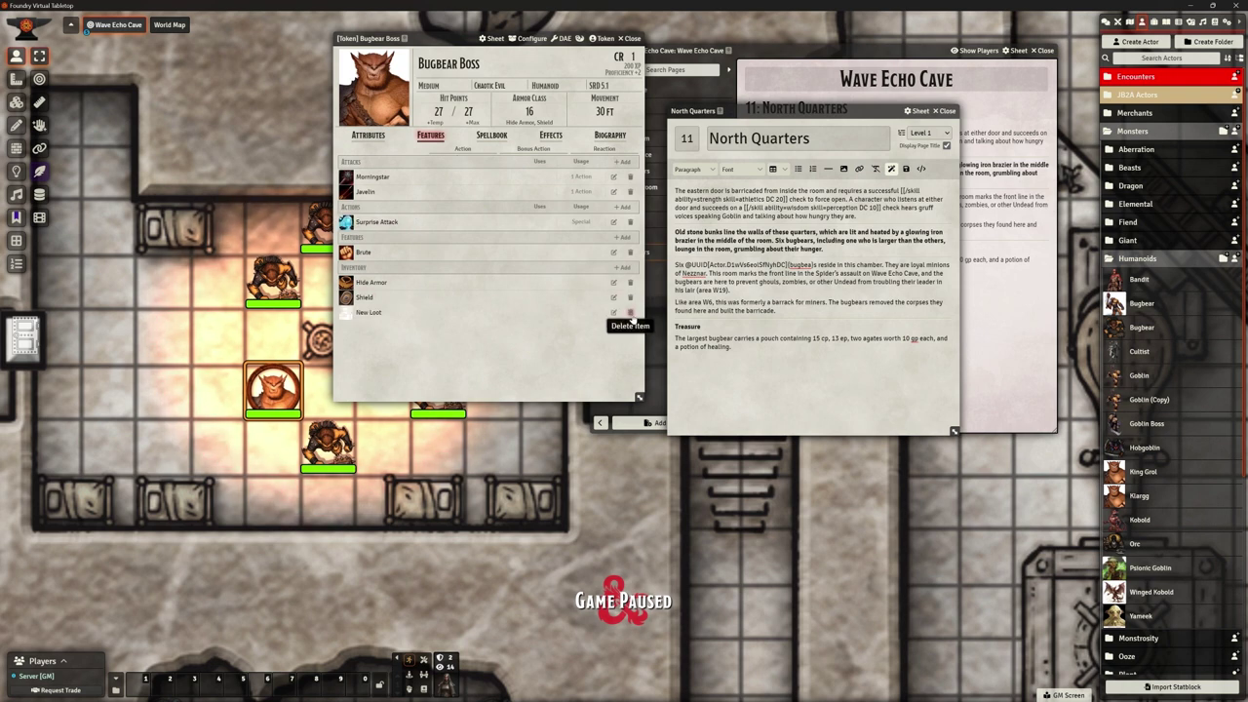
{"action": "left_click", "coordinate": [630, 312]}
{"action": "left_click", "coordinate": [604, 377]}
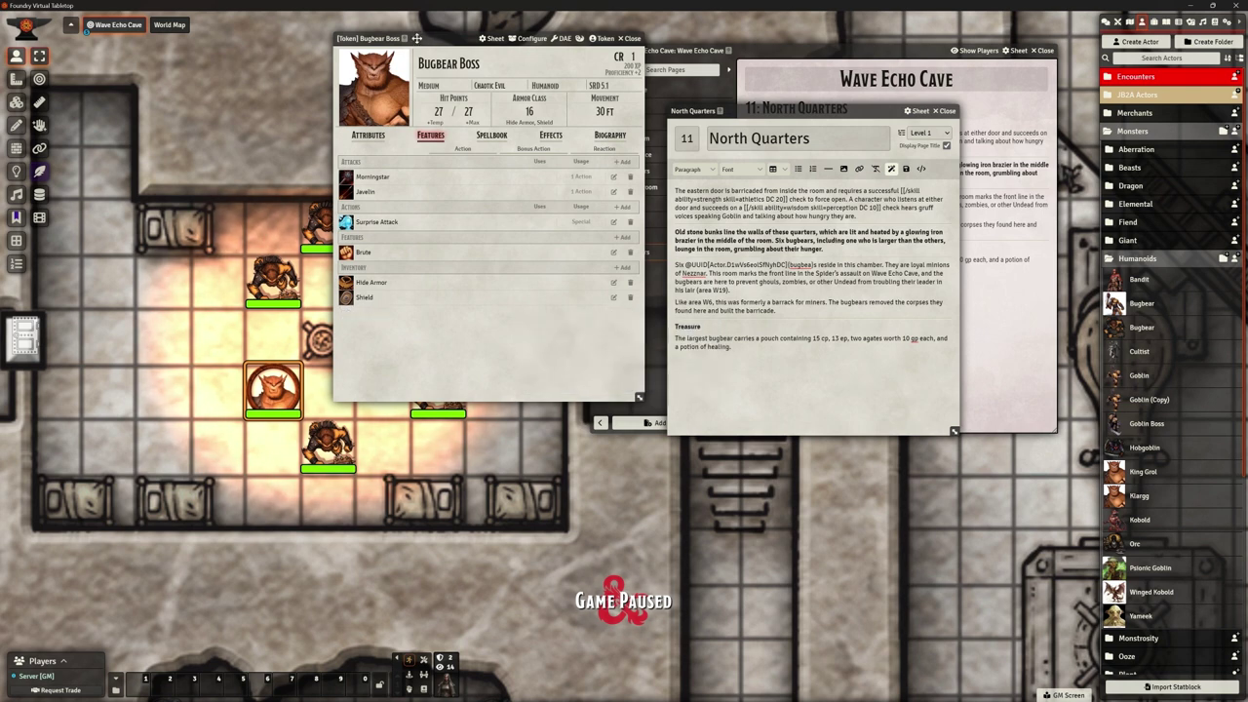
Review the Bugbear Boss's sheet and add two Agates from the Gems and Stones folder to its inventory.
{"action": "left_click_drag", "start_coordinate": [419, 39], "coordinate": [350, 32]}
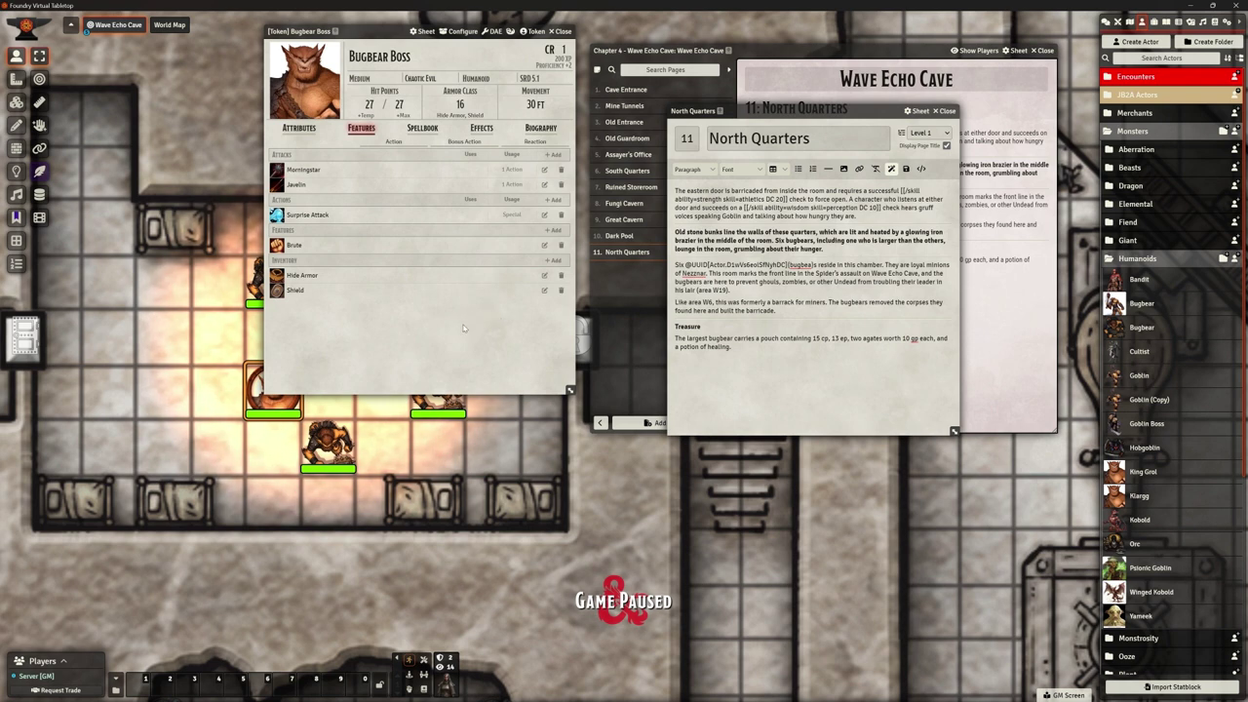
{"action": "left_click", "coordinate": [541, 128]}
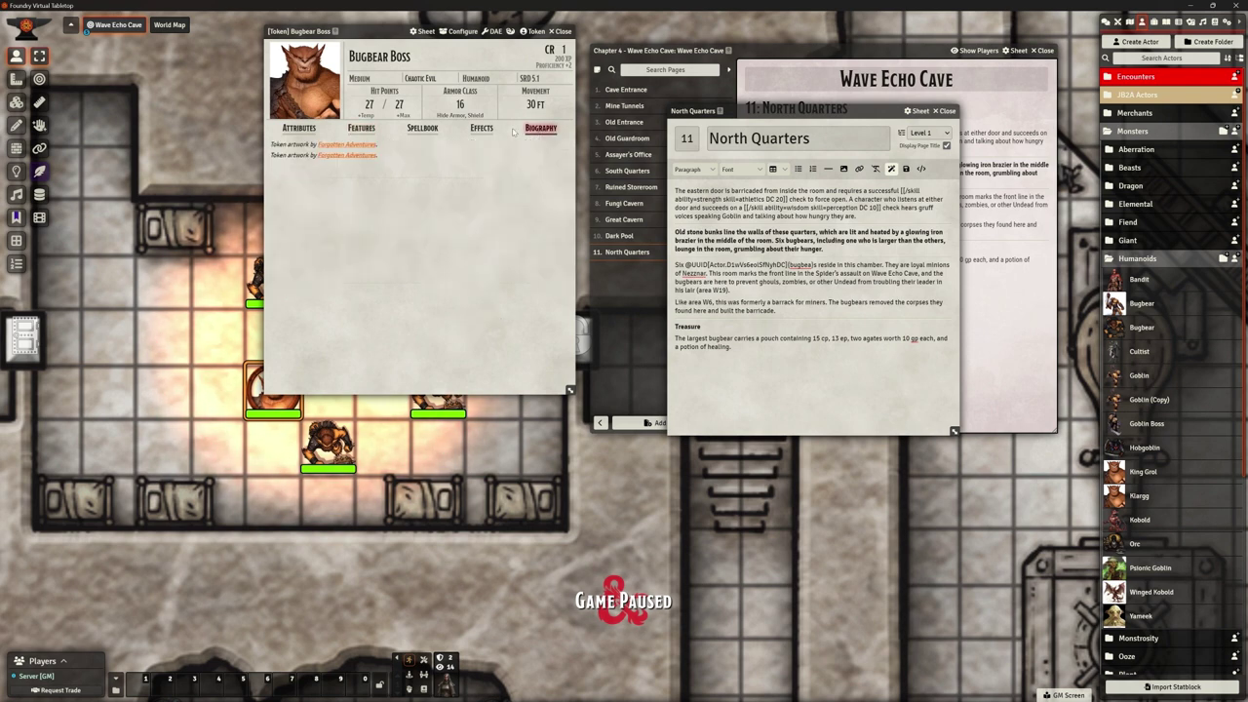
{"action": "left_click", "coordinate": [486, 130]}
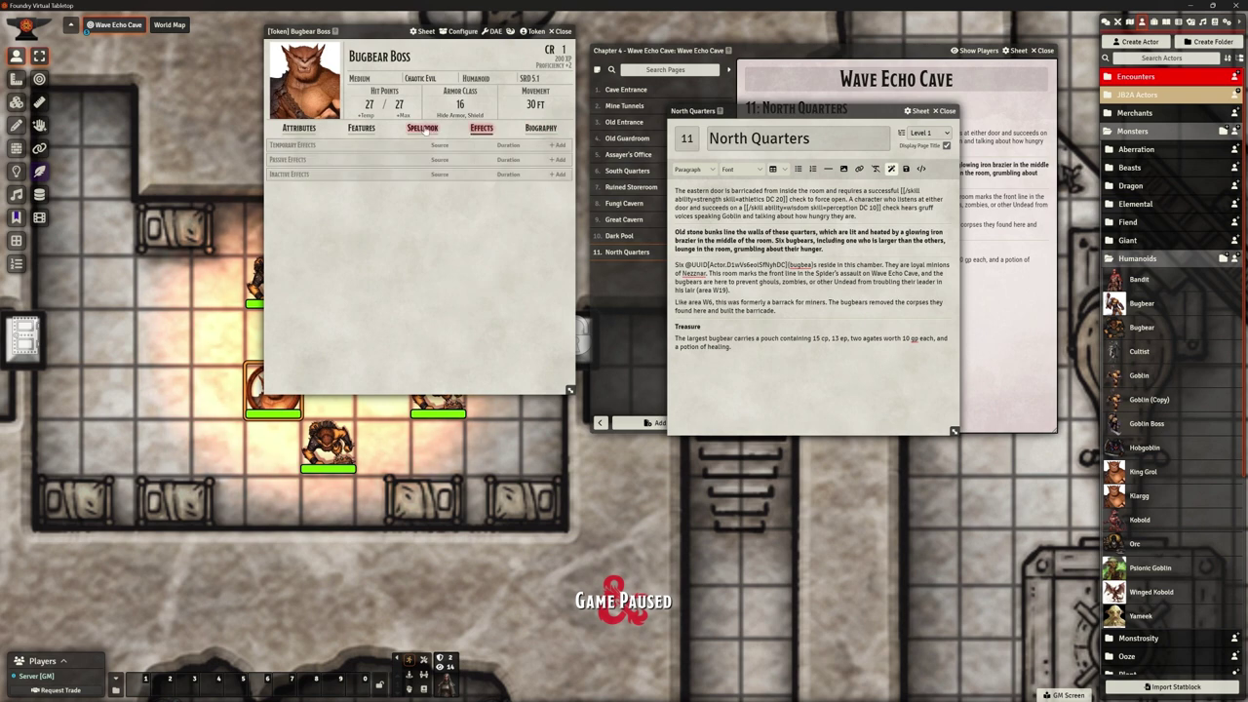
{"action": "left_click", "coordinate": [425, 129]}
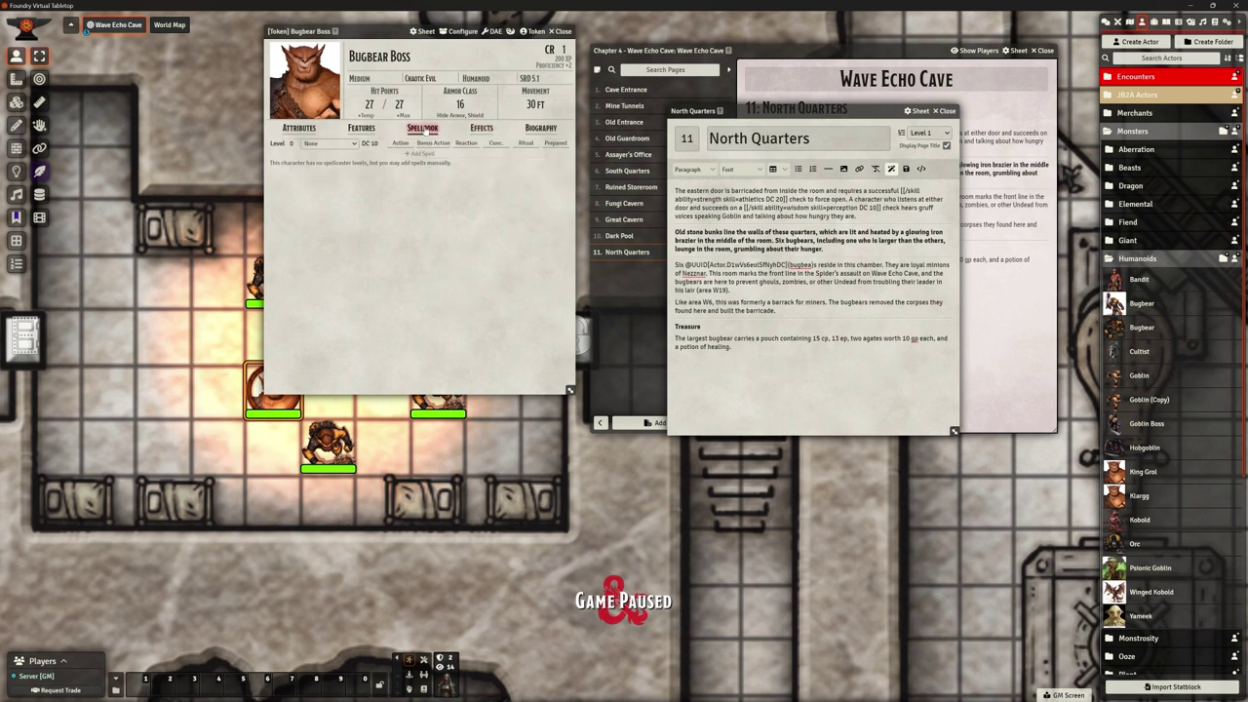
{"action": "left_click", "coordinate": [299, 128]}
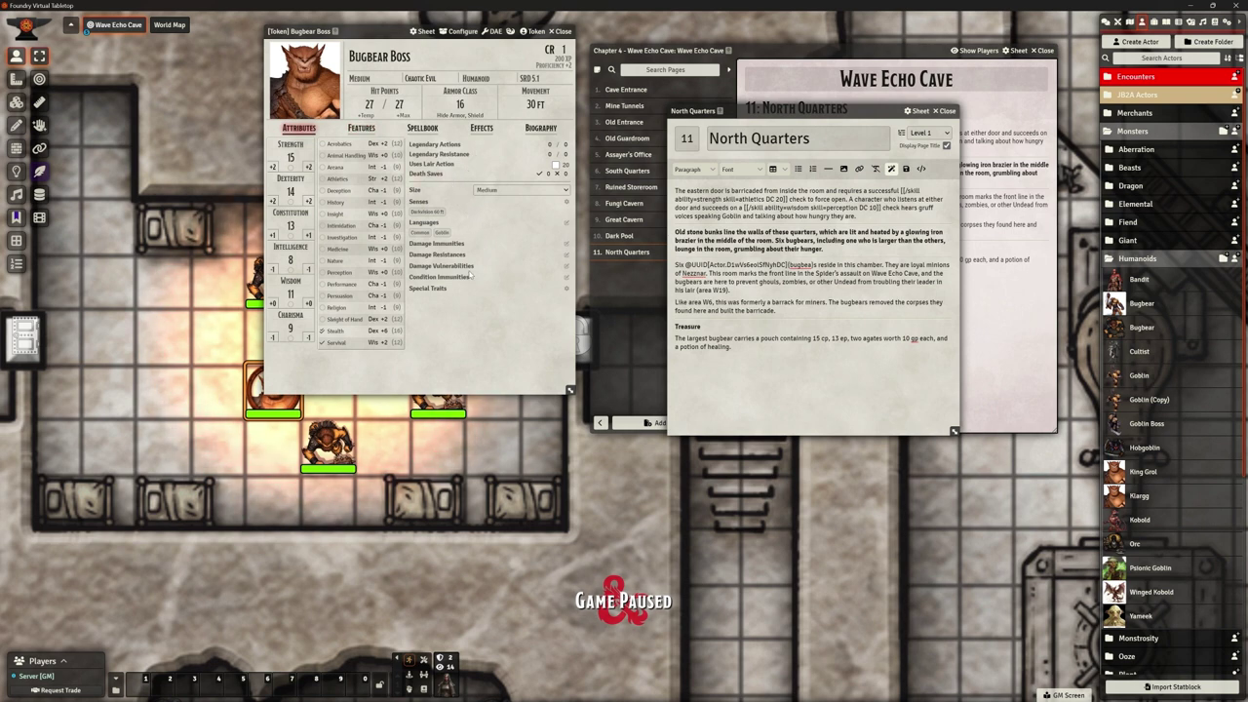
{"action": "left_click", "coordinate": [361, 129]}
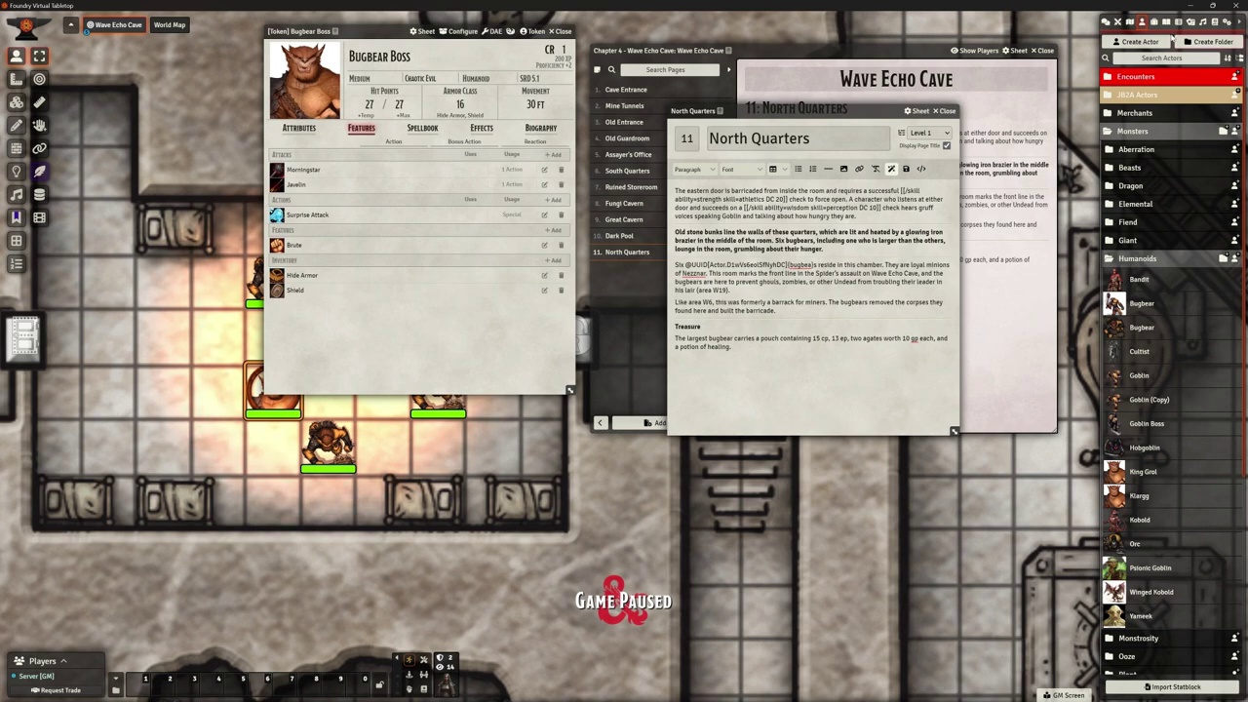
{"action": "left_click", "coordinate": [1154, 22]}
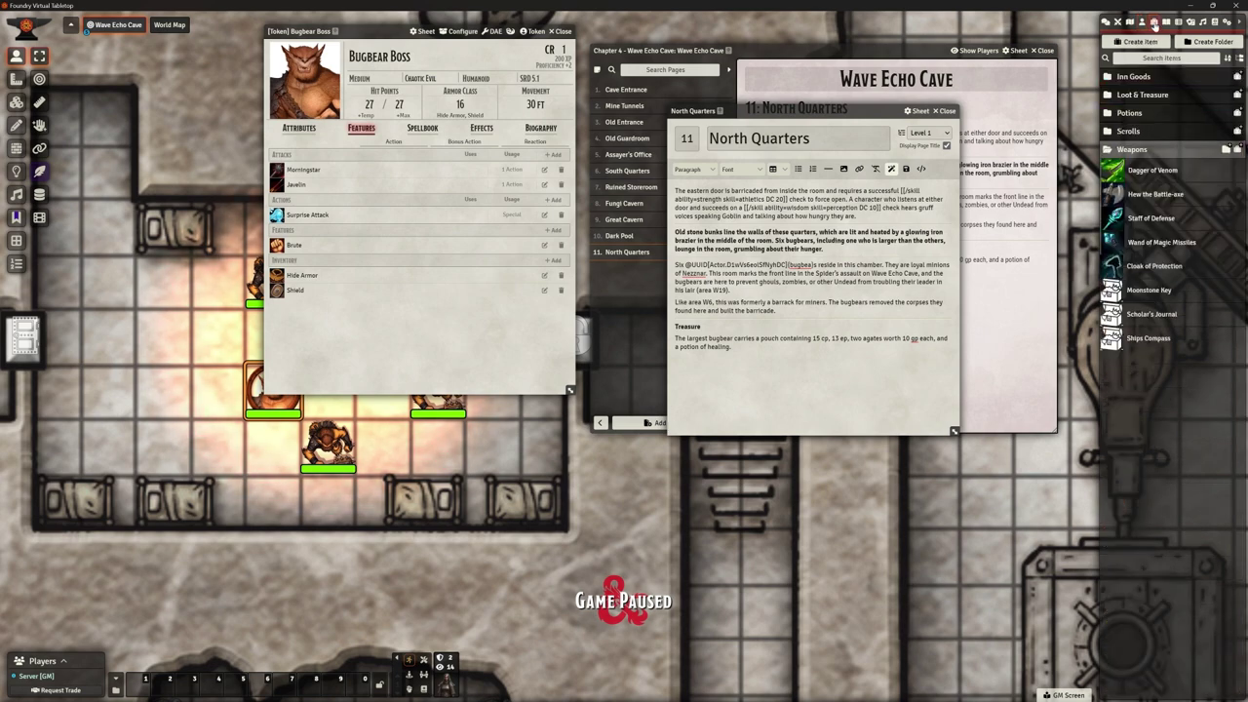
{"action": "left_click", "coordinate": [1143, 94]}
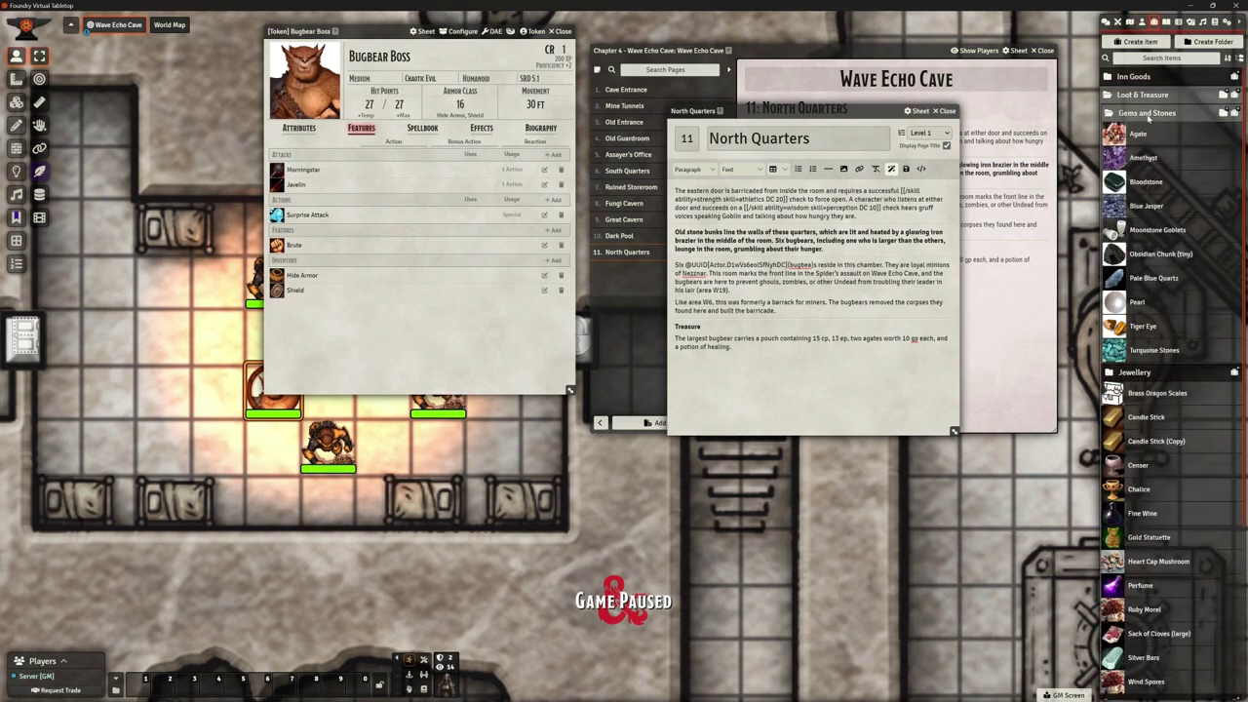
{"action": "left_click_drag", "start_coordinate": [1139, 135], "coordinate": [410, 293]}
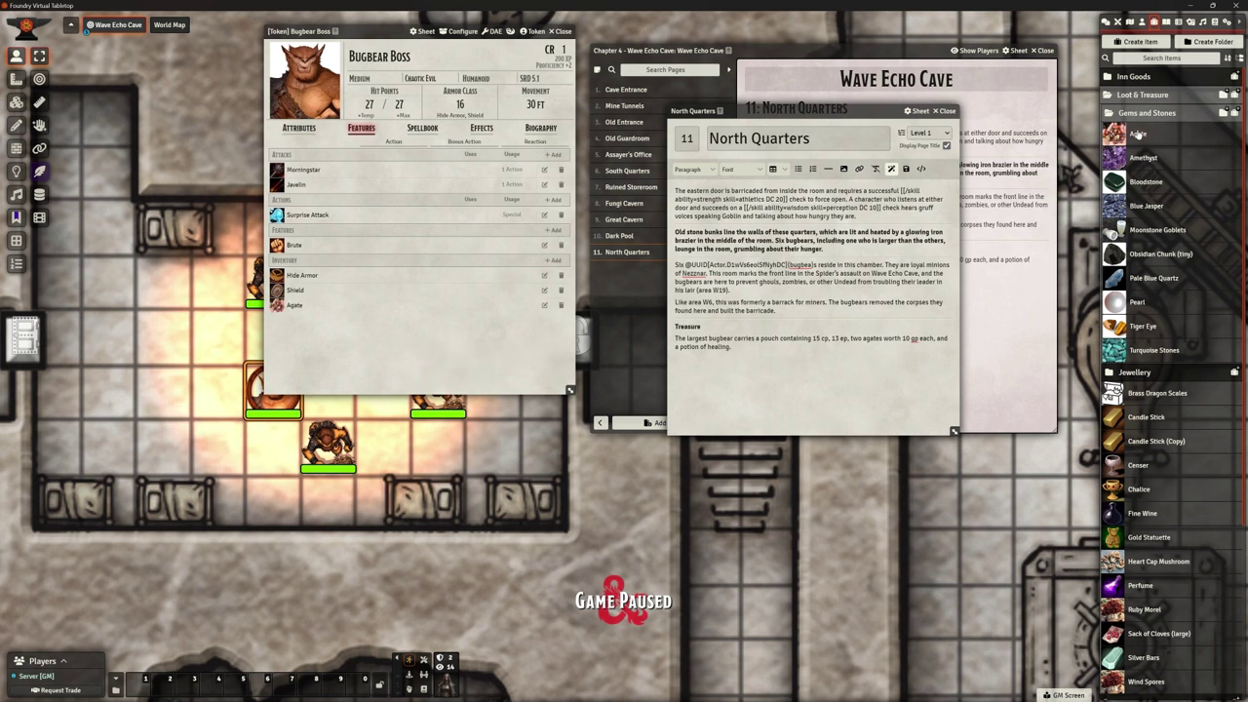
{"action": "left_click_drag", "start_coordinate": [1140, 135], "coordinate": [413, 348]}
Enable the Bugbear Boss as an item pile, keeping the default main settings, and apply the update.
{"action": "left_click", "coordinate": [454, 32]}
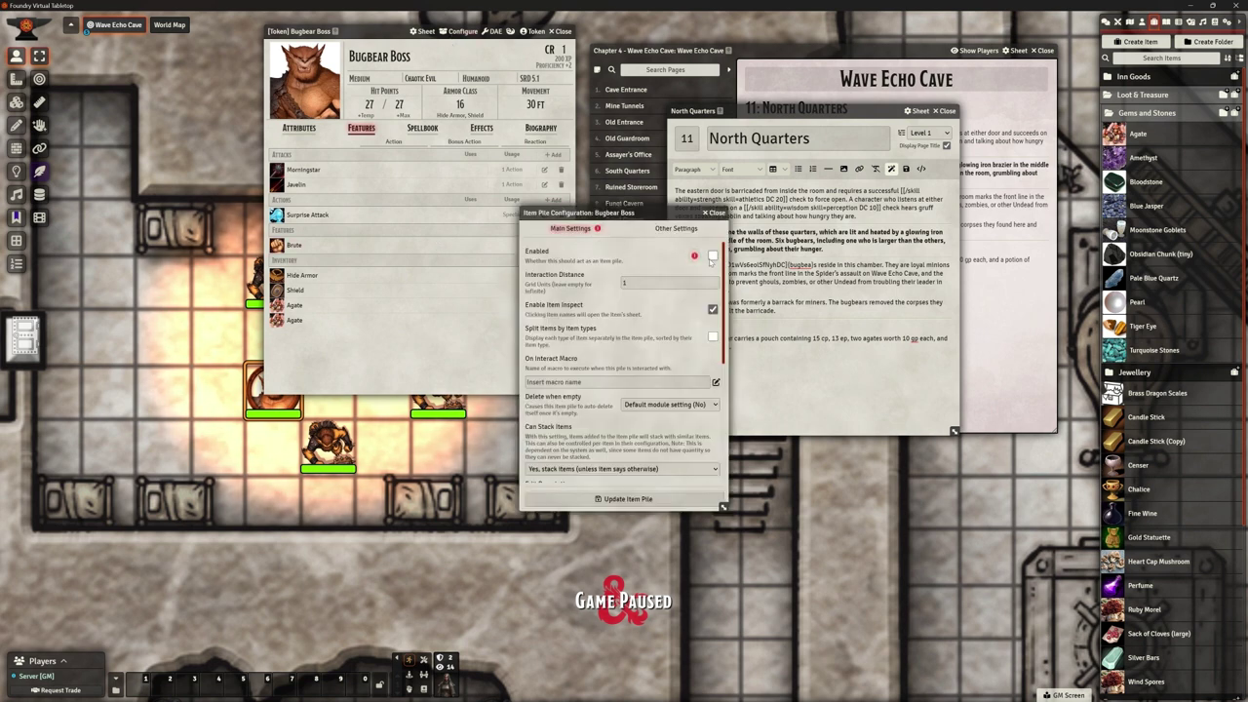
{"action": "left_click", "coordinate": [713, 255]}
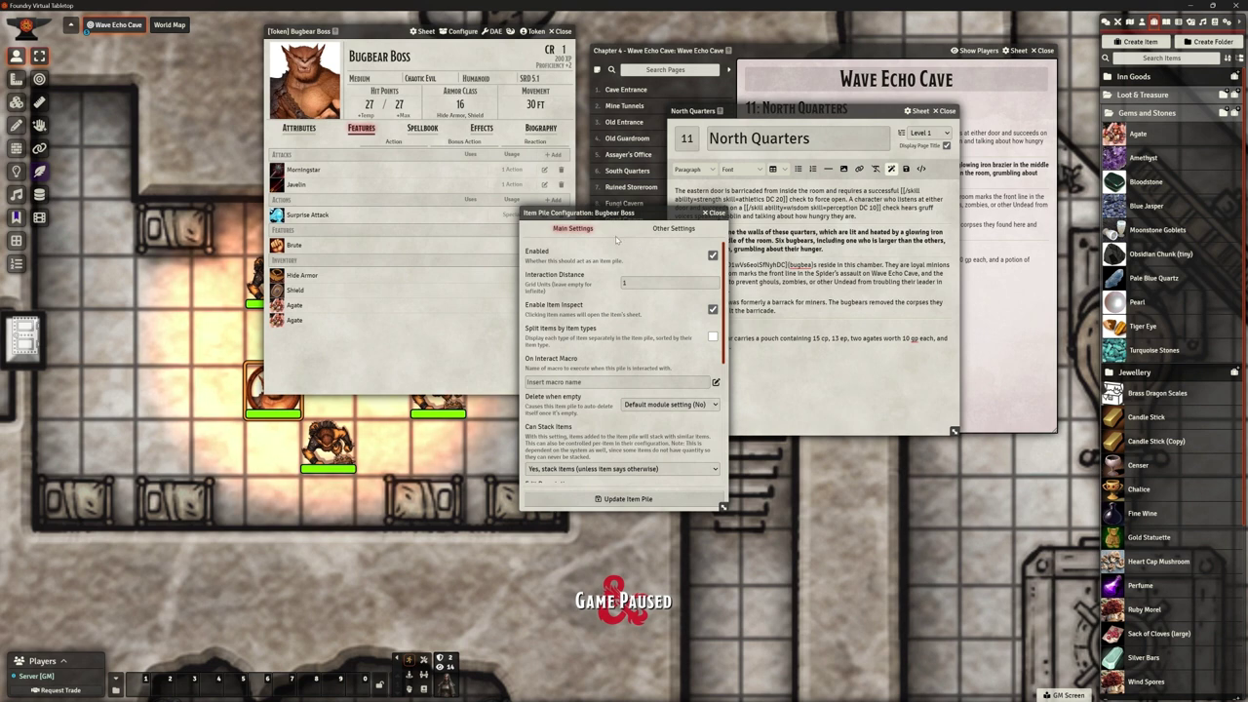
{"action": "left_click", "coordinate": [674, 230]}
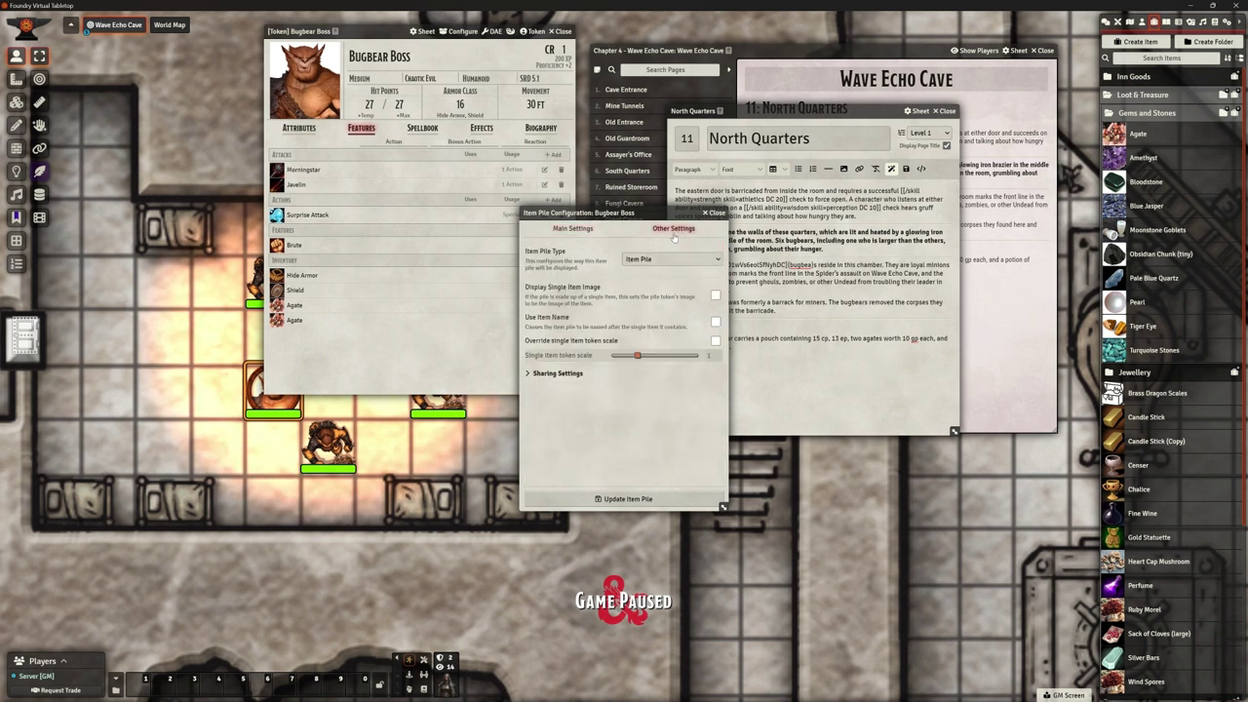
{"action": "left_click", "coordinate": [573, 228]}
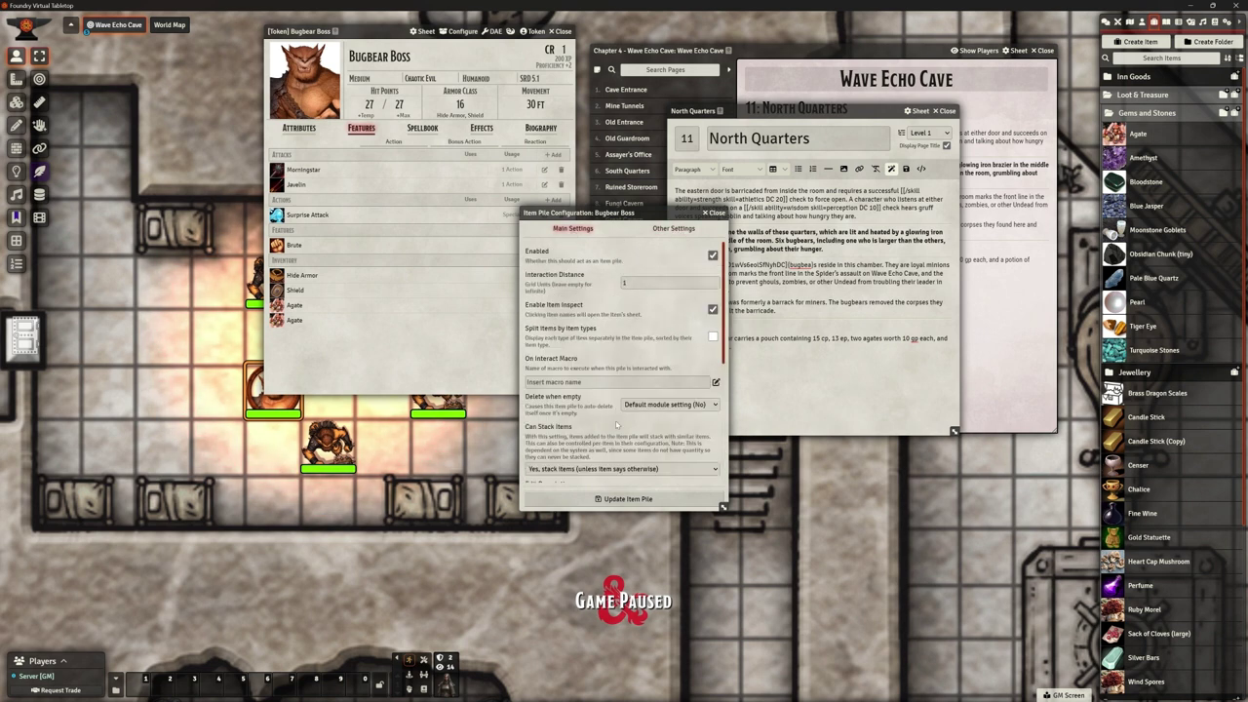
{"action": "left_click", "coordinate": [624, 499]}
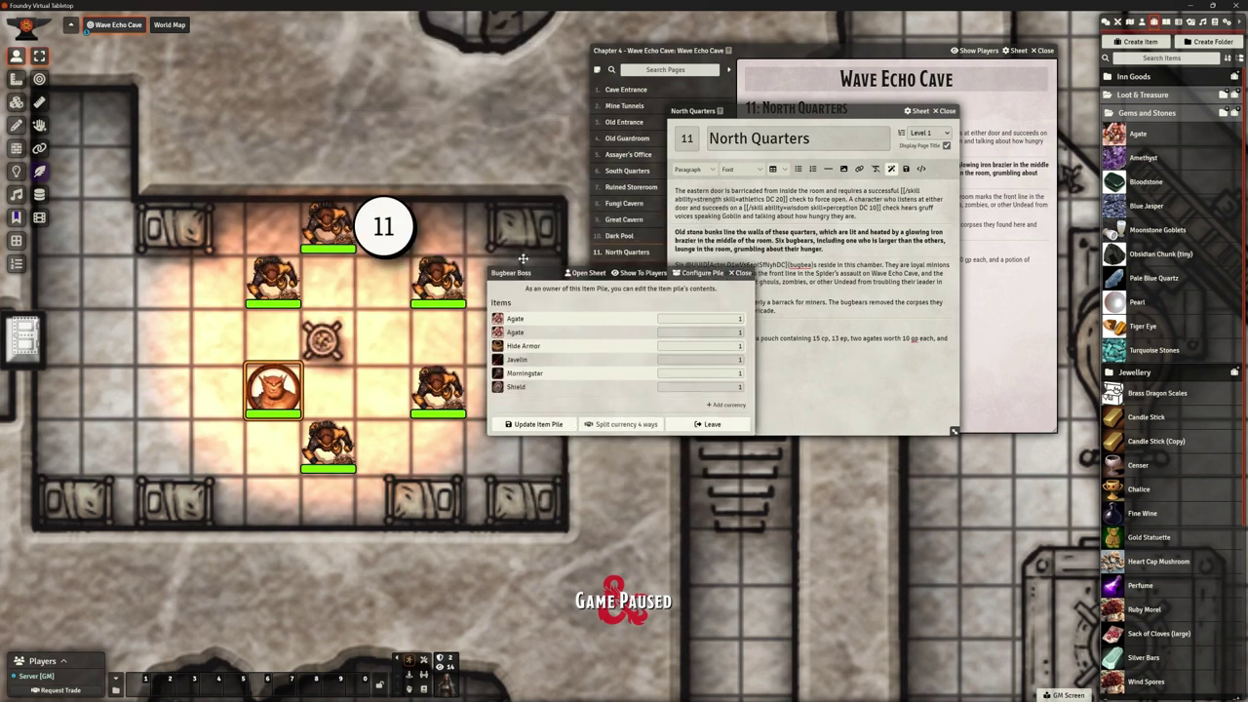
Add 13 electrum and 15 copper to the Bugbear Boss's item pile and save the pile.
{"action": "left_click_drag", "start_coordinate": [487, 265], "coordinate": [341, 170]}
{"action": "left_click", "coordinate": [560, 302]}
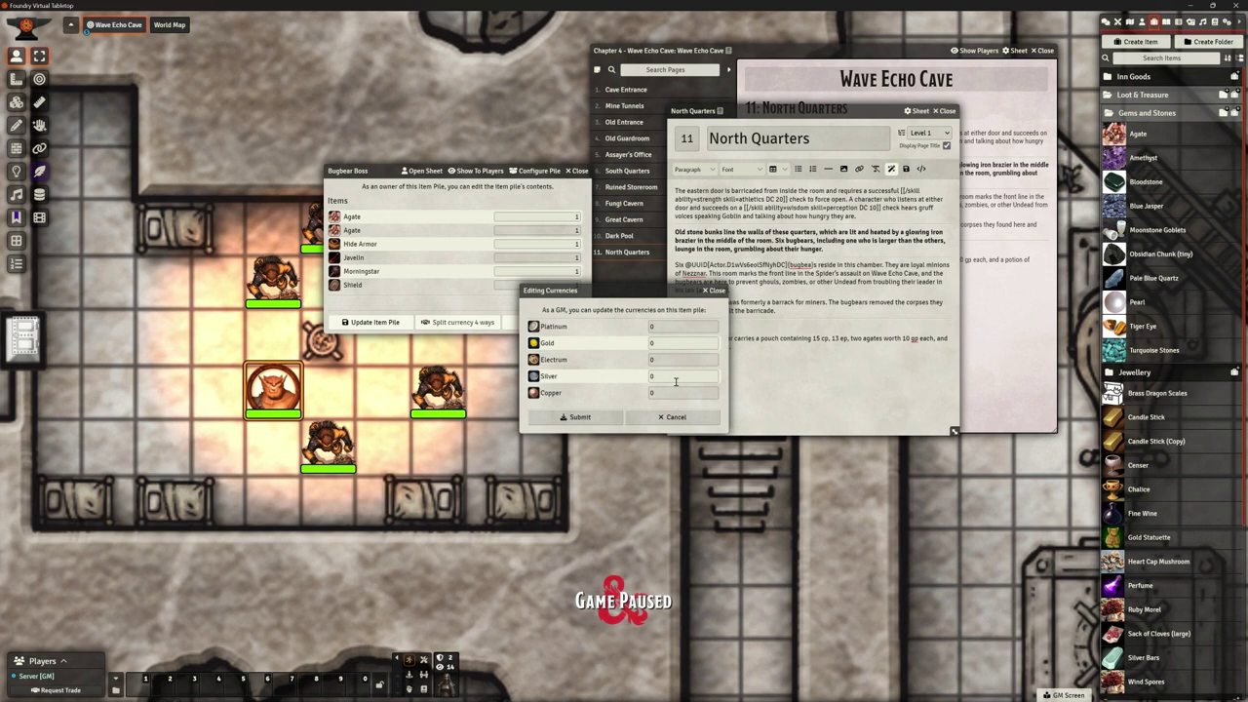
{"action": "left_click", "coordinate": [675, 394]}
{"action": "type", "text": "15"}
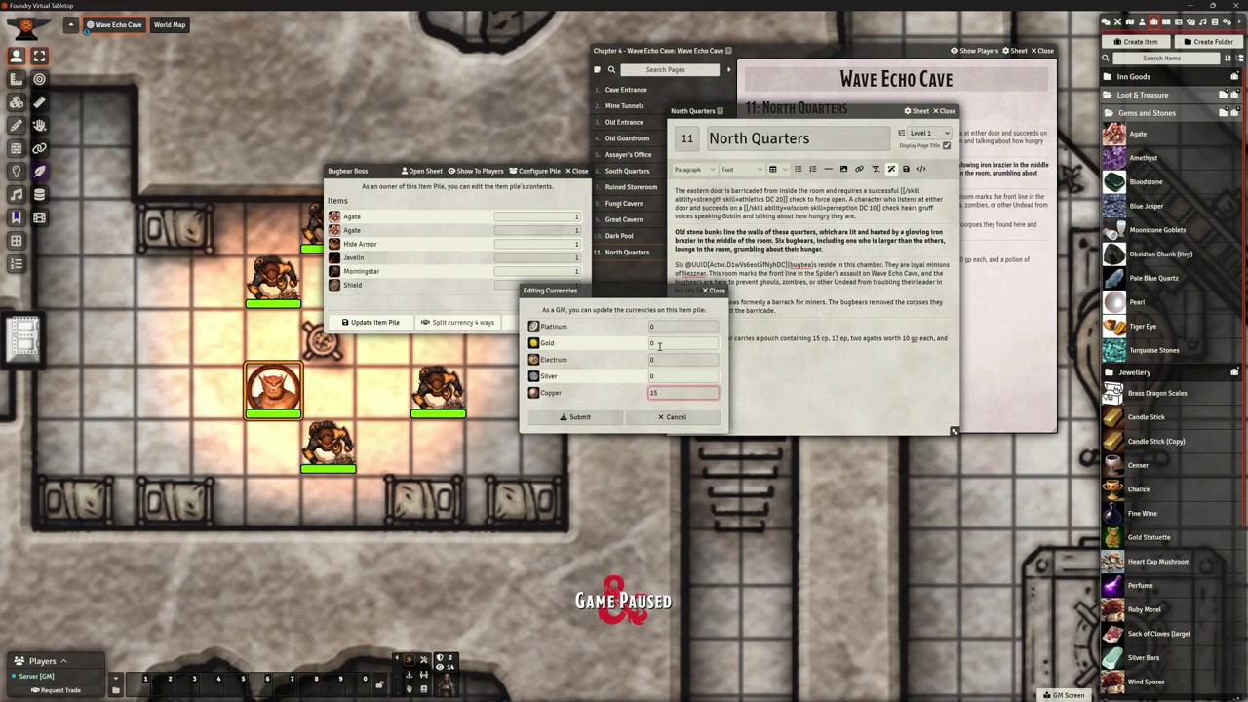
{"action": "left_click", "coordinate": [655, 359]}
{"action": "type", "text": "13"}
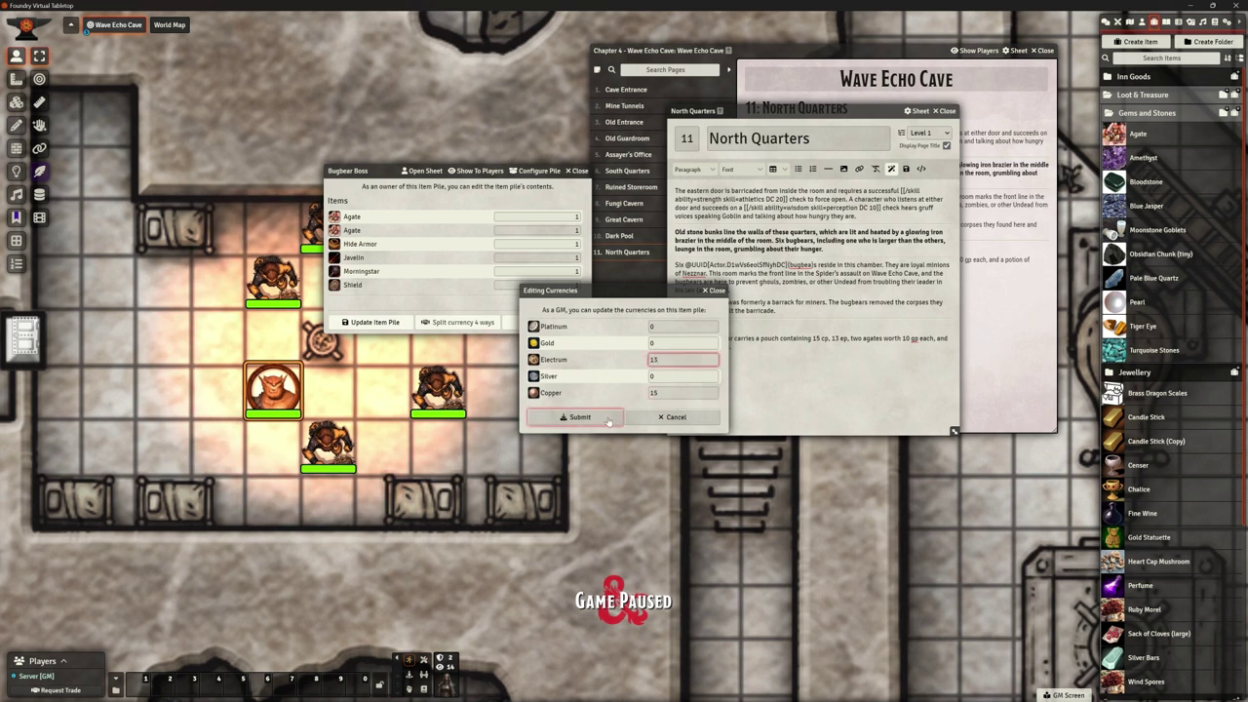
{"action": "left_click", "coordinate": [604, 420]}
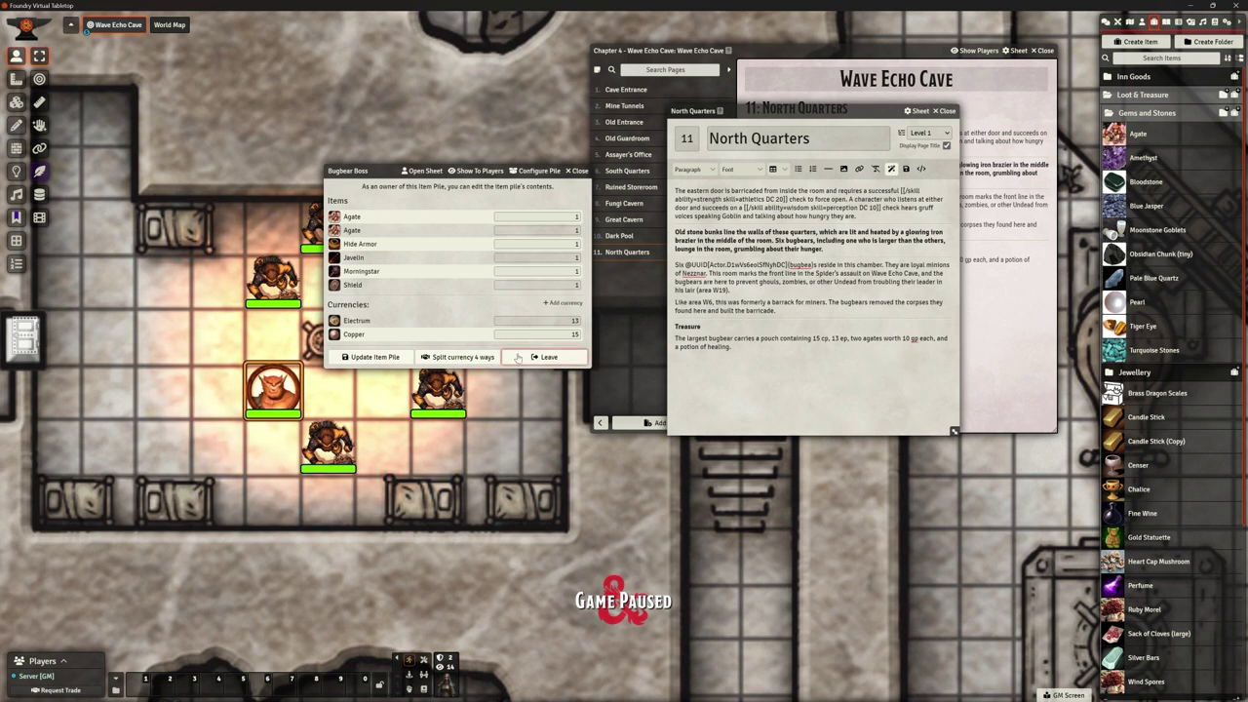
{"action": "left_click", "coordinate": [365, 358]}
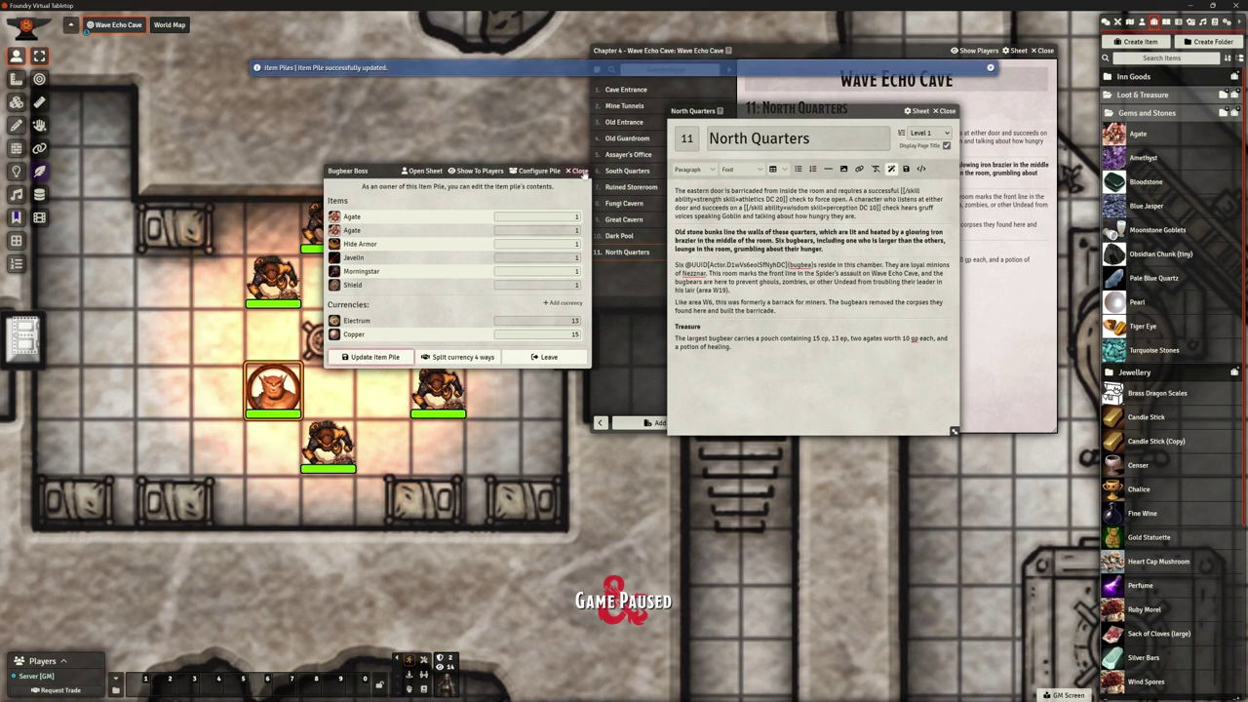
Disable the Bugbear Boss's item pile so the token acts as a normal monster, and save the configuration.
{"action": "double_click", "coordinate": [273, 390]}
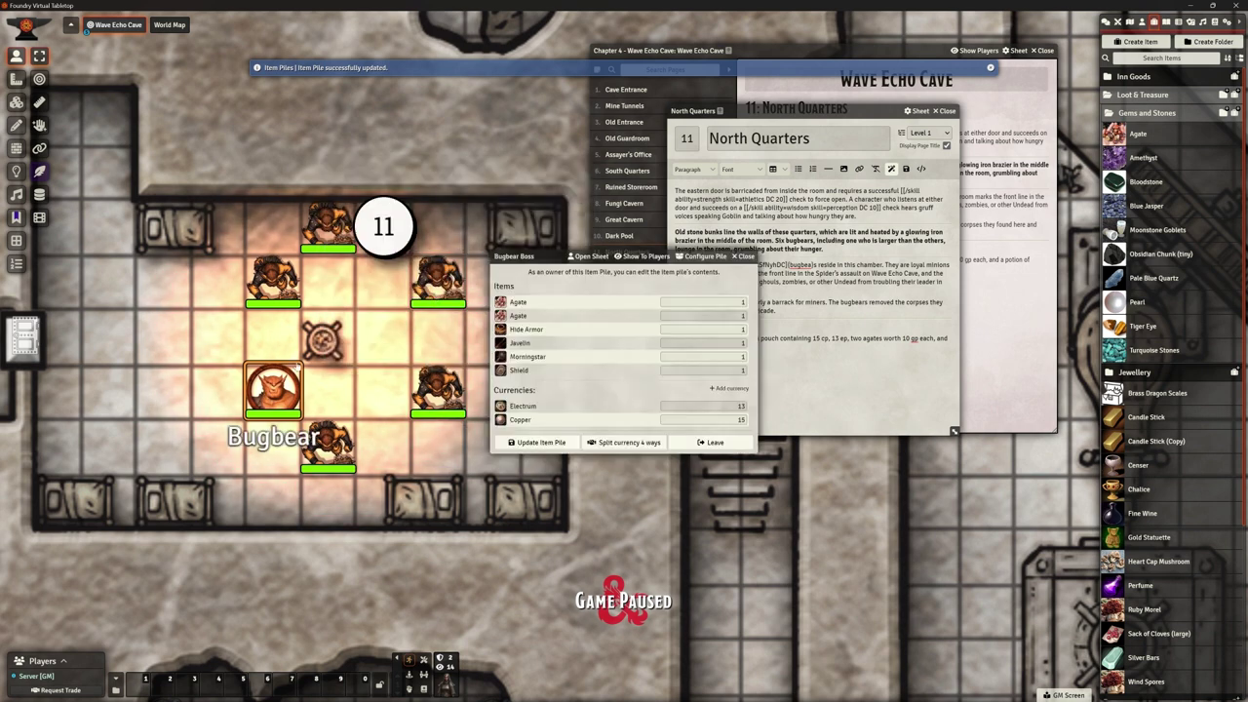
{"action": "left_click_drag", "start_coordinate": [543, 256], "coordinate": [520, 106]}
{"action": "left_click", "coordinate": [682, 107]}
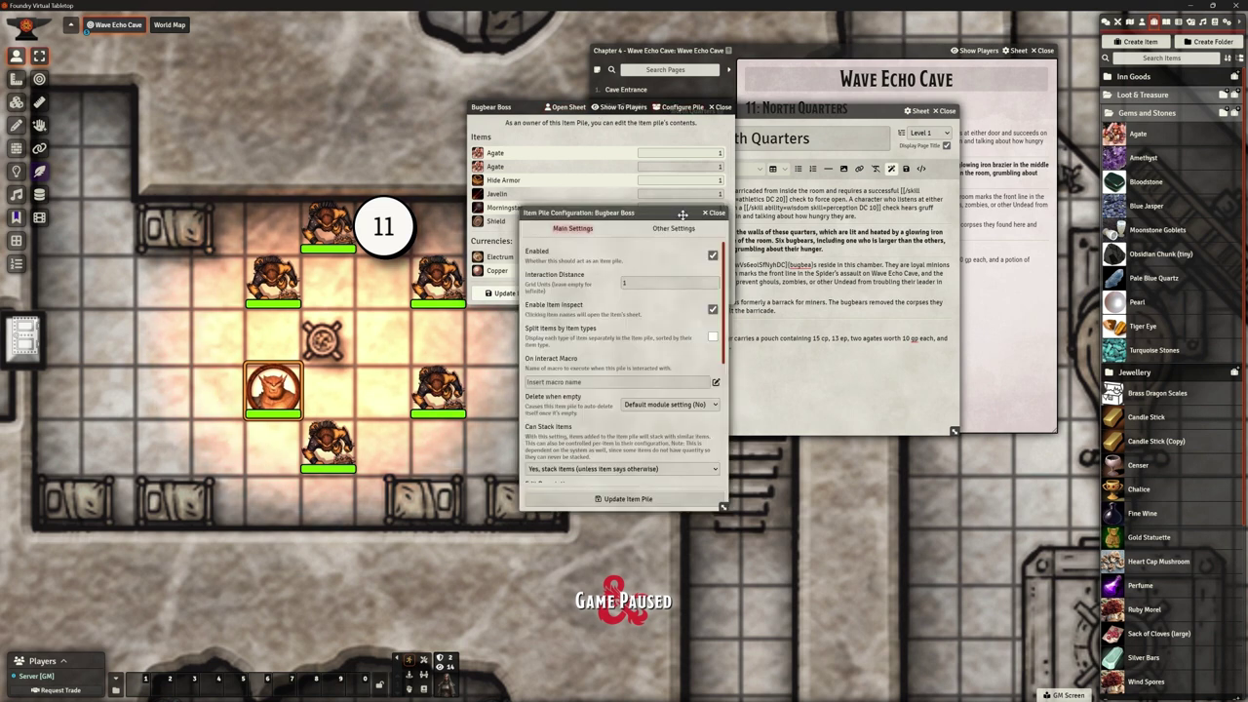
{"action": "left_click", "coordinate": [713, 255]}
{"action": "left_click", "coordinate": [624, 499]}
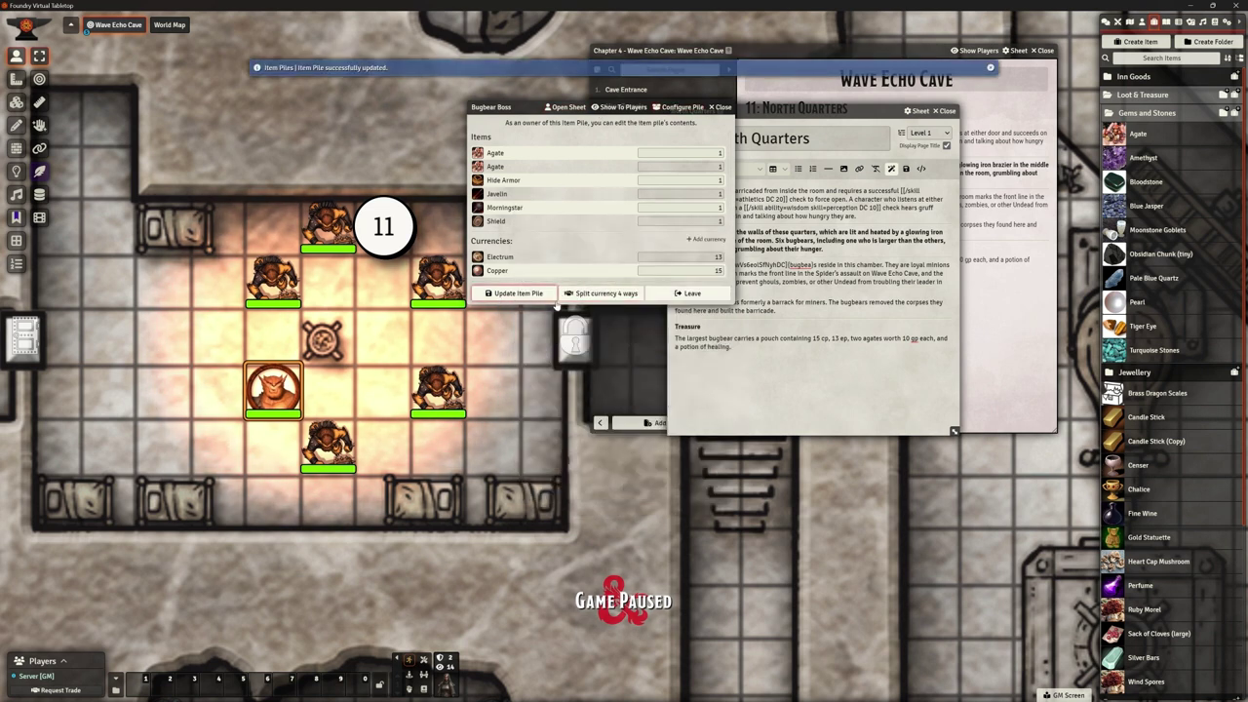
{"action": "left_click", "coordinate": [669, 294]}
Check the spellbook, effects, biography and attributes on the Bugbear Boss's sheet for the added currency.
{"action": "double_click", "coordinate": [273, 388]}
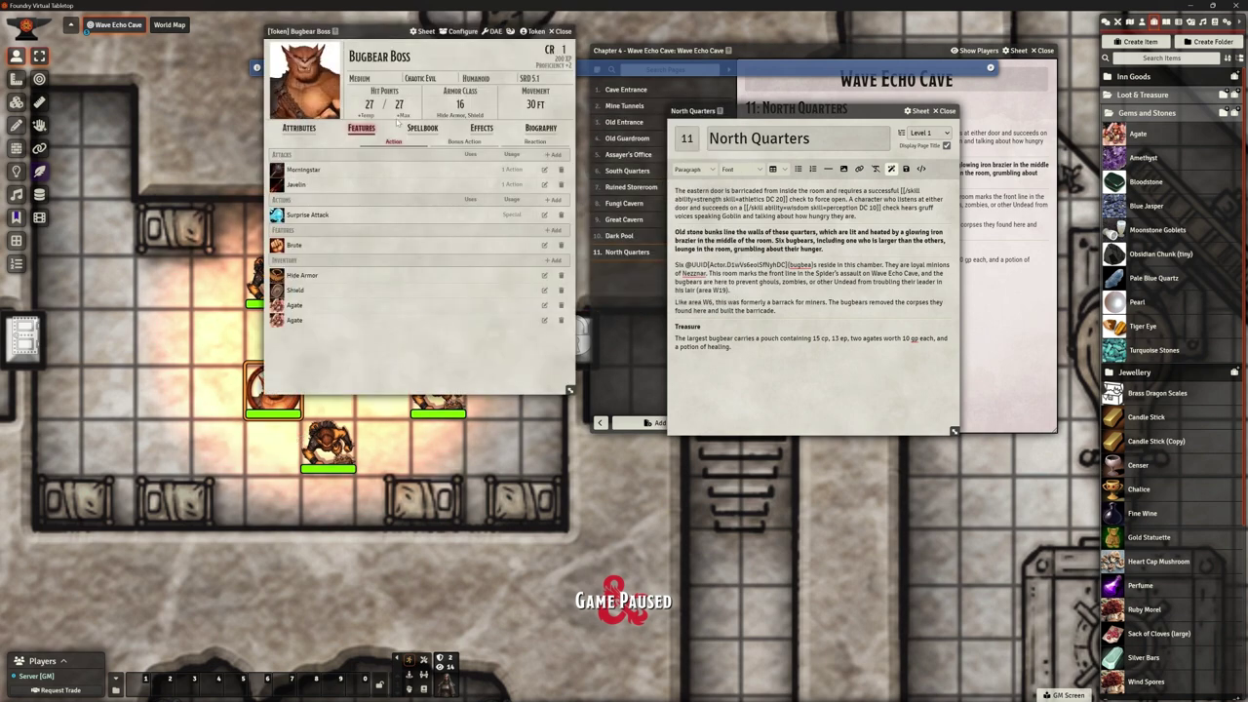
{"action": "left_click_drag", "start_coordinate": [370, 24], "coordinate": [500, 134]}
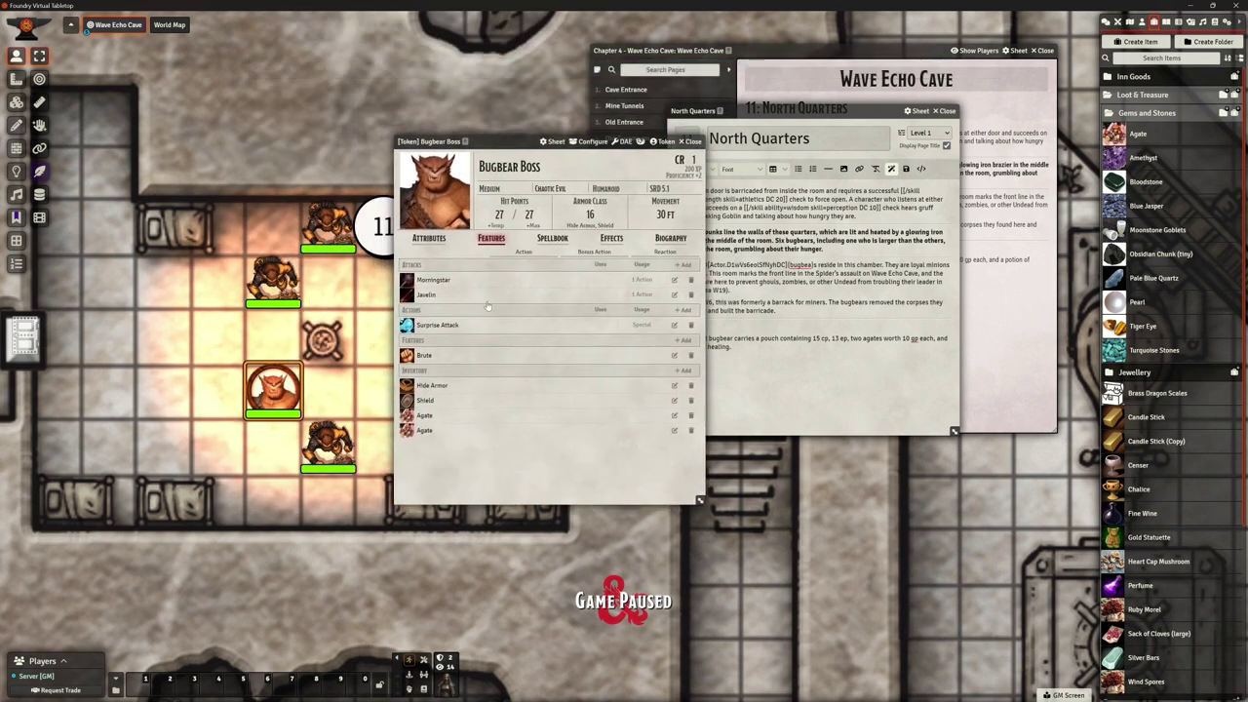
{"action": "left_click", "coordinate": [552, 238]}
{"action": "left_click", "coordinate": [611, 238]}
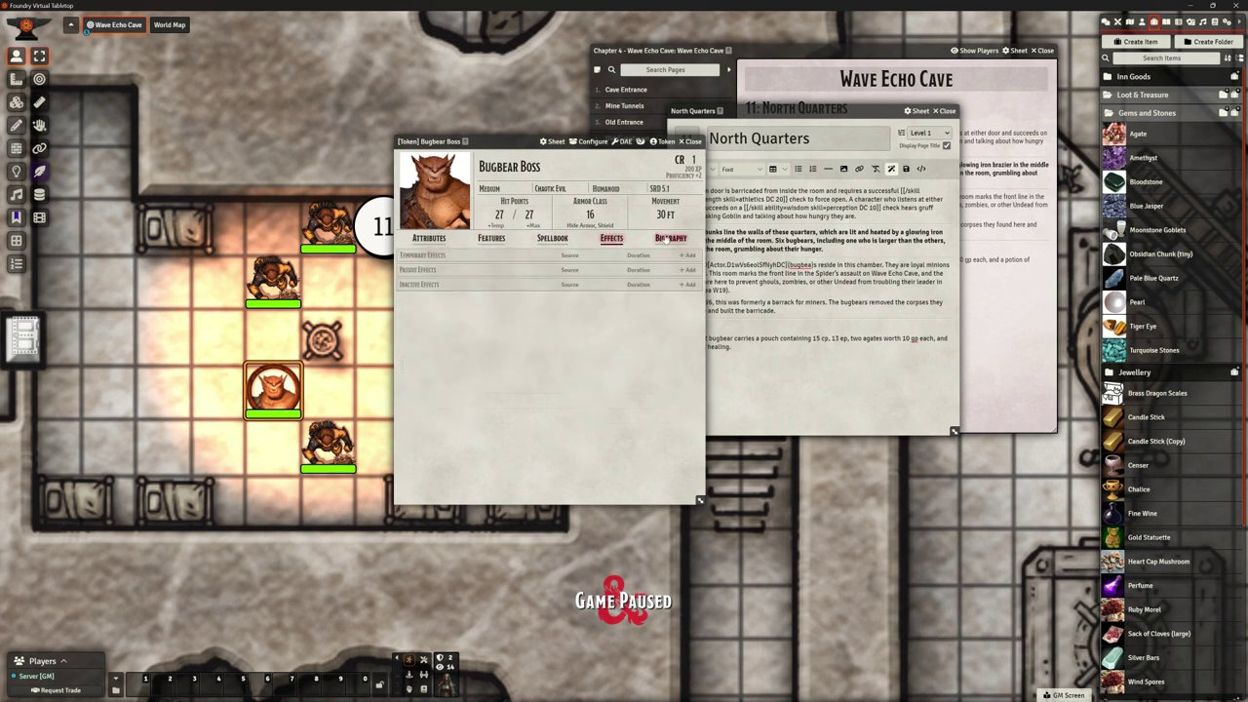
{"action": "left_click", "coordinate": [671, 238]}
{"action": "left_click", "coordinate": [424, 240]}
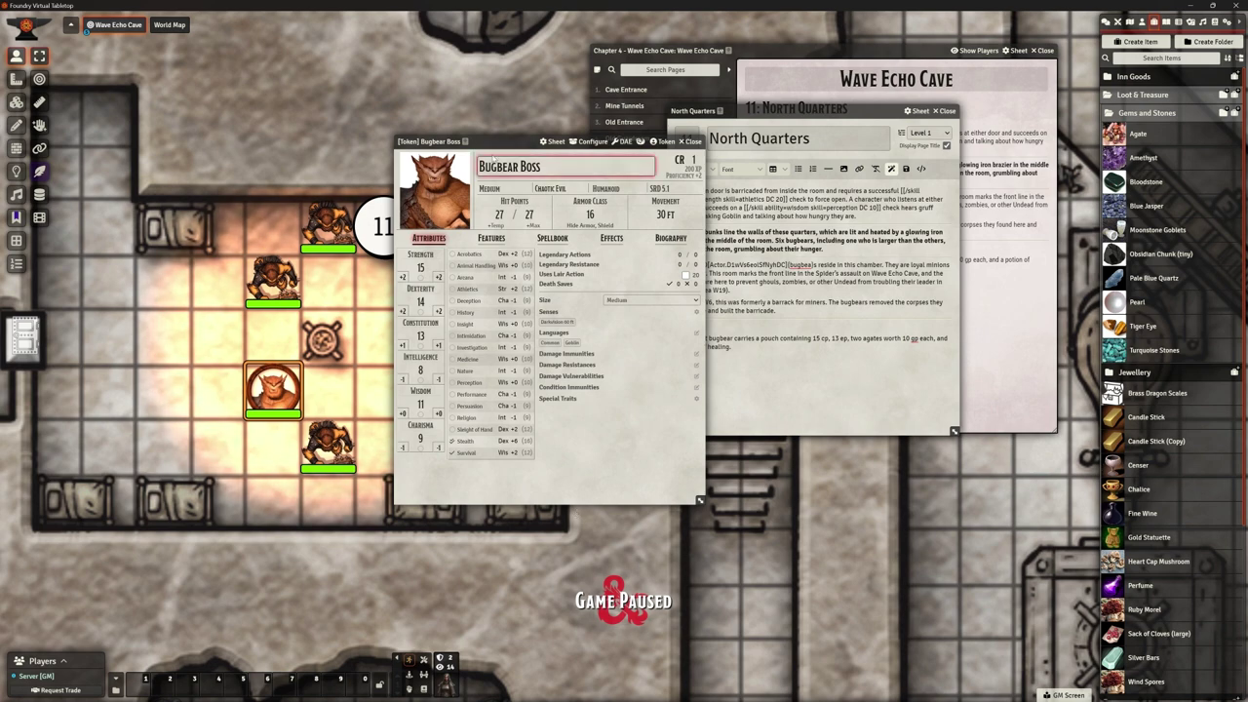
{"action": "left_click_drag", "start_coordinate": [503, 141], "coordinate": [472, 21]}
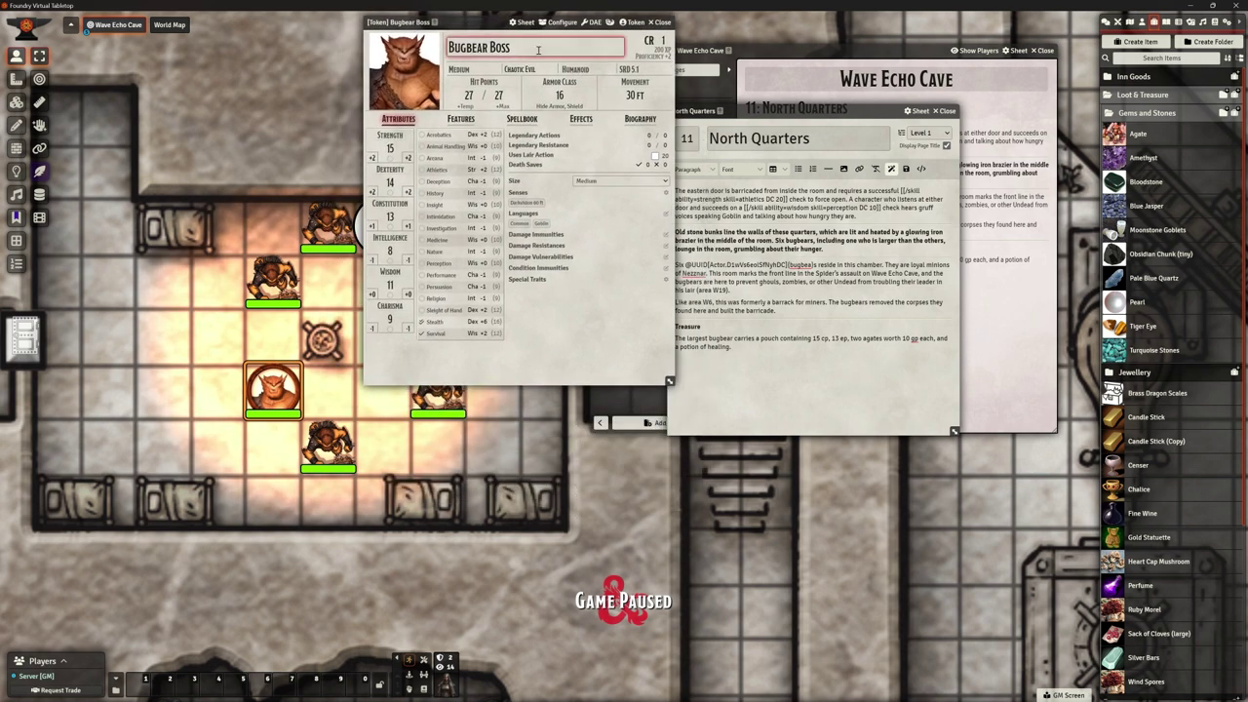
Enable the Bugbear Boss's item pile to view its loot, disable it again, and close the sheet.
{"action": "left_click", "coordinate": [560, 22]}
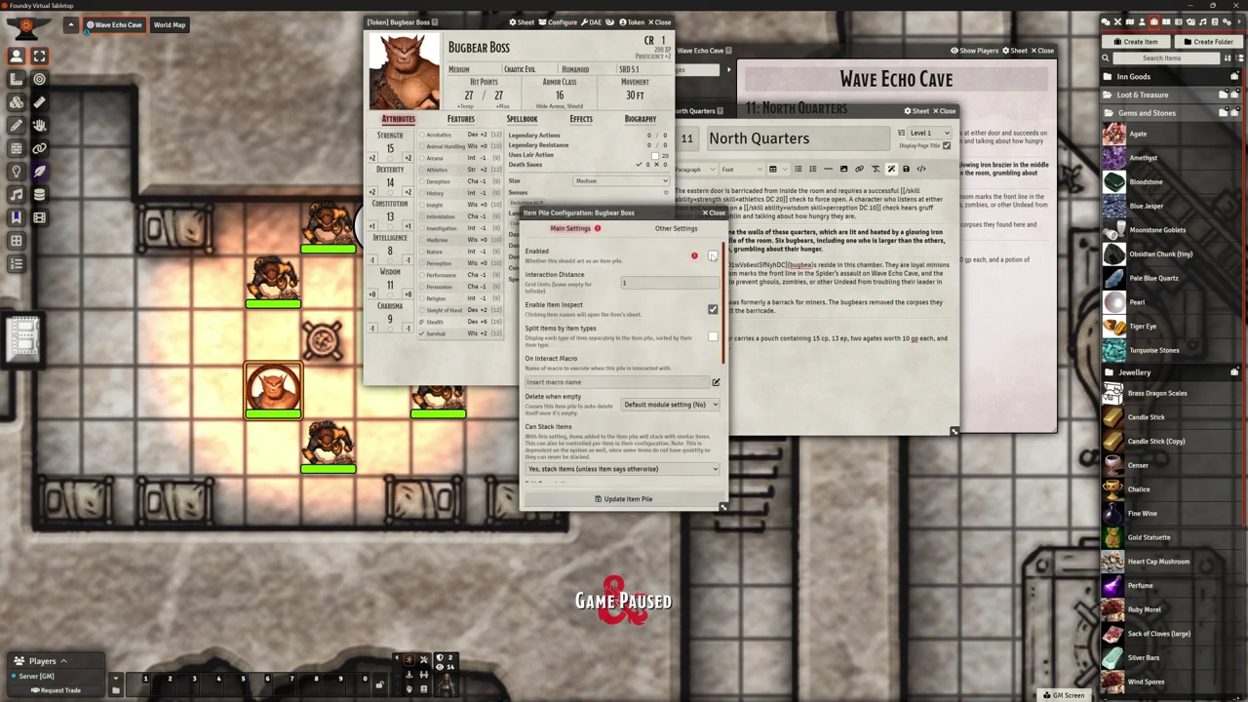
{"action": "left_click", "coordinate": [629, 498]}
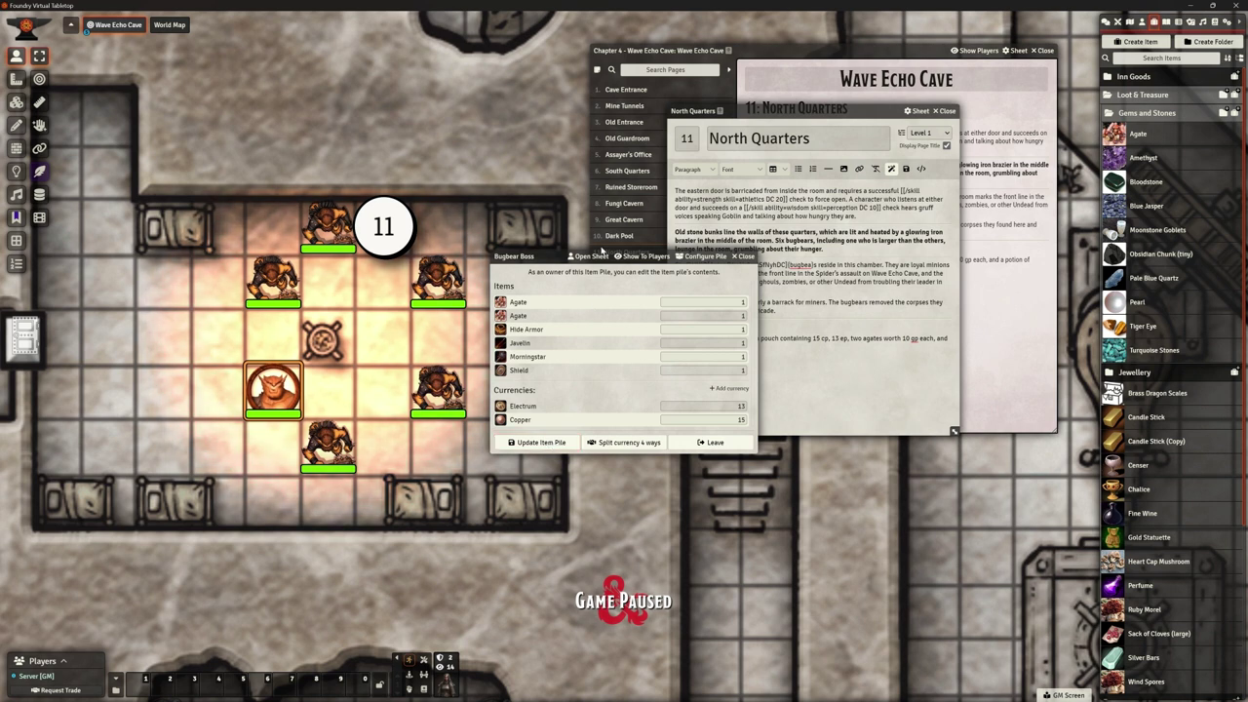
{"action": "left_click", "coordinate": [697, 256]}
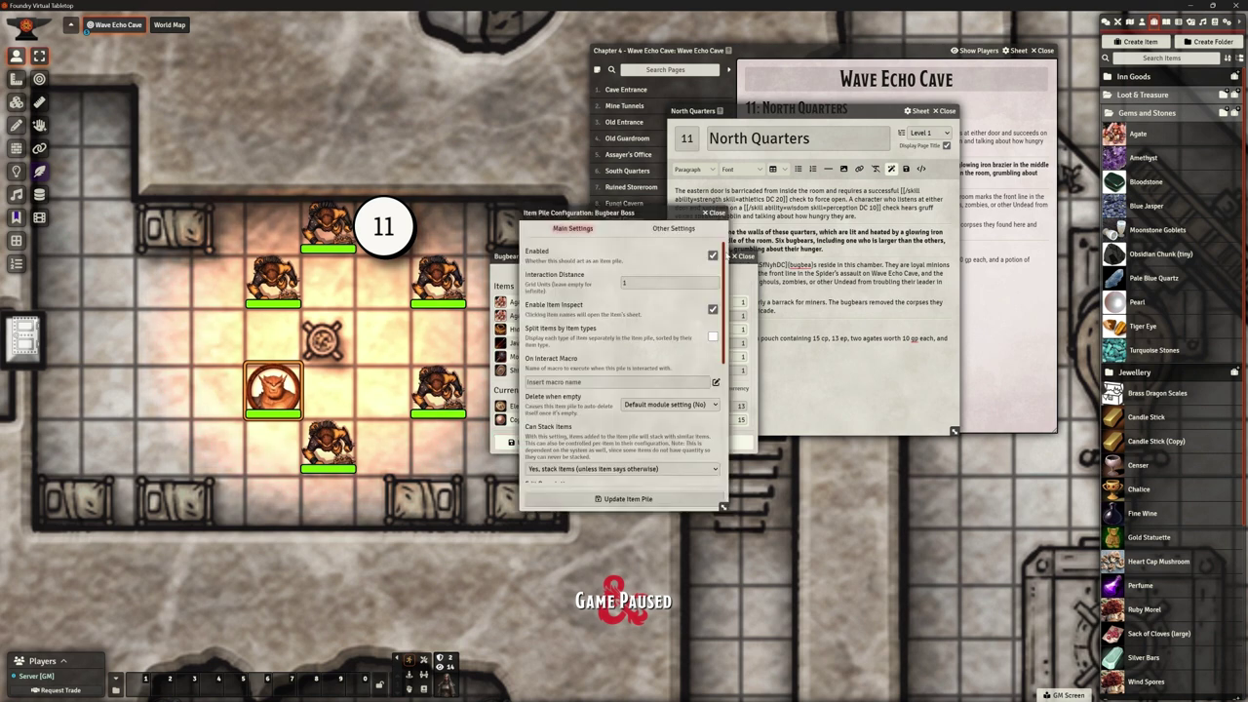
{"action": "left_click", "coordinate": [713, 255]}
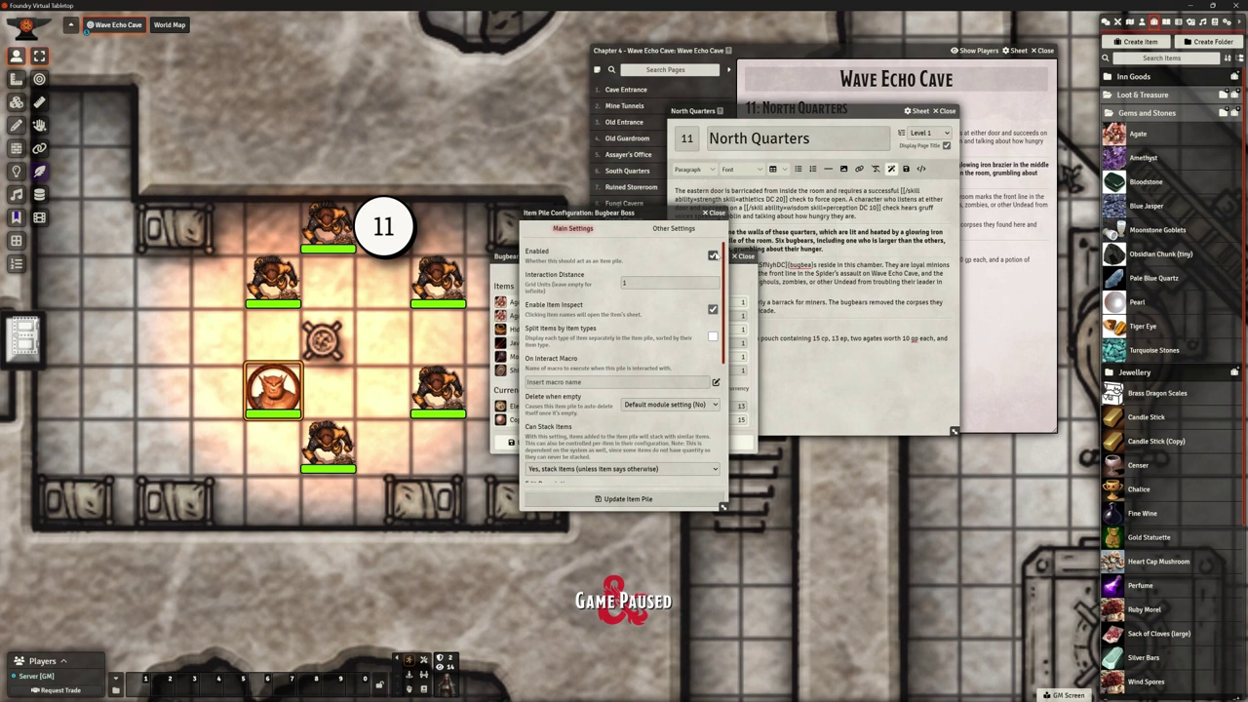
{"action": "left_click", "coordinate": [602, 499]}
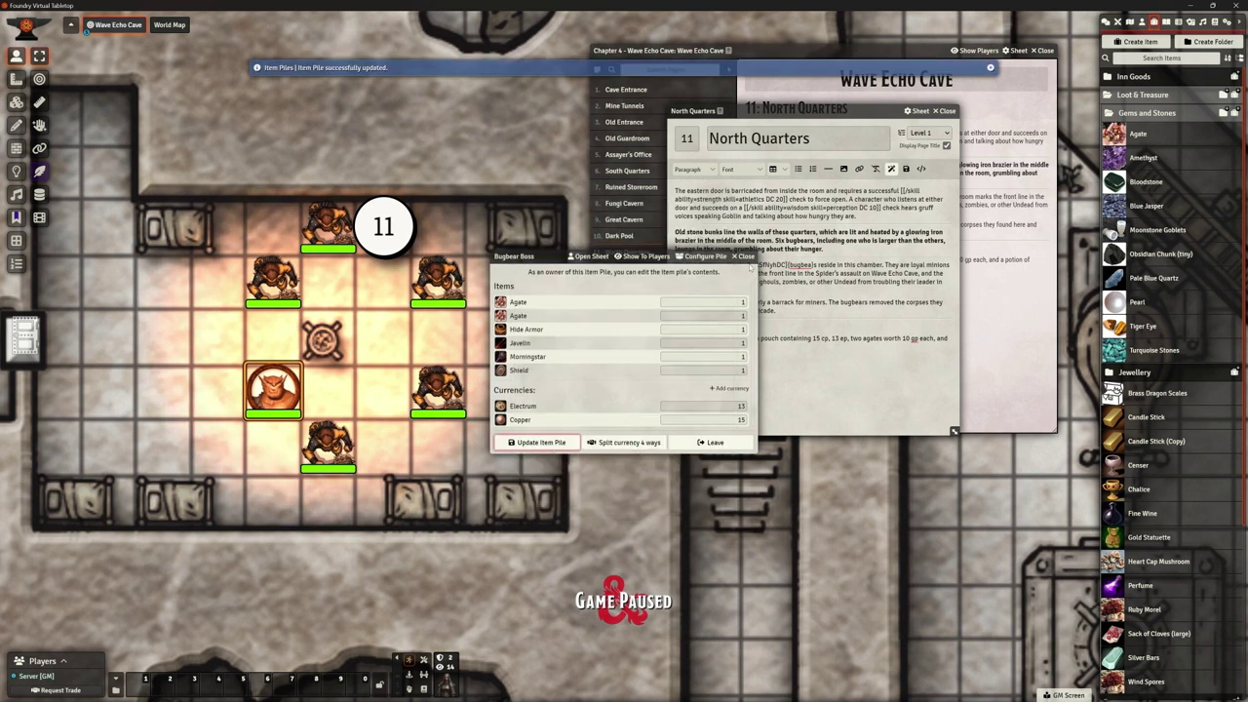
{"action": "left_click", "coordinate": [746, 256]}
{"action": "double_click", "coordinate": [332, 226]}
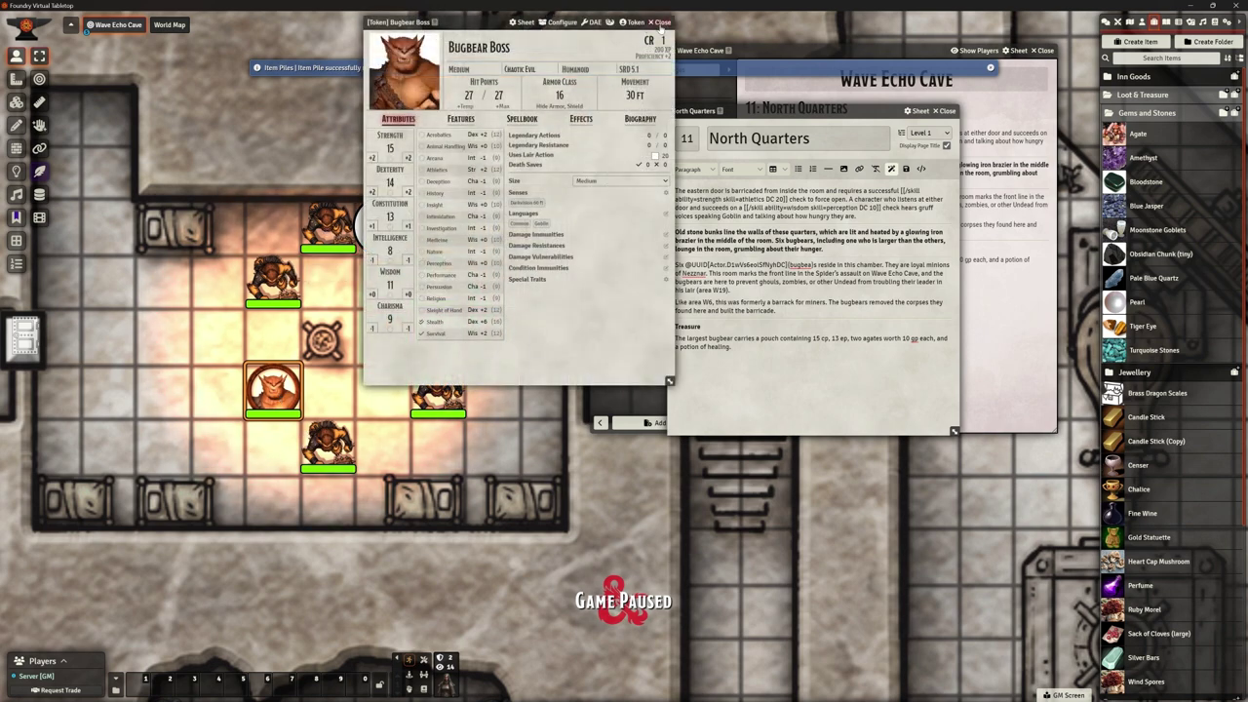
{"action": "left_click", "coordinate": [662, 21]}
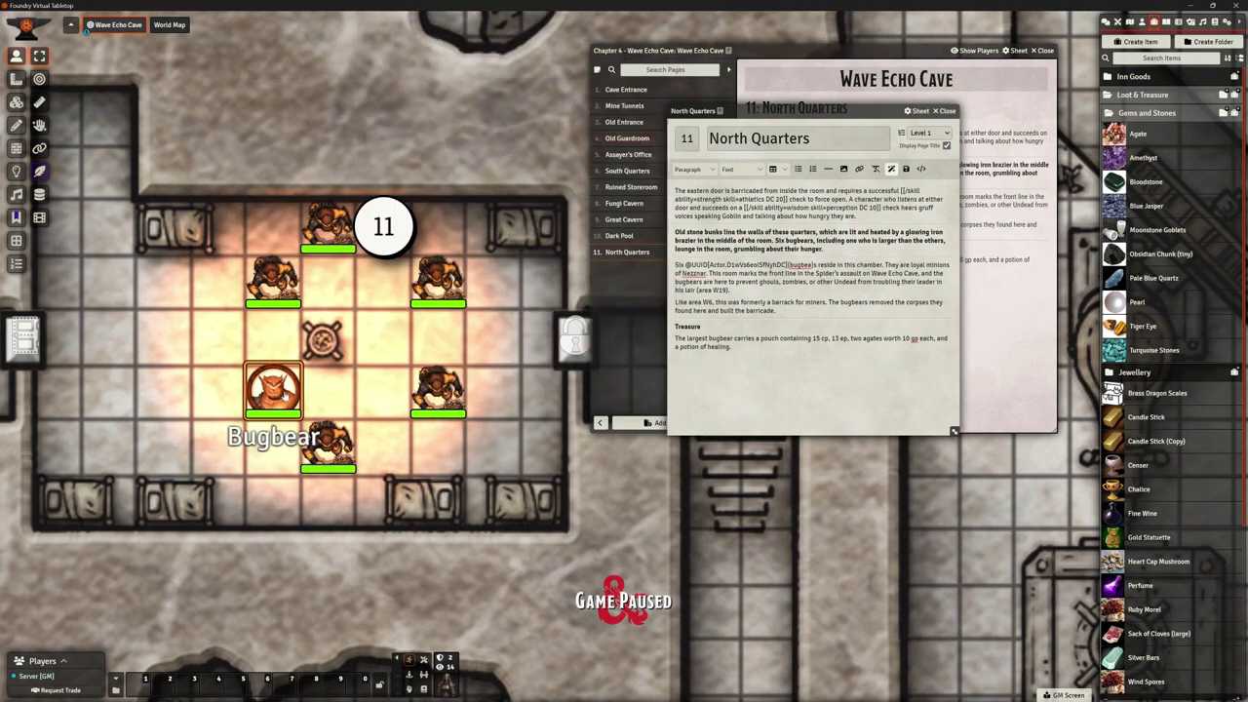
Examine the Bugbear Boss's item pile configuration and close it without saving.
{"action": "double_click", "coordinate": [275, 391]}
{"action": "left_click", "coordinate": [558, 21]}
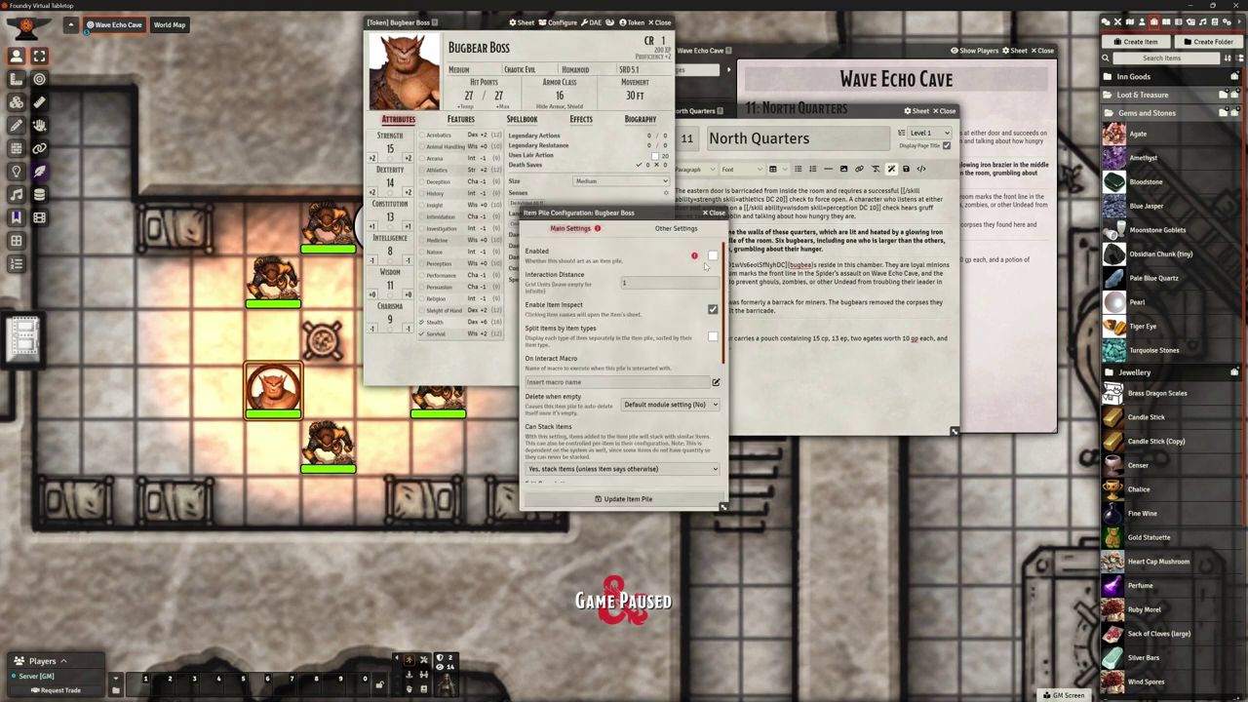
{"action": "left_click", "coordinate": [713, 255]}
{"action": "left_click", "coordinate": [713, 255]}
{"action": "left_click", "coordinate": [713, 213]}
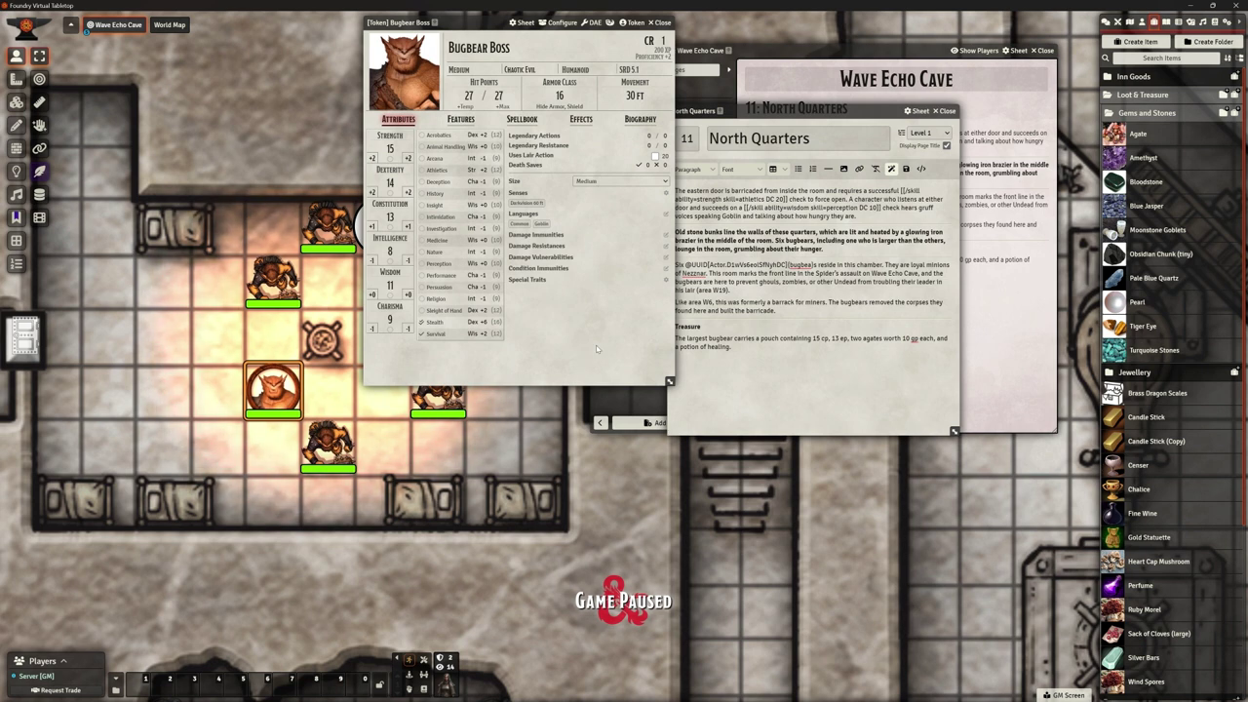
{"action": "left_click", "coordinate": [610, 21]}
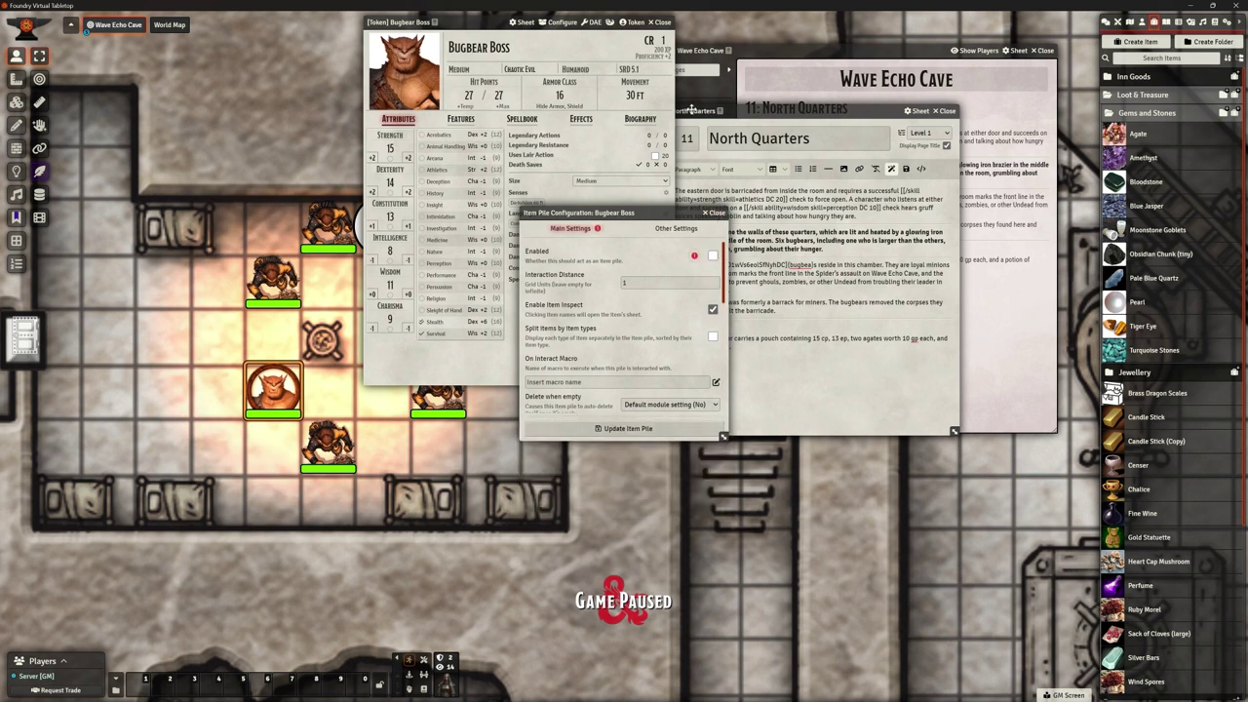
{"action": "key", "text": "Escape"}
{"action": "key", "text": "Escape"}
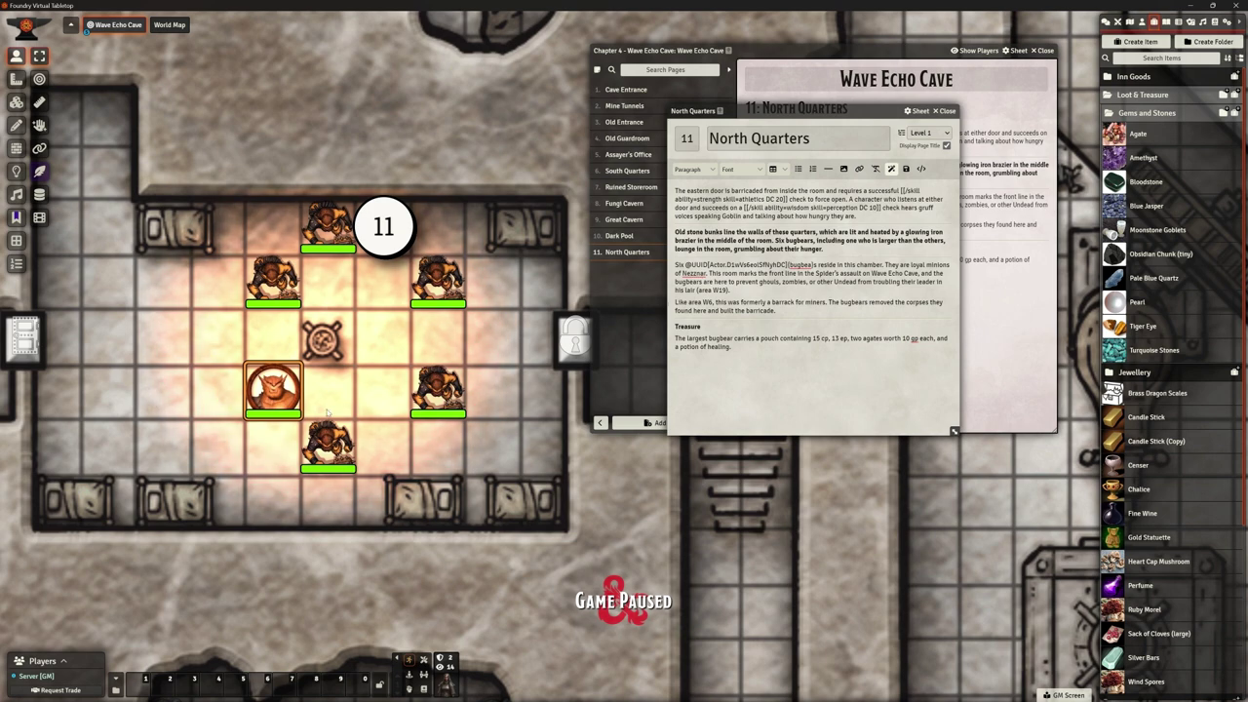
Add a Potion of Healing from the Potions folder to the Bugbear Boss's inventory, check its features, and close the sheet.
{"action": "double_click", "coordinate": [274, 390]}
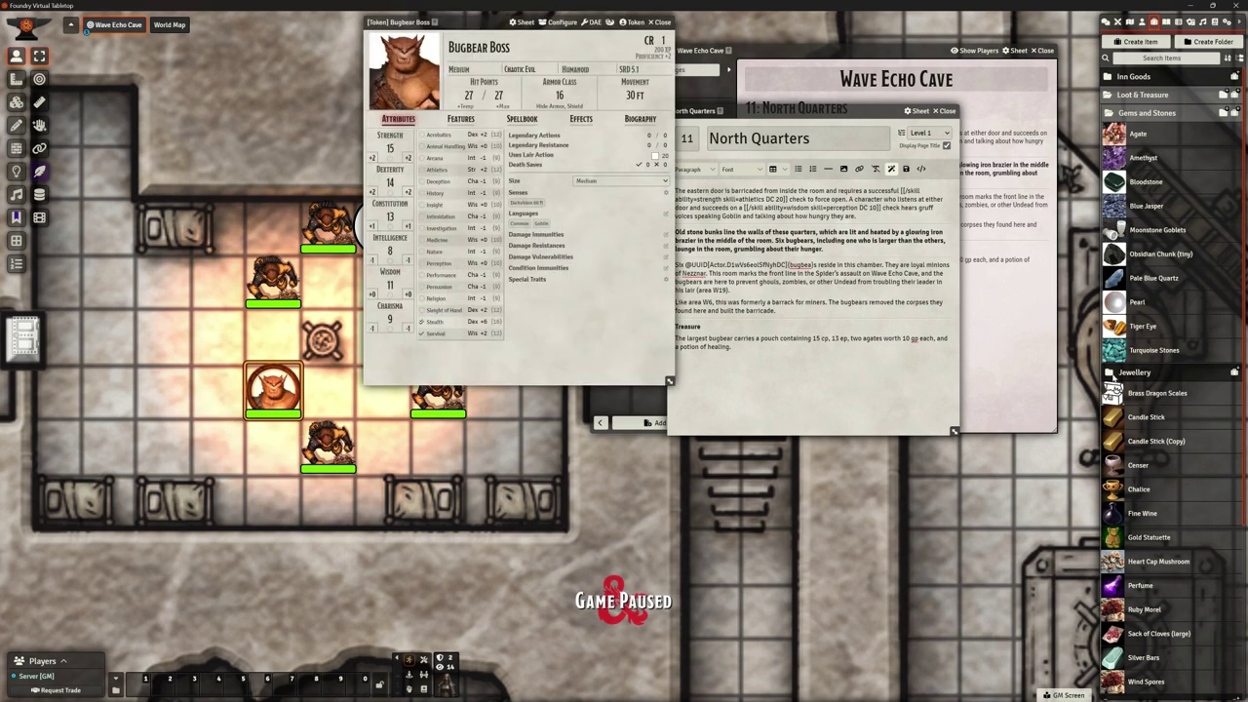
{"action": "left_click", "coordinate": [1142, 113]}
{"action": "left_click", "coordinate": [1135, 132]}
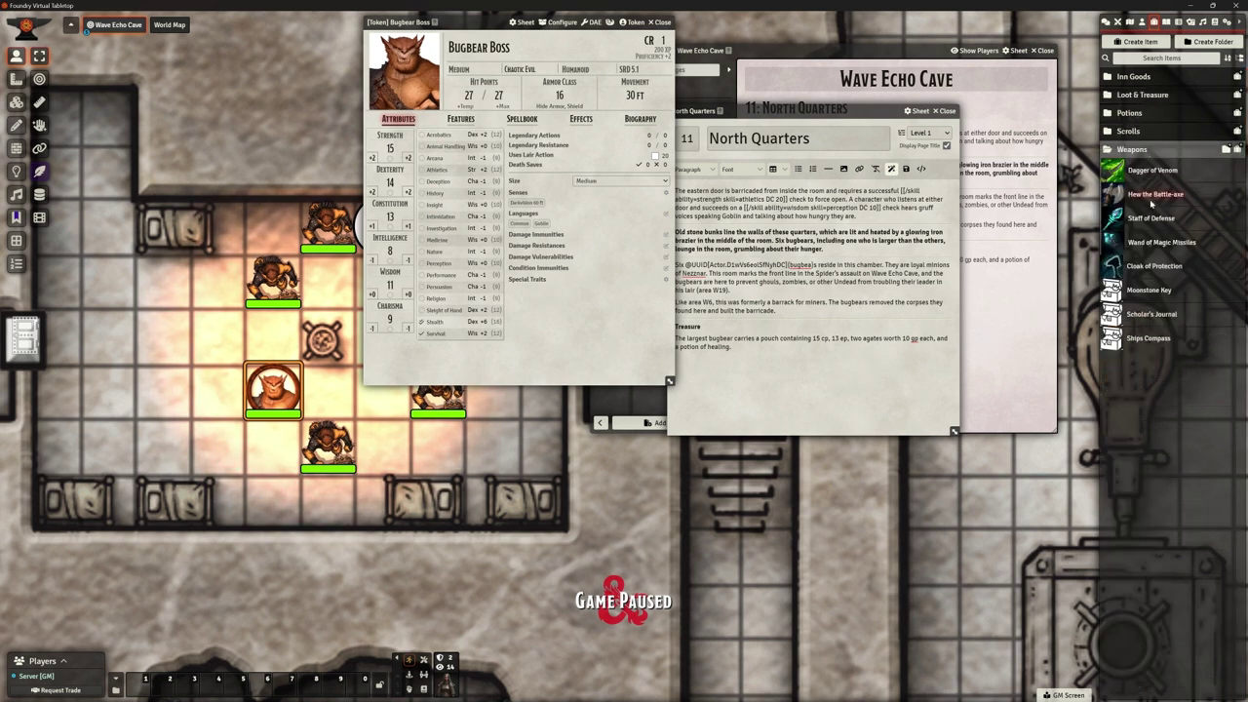
{"action": "left_click", "coordinate": [1131, 114]}
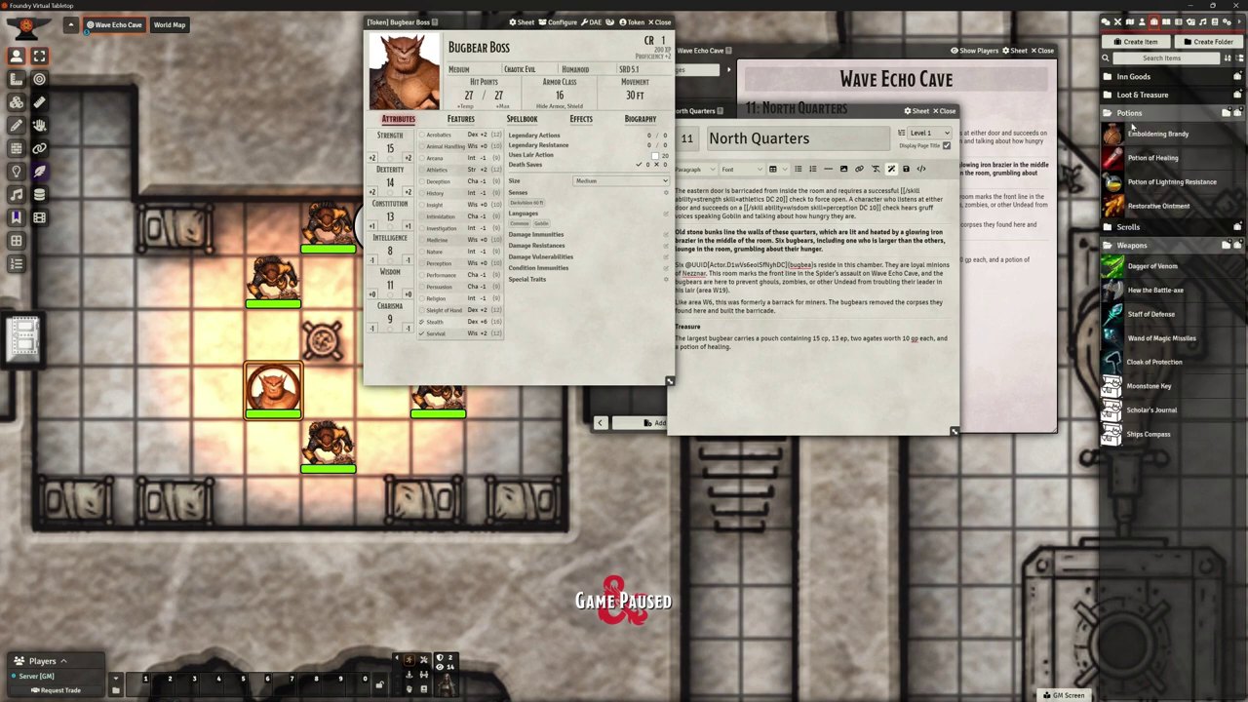
{"action": "left_click_drag", "start_coordinate": [1147, 164], "coordinate": [565, 327]}
{"action": "left_click", "coordinate": [462, 119]}
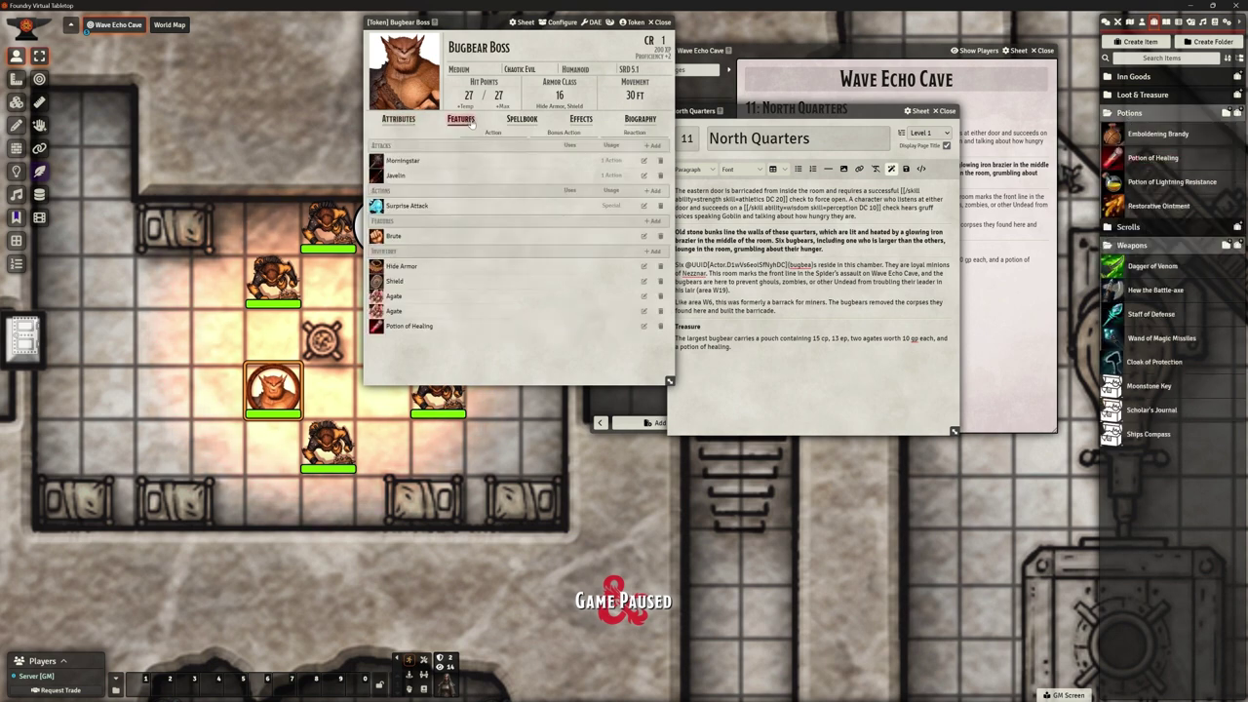
{"action": "left_click", "coordinate": [662, 22]}
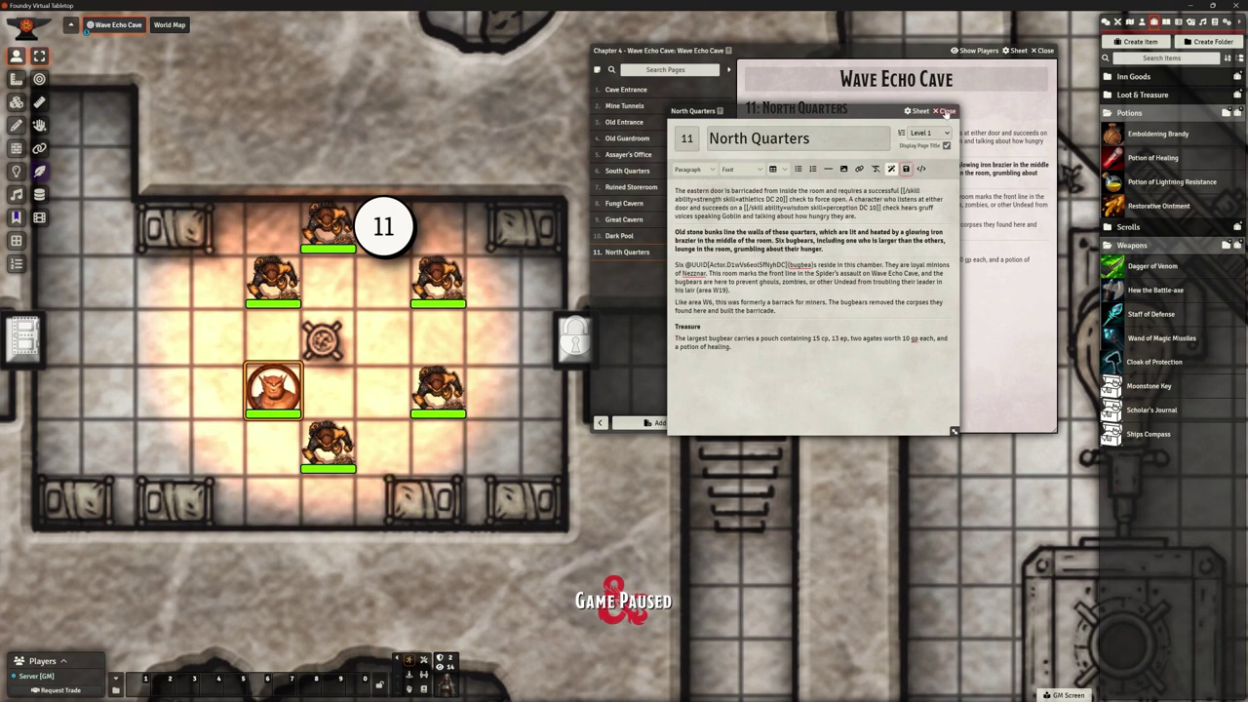
Close the editor of the North Quarters journal page.
{"action": "left_click", "coordinate": [946, 112]}
{"action": "scroll", "coordinate": [181, 261], "scroll_direction": "down", "scroll_amount": 2}
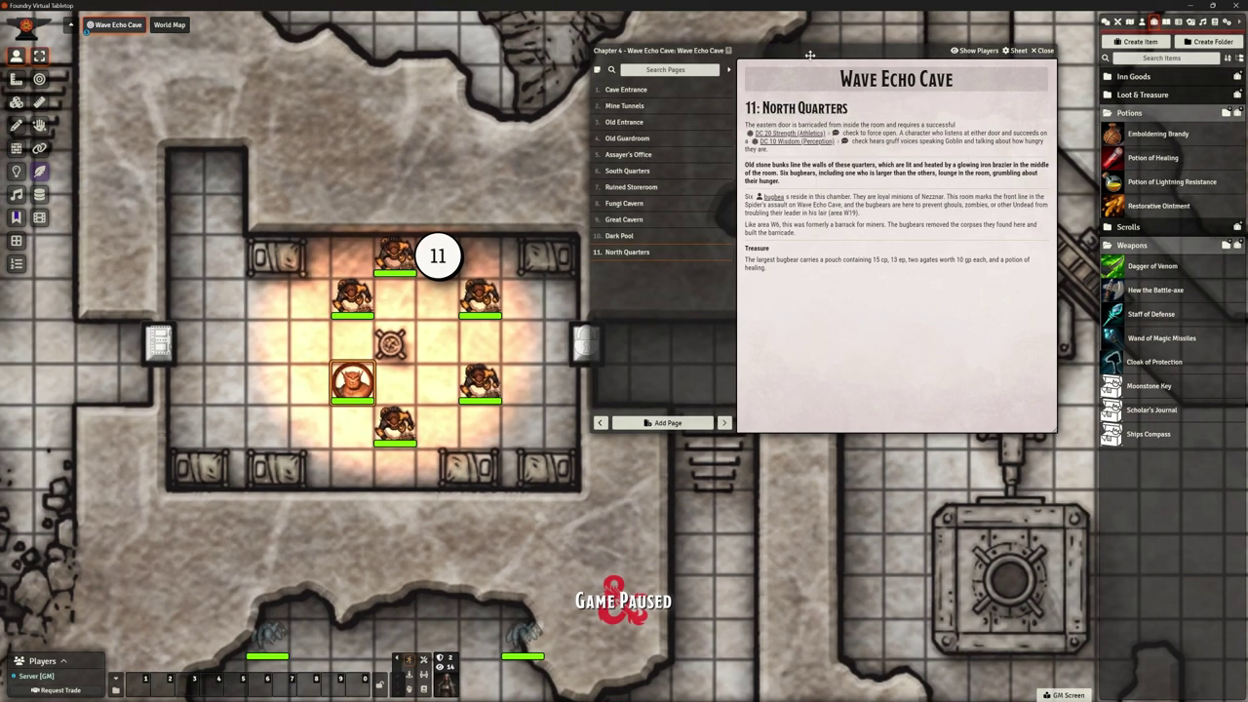
Add a Map Location page named "Smelter Cavern" to the Wave Echo Cave journal.
{"action": "left_click_drag", "start_coordinate": [808, 50], "coordinate": [862, 63]}
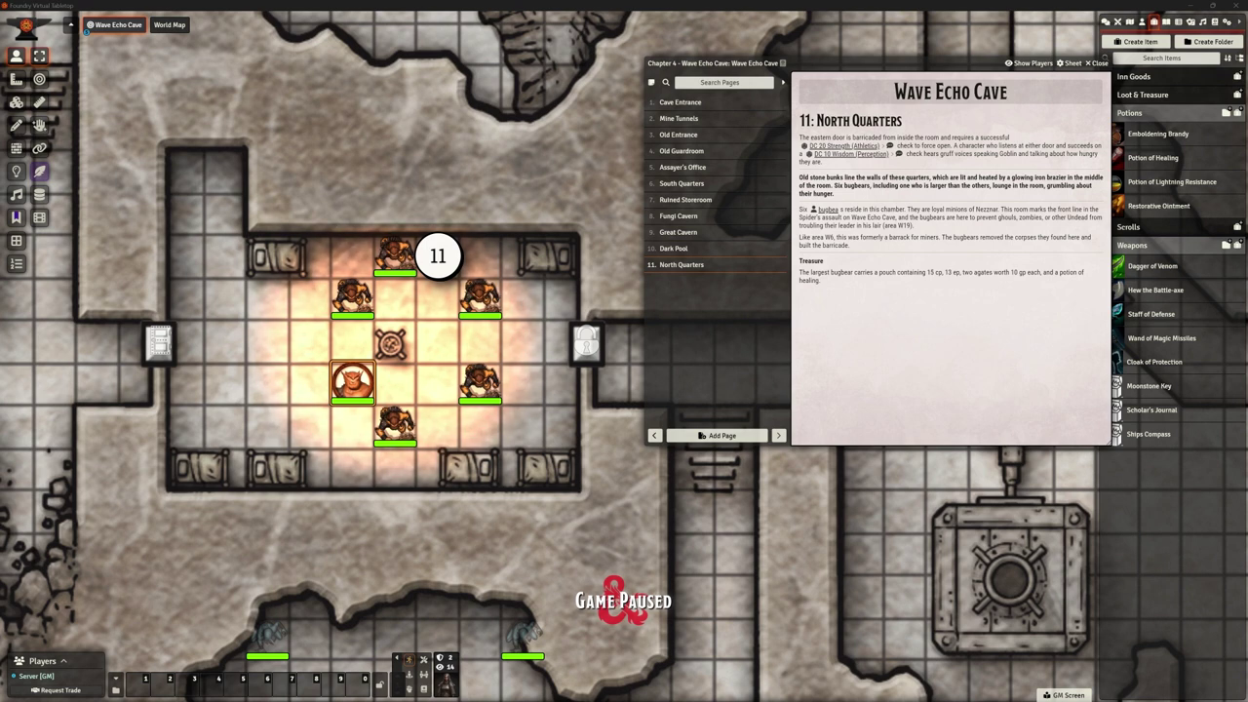
{"action": "left_click", "coordinate": [88, 26]}
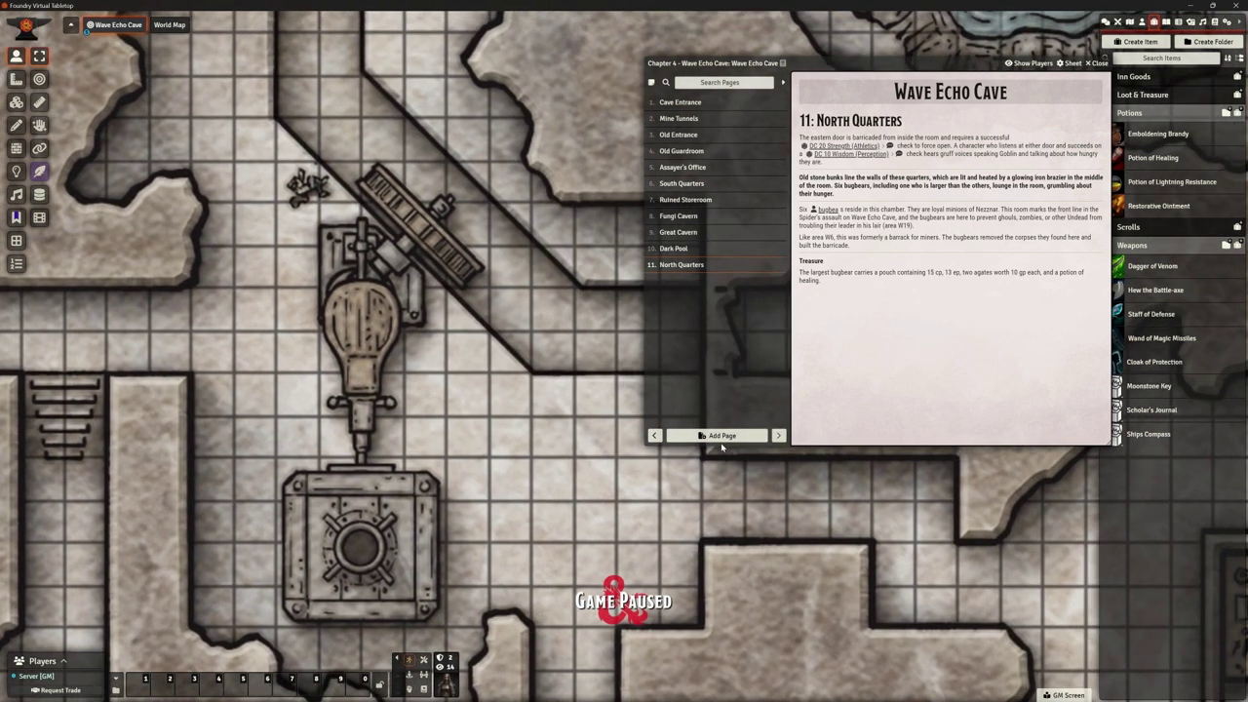
{"action": "left_click", "coordinate": [722, 437]}
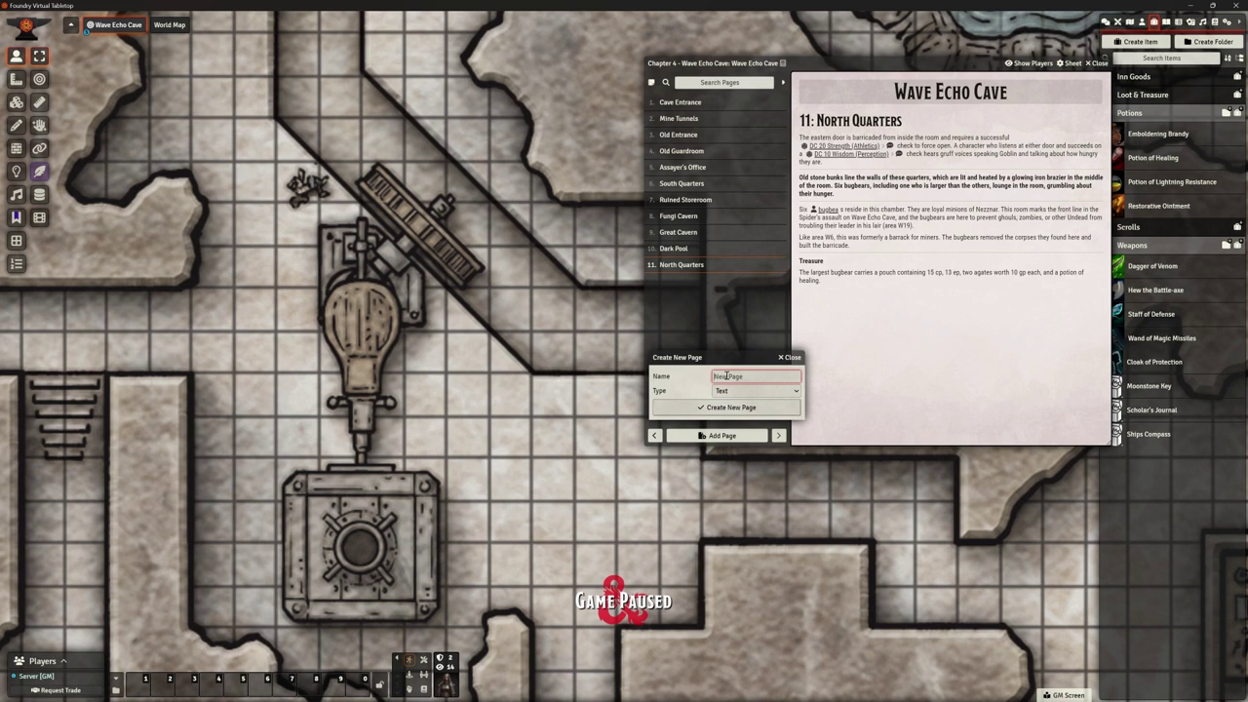
{"action": "type", "text": "12"}
{"action": "key", "text": "BackSpace"}
{"action": "type", "text": "Smelter Cavern"}
{"action": "left_click", "coordinate": [733, 391]}
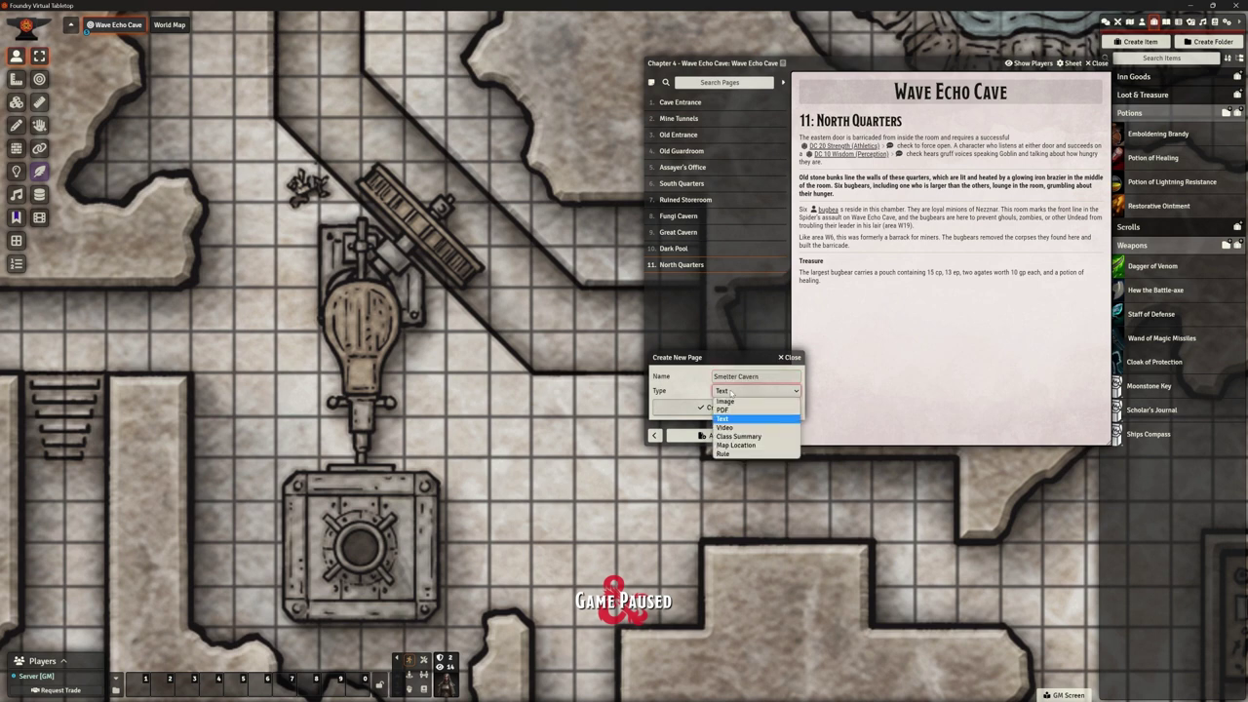
{"action": "left_click", "coordinate": [741, 440]}
{"action": "left_click", "coordinate": [708, 408]}
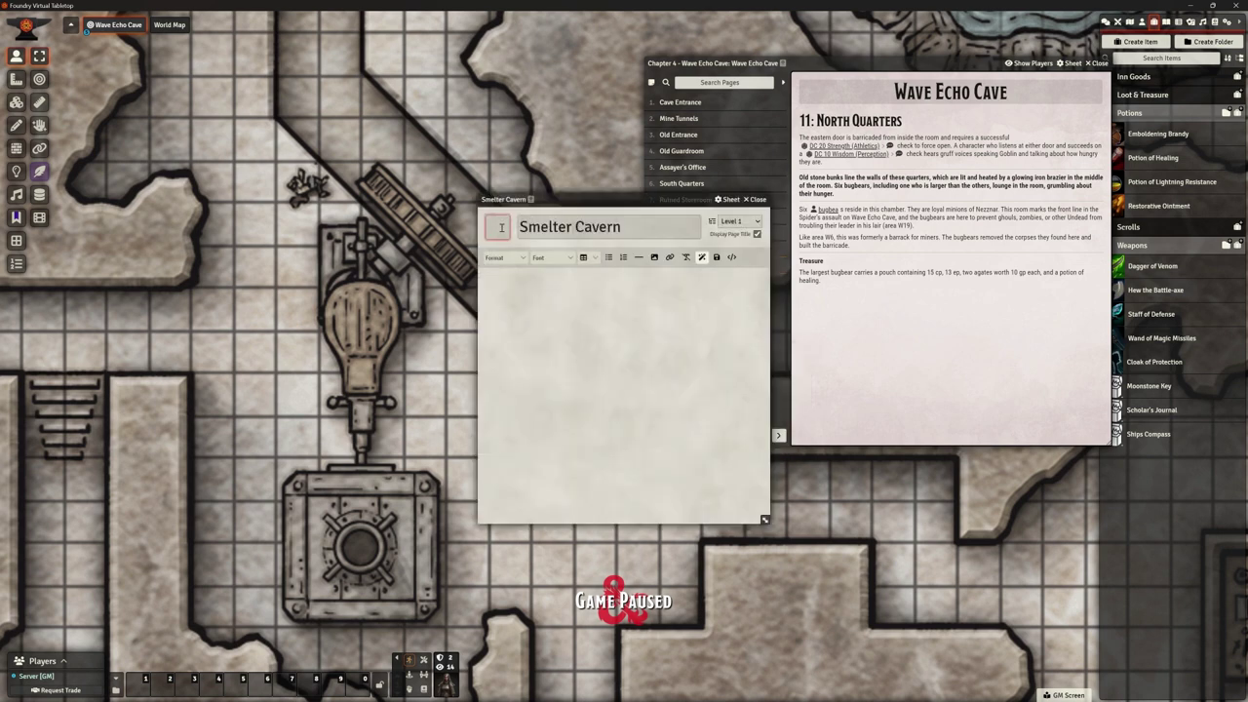
Give the Smelter Cavern page the location code 12 and place its map note beside the furnace, keeping the default note settings.
{"action": "type", "text": "12"}
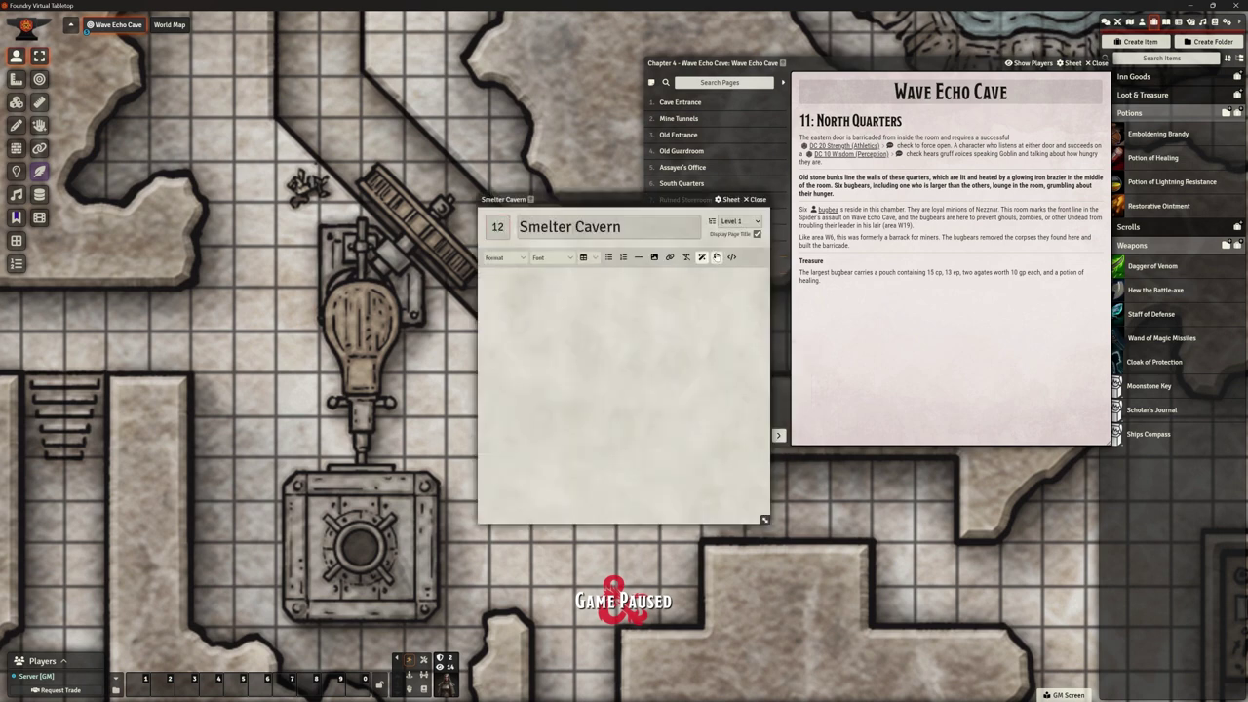
{"action": "left_click_drag", "start_coordinate": [637, 199], "coordinate": [968, 275]}
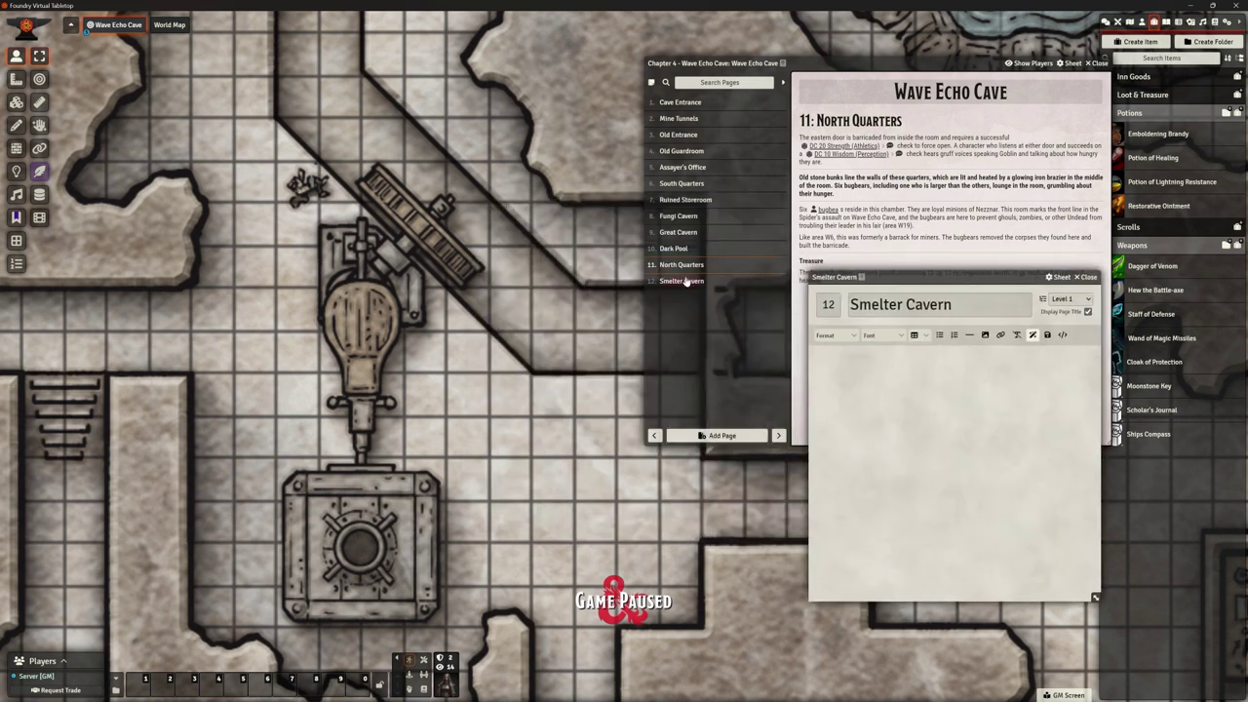
{"action": "left_click_drag", "start_coordinate": [684, 281], "coordinate": [470, 441]}
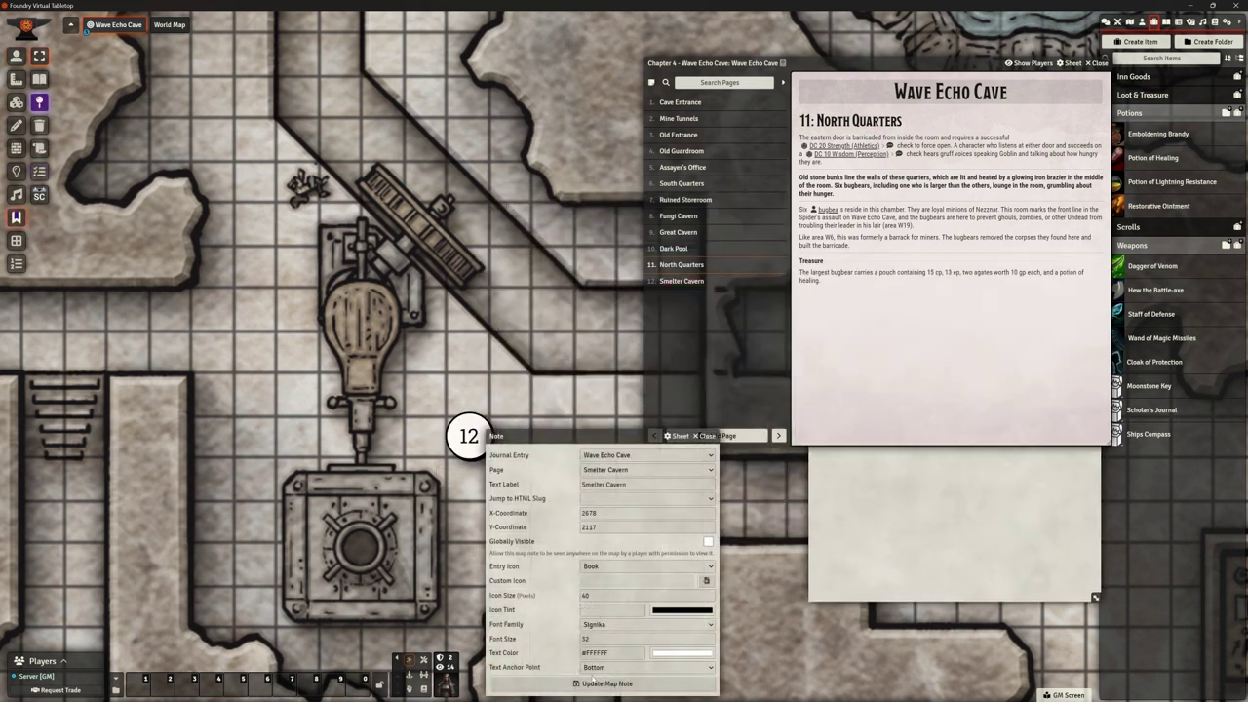
{"action": "left_click", "coordinate": [606, 692]}
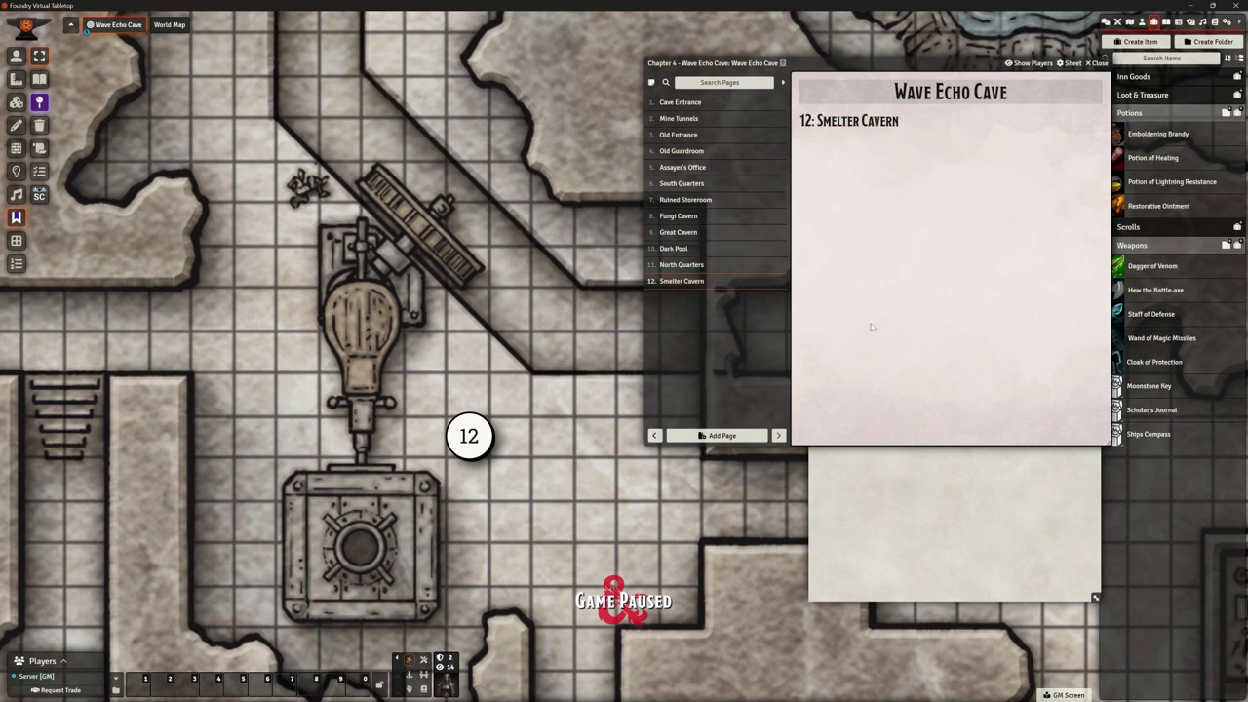
Paste the blast furnace and withered corpses description into the Smelter Cavern page, make it bold, and add a horizontal line below.
{"action": "left_click", "coordinate": [952, 516]}
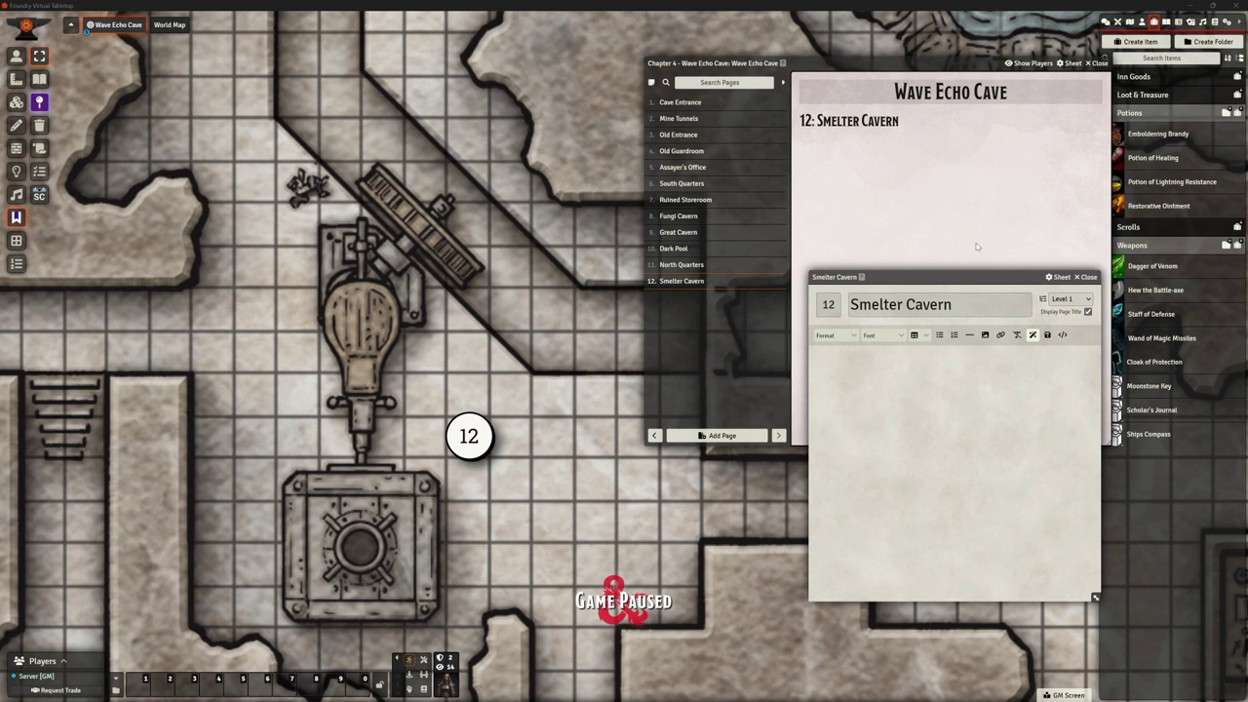
{"action": "type", "text": "A blast furnace and a mechanical bellows powered by a waterwheel dominate this large chamber. The furnace is cold and dark, but heaps of coal are piled nearby, along with carts full of unrefined ore. The waterwheel sits in a ten-foot-wide channel cut into the floor of the room, but the channel is dry. Passages exit to the west, south, and east. The empty channel exits to the north and east. More than a dozen withered corpses lie scattered around the room—individuals still wearing remnants of armor. Floating above them is a skull engulfed in green flame."}
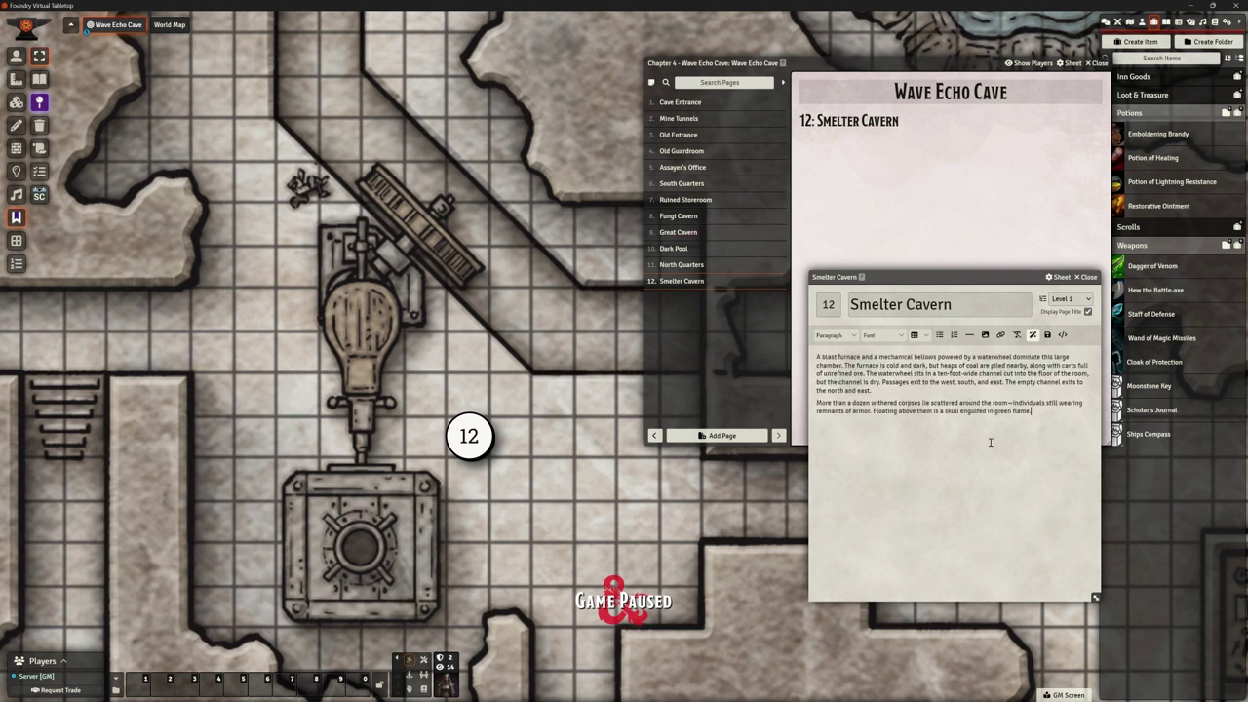
{"action": "left_click_drag", "start_coordinate": [1042, 420], "coordinate": [817, 355]}
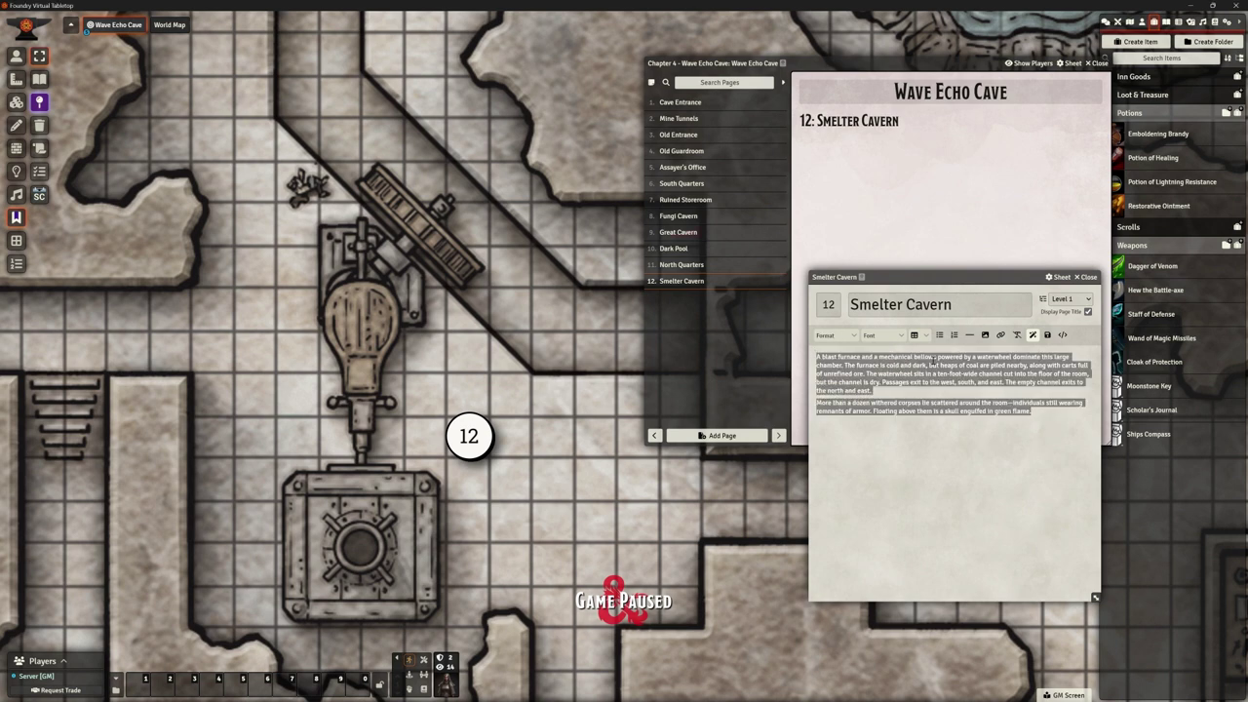
{"action": "key", "text": "ctrl+b"}
{"action": "left_click", "coordinate": [1051, 419]}
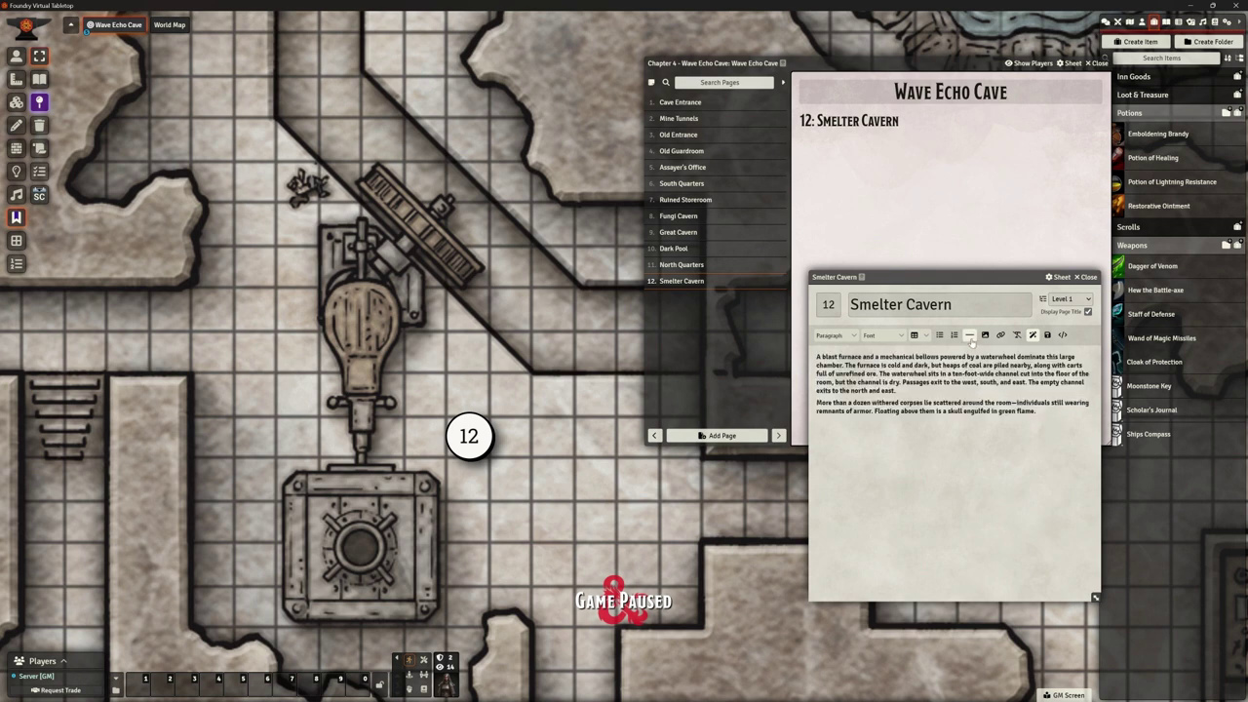
{"action": "left_click", "coordinate": [969, 335]}
{"action": "key", "text": "BackSpace"}
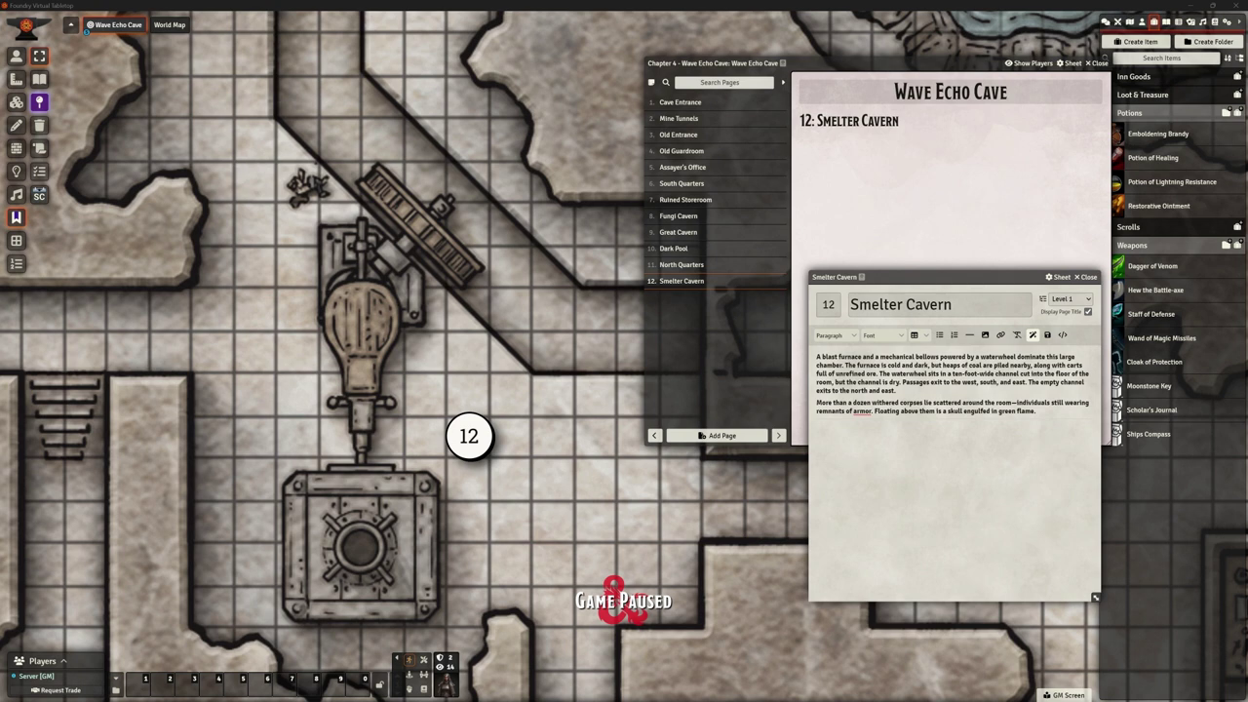
Paste the paragraphs on the dwarf zombies, flameskull, channel and Forge of Spells below the bold description, and enlarge the editor window.
{"action": "left_click", "coordinate": [951, 441]}
{"action": "type", "text": "Eight of the fallen dwarf warriors are zombies. They rise and shuffle toward any living creatures that enter the room, but they don't pursue creatures outside this area for more than 1 round. In addition, a far more intelligent Undead creature guards this area: a flameskull. This creature was a servant of the dwarves' human wizard allies, and it continues to act on ancient instructions to prevent any intruders from passing through this area. This impressive chamber was the heart of the Wave Echo Cave mining operation. Here, the dwarves melted ore to refine ingots of pure silver, gold, and platinum. The dry channel is where the dwarves diverted the stream from area W18 to power the waterwheel here. The waterwheel operated the bellows that fed the furnace in the southeast corner of the room. The channel's bottom is 5 feet below floor level, and no ability check is required to scramble in or out of it. Characters in the channel can follow it from this room to the north or to the east, though the ceiling is only 5 feet high after the channel exits this room. Like the fungi cavern at area W8, this chamber poses a serious obstacle that prevents the Spider from reaching his objective: the Forge of Spells (area W15). Nezznar is still formulating a plan to get past the Undead guardians in this area."}
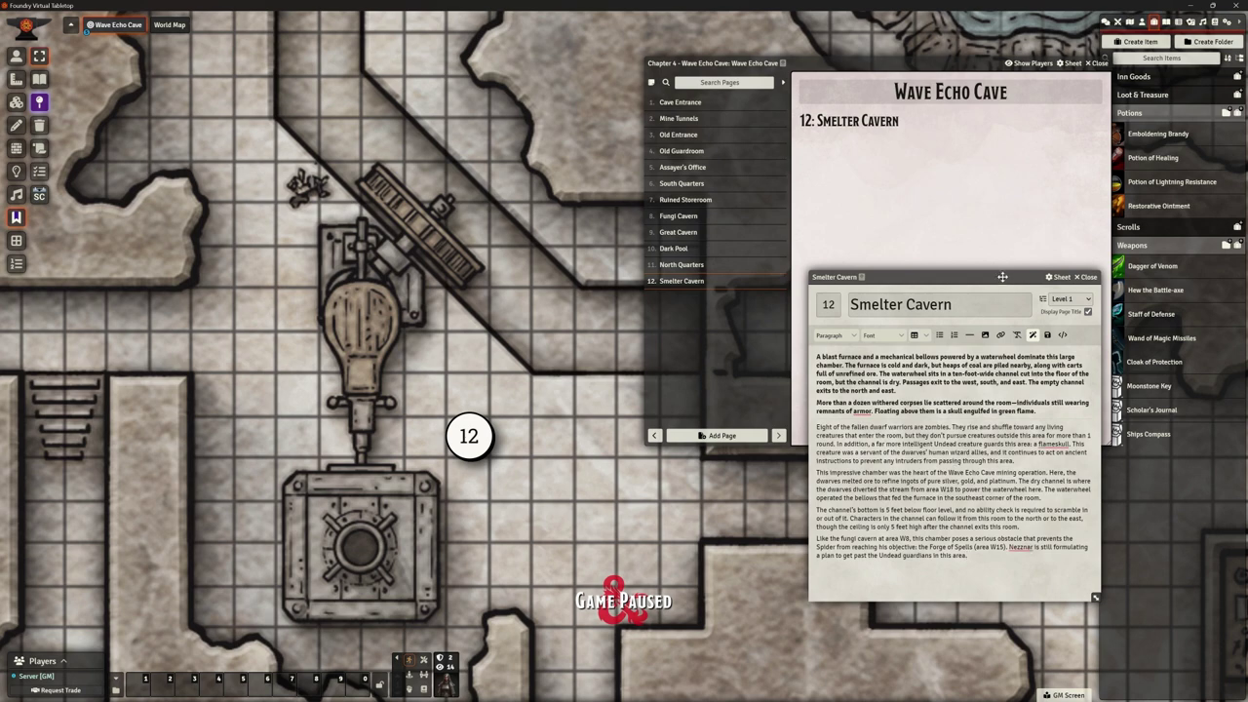
{"action": "left_click_drag", "start_coordinate": [1002, 277], "coordinate": [934, 52]}
{"action": "left_click_drag", "start_coordinate": [1029, 374], "coordinate": [1163, 497]}
{"action": "left_click_drag", "start_coordinate": [929, 53], "coordinate": [974, 193]}
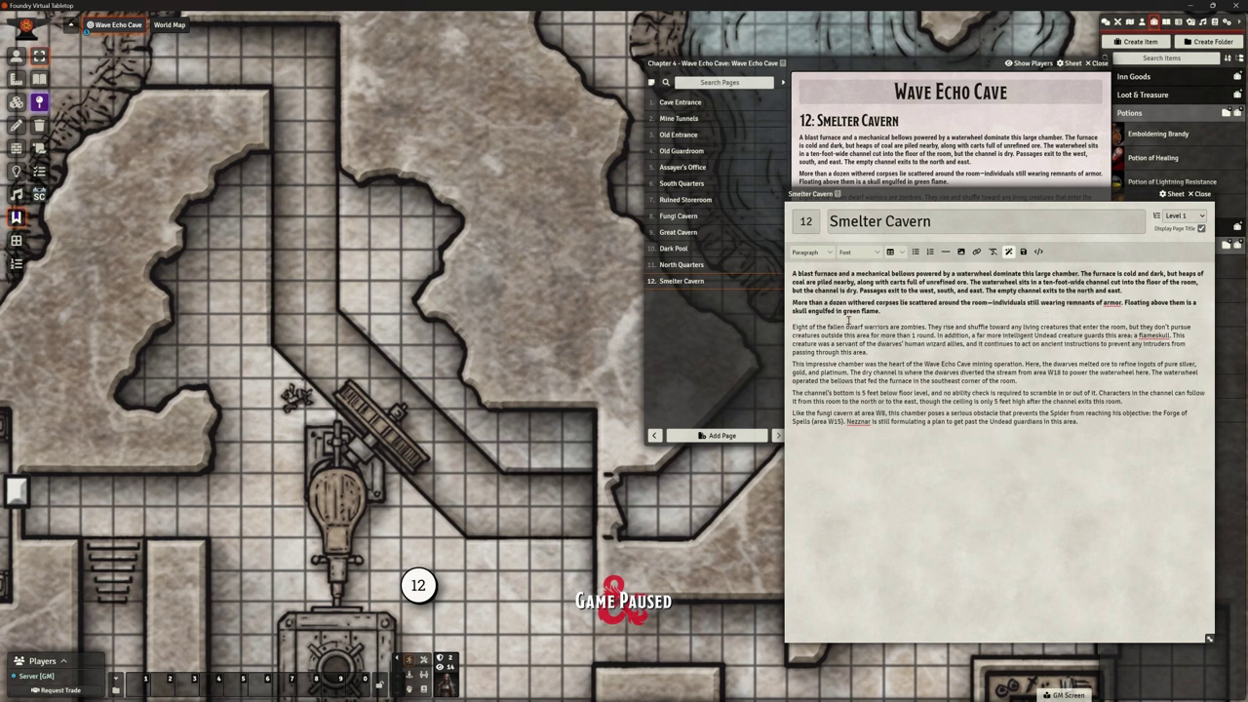
Mark the withered corpses phrase in the text, move the editor clear of area 12, and show the Undead actors.
{"action": "left_click_drag", "start_coordinate": [796, 306], "coordinate": [960, 305]}
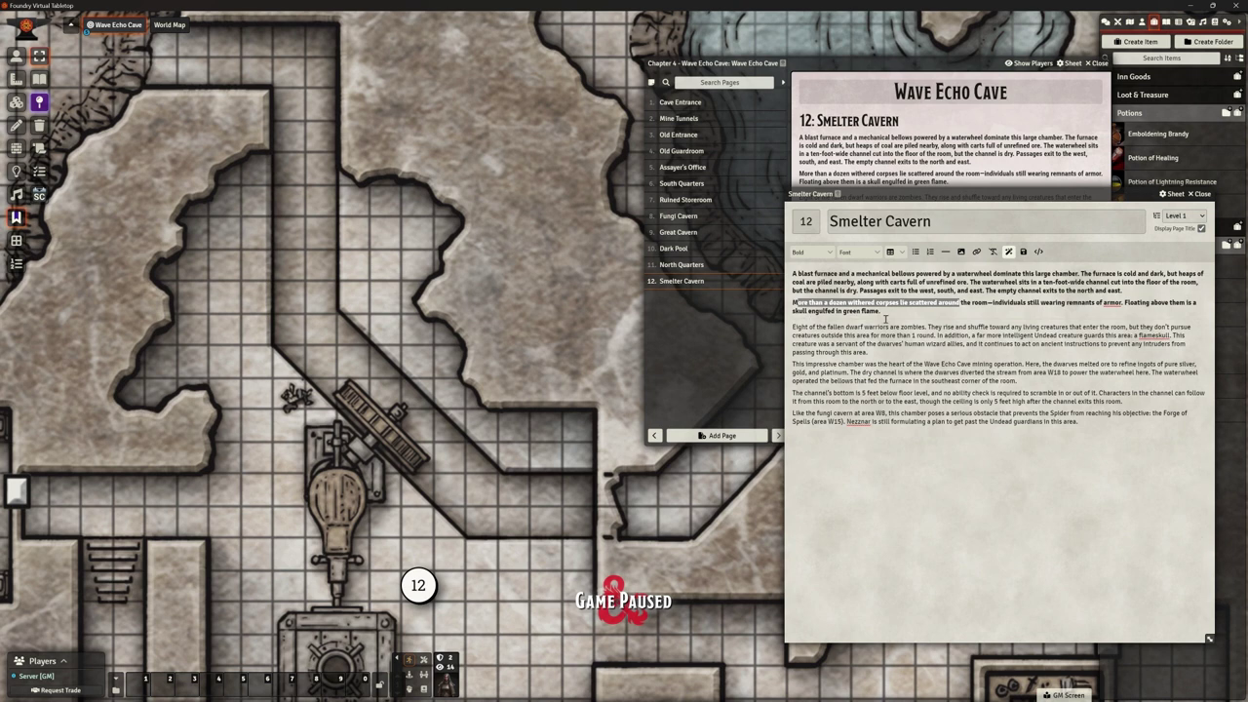
{"action": "left_click_drag", "start_coordinate": [892, 194], "coordinate": [738, 29]}
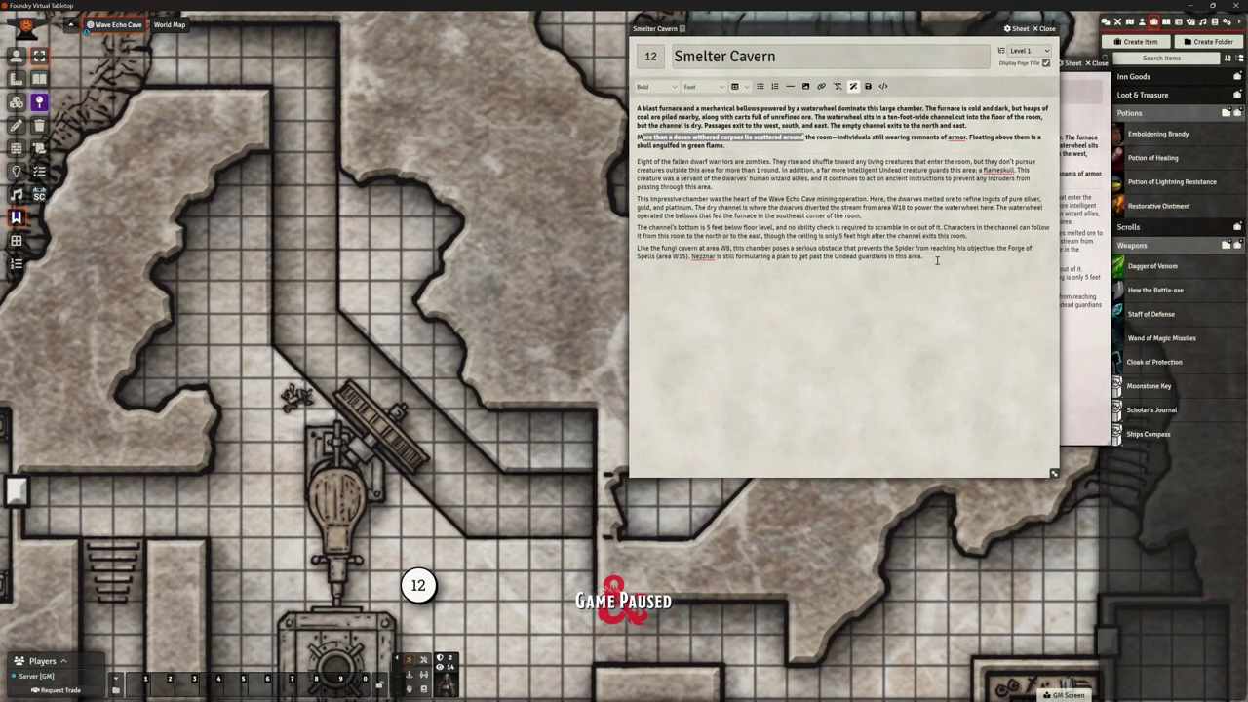
{"action": "left_click", "coordinate": [1143, 21]}
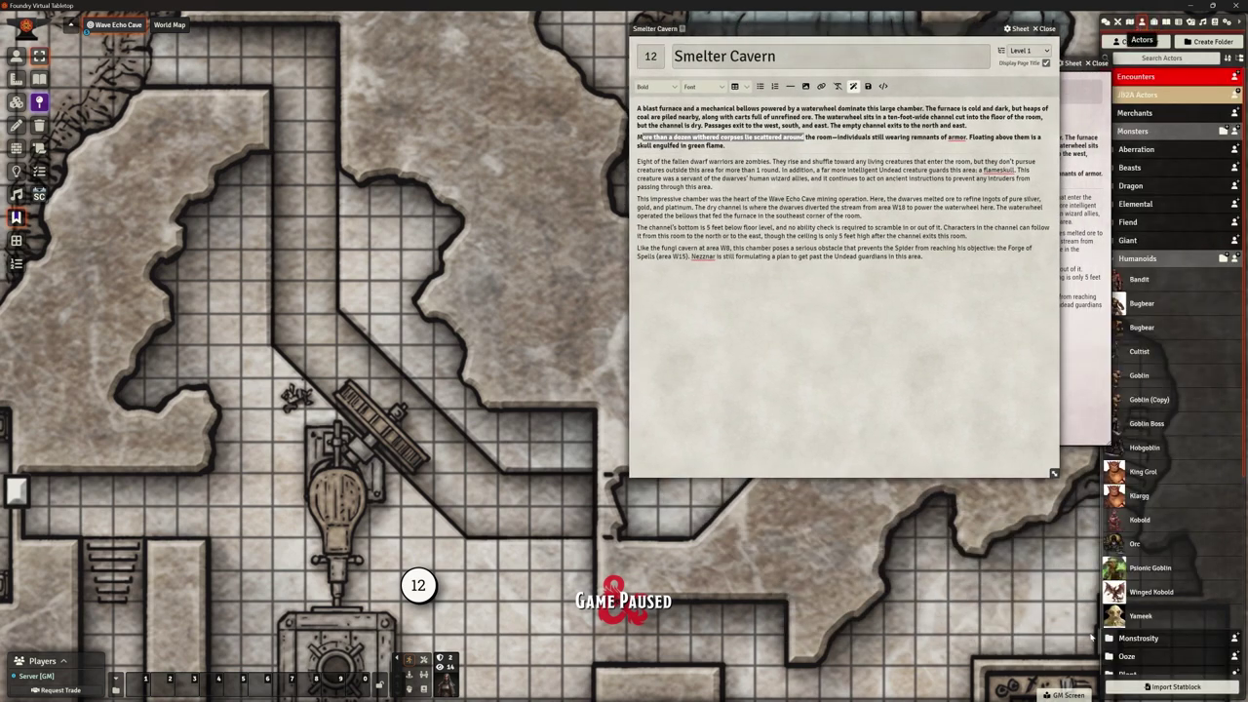
{"action": "left_click", "coordinate": [1141, 261]}
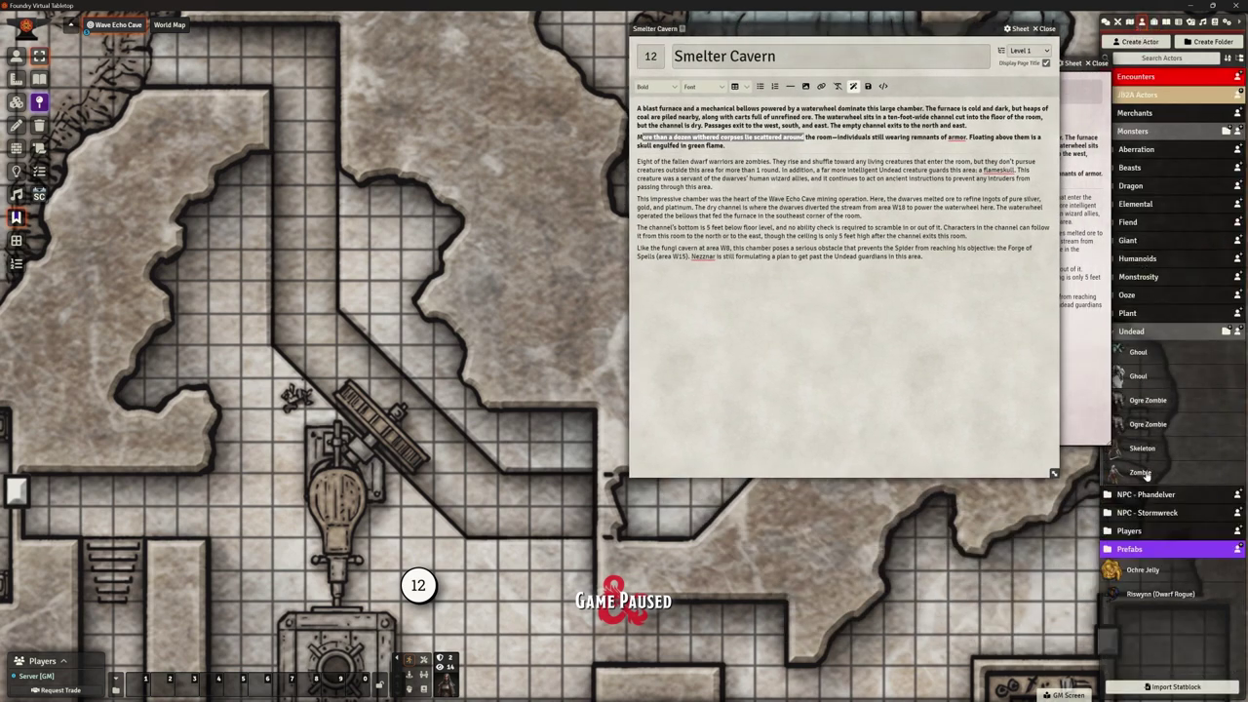
Look over the Wave Echo Cave map and examine the tokens already placed in the numbered areas.
{"action": "scroll", "coordinate": [495, 341], "scroll_direction": "down", "scroll_amount": 6}
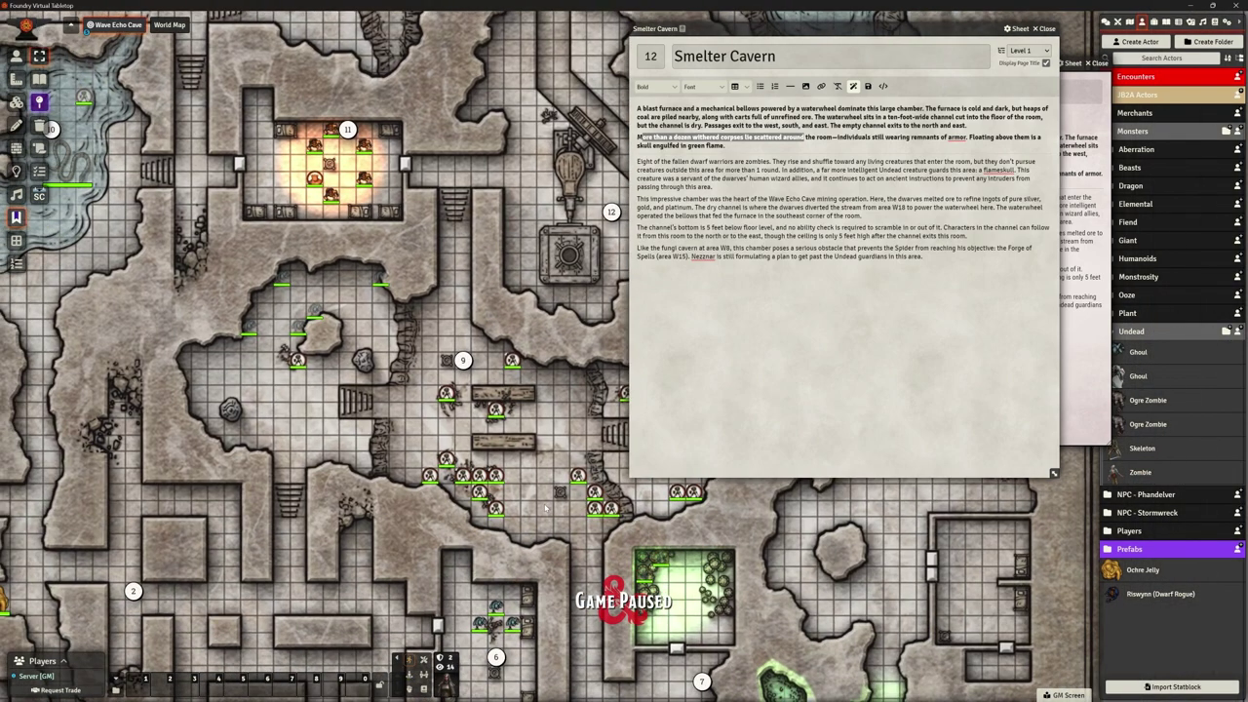
{"action": "key", "text": "Down"}
{"action": "key", "text": "Down"}
{"action": "key", "text": "Down"}
{"action": "key", "text": "Right"}
{"action": "left_click_drag", "start_coordinate": [540, 471], "coordinate": [572, 239]}
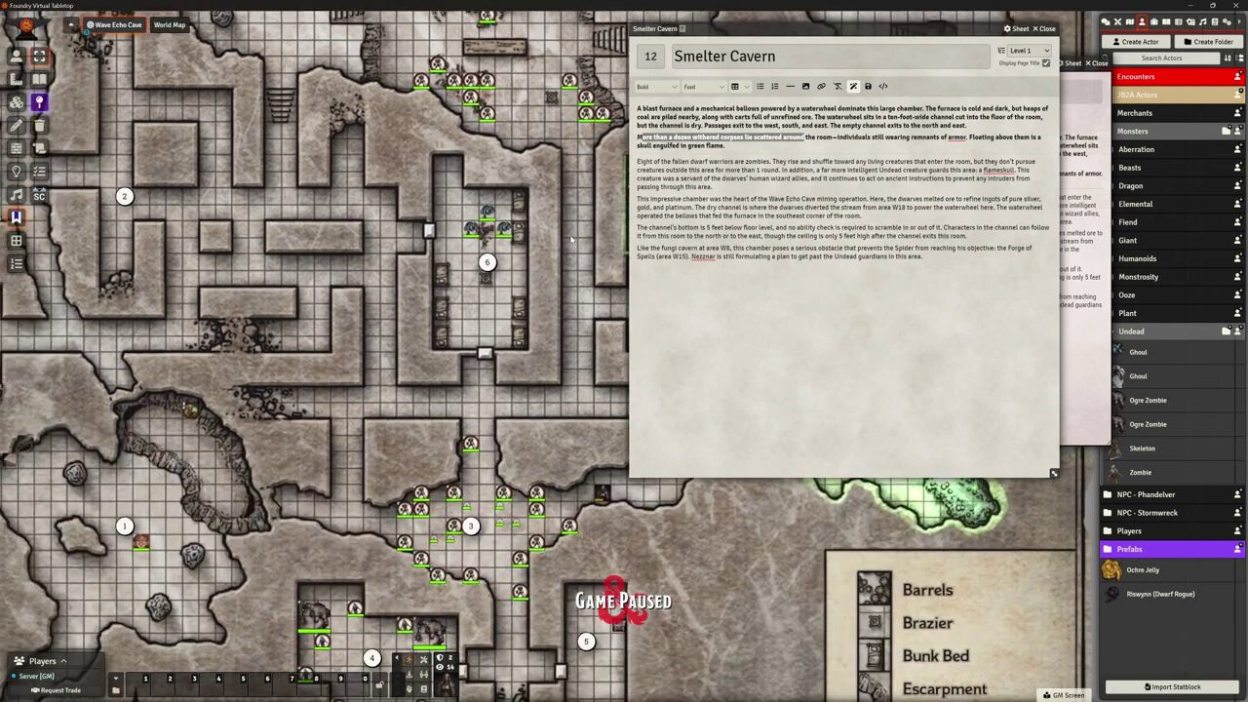
{"action": "key", "text": "Down"}
{"action": "key", "text": "Down"}
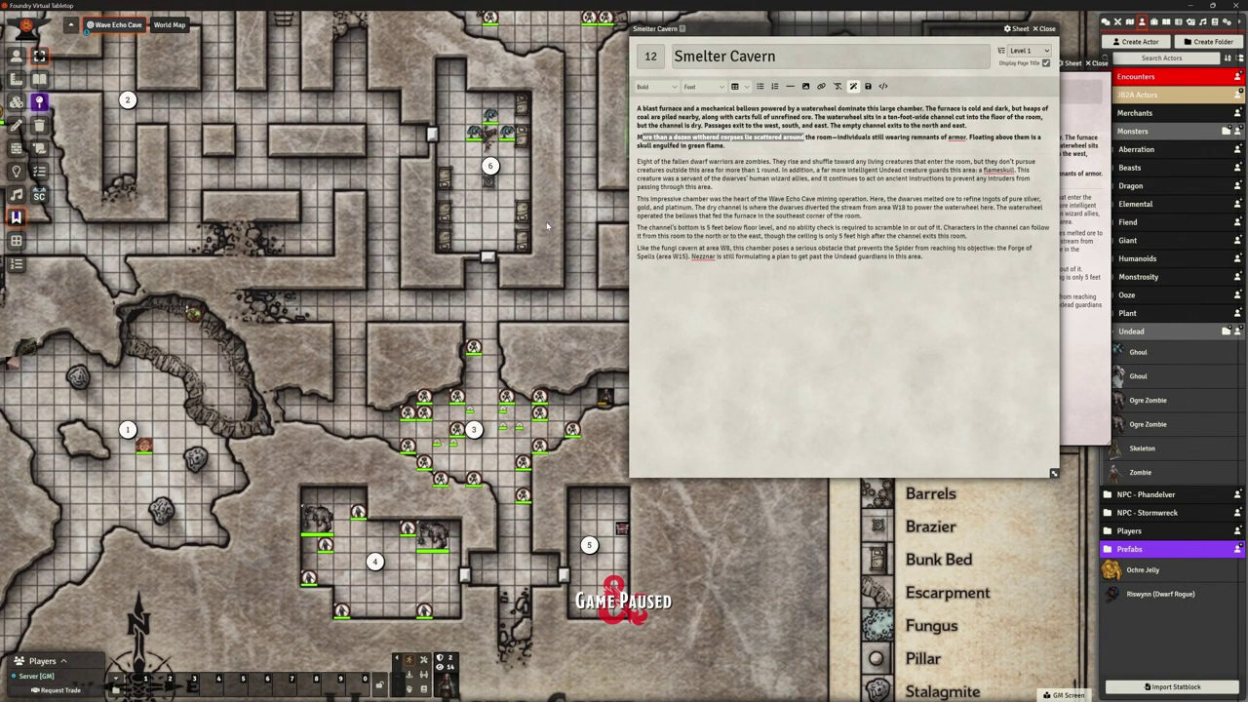
{"action": "left_click_drag", "start_coordinate": [546, 238], "coordinate": [465, 566]}
{"action": "left_click_drag", "start_coordinate": [477, 273], "coordinate": [589, 621]}
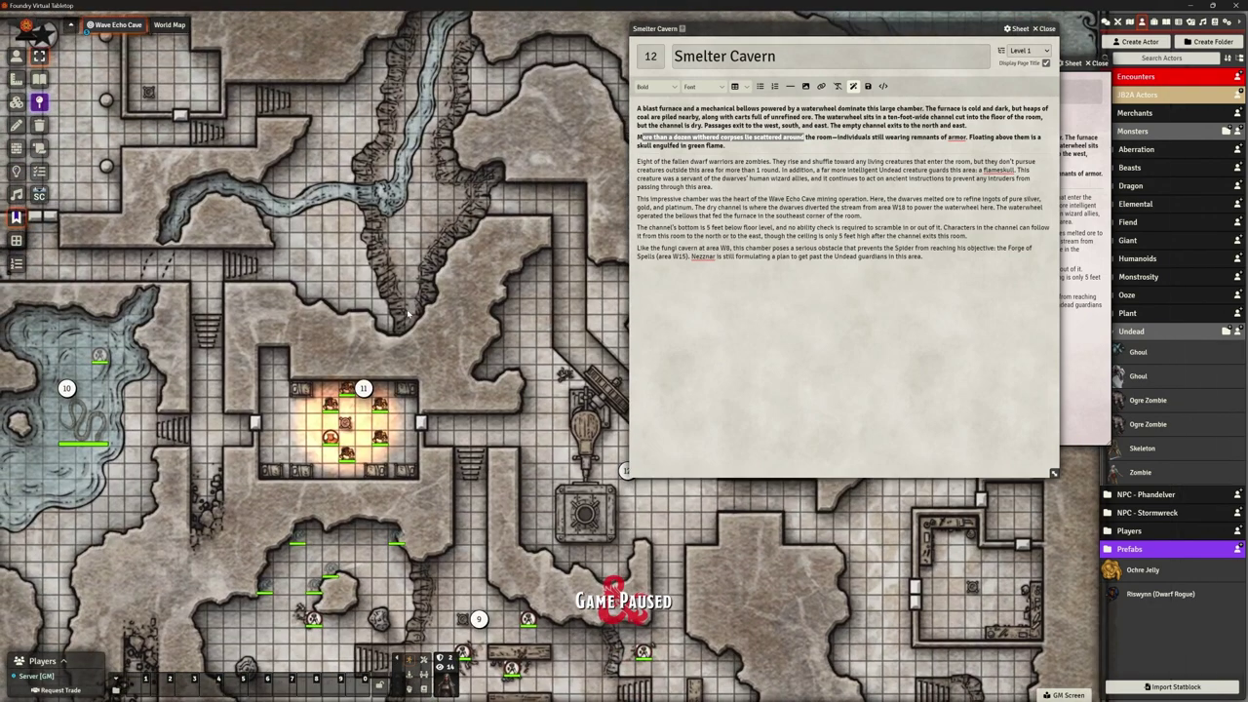
{"action": "left_click_drag", "start_coordinate": [630, 423], "coordinate": [434, 315]}
{"action": "scroll", "coordinate": [434, 316], "scroll_direction": "up", "scroll_amount": 2}
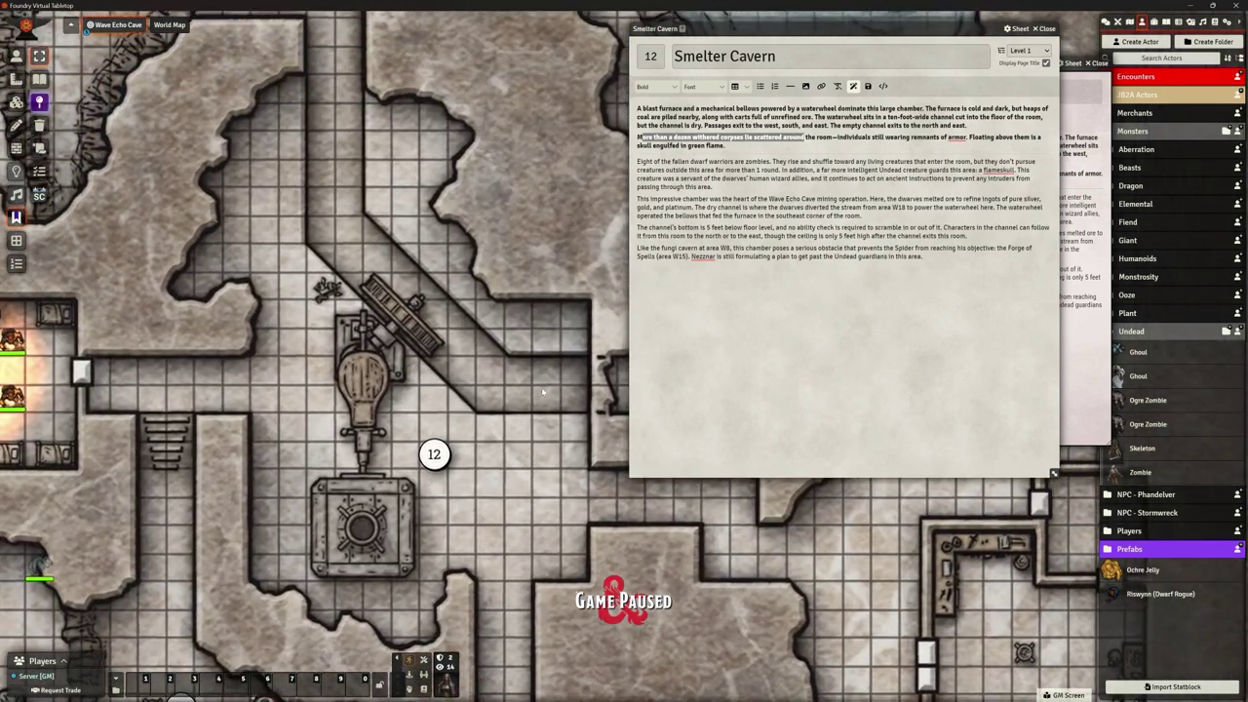
{"action": "scroll", "coordinate": [434, 315], "scroll_direction": "up", "scroll_amount": 2}
{"action": "scroll", "coordinate": [917, 527], "scroll_direction": "down", "scroll_amount": 3}
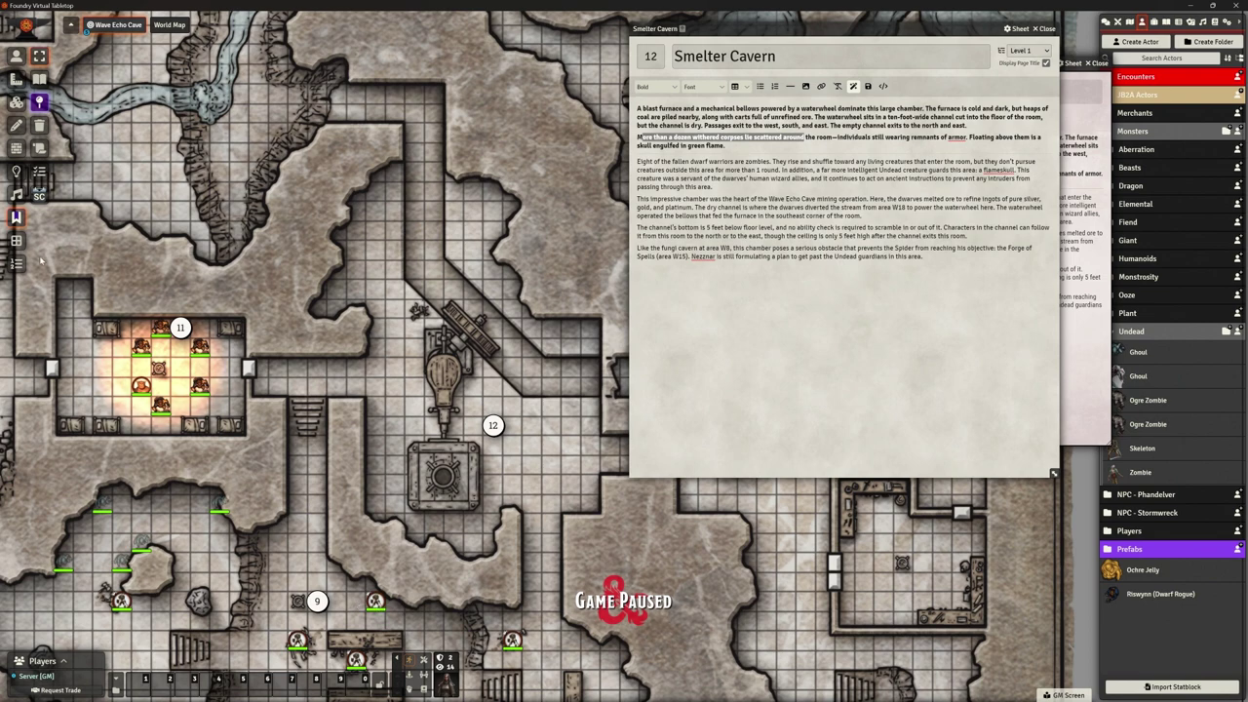
Try to paste a copy of the skeleton token near area 9 onto the floor beside the Smelter Cavern furnace.
{"action": "left_click", "coordinate": [16, 55]}
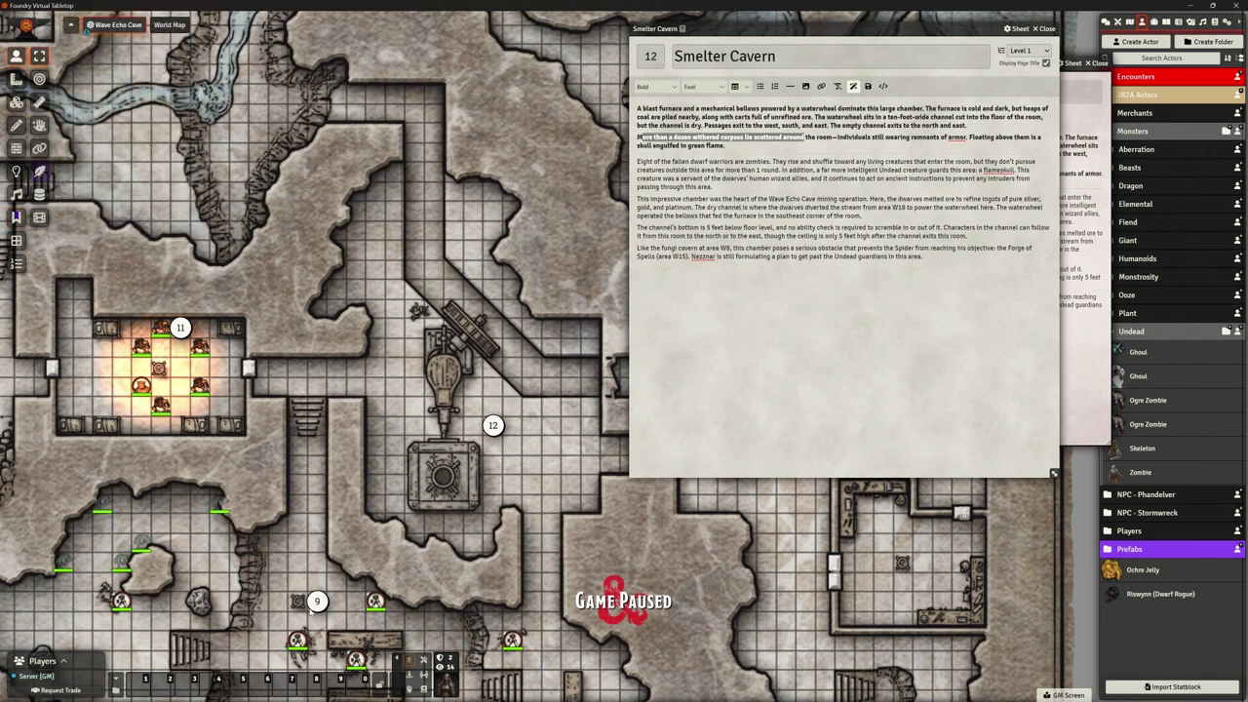
{"action": "left_click", "coordinate": [376, 599]}
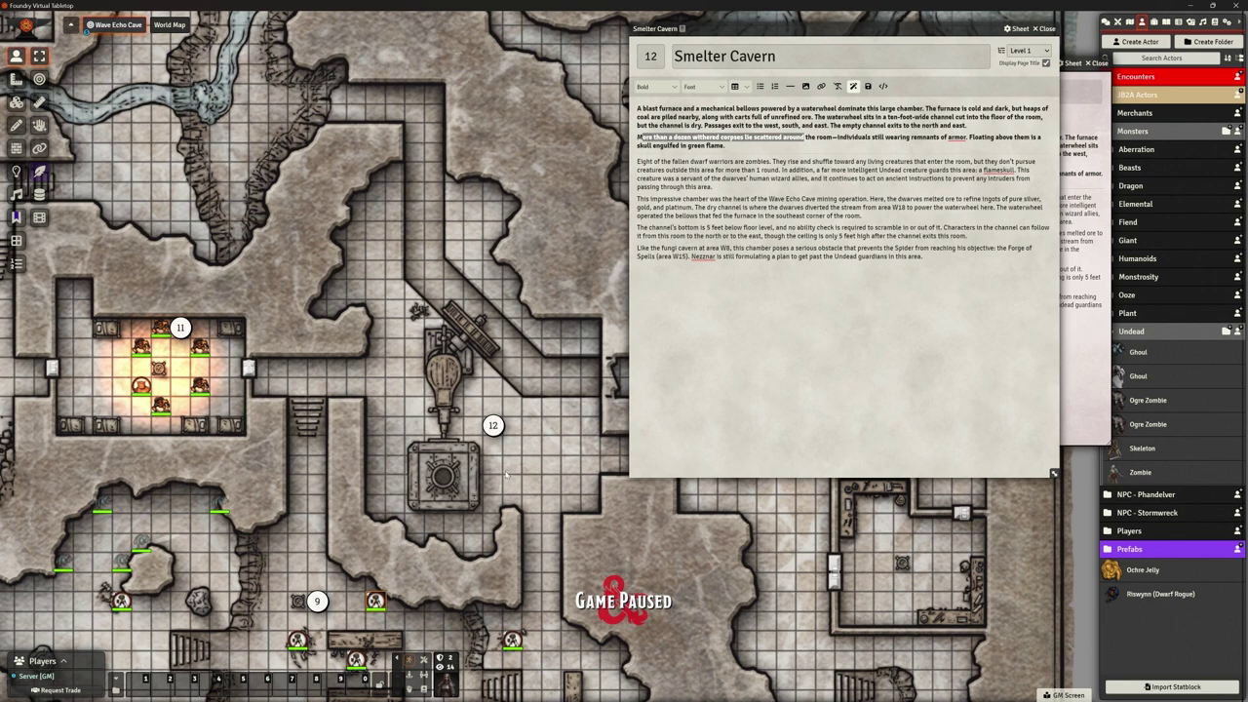
{"action": "key", "text": "ctrl+v"}
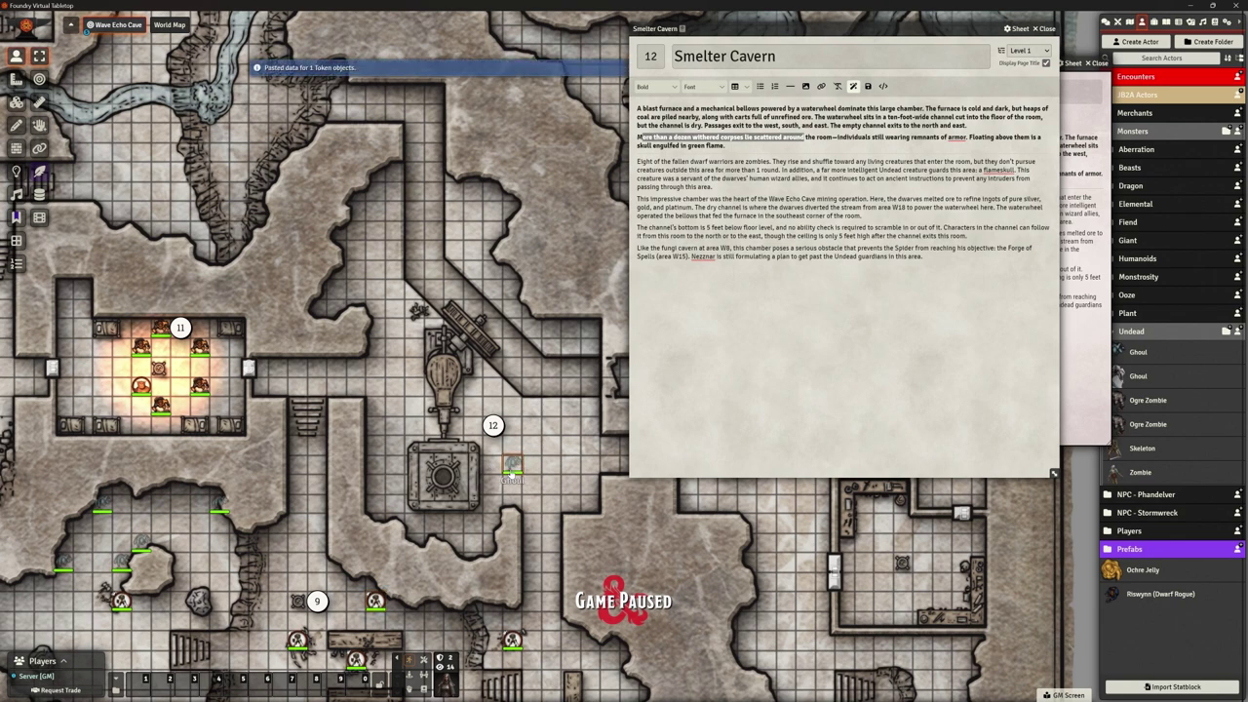
{"action": "key", "text": "ctrl+z"}
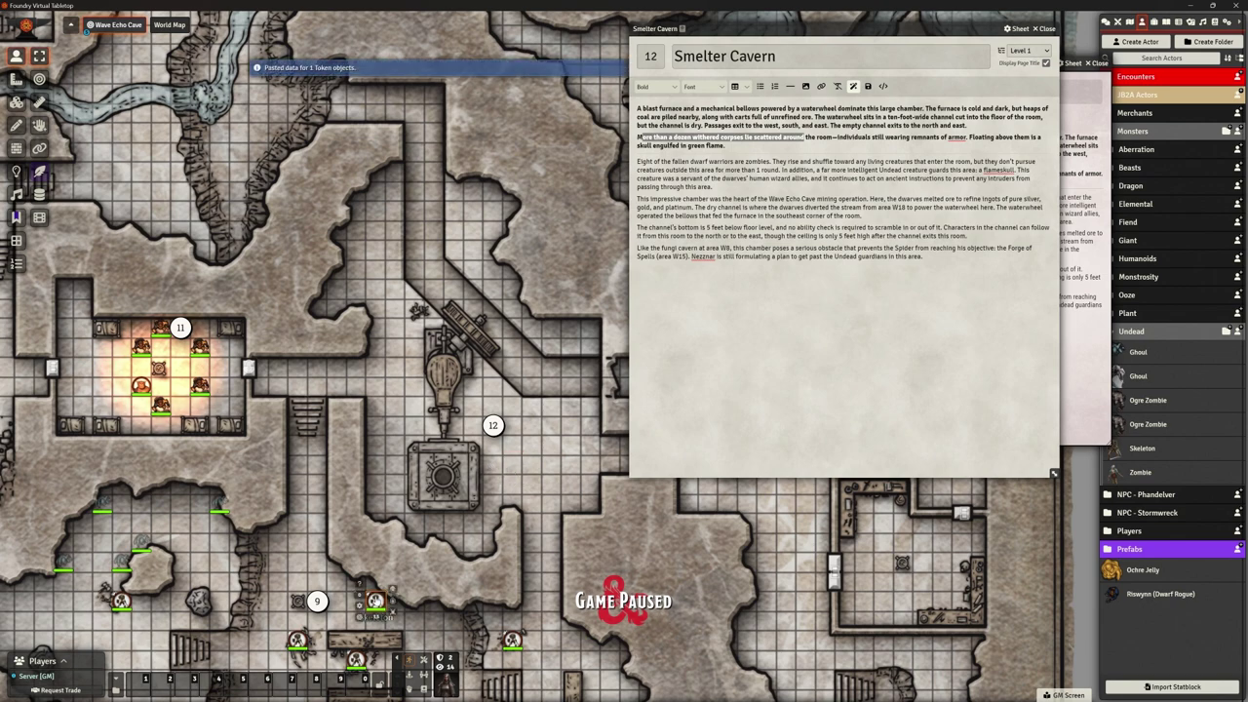
{"action": "double_click", "coordinate": [375, 600]}
{"action": "left_click", "coordinate": [763, 198]}
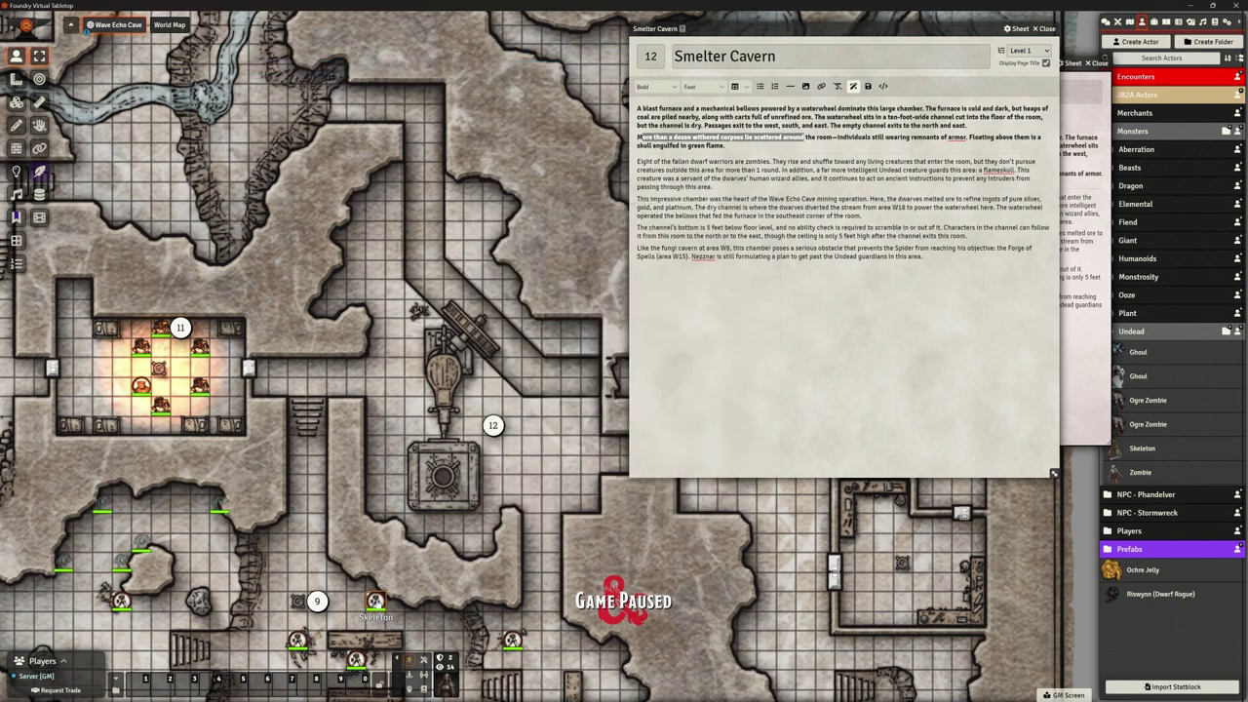
{"action": "key", "text": "ctrl+v"}
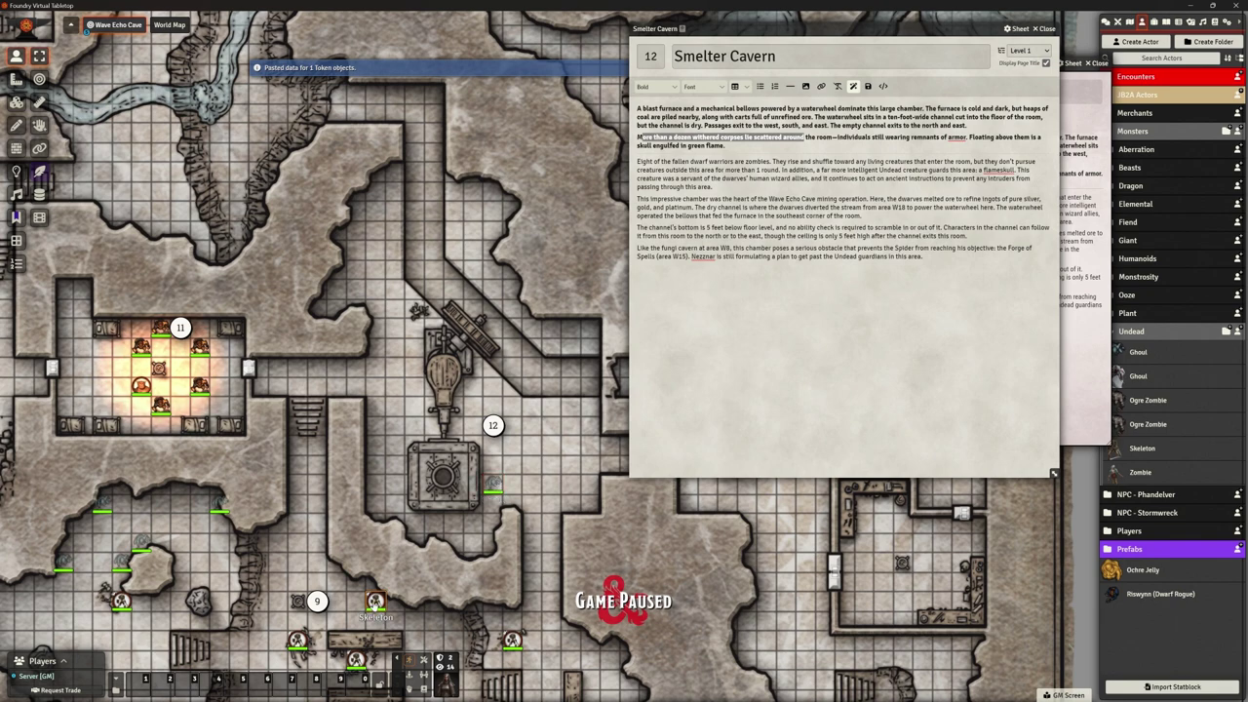
{"action": "key", "text": "BackSpace"}
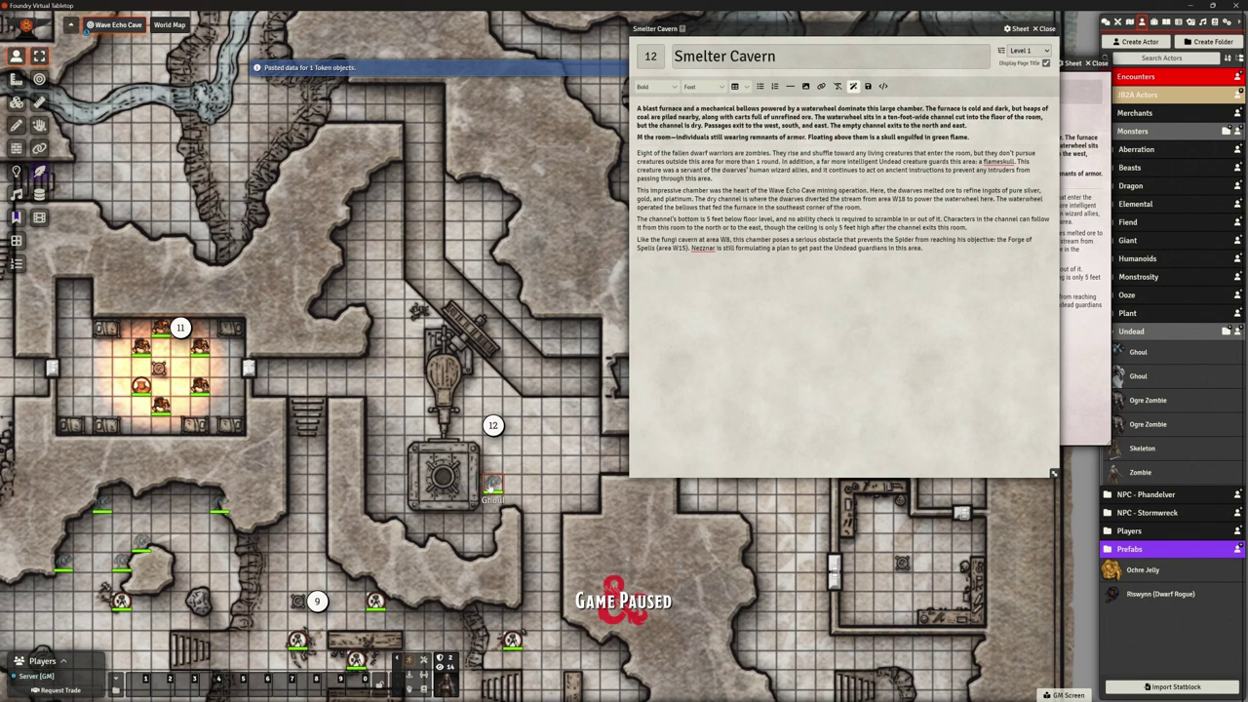
Copy a skeleton token from area 9 and place it on the open floor east of the Smelter Cavern furnace.
{"action": "scroll", "coordinate": [460, 308], "scroll_direction": "up", "scroll_amount": 2}
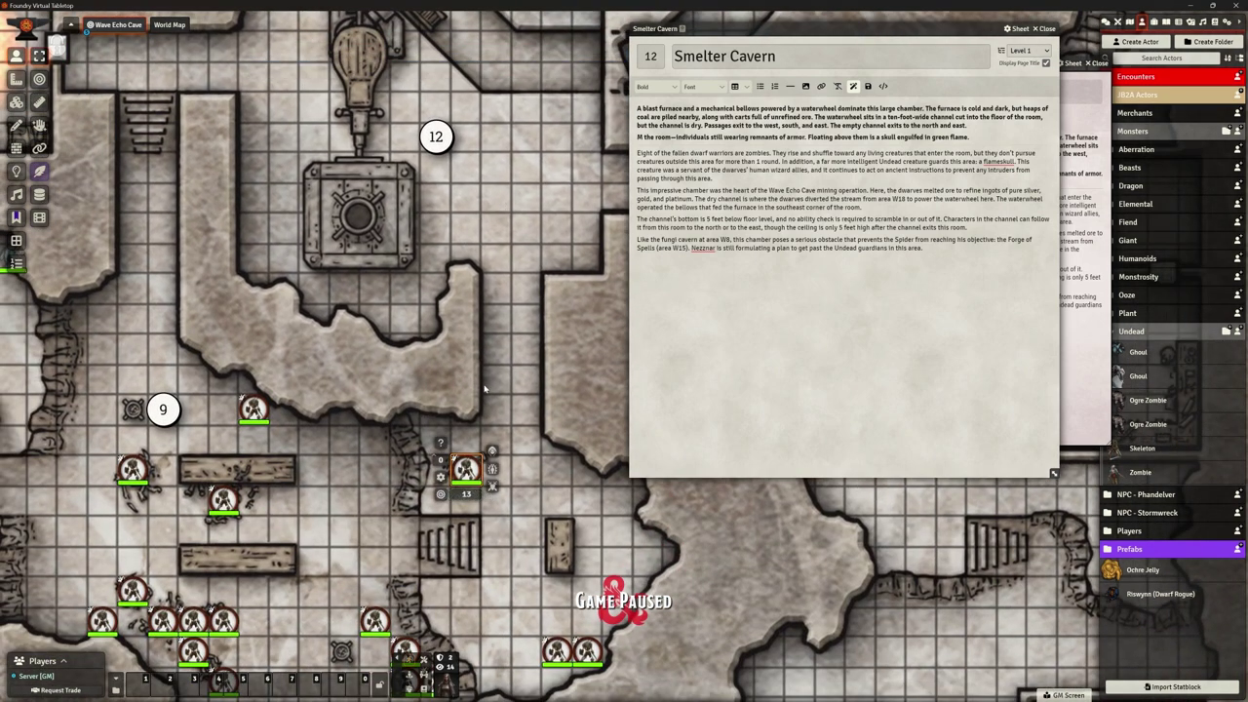
{"action": "scroll", "coordinate": [510, 307], "scroll_direction": "down", "scroll_amount": 1}
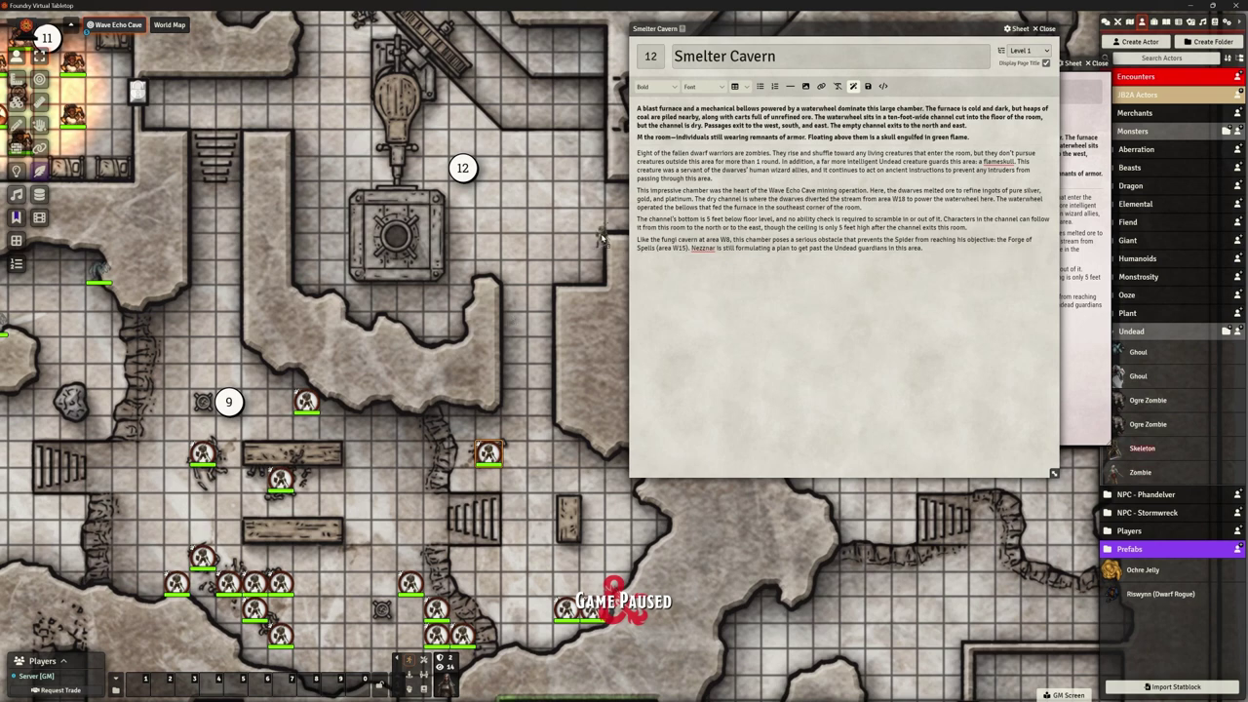
{"action": "left_click_drag", "start_coordinate": [518, 205], "coordinate": [519, 207]}
{"action": "scroll", "coordinate": [476, 403], "scroll_direction": "up", "scroll_amount": 3}
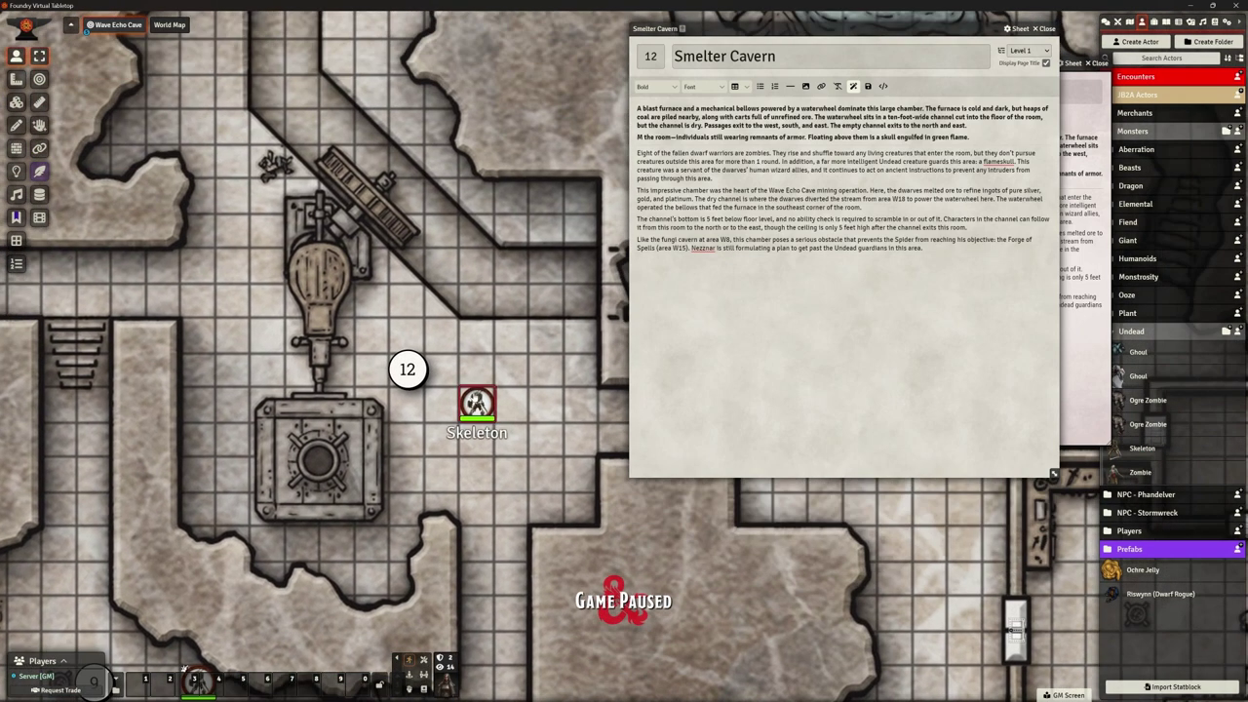
Apply the Prone status to the skeleton token placed in area 12.
{"action": "double_click", "coordinate": [476, 403]}
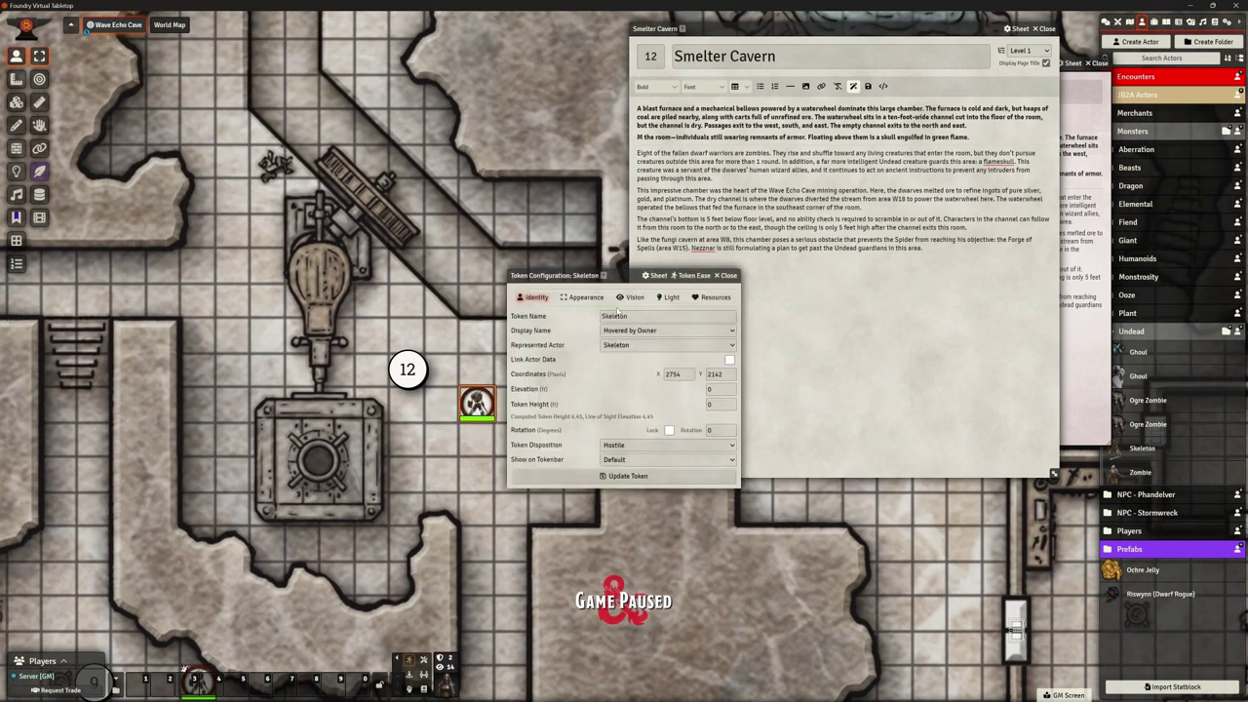
{"action": "left_click", "coordinate": [729, 275]}
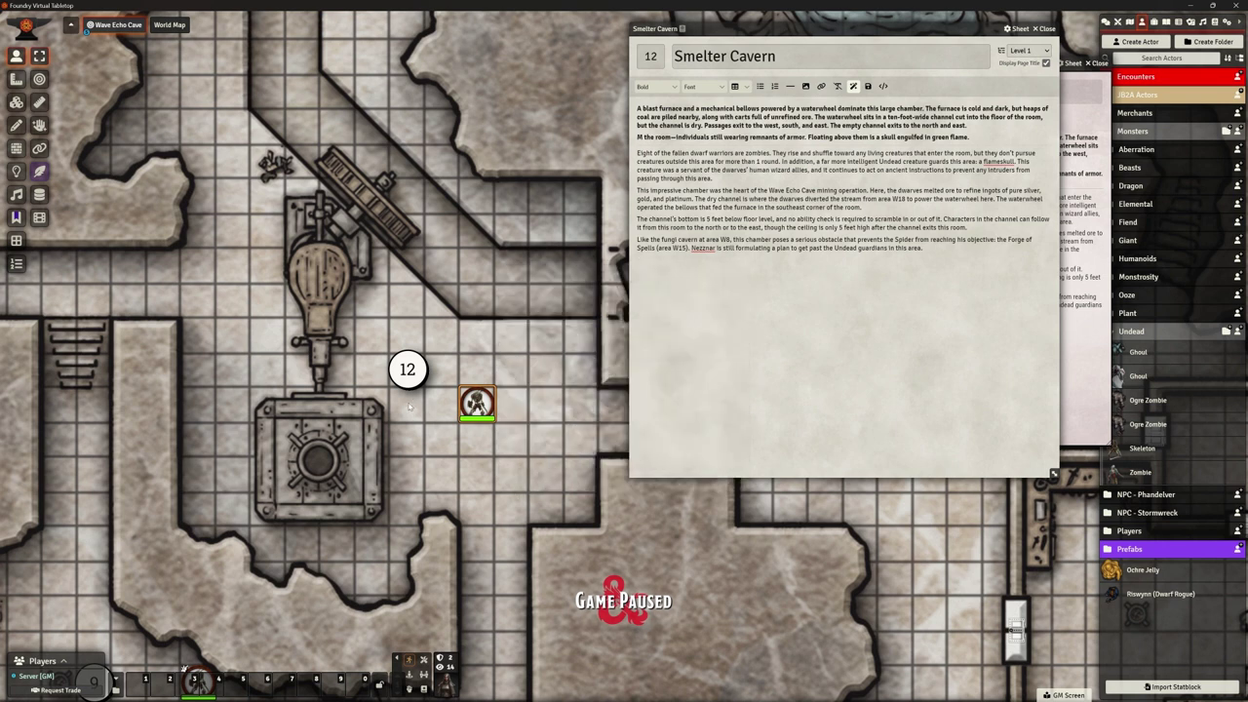
{"action": "right_click", "coordinate": [477, 402]}
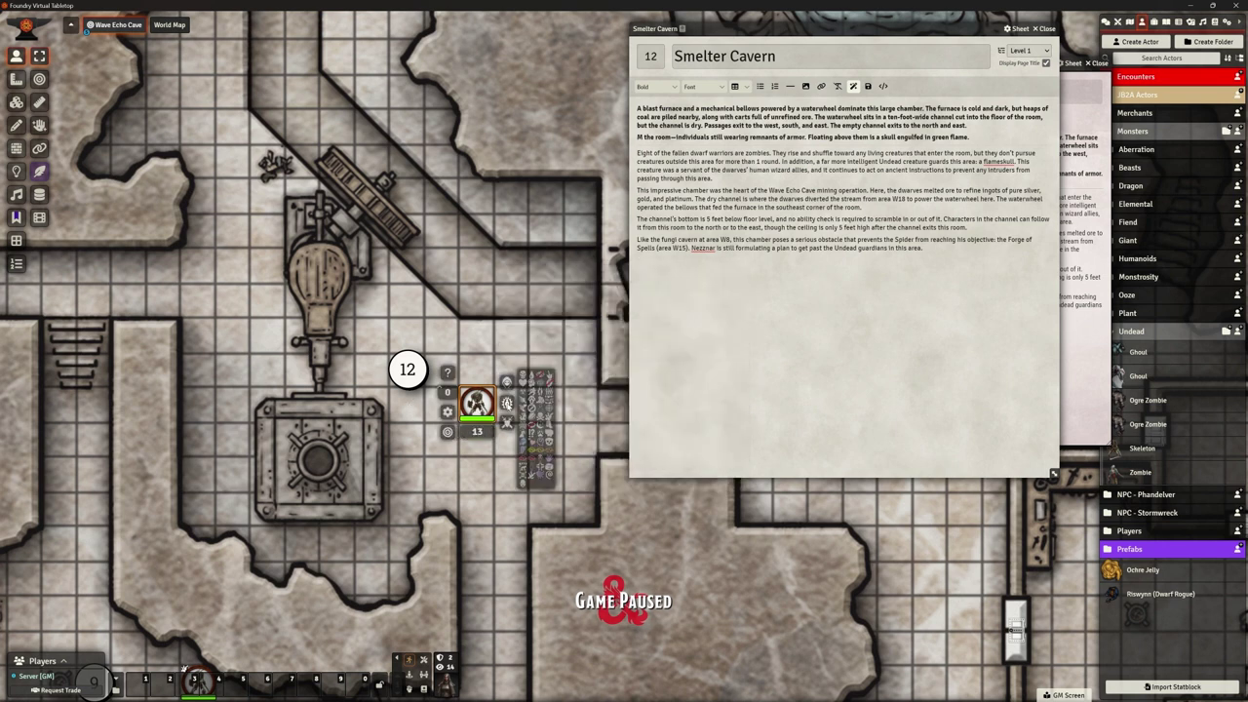
{"action": "left_click", "coordinate": [507, 402]}
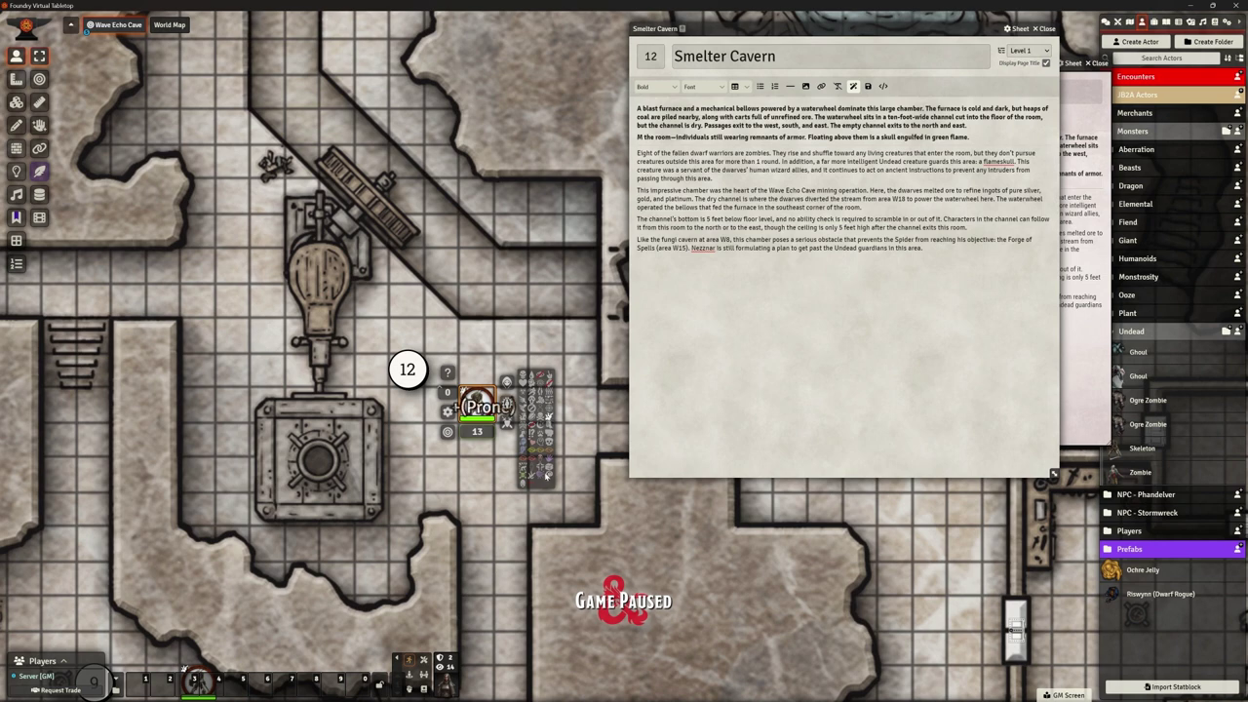
{"action": "left_click", "coordinate": [478, 399]}
Copy the prone skeleton token and paste six copies scattered around the furnace, waterwheel and channel of area 12.
{"action": "scroll", "coordinate": [483, 391], "scroll_direction": "down", "scroll_amount": 1}
{"action": "scroll", "coordinate": [486, 388], "scroll_direction": "down", "scroll_amount": 2}
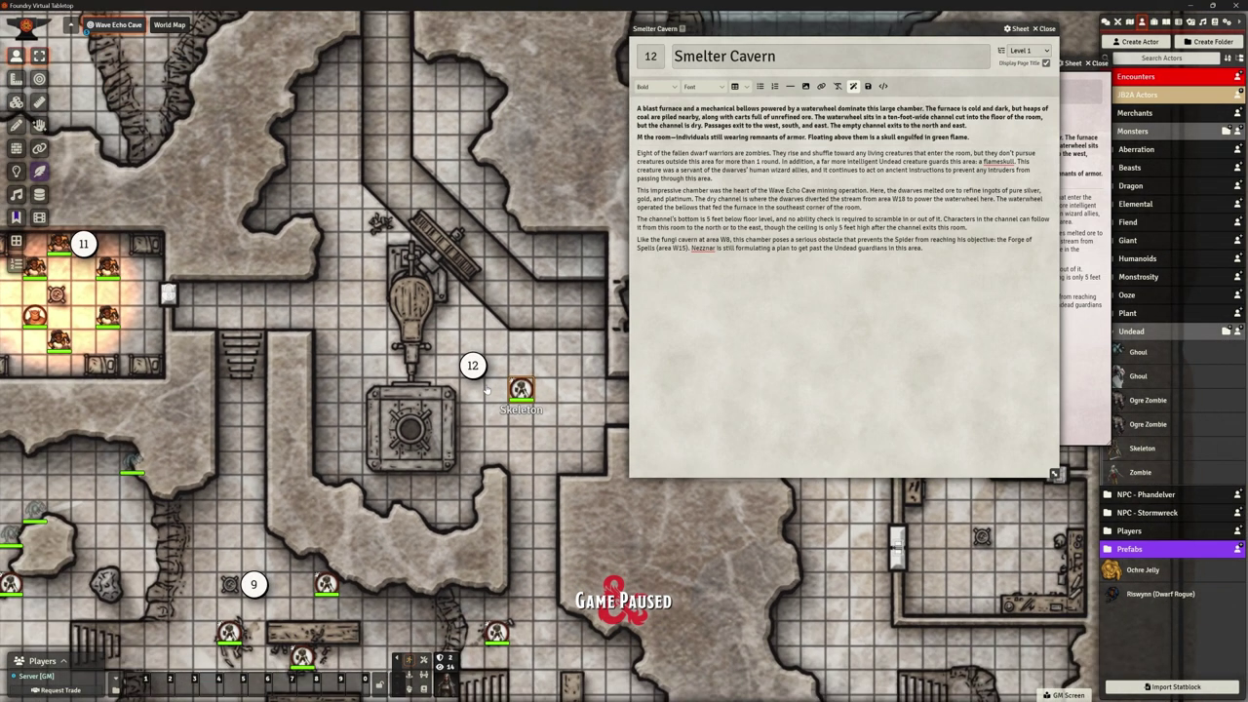
{"action": "key", "text": "ctrl+c"}
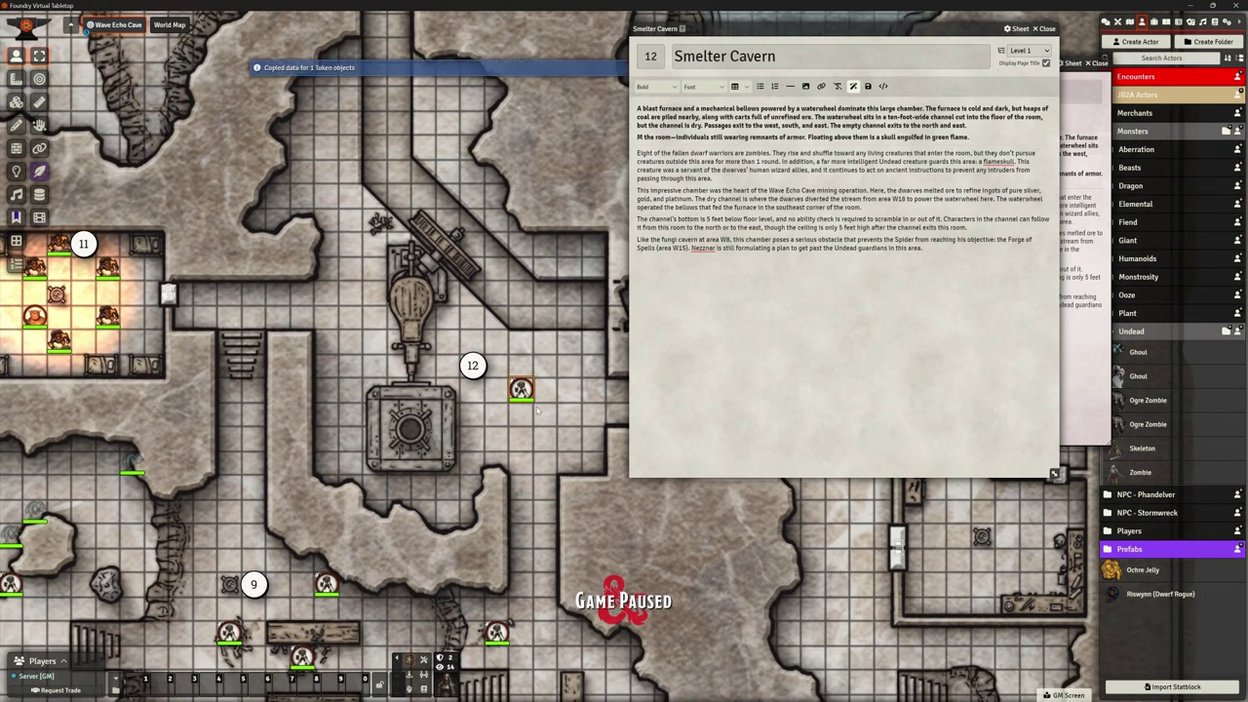
{"action": "key", "text": "ctrl+v"}
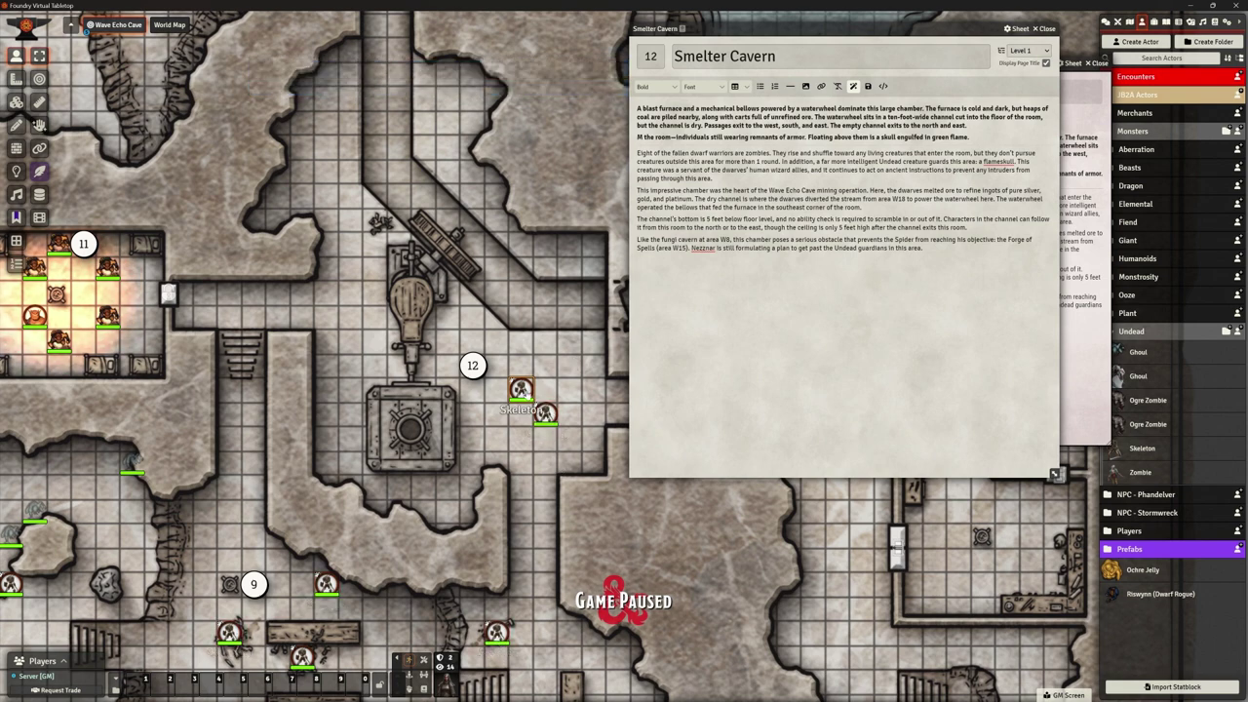
{"action": "scroll", "coordinate": [531, 285], "scroll_direction": "up", "scroll_amount": 5}
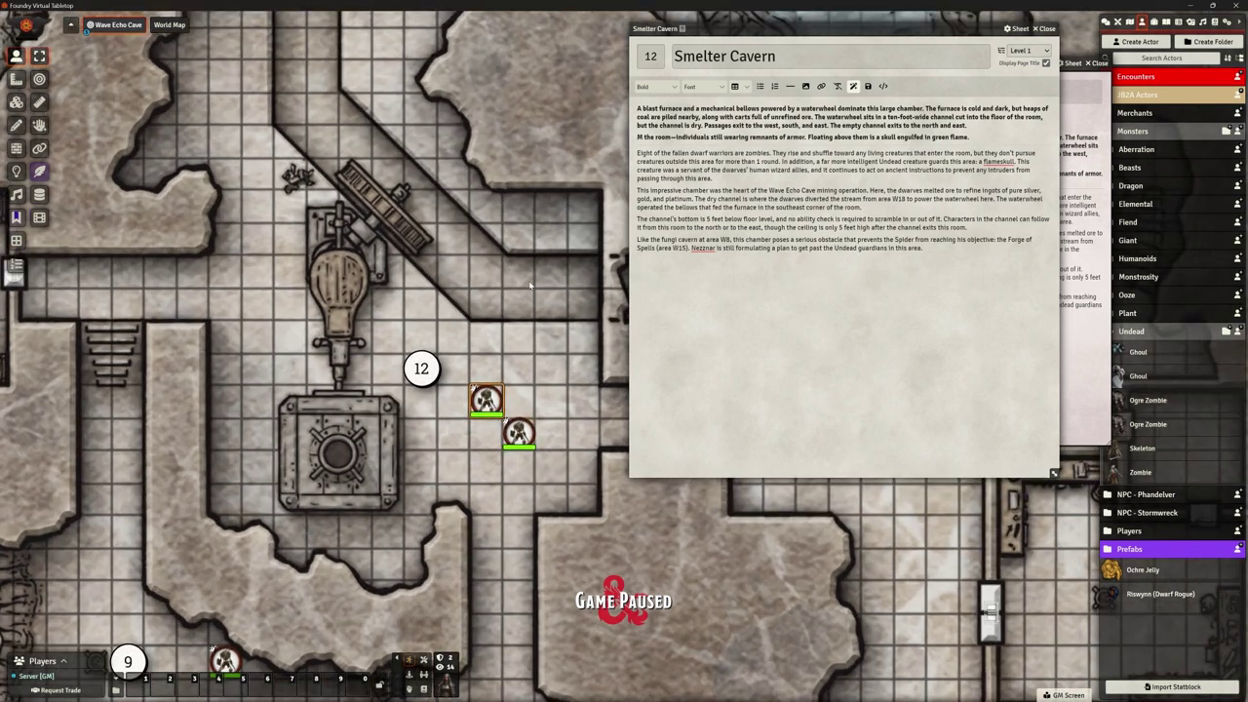
{"action": "scroll", "coordinate": [419, 288], "scroll_direction": "up", "scroll_amount": 3}
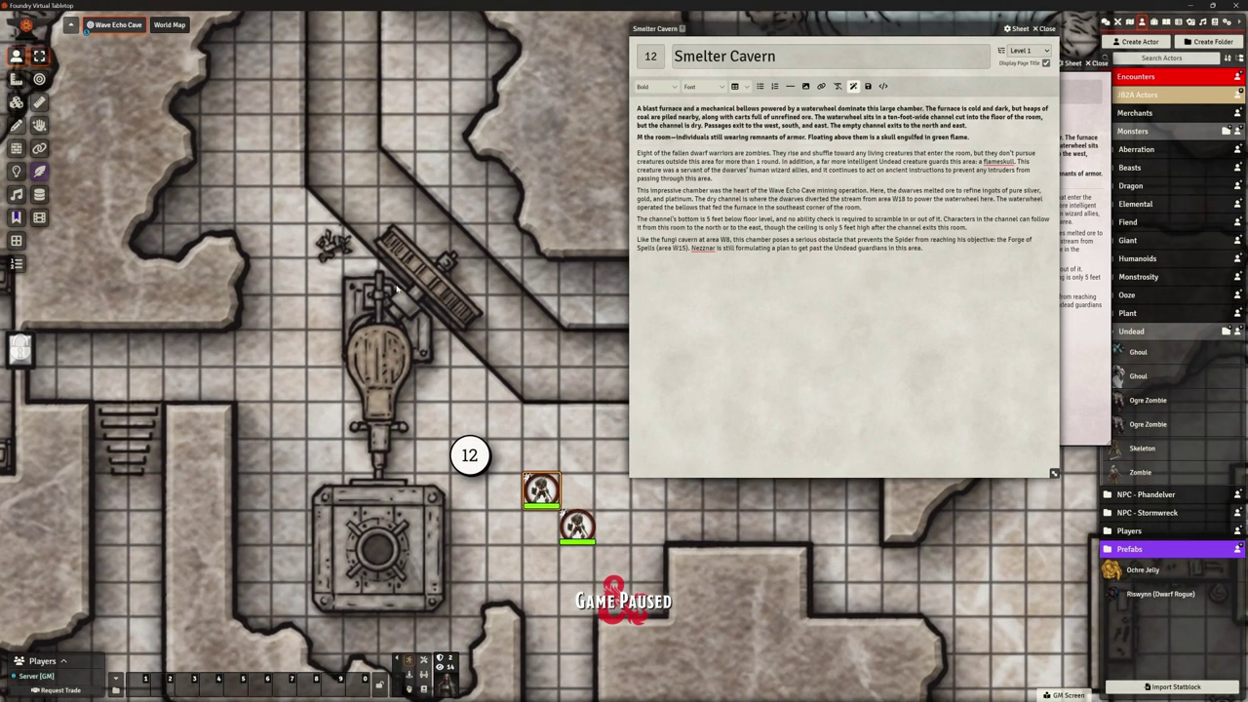
{"action": "key", "text": "ctrl+v"}
{"action": "key", "text": "ctrl+v"}
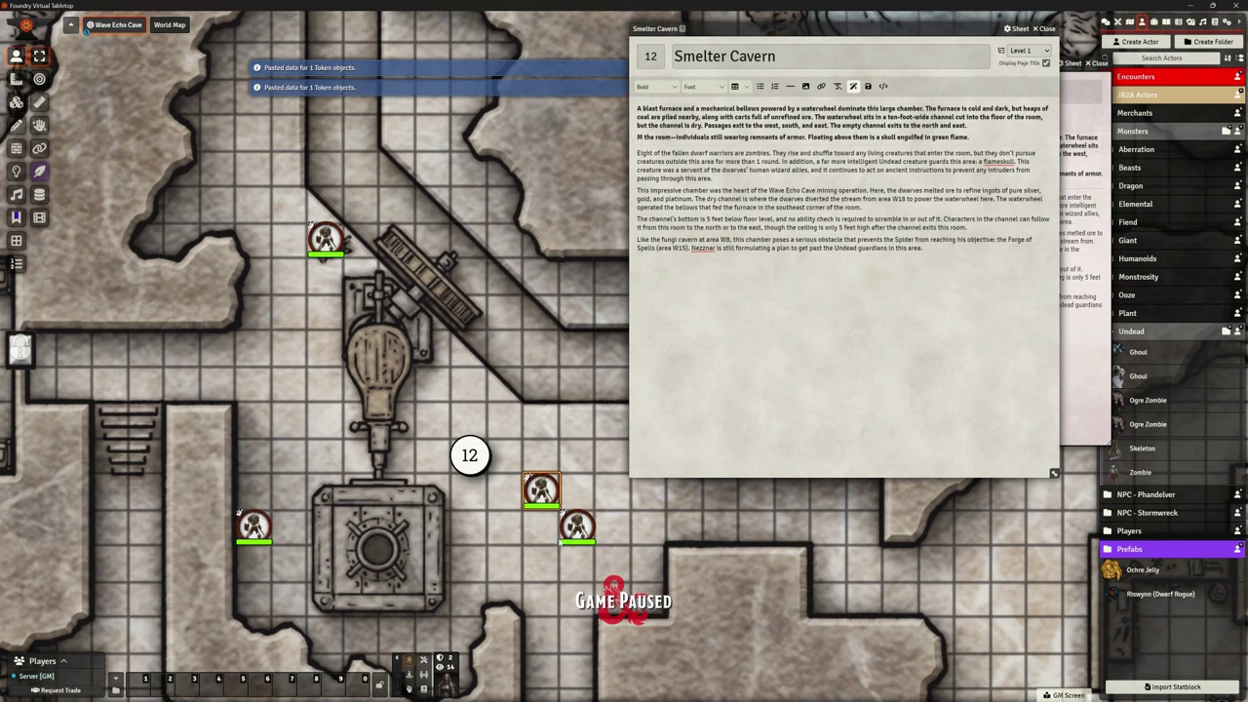
{"action": "key", "text": "ctrl+v"}
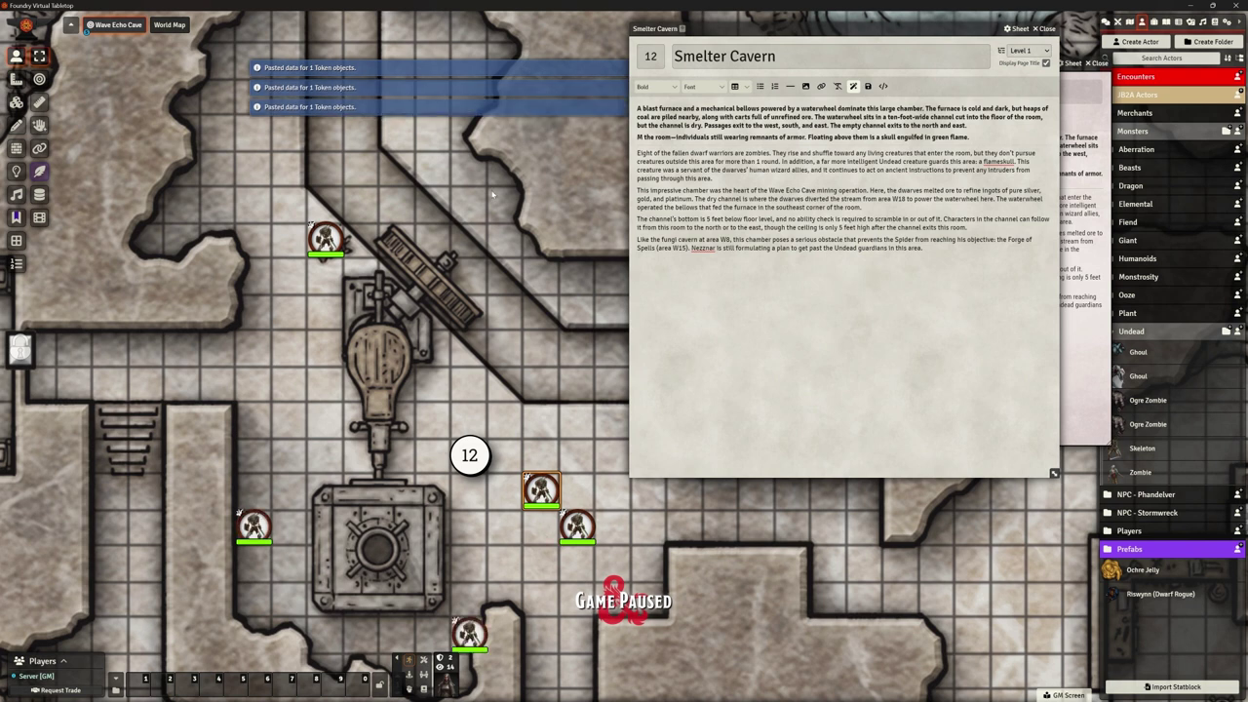
{"action": "key", "text": "ctrl+v"}
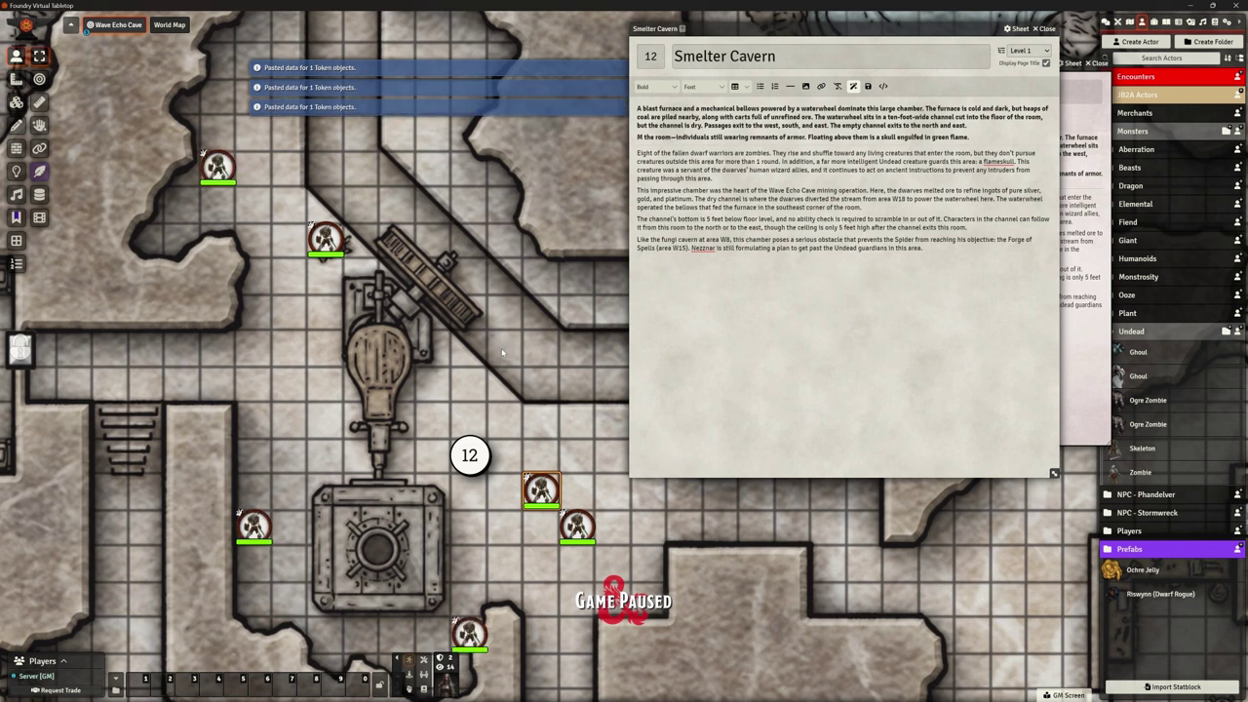
{"action": "key", "text": "ctrl+v"}
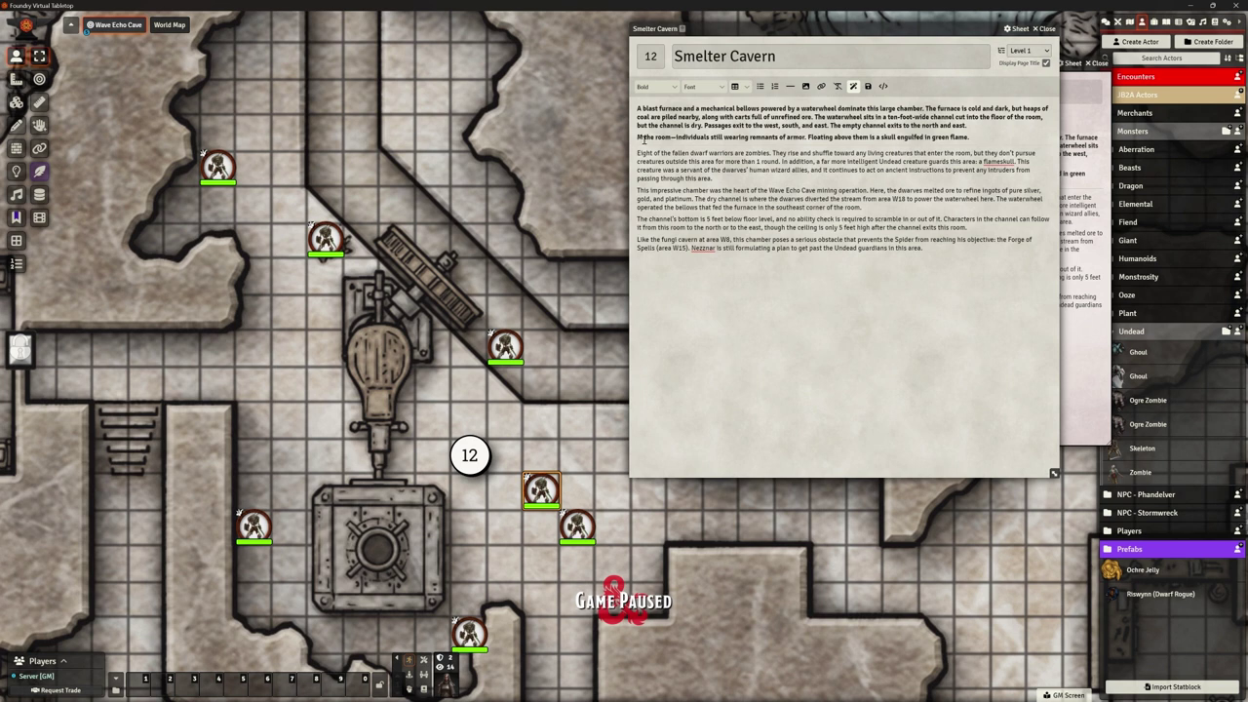
Restore the deleted words in the bold text so it reads "More than a dozen withered corpses lie scattered around the room".
{"action": "type", "text": "ore than "}
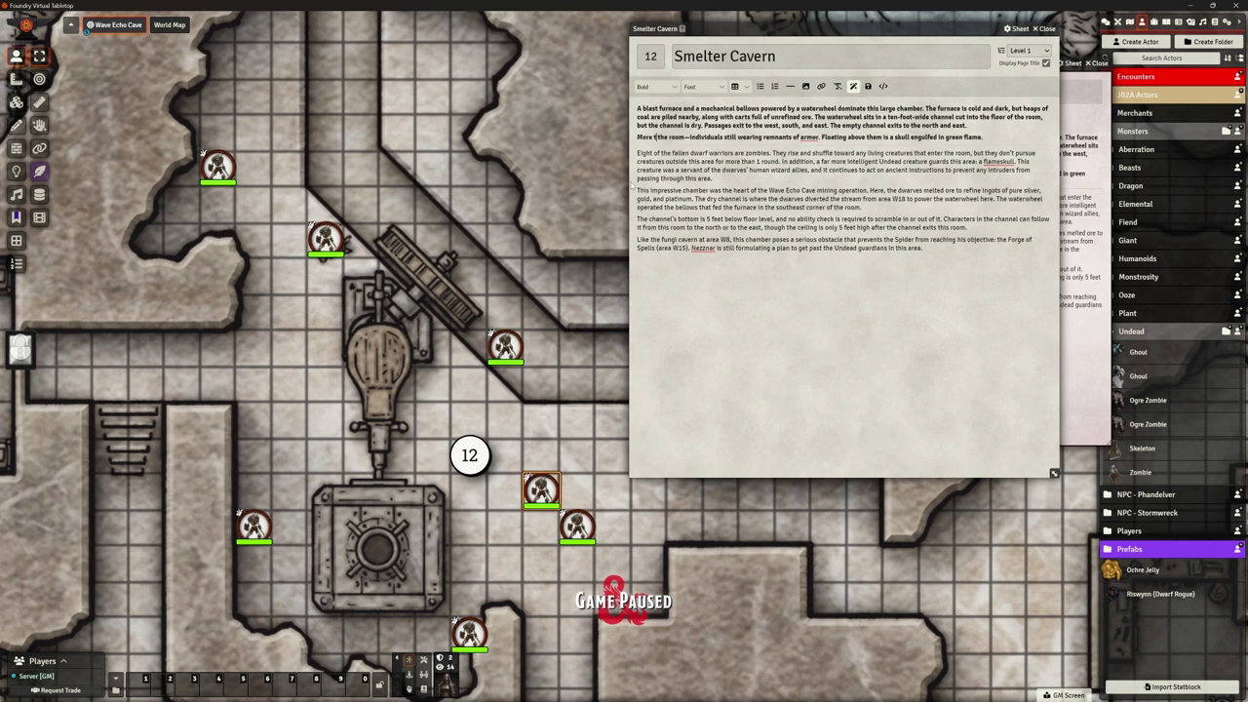
{"action": "type", "text": "a dozen"}
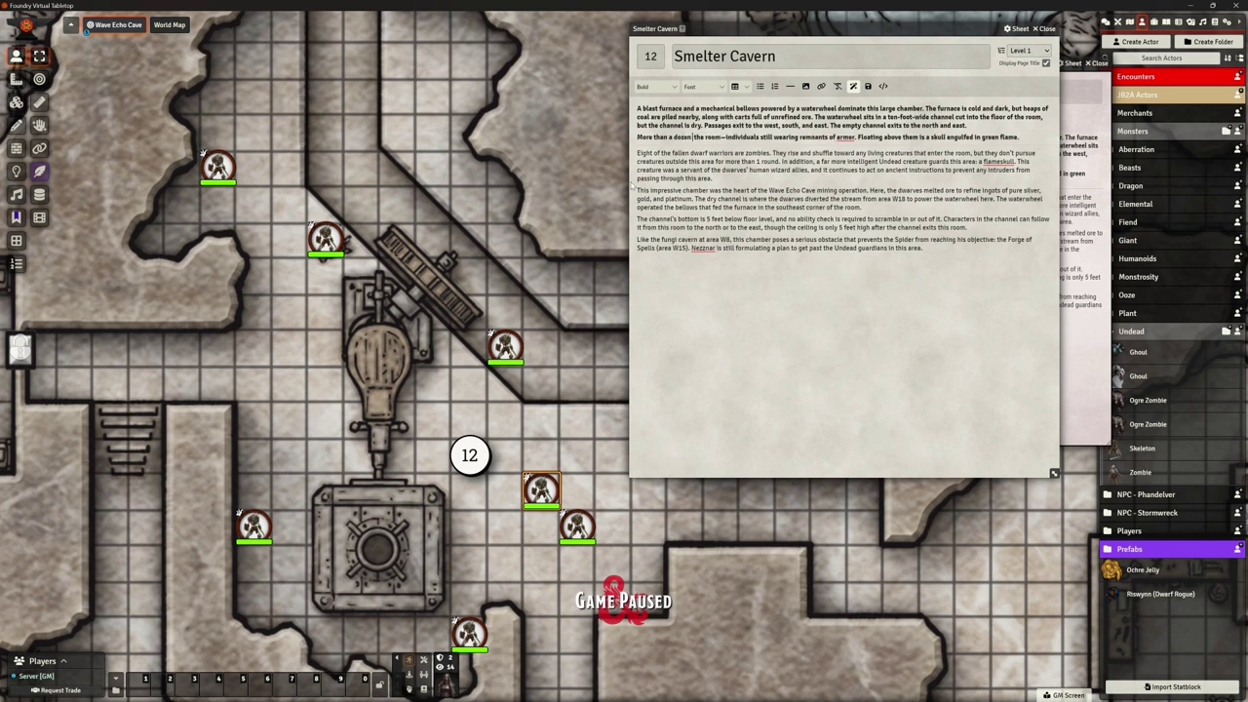
{"action": "type", "text": " withered corpses"}
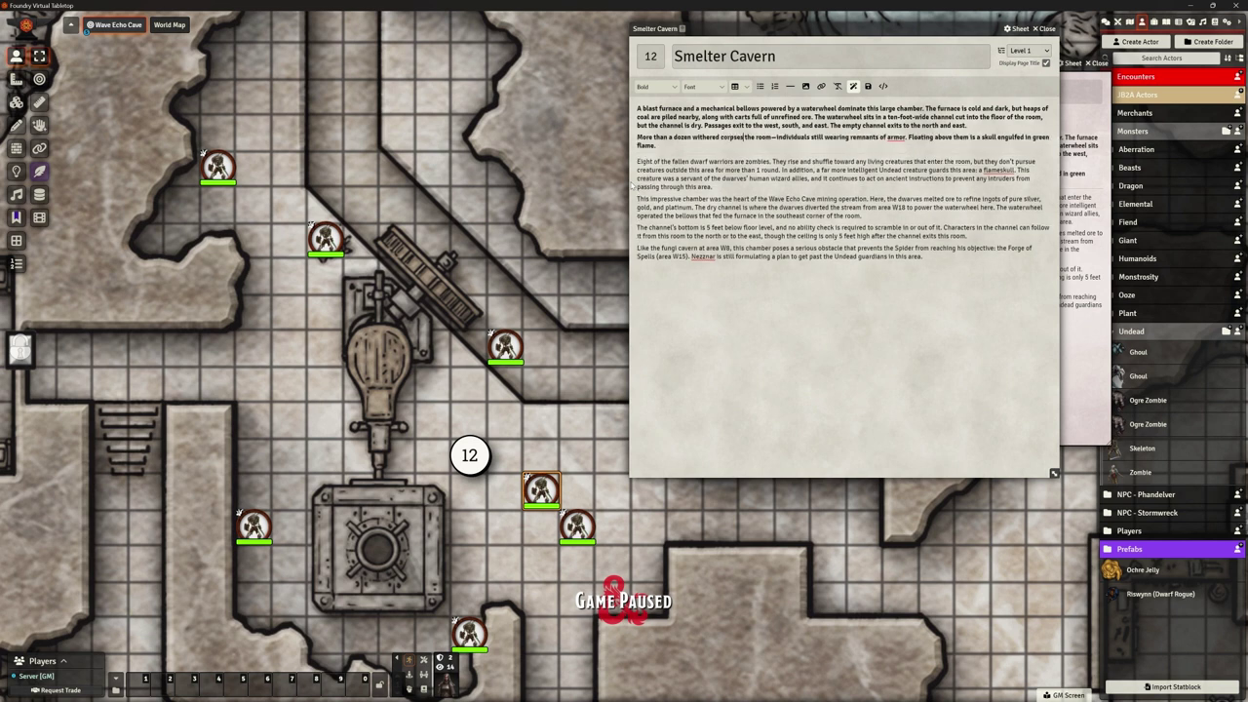
{"action": "type", "text": " lie scatt"}
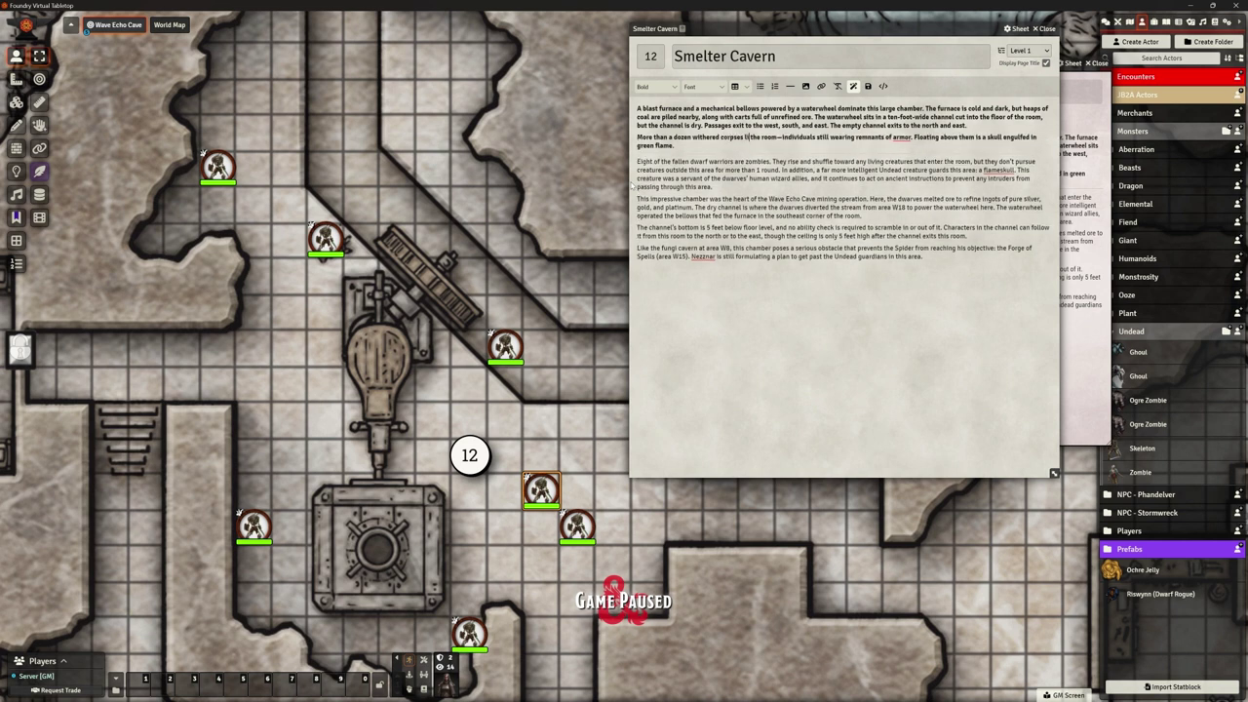
{"action": "type", "text": "ered "}
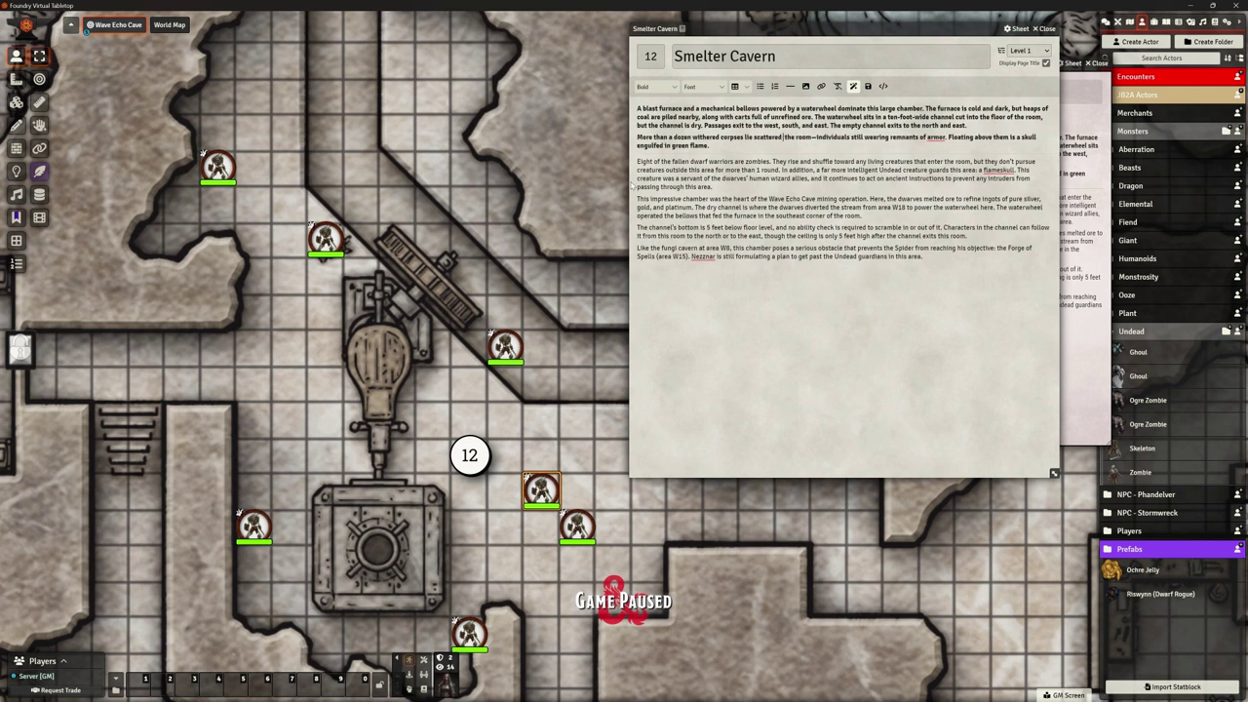
{"action": "type", "text": "around"}
{"action": "left_click", "coordinate": [800, 256]}
Move the Smelter Cavern editor further from the map area and open the Monsters (SRD) compendium from D&D SRD Content.
{"action": "left_click_drag", "start_coordinate": [834, 28], "coordinate": [880, 93]}
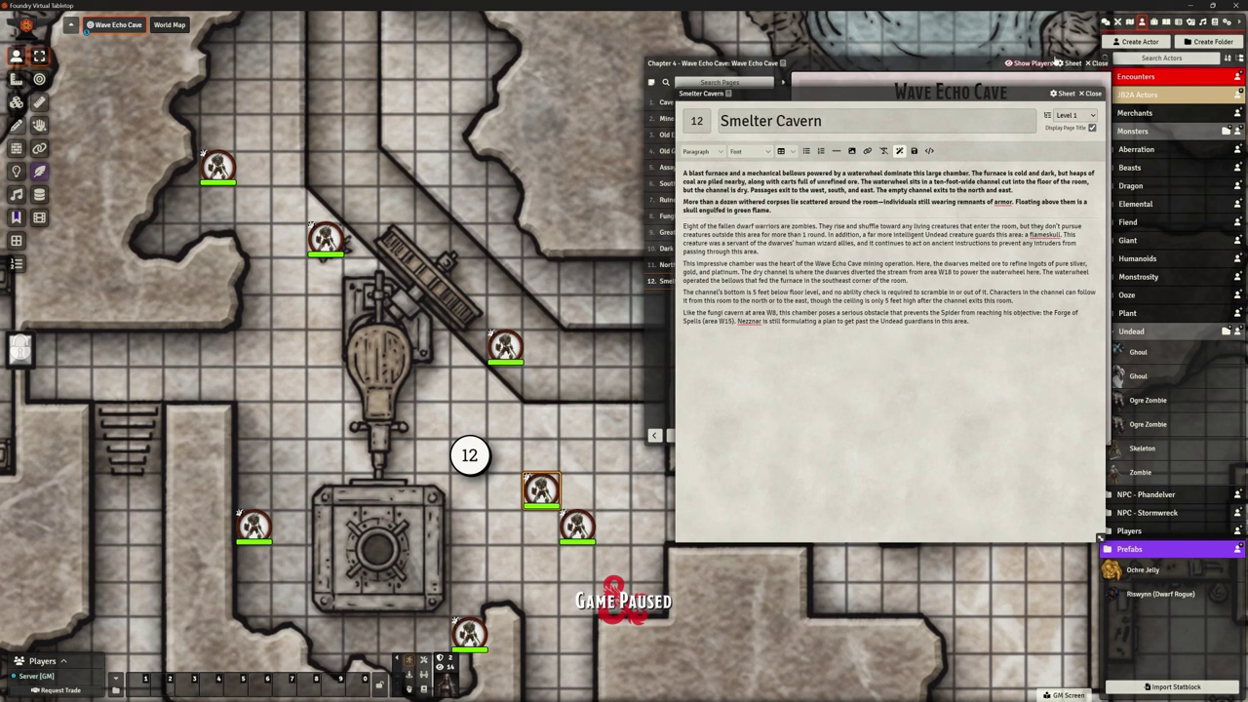
{"action": "left_click_drag", "start_coordinate": [1004, 85], "coordinate": [1003, 65]}
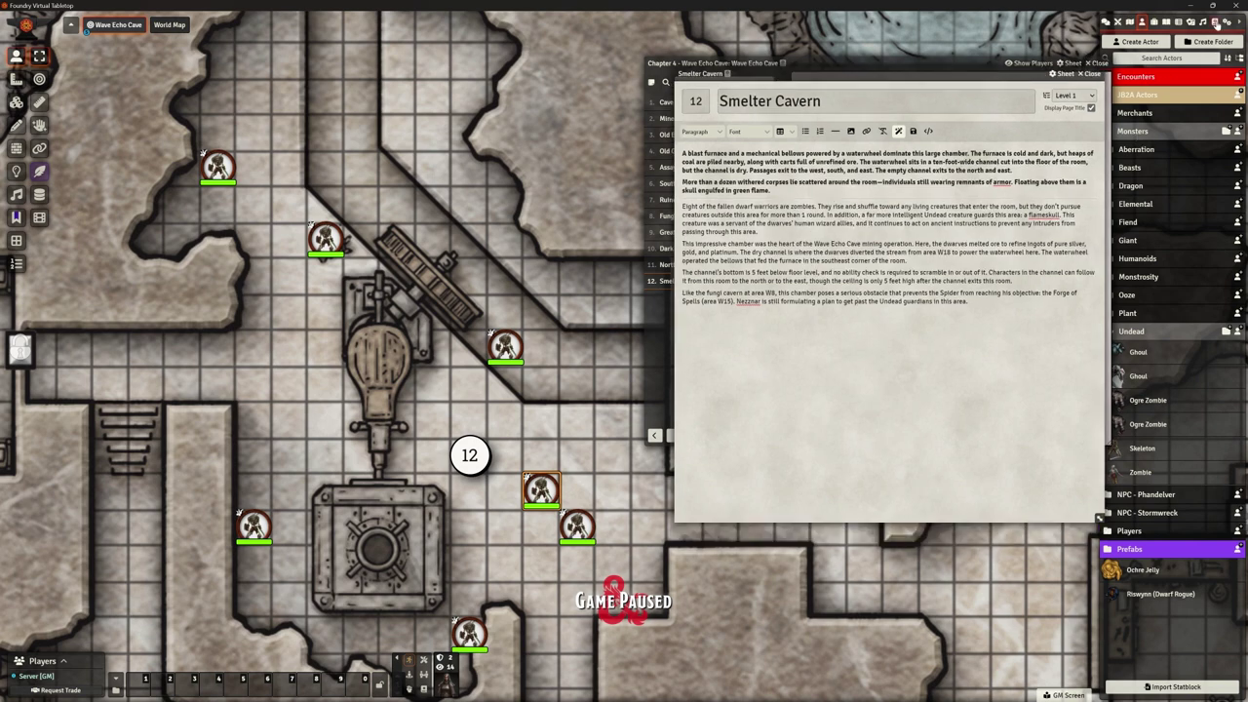
{"action": "left_click", "coordinate": [1214, 22]}
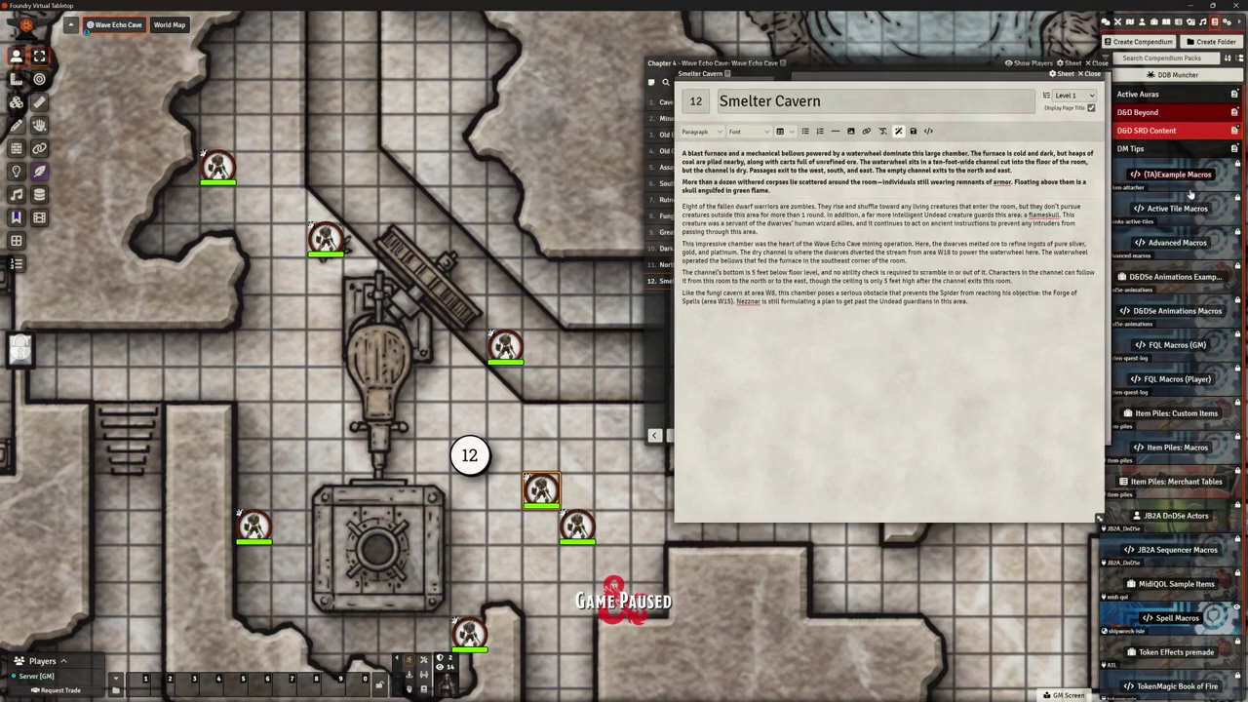
{"action": "left_click", "coordinate": [1153, 132]}
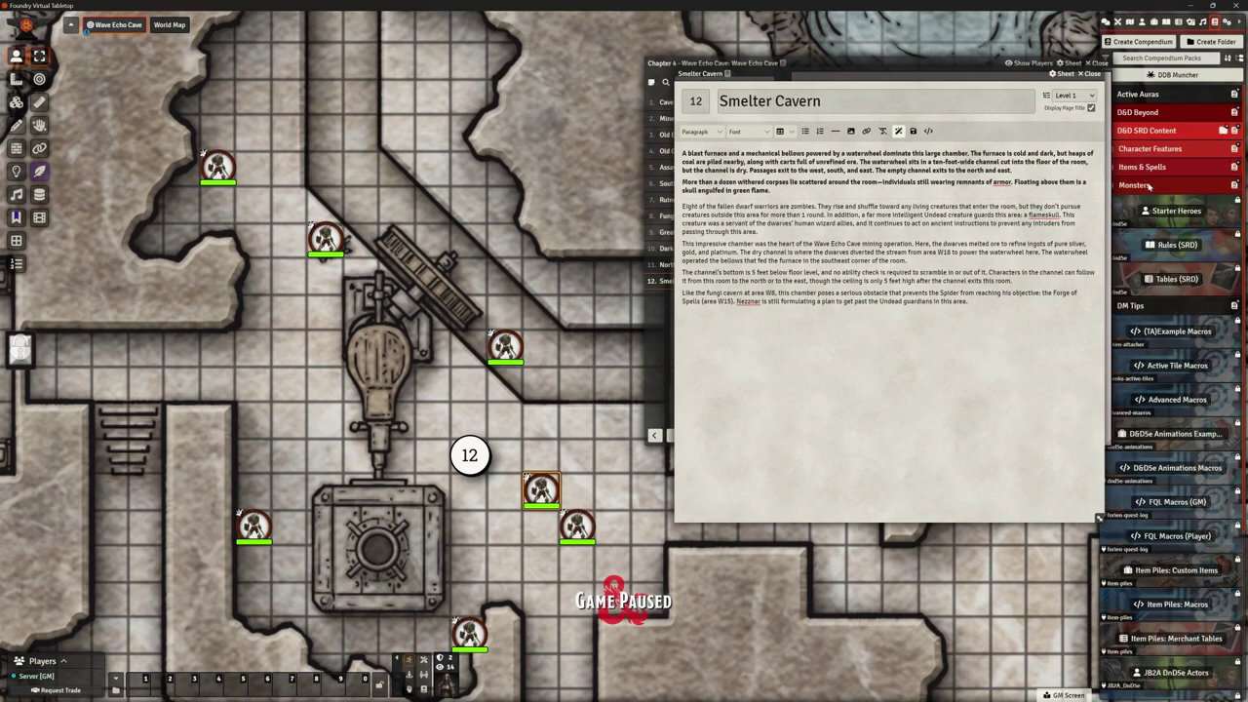
{"action": "left_click", "coordinate": [1136, 185]}
{"action": "left_click", "coordinate": [1177, 211]}
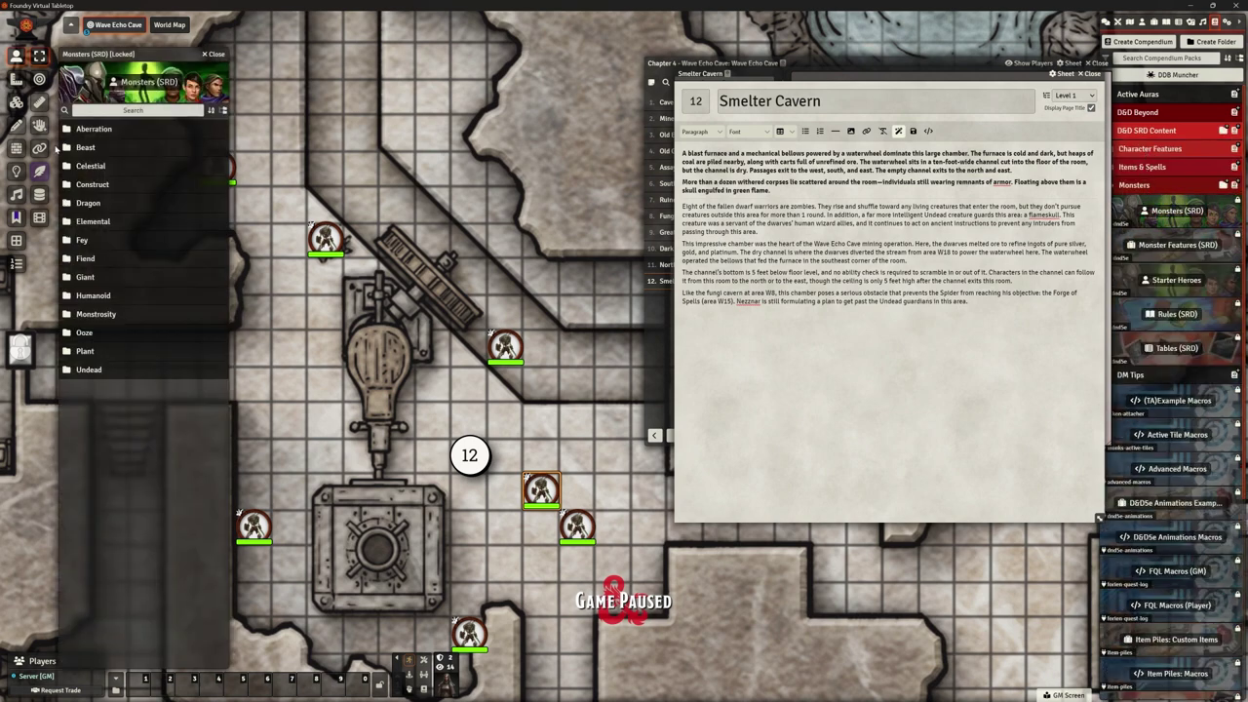
Search the Monsters (SRD) compendium for "flam", then clear the search.
{"action": "left_click", "coordinate": [133, 110]}
{"action": "type", "text": "flam"}
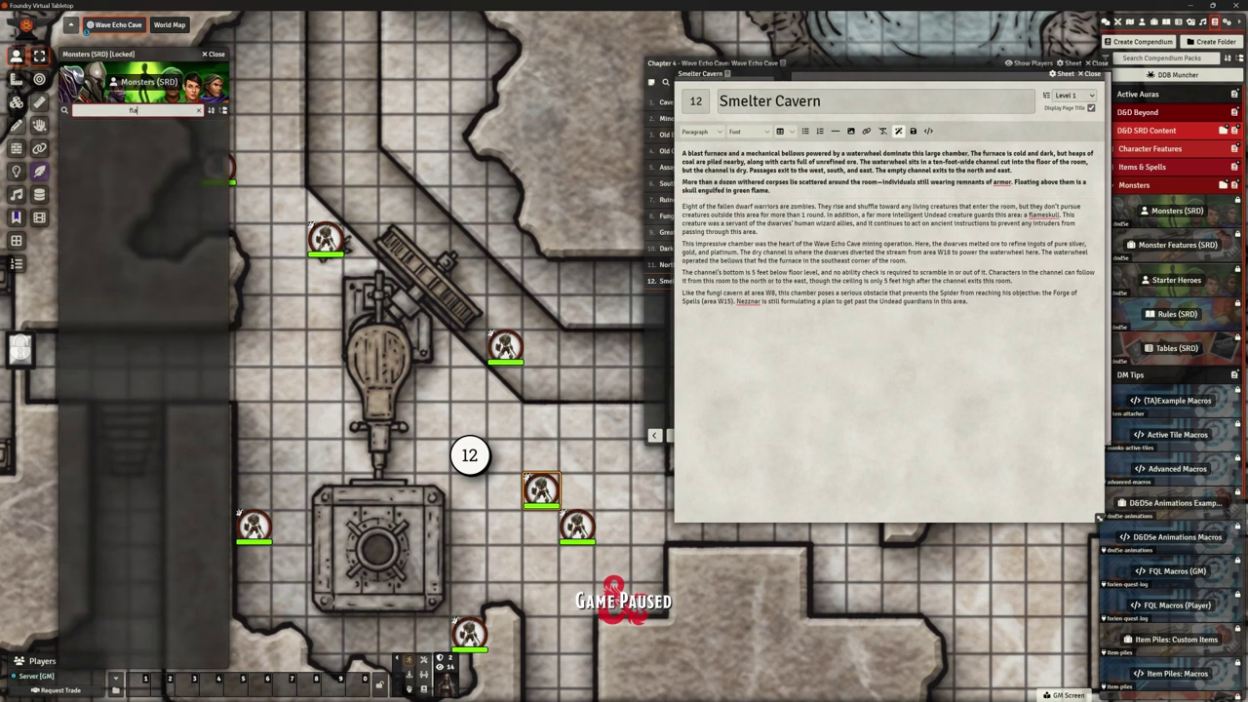
{"action": "key", "text": "BackSpace"}
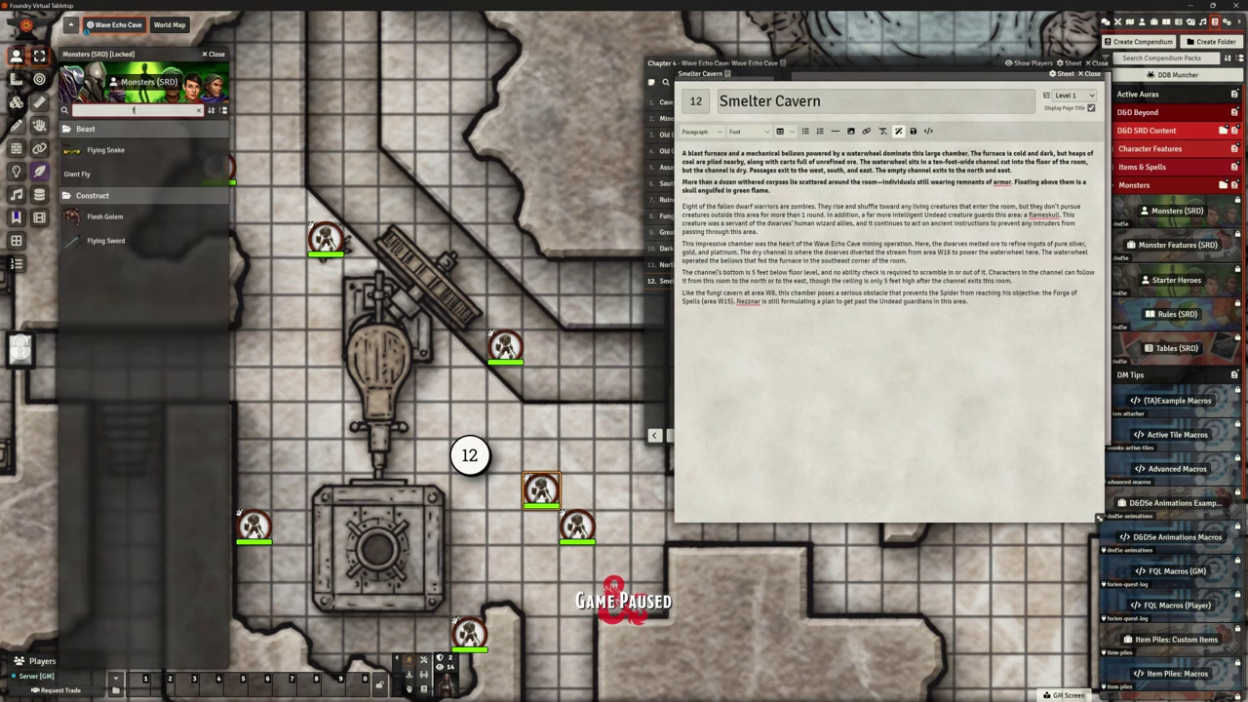
{"action": "key", "text": "BackSpace"}
{"action": "key", "text": "BackSpace"}
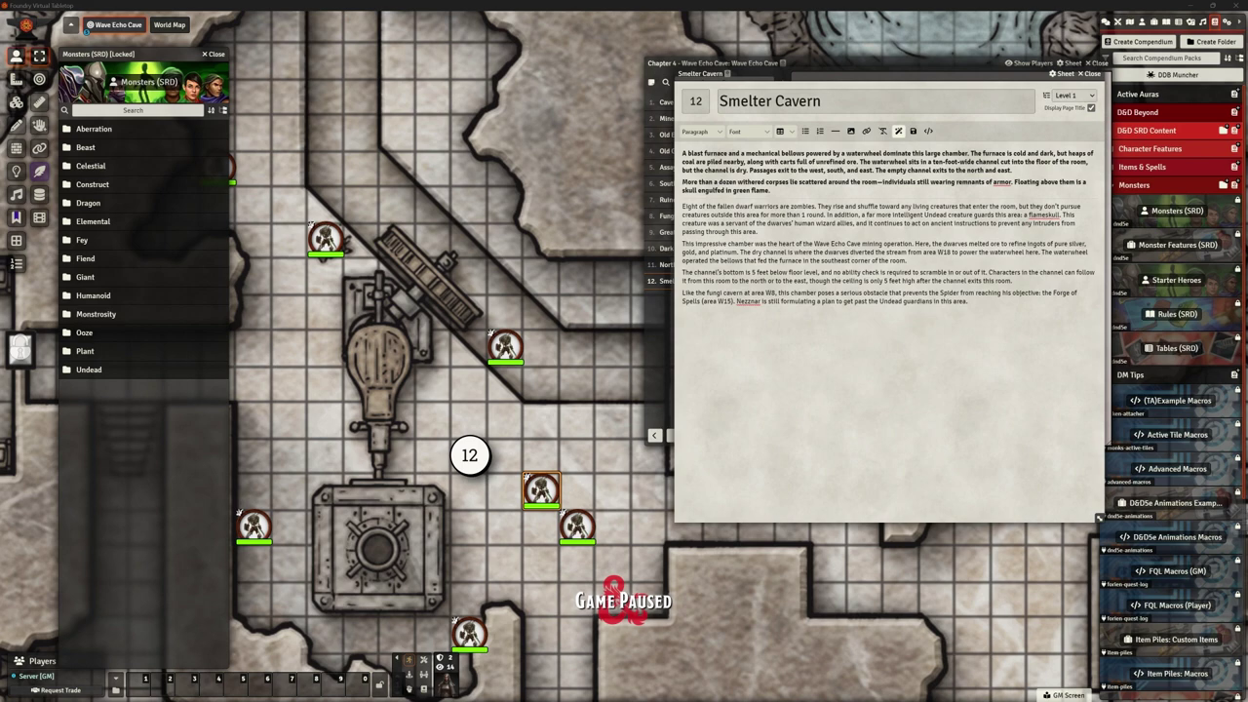
Check the Undead folder in the Actors directory for a flameskull and collapse the folder again.
{"action": "left_click_drag", "start_coordinate": [1001, 76], "coordinate": [975, 75]}
{"action": "left_click", "coordinate": [1143, 22]}
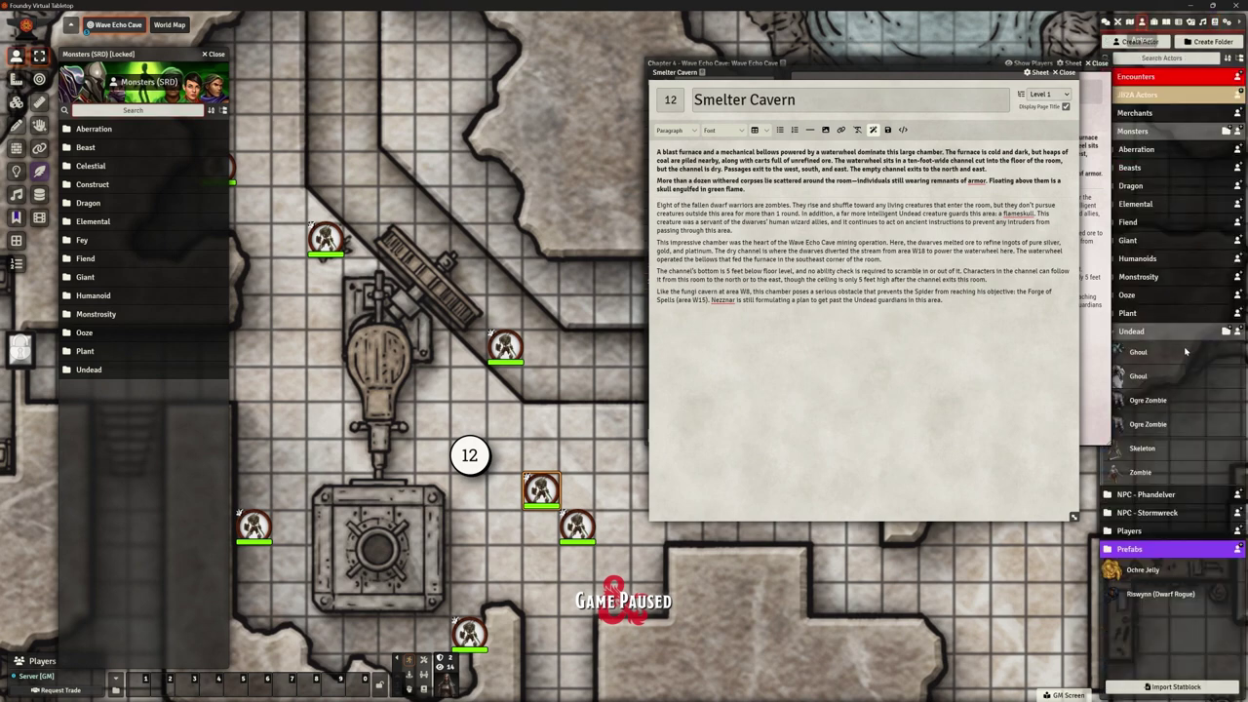
{"action": "left_click", "coordinate": [1146, 332]}
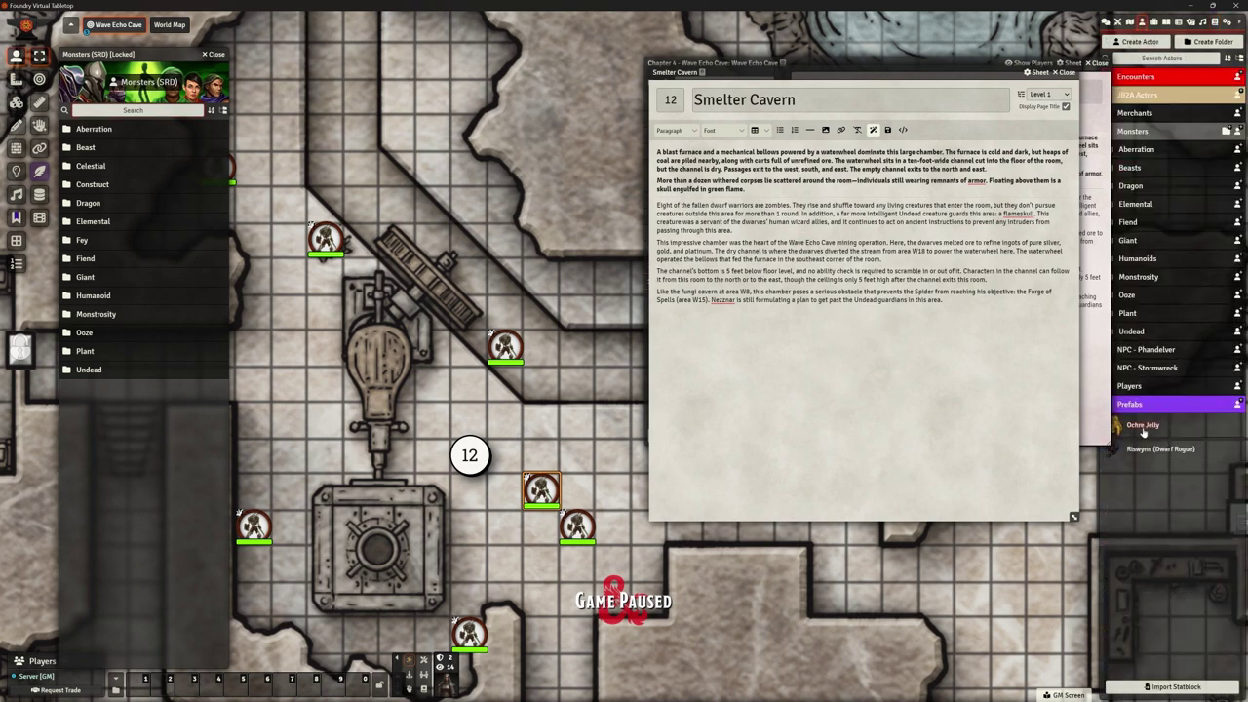
{"action": "left_click", "coordinate": [1138, 335]}
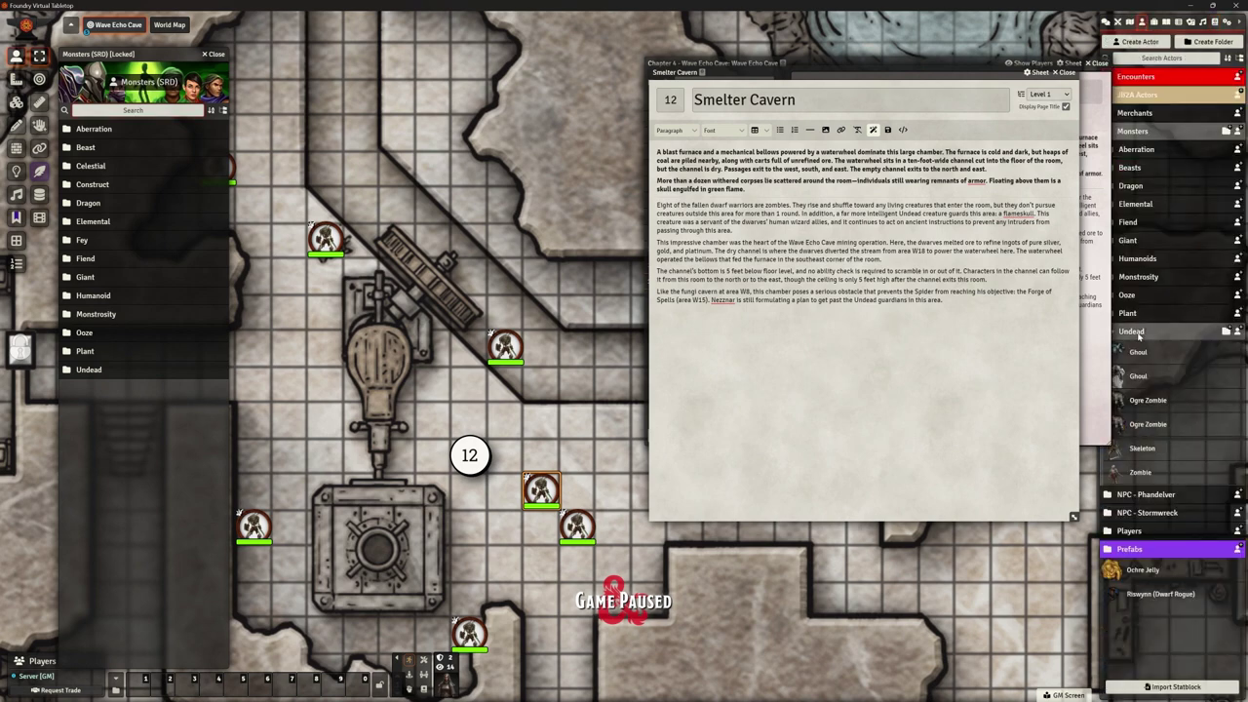
{"action": "left_click", "coordinate": [1138, 336]}
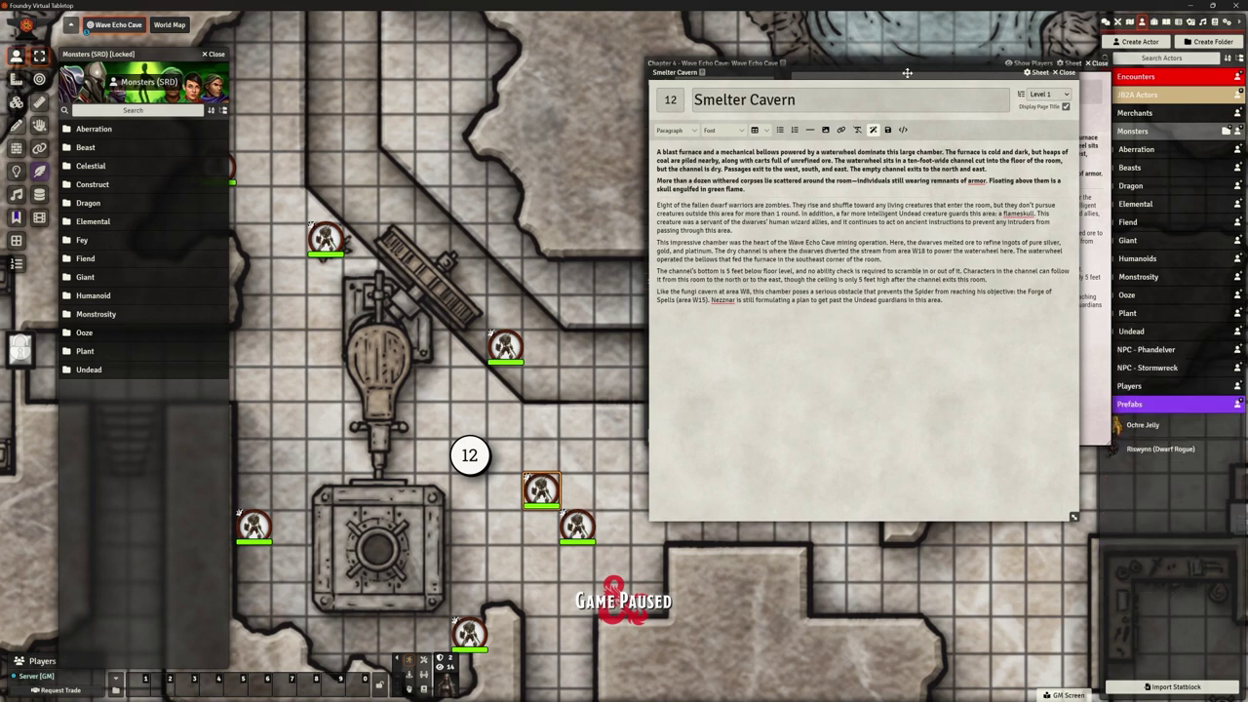
Close the Smelter Cavern page editor and the Wave Echo Cave journal.
{"action": "left_click_drag", "start_coordinate": [905, 73], "coordinate": [923, 189]}
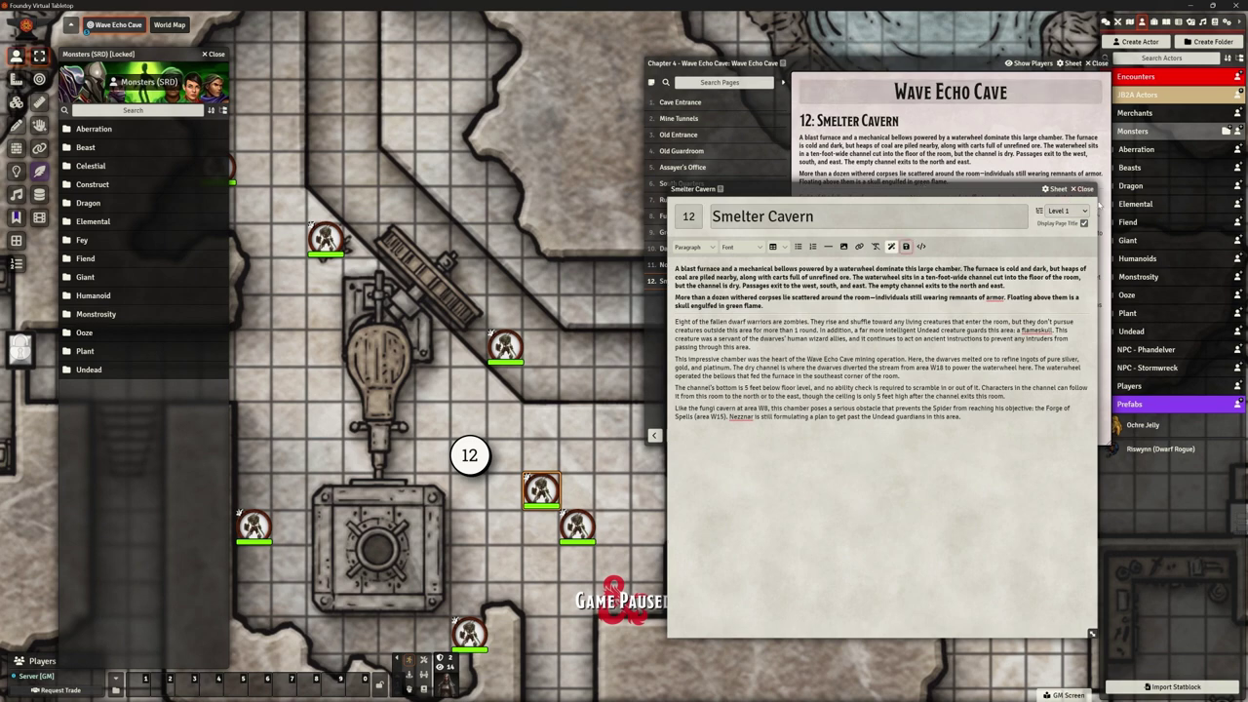
{"action": "left_click", "coordinate": [1083, 188]}
{"action": "left_click", "coordinate": [1099, 63]}
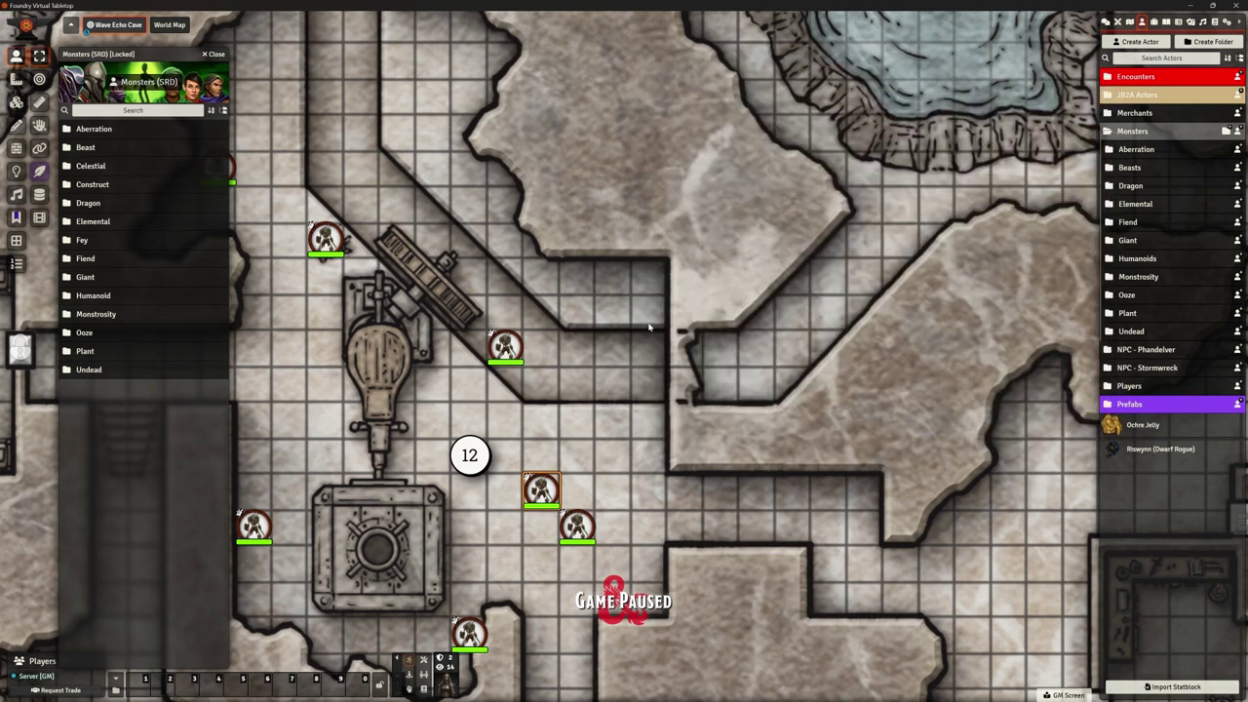
Open the 5e Statblock Importer, paste the full flameskull statblock into it and enlarge the window.
{"action": "scroll", "coordinate": [647, 337], "scroll_direction": "up", "scroll_amount": 5}
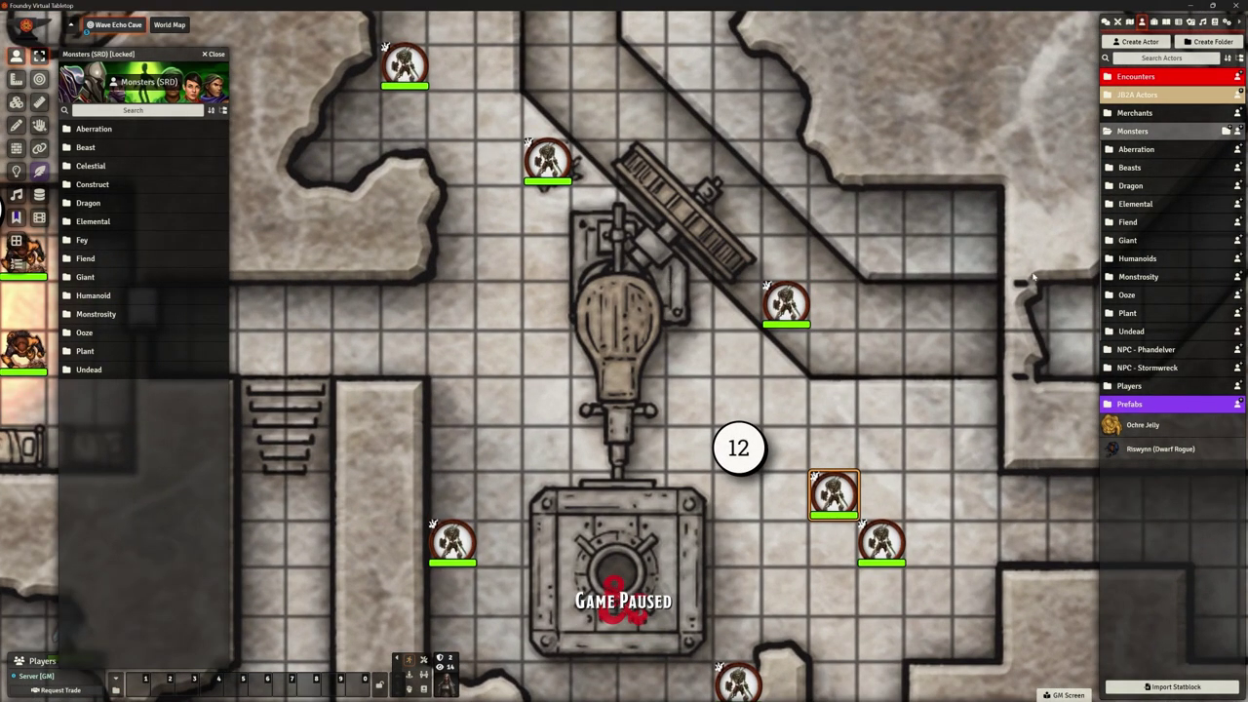
{"action": "left_click", "coordinate": [1170, 687]}
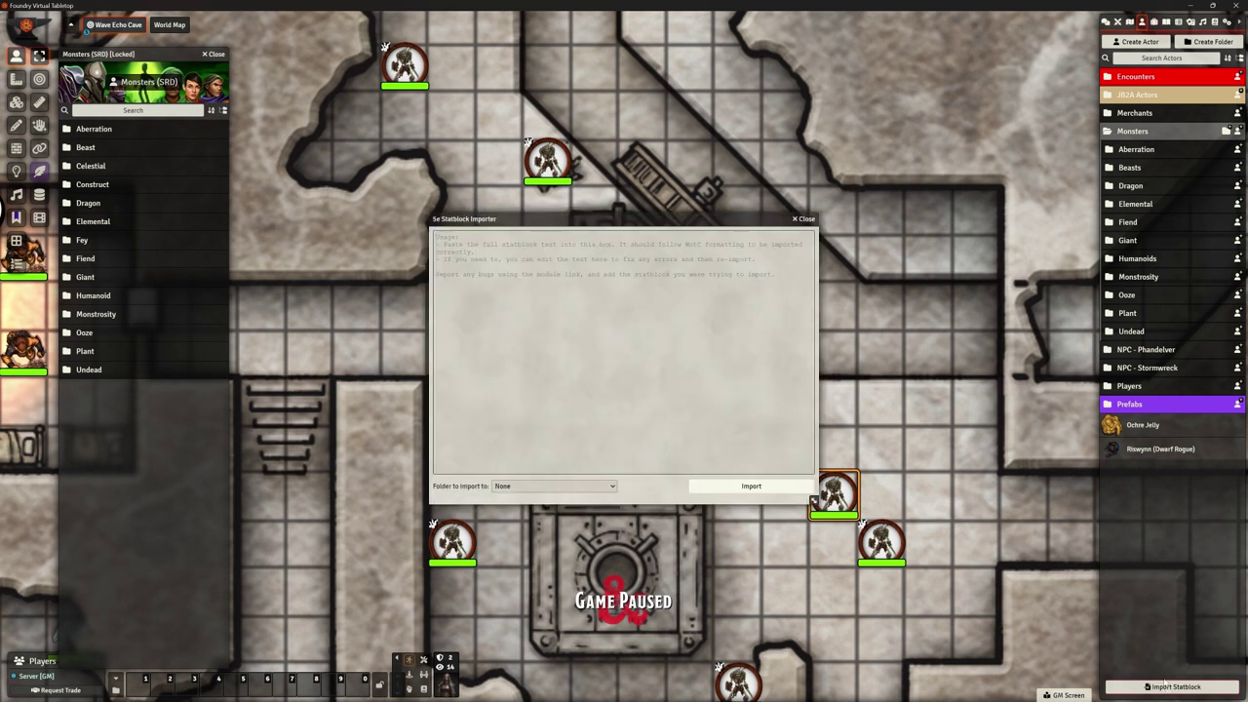
{"action": "left_click_drag", "start_coordinate": [549, 223], "coordinate": [459, 150]}
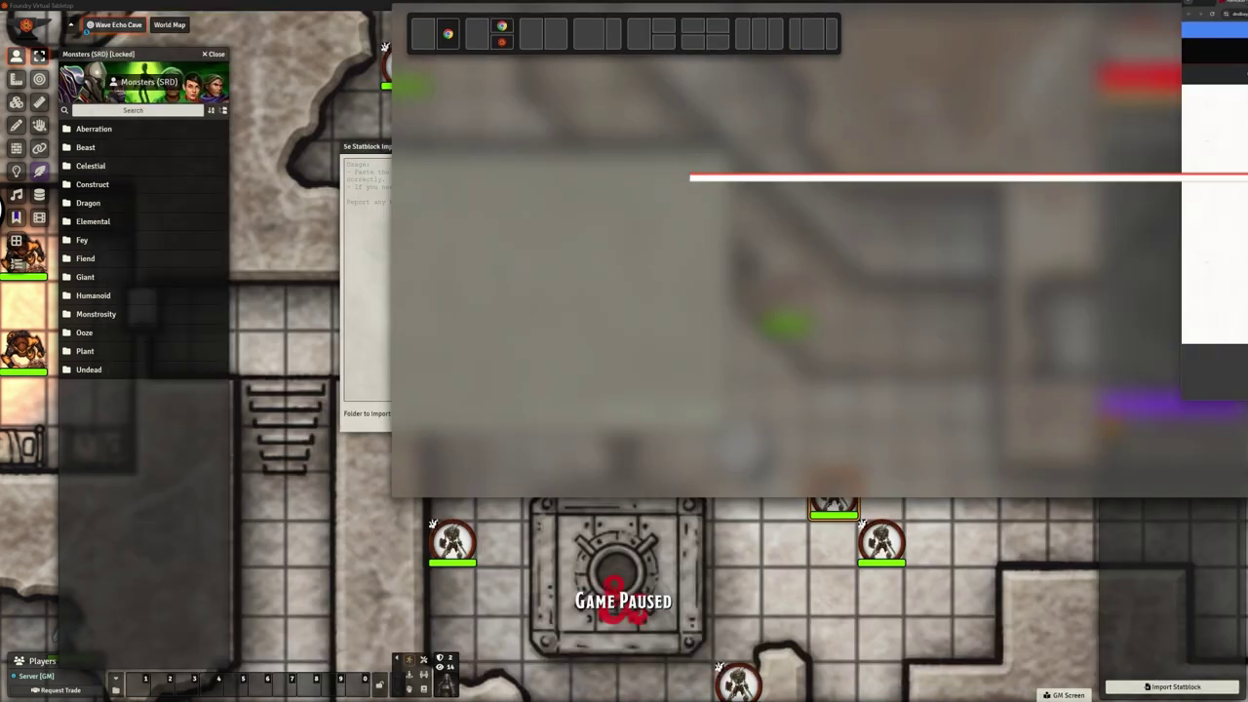
{"action": "left_click", "coordinate": [1176, 687]}
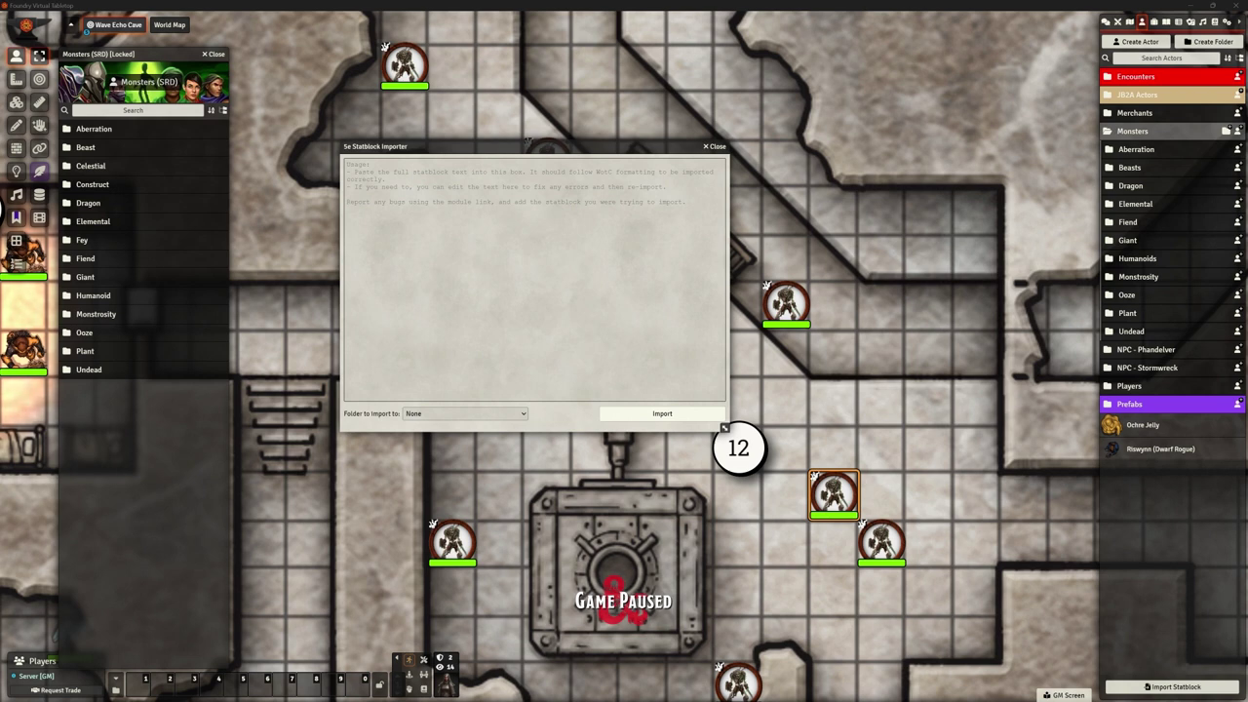
{"action": "left_click", "coordinate": [487, 260]}
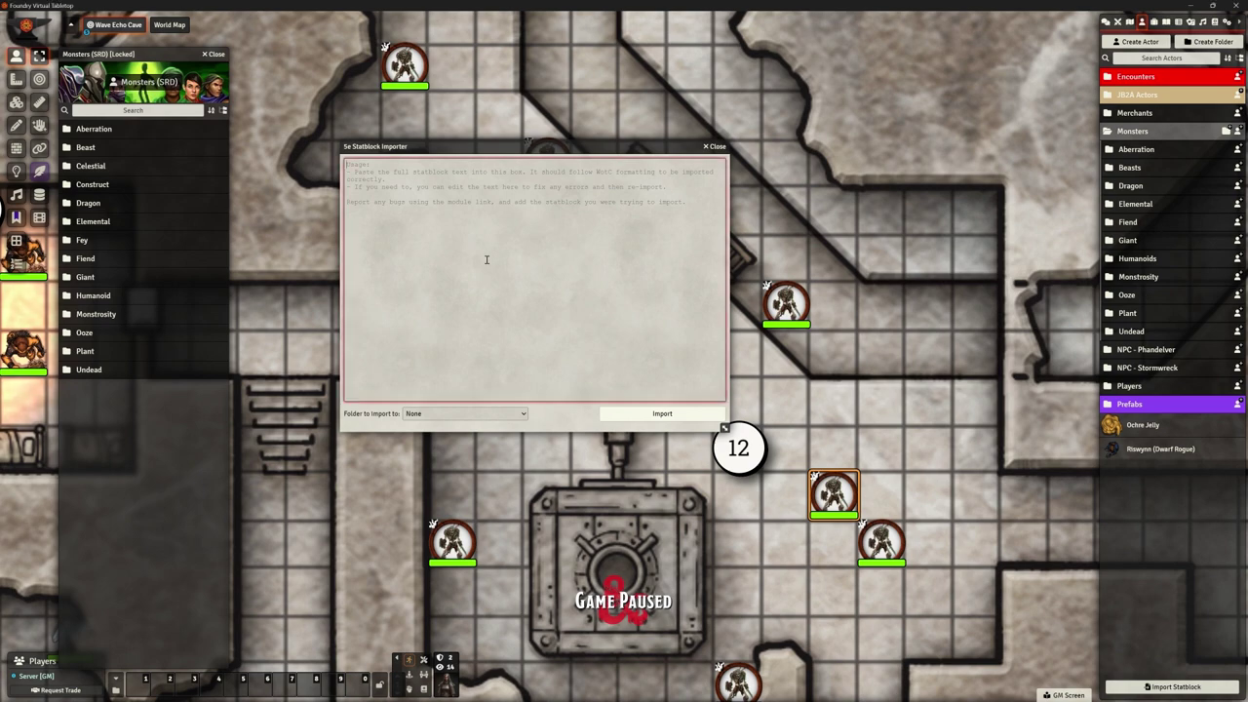
{"action": "key", "text": "ctrl+v"}
{"action": "left_click_drag", "start_coordinate": [555, 146], "coordinate": [549, 82]}
{"action": "left_click_drag", "start_coordinate": [724, 365], "coordinate": [907, 549]}
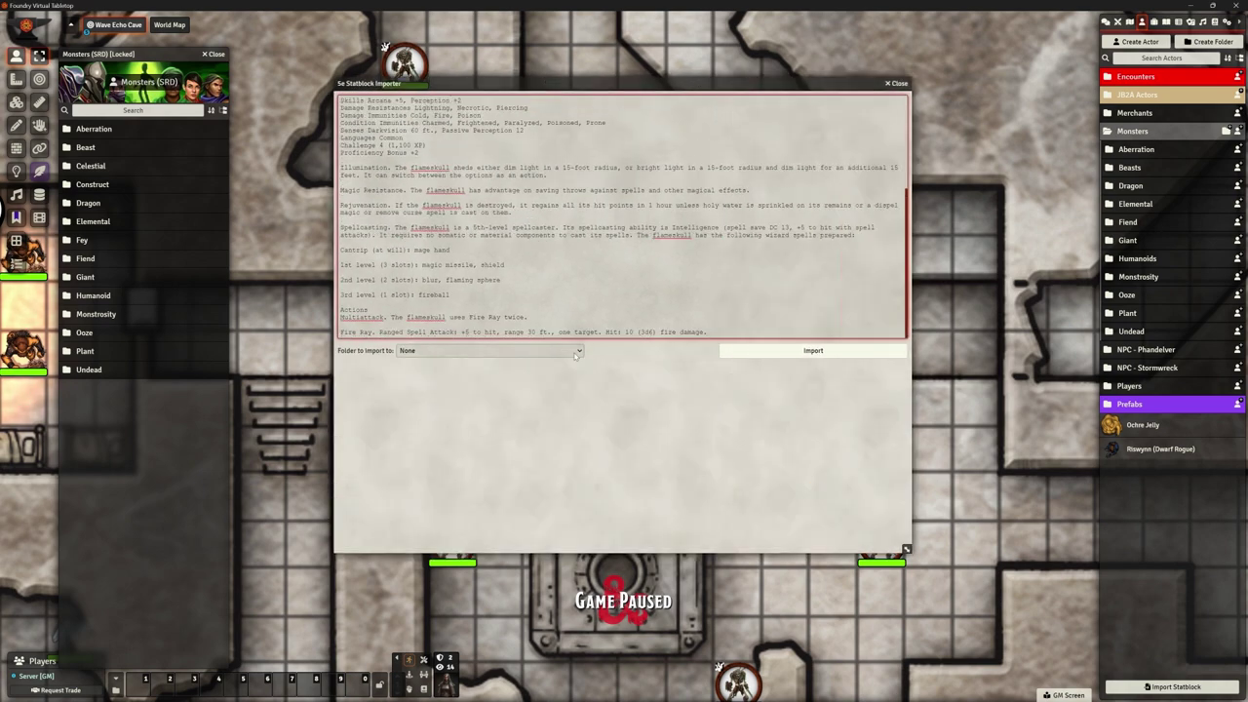
Import the flameskull statblock into the Undead folder and close the importer.
{"action": "left_click", "coordinate": [453, 350]}
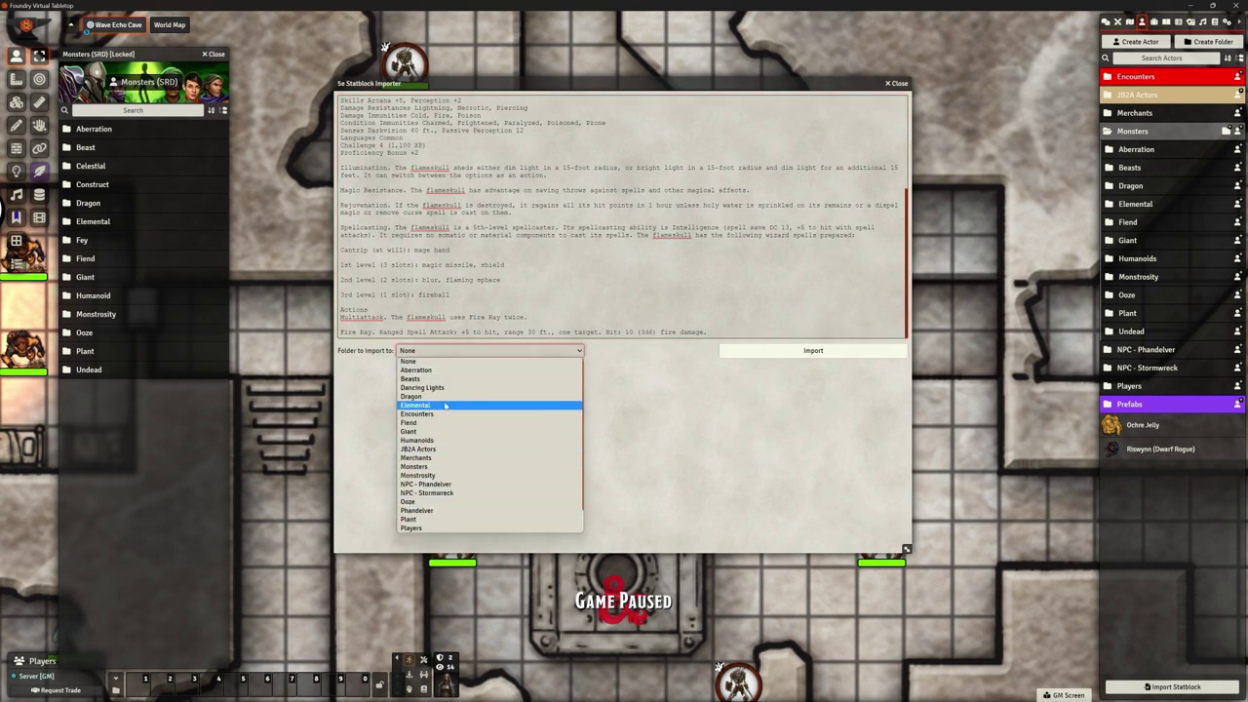
{"action": "scroll", "coordinate": [451, 468], "scroll_direction": "down", "scroll_amount": 1}
{"action": "left_click", "coordinate": [429, 528]}
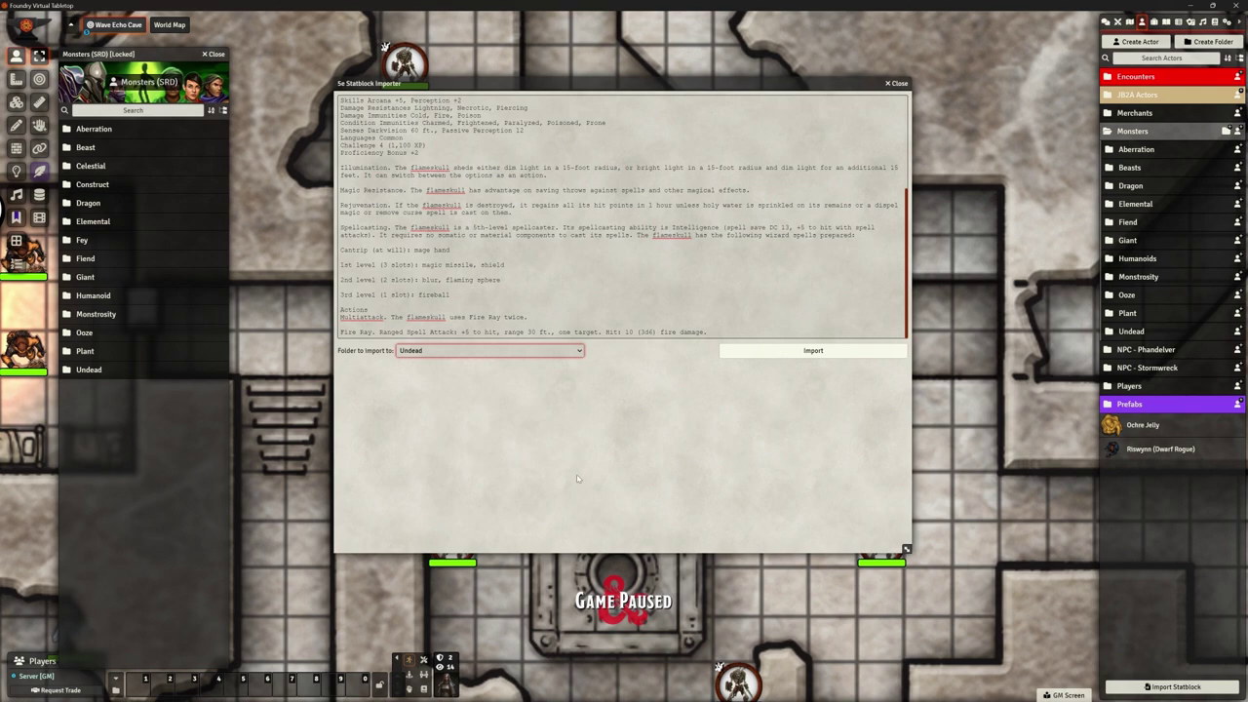
{"action": "left_click", "coordinate": [813, 351]}
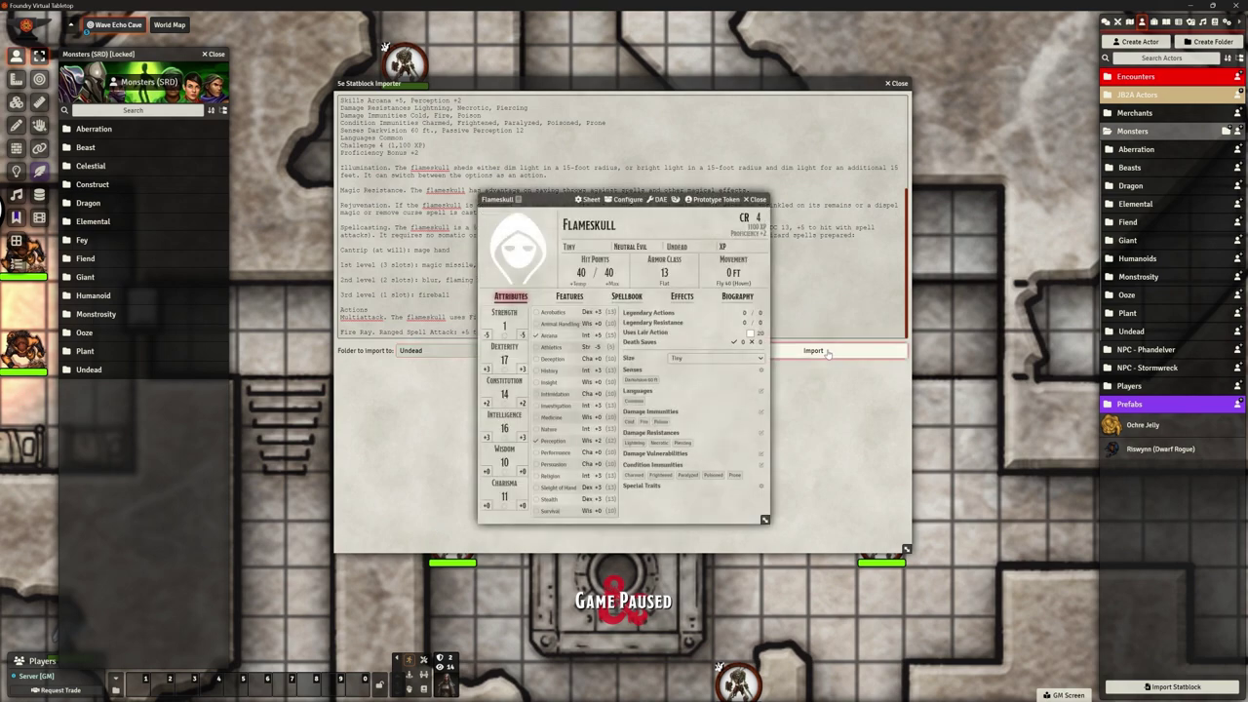
{"action": "left_click", "coordinate": [898, 83]}
Enlarge the Flameskull actor sheet and move it clear of the importer's old place on the map.
{"action": "left_click_drag", "start_coordinate": [536, 199], "coordinate": [488, 101]}
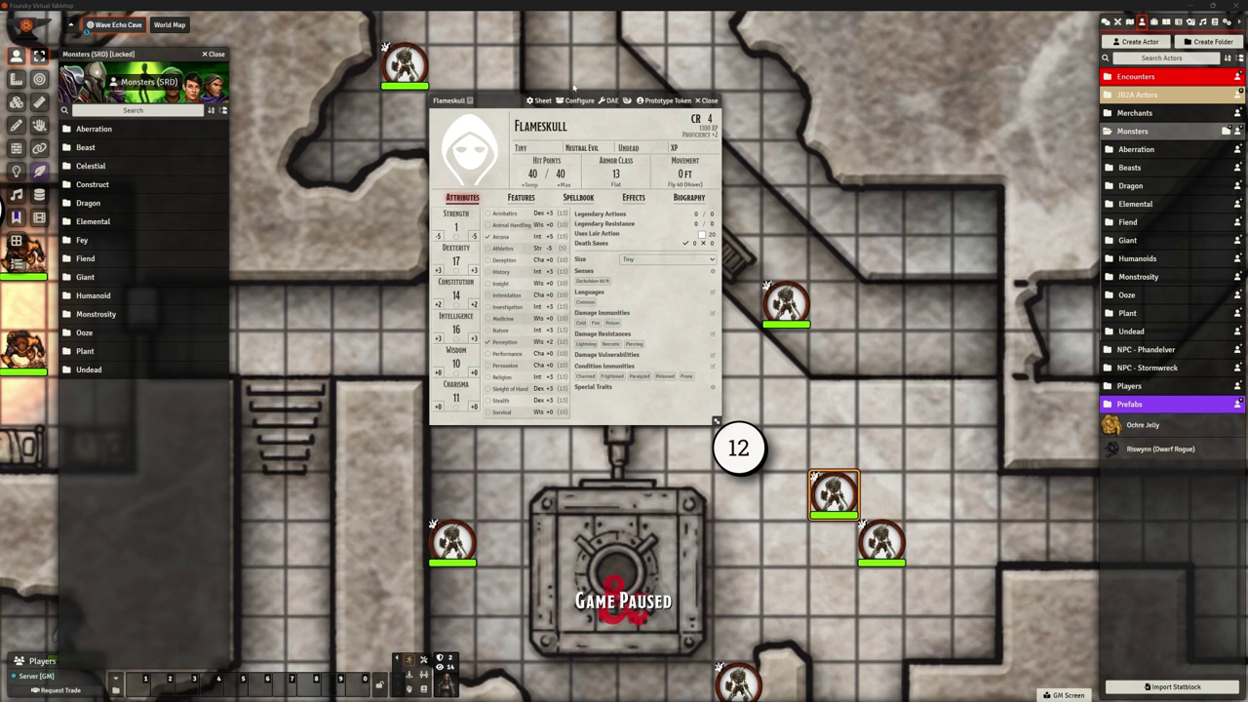
{"action": "left_click_drag", "start_coordinate": [718, 422], "coordinate": [915, 571]}
{"action": "left_click_drag", "start_coordinate": [568, 102], "coordinate": [524, 77]}
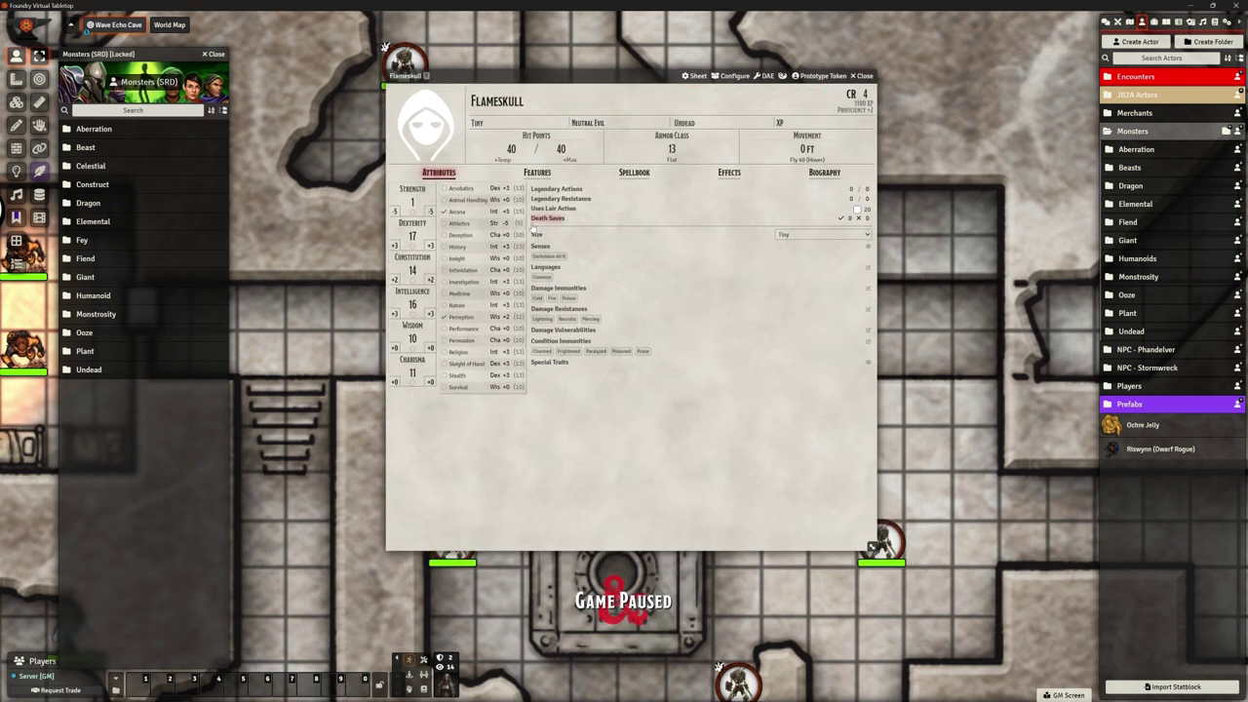
Review the Flameskull's features, expanding Illumination, Magic Resistance, Rejuvenation and Spellcasting to read their descriptions.
{"action": "left_click", "coordinate": [538, 172]}
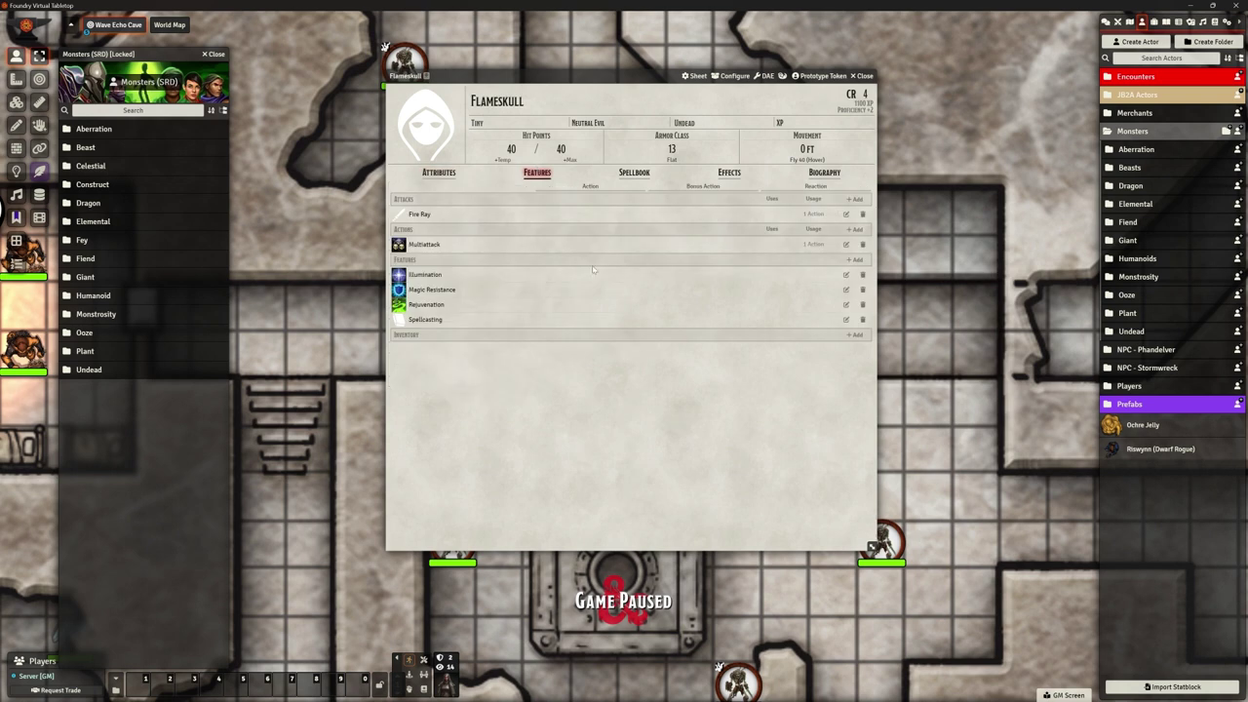
{"action": "left_click", "coordinate": [421, 276]}
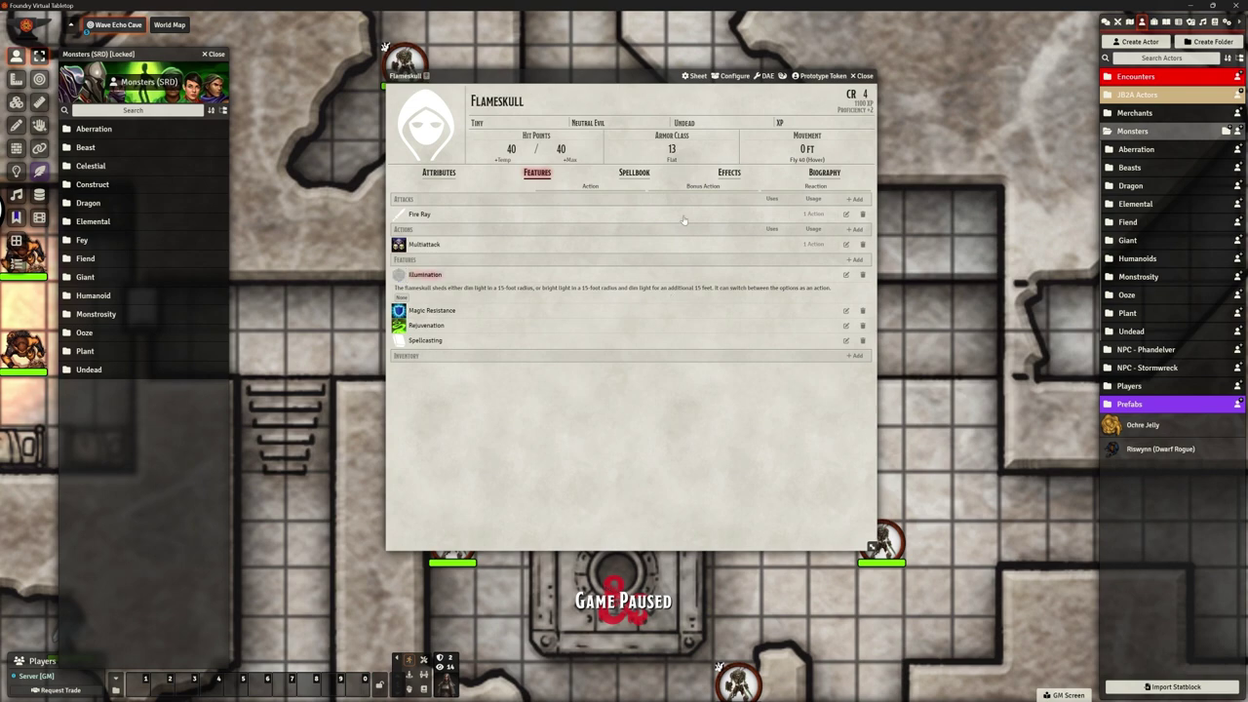
{"action": "left_click_drag", "start_coordinate": [647, 76], "coordinate": [840, 120]}
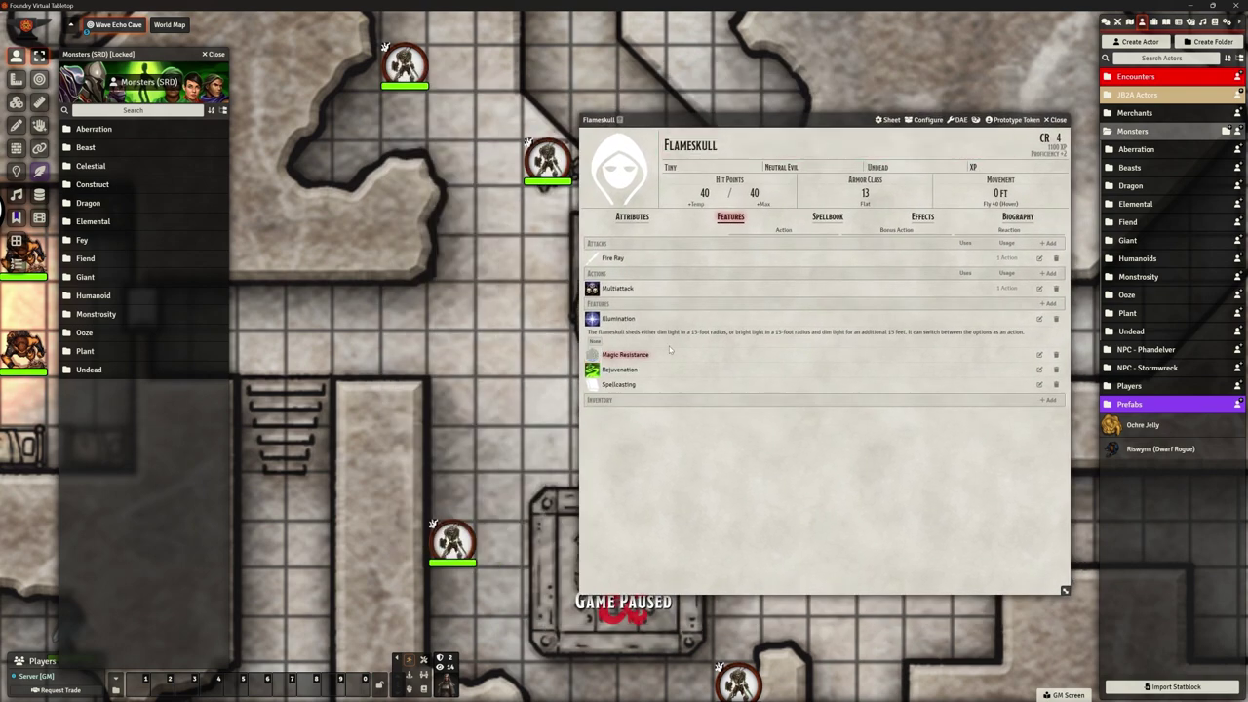
{"action": "left_click", "coordinate": [626, 355]}
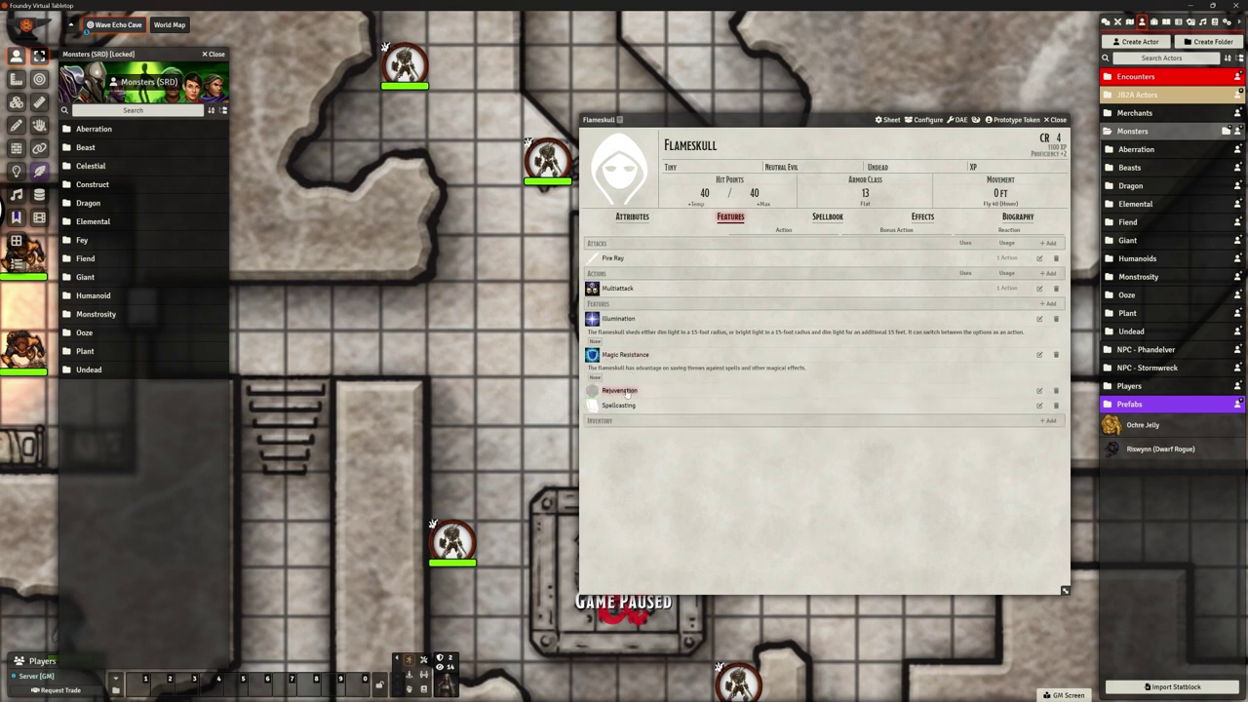
{"action": "left_click", "coordinate": [625, 391]}
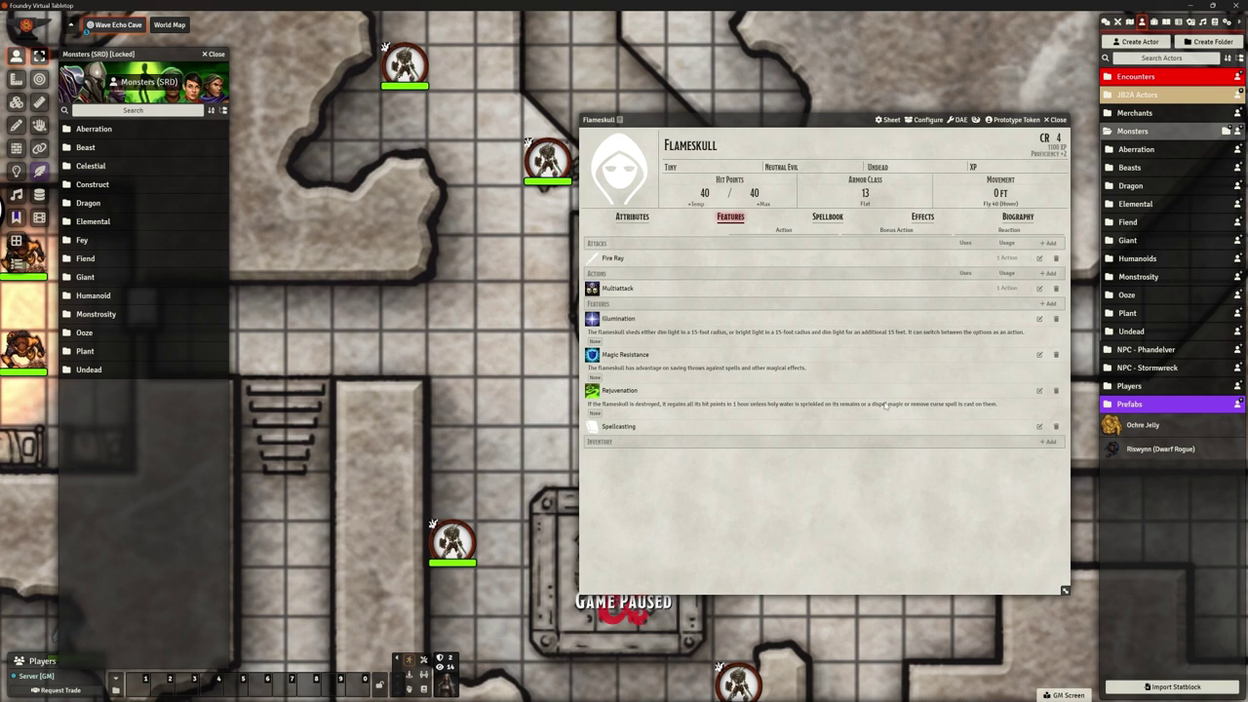
{"action": "left_click", "coordinate": [619, 428]}
{"action": "left_click", "coordinate": [622, 434]}
Review the Flameskull's spellbook and features, then return to its attributes.
{"action": "left_click", "coordinate": [828, 216]}
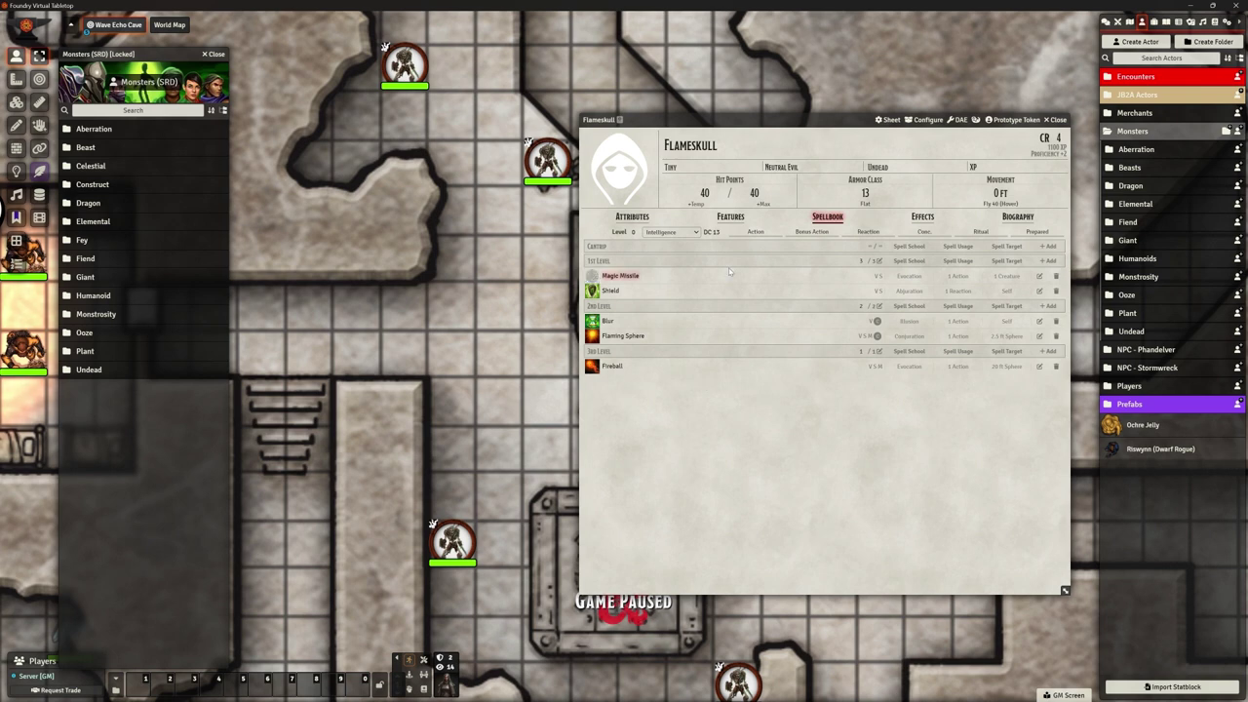
{"action": "left_click", "coordinate": [729, 217]}
{"action": "left_click", "coordinate": [632, 216]}
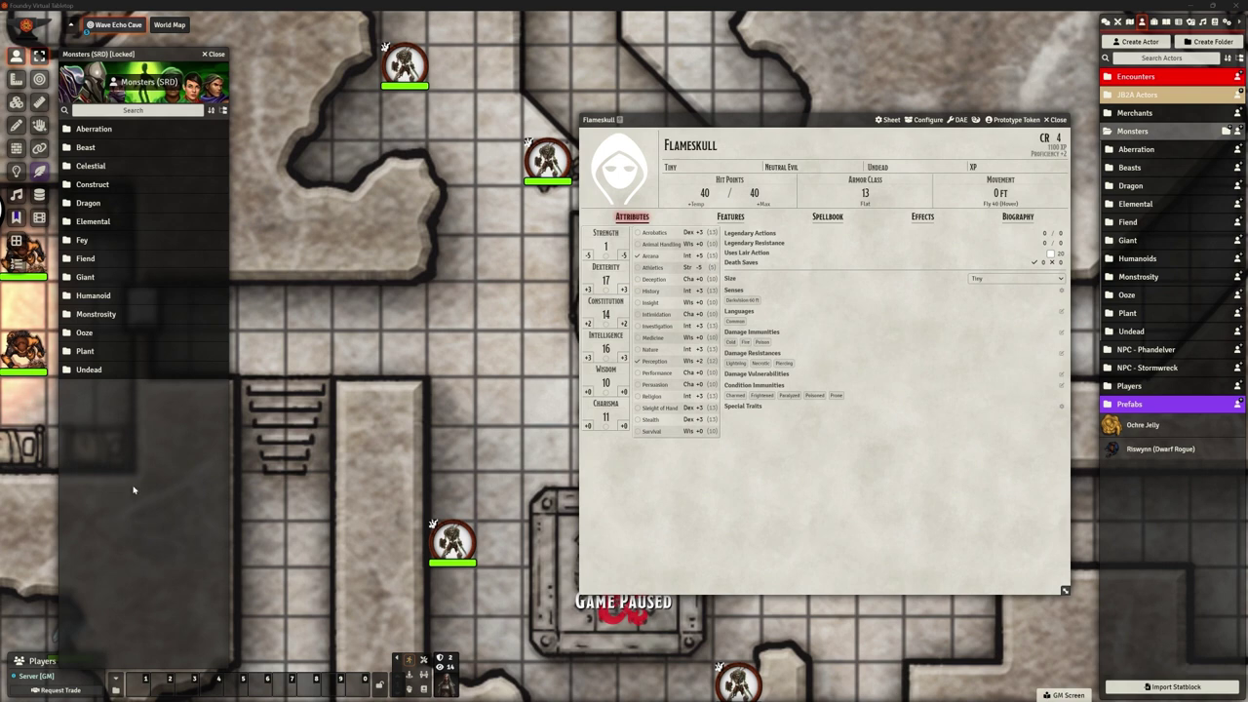
Load Flaming Skull.png from the Phandelver NPCs folder as the Flameskull's avatar and delete the default hooded figure layer.
{"action": "left_click", "coordinate": [615, 174]}
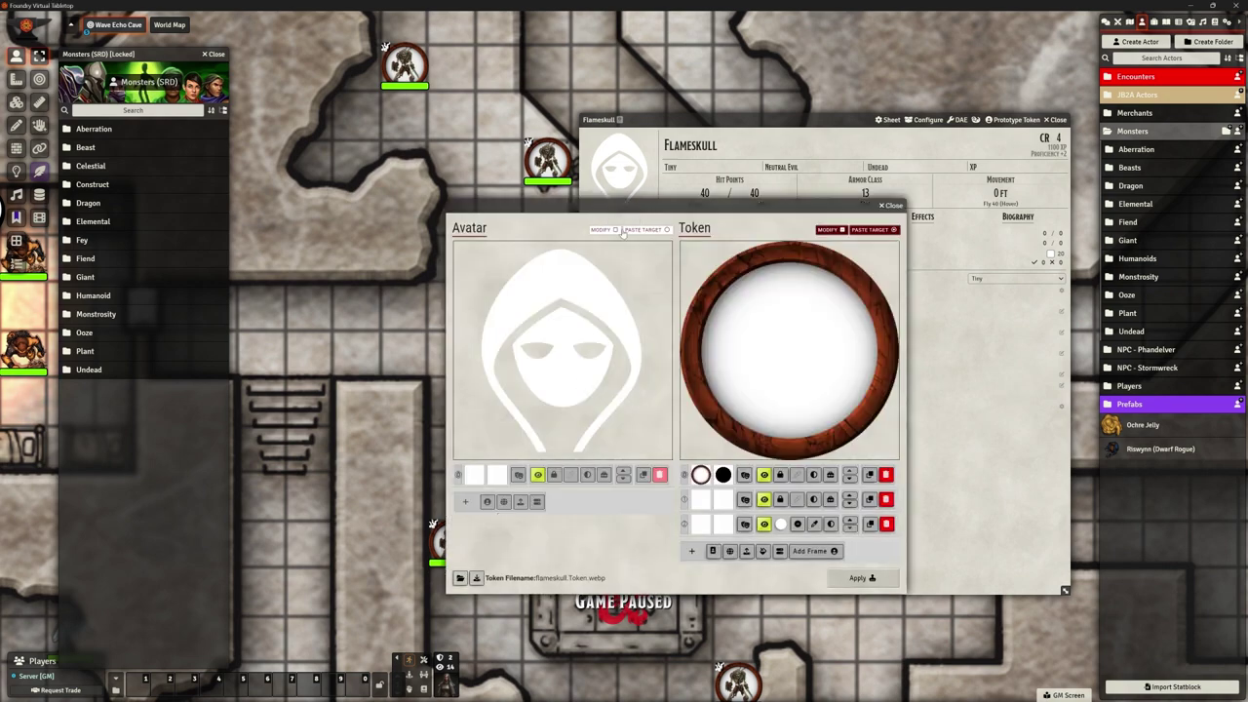
{"action": "left_click", "coordinate": [519, 501]}
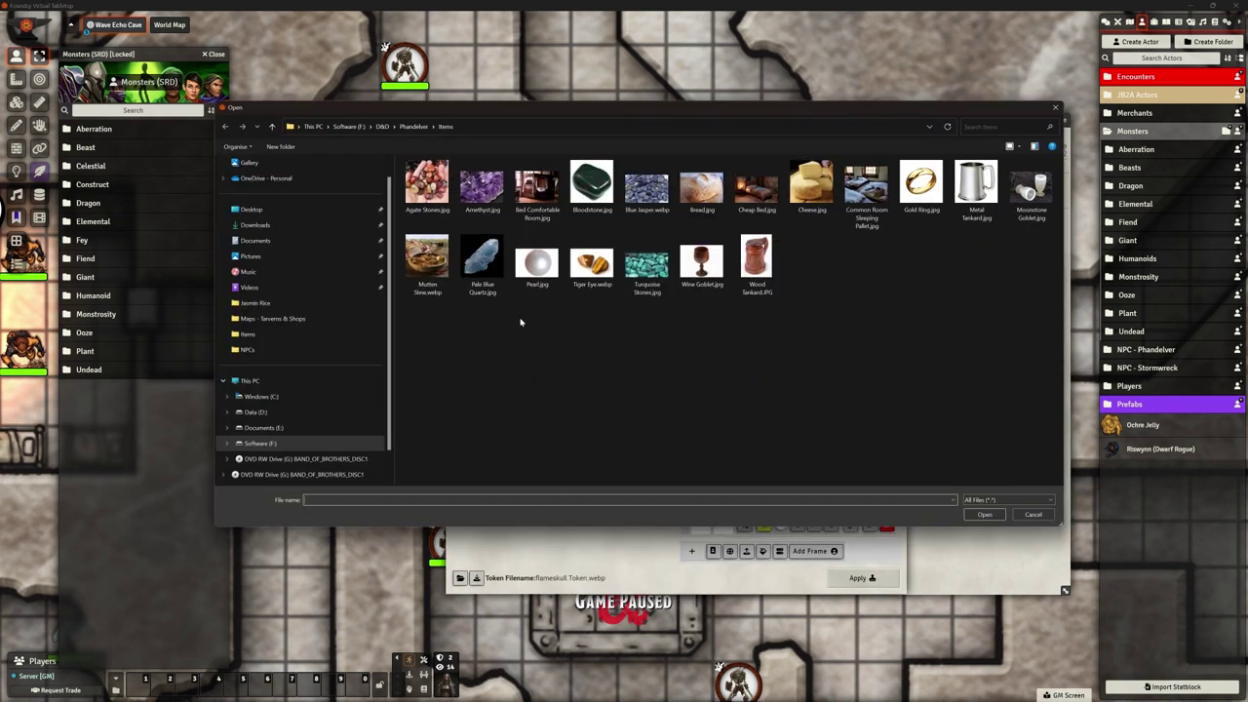
{"action": "left_click", "coordinate": [413, 126]}
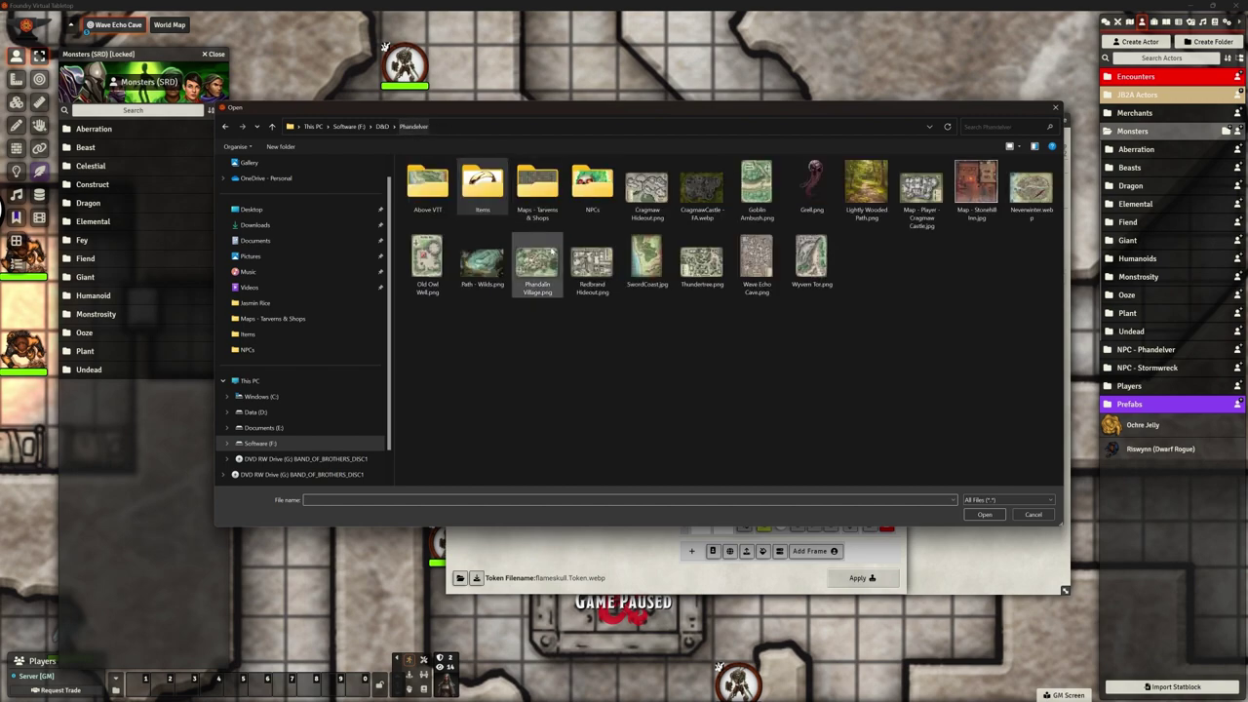
{"action": "double_click", "coordinate": [590, 185]}
{"action": "left_click", "coordinate": [976, 185]}
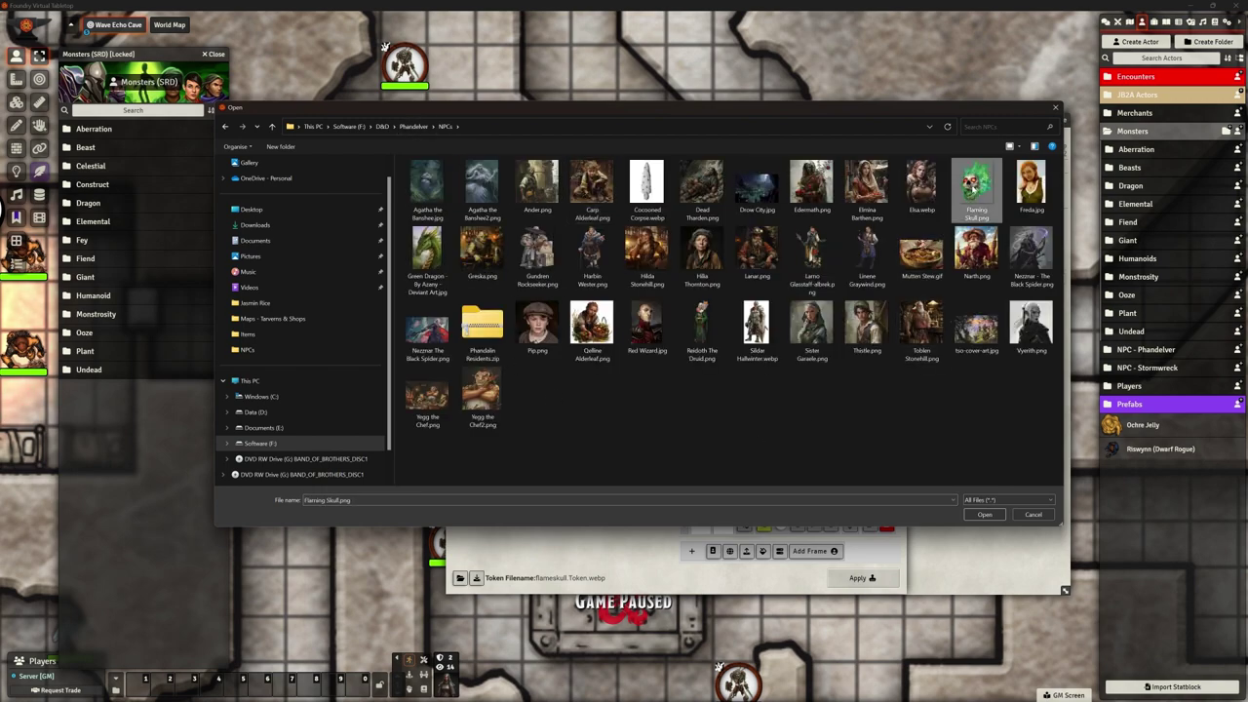
{"action": "left_click", "coordinate": [984, 514]}
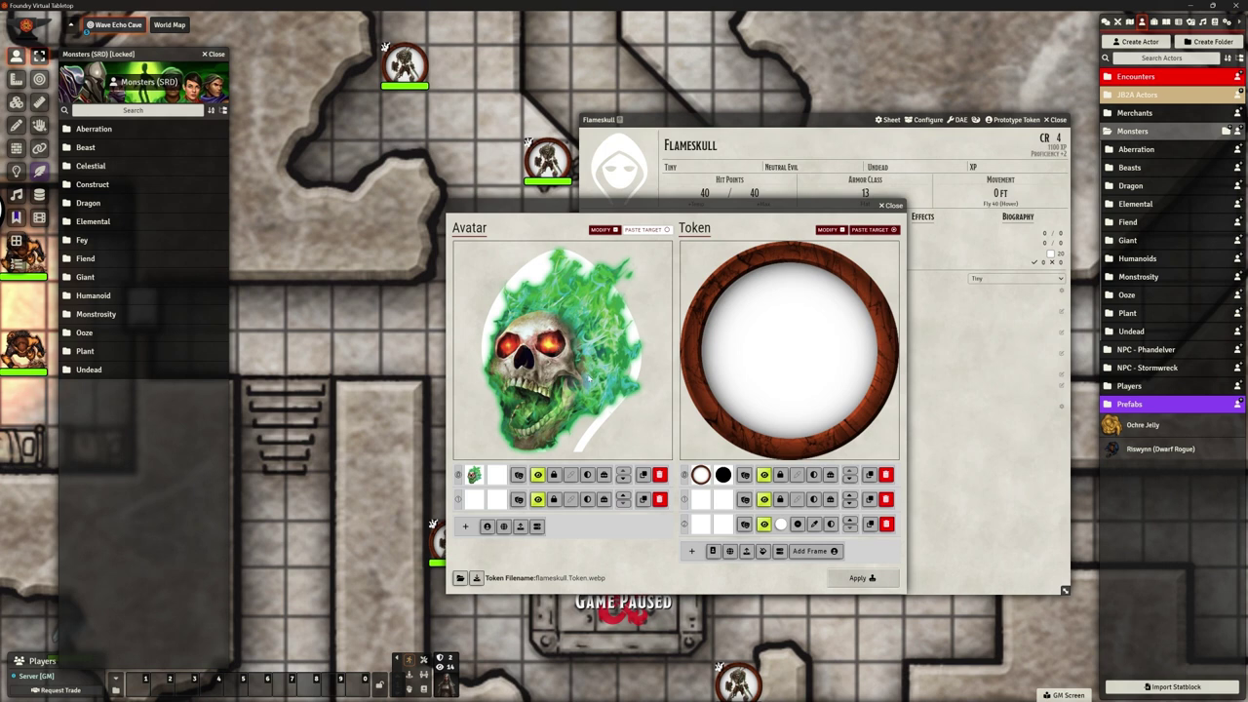
{"action": "left_click", "coordinate": [660, 500]}
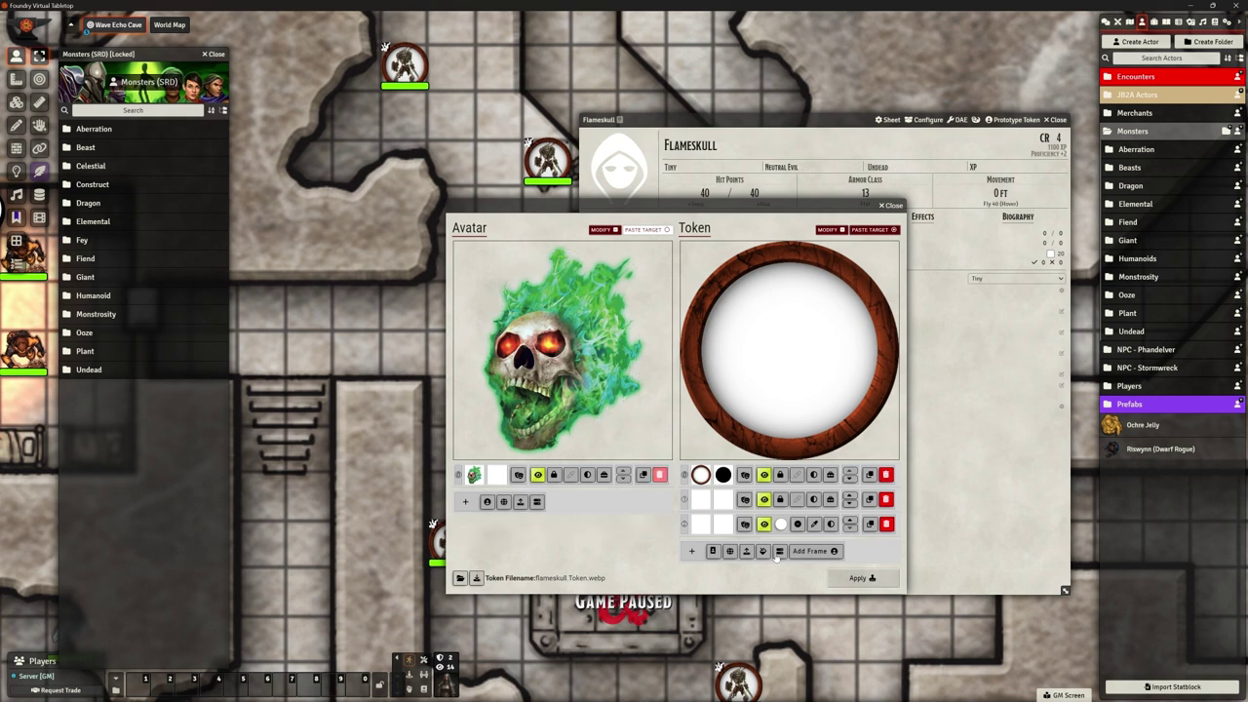
Add the avatar image as a token layer, then delete that layer and the reddish ring frame from the token.
{"action": "left_click", "coordinate": [713, 551]}
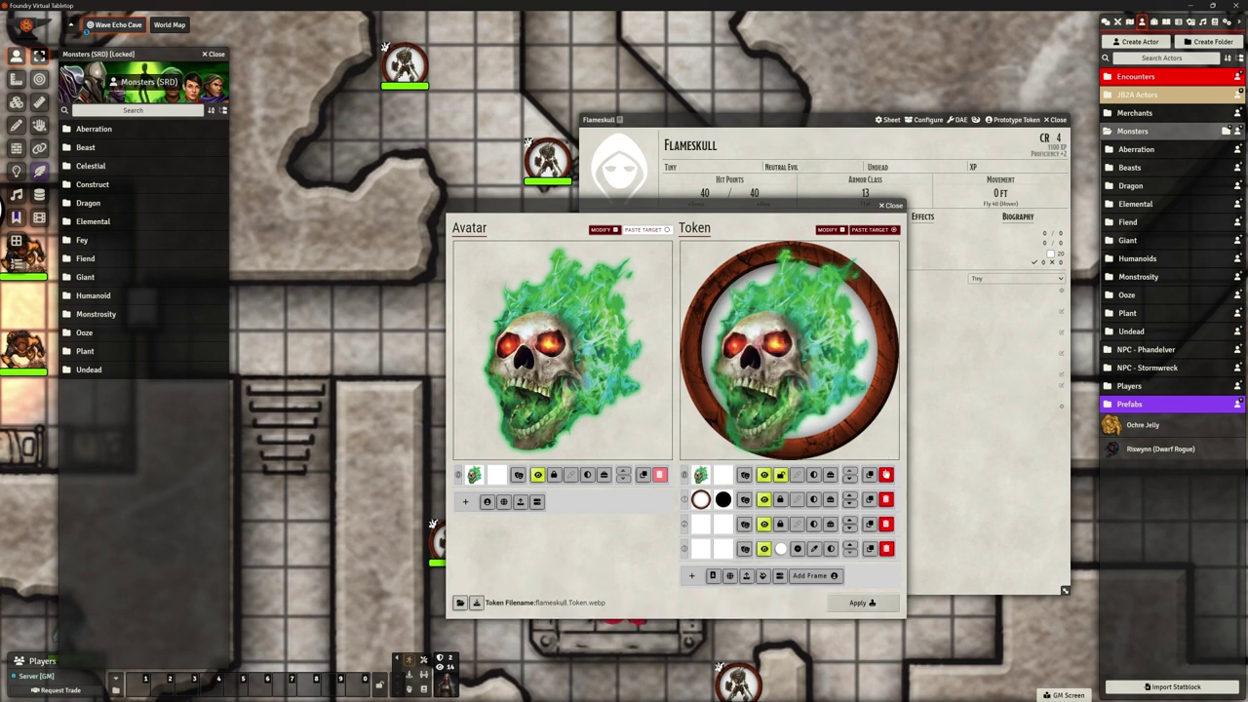
{"action": "left_click", "coordinate": [887, 475]}
{"action": "left_click", "coordinate": [886, 475]}
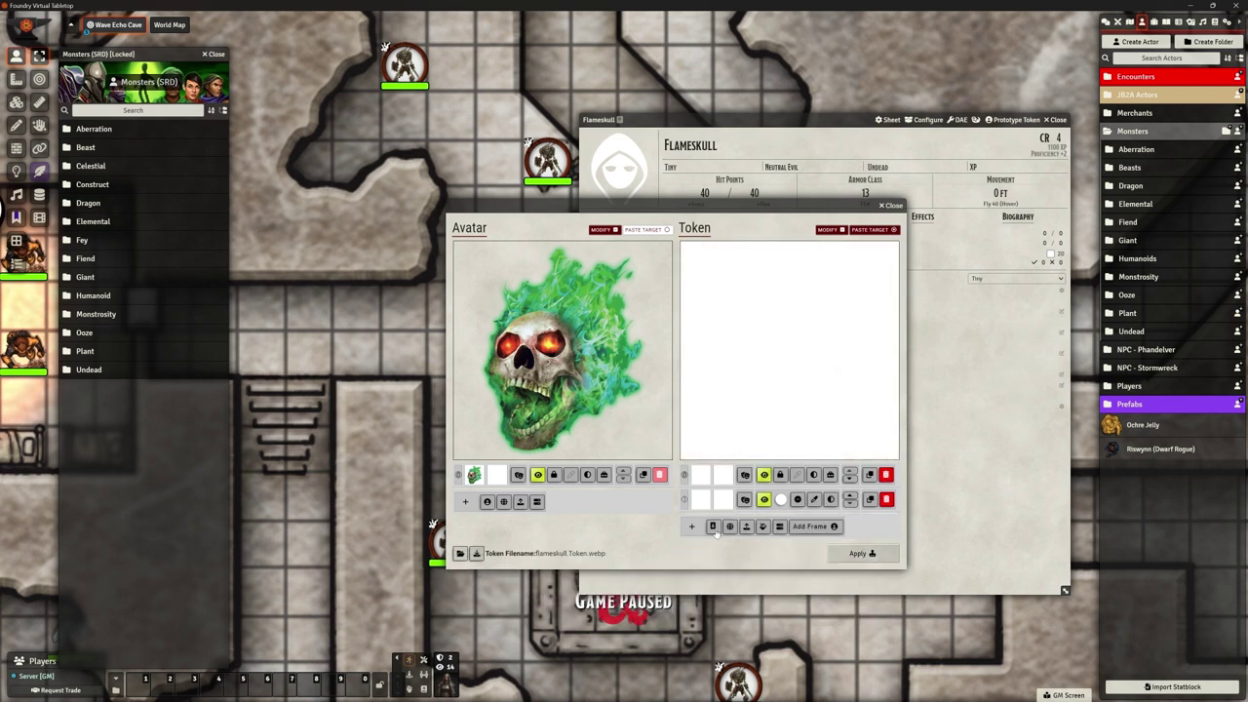
Delete the token's remaining white background layer and apply the skull artwork as the Flameskull's avatar and token.
{"action": "left_click", "coordinate": [886, 499]}
{"action": "left_click", "coordinate": [887, 499]}
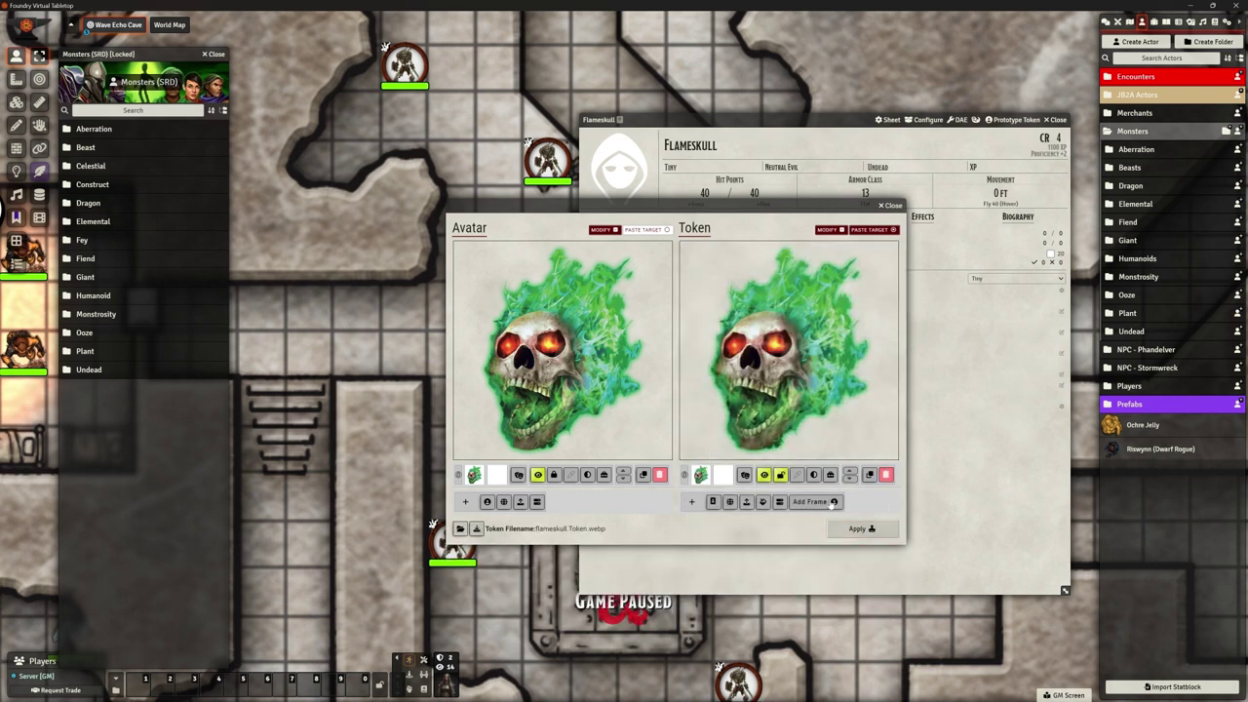
{"action": "left_click", "coordinate": [857, 530]}
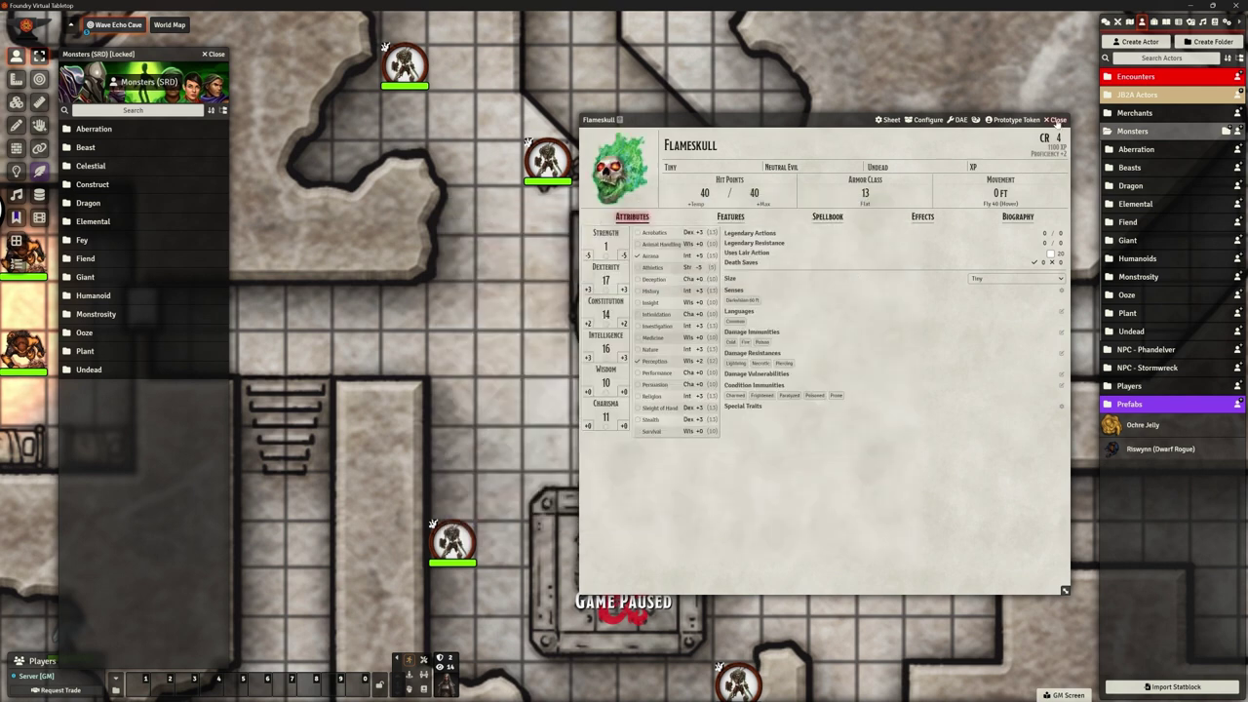
{"action": "left_click", "coordinate": [1058, 120]}
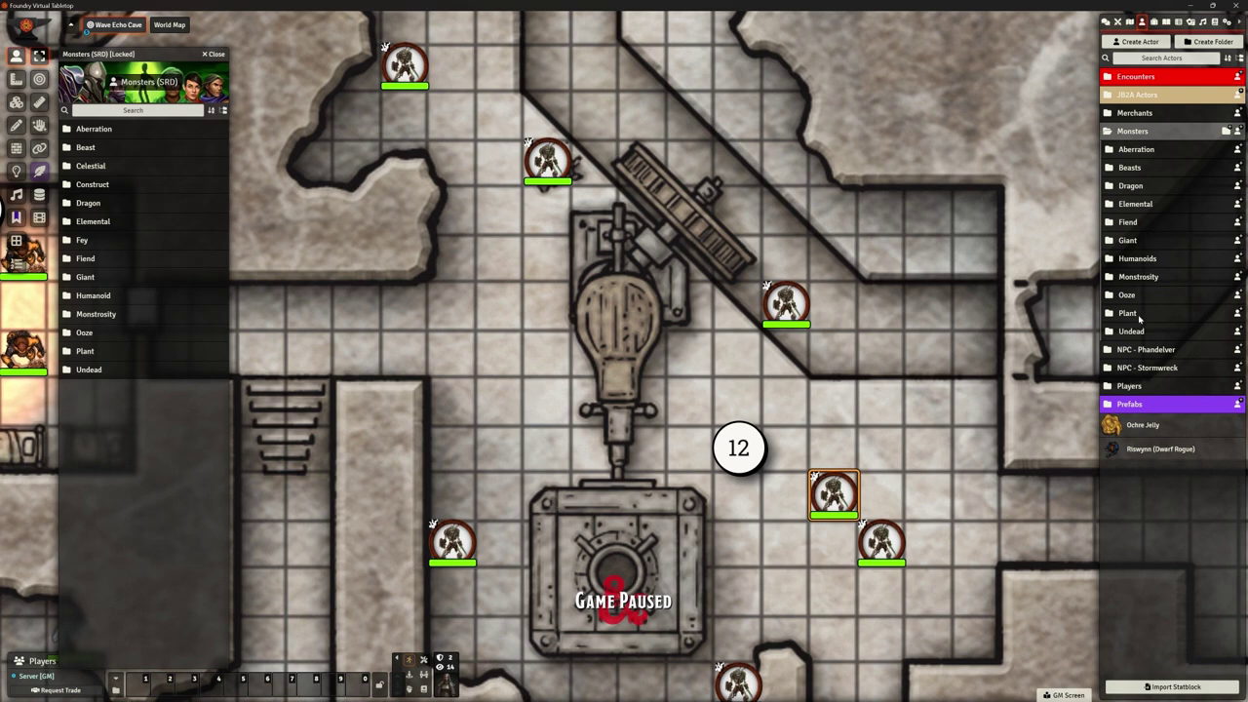
Place a Flameskull from the Undead folder in area 12, on the floor east of the bellows and north of the area marker.
{"action": "left_click", "coordinate": [1132, 332]}
{"action": "left_click_drag", "start_coordinate": [1146, 358], "coordinate": [698, 373]}
{"action": "scroll", "coordinate": [688, 368], "scroll_direction": "up", "scroll_amount": 2}
{"action": "scroll", "coordinate": [692, 363], "scroll_direction": "down", "scroll_amount": 5}
{"action": "scroll", "coordinate": [696, 366], "scroll_direction": "up", "scroll_amount": 5}
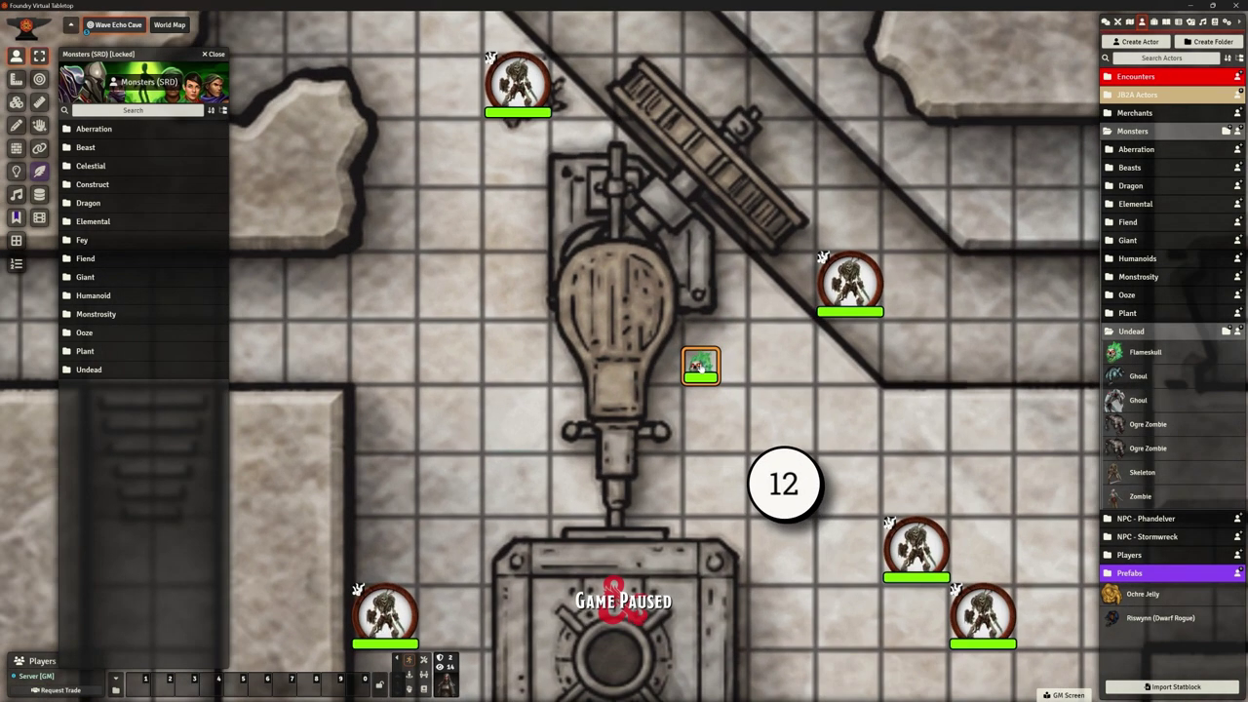
{"action": "left_click_drag", "start_coordinate": [716, 370], "coordinate": [869, 399]}
{"action": "scroll", "coordinate": [777, 388], "scroll_direction": "down", "scroll_amount": 3}
{"action": "left_click_drag", "start_coordinate": [761, 380], "coordinate": [721, 382]}
{"action": "scroll", "coordinate": [744, 473], "scroll_direction": "up", "scroll_amount": 5}
{"action": "left_click_drag", "start_coordinate": [741, 458], "coordinate": [616, 441]}
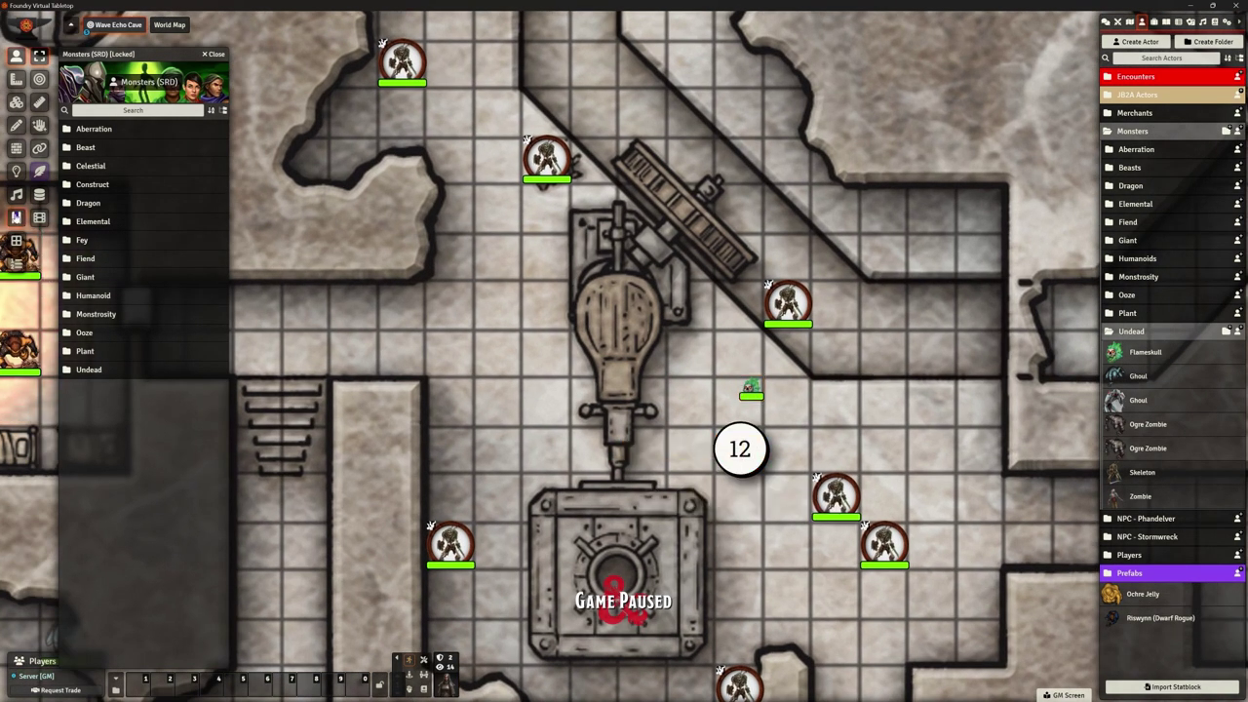
Move the area 12 note marker out of the room onto the rock north of the bellows wheel.
{"action": "left_click", "coordinate": [16, 217]}
{"action": "left_click_drag", "start_coordinate": [747, 459], "coordinate": [699, 26]}
{"action": "scroll", "coordinate": [709, 439], "scroll_direction": "down", "scroll_amount": 3}
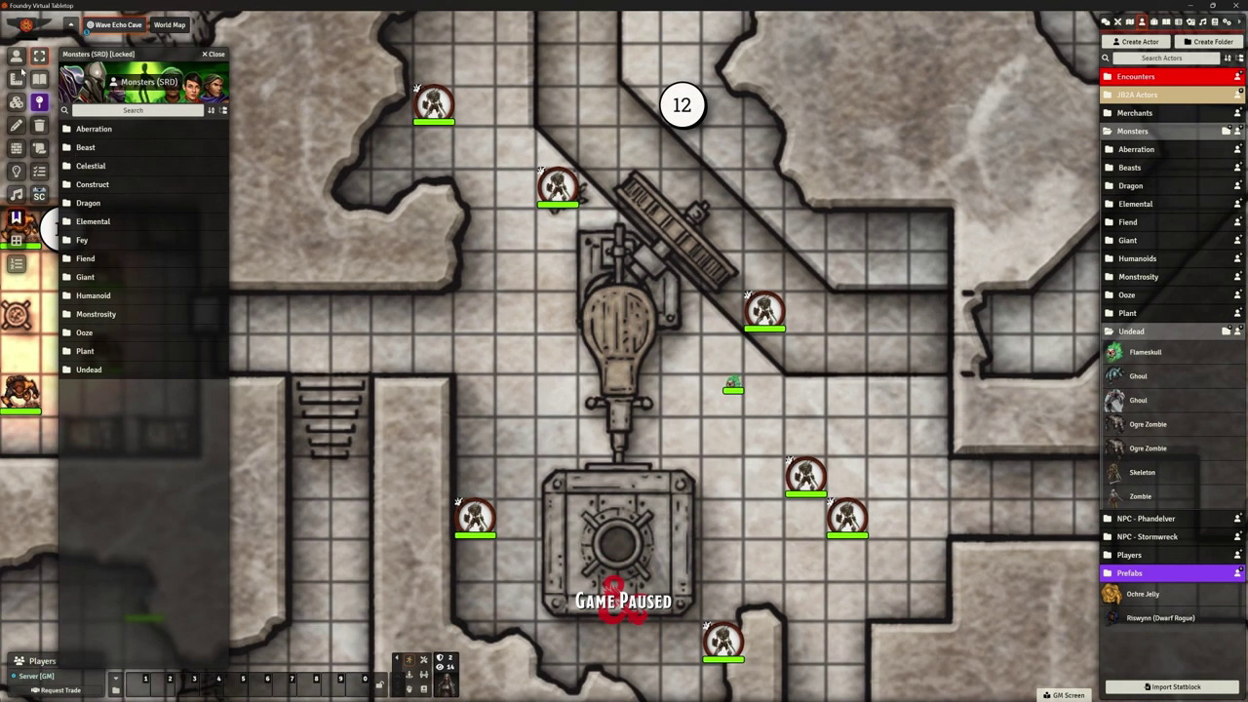
{"action": "left_click", "coordinate": [733, 385]}
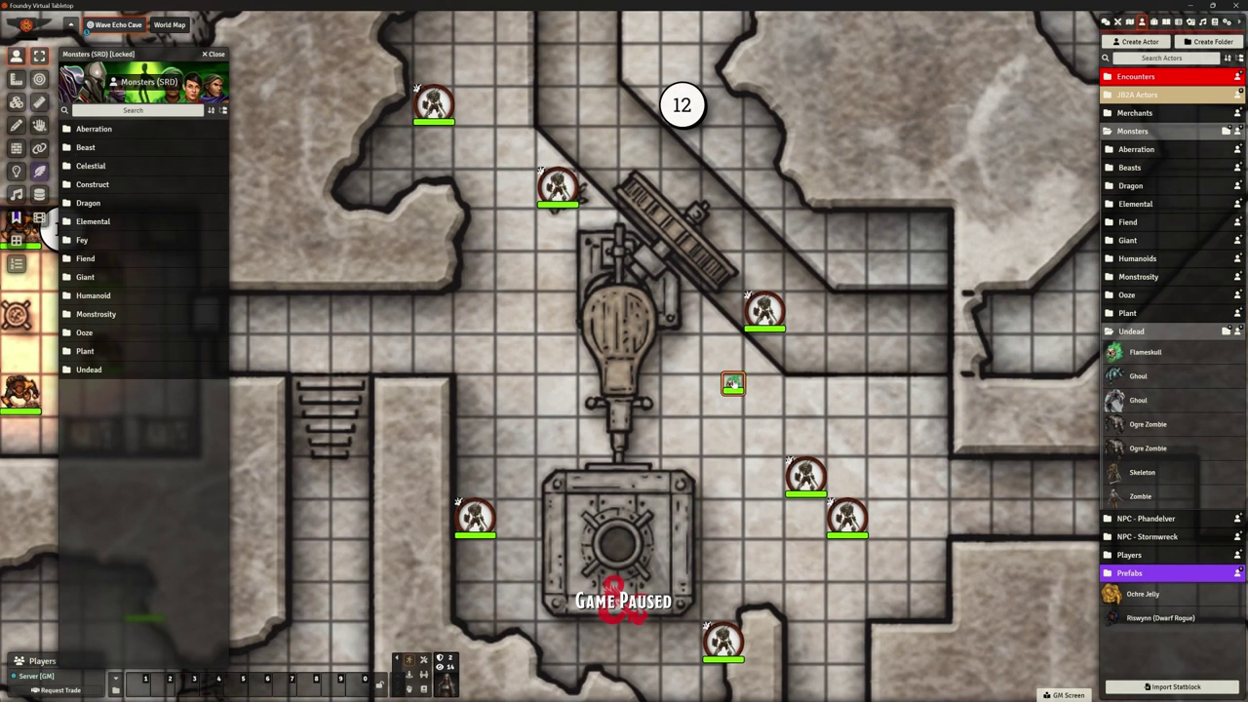
{"action": "double_click", "coordinate": [732, 385]}
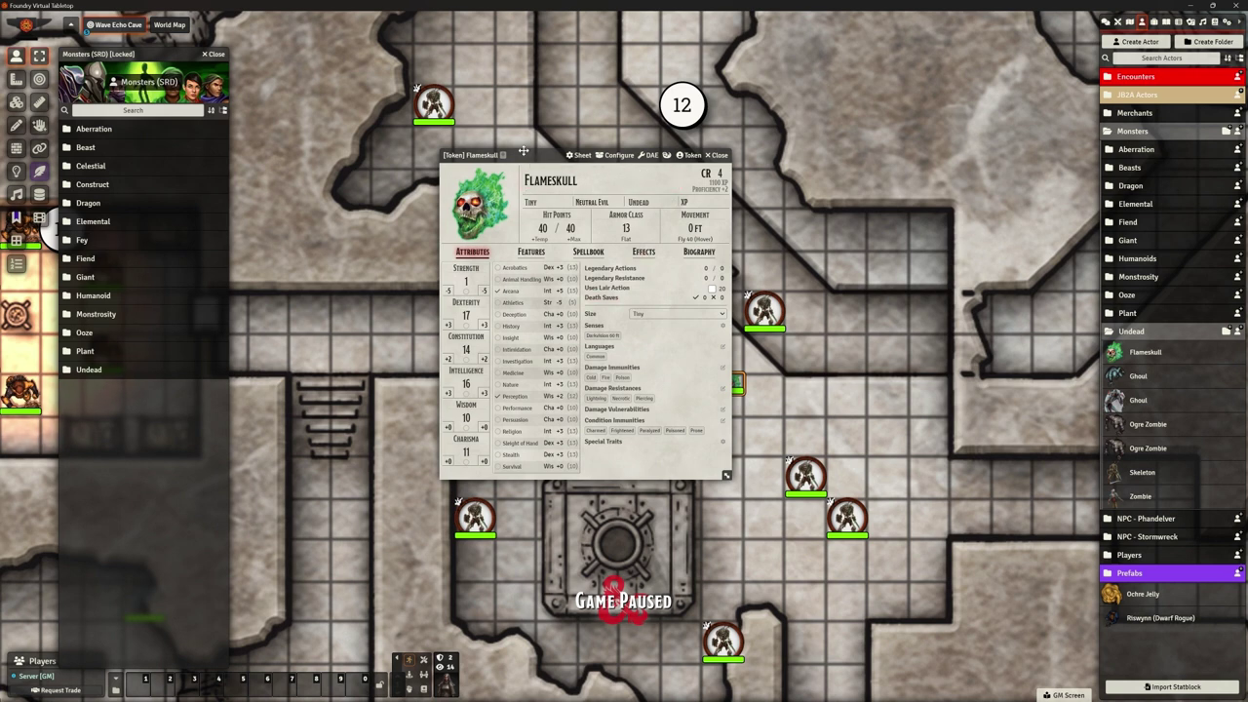
{"action": "left_click_drag", "start_coordinate": [512, 155], "coordinate": [459, 152]}
{"action": "left_click", "coordinate": [666, 153]}
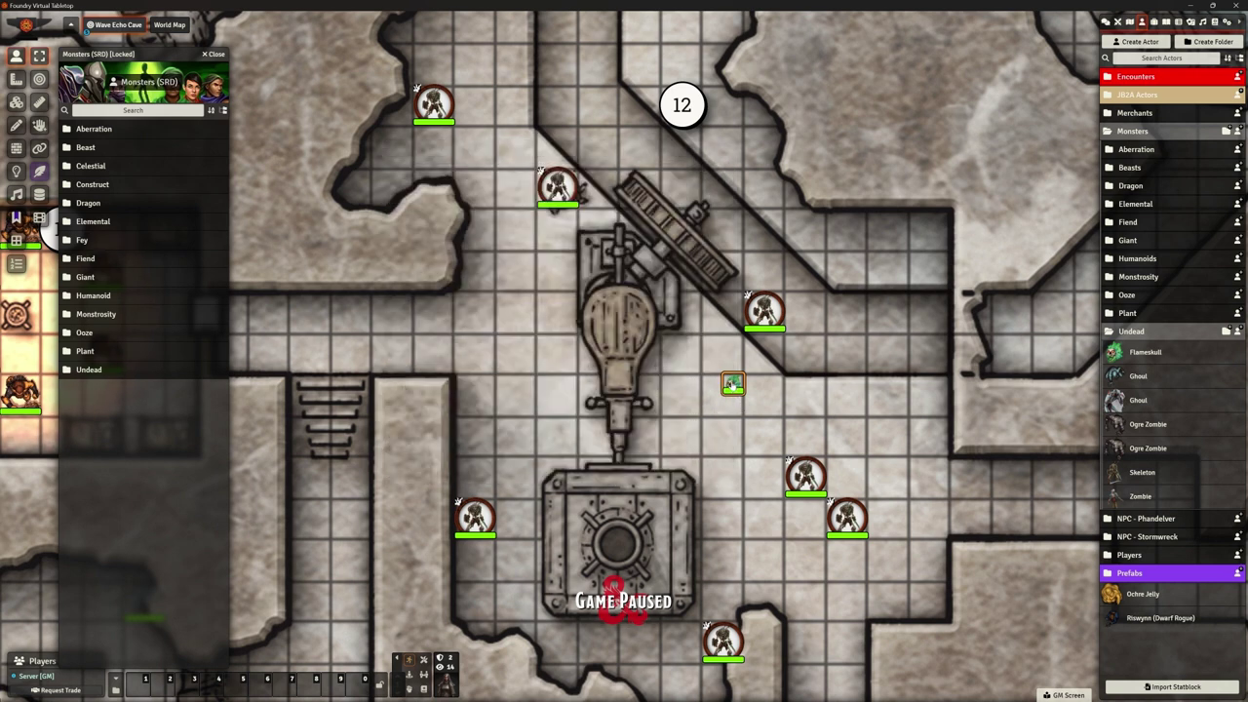
Set the Flameskull token's light radius to 30 ft dim and 15 ft bright.
{"action": "double_click", "coordinate": [732, 383]}
{"action": "left_click_drag", "start_coordinate": [614, 274], "coordinate": [545, 234]}
{"action": "left_click", "coordinate": [602, 257]}
{"action": "left_click", "coordinate": [595, 295]}
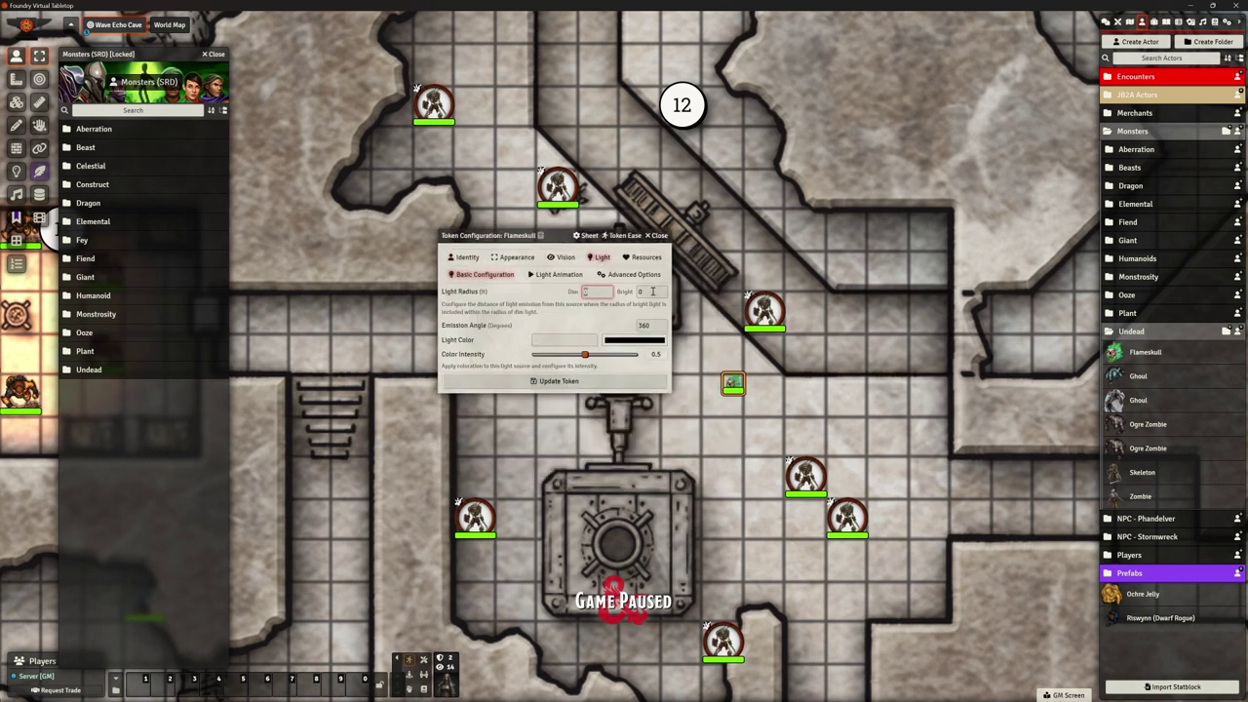
{"action": "key", "text": "Tab"}
{"action": "type", "text": "15"}
{"action": "left_click", "coordinate": [596, 293]}
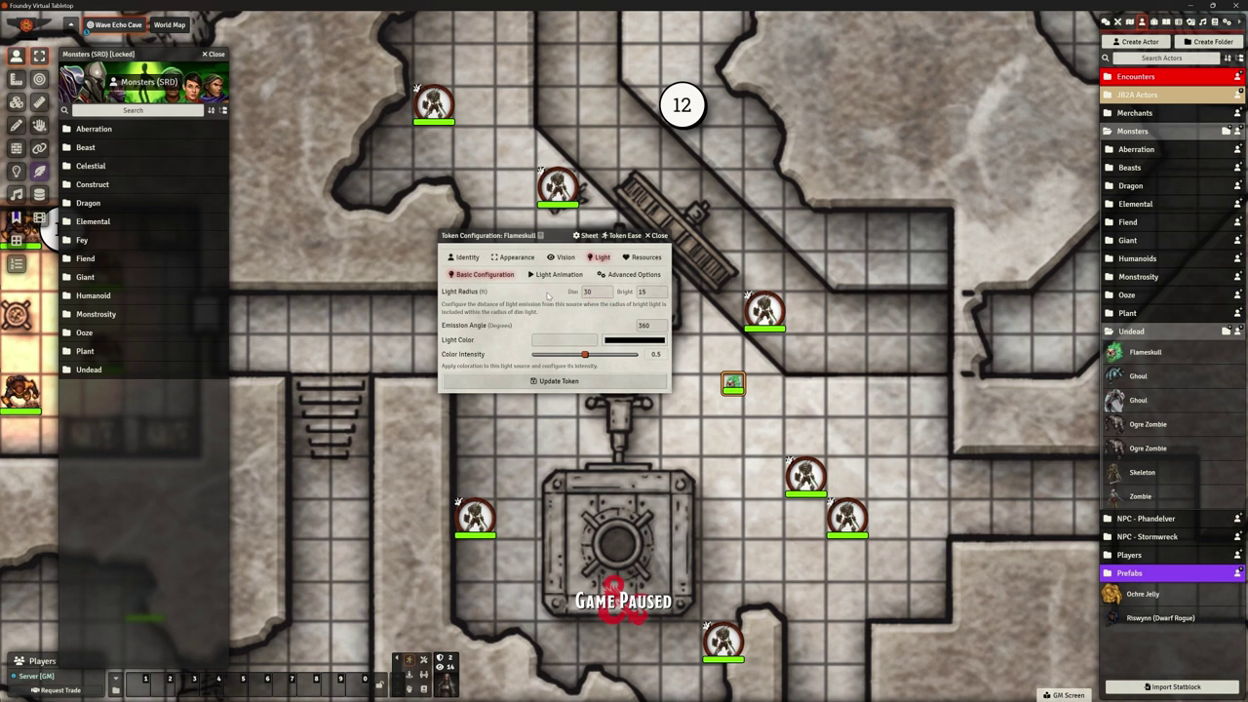
Give the Flameskull token an orange-red light color with RGB 253, 76, 18 and update the token.
{"action": "left_click_drag", "start_coordinate": [479, 235], "coordinate": [434, 150]}
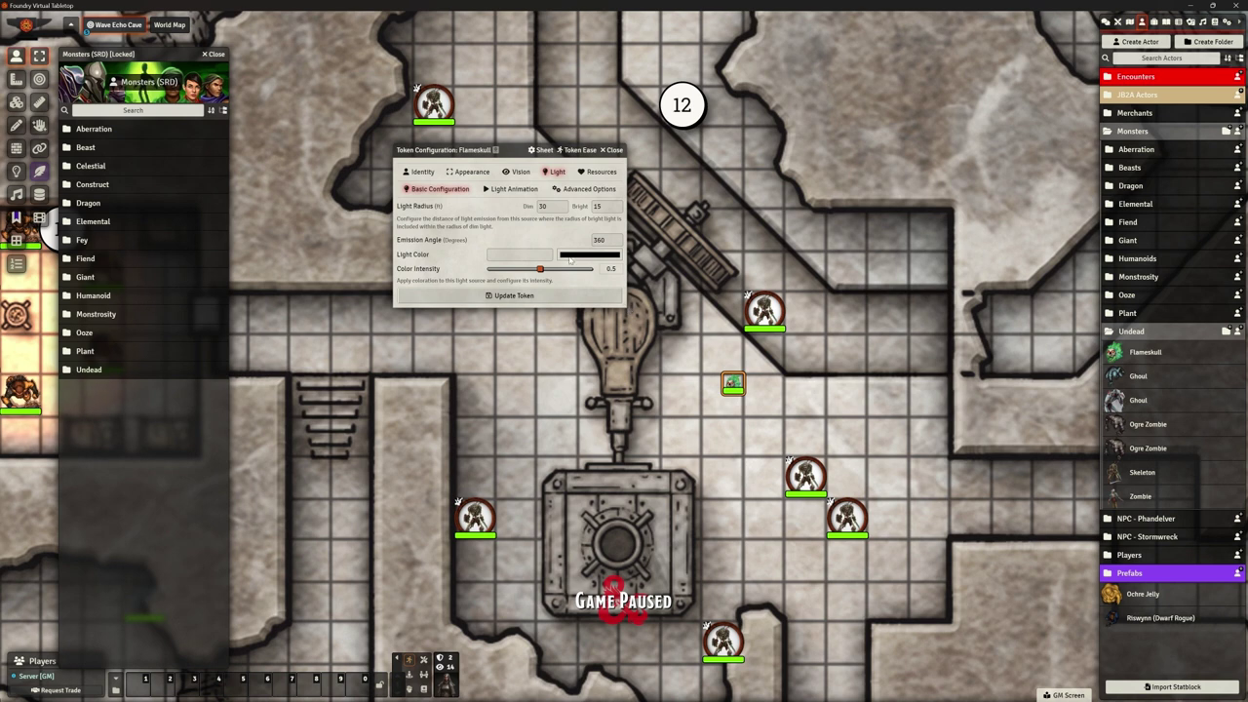
{"action": "left_click", "coordinate": [572, 257]}
{"action": "left_click", "coordinate": [642, 339]}
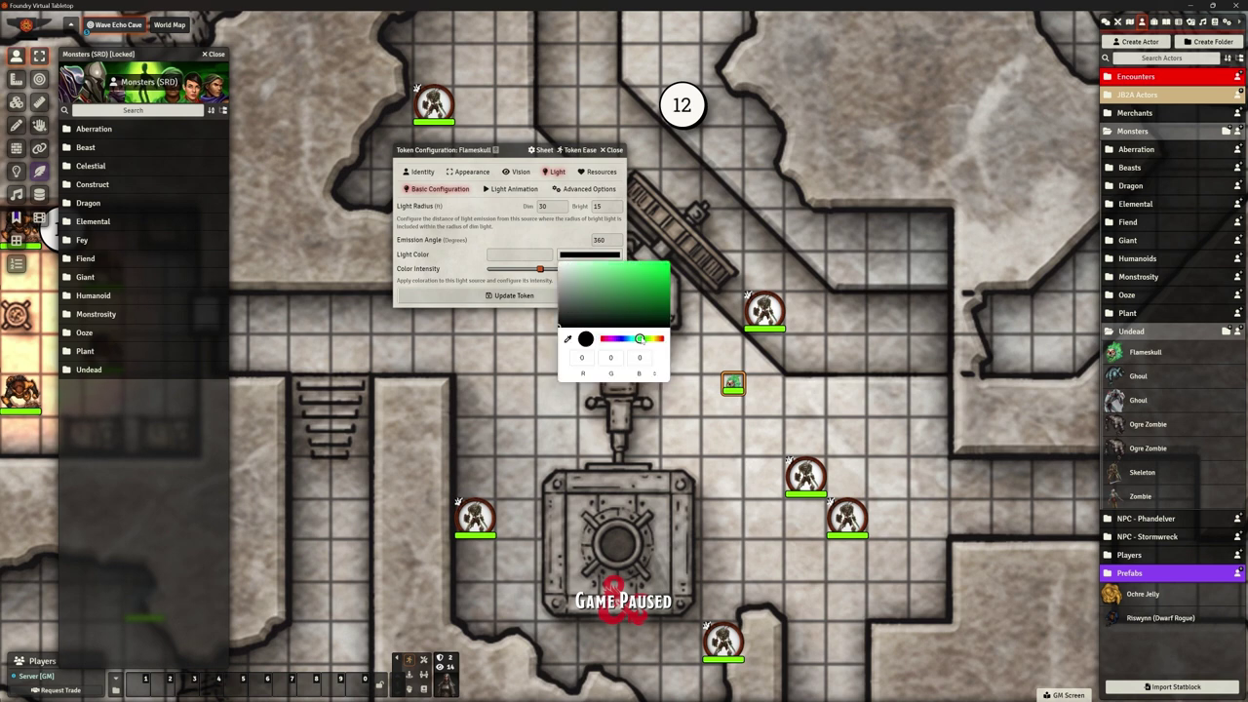
{"action": "left_click_drag", "start_coordinate": [642, 338], "coordinate": [645, 338]}
{"action": "left_click", "coordinate": [627, 261]}
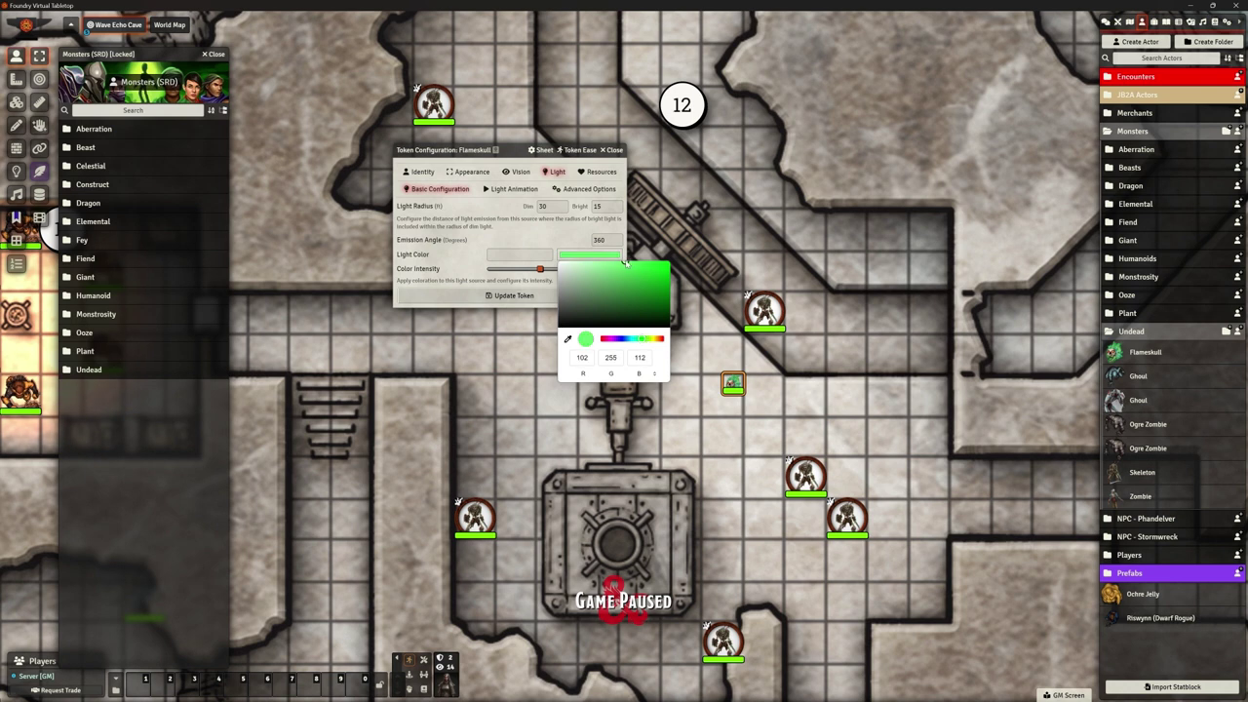
{"action": "left_click_drag", "start_coordinate": [626, 262], "coordinate": [629, 264]}
{"action": "left_click_drag", "start_coordinate": [630, 342], "coordinate": [667, 343]}
{"action": "left_click_drag", "start_coordinate": [662, 279], "coordinate": [663, 265]}
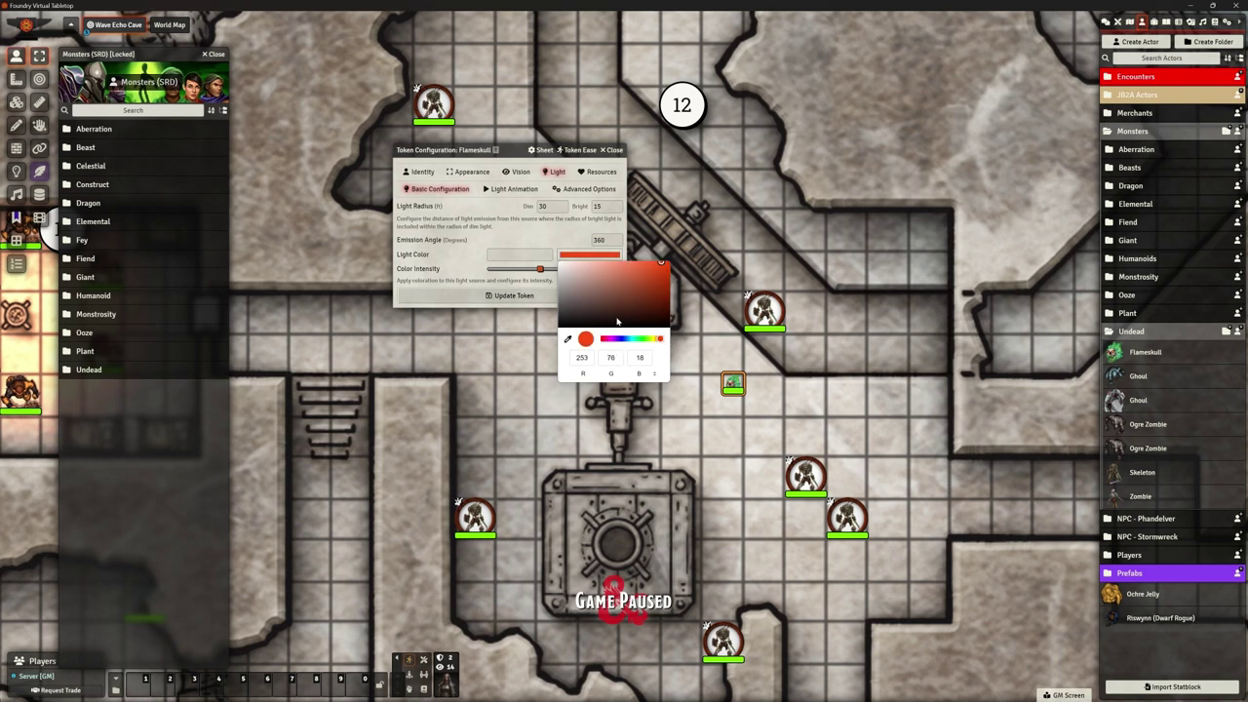
{"action": "left_click", "coordinate": [514, 296]}
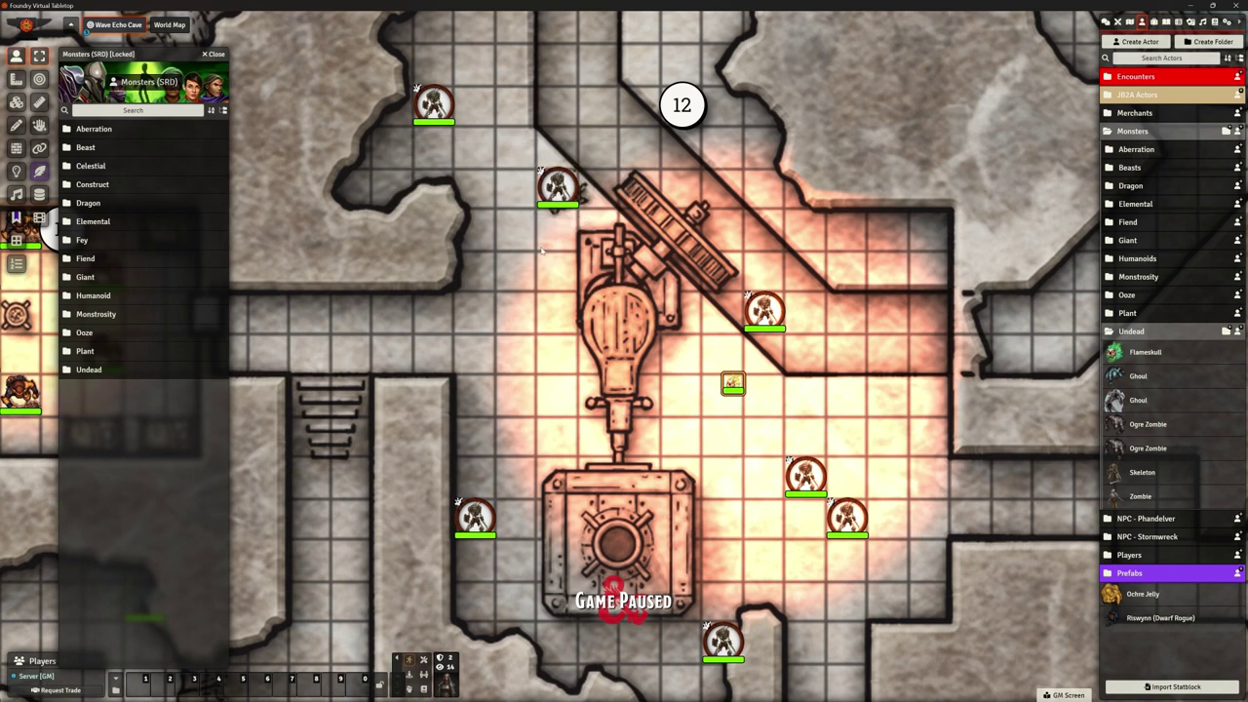
Change the Flameskull token's light color to white (#ffffff) and update the token.
{"action": "double_click", "coordinate": [733, 384]}
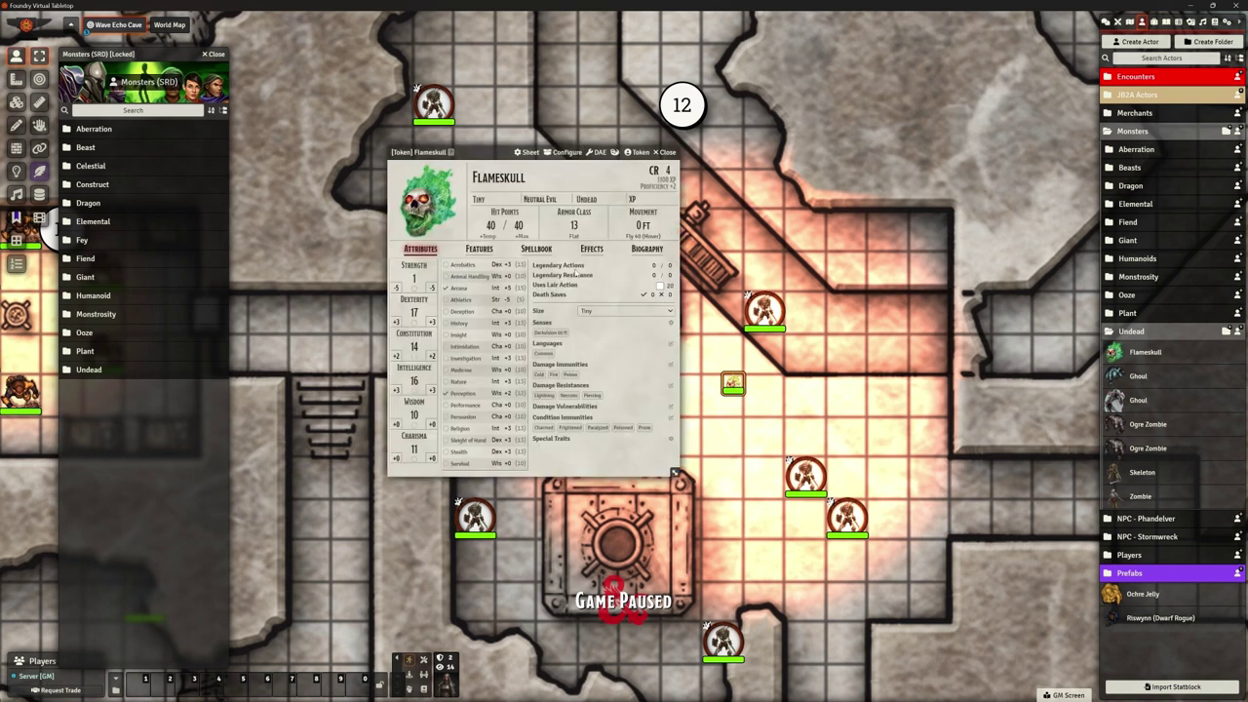
{"action": "left_click", "coordinate": [667, 152]}
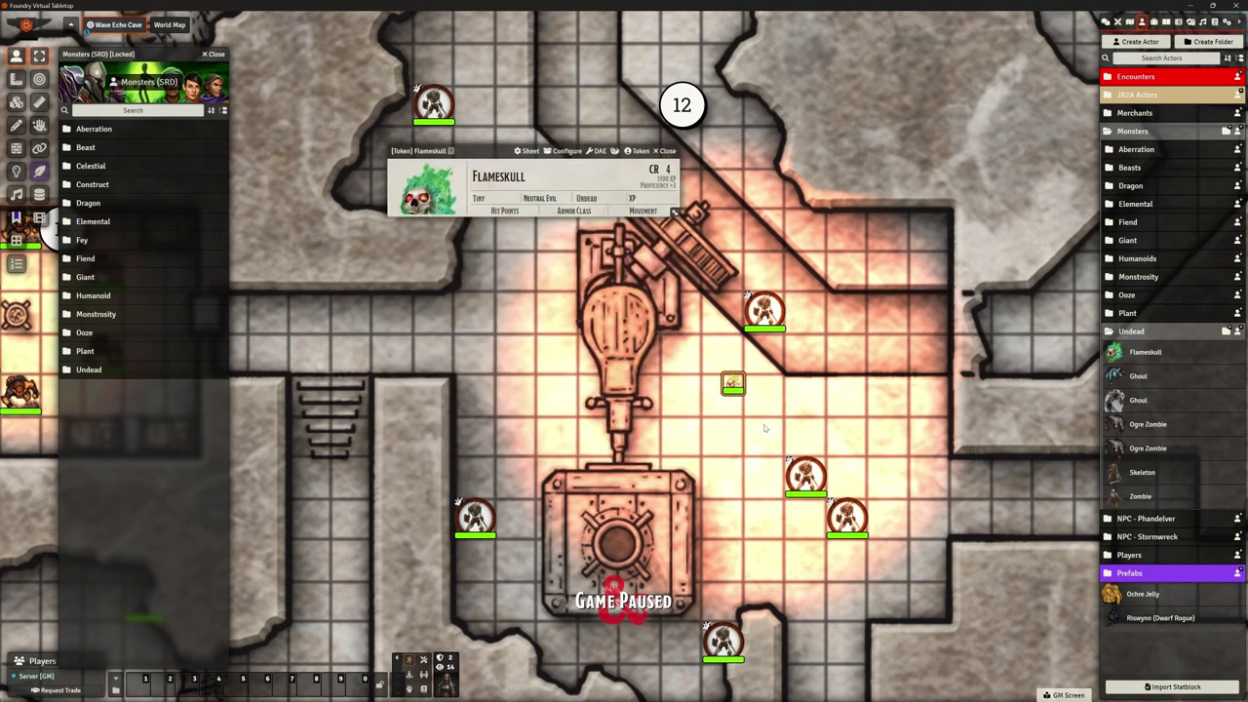
{"action": "double_click", "coordinate": [733, 384]}
{"action": "left_click", "coordinate": [597, 257]}
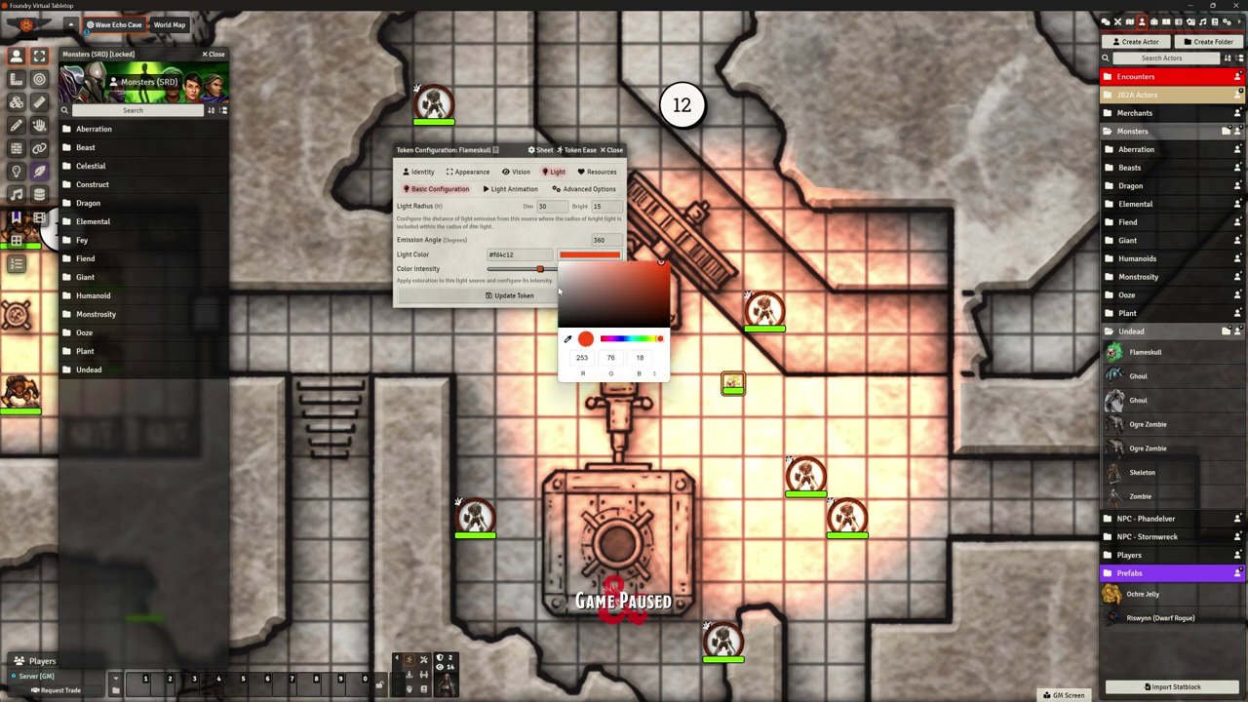
{"action": "left_click", "coordinate": [559, 262]}
{"action": "left_click", "coordinate": [483, 297]}
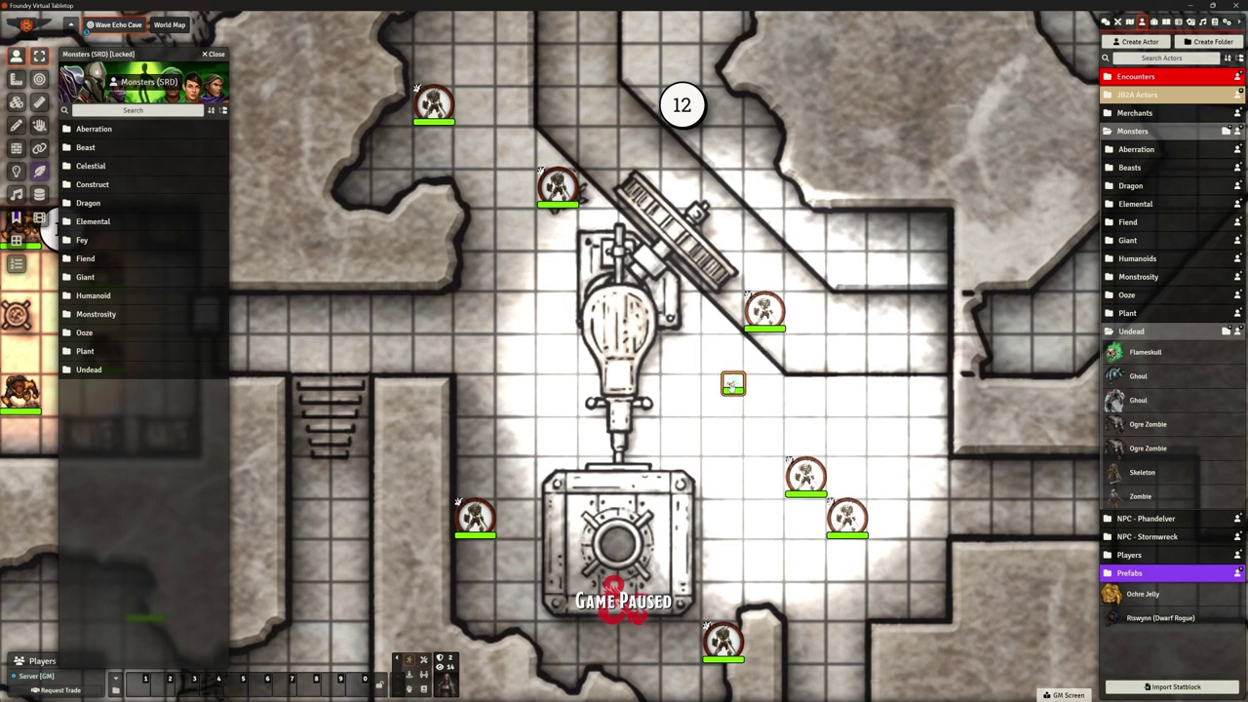
Reduce the Flameskull token's light color intensity to 0.1 and update the token.
{"action": "double_click", "coordinate": [732, 383]}
{"action": "left_click_drag", "start_coordinate": [540, 268], "coordinate": [496, 269]}
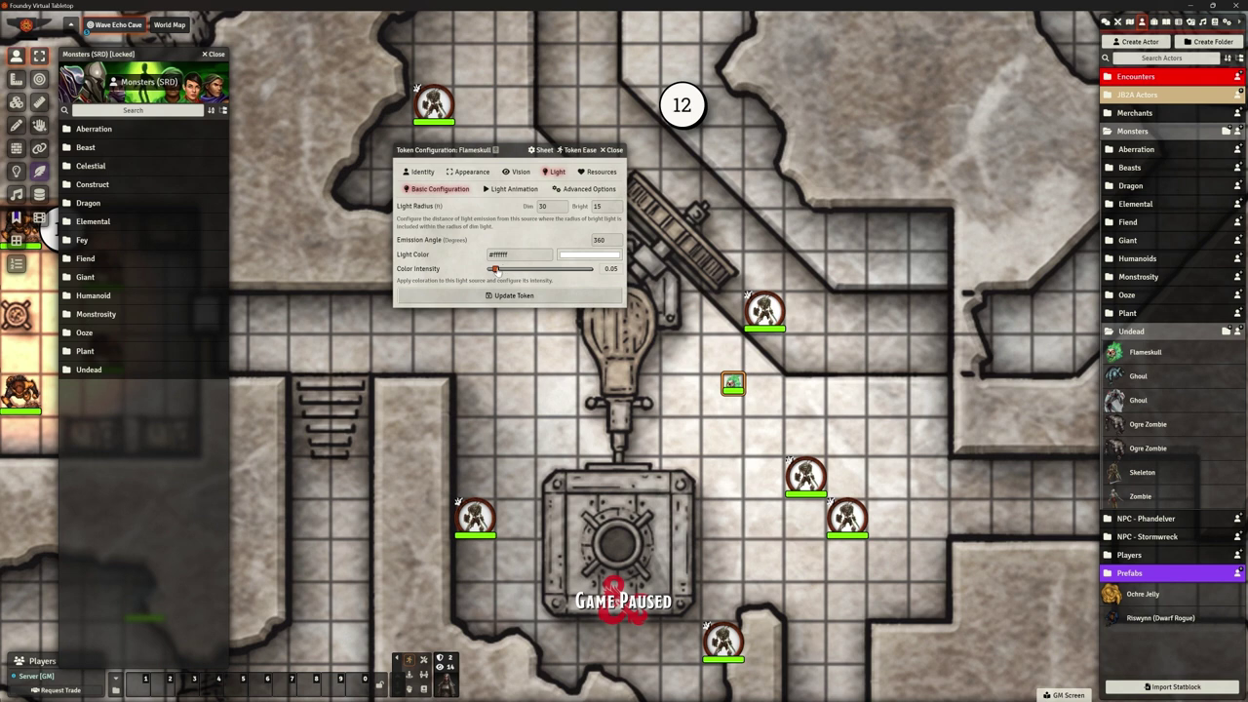
{"action": "left_click_drag", "start_coordinate": [495, 269], "coordinate": [500, 269]}
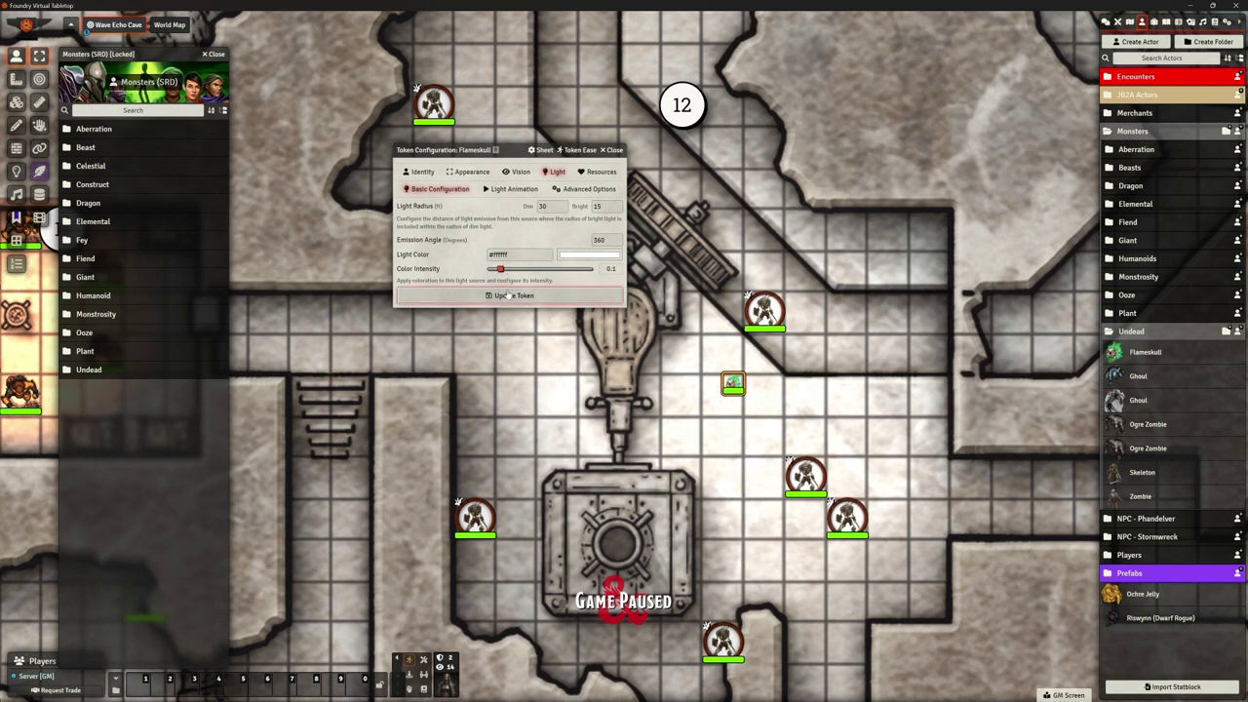
{"action": "left_click", "coordinate": [507, 295]}
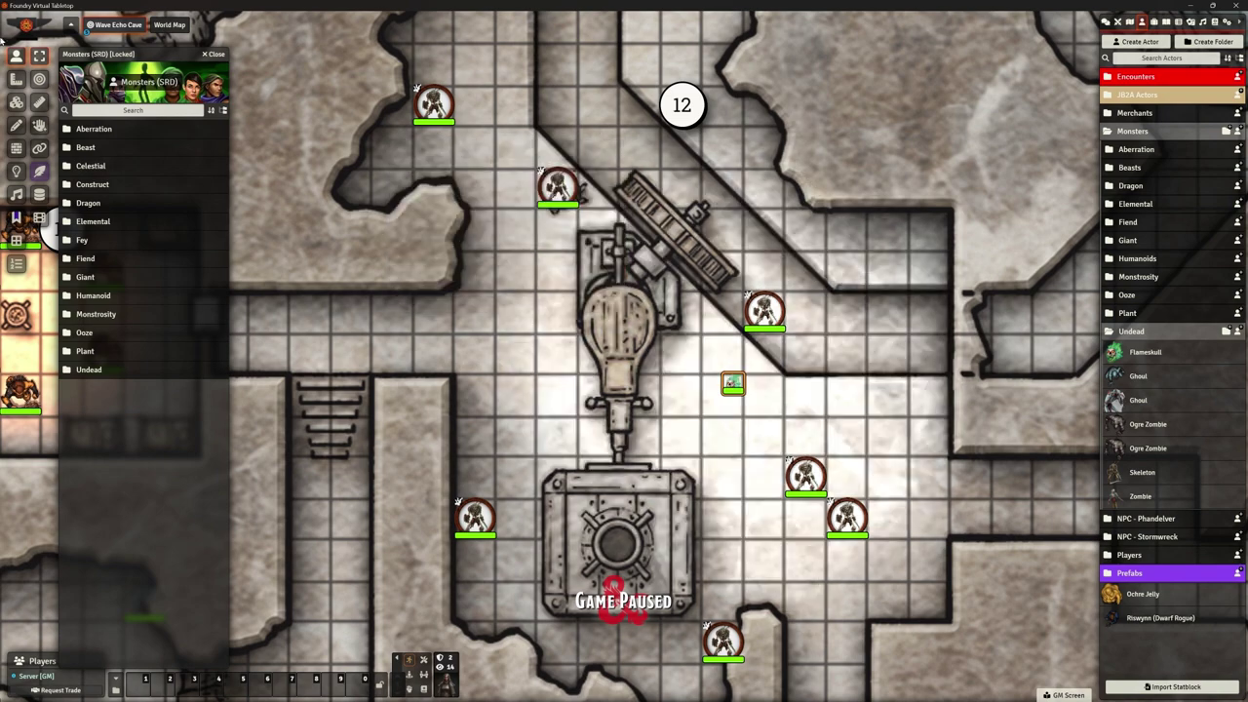
Close the Monsters (SRD) compendium and bring the player token into area 12 beside the zombies to check the Flameskull's light from its view.
{"action": "left_click", "coordinate": [213, 54]}
{"action": "scroll", "coordinate": [390, 351], "scroll_direction": "down", "scroll_amount": 5}
{"action": "scroll", "coordinate": [577, 382], "scroll_direction": "up", "scroll_amount": 4}
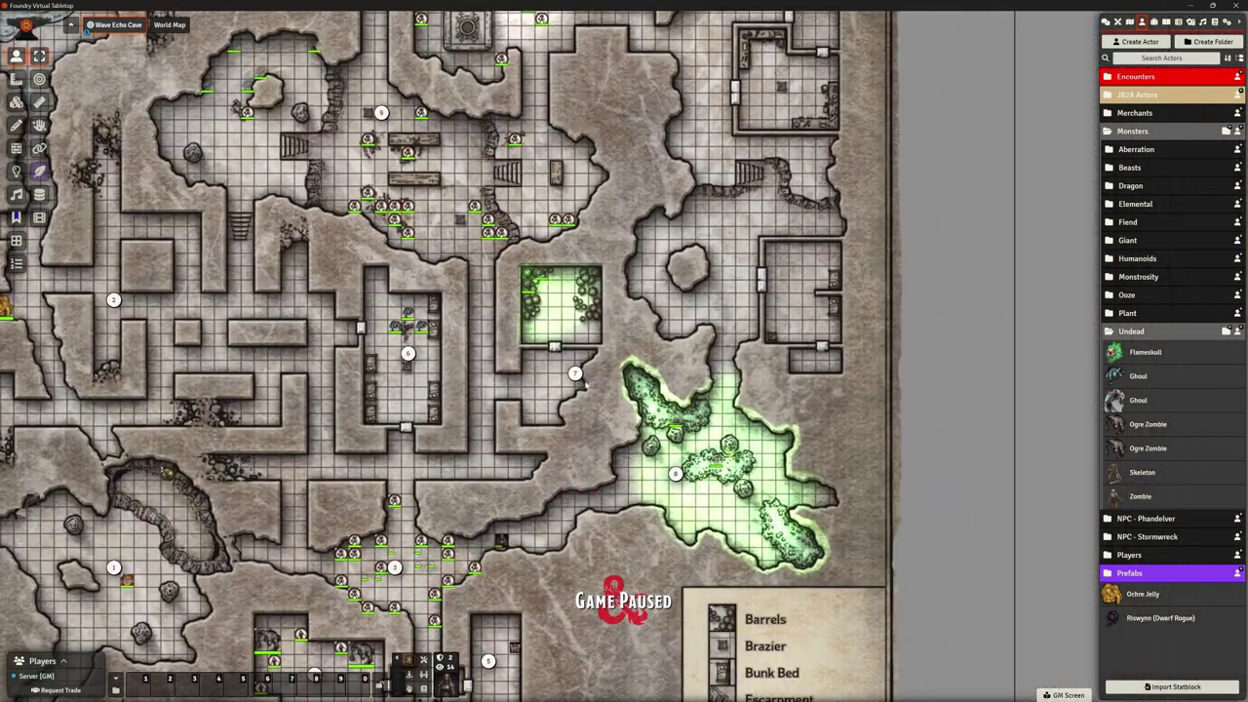
{"action": "left_click_drag", "start_coordinate": [499, 534], "coordinate": [448, 132]}
{"action": "left_click_drag", "start_coordinate": [504, 240], "coordinate": [609, 503]}
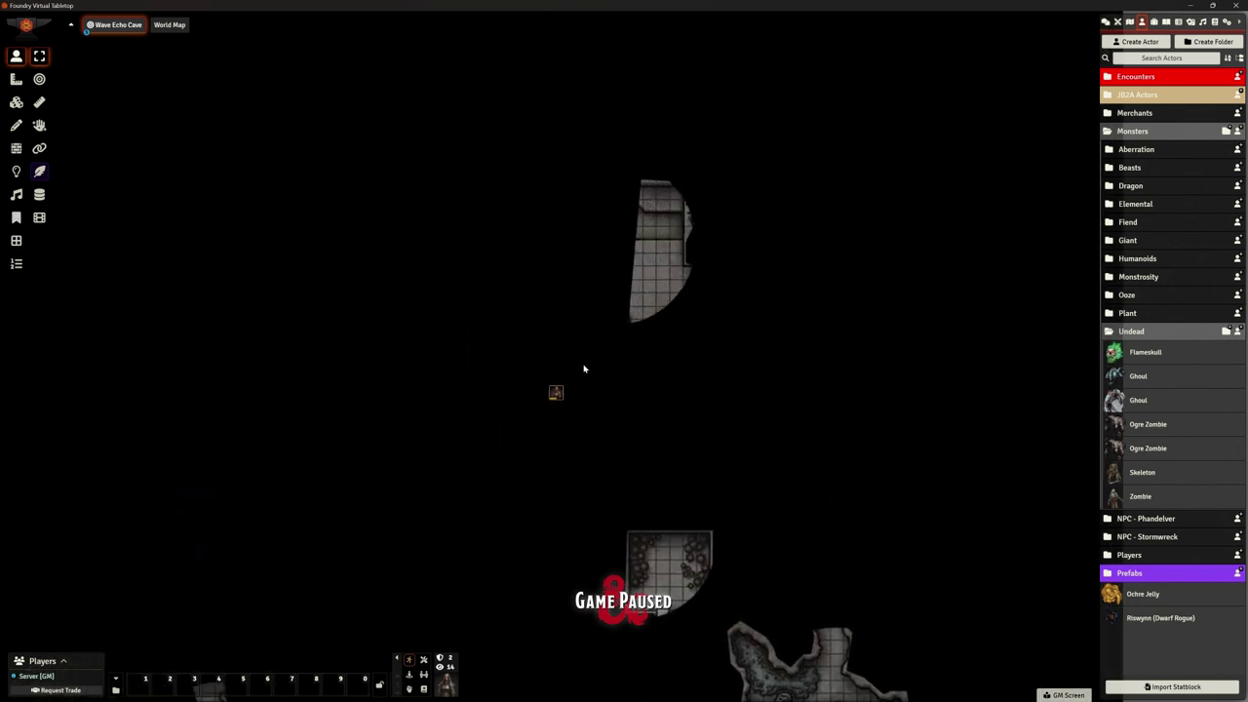
{"action": "left_click_drag", "start_coordinate": [556, 393], "coordinate": [671, 202]}
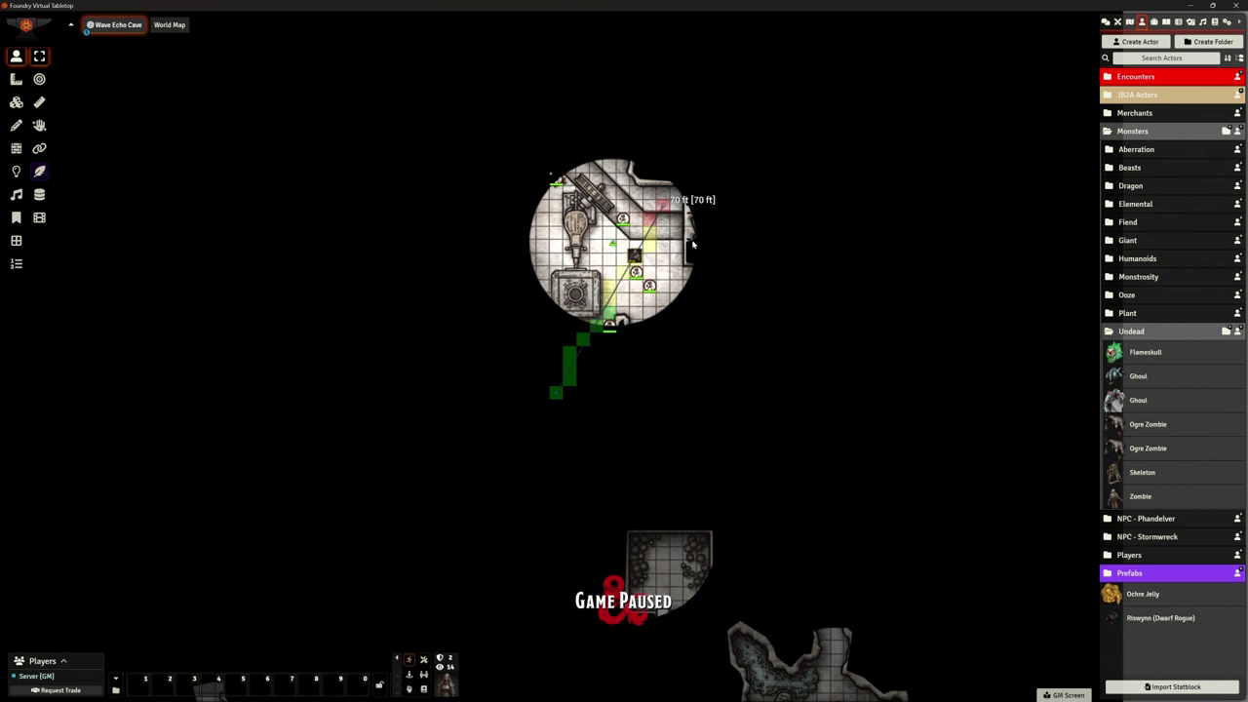
{"action": "left_click_drag", "start_coordinate": [649, 285], "coordinate": [691, 316]}
{"action": "scroll", "coordinate": [624, 239], "scroll_direction": "up", "scroll_amount": 5}
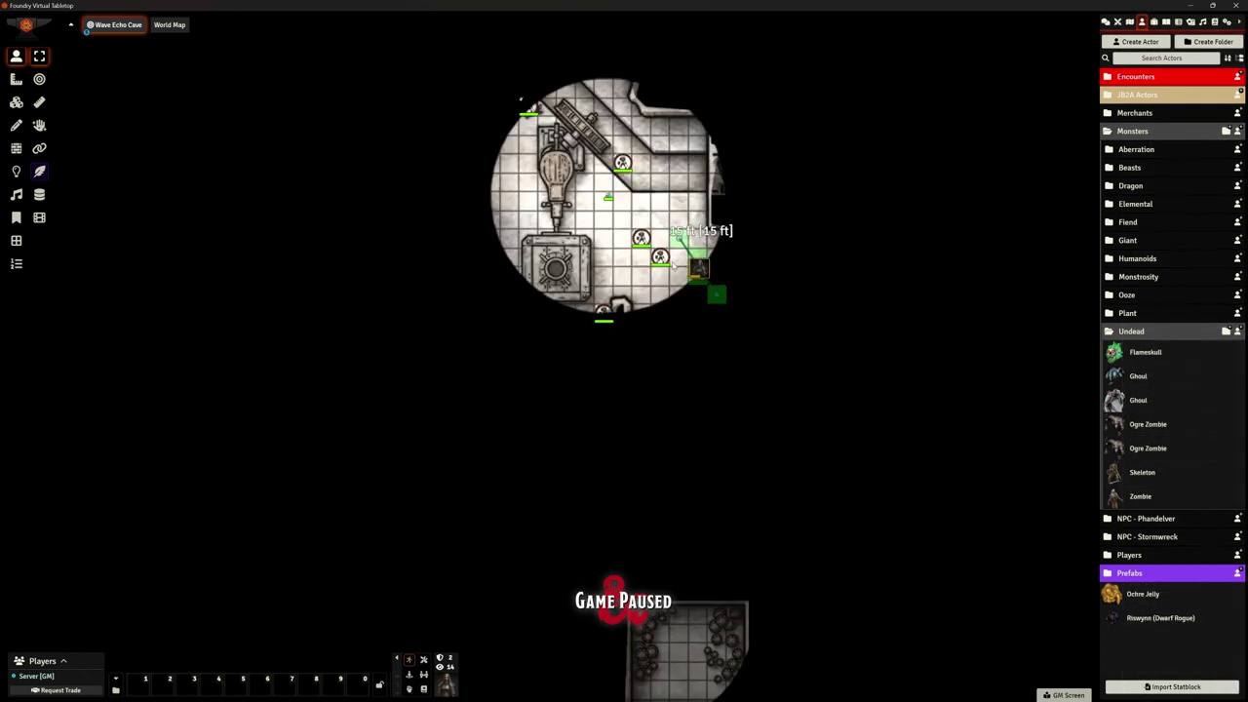
{"action": "scroll", "coordinate": [628, 178], "scroll_direction": "up", "scroll_amount": 3}
{"action": "left_click_drag", "start_coordinate": [645, 147], "coordinate": [570, 341]}
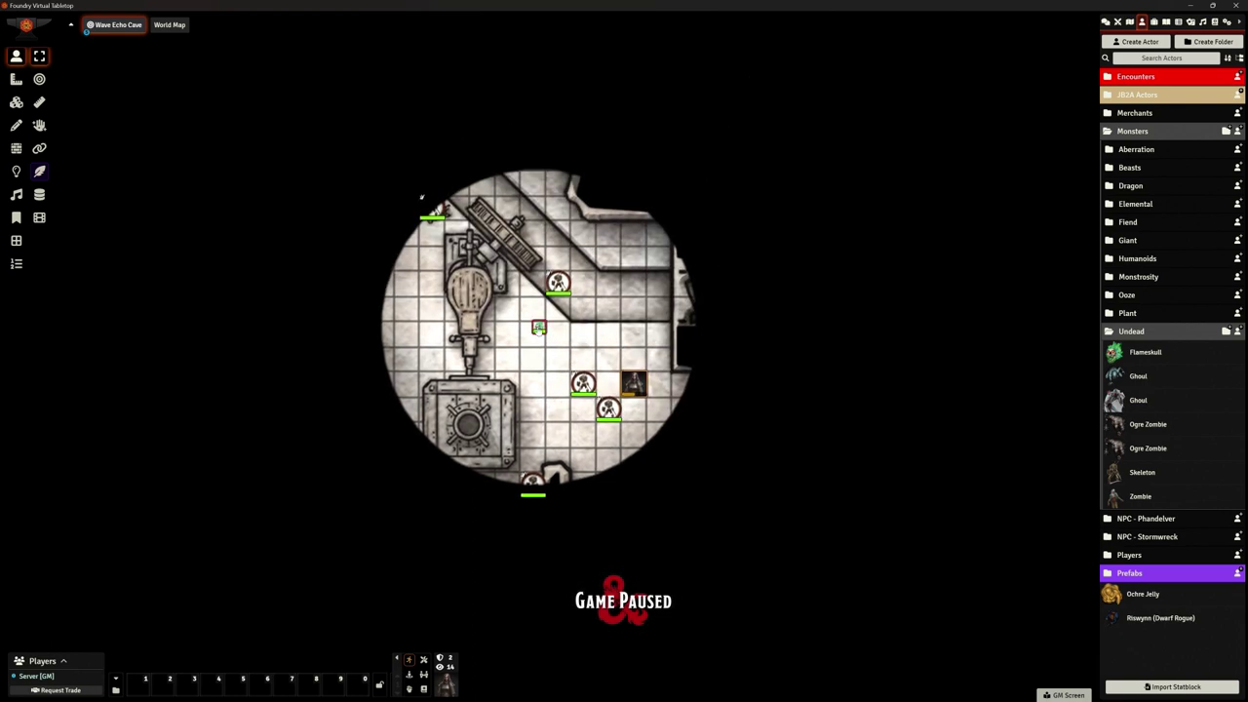
Lower the Flameskull's light color intensity to 0.05 and move the player token west of the bellows to check the lighting.
{"action": "double_click", "coordinate": [539, 329]}
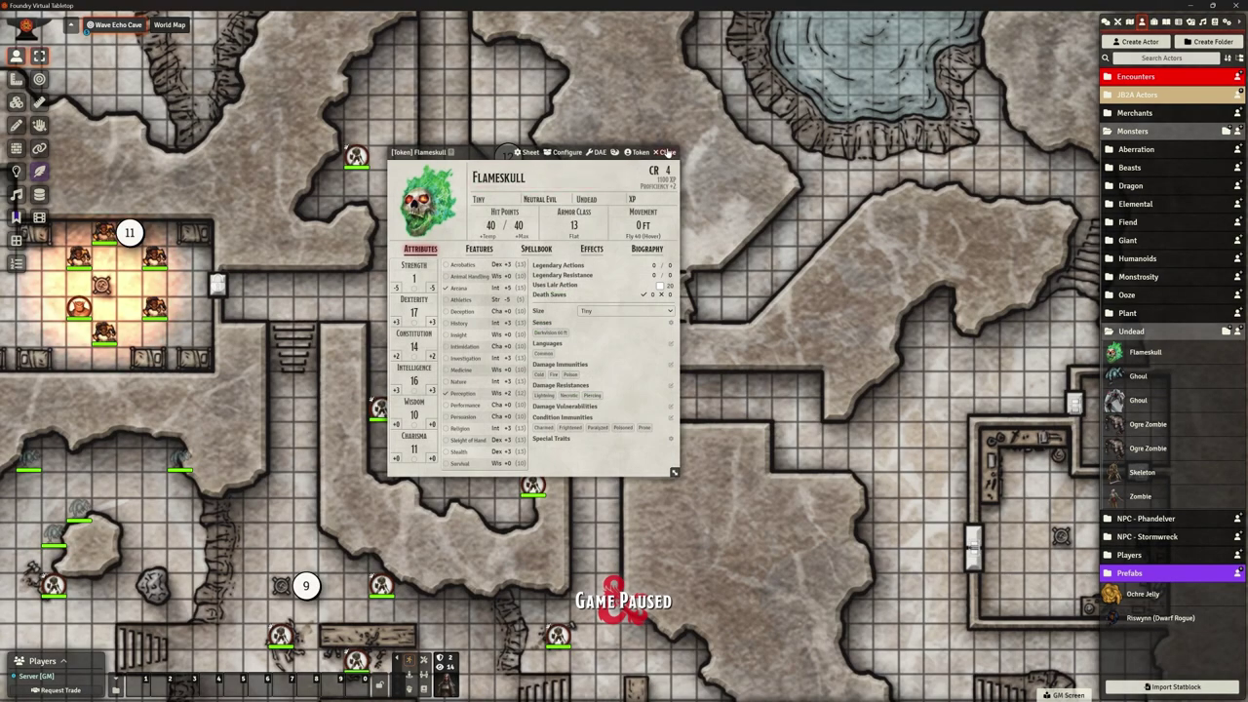
{"action": "left_click", "coordinate": [665, 152]}
{"action": "right_click", "coordinate": [539, 330]}
{"action": "right_click", "coordinate": [539, 330]}
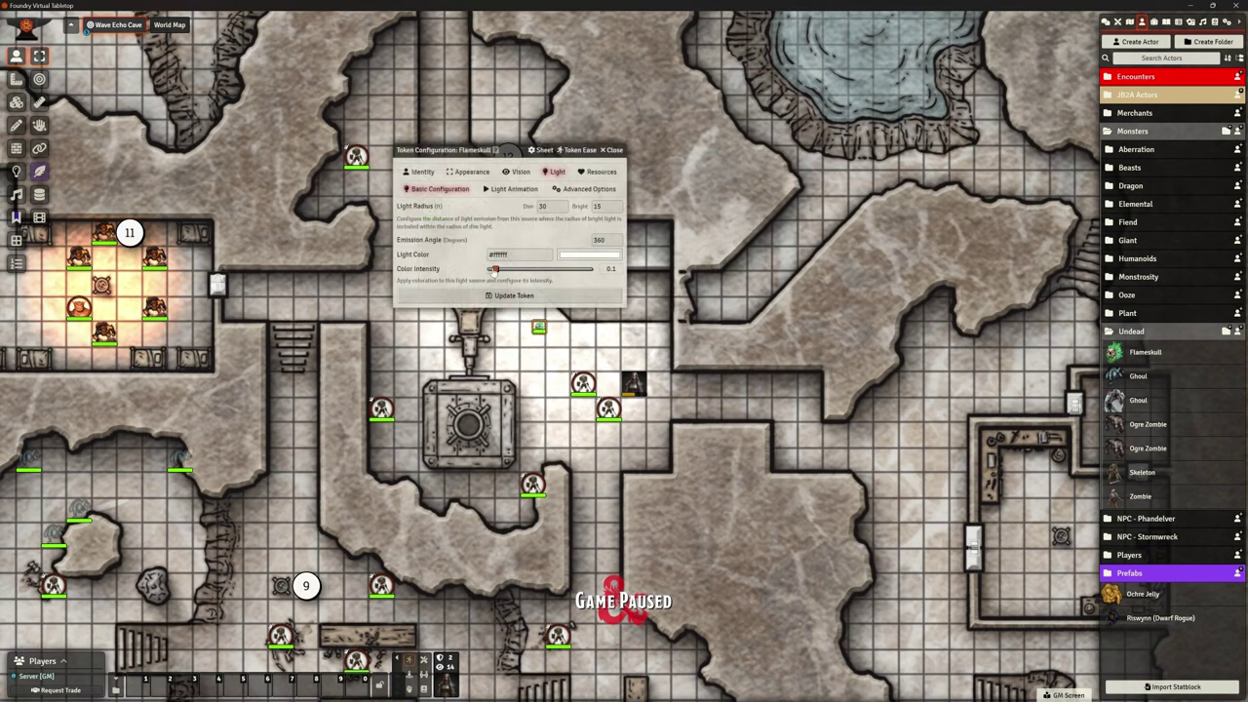
{"action": "left_click", "coordinate": [507, 297]}
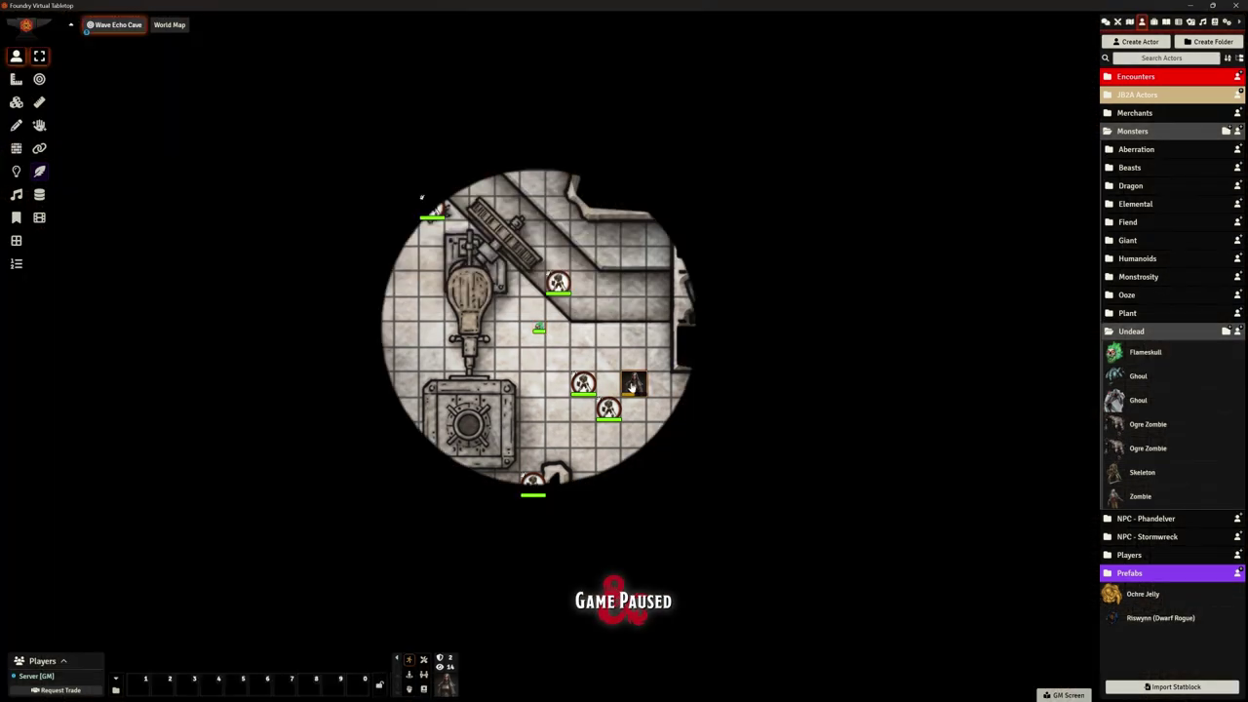
{"action": "left_click_drag", "start_coordinate": [632, 387], "coordinate": [398, 343]}
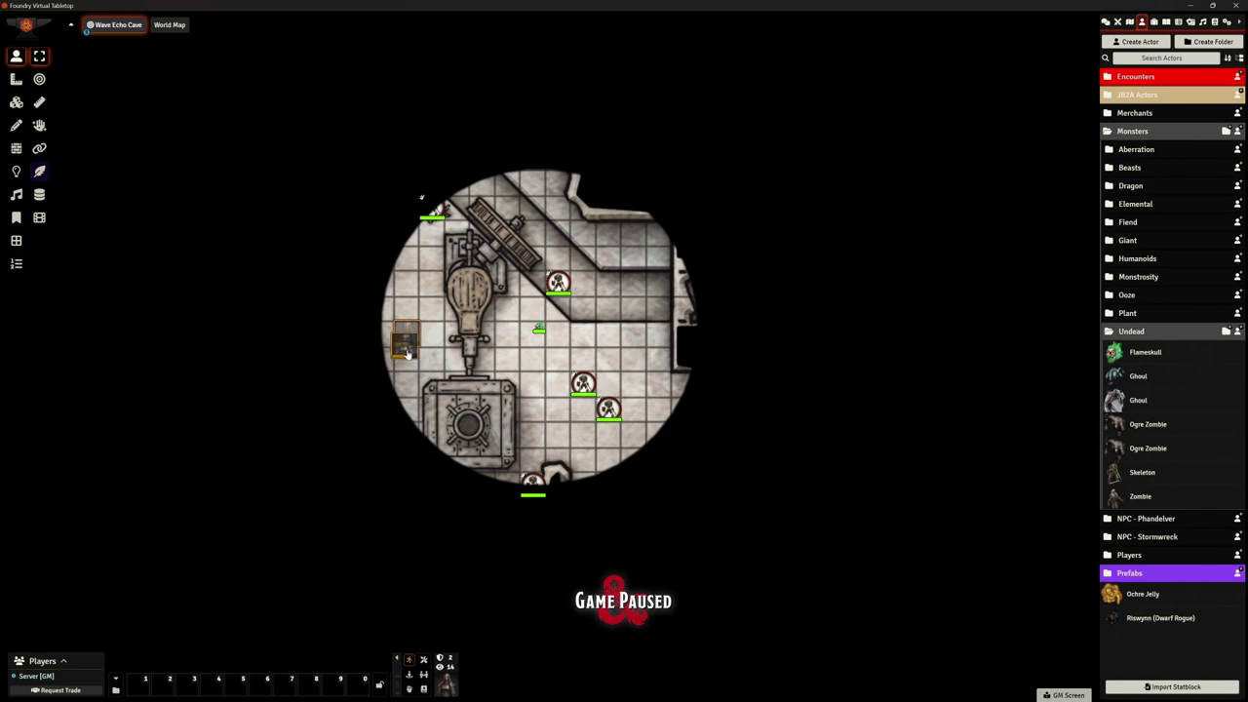
Change the Flameskull token's light color to yellow (#ffe042) and update the token.
{"action": "right_click", "coordinate": [539, 332]}
{"action": "left_click", "coordinate": [523, 332]}
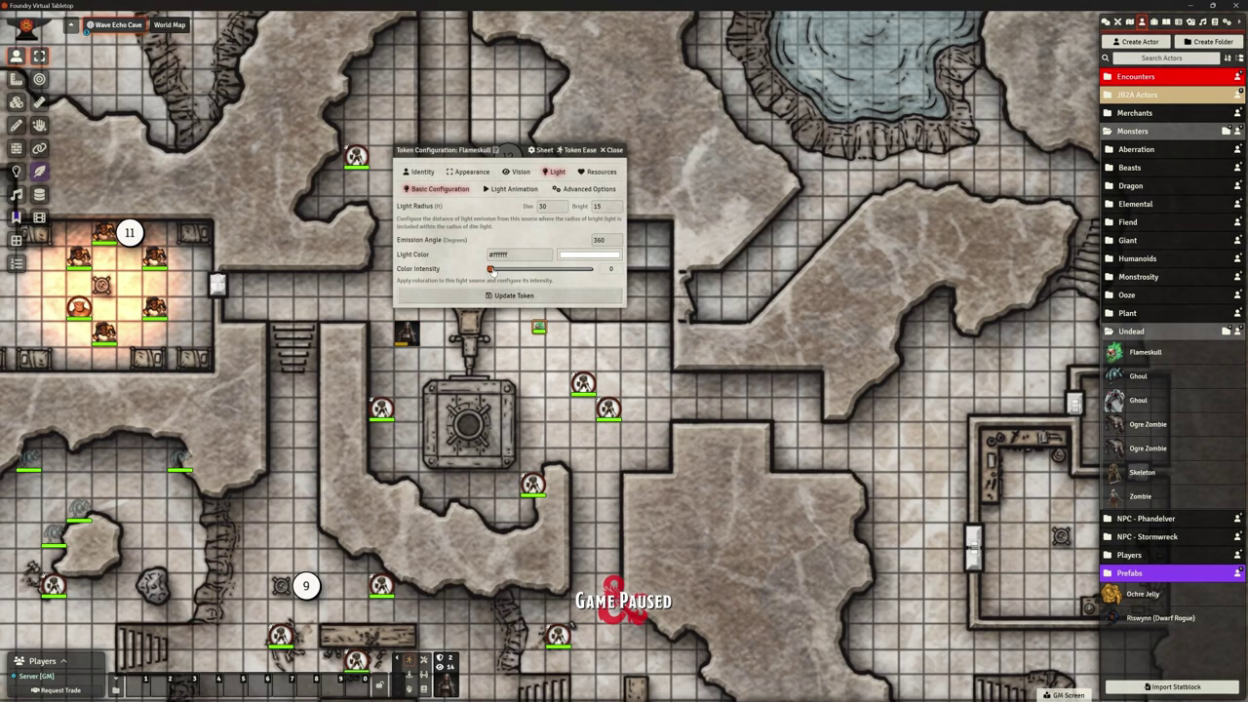
{"action": "left_click", "coordinate": [576, 256]}
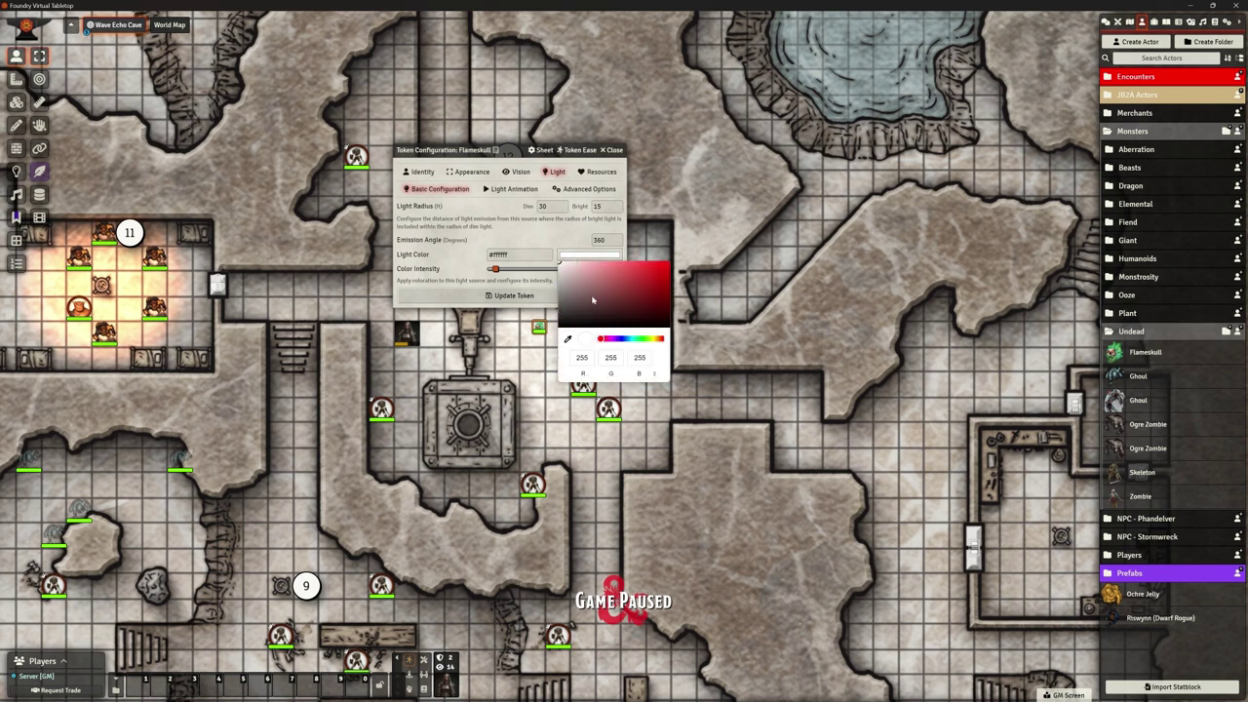
{"action": "left_click_drag", "start_coordinate": [654, 338], "coordinate": [655, 339]}
{"action": "left_click", "coordinate": [641, 261]}
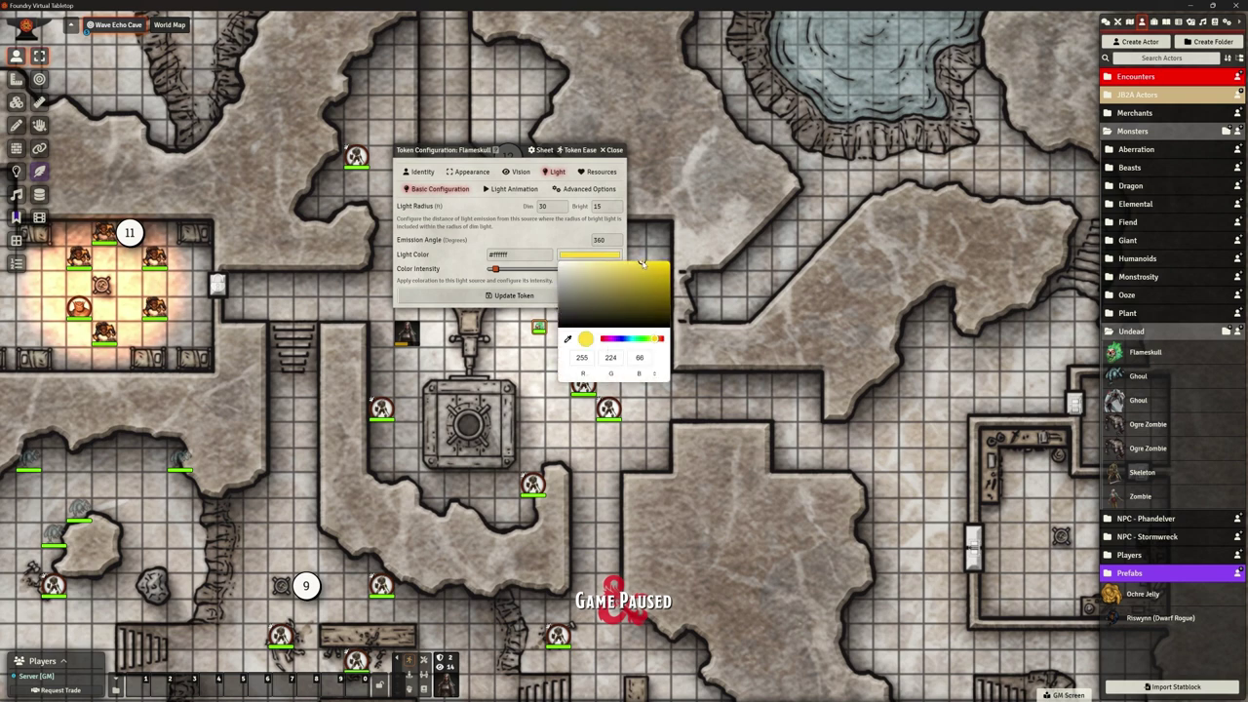
{"action": "left_click", "coordinate": [507, 295]}
Move the player token into the corridor mouth west of area 12 and check the Flameskull's light from its view.
{"action": "left_click", "coordinate": [16, 79]}
{"action": "left_click", "coordinate": [16, 55]}
{"action": "left_click", "coordinate": [407, 333]}
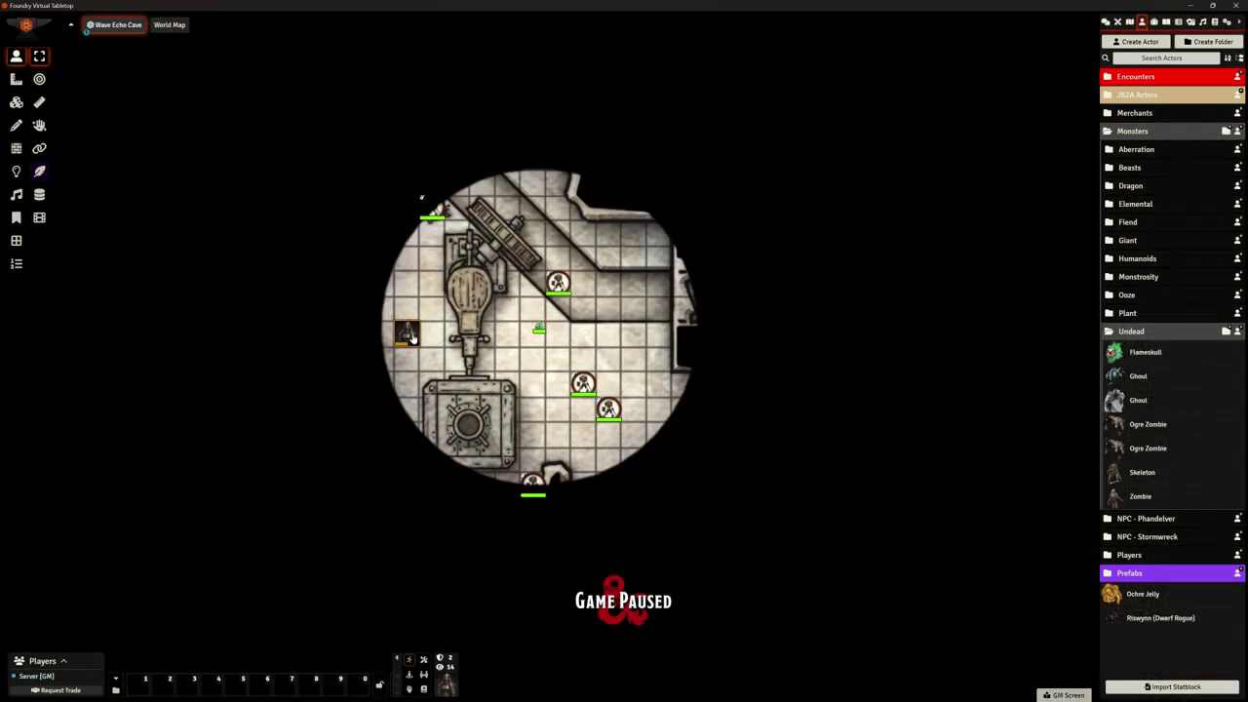
{"action": "mouse_move", "coordinate": [406, 333]}
{"action": "left_mouse_down"}
{"action": "mouse_move", "coordinate": [521, 372]}
{"action": "mouse_move", "coordinate": [407, 334]}
{"action": "left_mouse_up"}
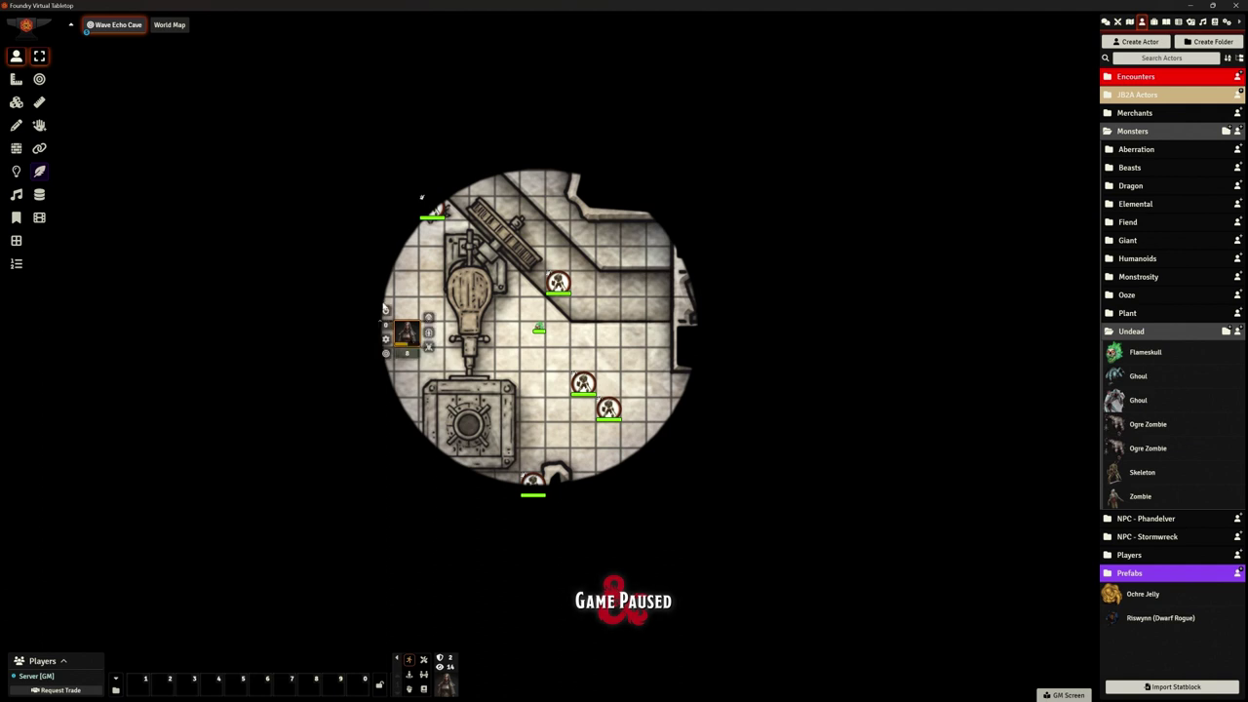
{"action": "left_click_drag", "start_coordinate": [408, 334], "coordinate": [367, 306]}
{"action": "right_click", "coordinate": [356, 307]}
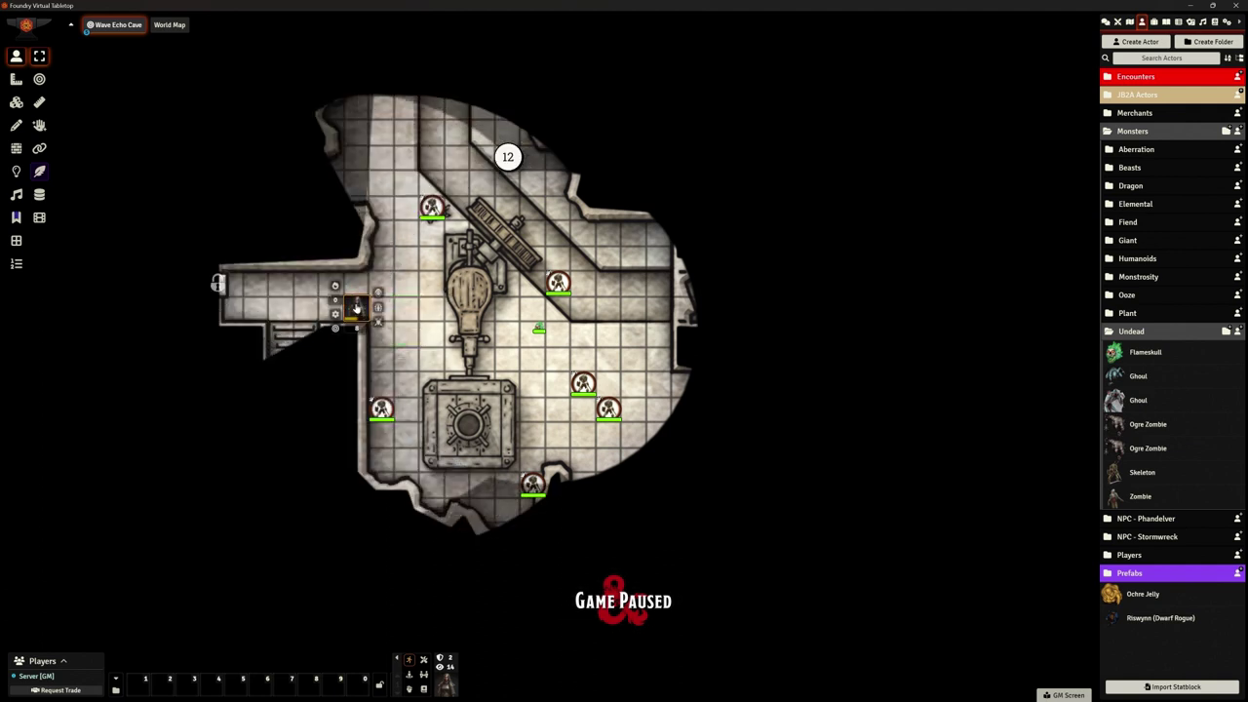
{"action": "left_click", "coordinate": [335, 286]}
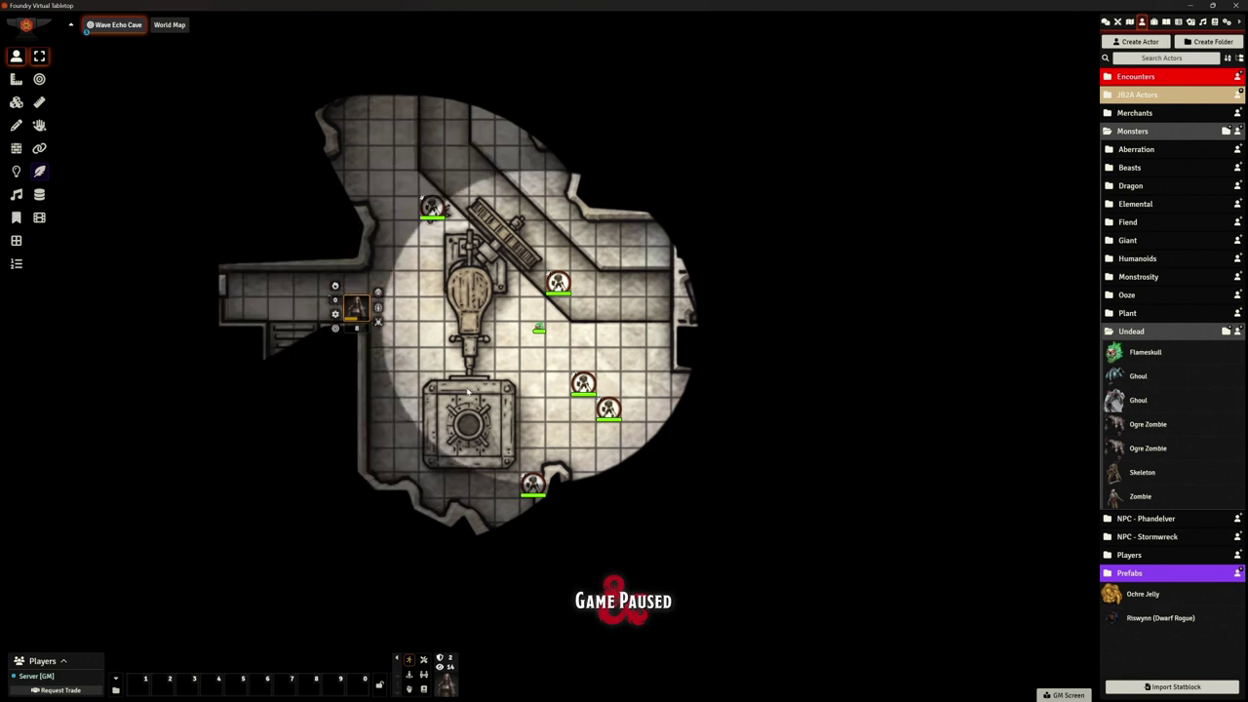
{"action": "left_click", "coordinate": [505, 367]}
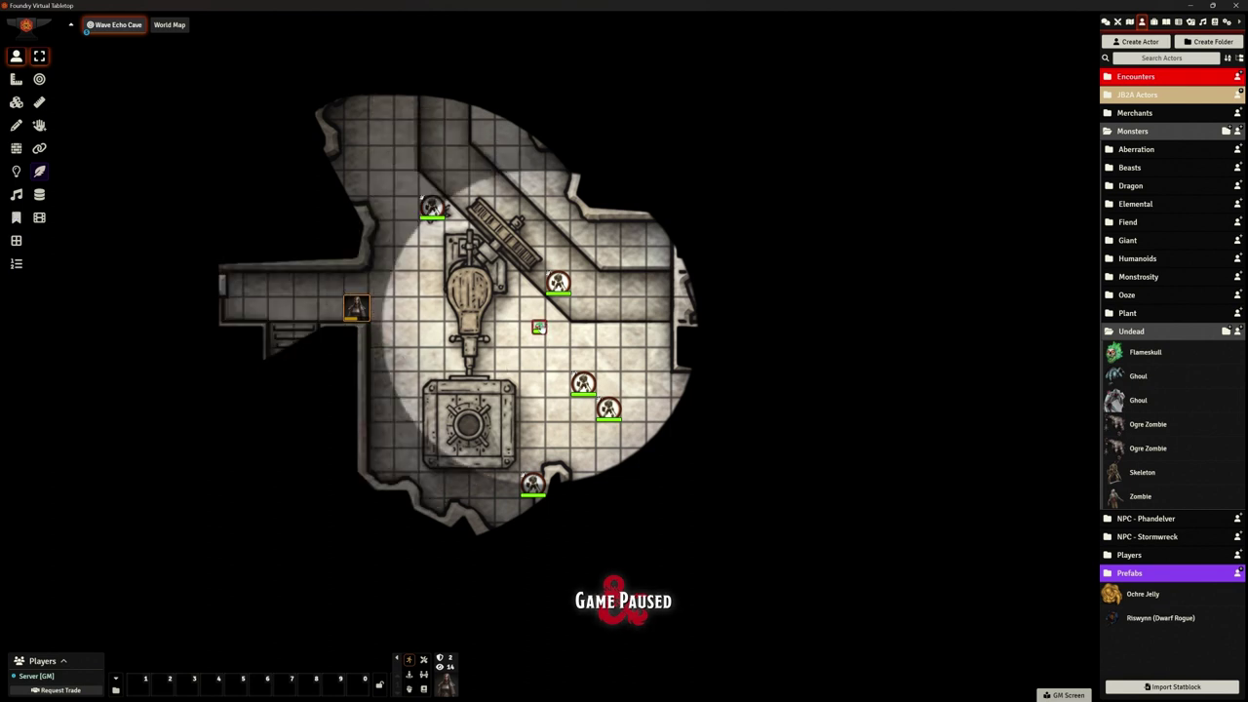
Reopen the Flameskull's token configuration and change its light color to bright green (#7eff29).
{"action": "double_click", "coordinate": [539, 328]}
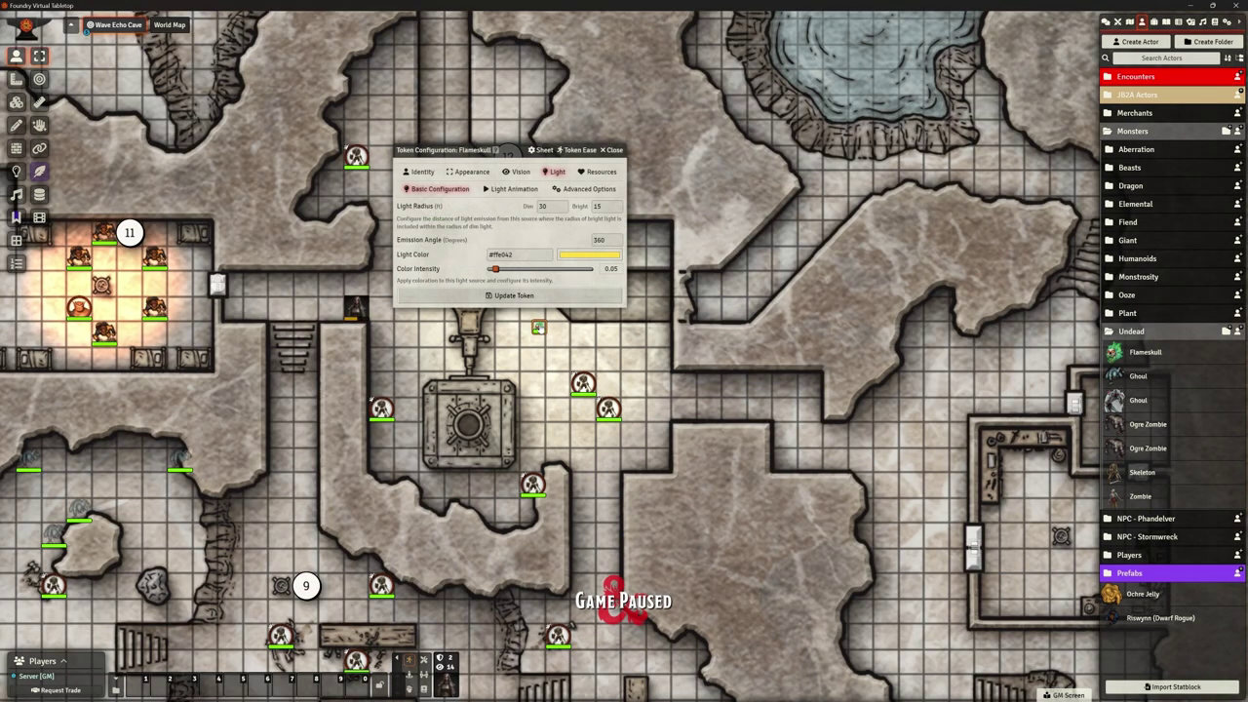
{"action": "left_click", "coordinate": [593, 254]}
{"action": "left_click", "coordinate": [645, 338]}
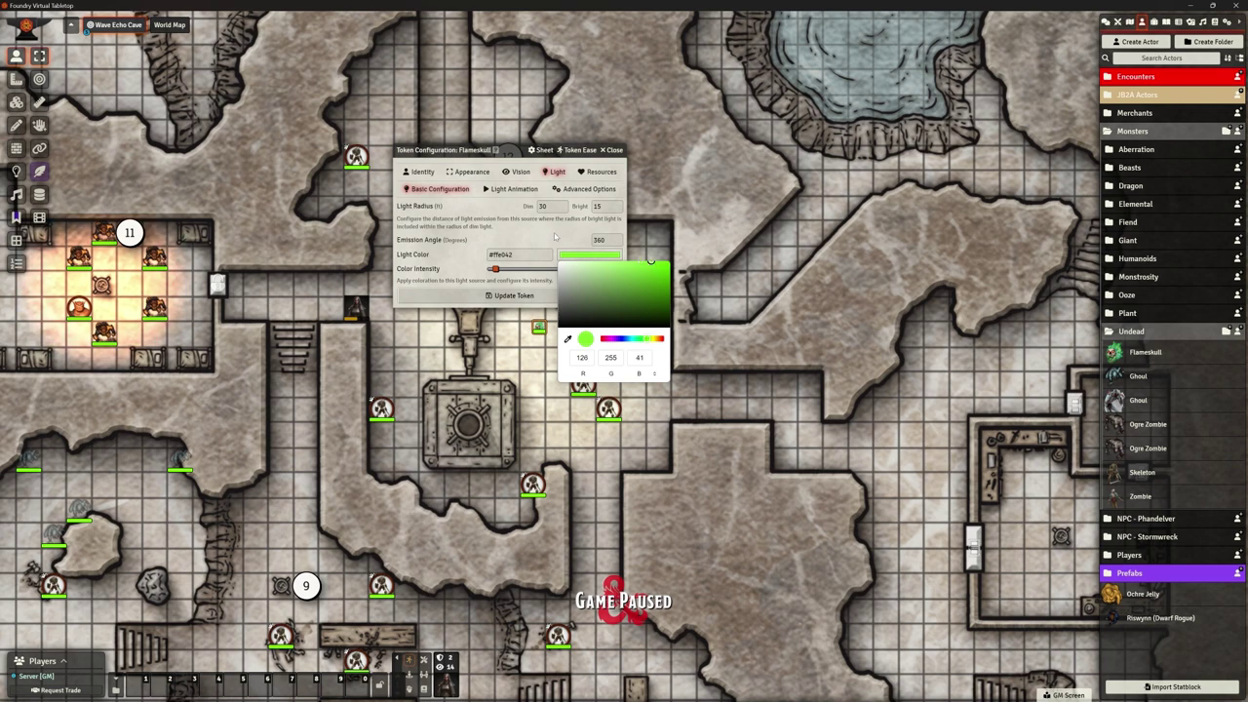
{"action": "left_click", "coordinate": [536, 253]}
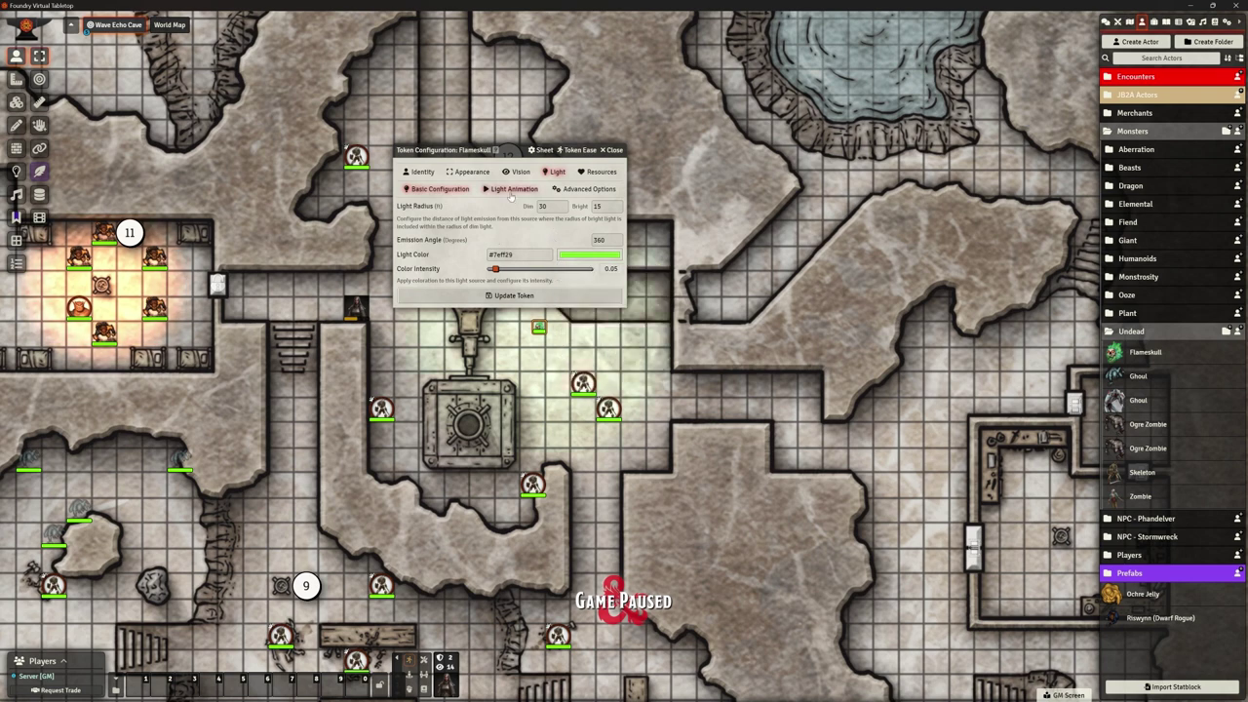
Give the Flameskull's light the Flickering Light animation with speed 10 and intensity 8.
{"action": "left_click", "coordinate": [507, 188]}
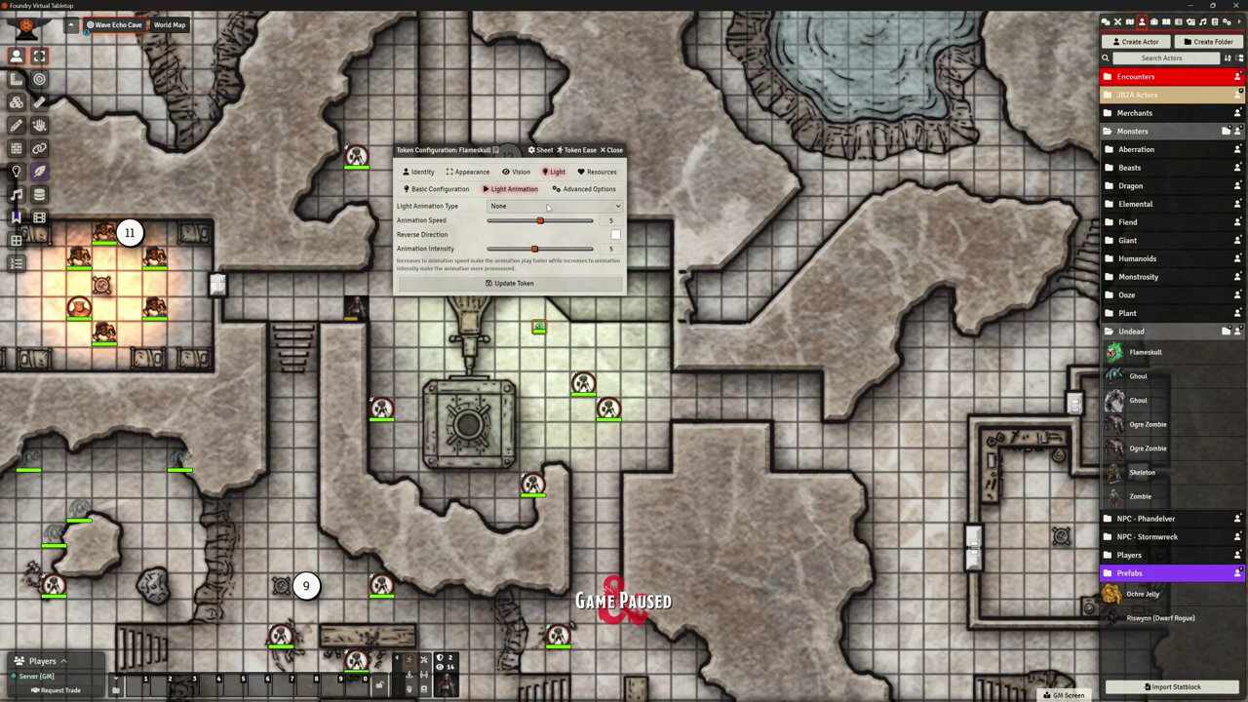
{"action": "left_click", "coordinate": [546, 205]}
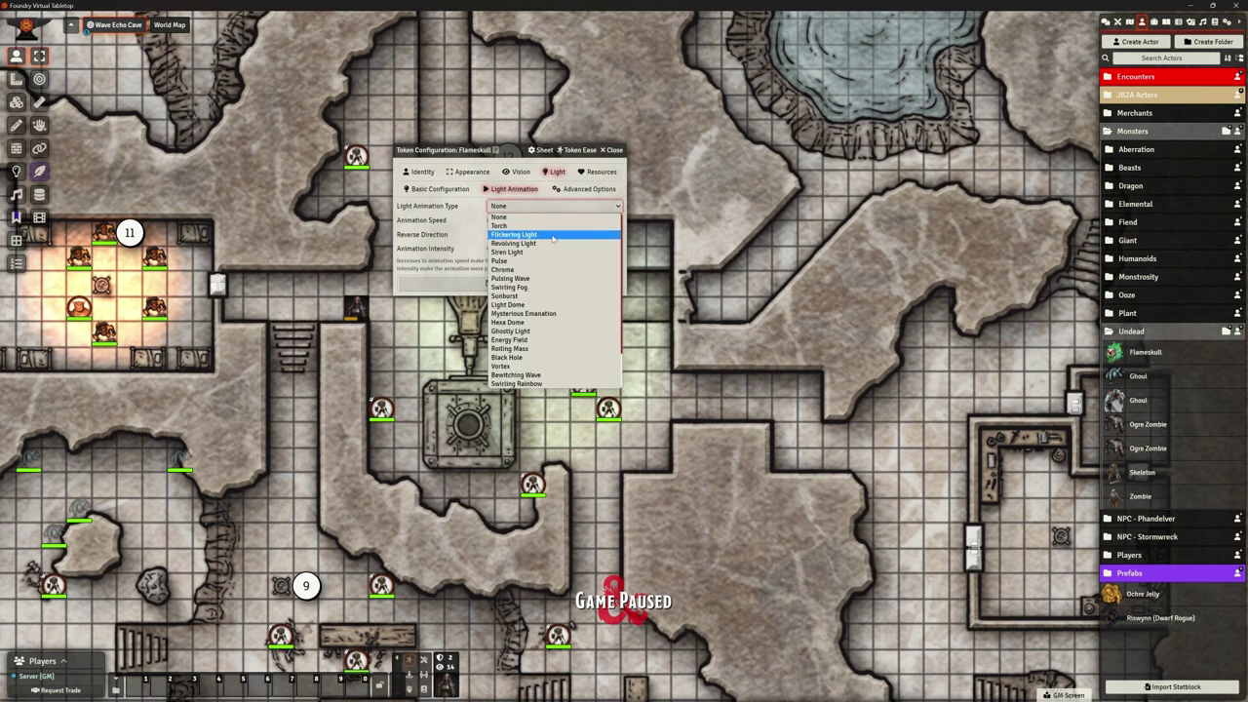
{"action": "left_click", "coordinate": [553, 237]}
{"action": "left_click_drag", "start_coordinate": [572, 222], "coordinate": [578, 223]}
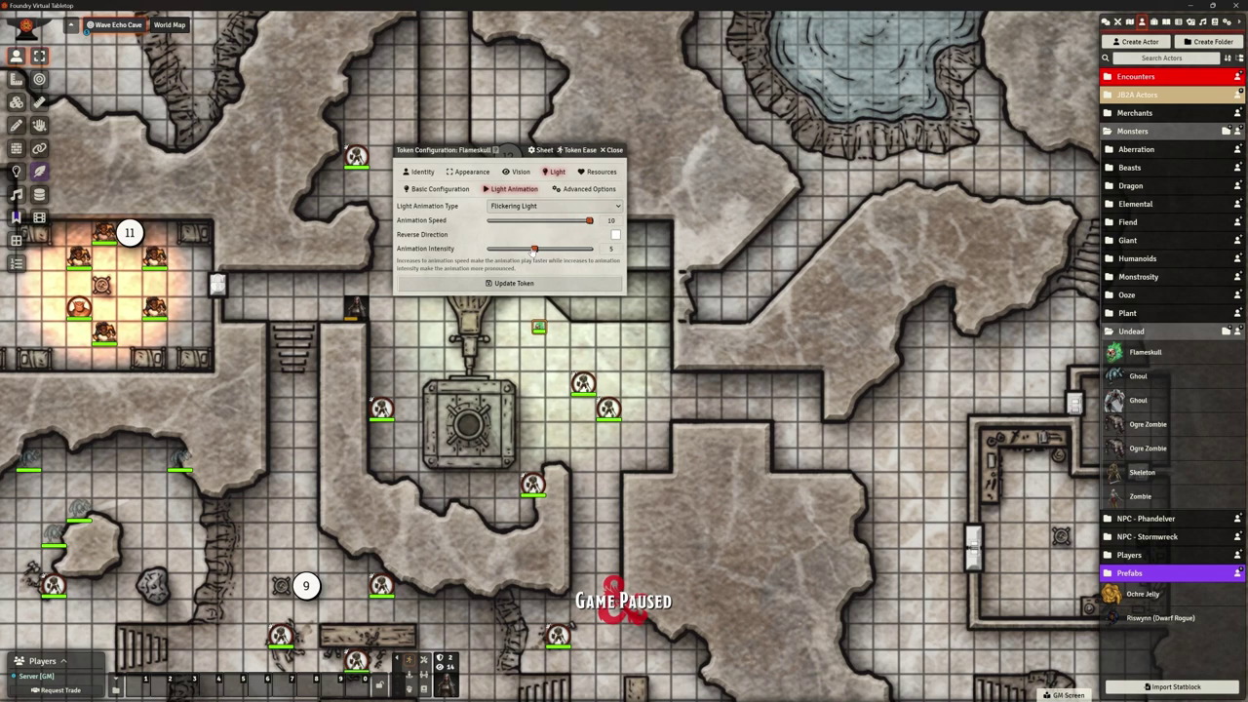
{"action": "left_click_drag", "start_coordinate": [534, 250], "coordinate": [557, 249]}
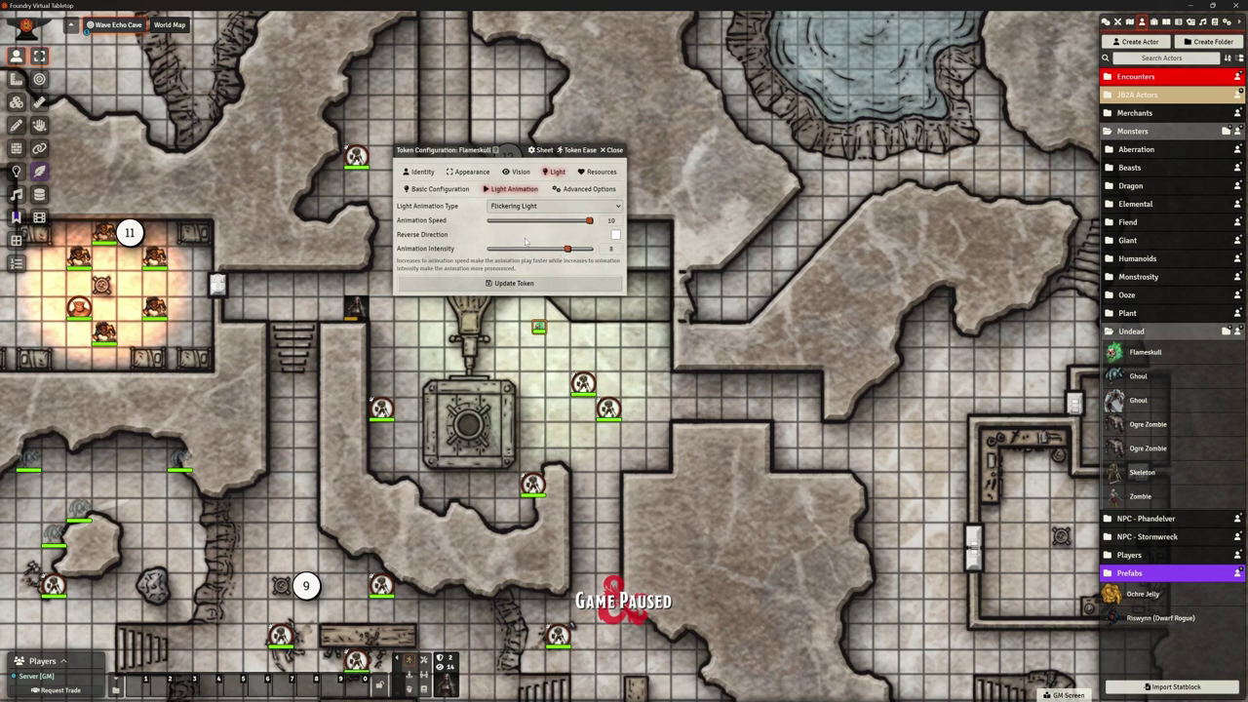
Change the Flameskull's light color to dark green (#2d7000) and set its color intensity to 0.2.
{"action": "left_click", "coordinate": [440, 188]}
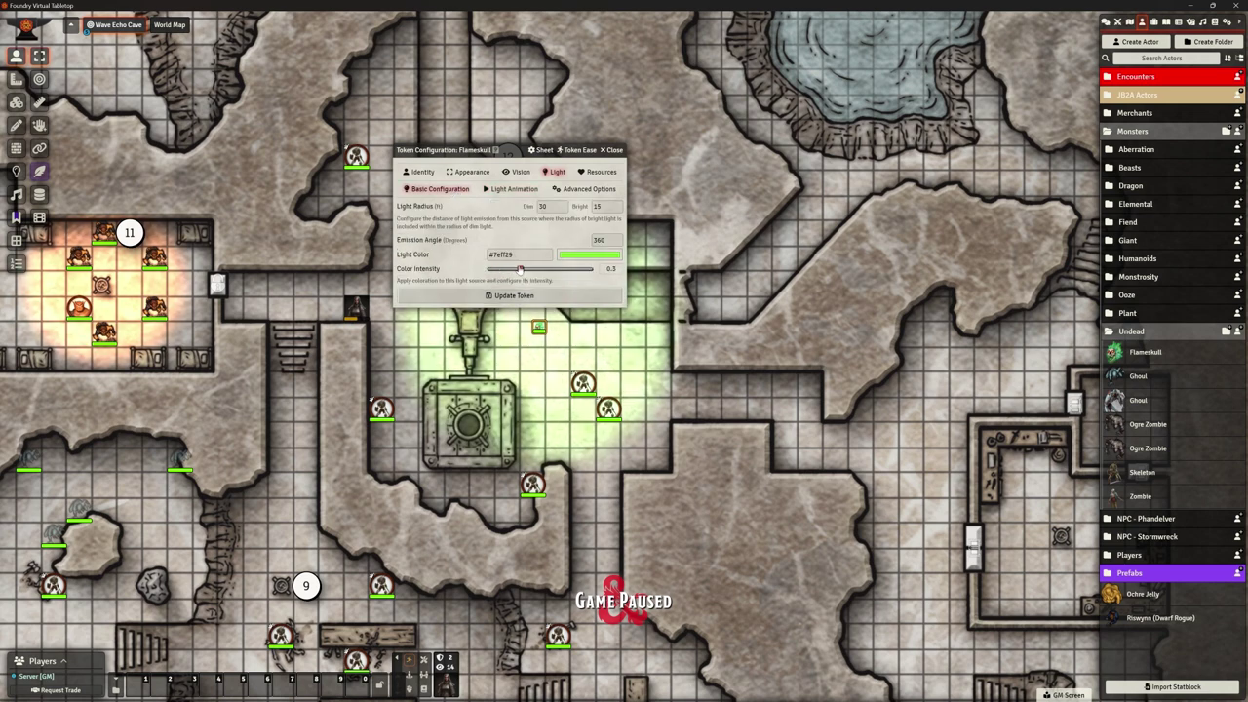
{"action": "left_click_drag", "start_coordinate": [520, 270], "coordinate": [495, 272]}
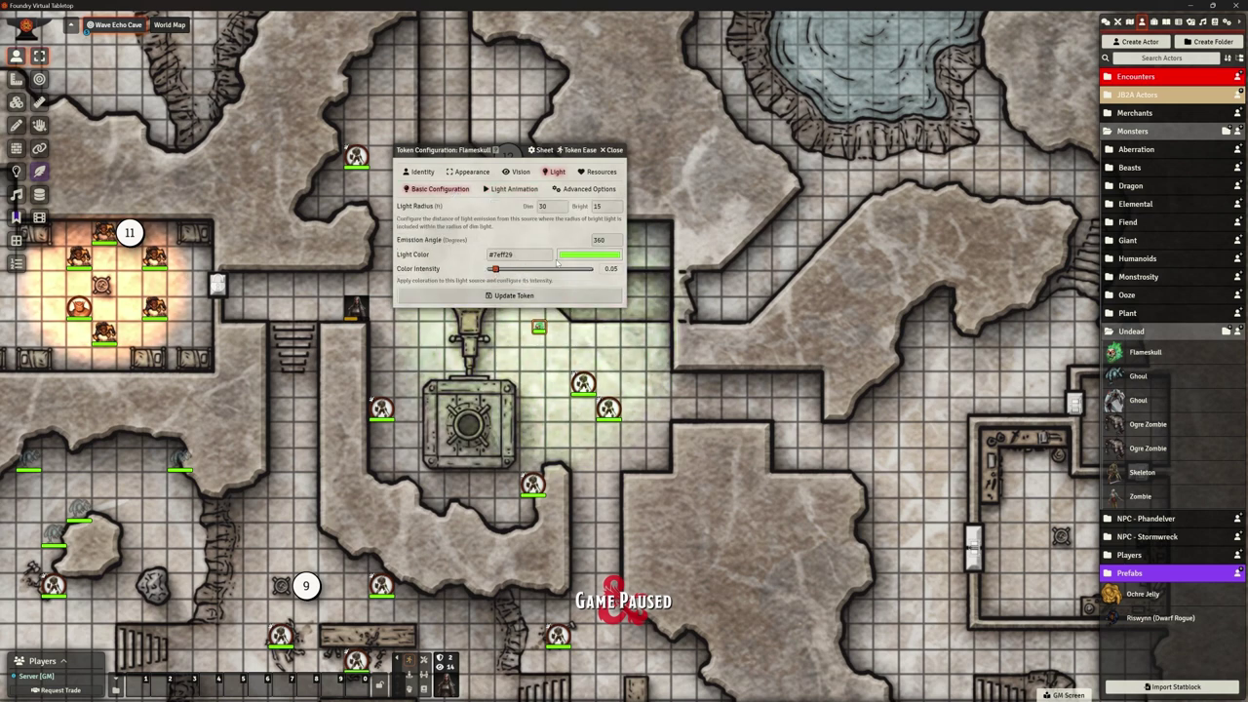
{"action": "left_click", "coordinate": [576, 254]}
{"action": "left_click", "coordinate": [669, 297]}
{"action": "left_click", "coordinate": [488, 275]}
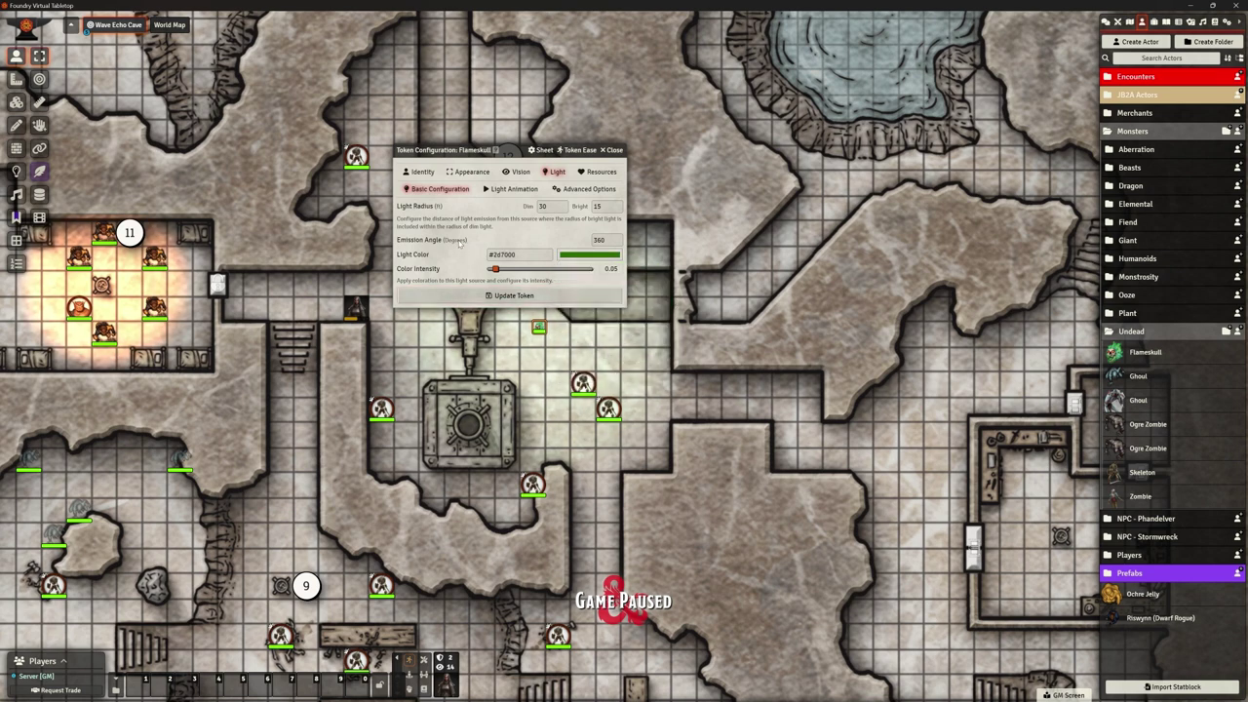
{"action": "left_click", "coordinate": [509, 270]}
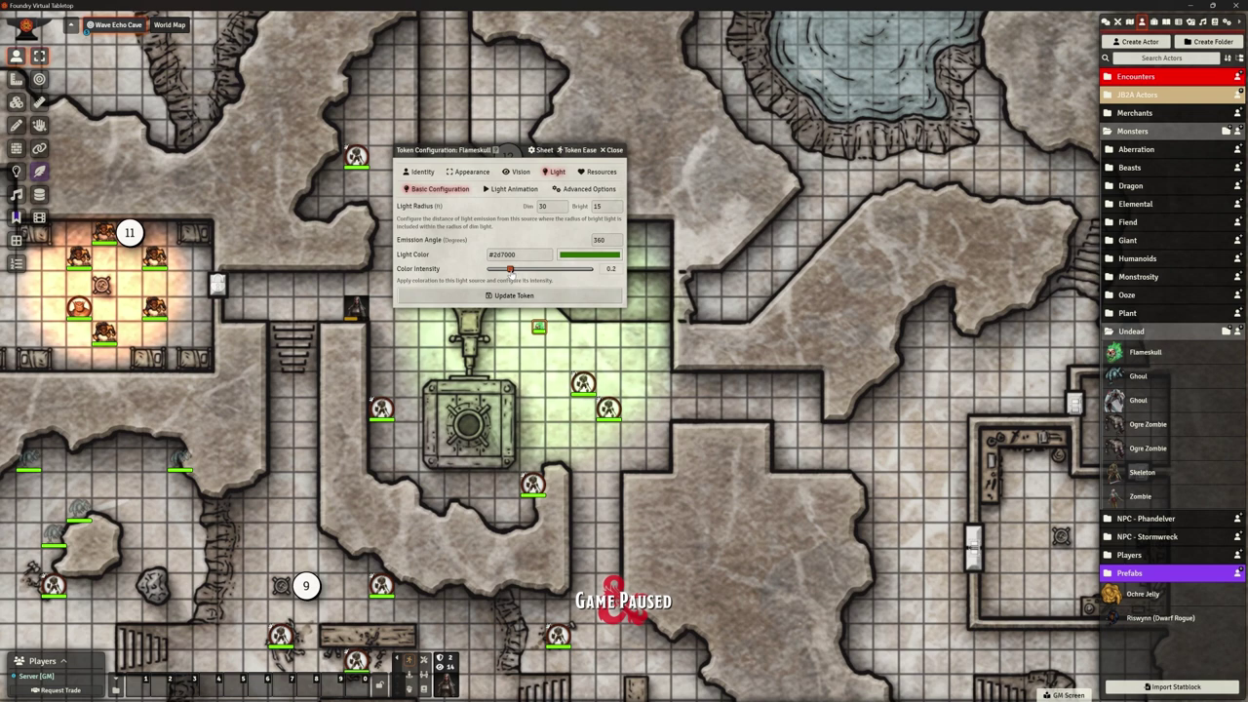
{"action": "key", "text": "Left"}
{"action": "key", "text": "Left"}
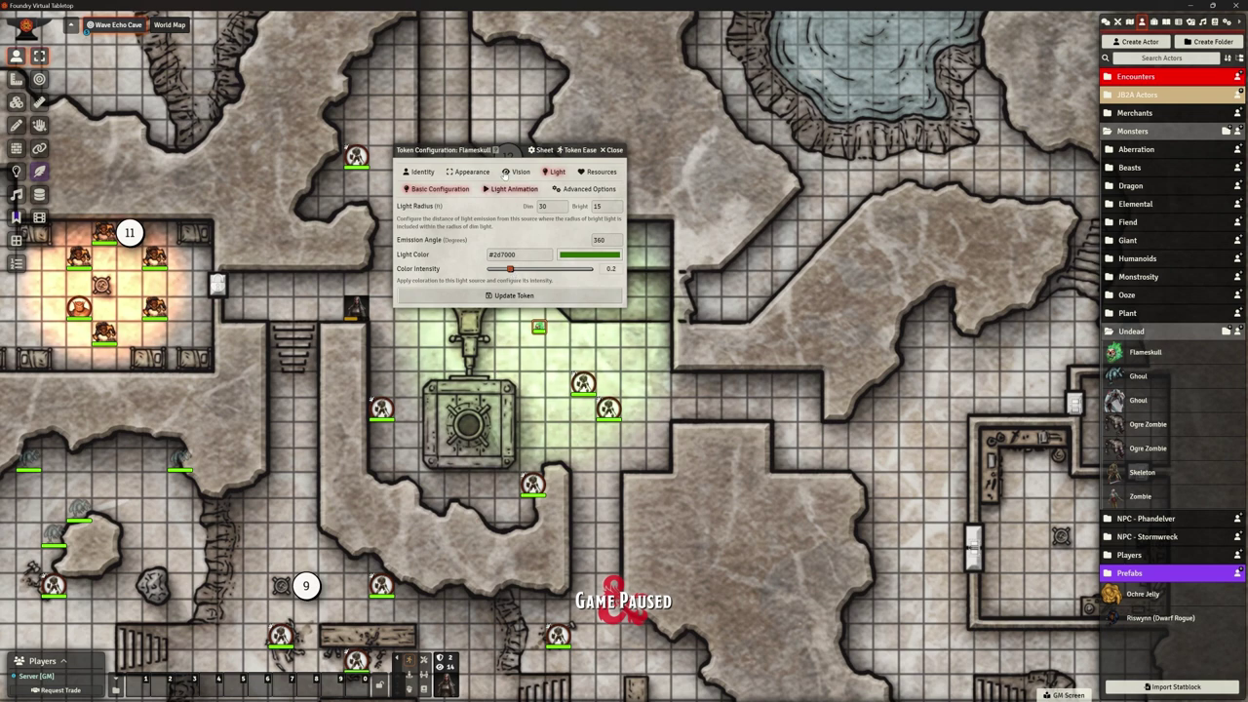
Review the Flameskull's advanced light options, update the token, and check the lighting from the player token's view.
{"action": "left_click_drag", "start_coordinate": [514, 146], "coordinate": [869, 103]}
{"action": "left_click", "coordinate": [871, 145]}
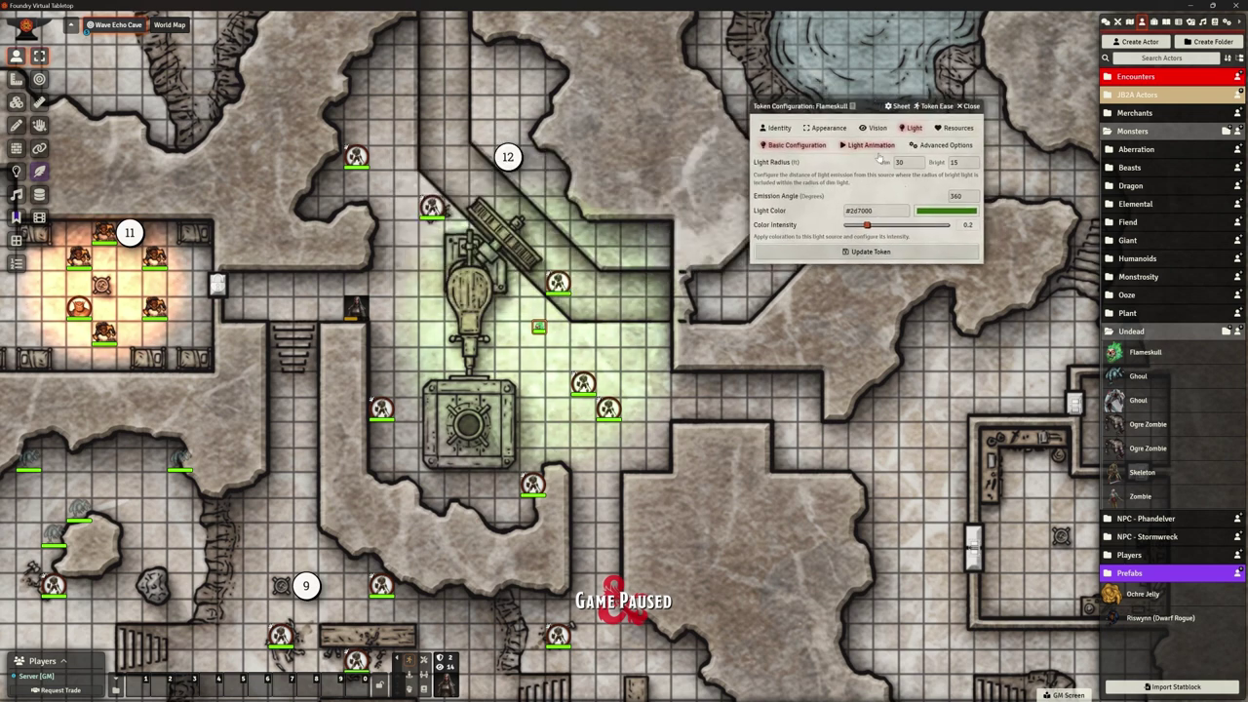
{"action": "left_click", "coordinate": [945, 147]}
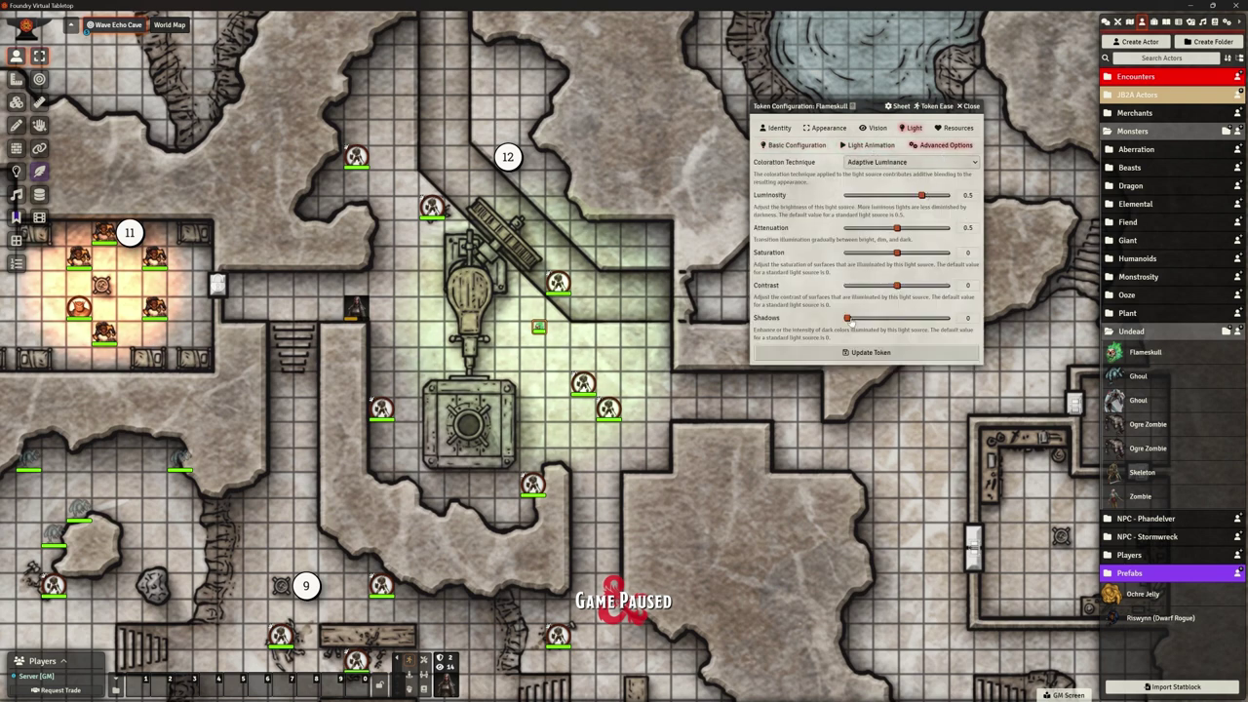
{"action": "left_click", "coordinate": [863, 353]}
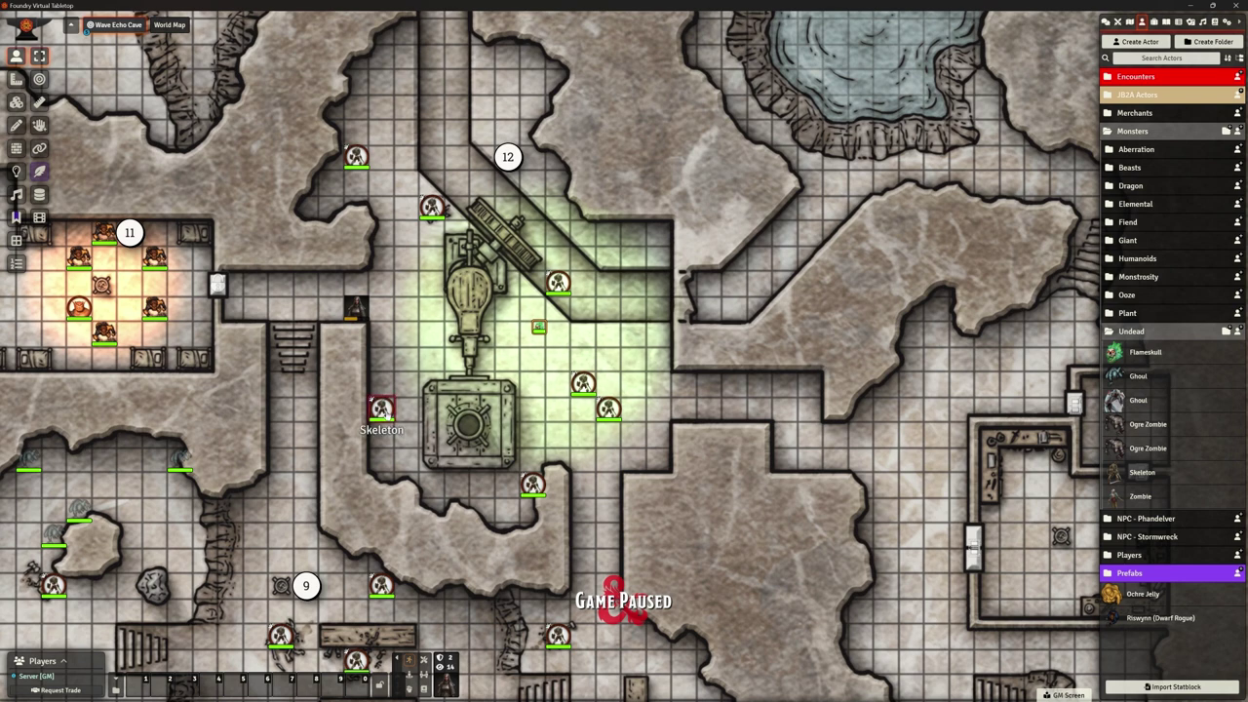
{"action": "left_click", "coordinate": [356, 309]}
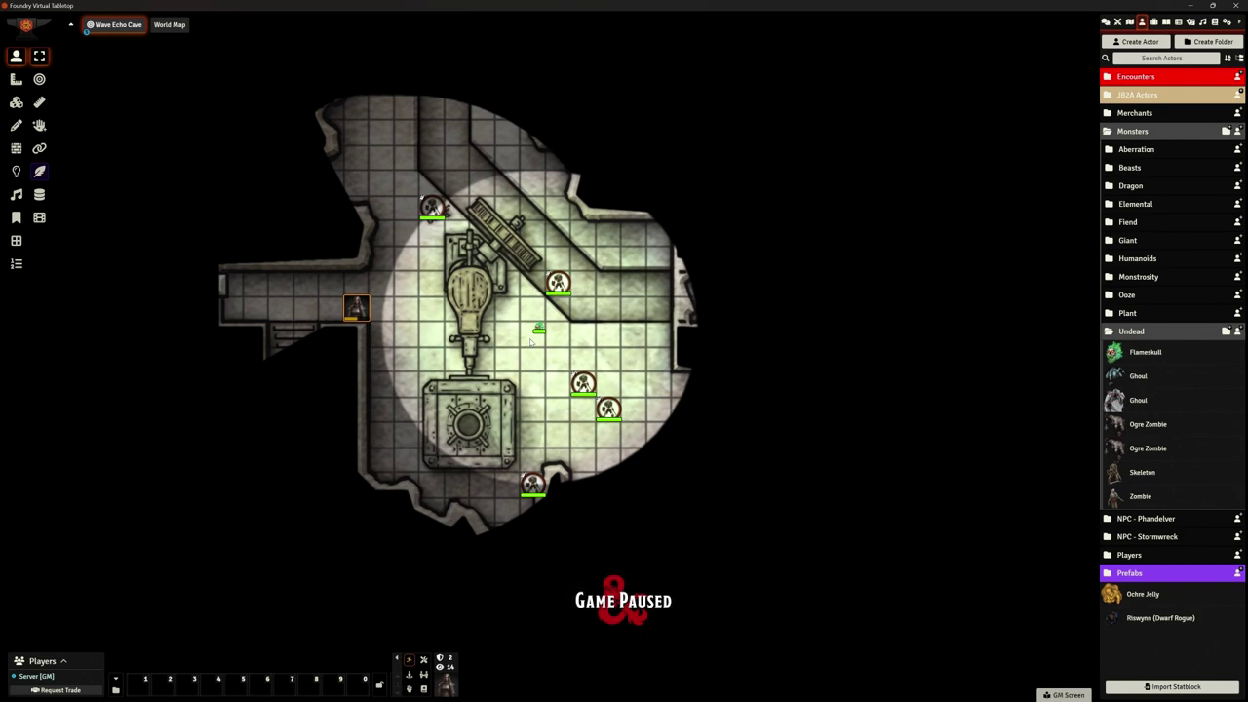
Raise the Flameskull token's light color intensity to 0.3 and update the token.
{"action": "double_click", "coordinate": [537, 331]}
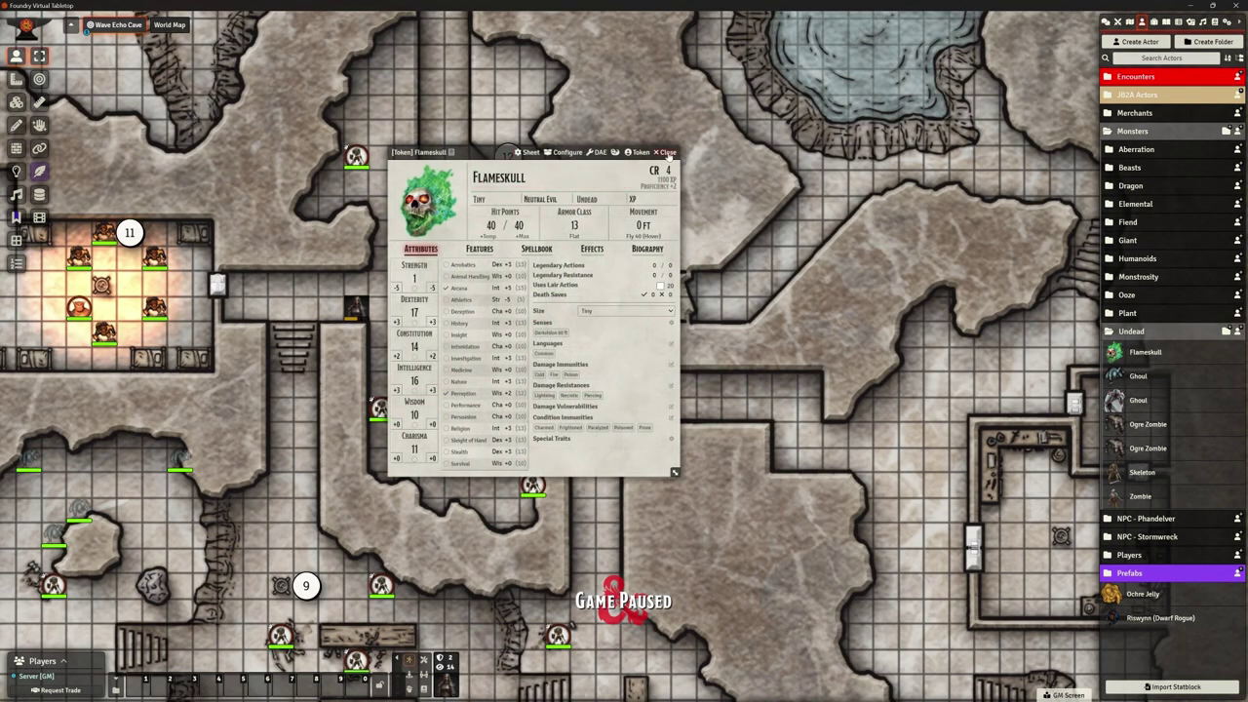
{"action": "left_click", "coordinate": [667, 153]}
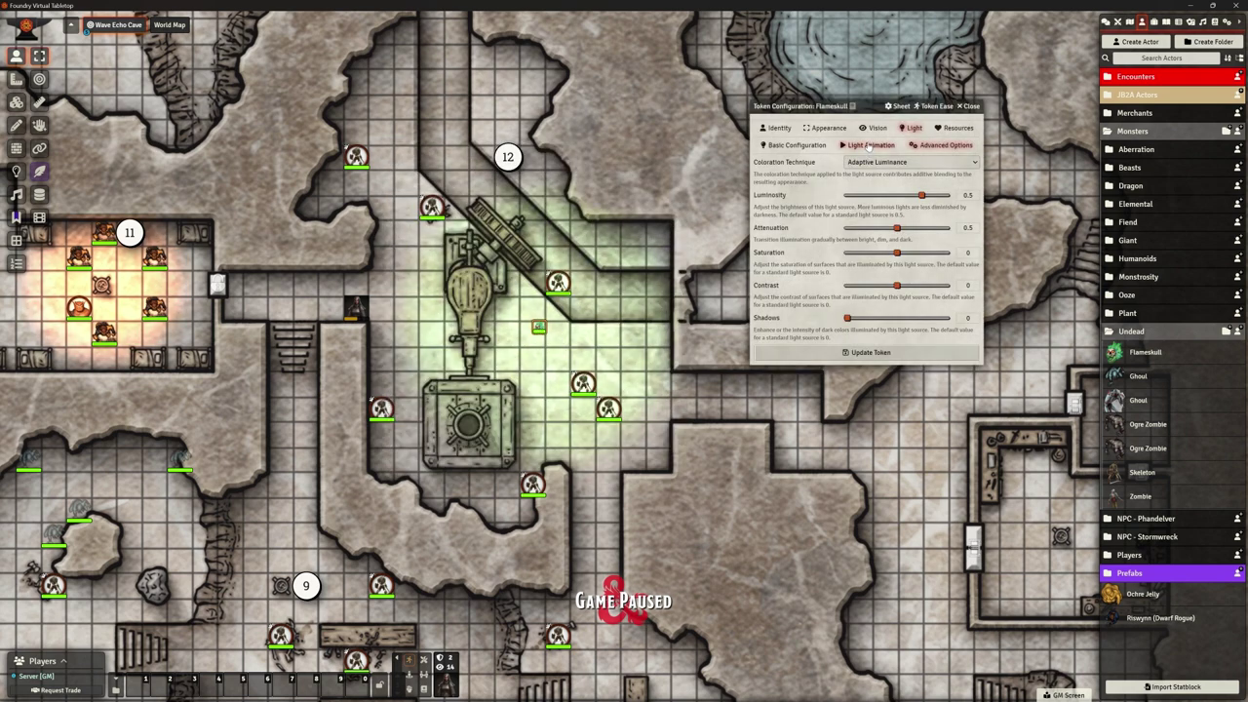
{"action": "left_click", "coordinate": [868, 146]}
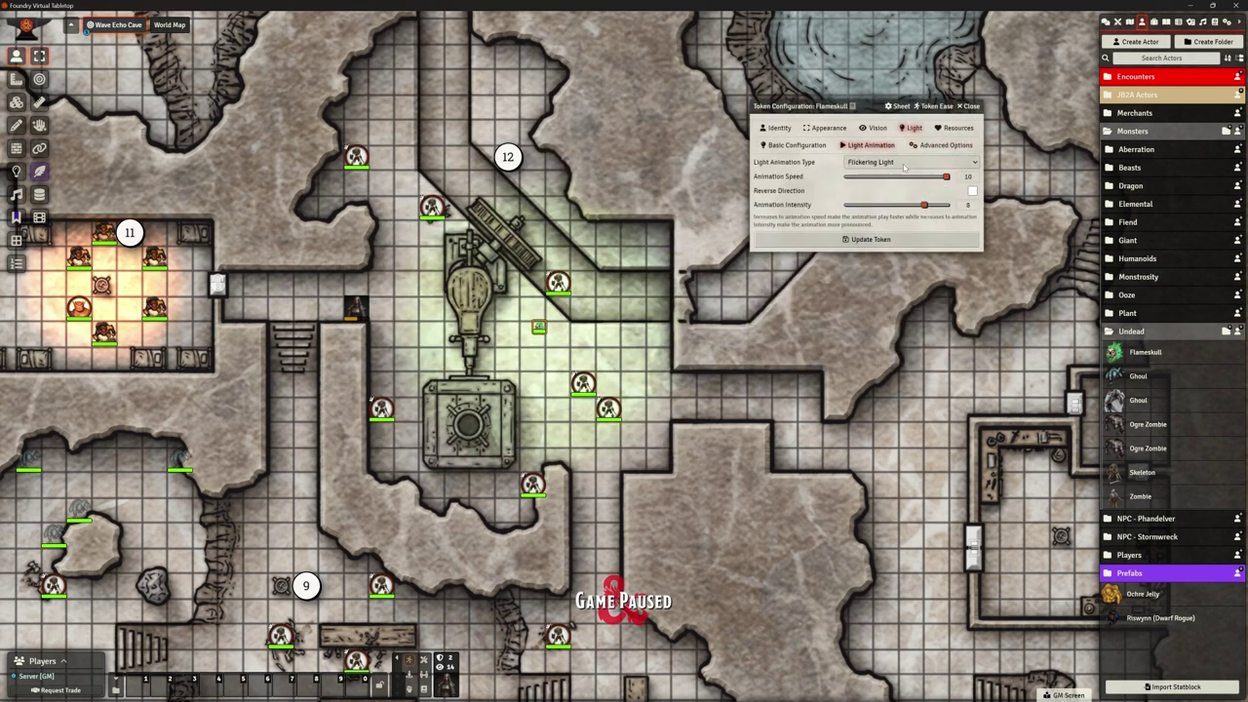
{"action": "left_click", "coordinate": [796, 145]}
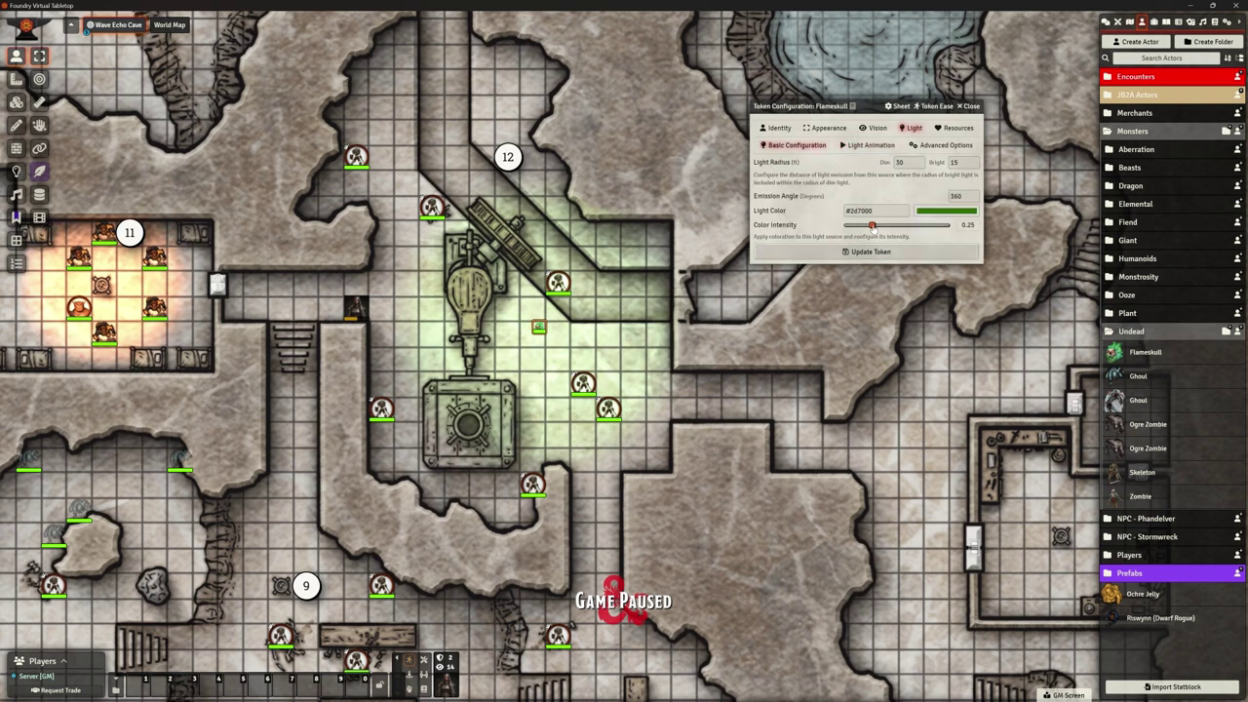
{"action": "left_click_drag", "start_coordinate": [873, 226], "coordinate": [877, 225]}
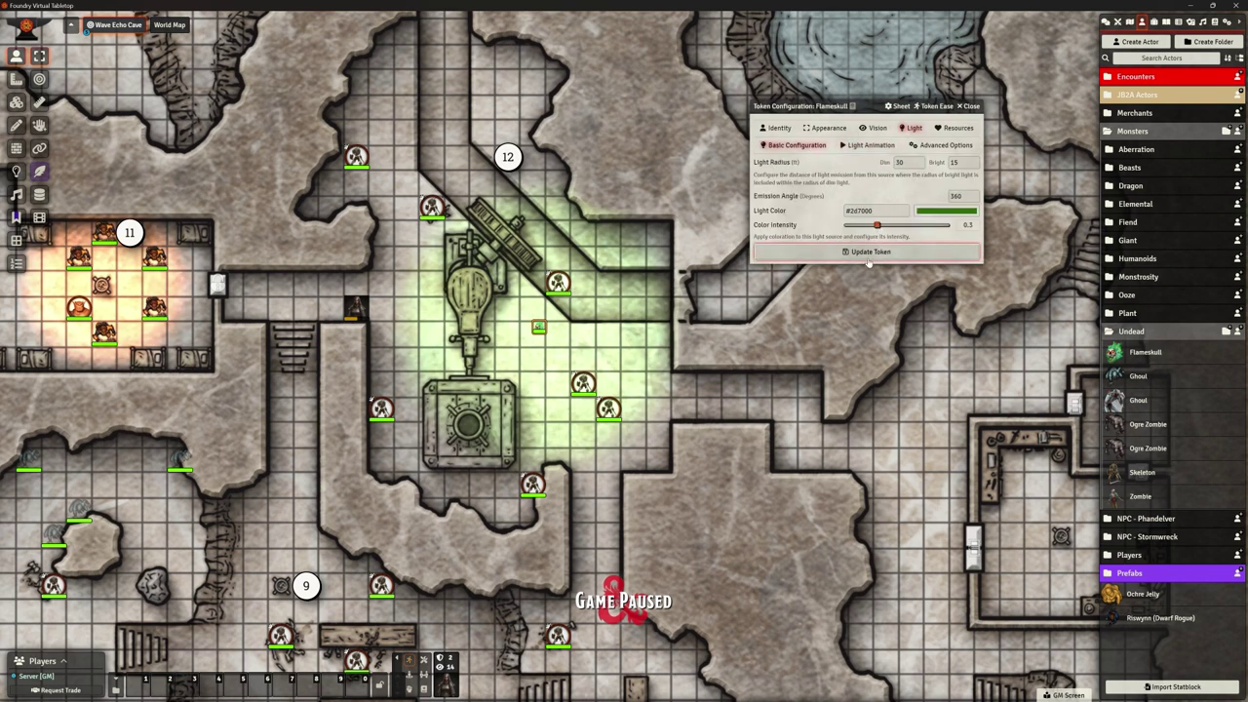
{"action": "left_click", "coordinate": [868, 251]}
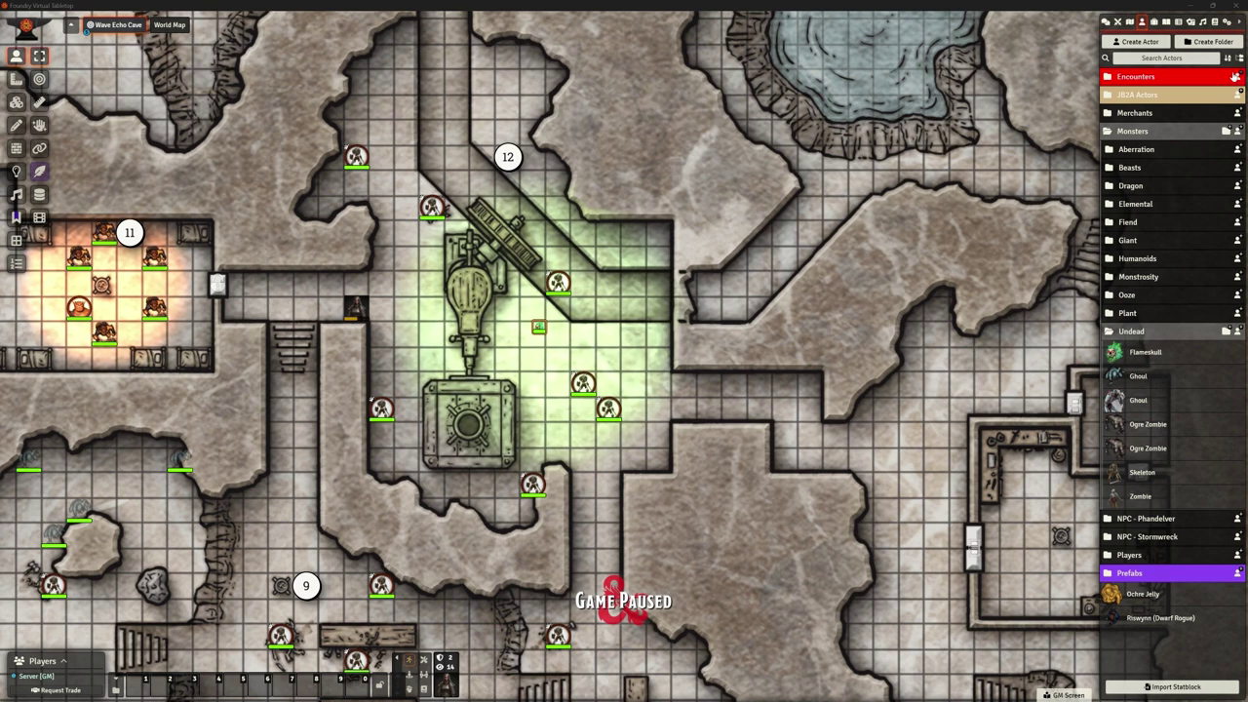
Collapse the Monsters folder and open the Smelter Cavern page of the Wave Echo Cave journal for editing.
{"action": "left_click", "coordinate": [1132, 130]}
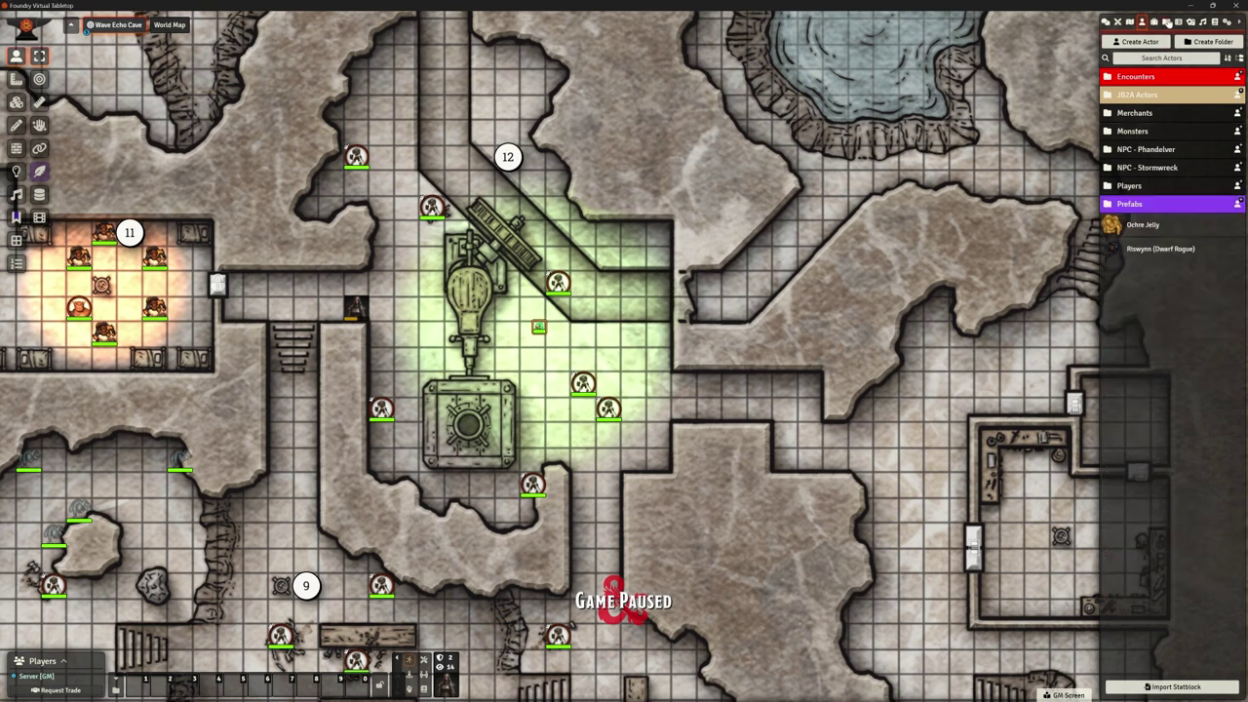
{"action": "left_click", "coordinate": [1166, 23]}
{"action": "left_click", "coordinate": [1131, 168]}
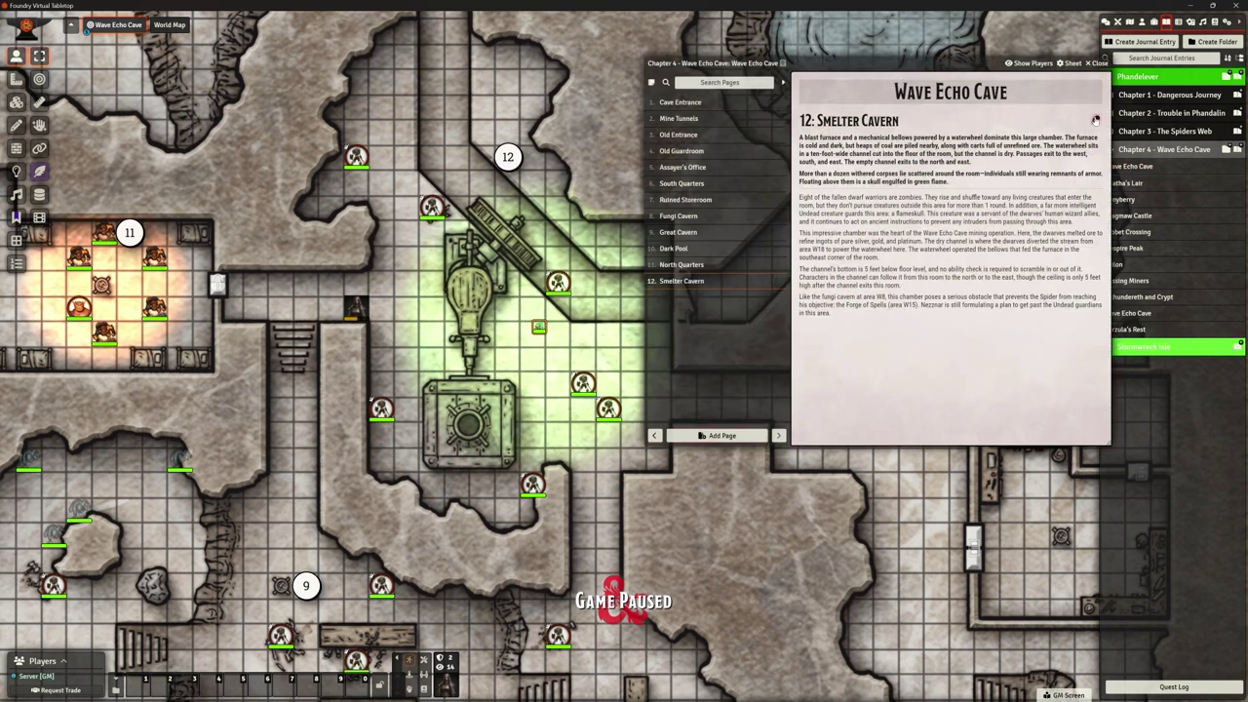
{"action": "left_click", "coordinate": [1096, 119]}
{"action": "left_click_drag", "start_coordinate": [825, 173], "coordinate": [789, 40]}
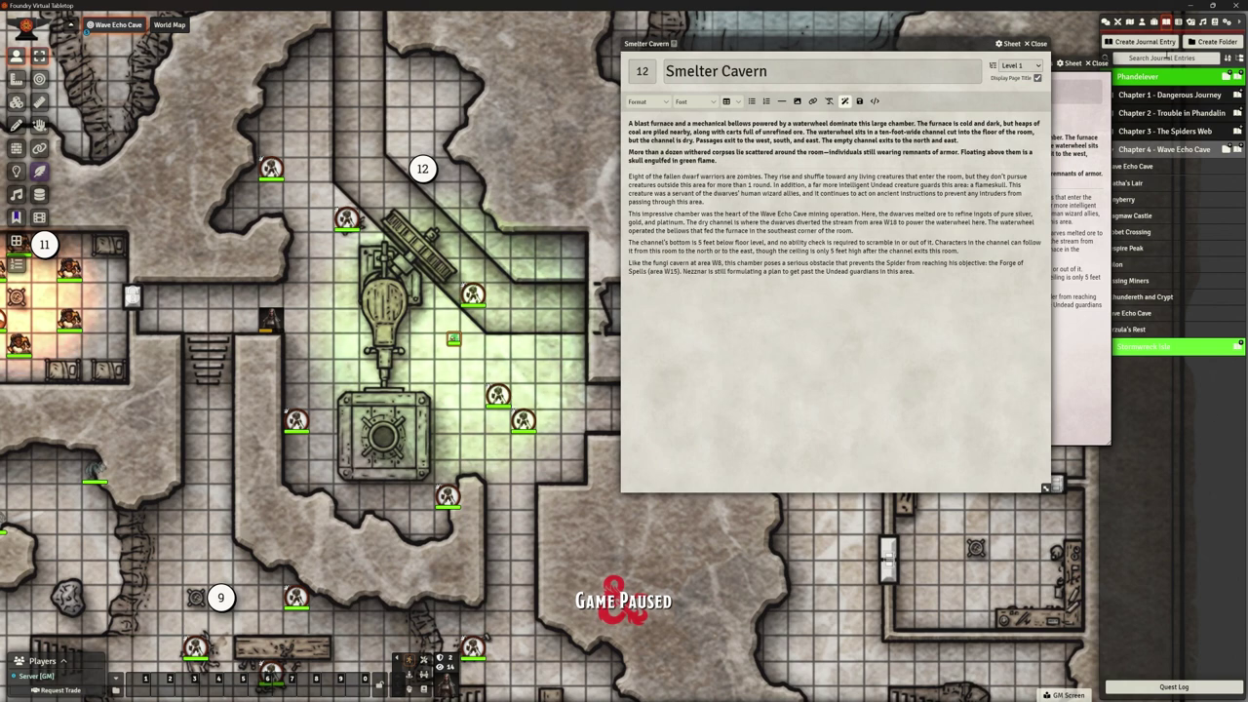
Expand the Undead folder in the Monsters actors and place a Zombie token beside the bellows in area 12.
{"action": "left_click", "coordinate": [1142, 21]}
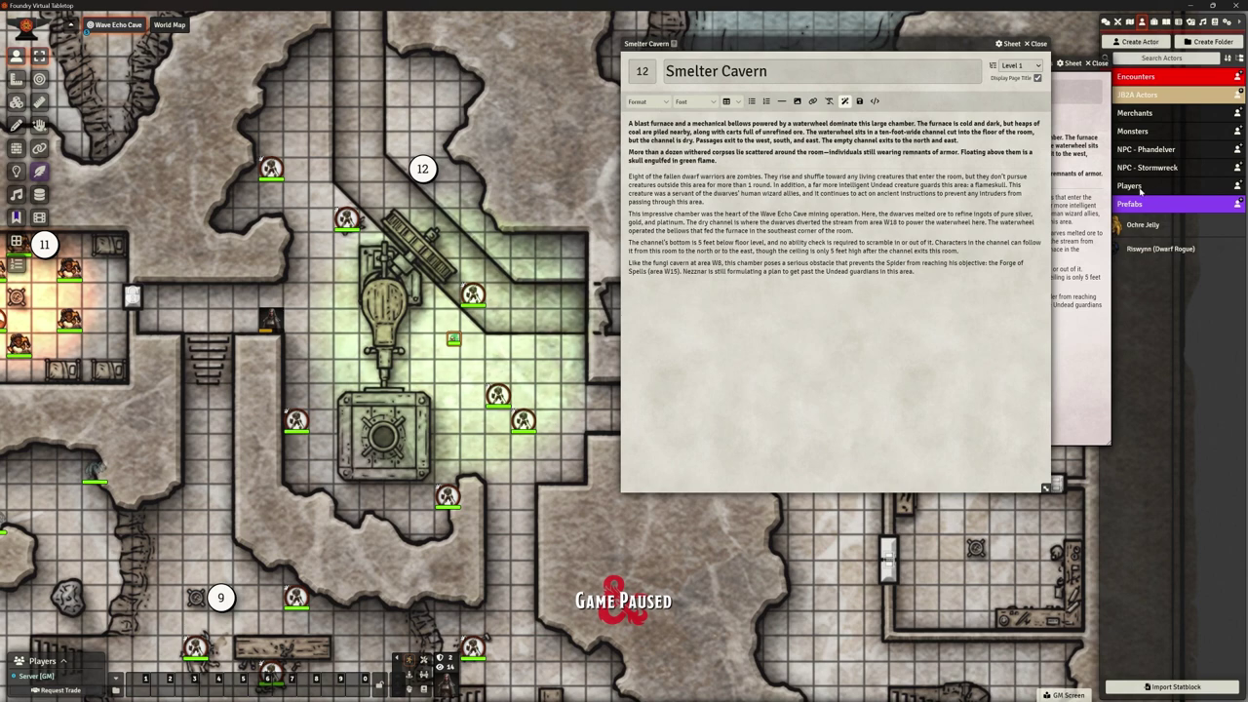
{"action": "left_click", "coordinate": [1139, 132]}
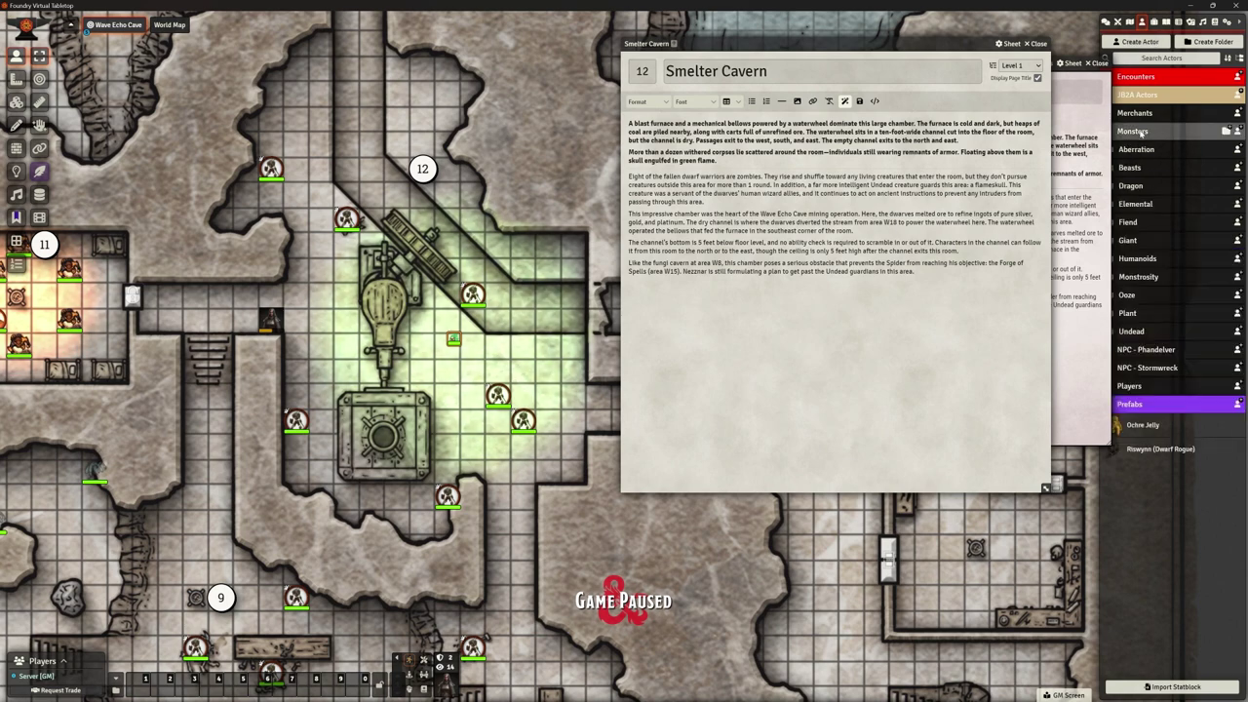
{"action": "left_click", "coordinate": [1131, 330]}
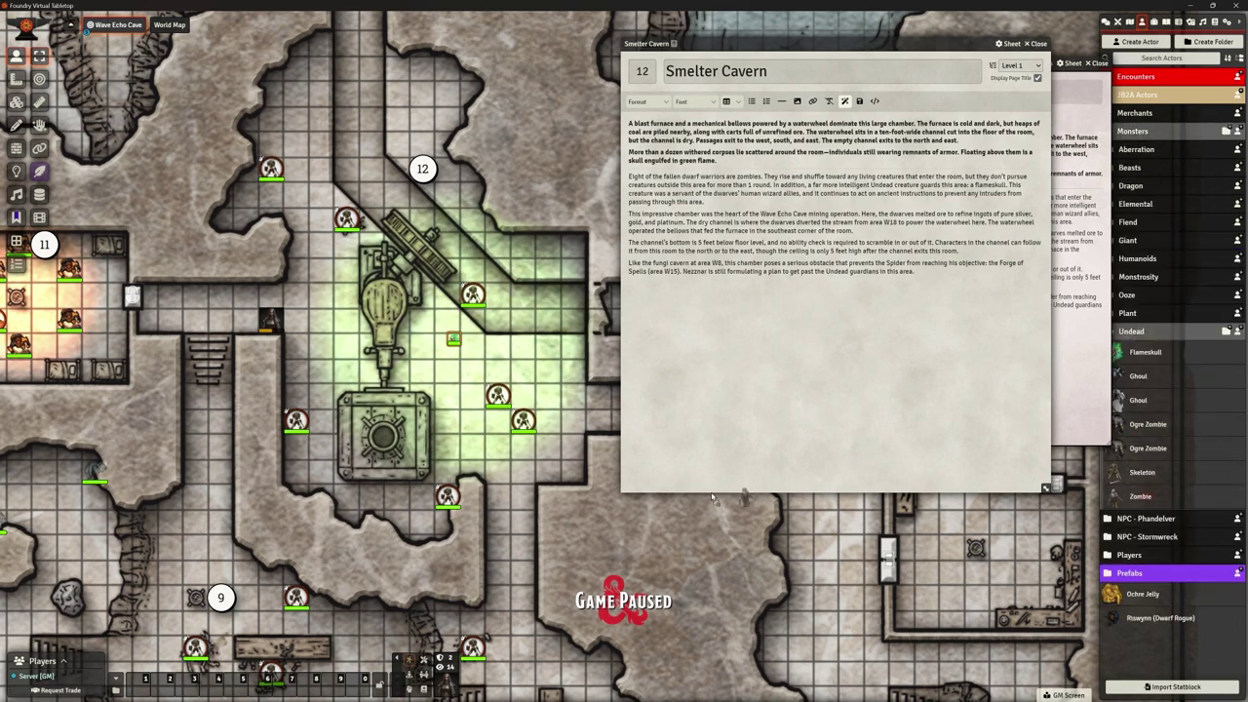
{"action": "scroll", "coordinate": [297, 323], "scroll_direction": "up", "scroll_amount": 2}
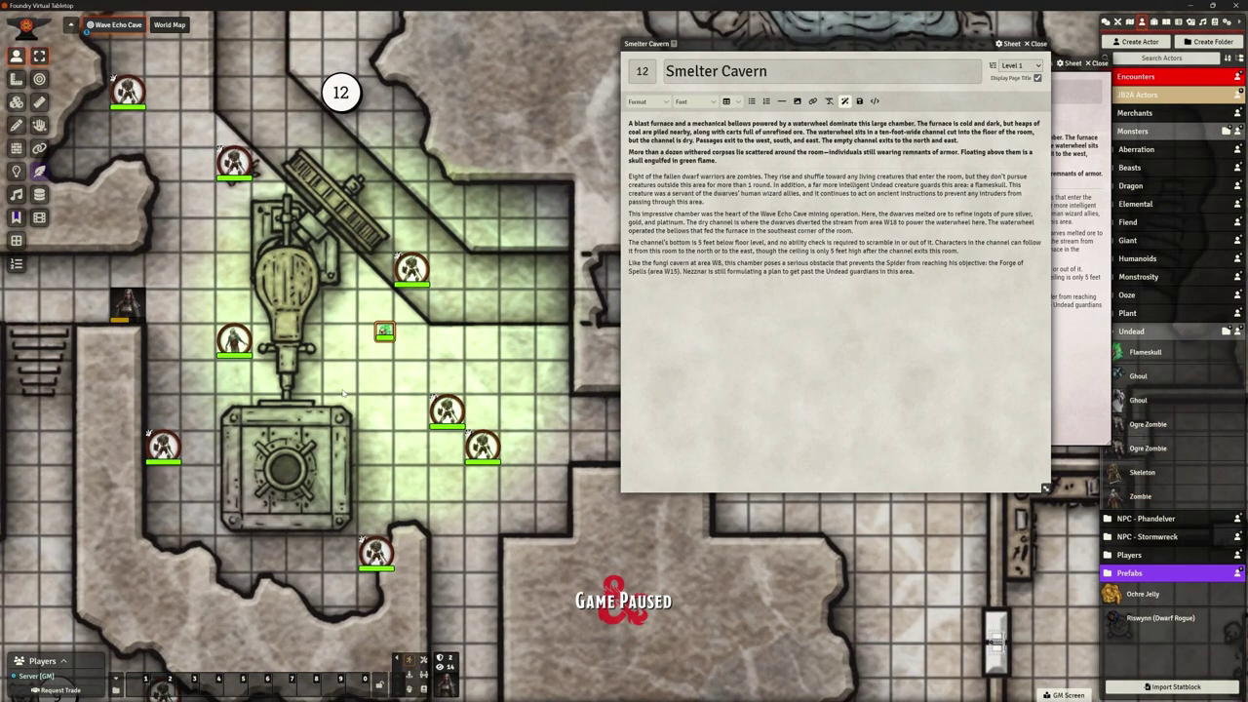
{"action": "left_click_drag", "start_coordinate": [344, 394], "coordinate": [446, 435]}
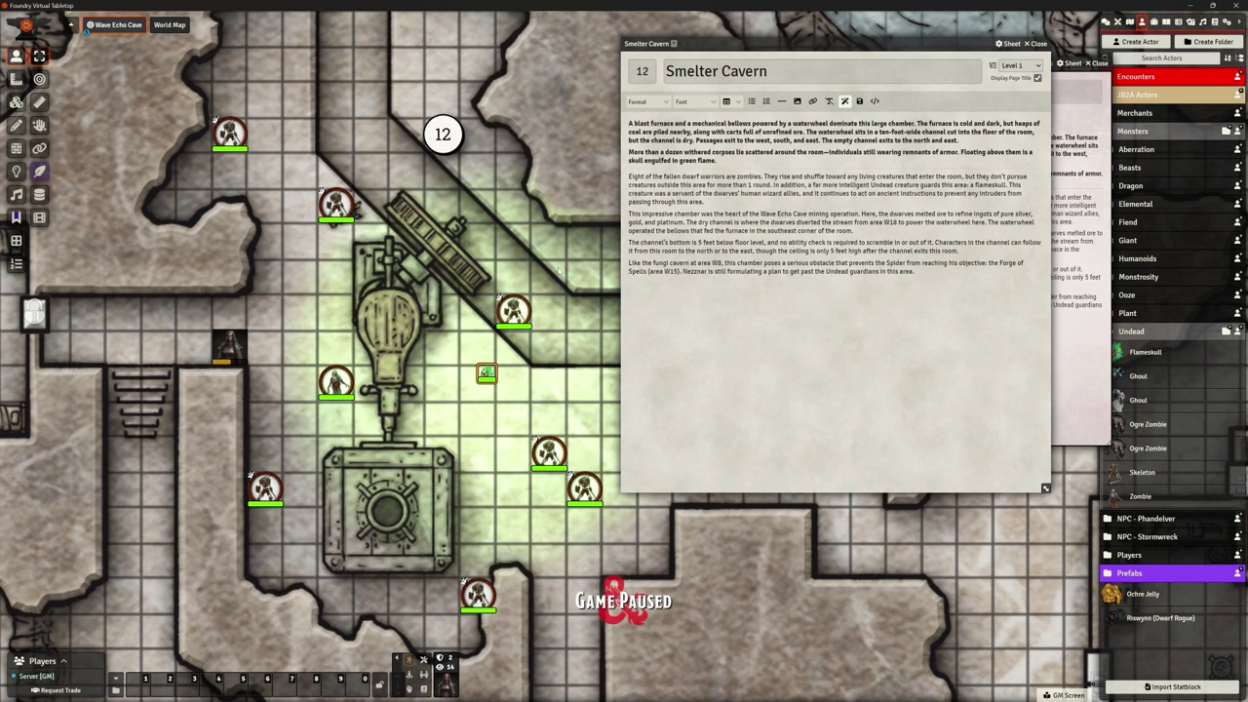
Apply a status effect to the new Zombie token, and duplicate it to supply the room's eight zombies.
{"action": "left_click", "coordinate": [335, 381]}
{"action": "right_click", "coordinate": [335, 380]}
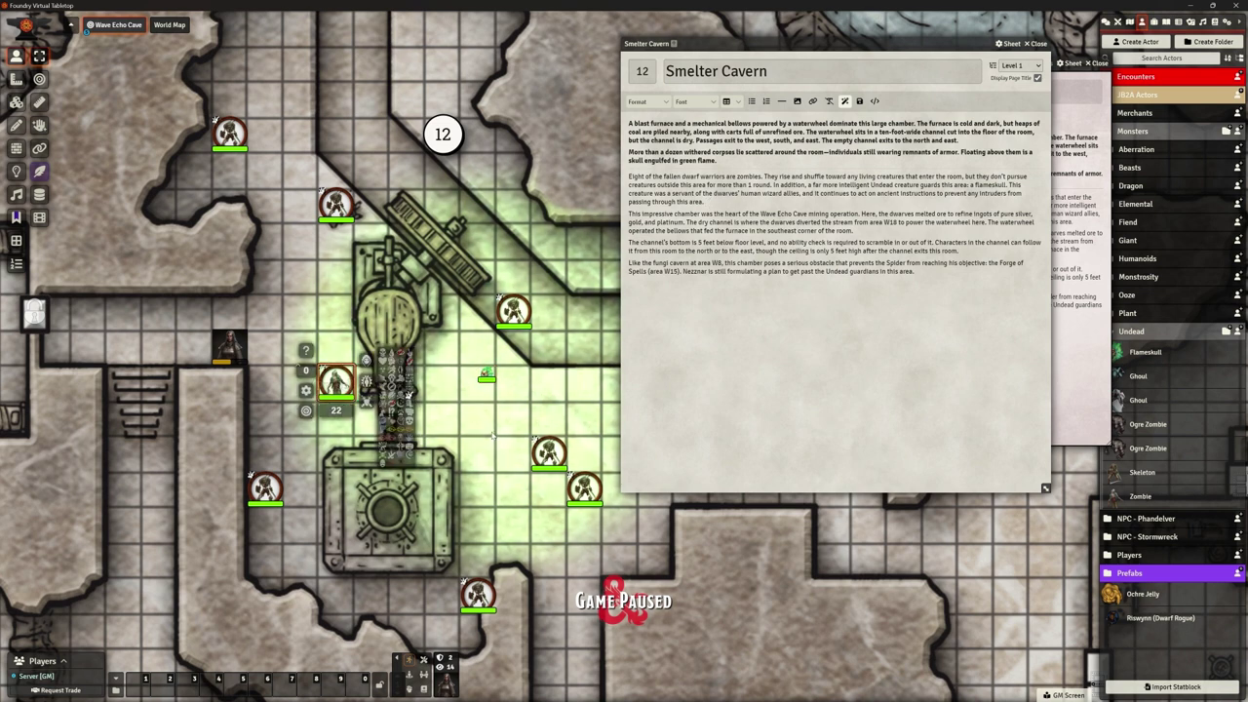
{"action": "left_click", "coordinate": [407, 395]}
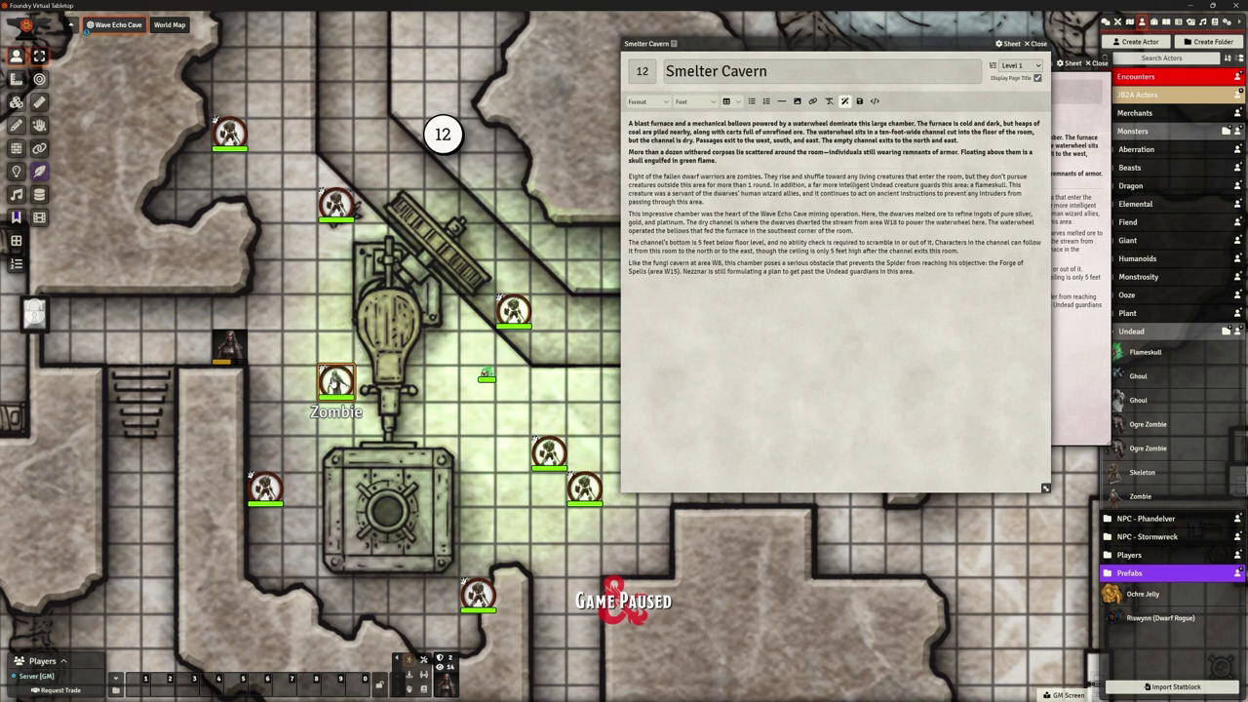
{"action": "key", "text": "ctrl+c"}
{"action": "key", "text": "ctrl+v"}
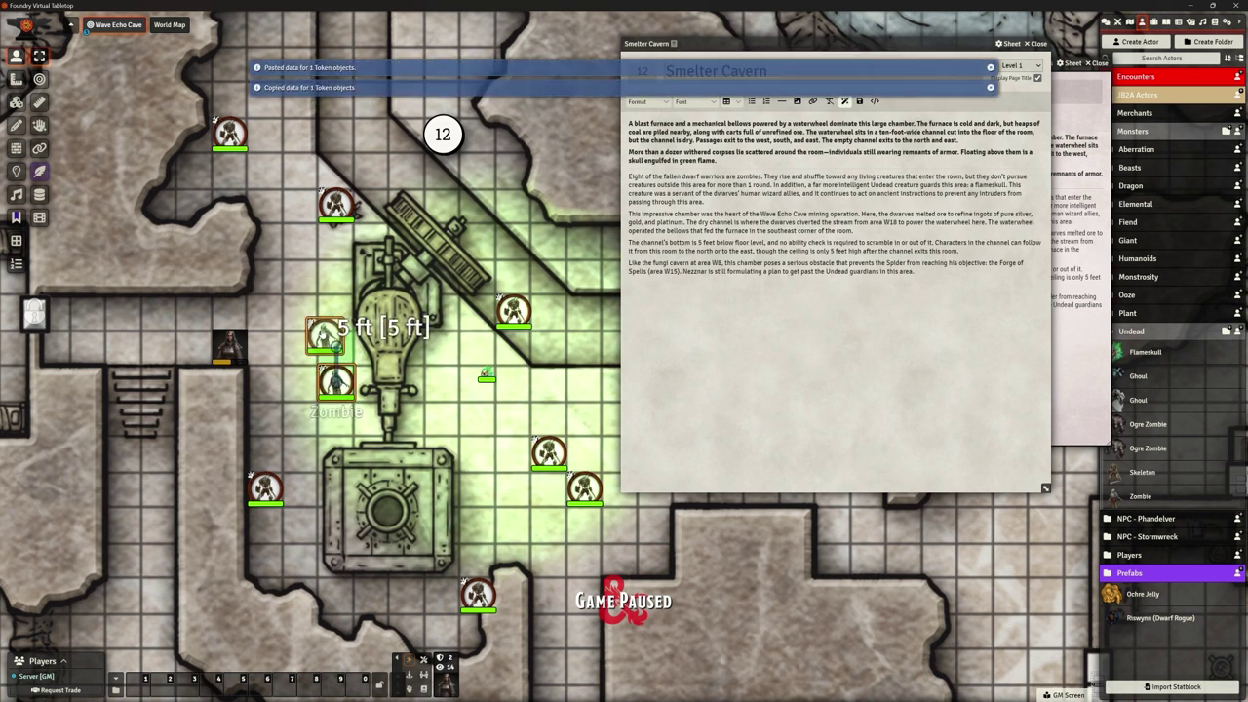
{"action": "key", "text": "ctrl+v"}
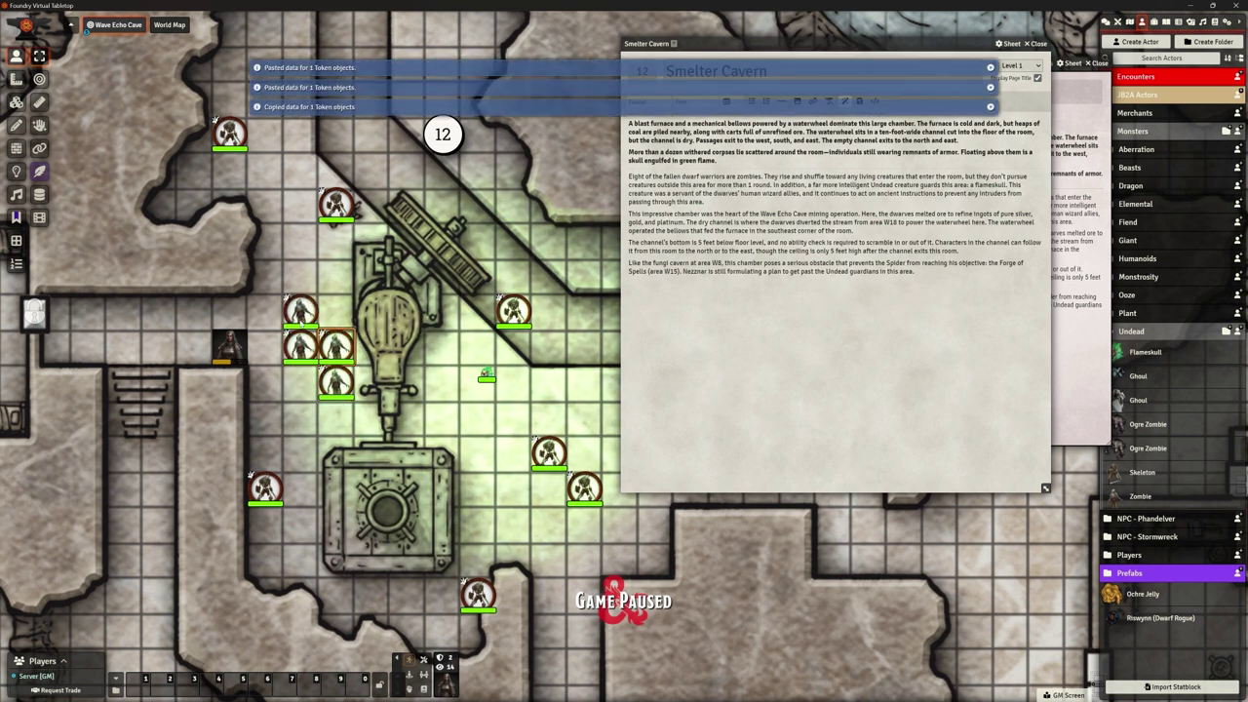
{"action": "key", "text": "ctrl+v"}
{"action": "key", "text": "ctrl+v"}
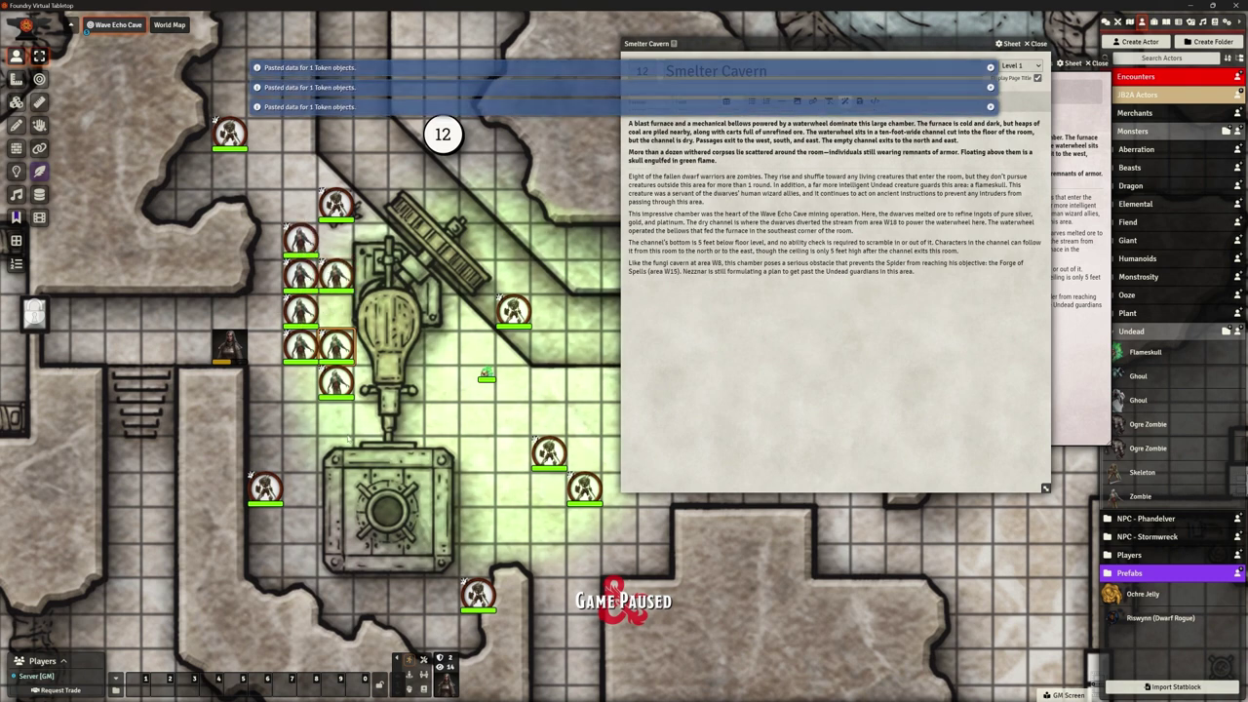
Spread the eight Zombie tokens around the furnace, bellows and waterwheel of the Smelter Cavern.
{"action": "left_click_drag", "start_coordinate": [335, 381], "coordinate": [478, 487]}
{"action": "left_click_drag", "start_coordinate": [300, 239], "coordinate": [266, 203]}
{"action": "left_click_drag", "start_coordinate": [336, 275], "coordinate": [335, 239]}
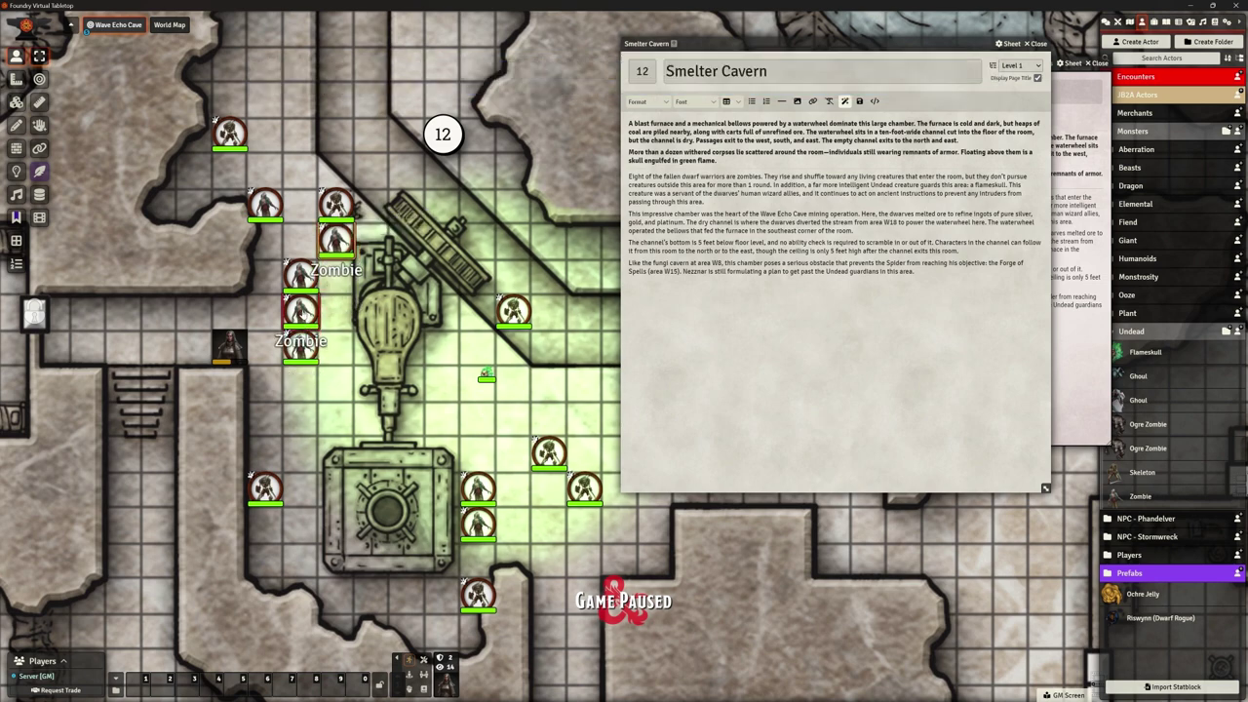
{"action": "left_click_drag", "start_coordinate": [300, 310], "coordinate": [549, 345]}
{"action": "scroll", "coordinate": [462, 407], "scroll_direction": "down", "scroll_amount": 1}
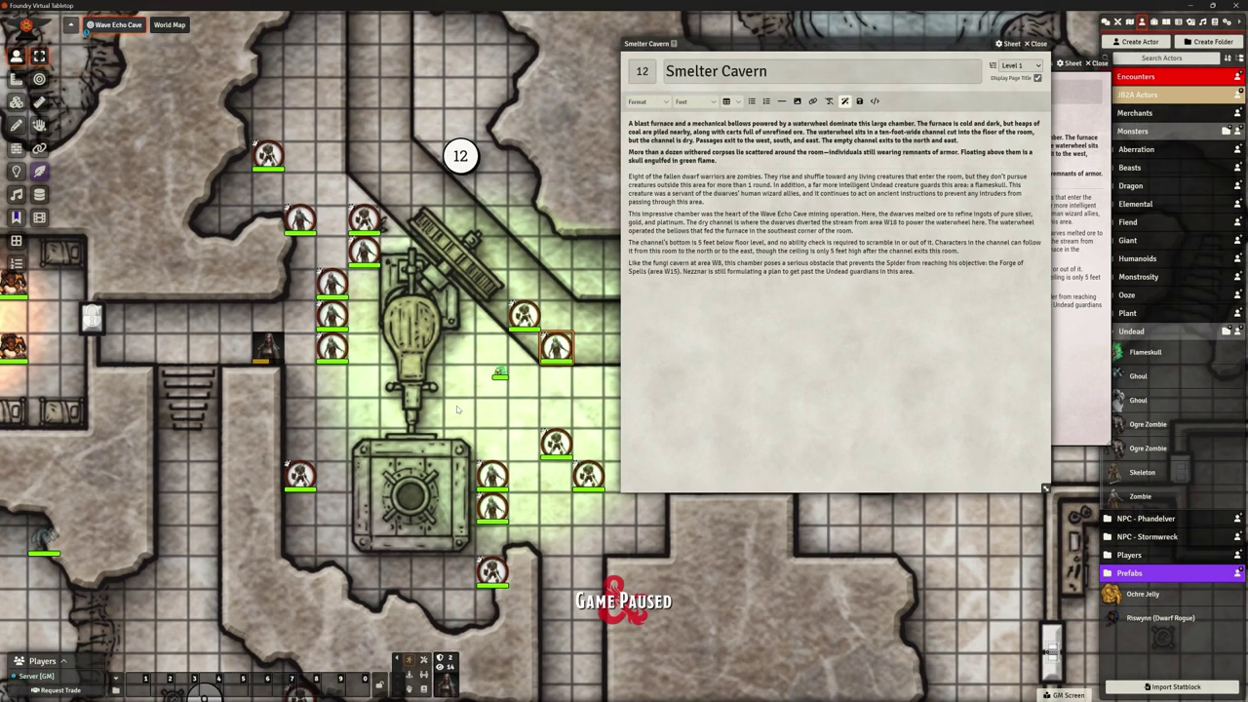
{"action": "left_click_drag", "start_coordinate": [461, 407], "coordinate": [290, 316]}
{"action": "left_click_drag", "start_coordinate": [162, 255], "coordinate": [290, 256]}
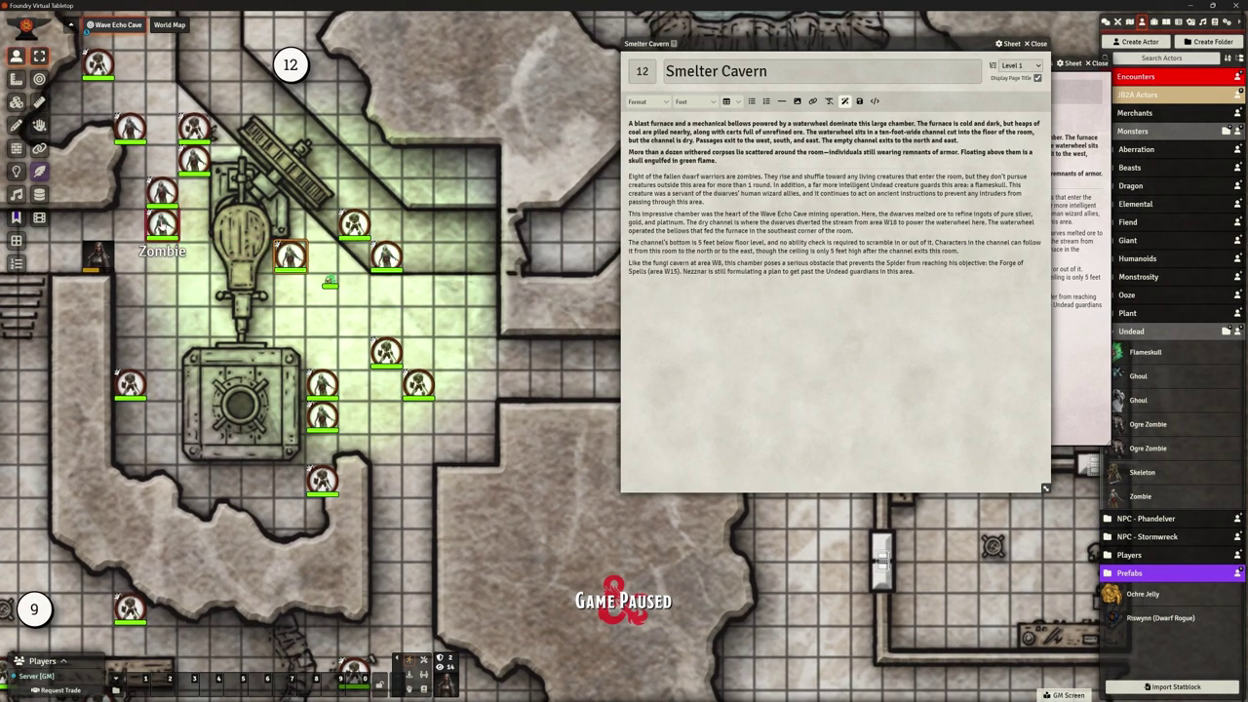
{"action": "left_click_drag", "start_coordinate": [162, 226], "coordinate": [130, 416]}
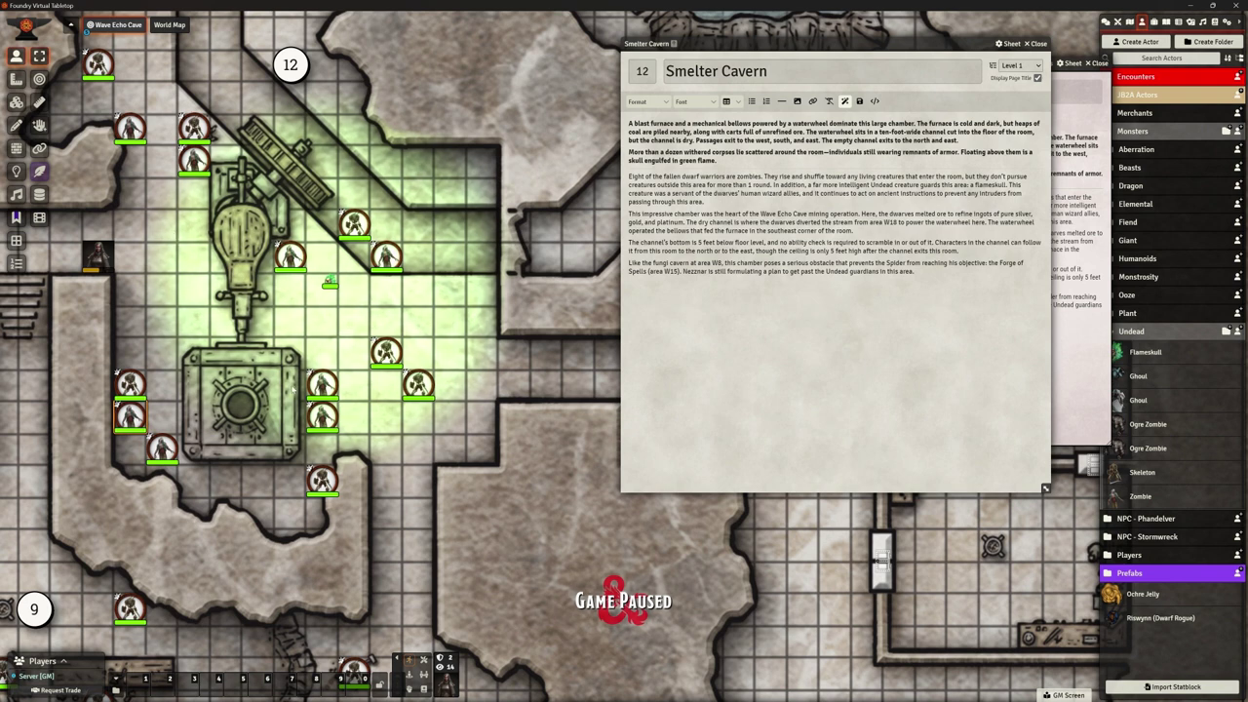
{"action": "left_click_drag", "start_coordinate": [137, 414], "coordinate": [193, 319]}
{"action": "left_click_drag", "start_coordinate": [162, 447], "coordinate": [193, 286]}
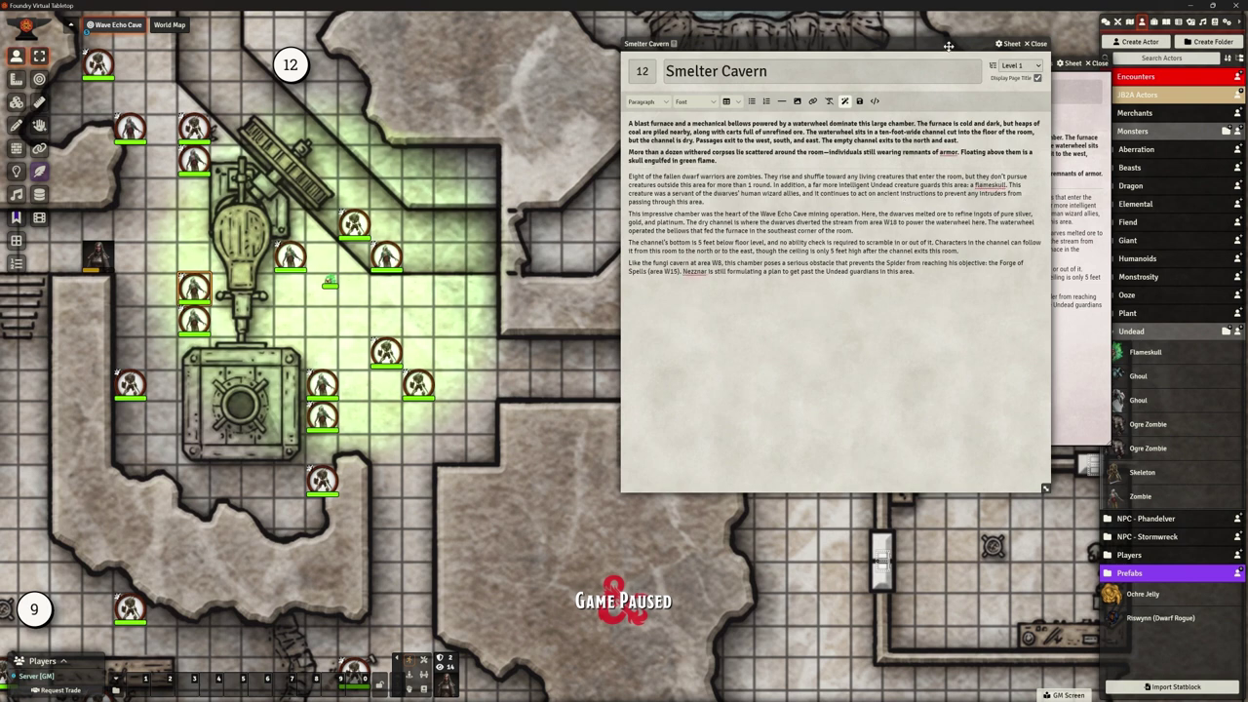
Replace the word flameskull in the Smelter Cavern text with a Flameskull actor link labelled "flameskull", and save and close the page.
{"action": "left_click_drag", "start_coordinate": [741, 43], "coordinate": [595, 75]}
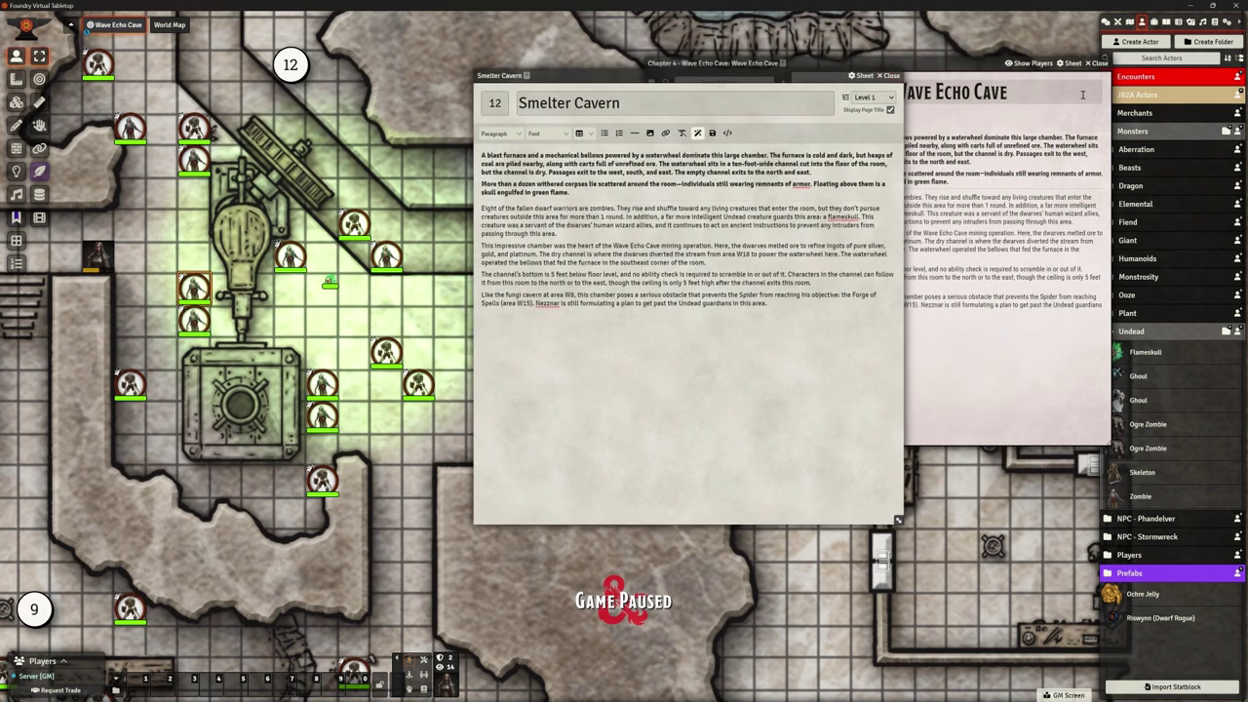
{"action": "left_click", "coordinate": [983, 59]}
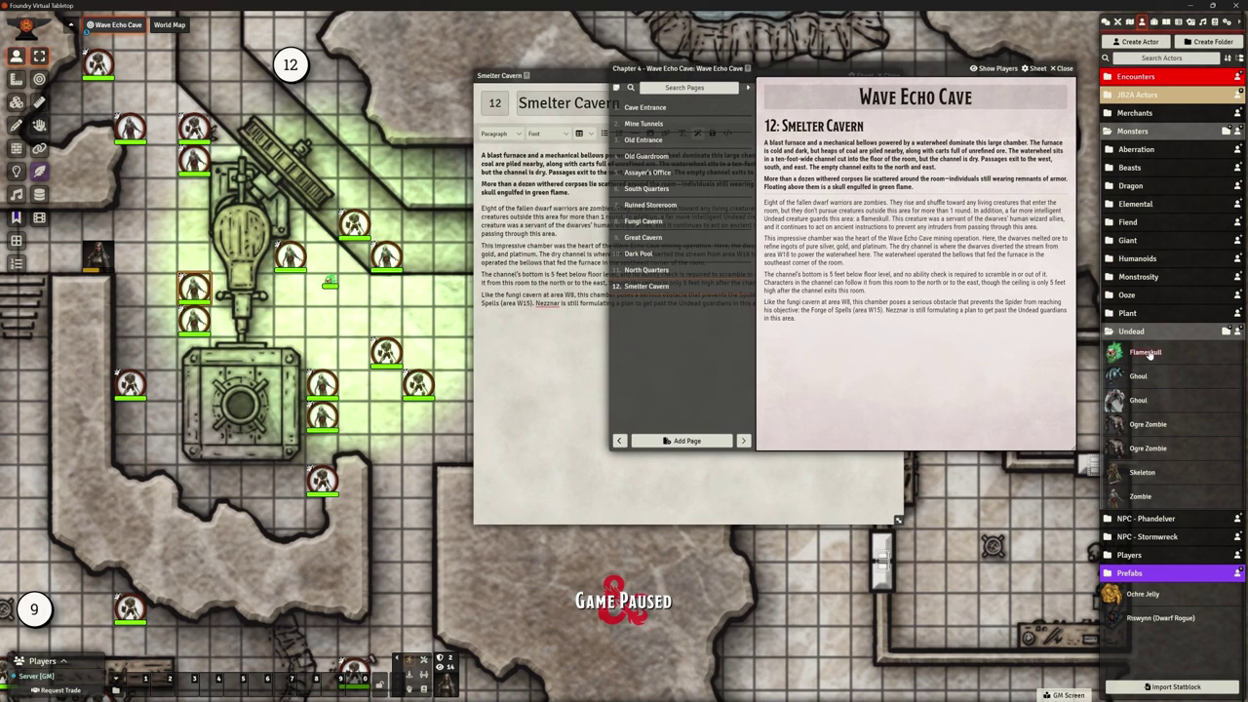
{"action": "left_click", "coordinate": [577, 419]}
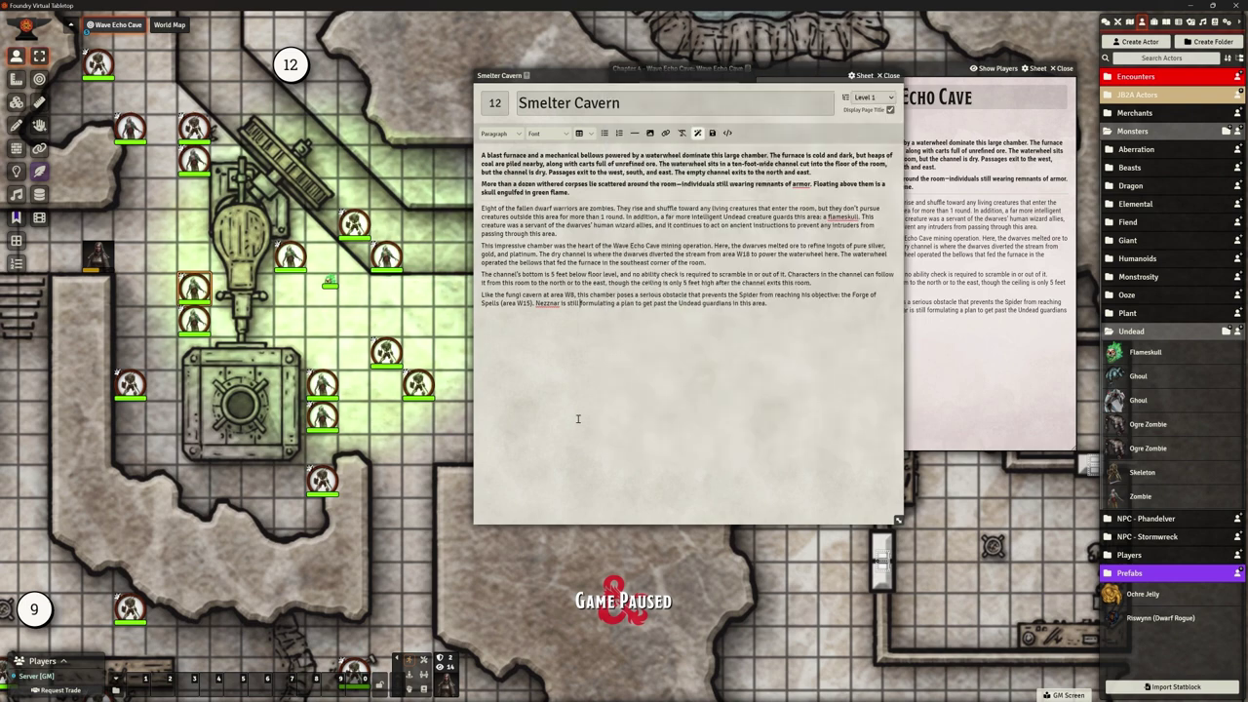
{"action": "left_click", "coordinate": [841, 216]}
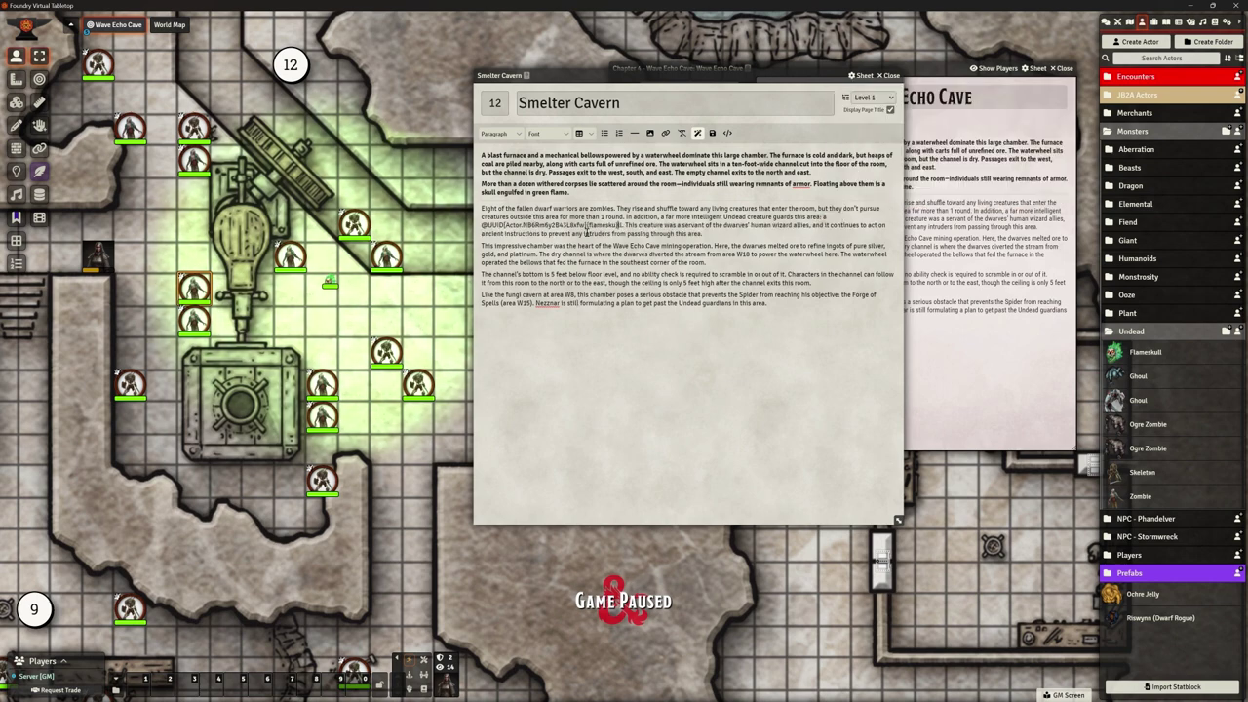
{"action": "key", "text": "BackSpace"}
{"action": "key", "text": "BackSpace"}
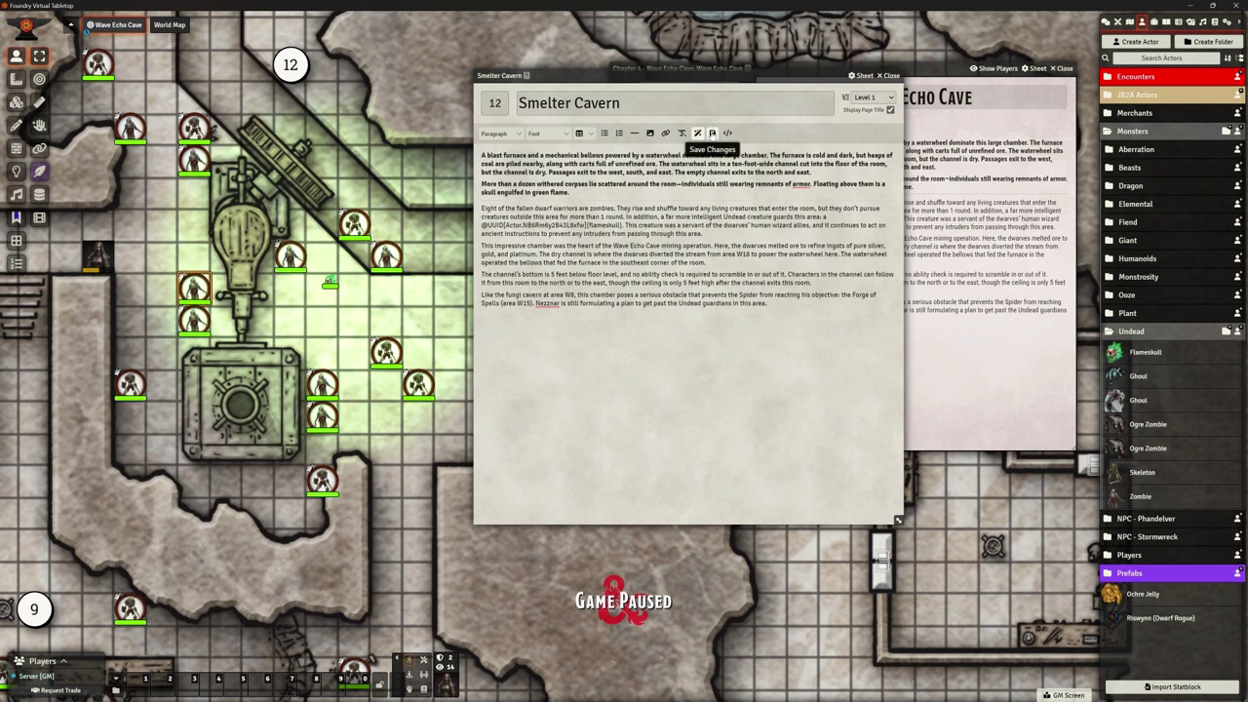
{"action": "left_click_drag", "start_coordinate": [309, 182], "coordinate": [398, 260]}
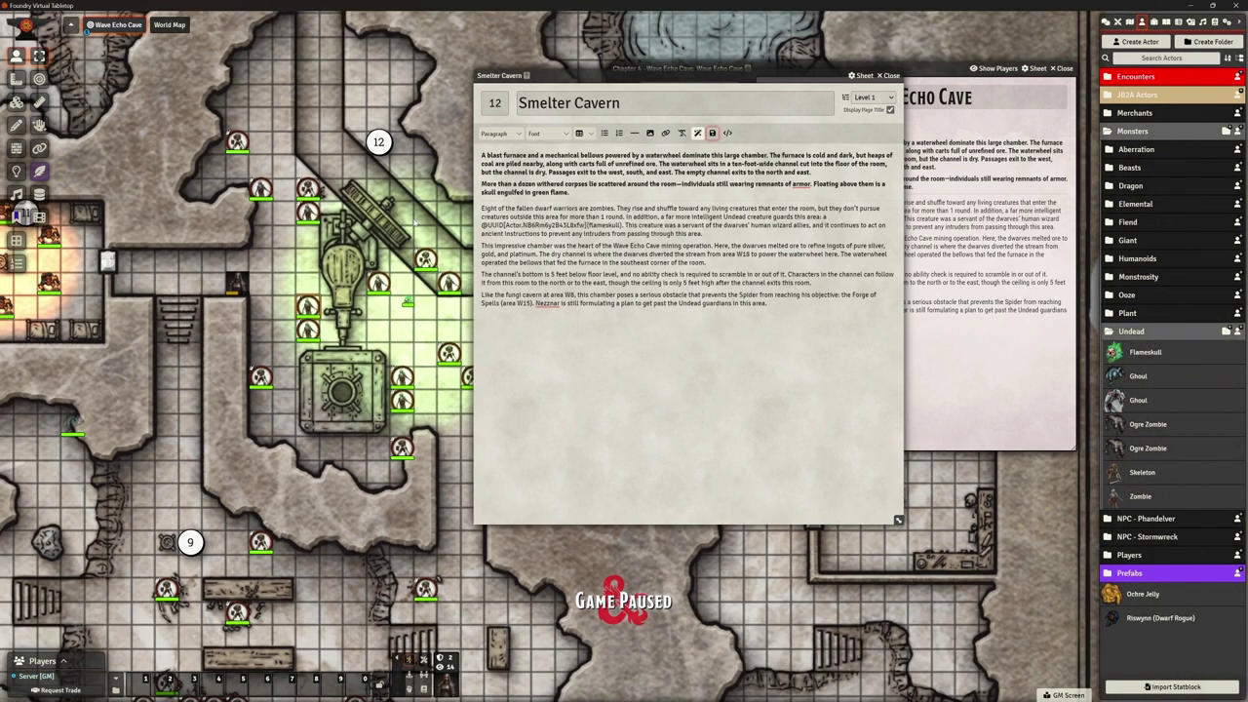
{"action": "scroll", "coordinate": [429, 146], "scroll_direction": "down", "scroll_amount": 2}
{"action": "left_click", "coordinate": [889, 76]}
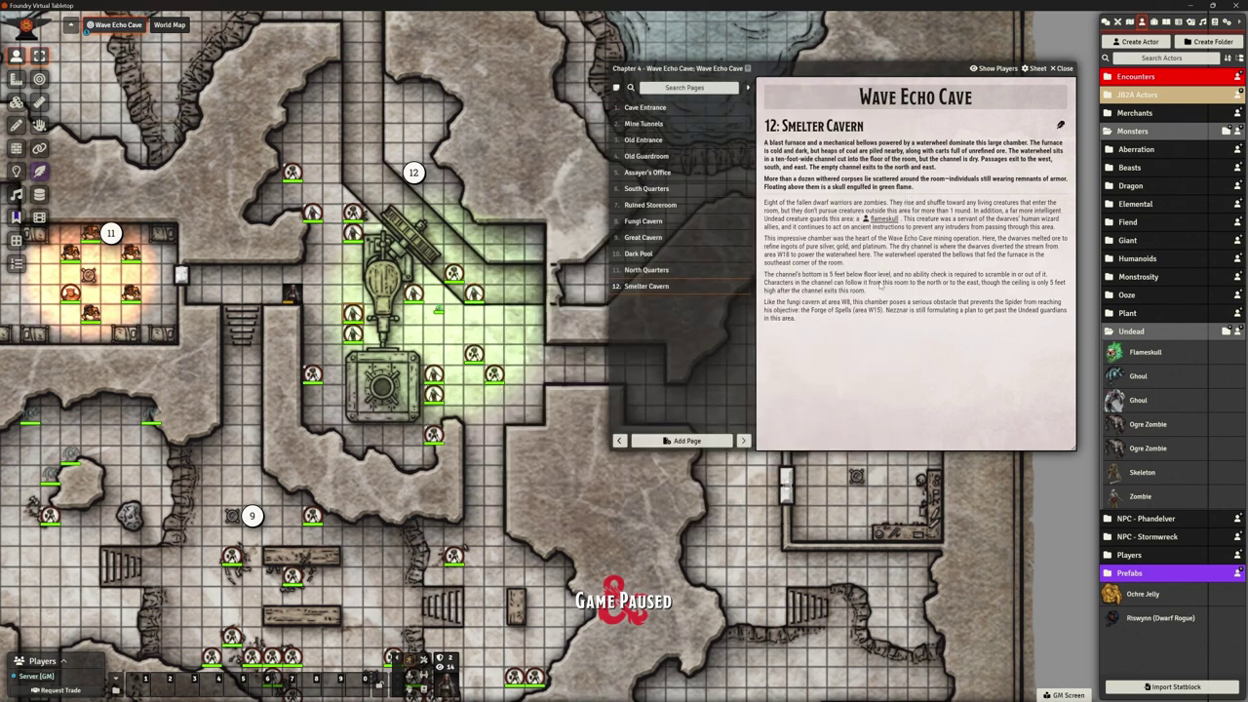
Compare the Fungi Cavern journal page with area 8 on the map, and close the journal.
{"action": "scroll", "coordinate": [583, 368], "scroll_direction": "down", "scroll_amount": 1}
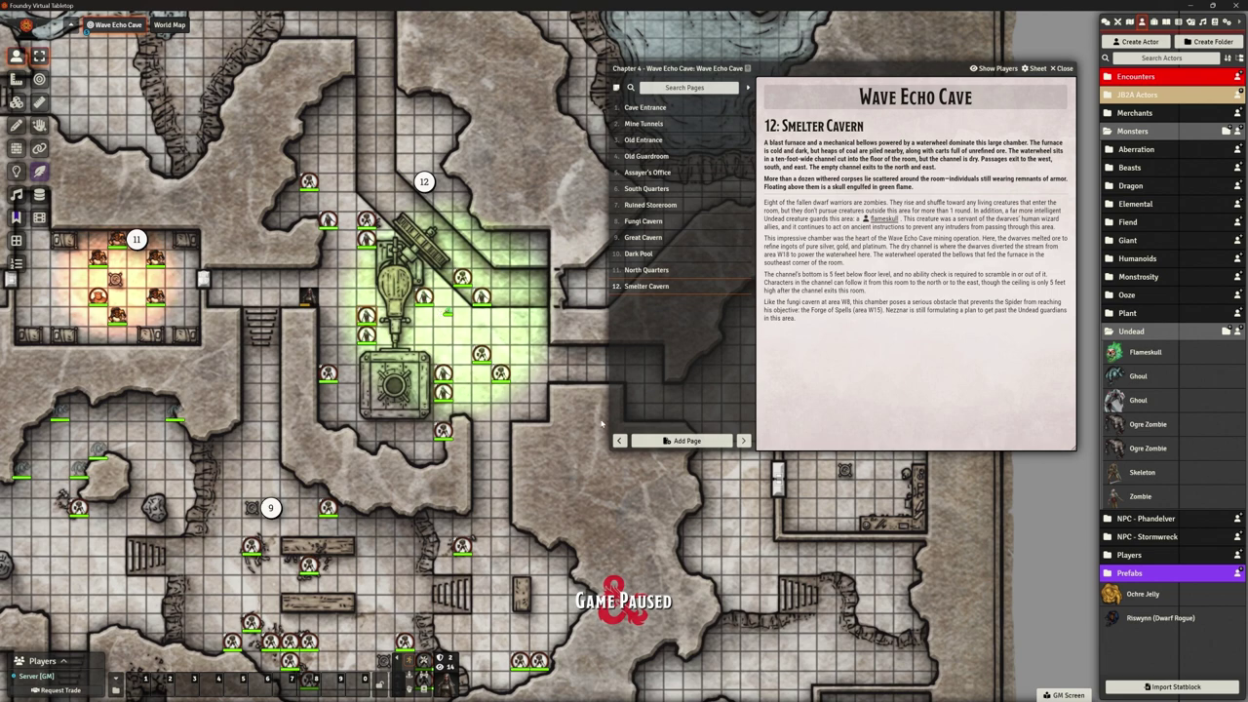
{"action": "scroll", "coordinate": [600, 432], "scroll_direction": "down", "scroll_amount": 2}
{"action": "scroll", "coordinate": [396, 66], "scroll_direction": "up", "scroll_amount": 2}
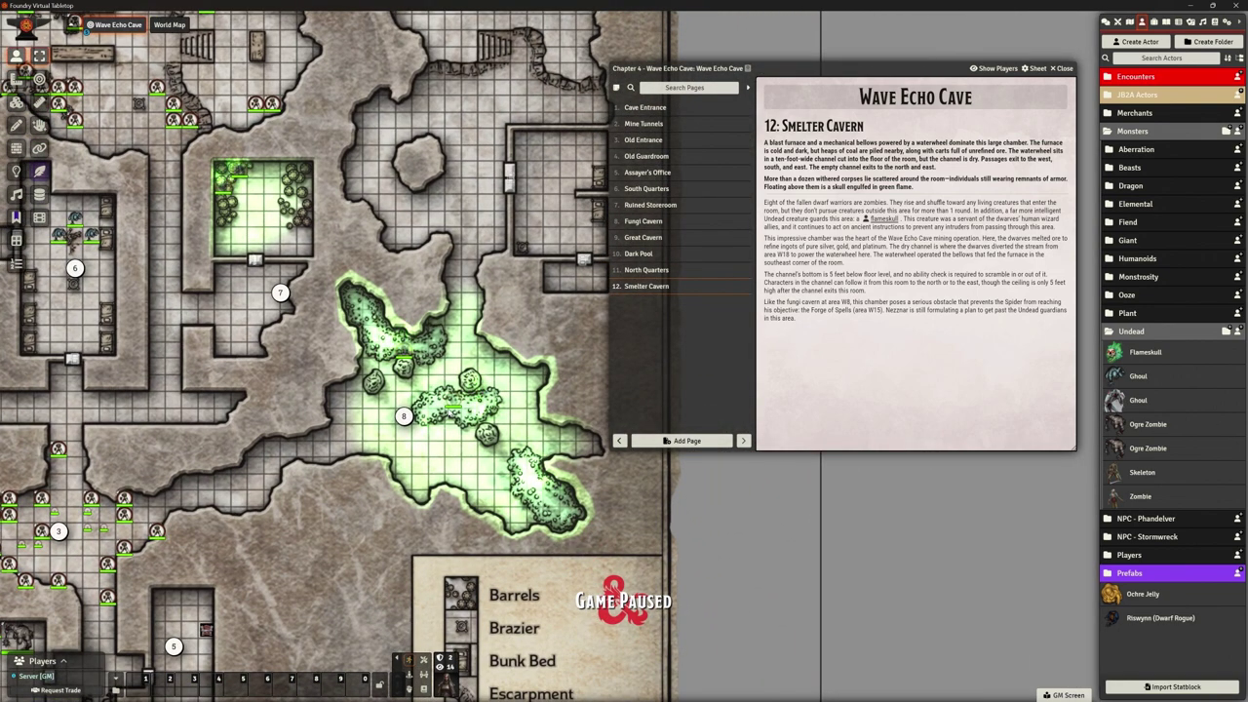
{"action": "left_click", "coordinate": [644, 221]}
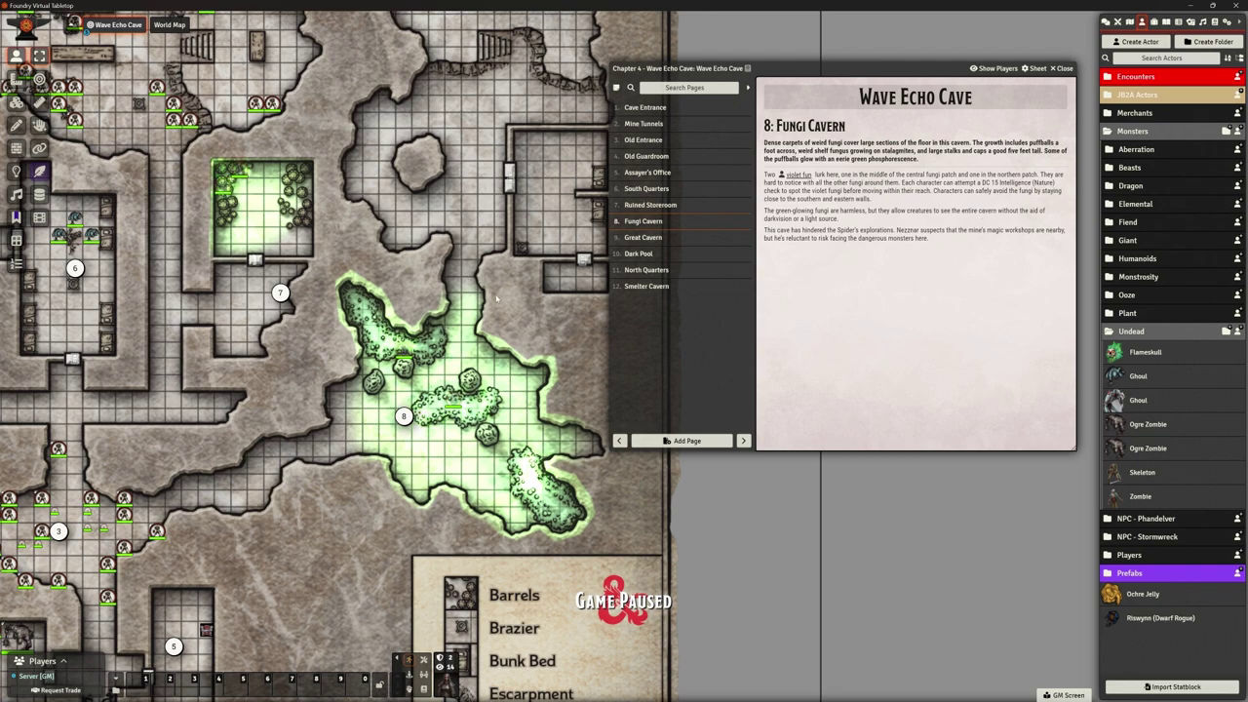
{"action": "scroll", "coordinate": [563, 485], "scroll_direction": "down", "scroll_amount": 5}
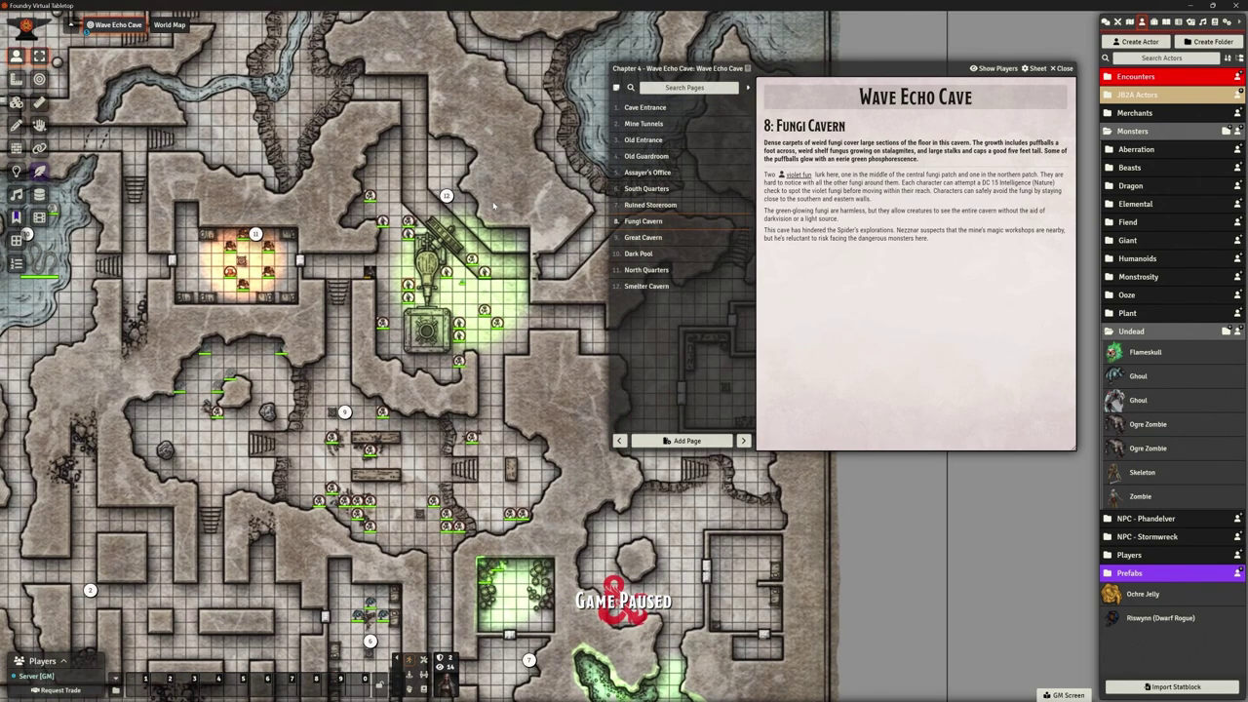
{"action": "key", "text": "Up"}
{"action": "key", "text": "Right"}
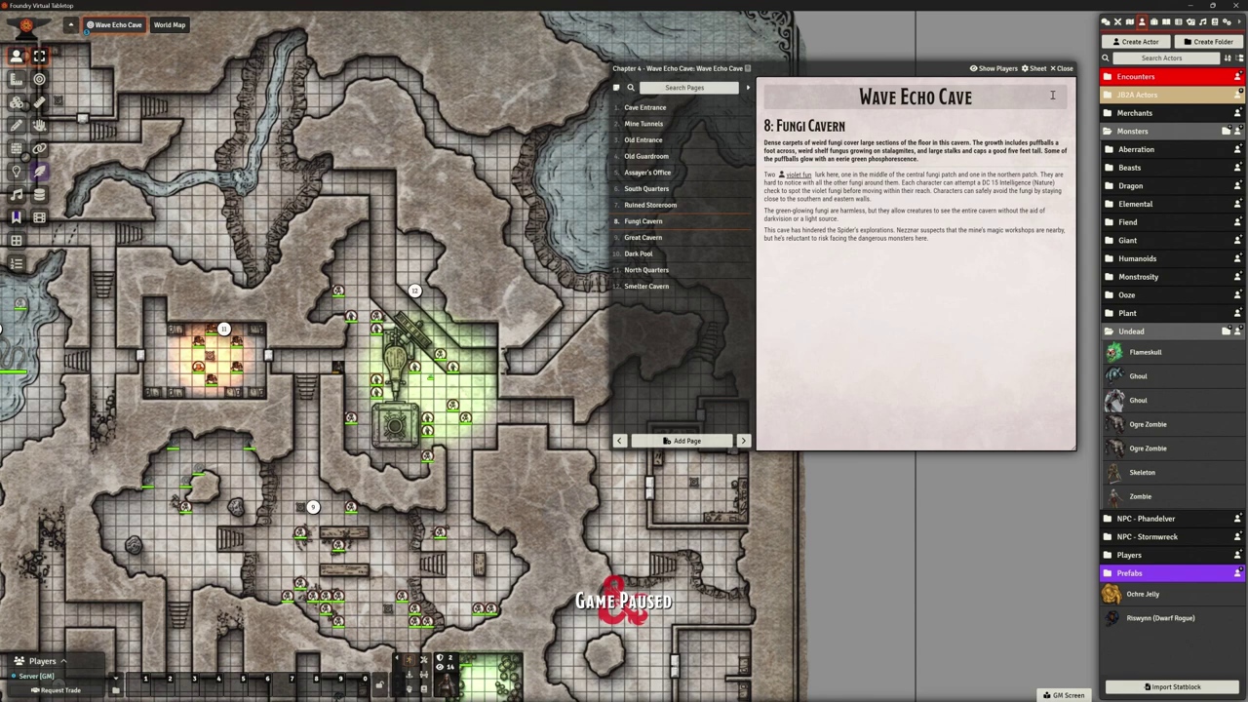
{"action": "left_click_drag", "start_coordinate": [946, 70], "coordinate": [956, 93]}
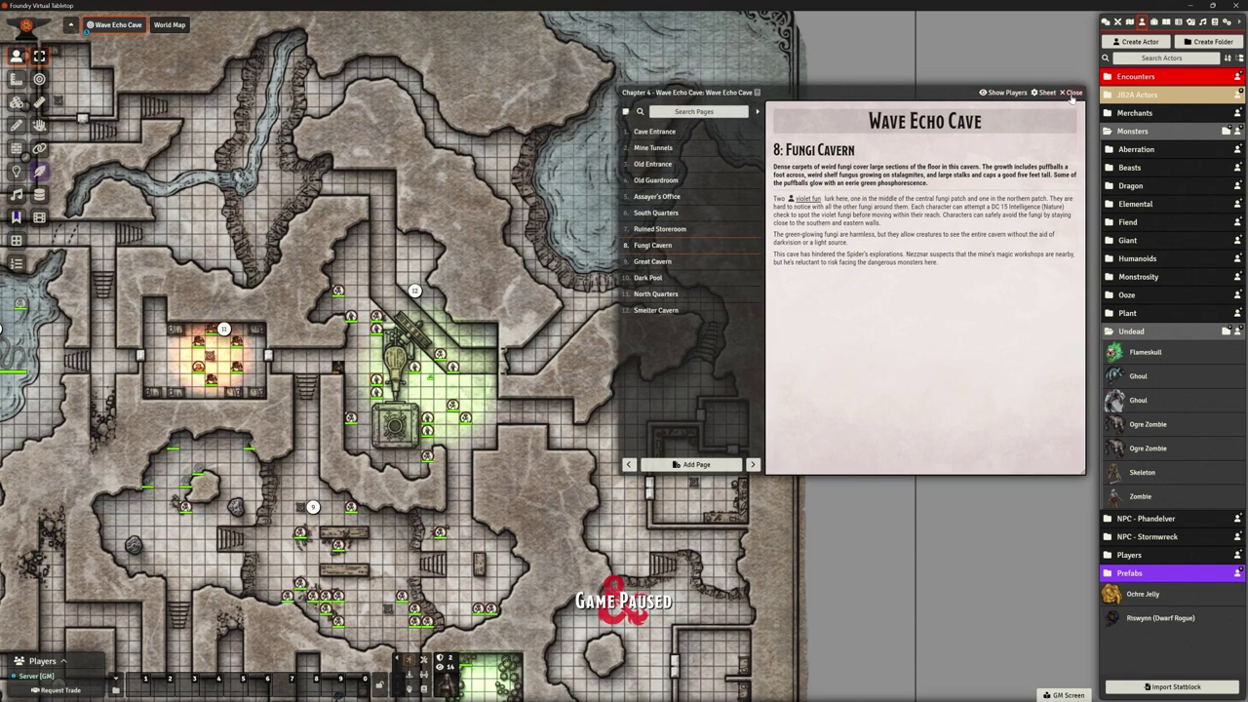
{"action": "left_click", "coordinate": [1077, 94]}
Examine areas 12 and 8 on the map, and expand the Plant folder of the Monsters actors.
{"action": "scroll", "coordinate": [620, 356], "scroll_direction": "up", "scroll_amount": 5}
{"action": "scroll", "coordinate": [146, 391], "scroll_direction": "up", "scroll_amount": 4}
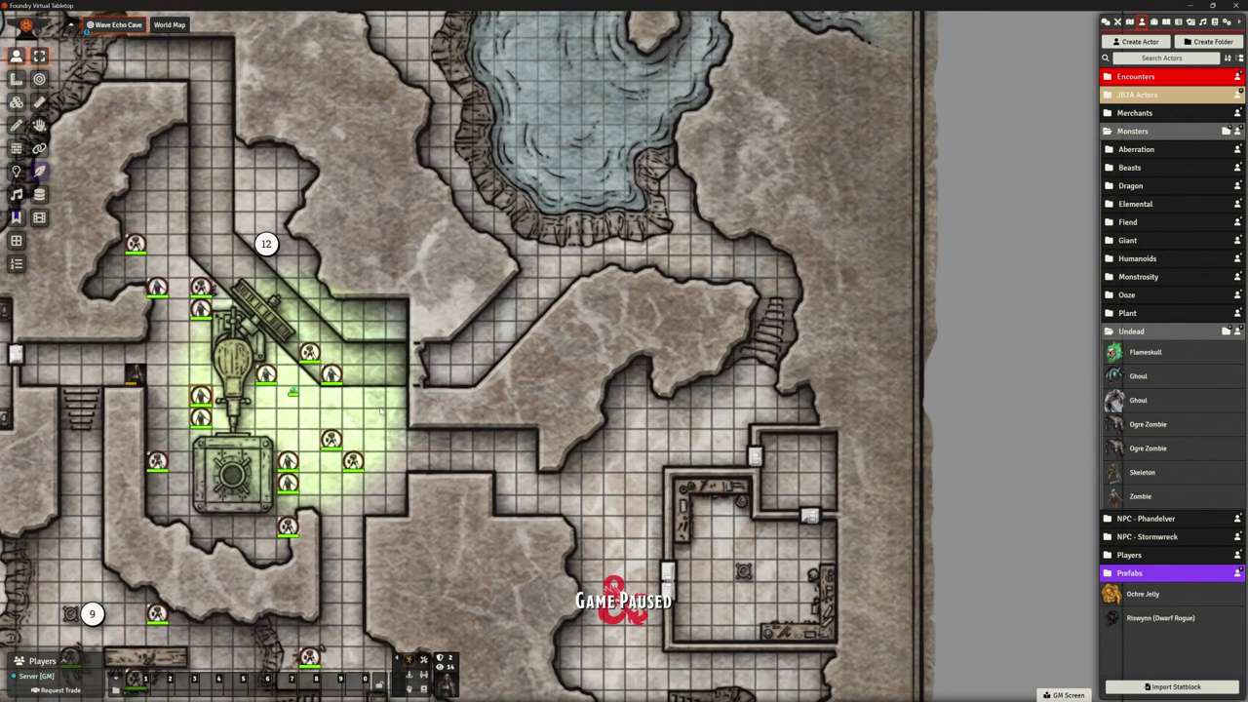
{"action": "scroll", "coordinate": [447, 331], "scroll_direction": "up", "scroll_amount": 2}
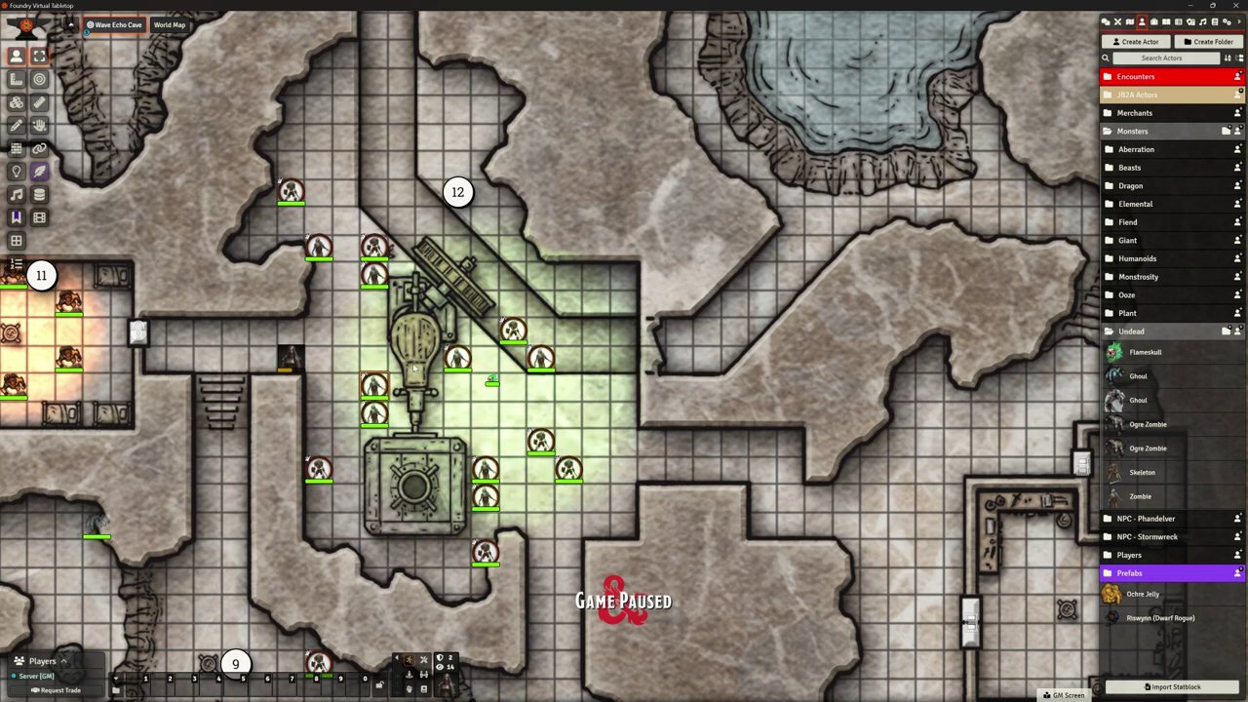
{"action": "scroll", "coordinate": [509, 337], "scroll_direction": "down", "scroll_amount": 2}
{"action": "scroll", "coordinate": [607, 408], "scroll_direction": "down", "scroll_amount": 2}
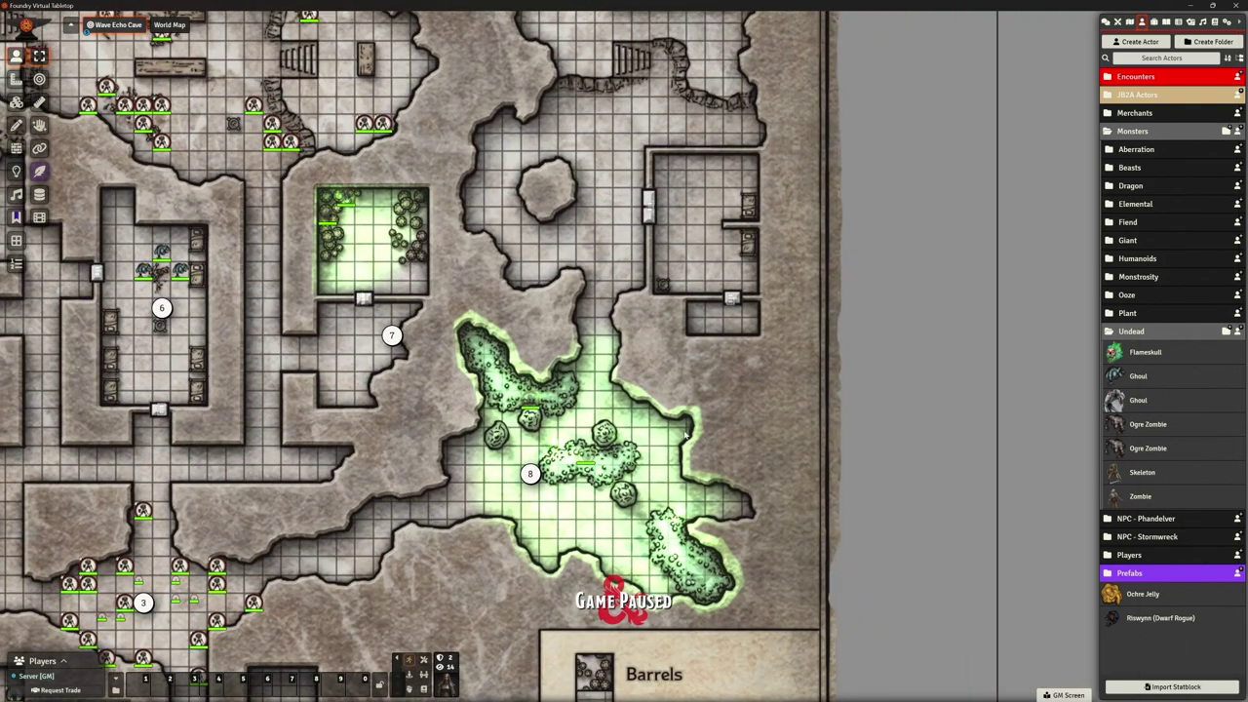
{"action": "scroll", "coordinate": [619, 388], "scroll_direction": "up", "scroll_amount": 3}
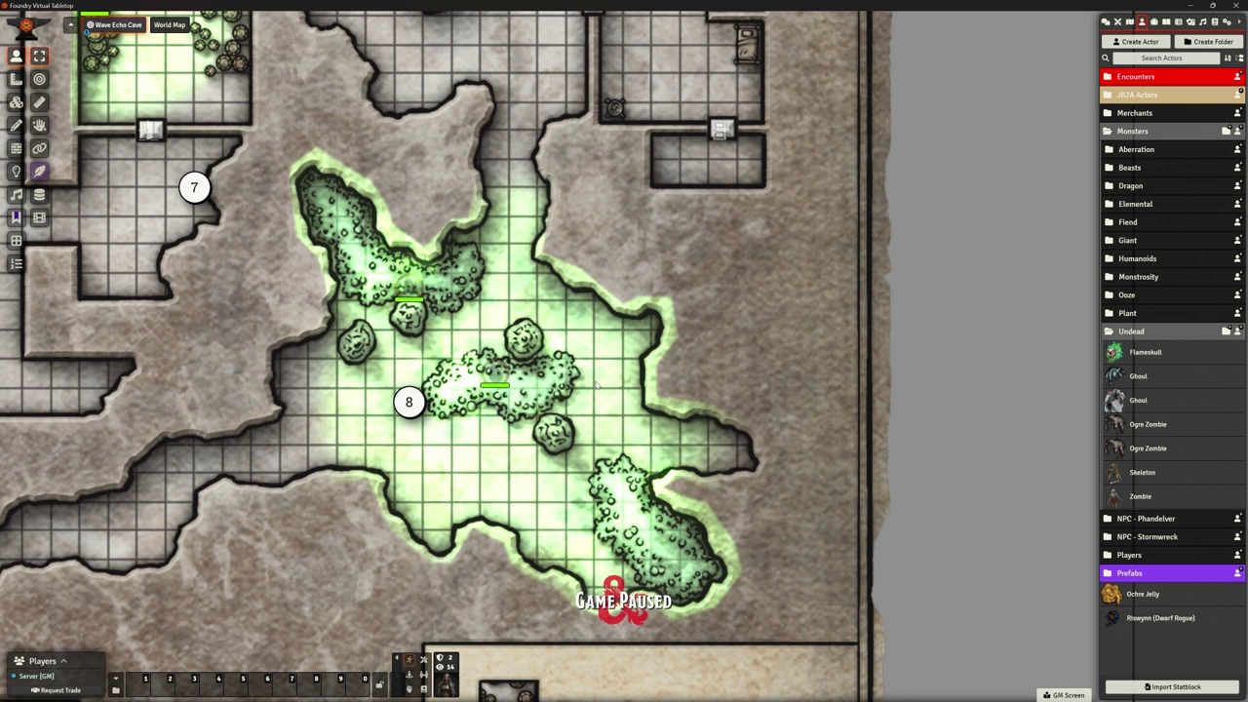
{"action": "left_click", "coordinate": [1129, 312]}
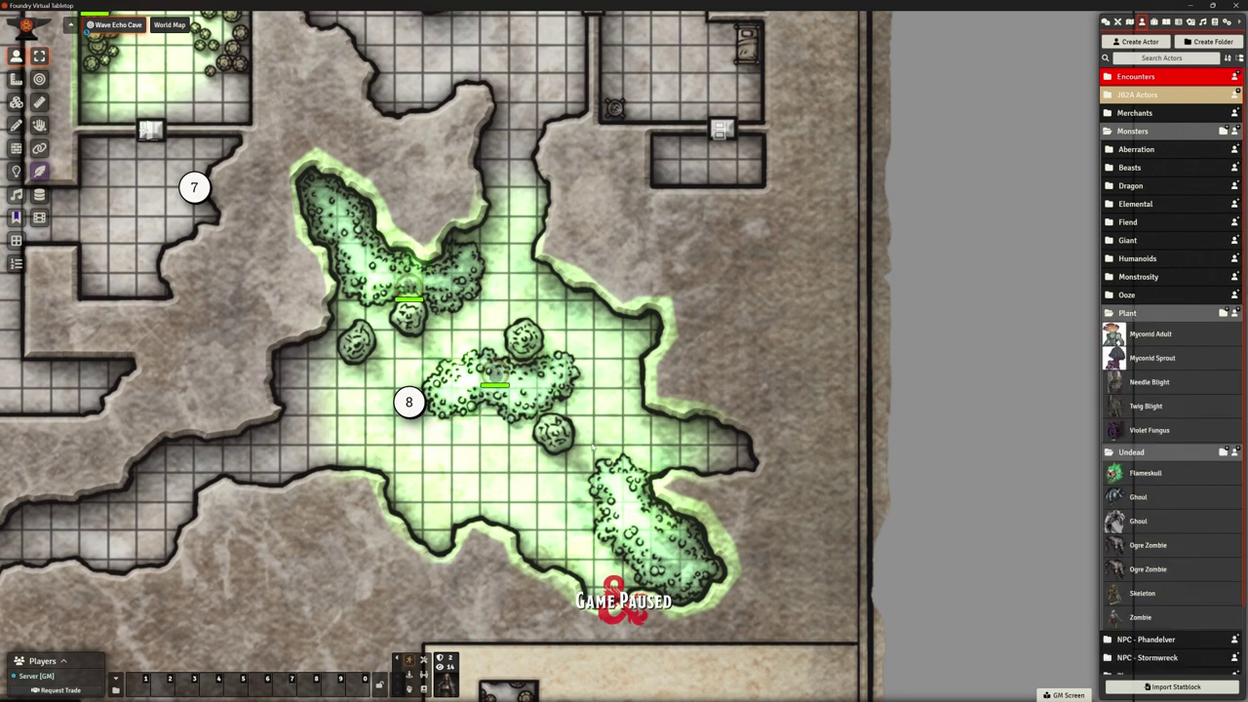
Survey the Wave Echo Cave map from the southern rooms up to the northern caverns and the smelter area.
{"action": "scroll", "coordinate": [614, 351], "scroll_direction": "down", "scroll_amount": 5}
{"action": "scroll", "coordinate": [399, 93], "scroll_direction": "down", "scroll_amount": 3}
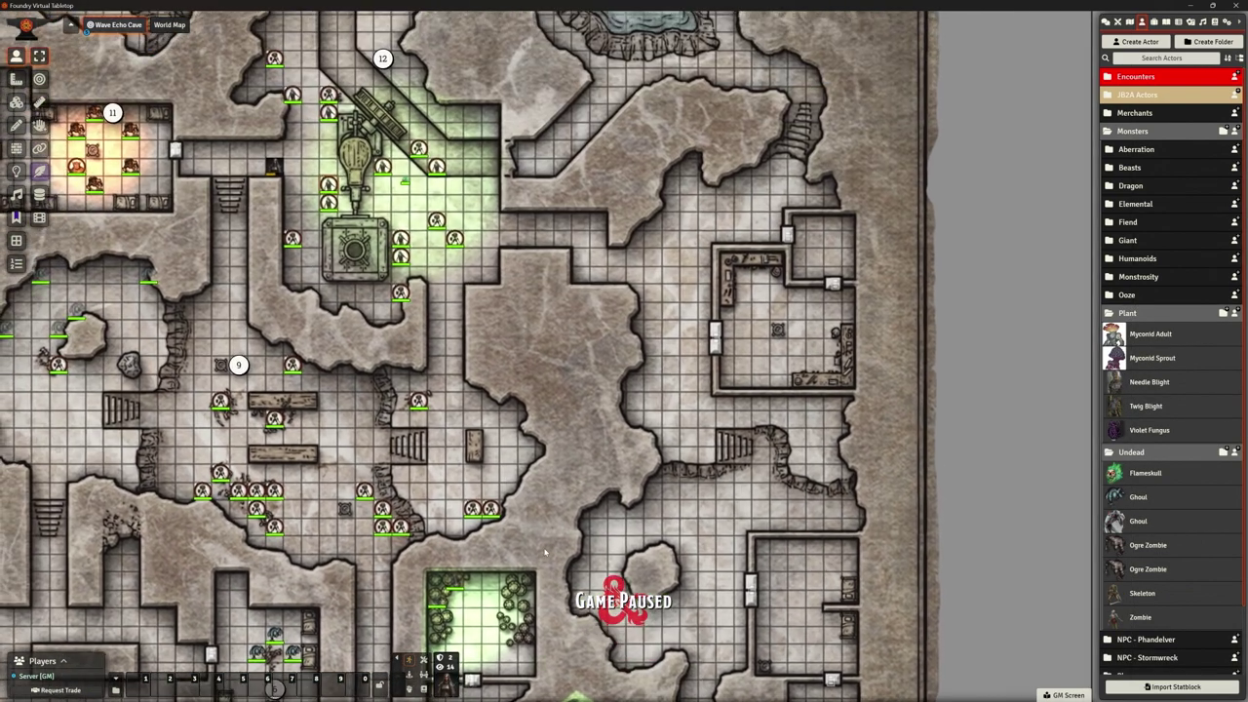
{"action": "scroll", "coordinate": [586, 395], "scroll_direction": "up", "scroll_amount": 3}
{"action": "scroll", "coordinate": [494, 176], "scroll_direction": "down", "scroll_amount": 1}
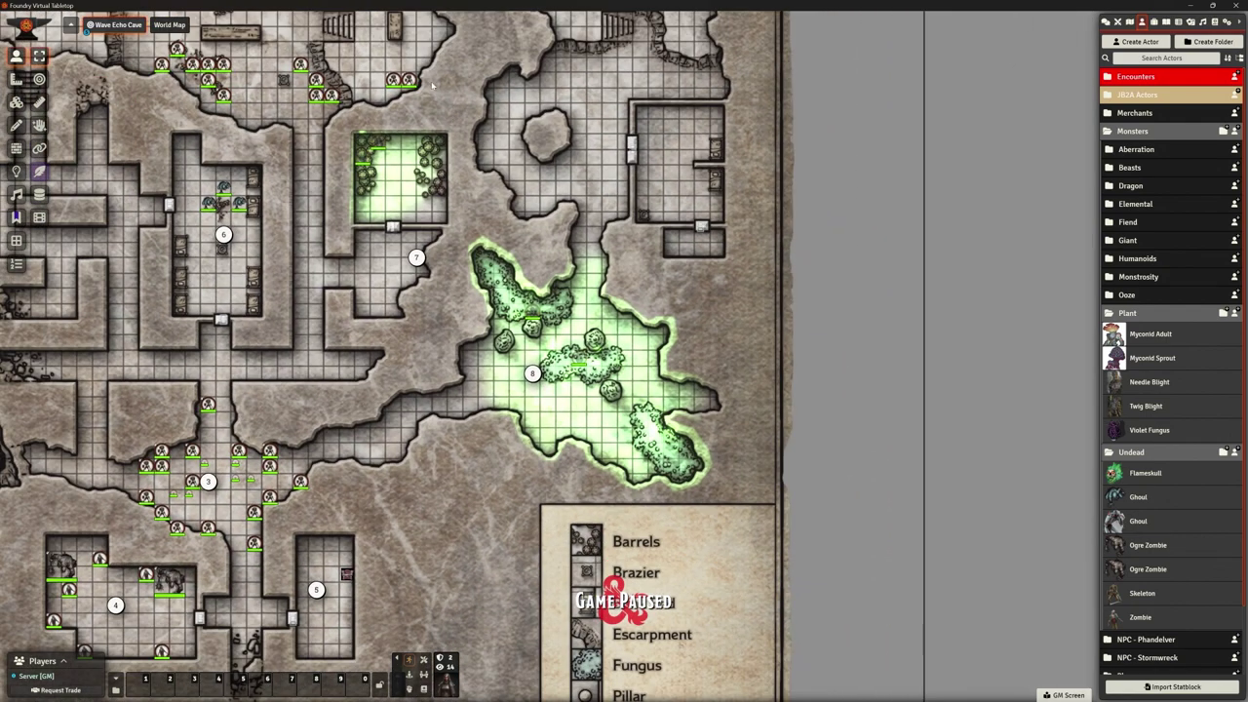
{"action": "left_click_drag", "start_coordinate": [494, 176], "coordinate": [548, 546]}
{"action": "left_click_drag", "start_coordinate": [558, 165], "coordinate": [517, 376]}
{"action": "scroll", "coordinate": [517, 375], "scroll_direction": "down", "scroll_amount": 1}
{"action": "scroll", "coordinate": [489, 397], "scroll_direction": "up", "scroll_amount": 1}
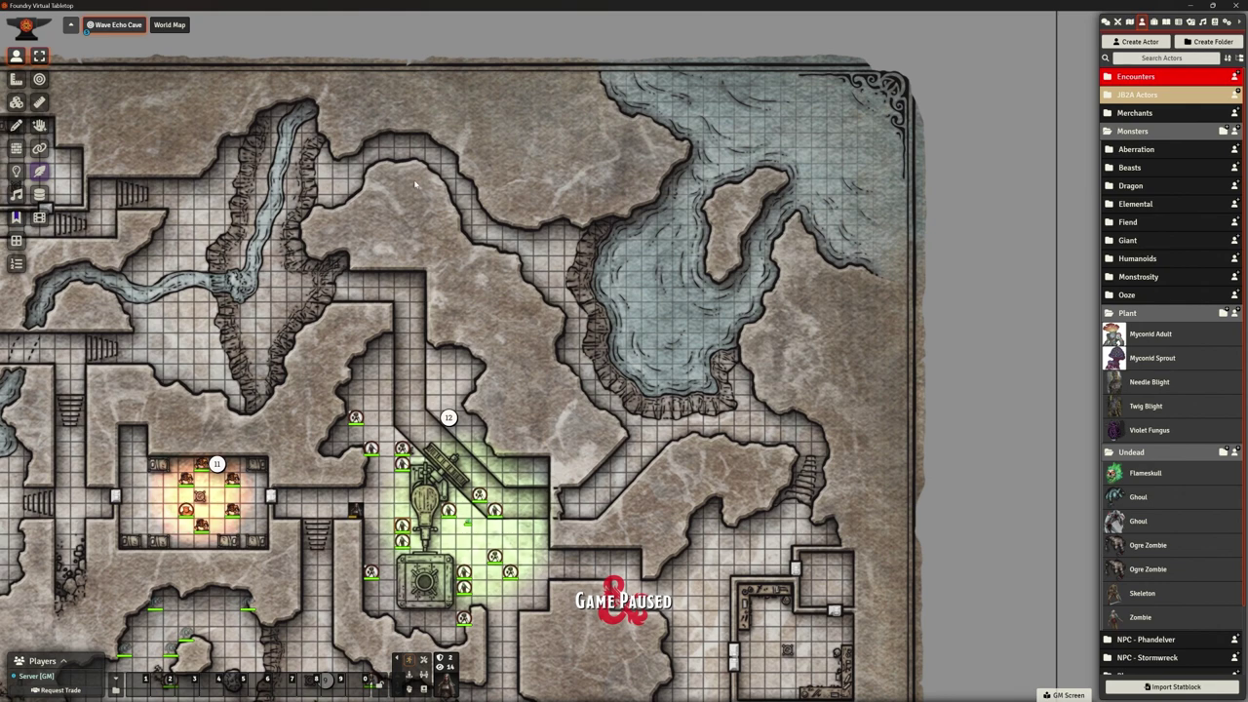
{"action": "scroll", "coordinate": [549, 463], "scroll_direction": "down", "scroll_amount": 2}
{"action": "scroll", "coordinate": [549, 463], "scroll_direction": "up", "scroll_amount": 1}
{"action": "left_click_drag", "start_coordinate": [609, 427], "coordinate": [634, 437]}
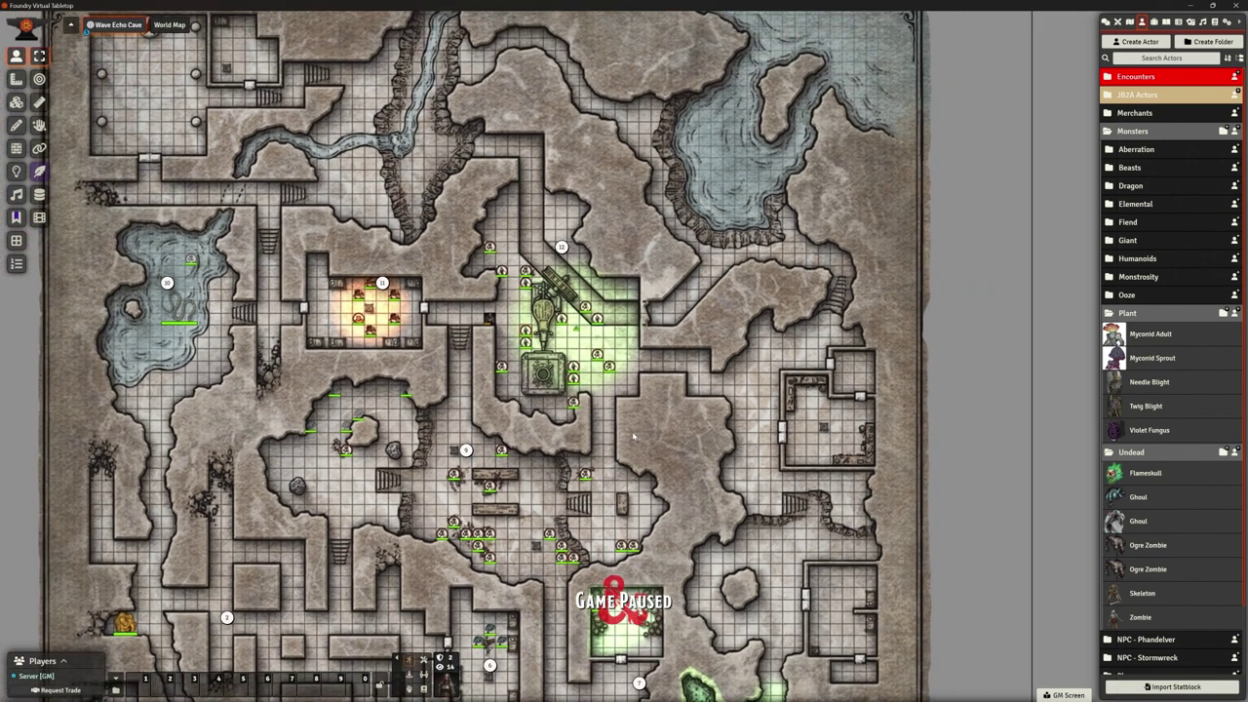